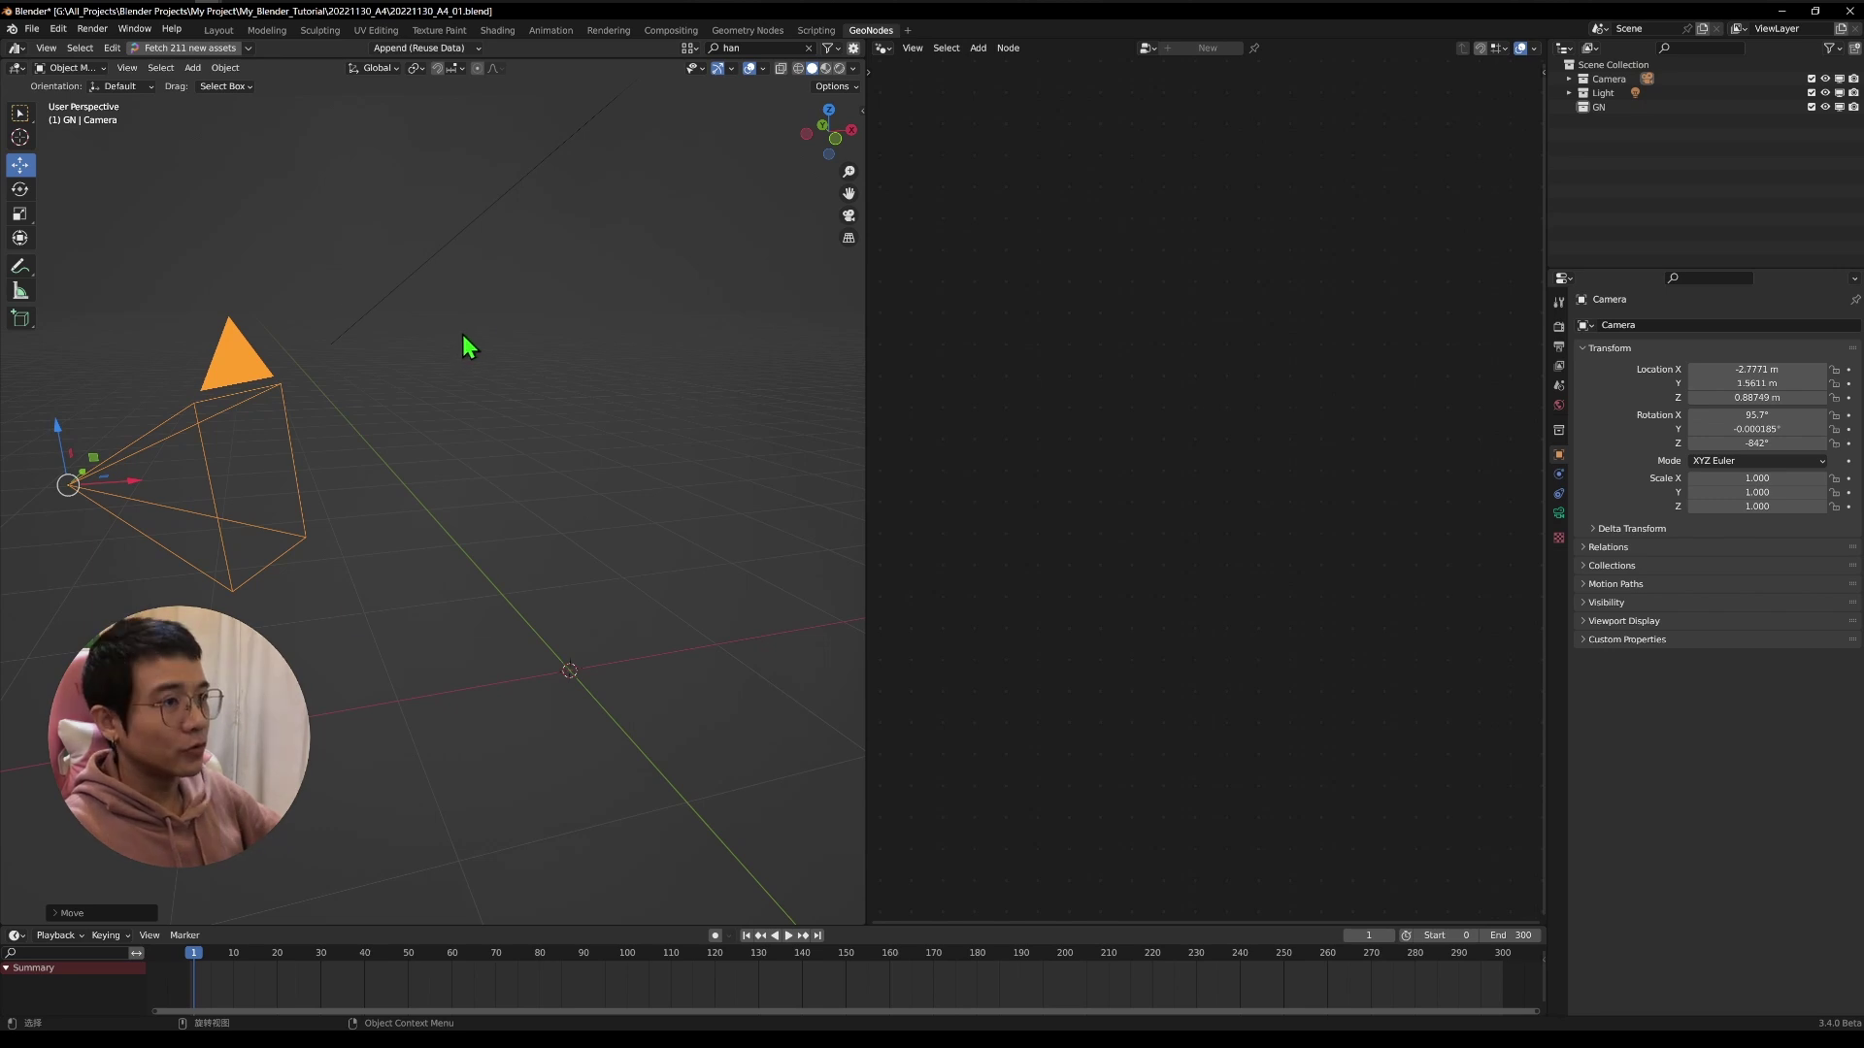
Add a plane mesh at the world origin and rename it A4.
key(shift+a)
click(529, 330)
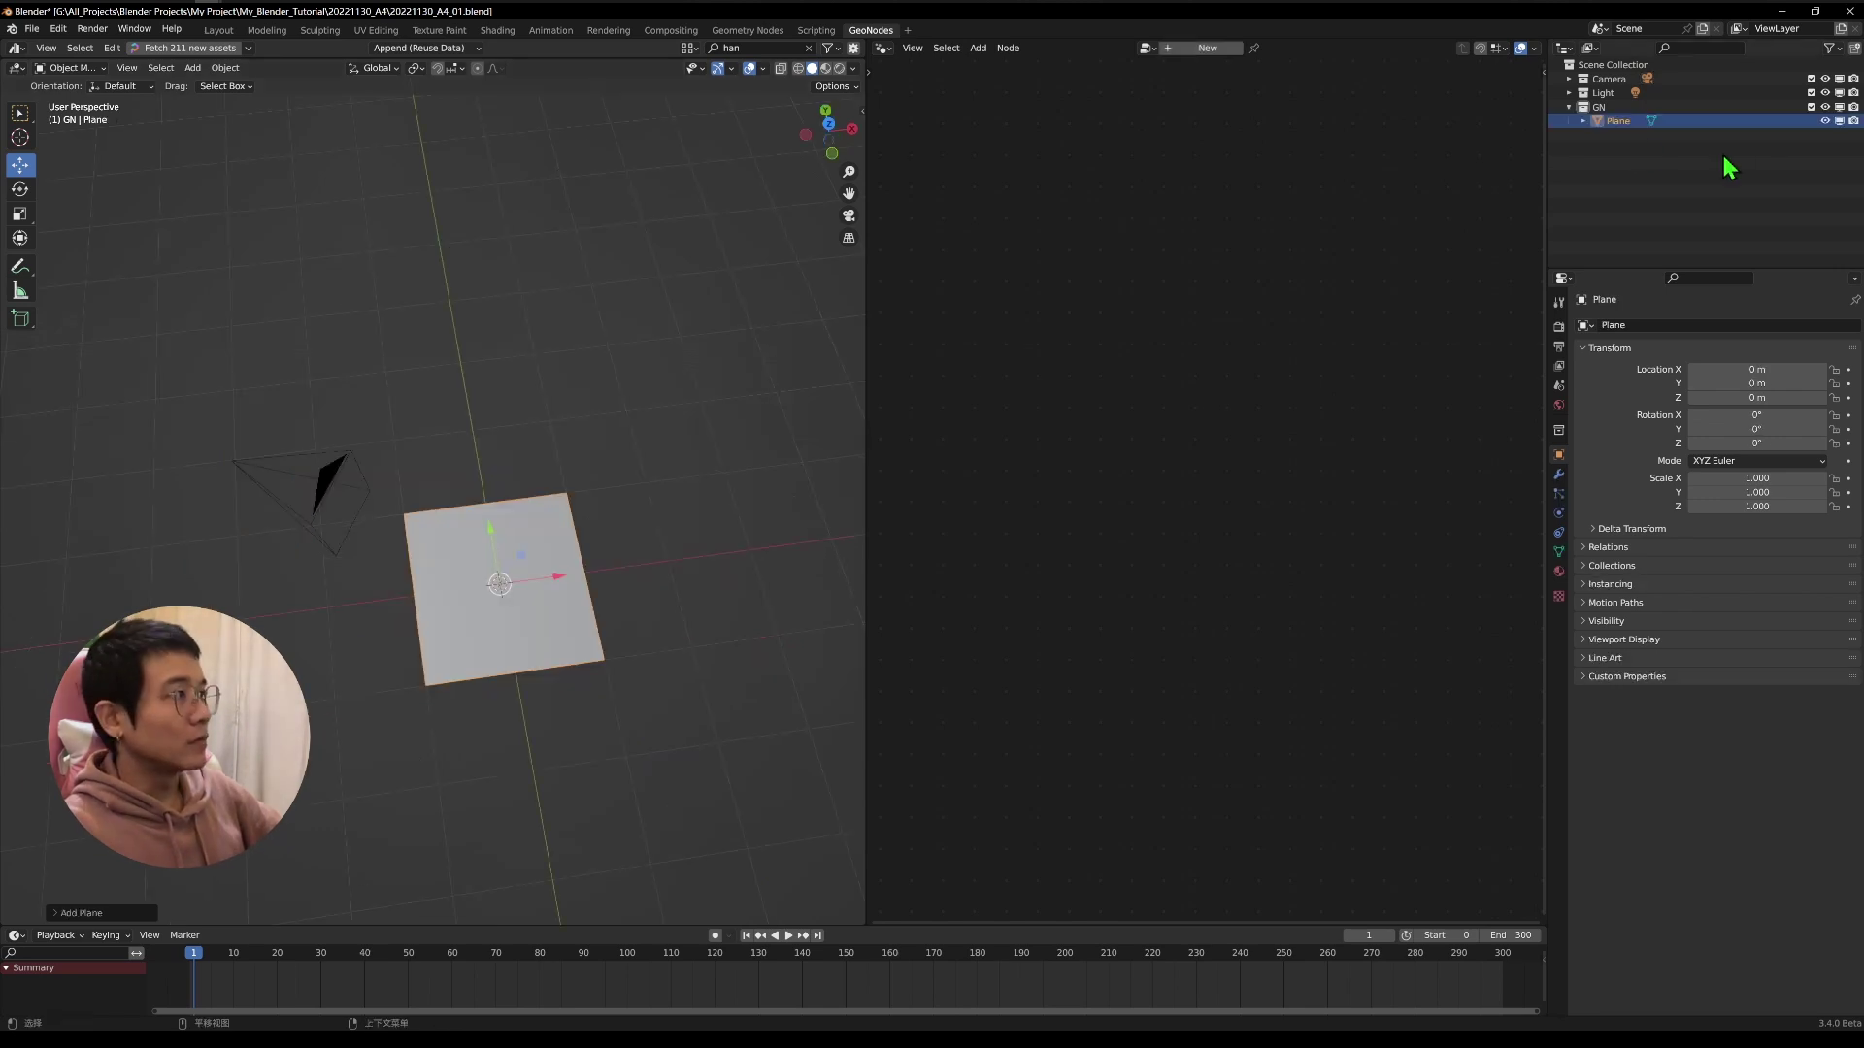
double_click(1617, 121)
text(A4)
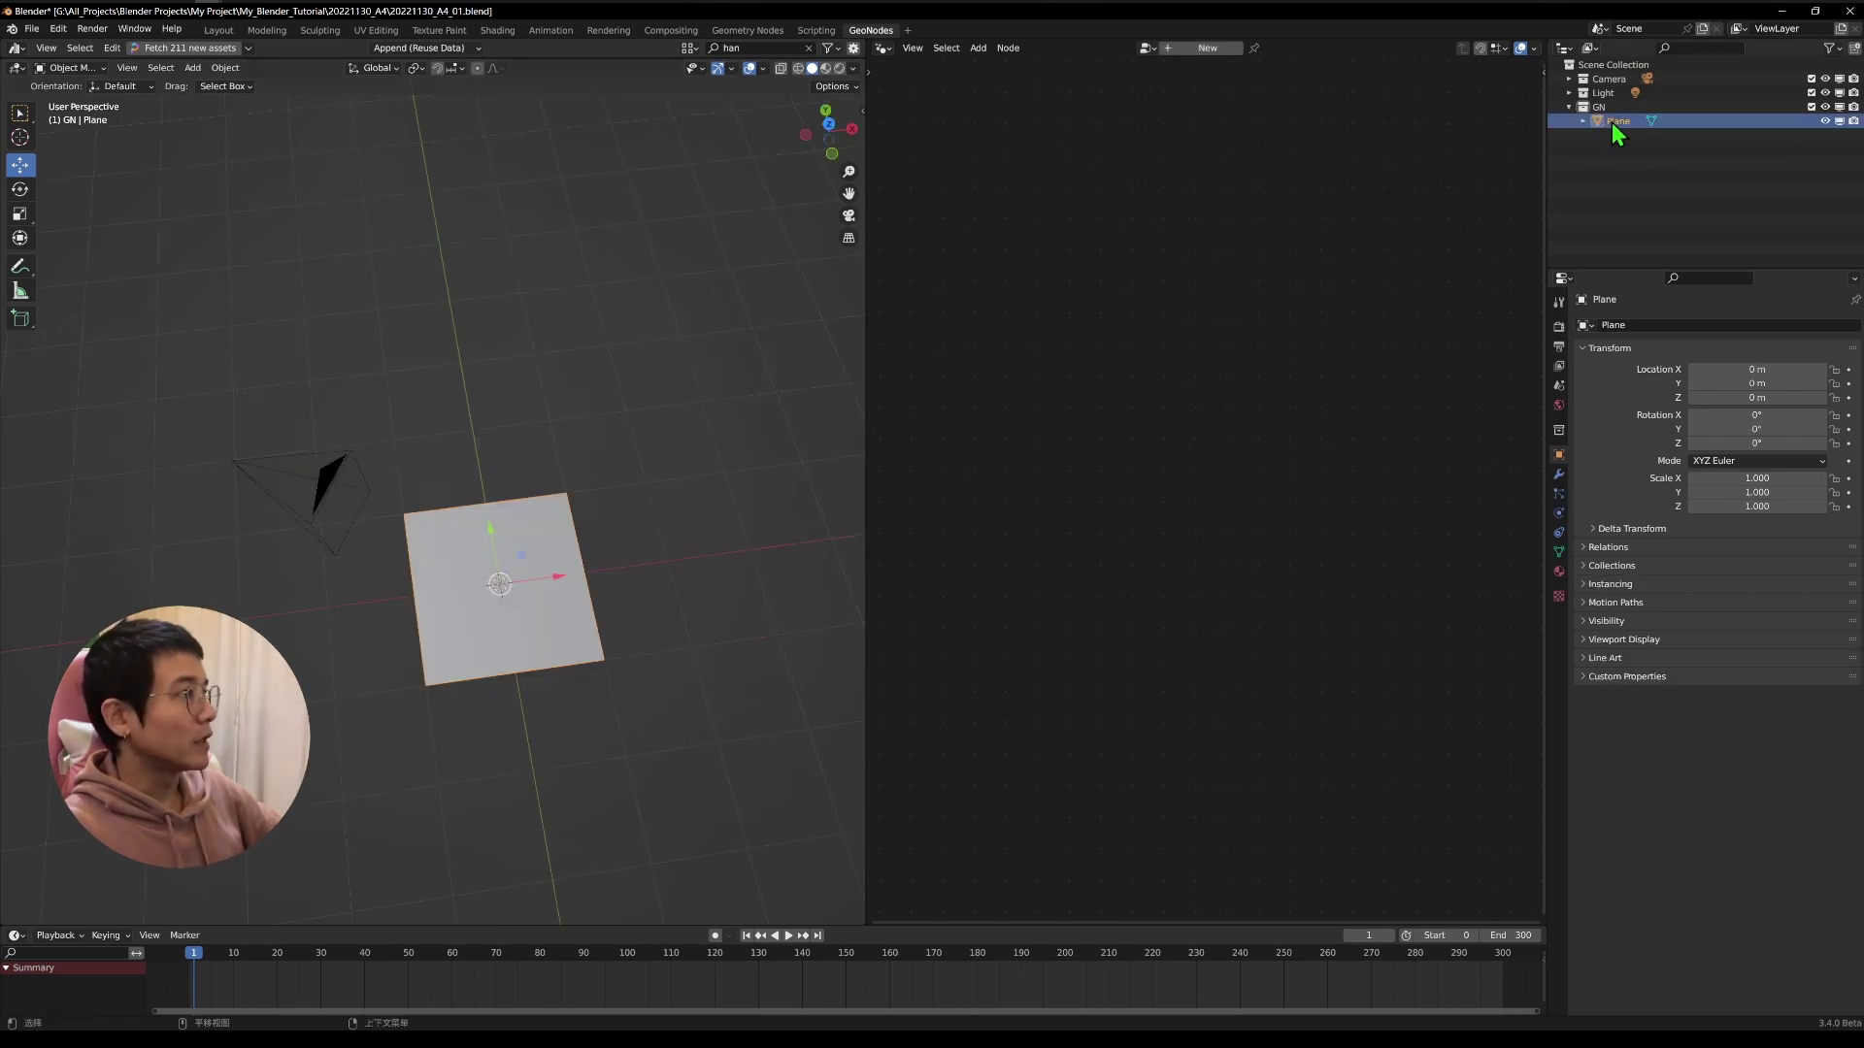
key(Return)
Check the A4 paper size in the browser and set the plane's dimensions to X 210 mm and Y 297 mm.
drag(865, 107, 844, 107)
key(n)
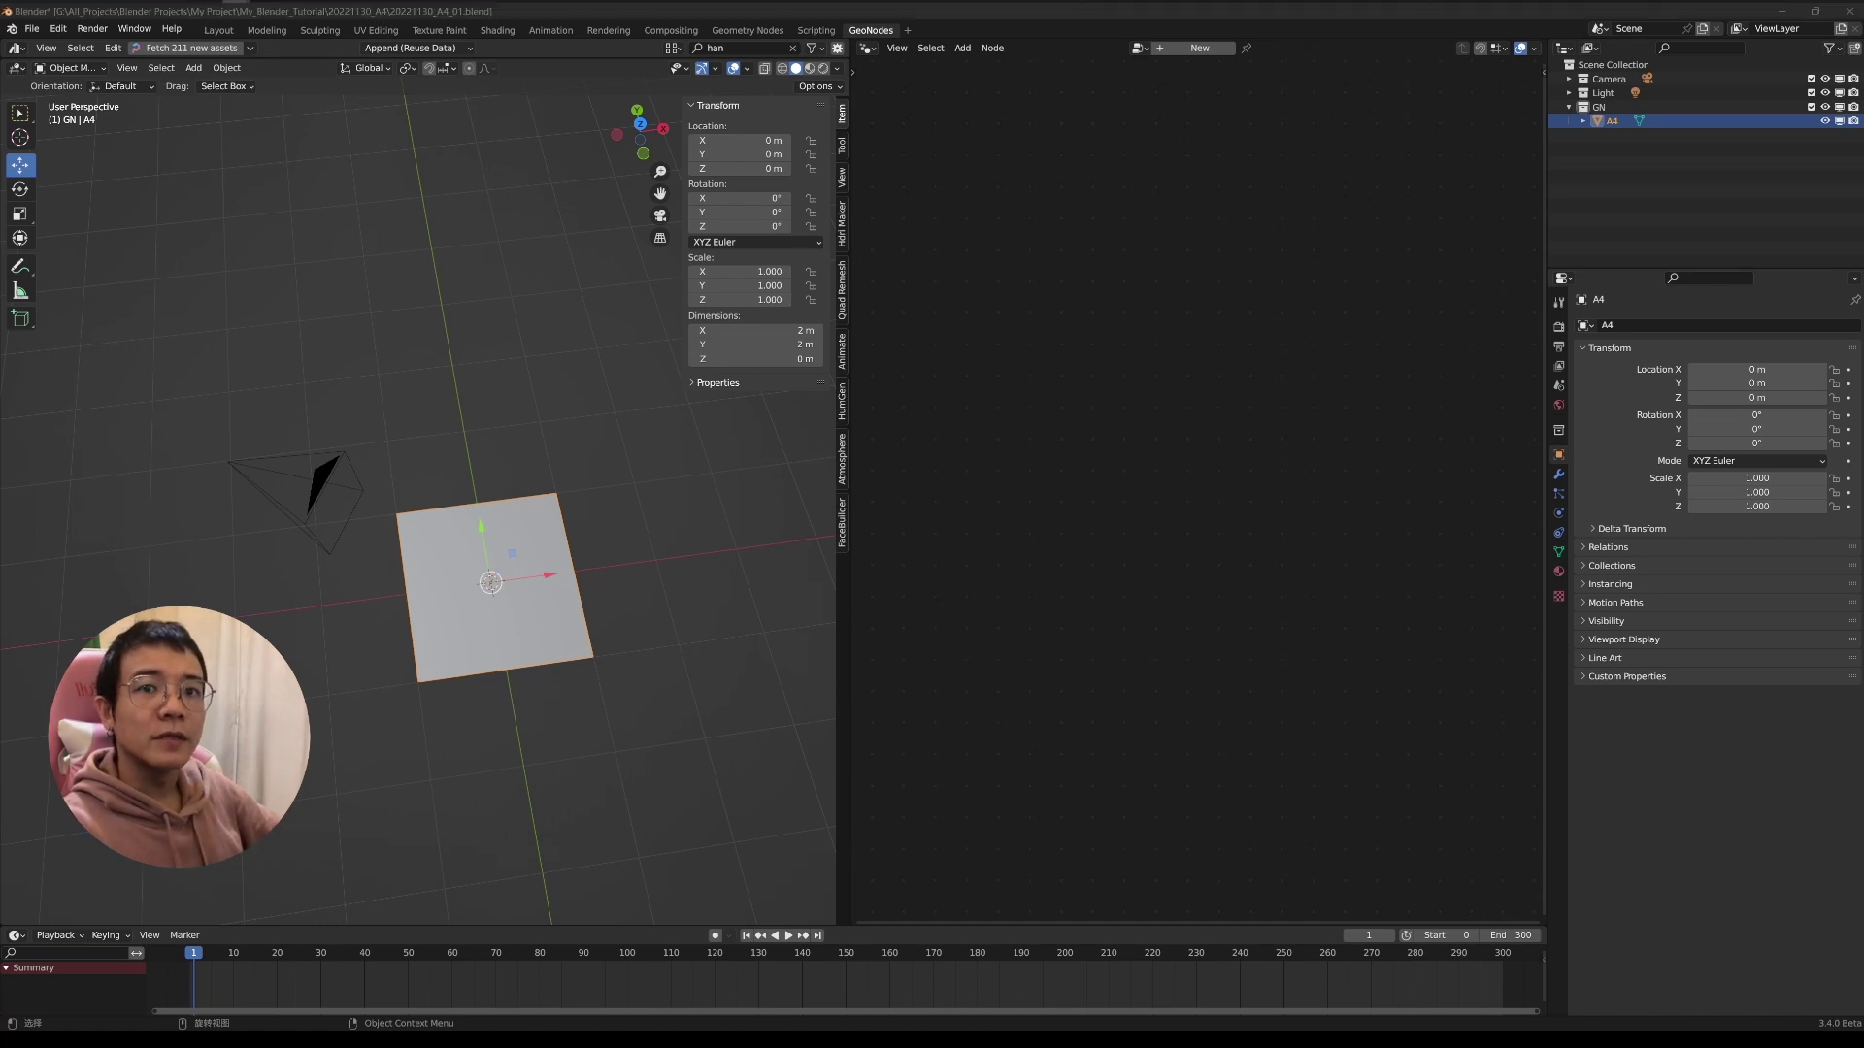
drag(0, 169, 812, 166)
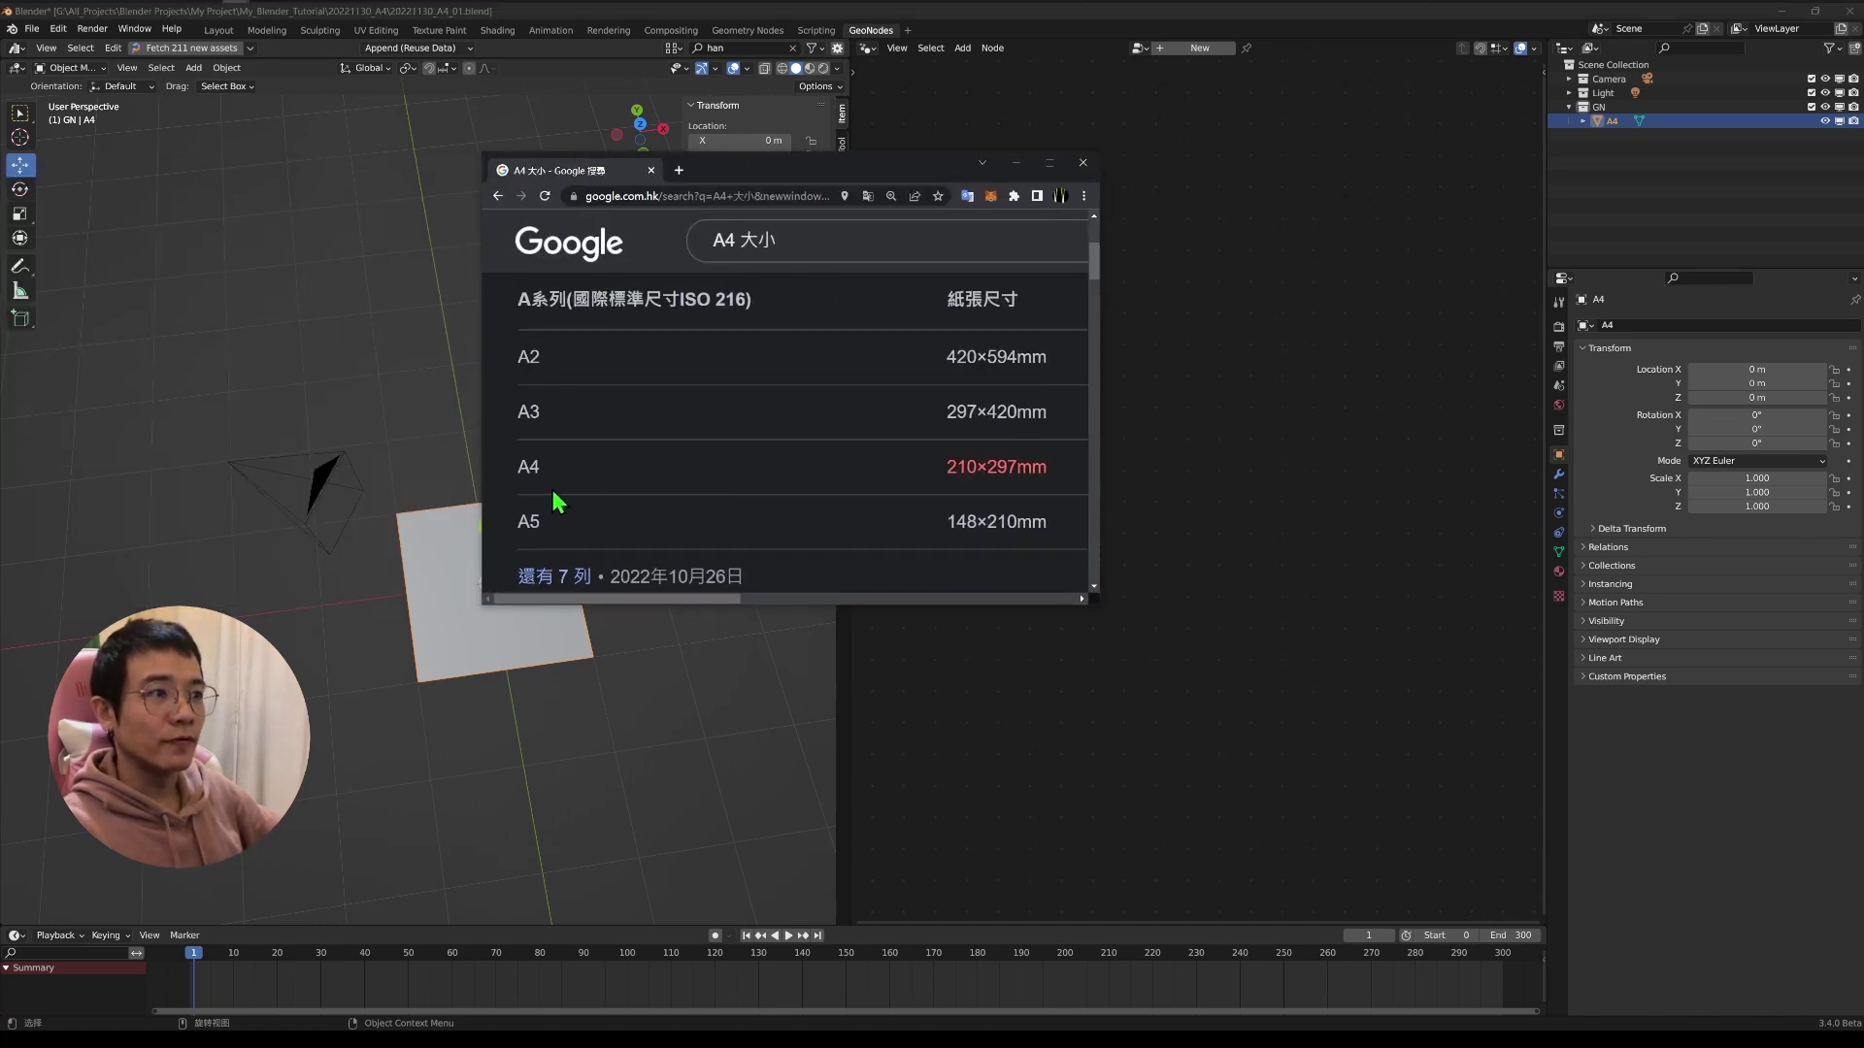
key(alt+Tab)
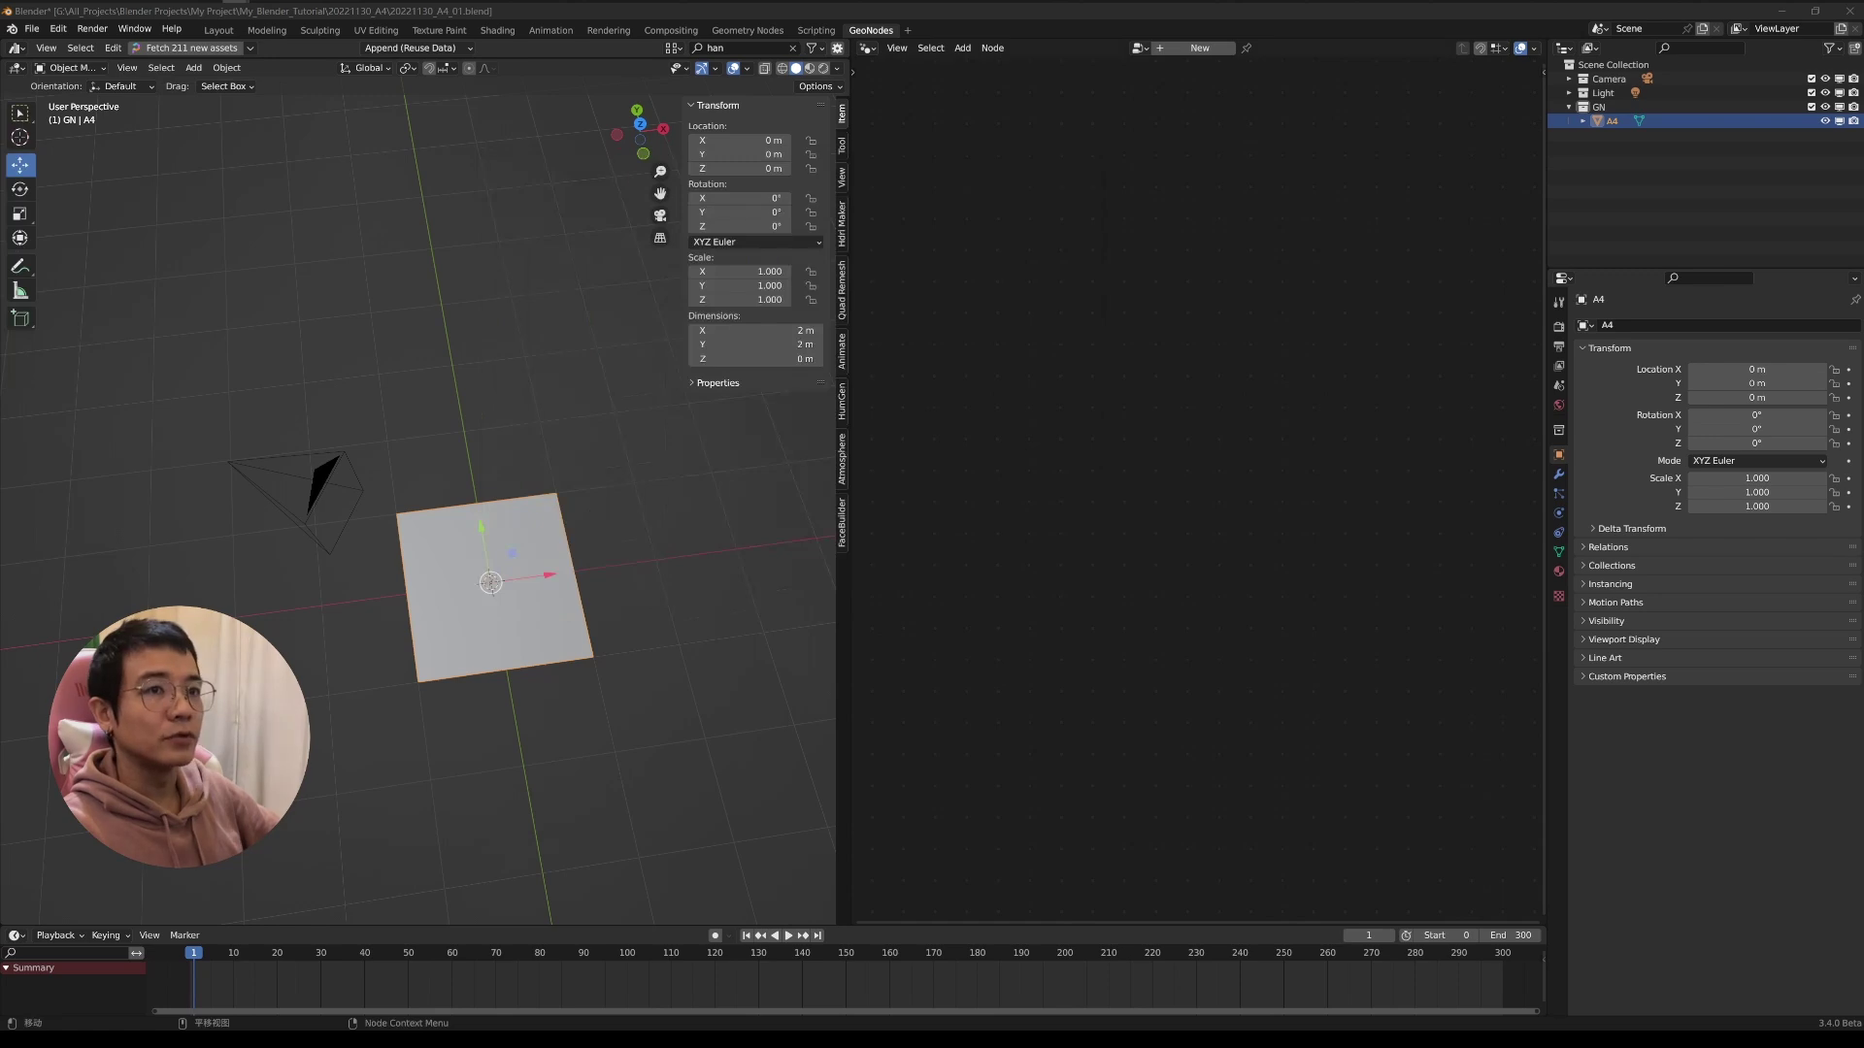
click(791, 331)
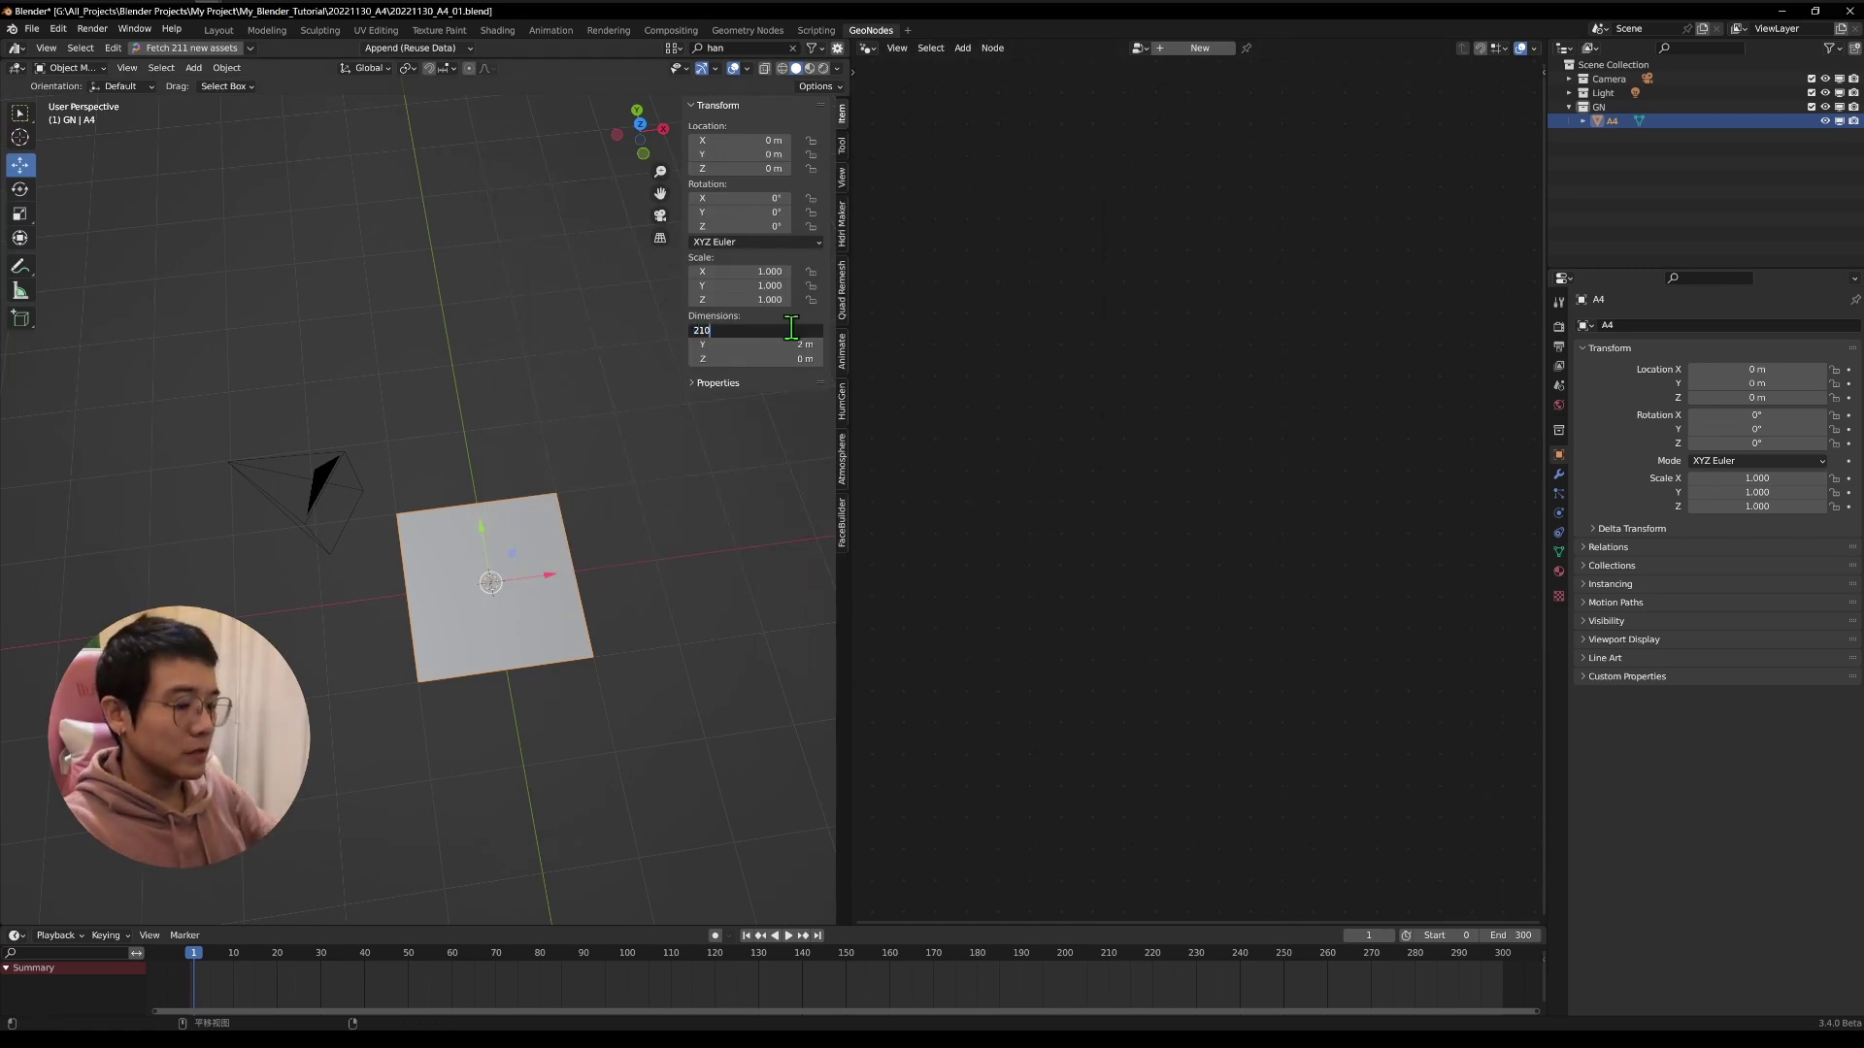
key(Tab)
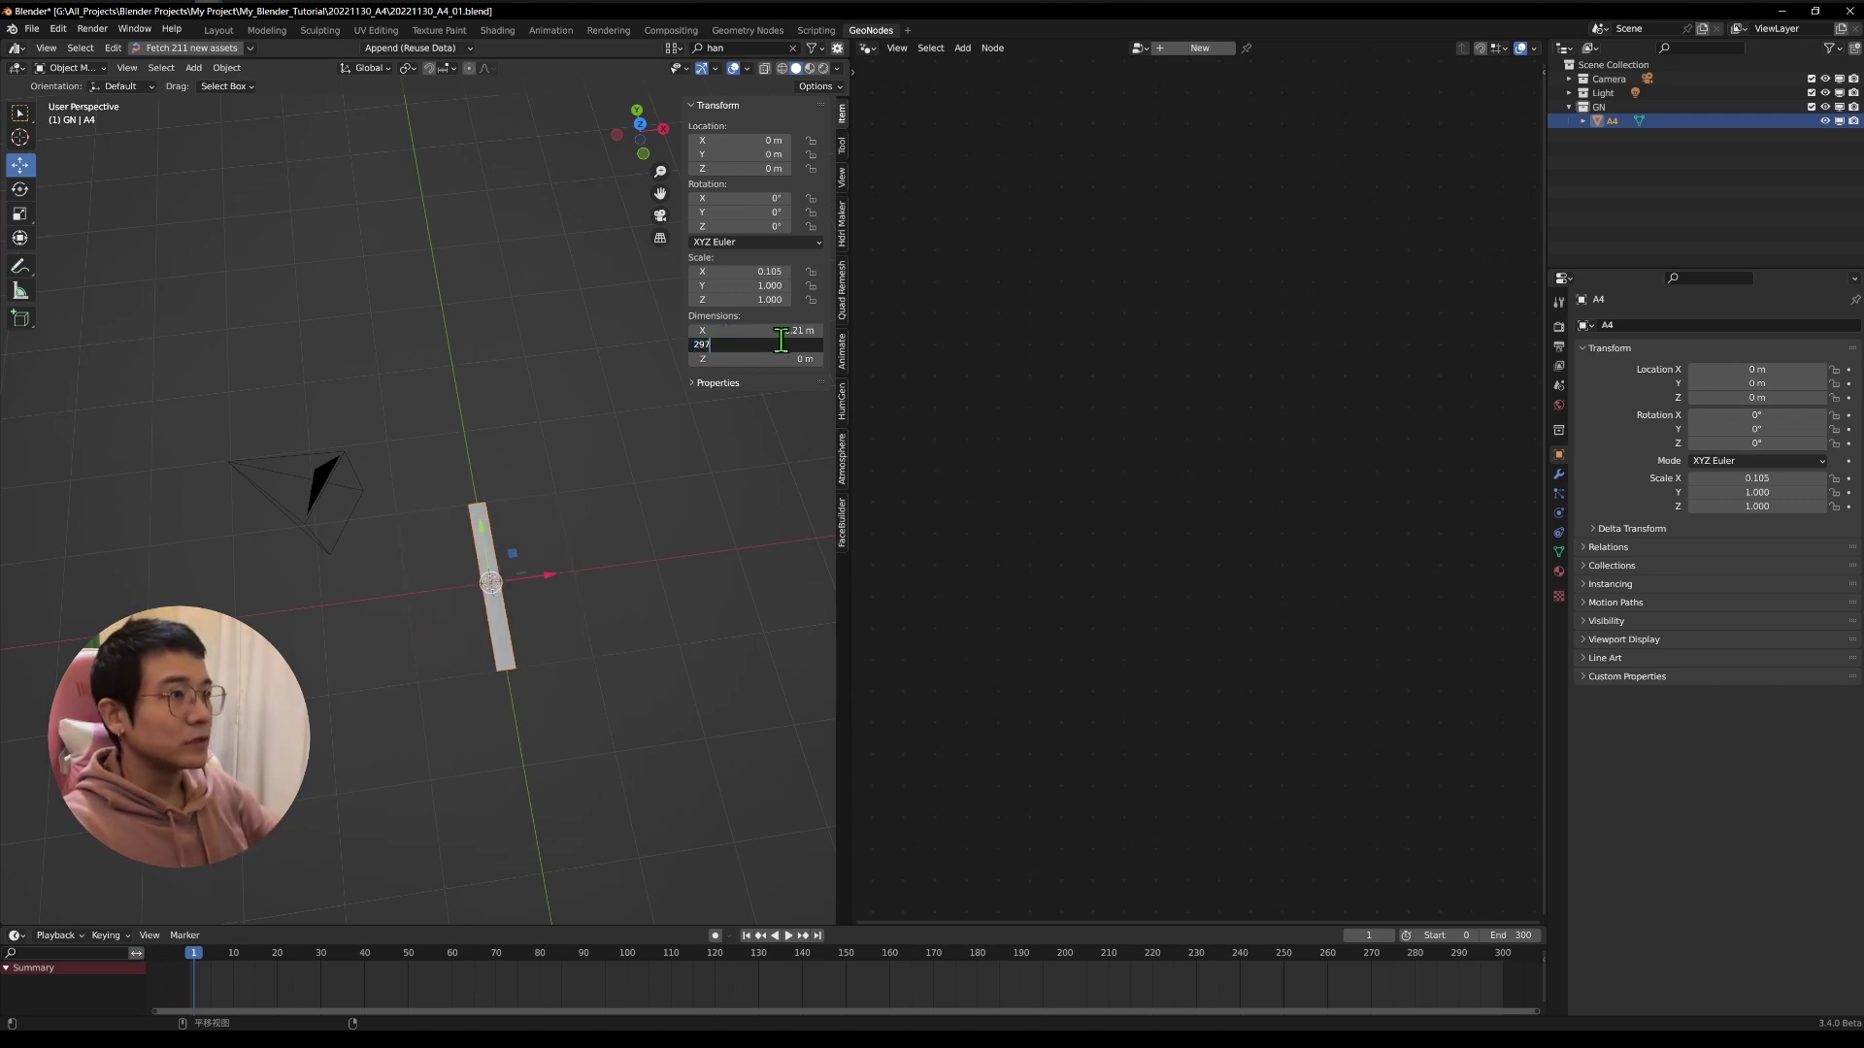
key(Return)
Apply all transforms to the resized A4 plane.
middle_drag(673, 521, 340, 801)
shift+middle_drag(559, 719, 486, 609)
scroll(458, 577, up, 9)
scroll(486, 609, down, 5)
scroll(486, 609, up, 5)
scroll(487, 611, down, 3)
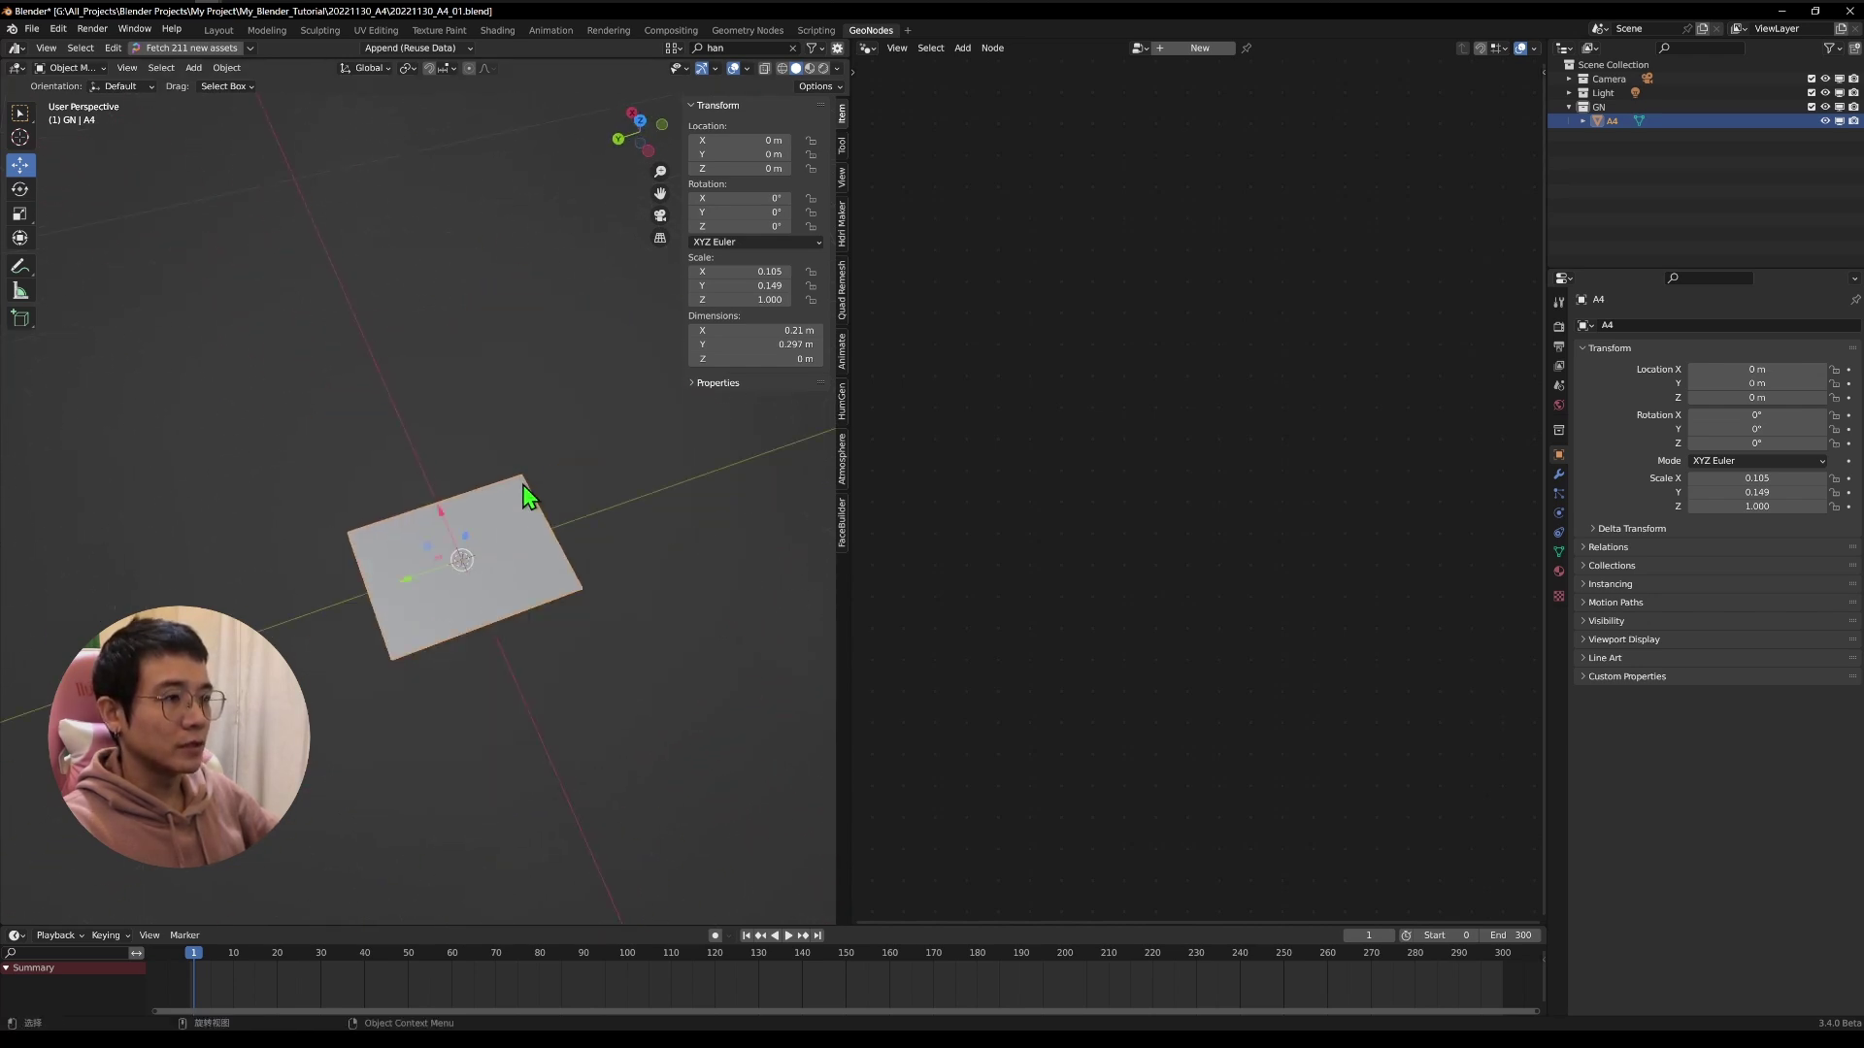
key(ctrl+a)
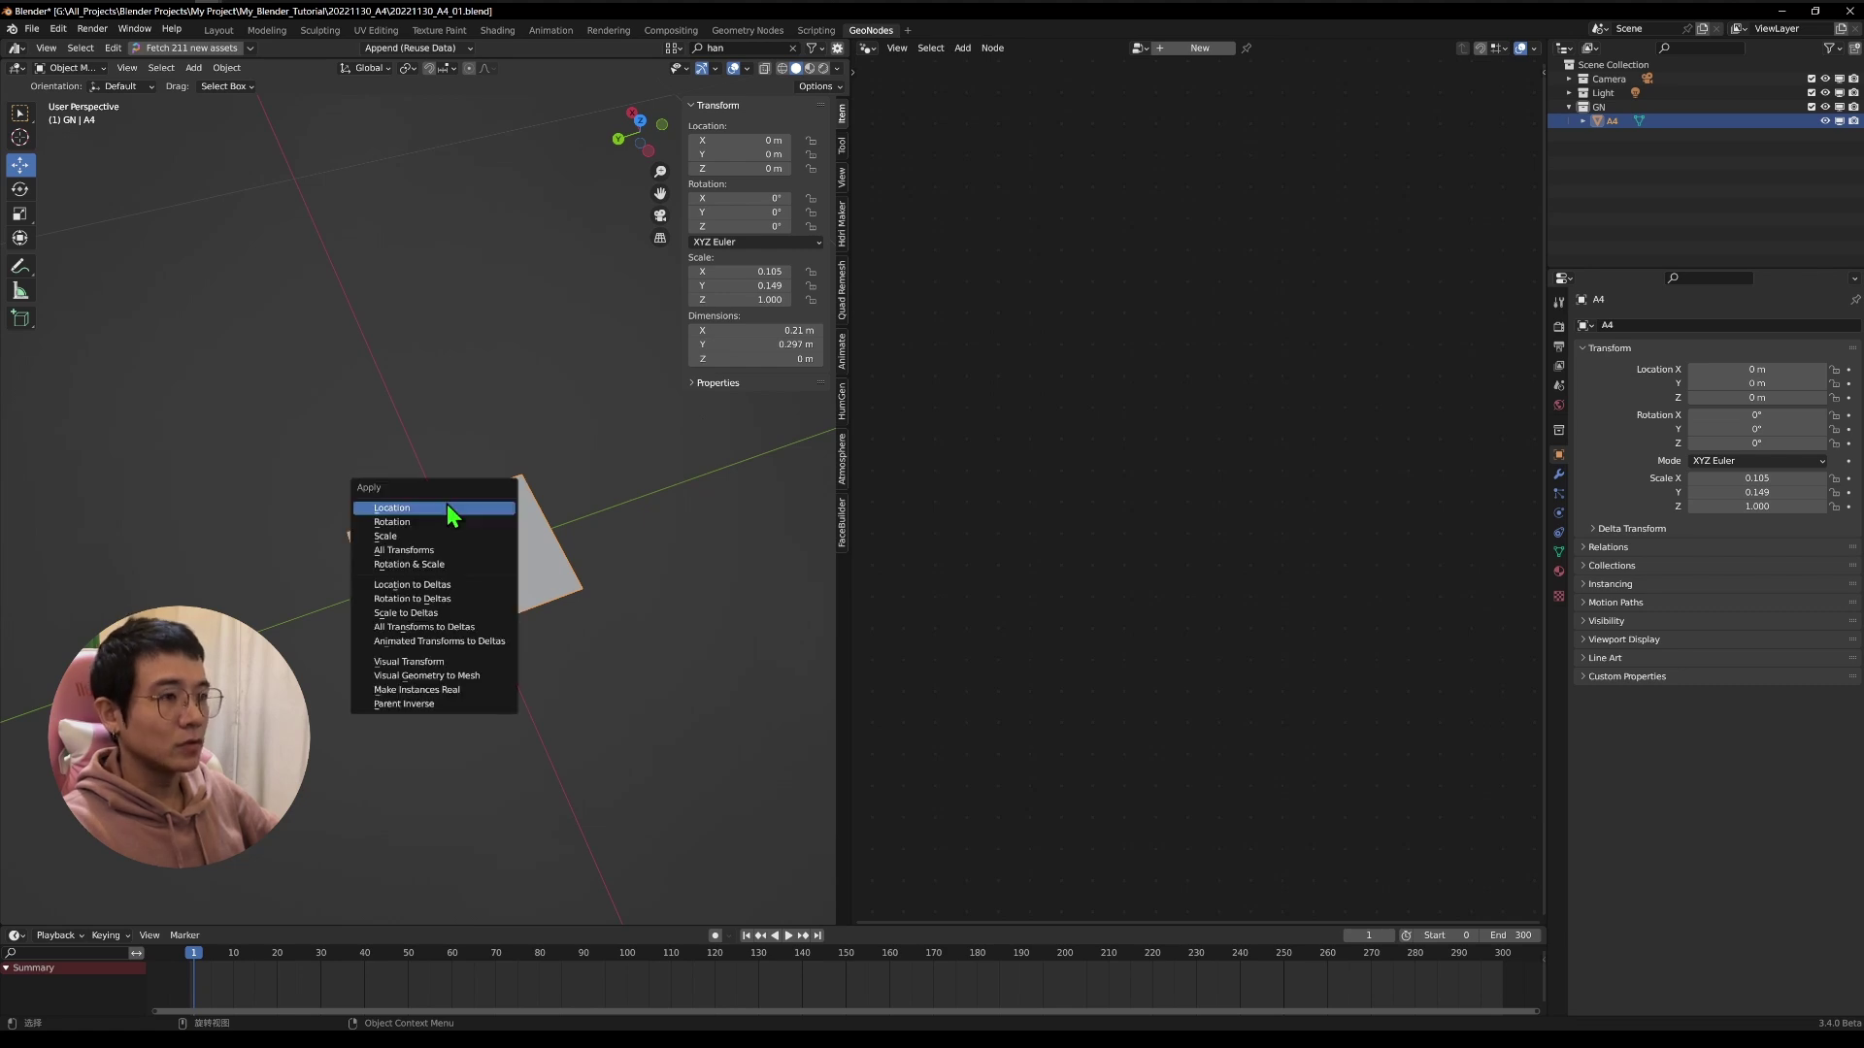
click(446, 550)
In Edit Mode, divide the A4 sheet into three equal sections with two evenly spaced loop cuts across its width.
middle_drag(495, 563, 463, 604)
key(Tab)
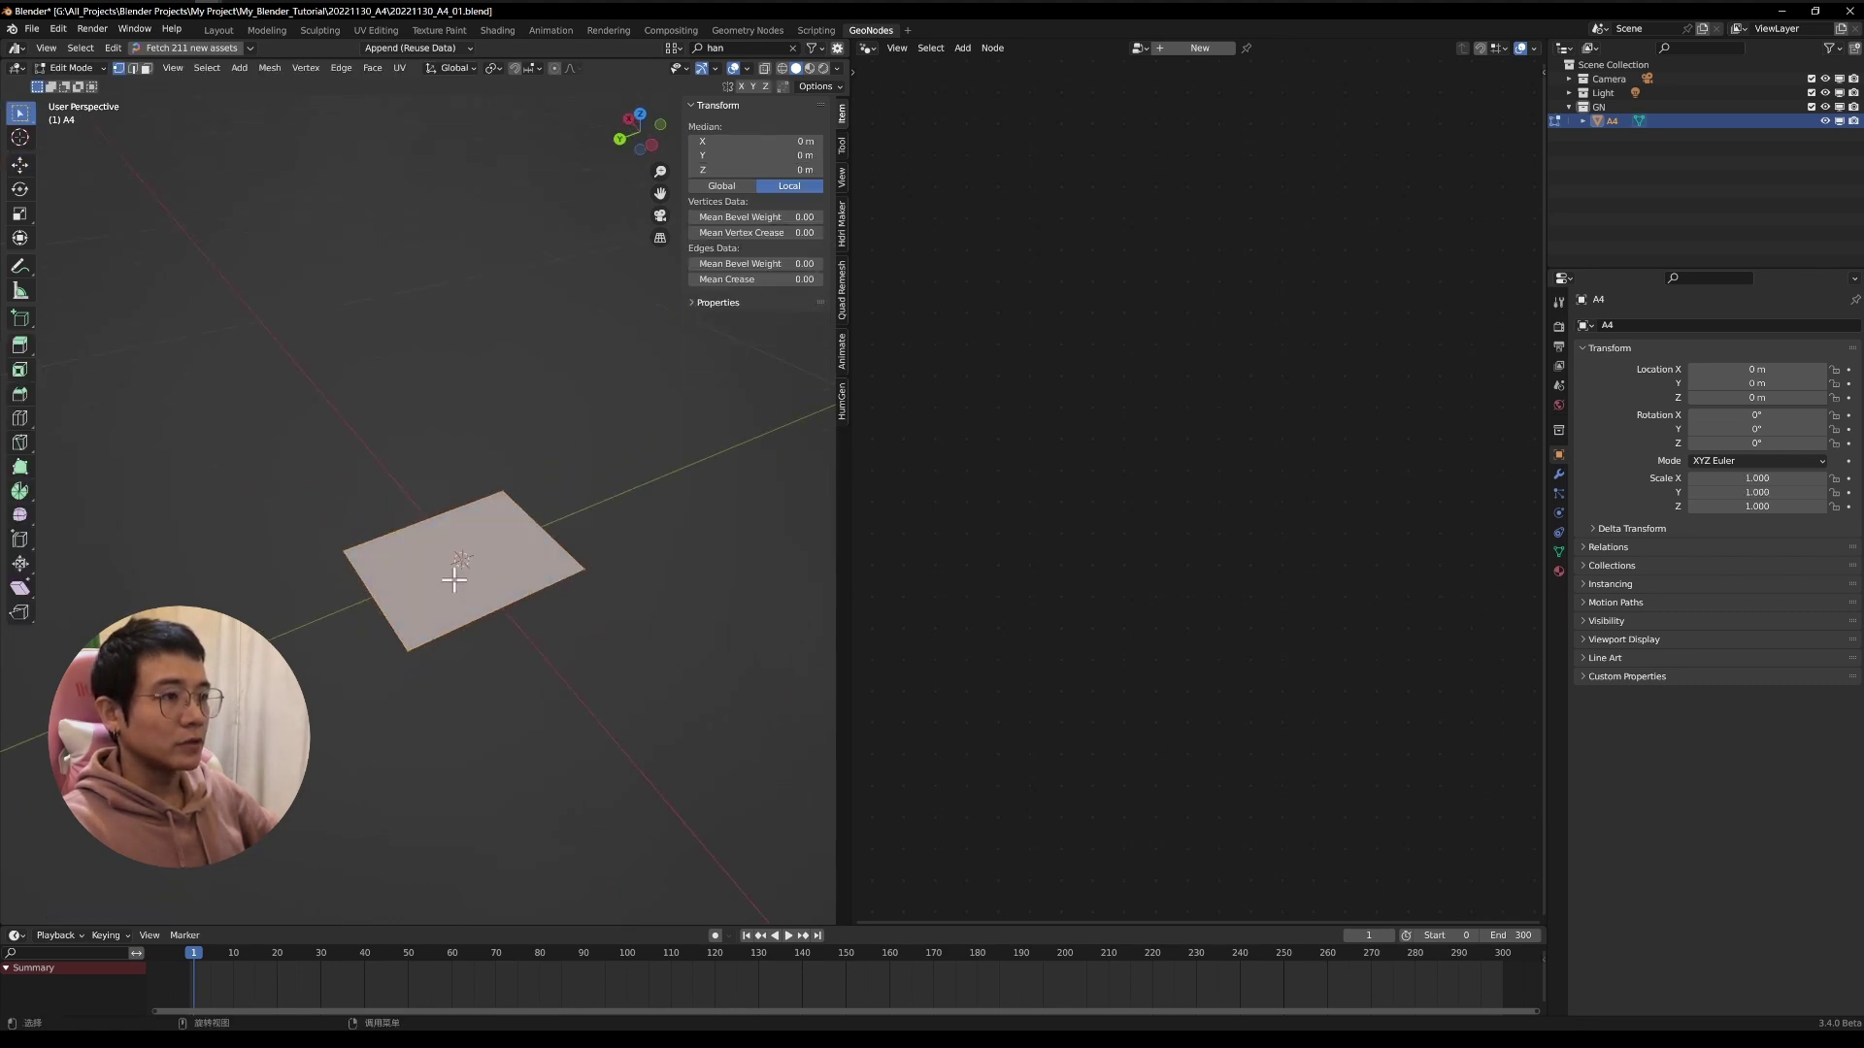
middle_drag(391, 666, 460, 653)
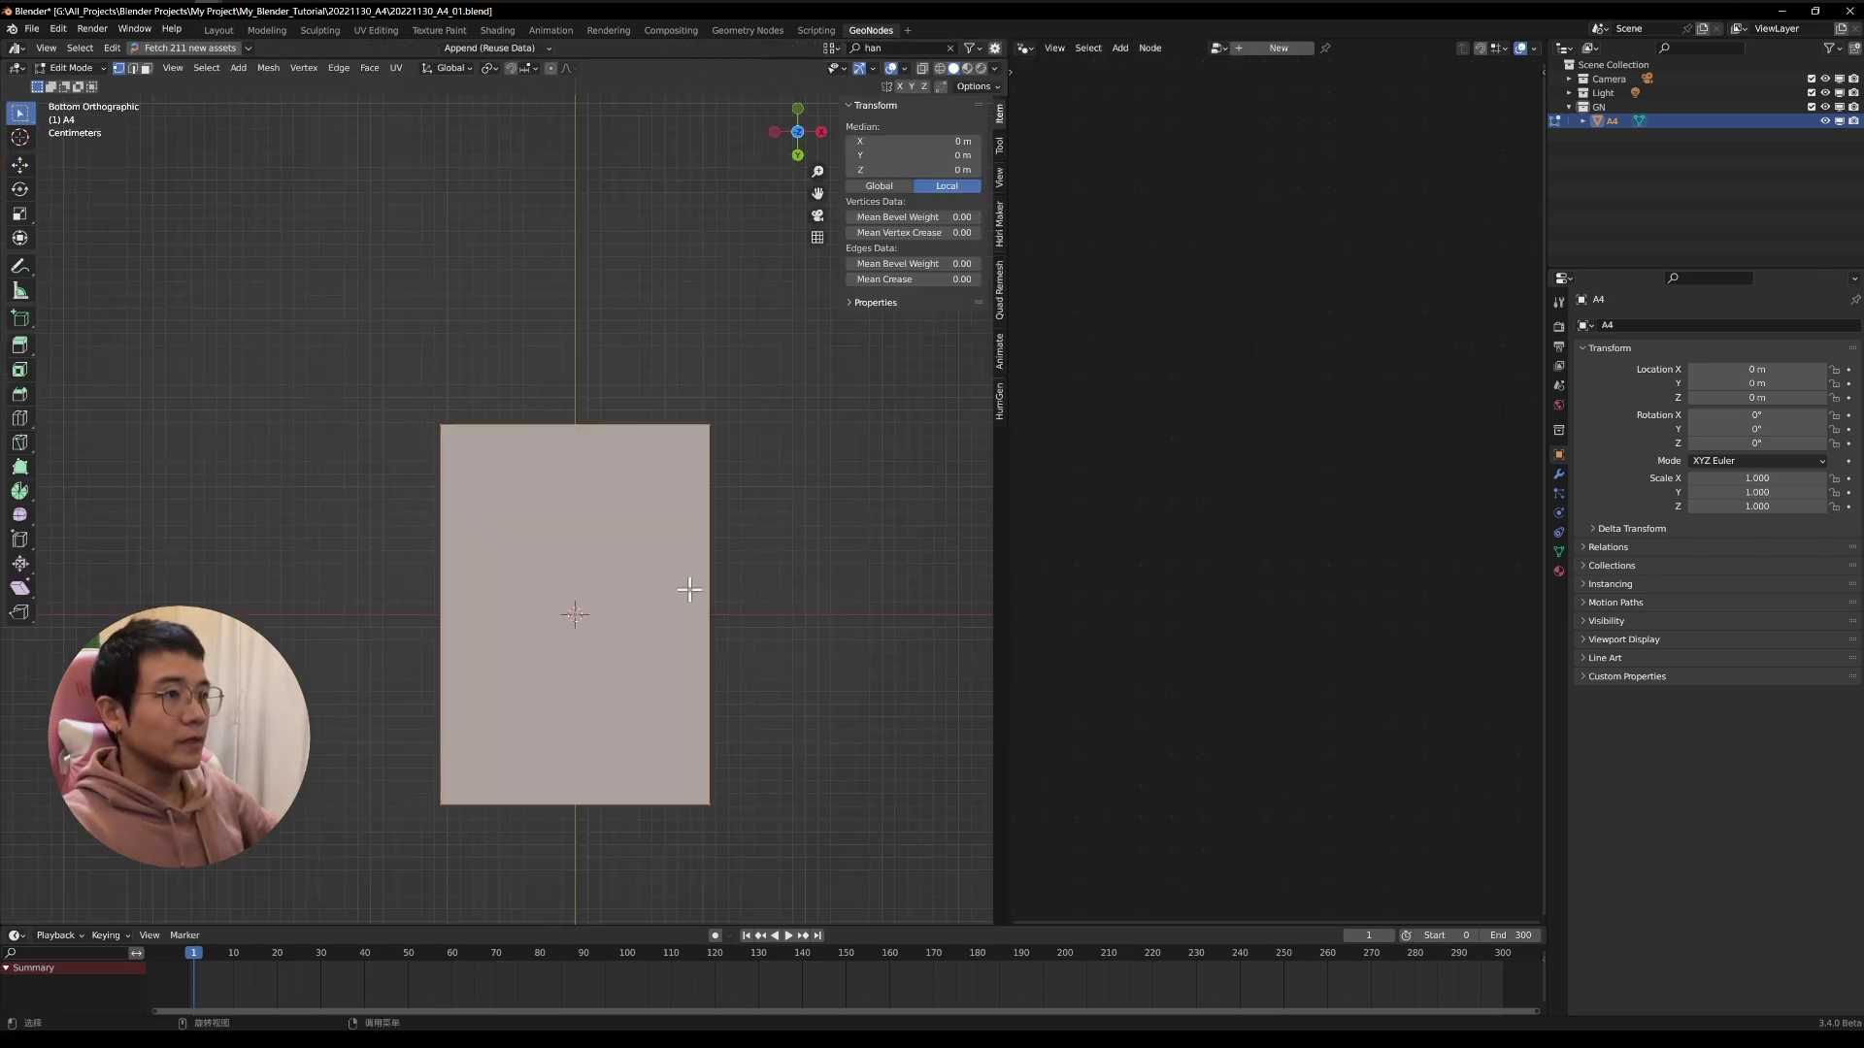
shift+middle_drag(673, 558, 545, 445)
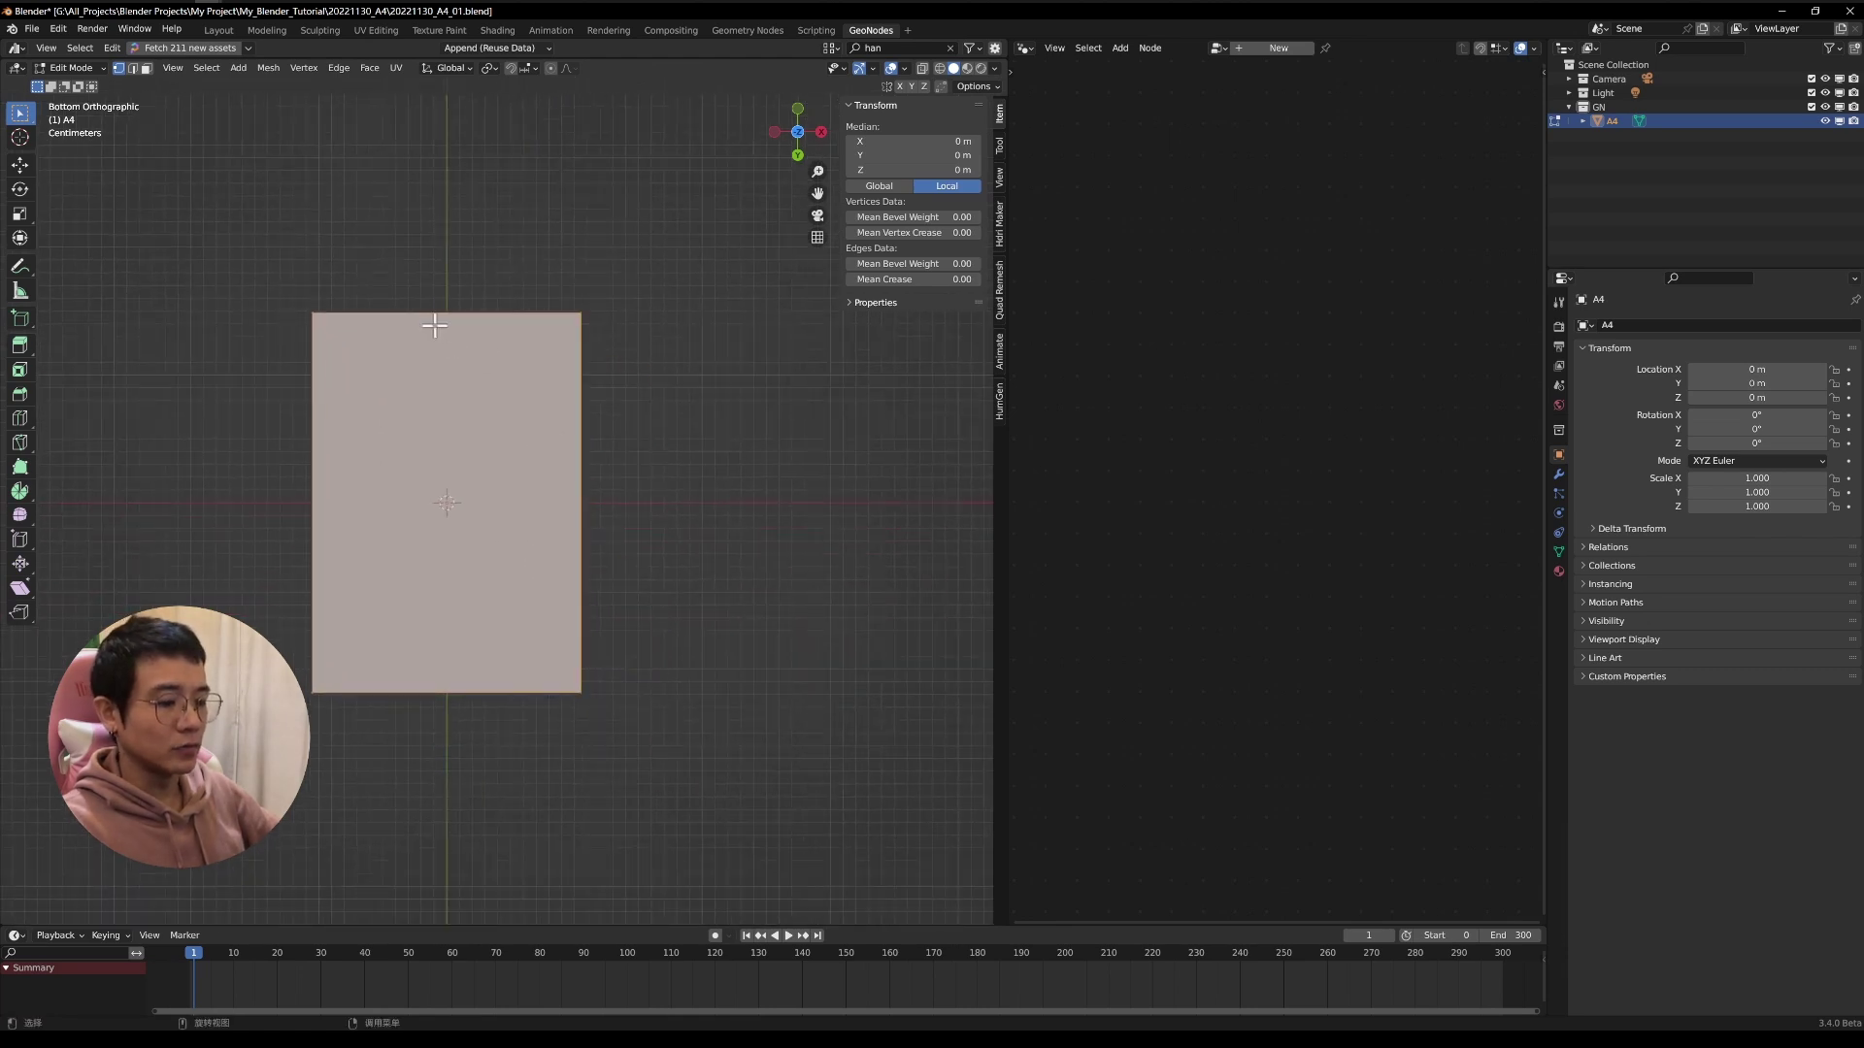
drag(189, 204, 615, 763)
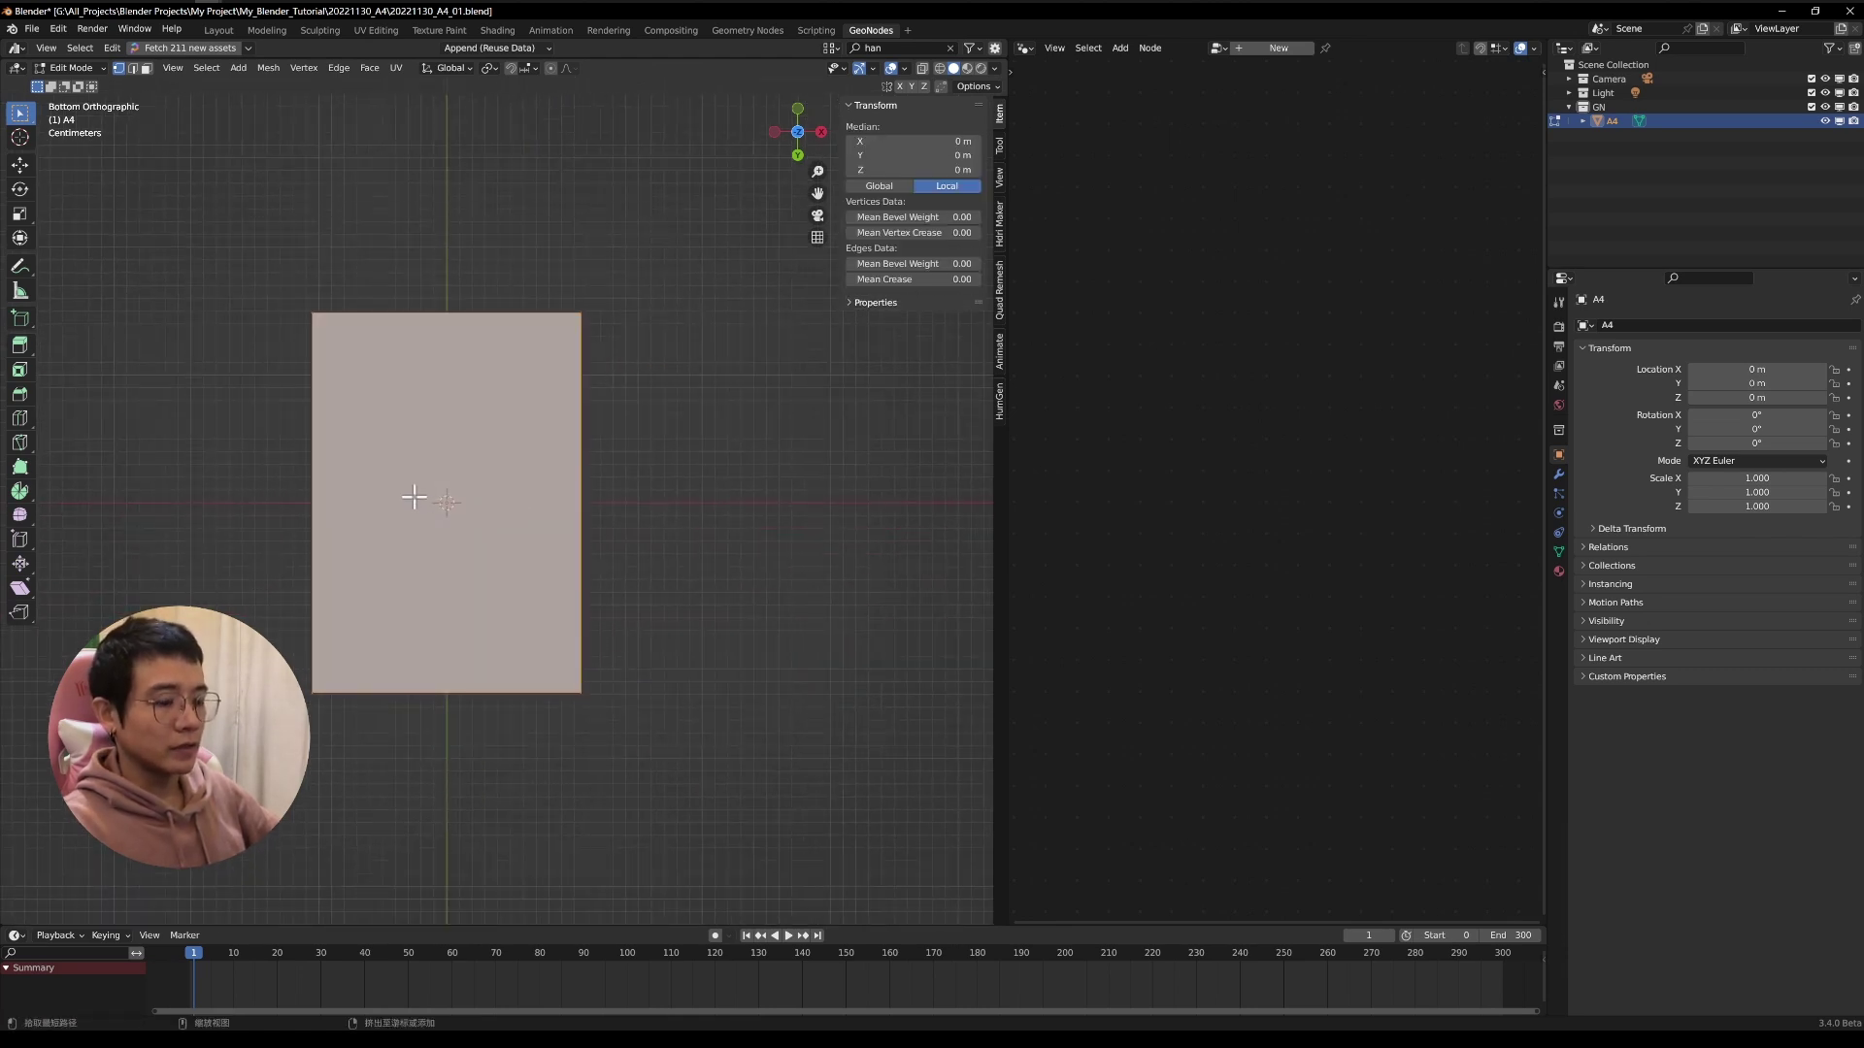
key(ctrl+r)
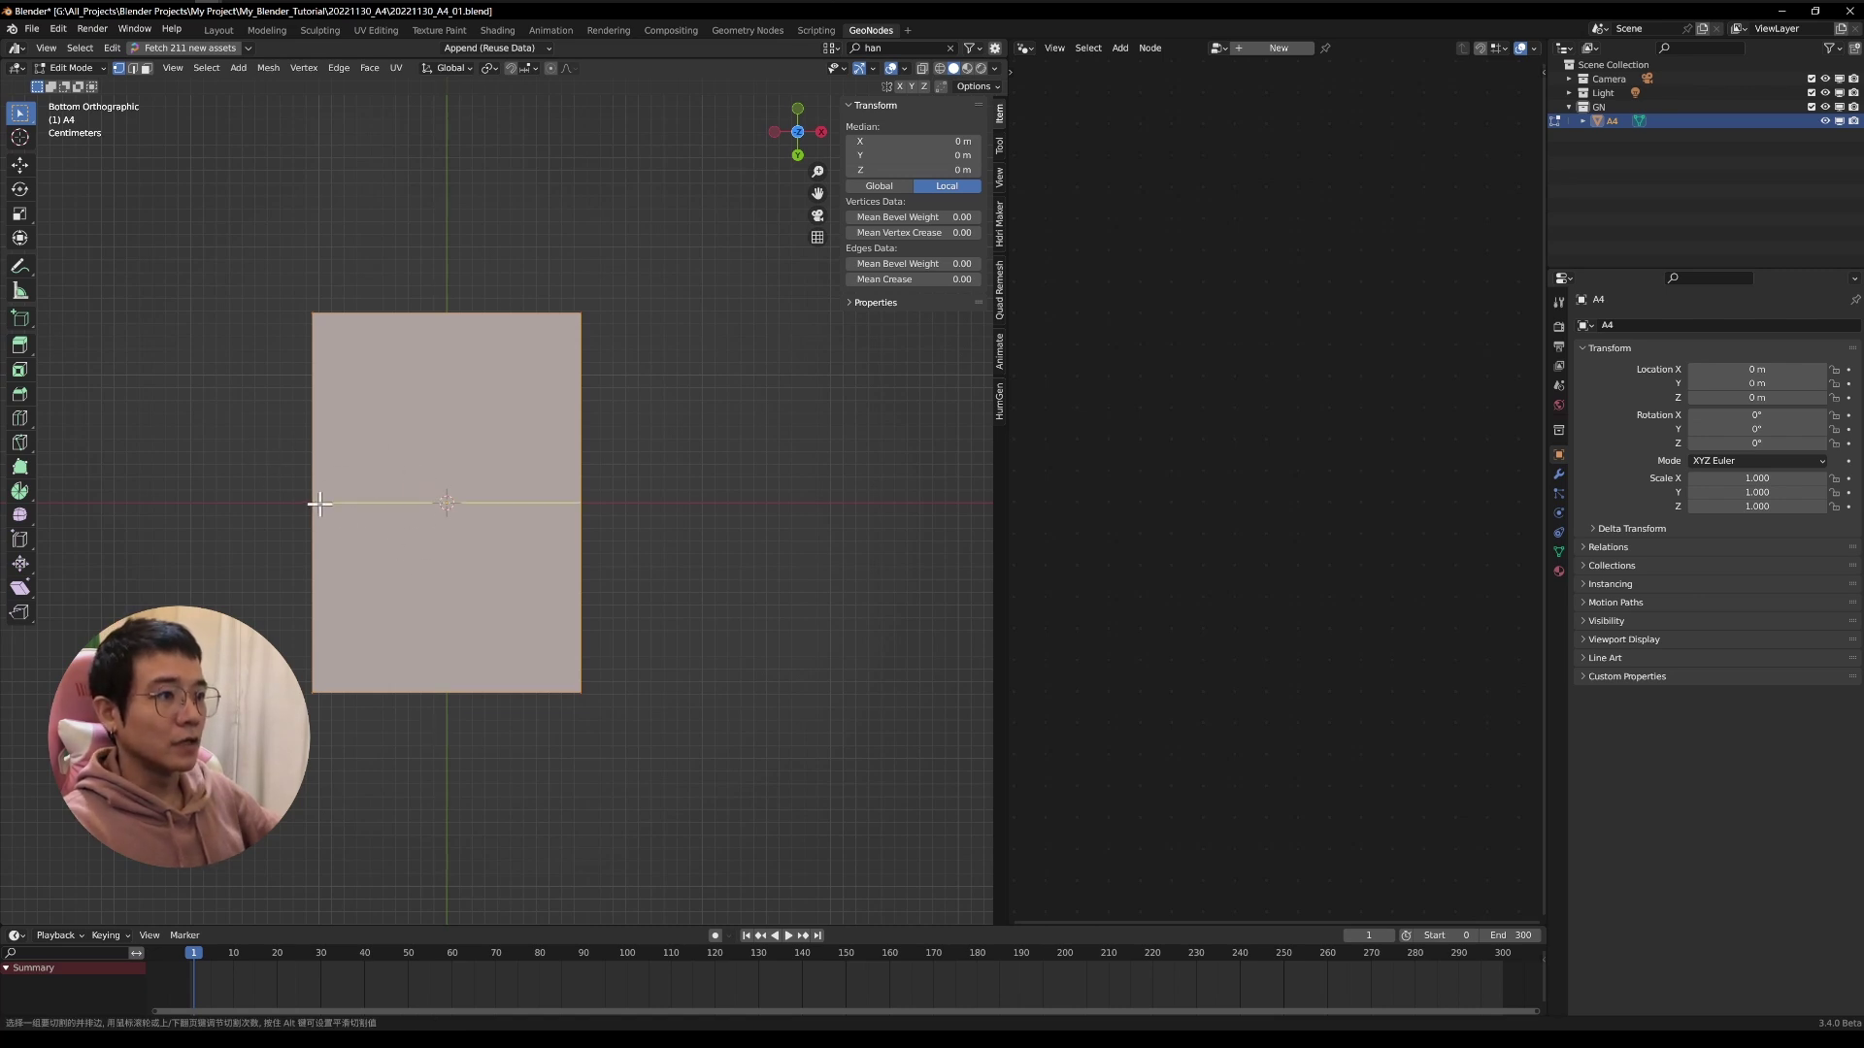
scroll(320, 503, up, 1)
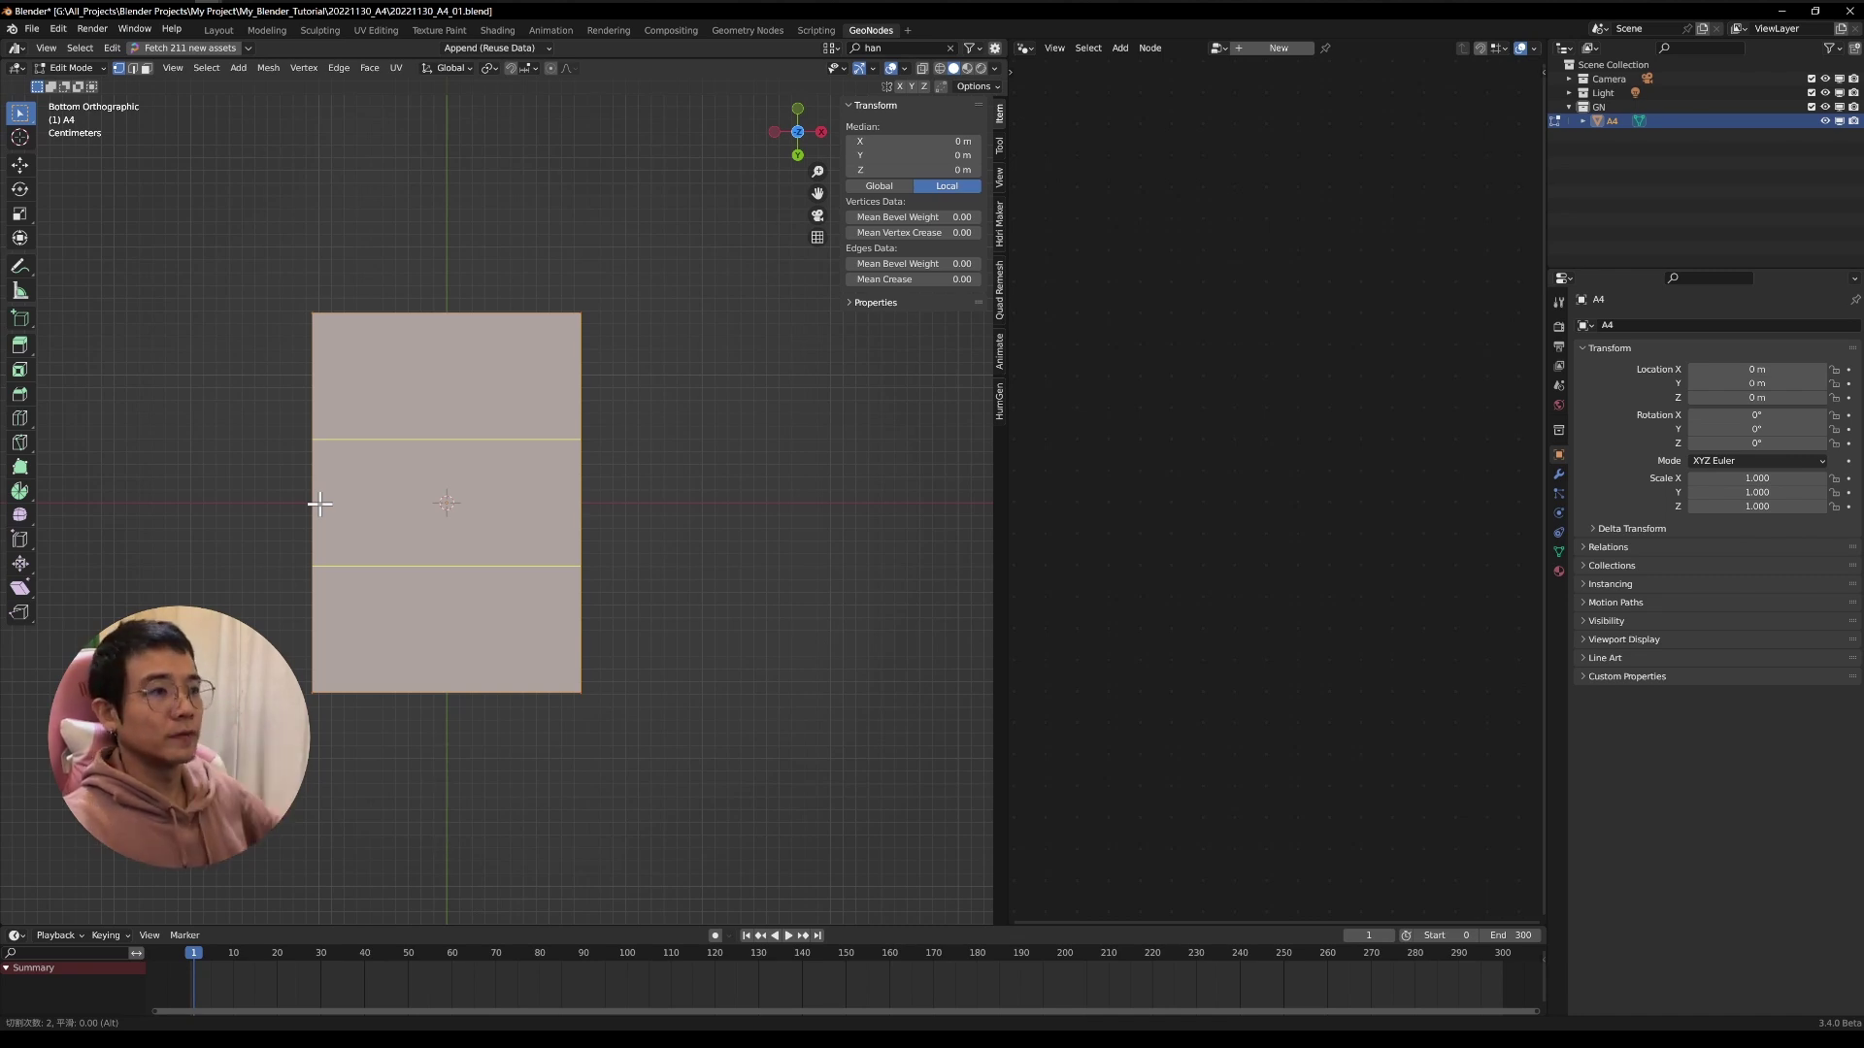
click(319, 504)
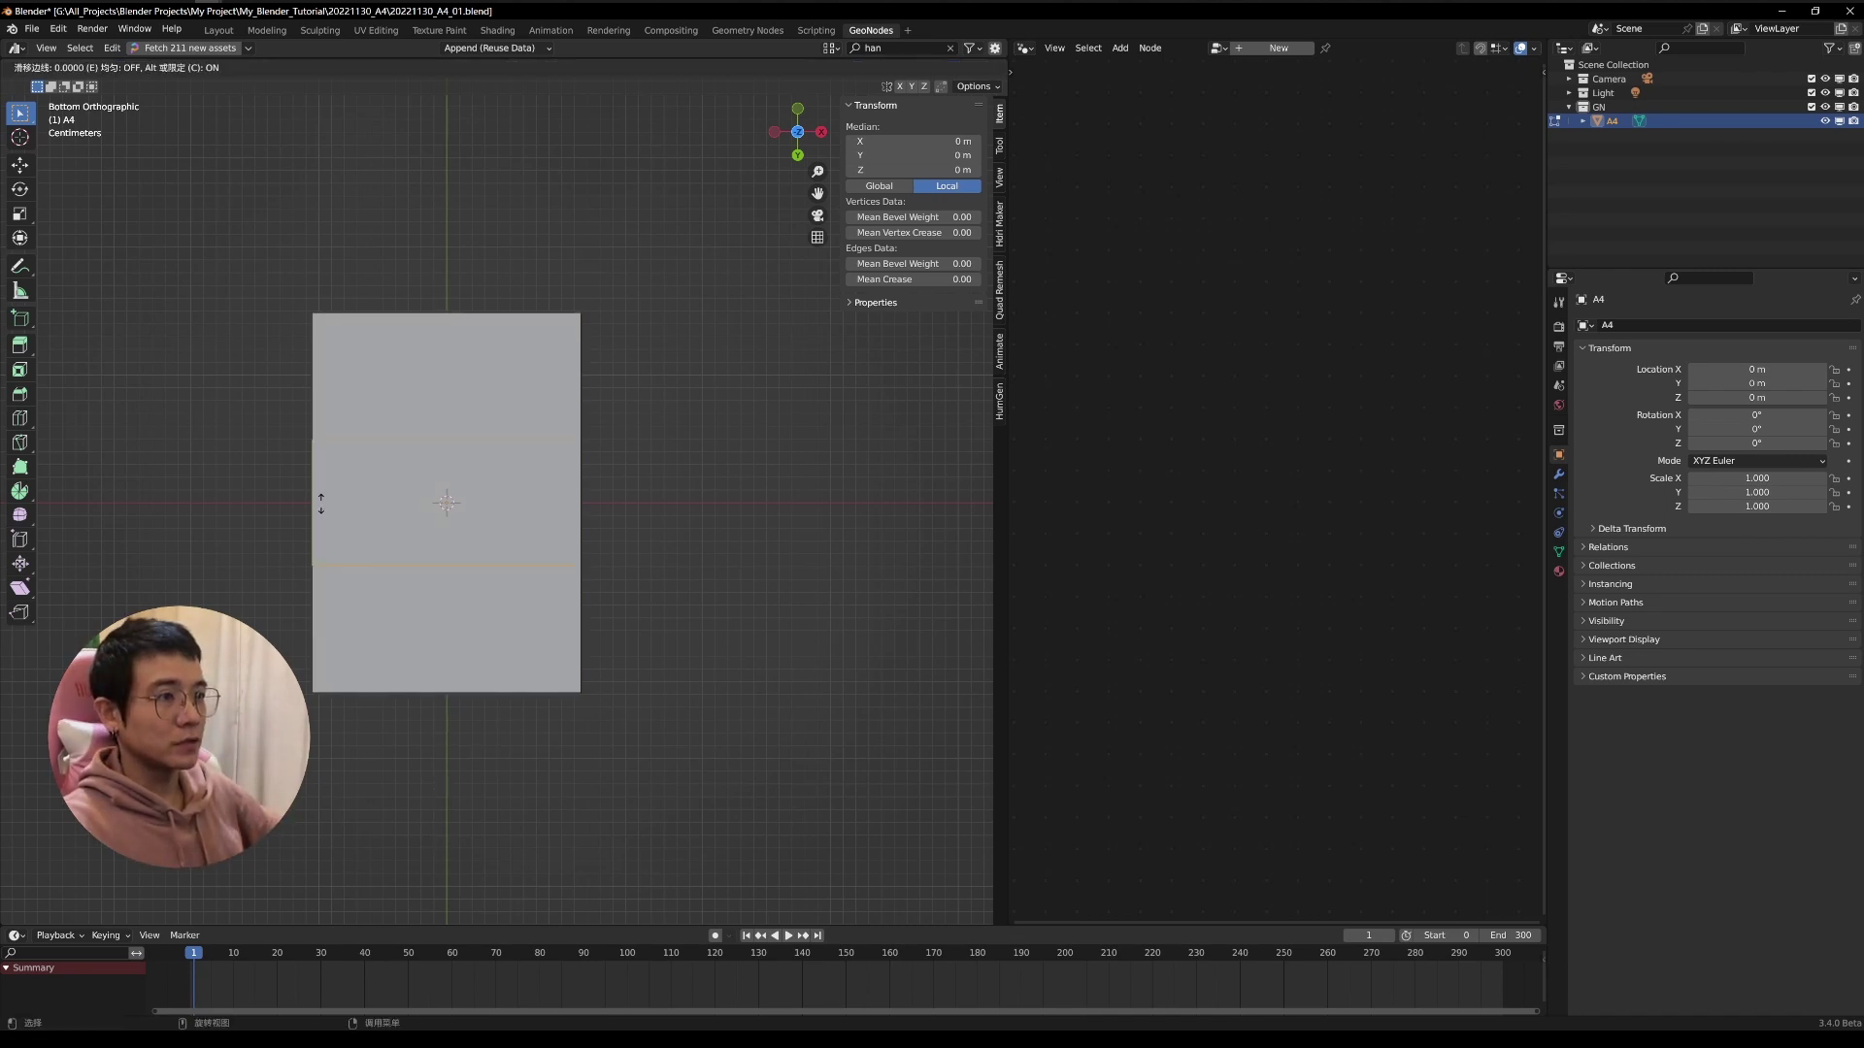
right_click(319, 504)
click(348, 296)
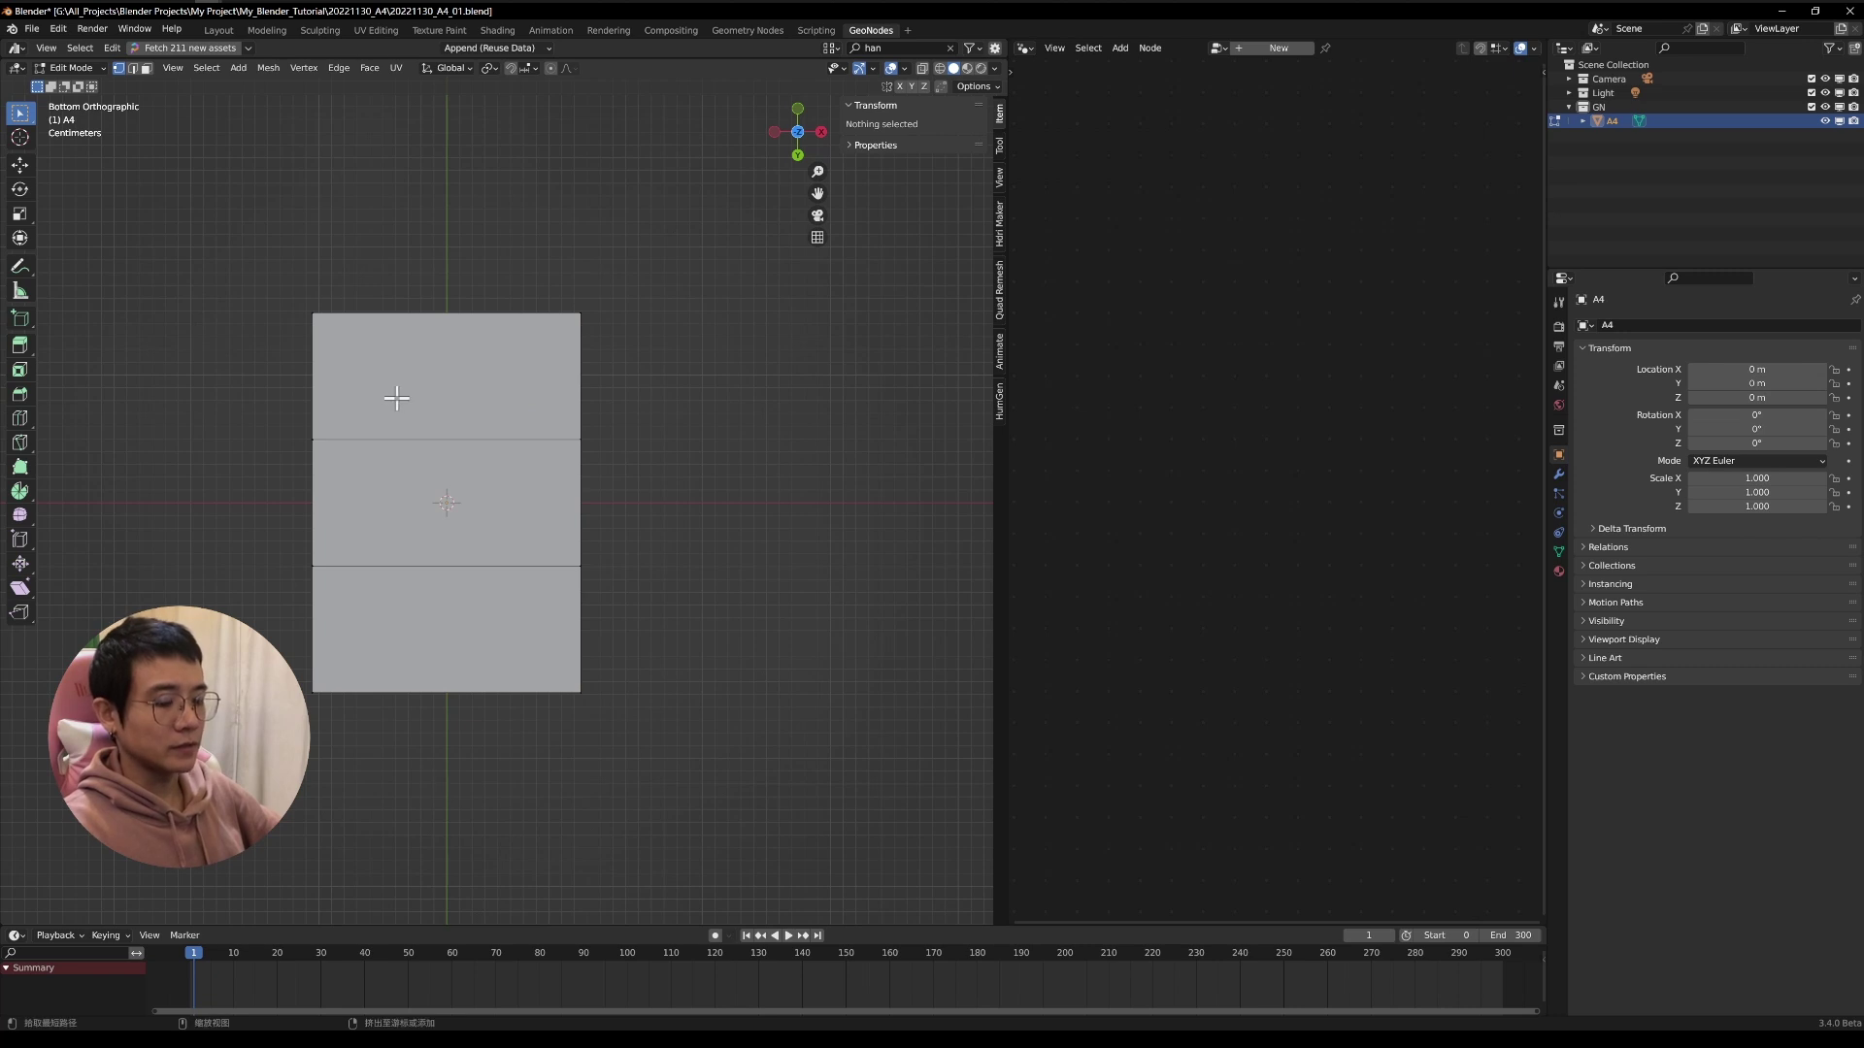
Add one centred loop cut along the full length of the sheet and deselect the mesh.
key(ctrl+r)
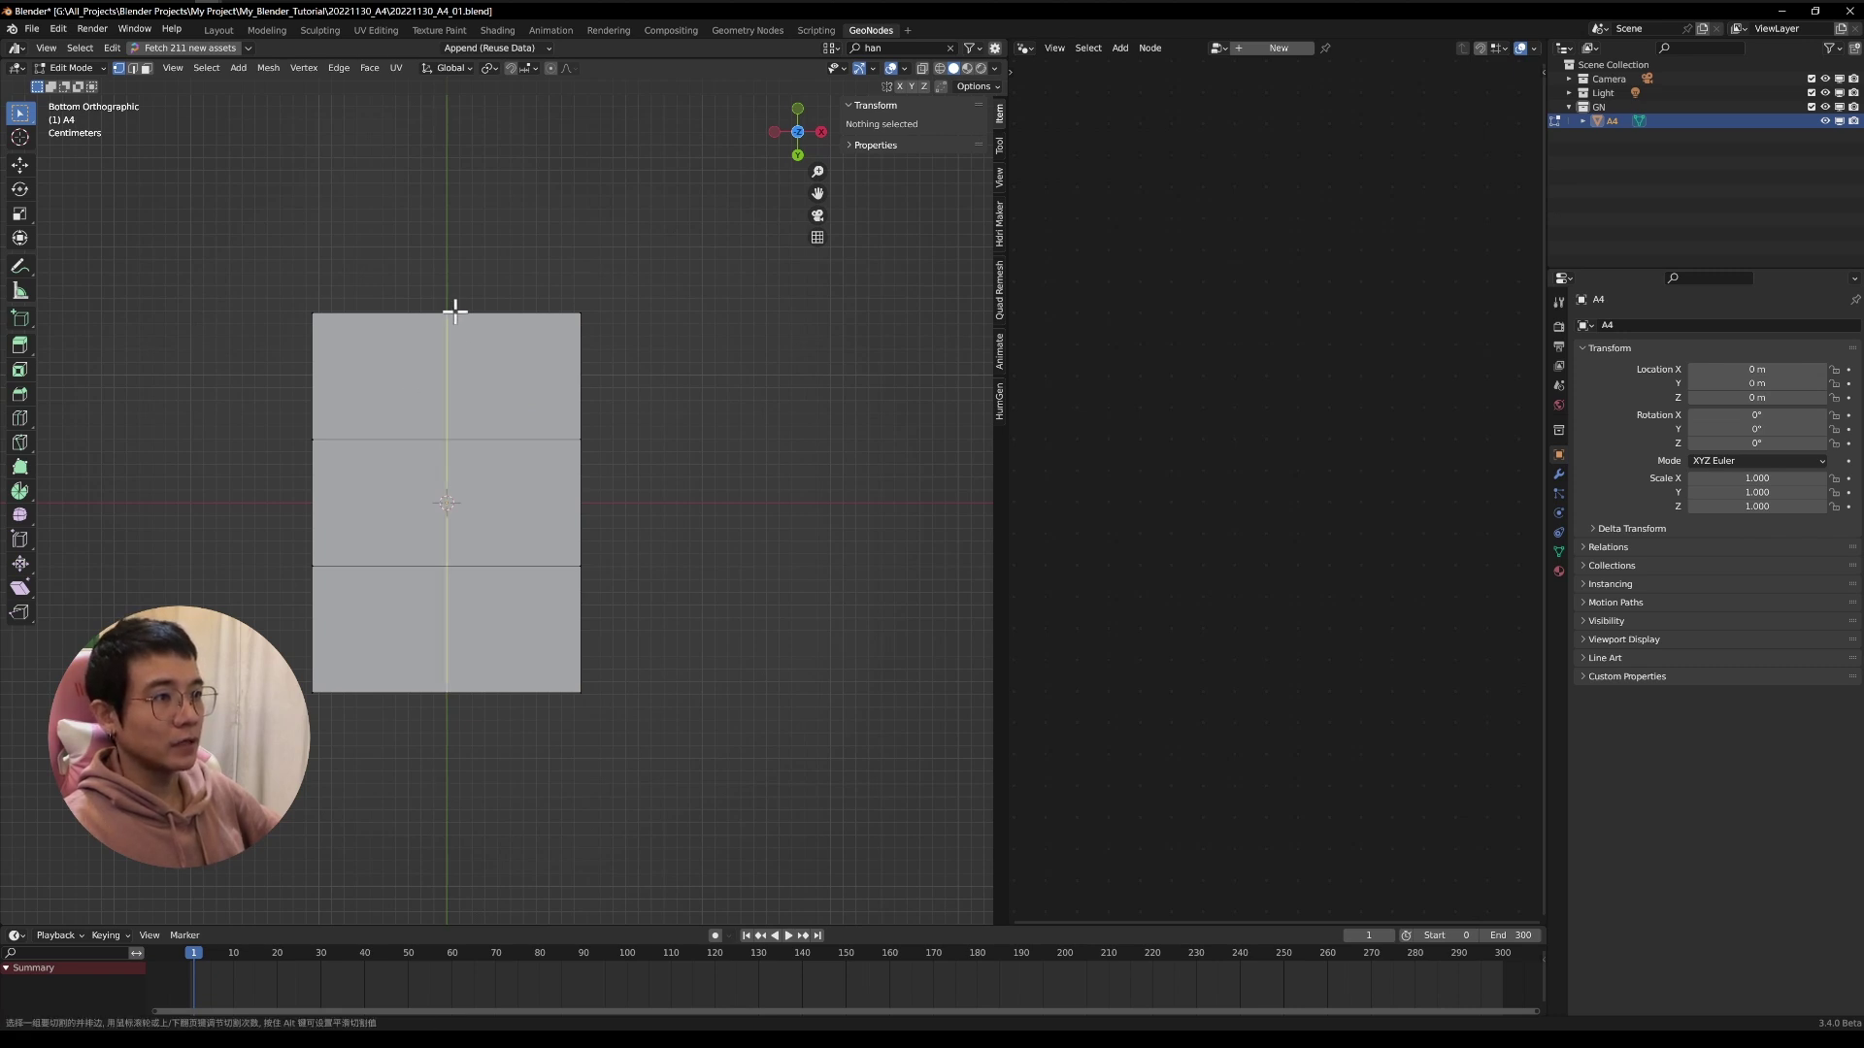
click(454, 310)
click(454, 311)
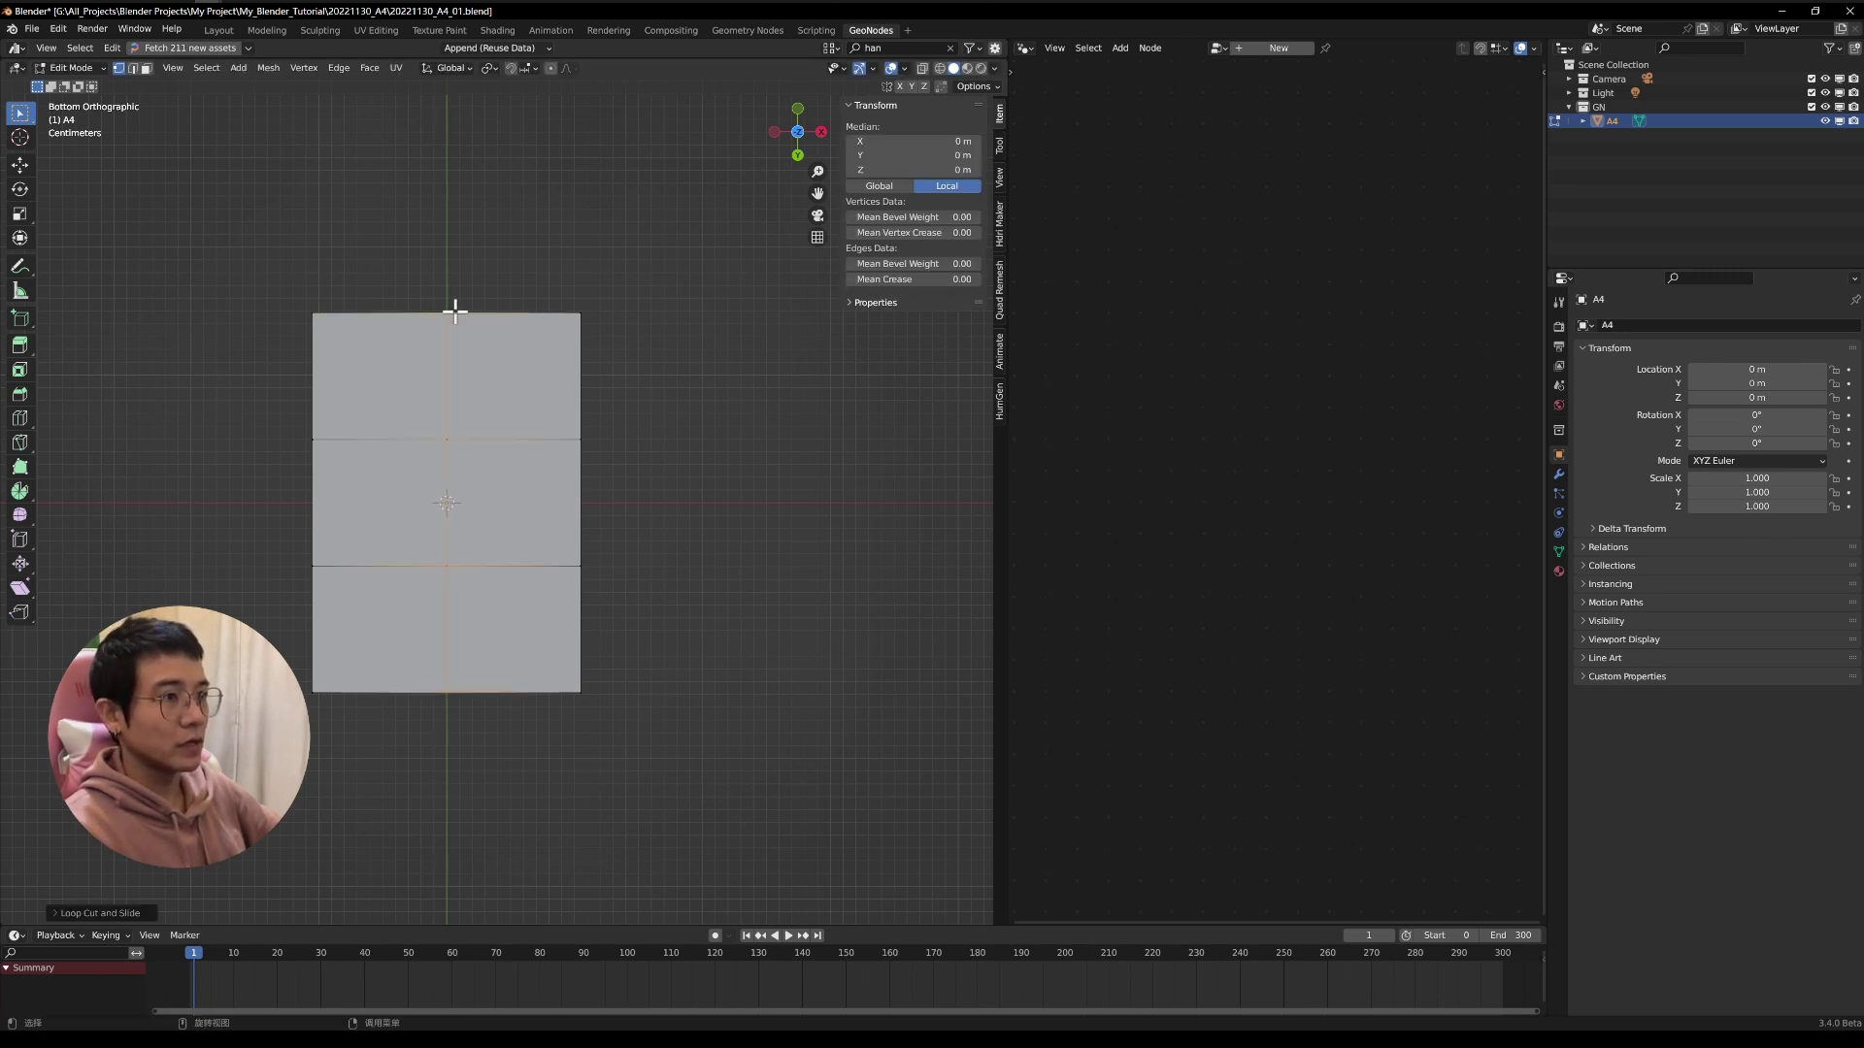
middle_drag(455, 311, 524, 399)
scroll(499, 446, down, 5)
click(524, 399)
Subdivide the entire sheet mesh several times in a row into a dense grid of faces.
scroll(524, 418, up, 1)
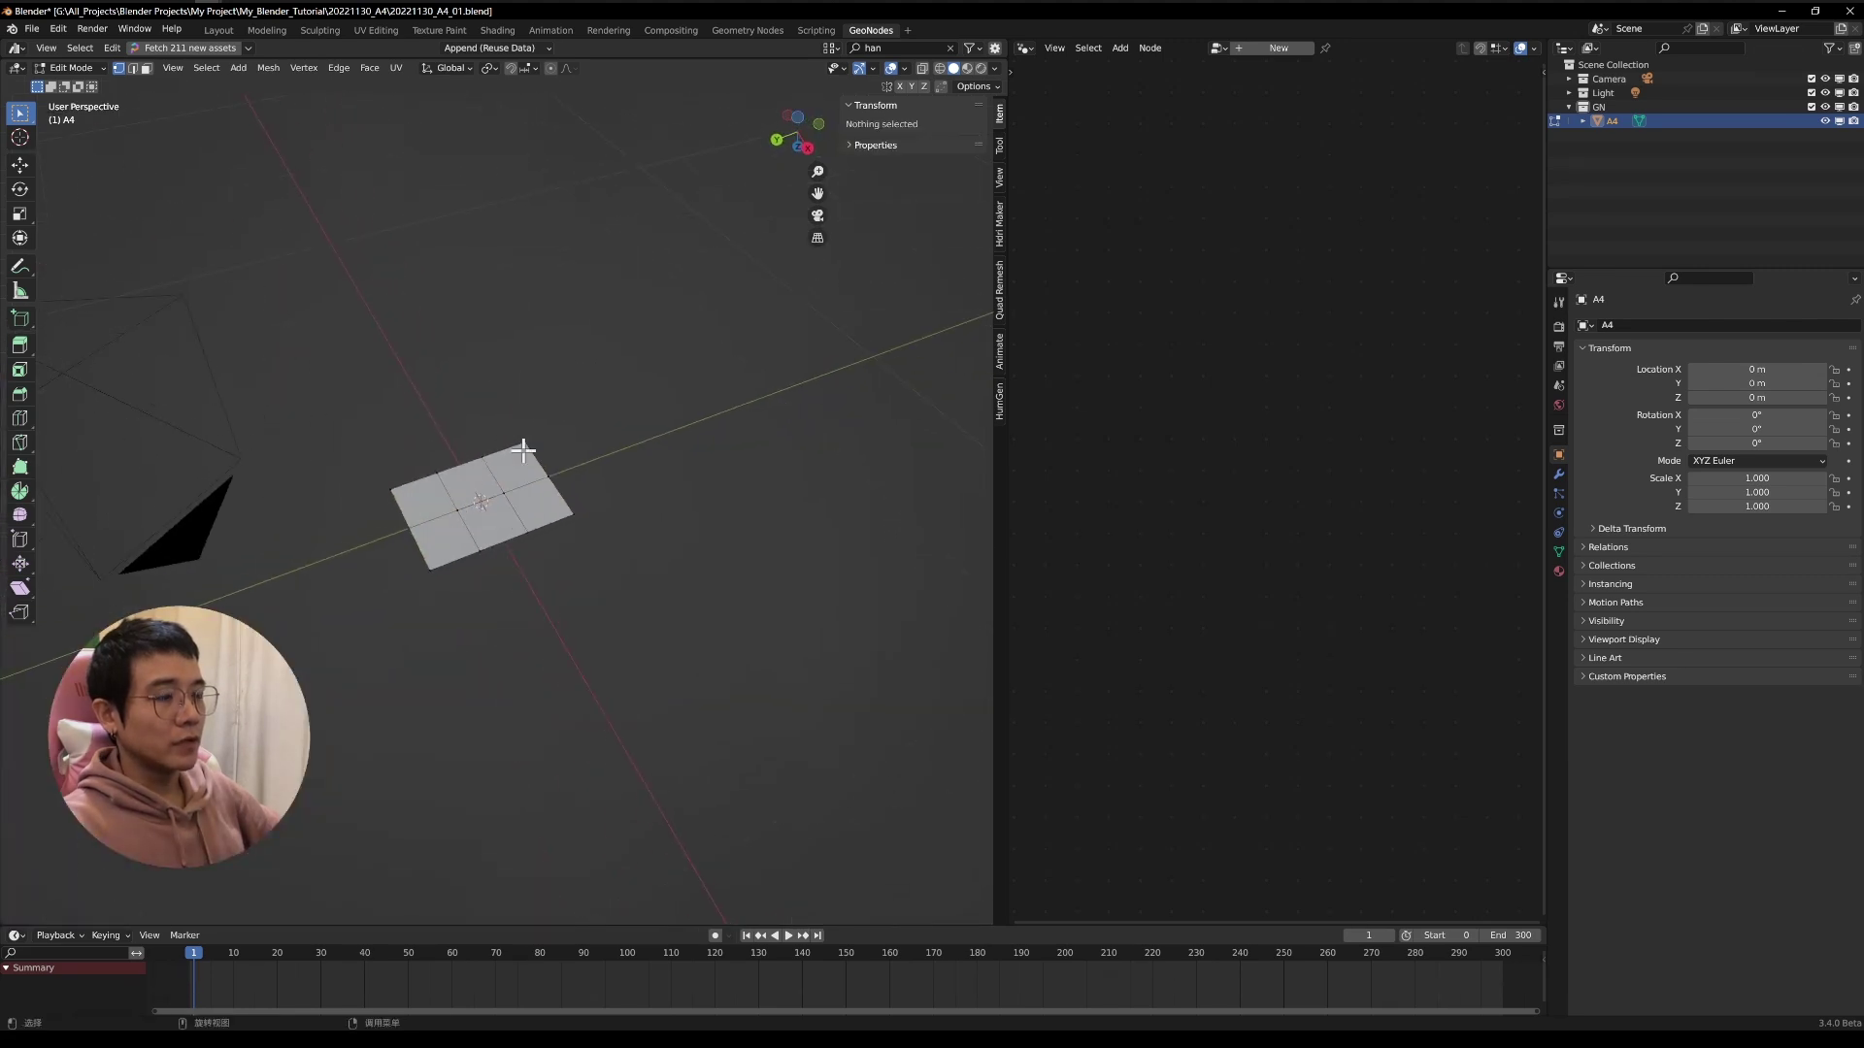
scroll(524, 451, up, 2)
key(a)
right_click(516, 433)
click(517, 433)
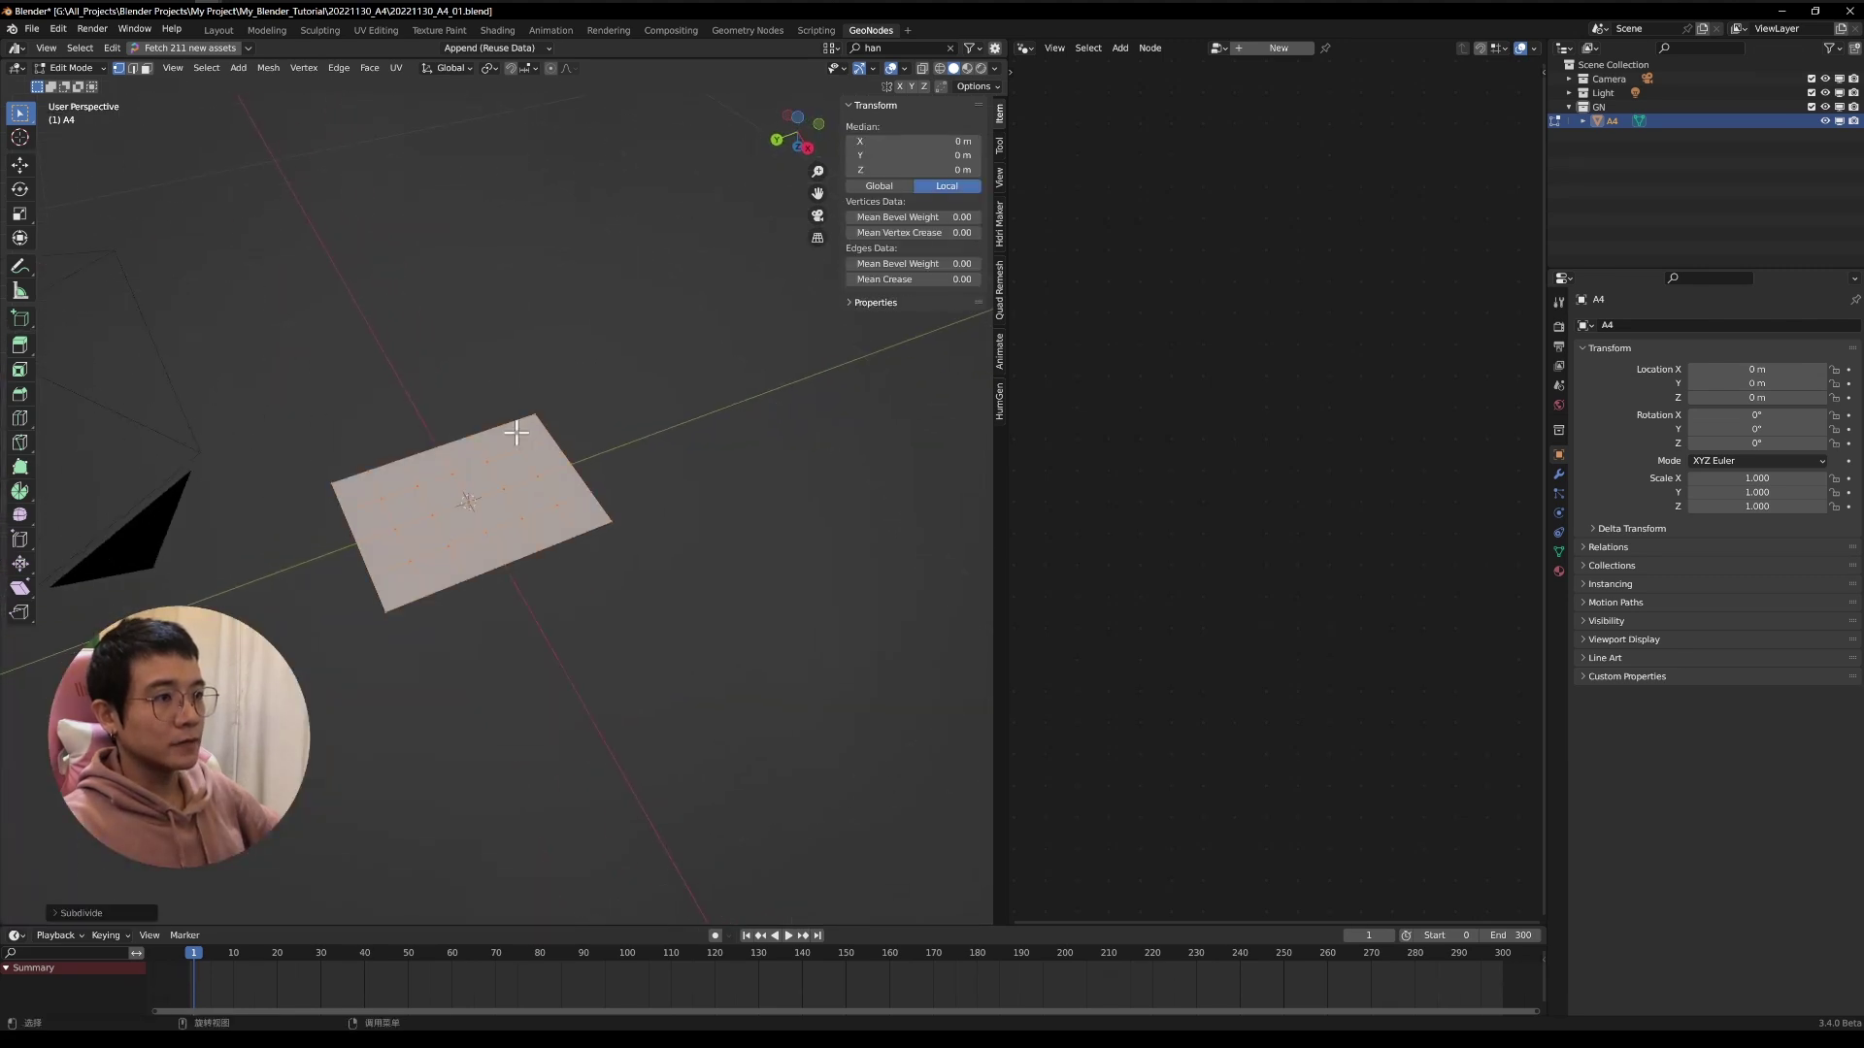
scroll(517, 433, up, 3)
right_click(516, 434)
click(516, 433)
right_click(516, 434)
click(516, 433)
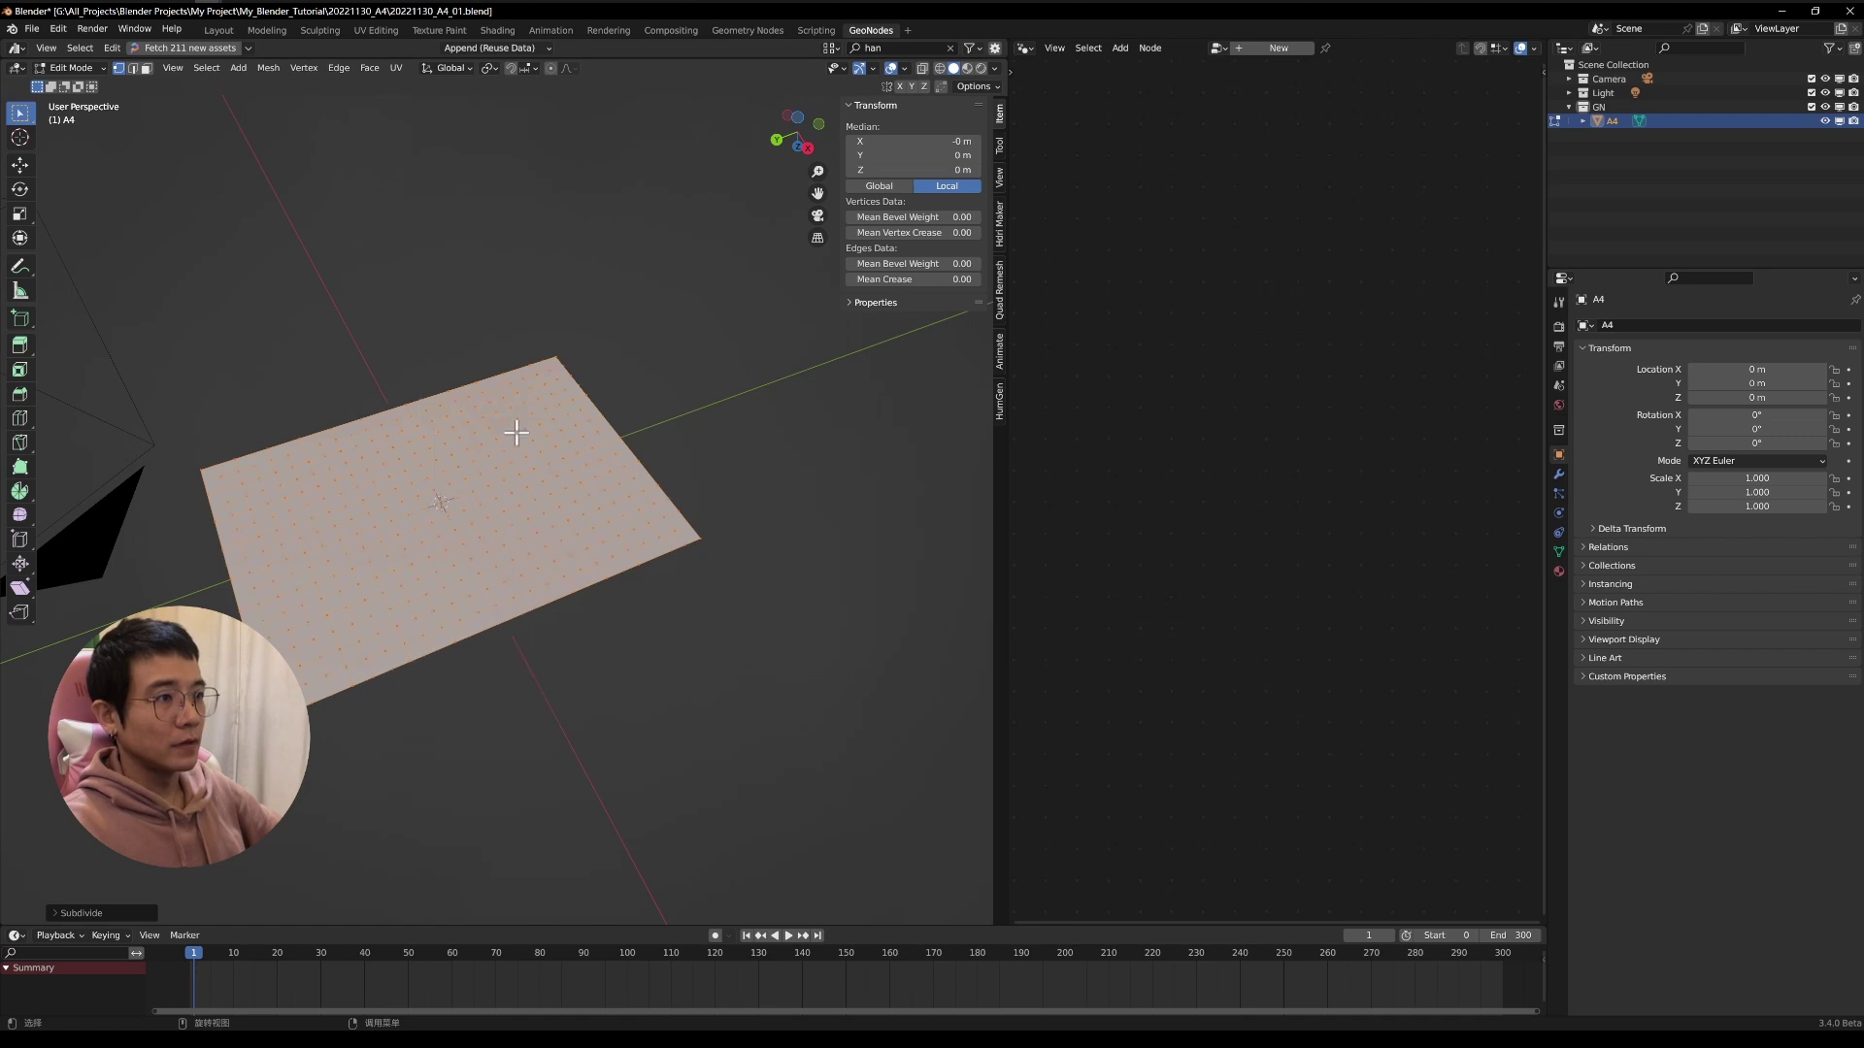
right_click(516, 434)
click(516, 433)
right_click(481, 462)
middle_drag(516, 433, 493, 486)
click(482, 462)
click(717, 426)
middle_drag(660, 417, 493, 522)
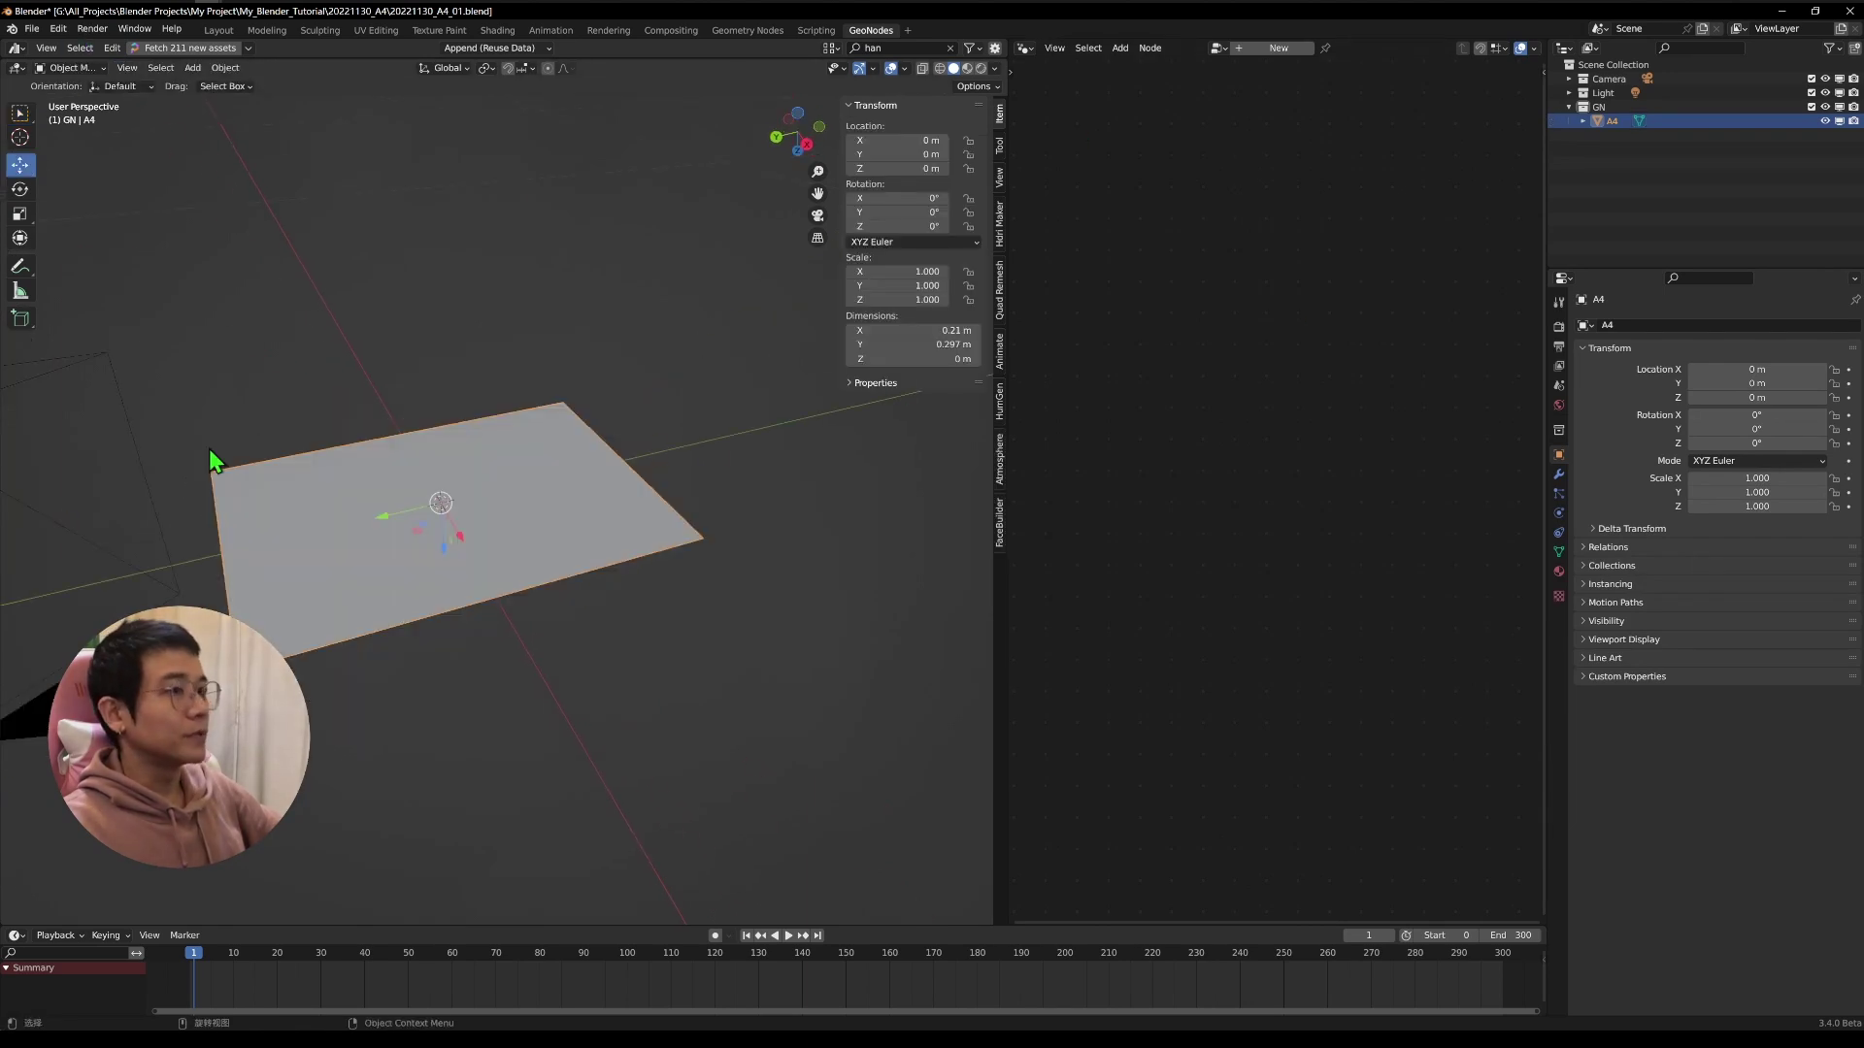
Create a geometry node tree named A4 on the sheet and add a Displace modifier below it.
middle_drag(214, 458, 755, 560)
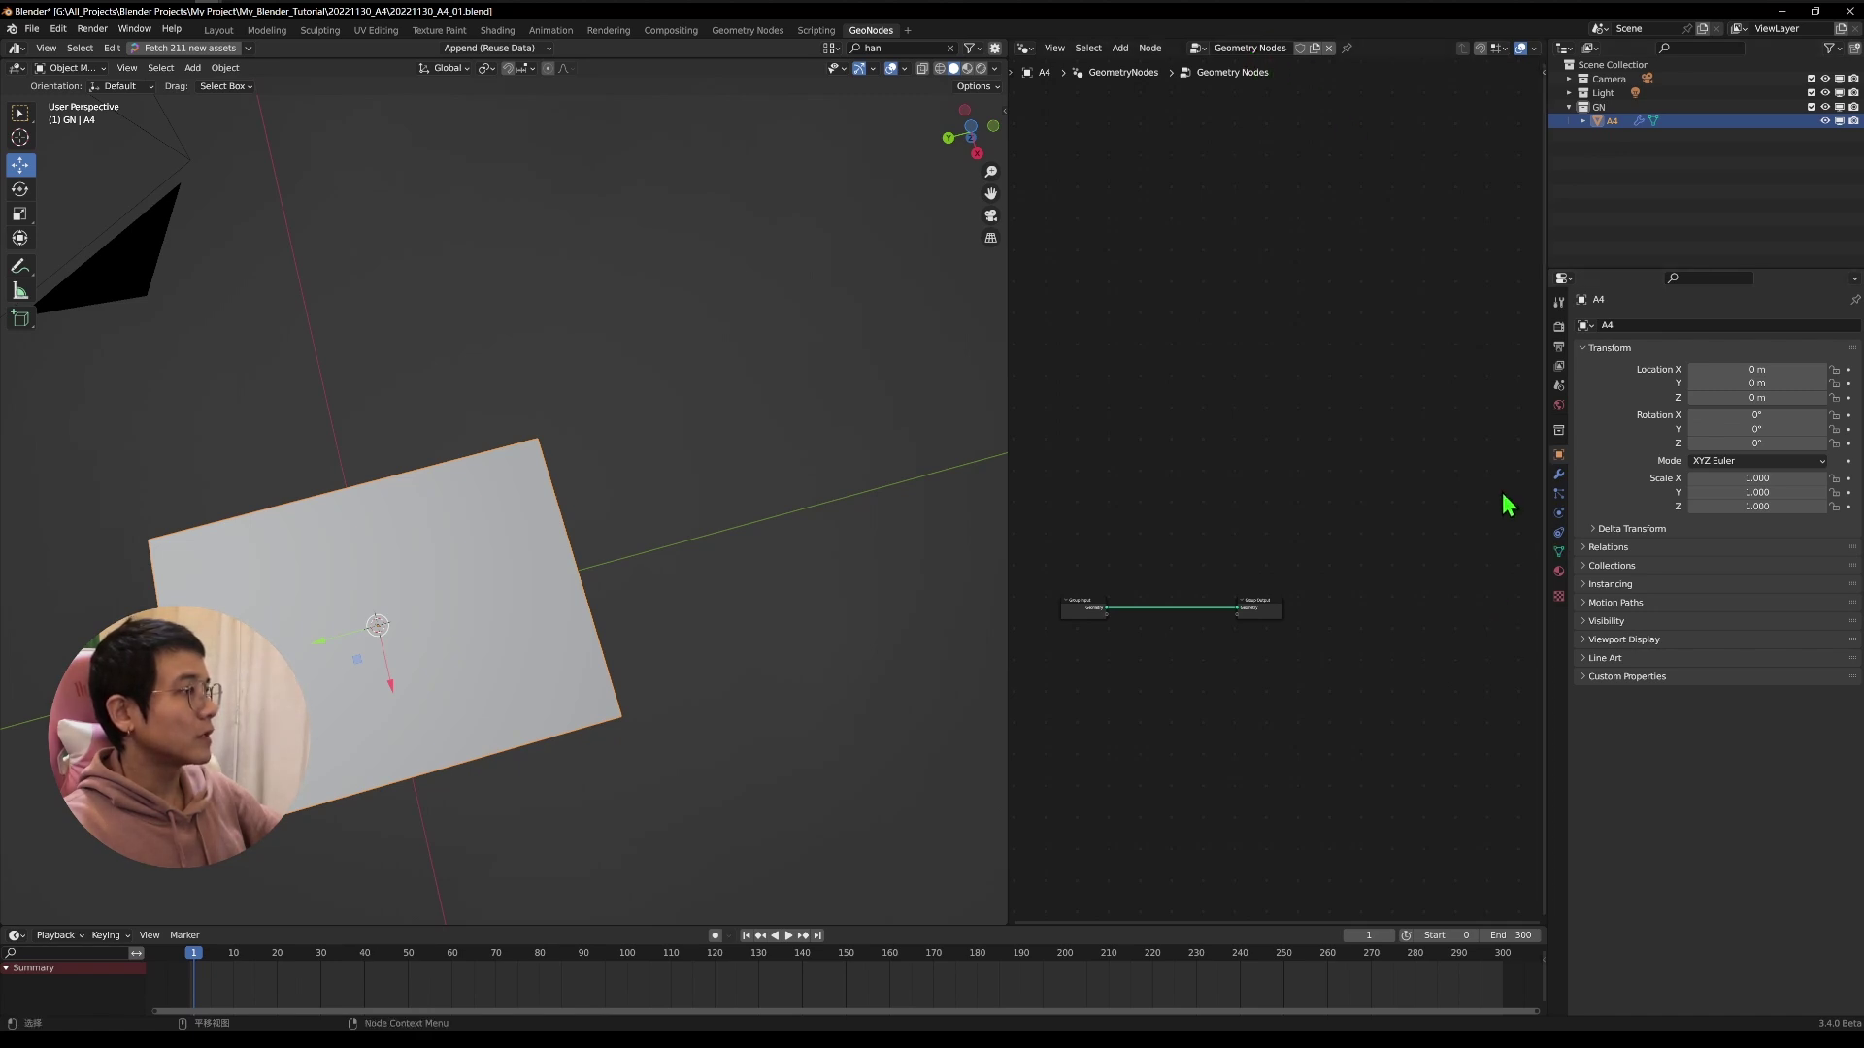
click(1557, 475)
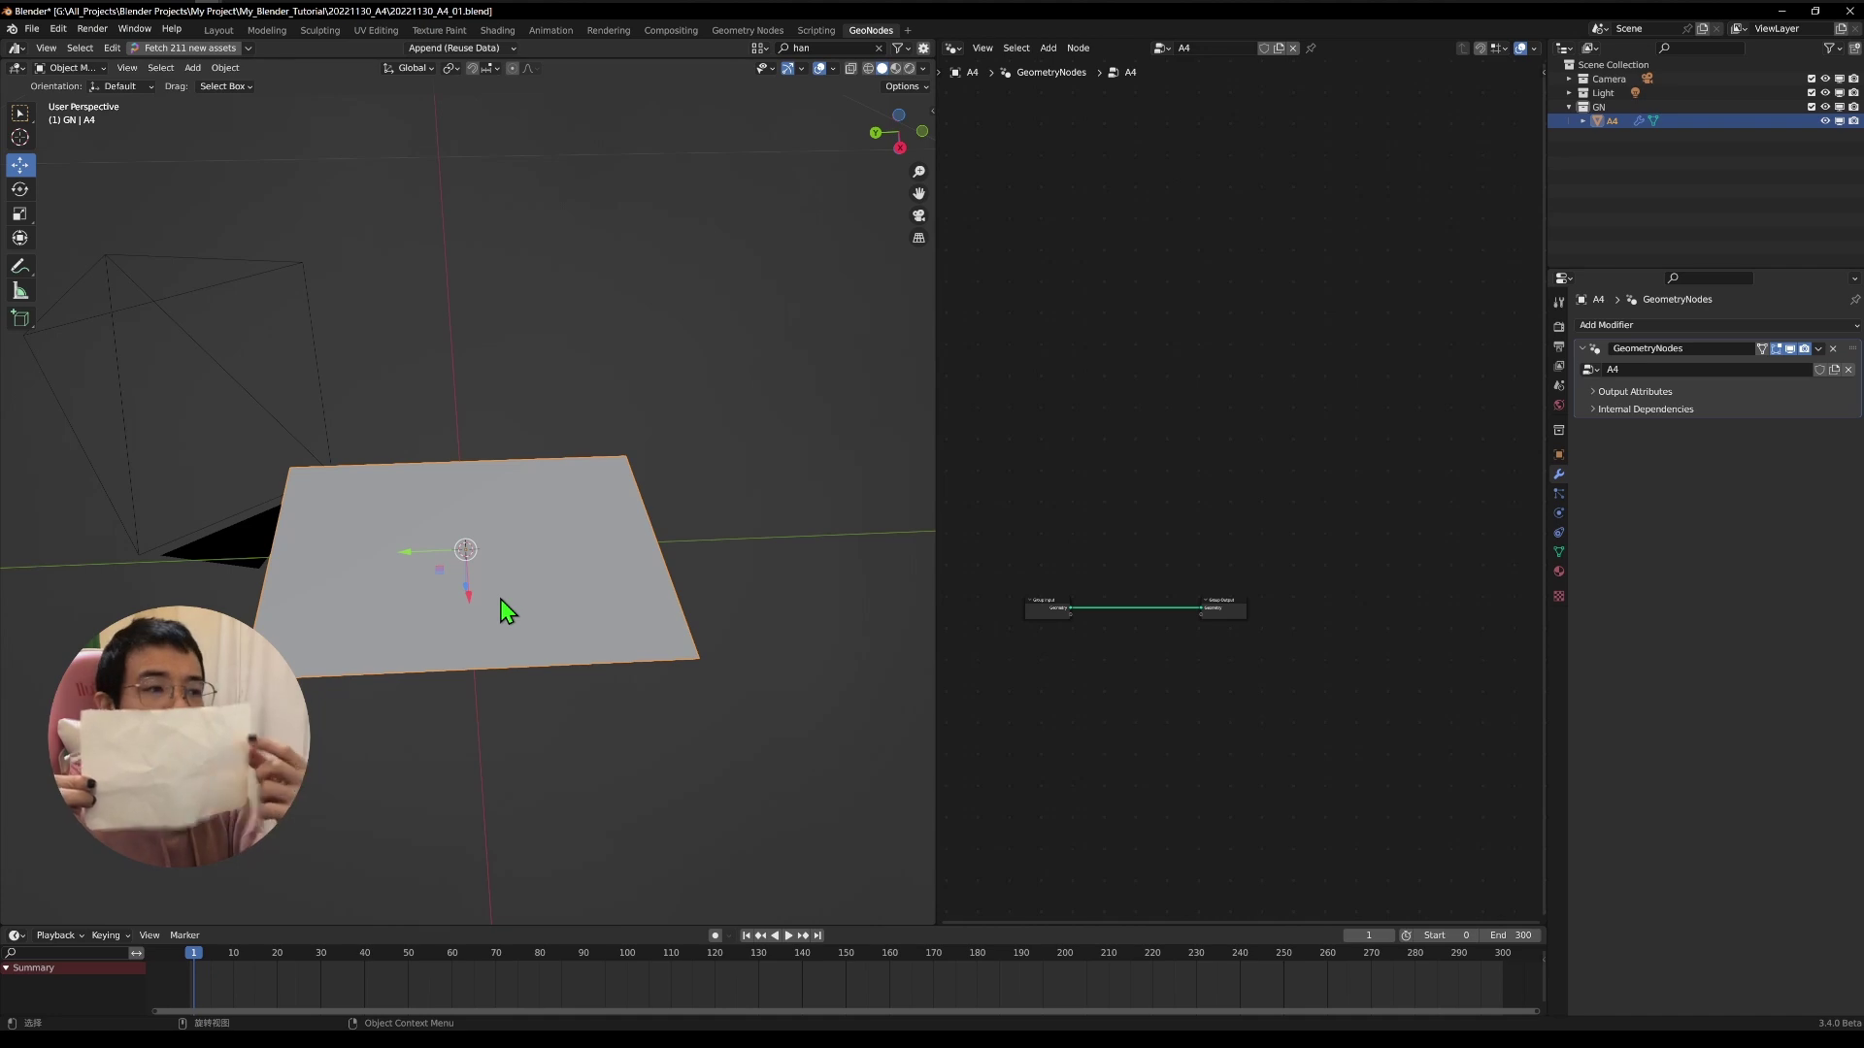
click(1833, 348)
click(1670, 324)
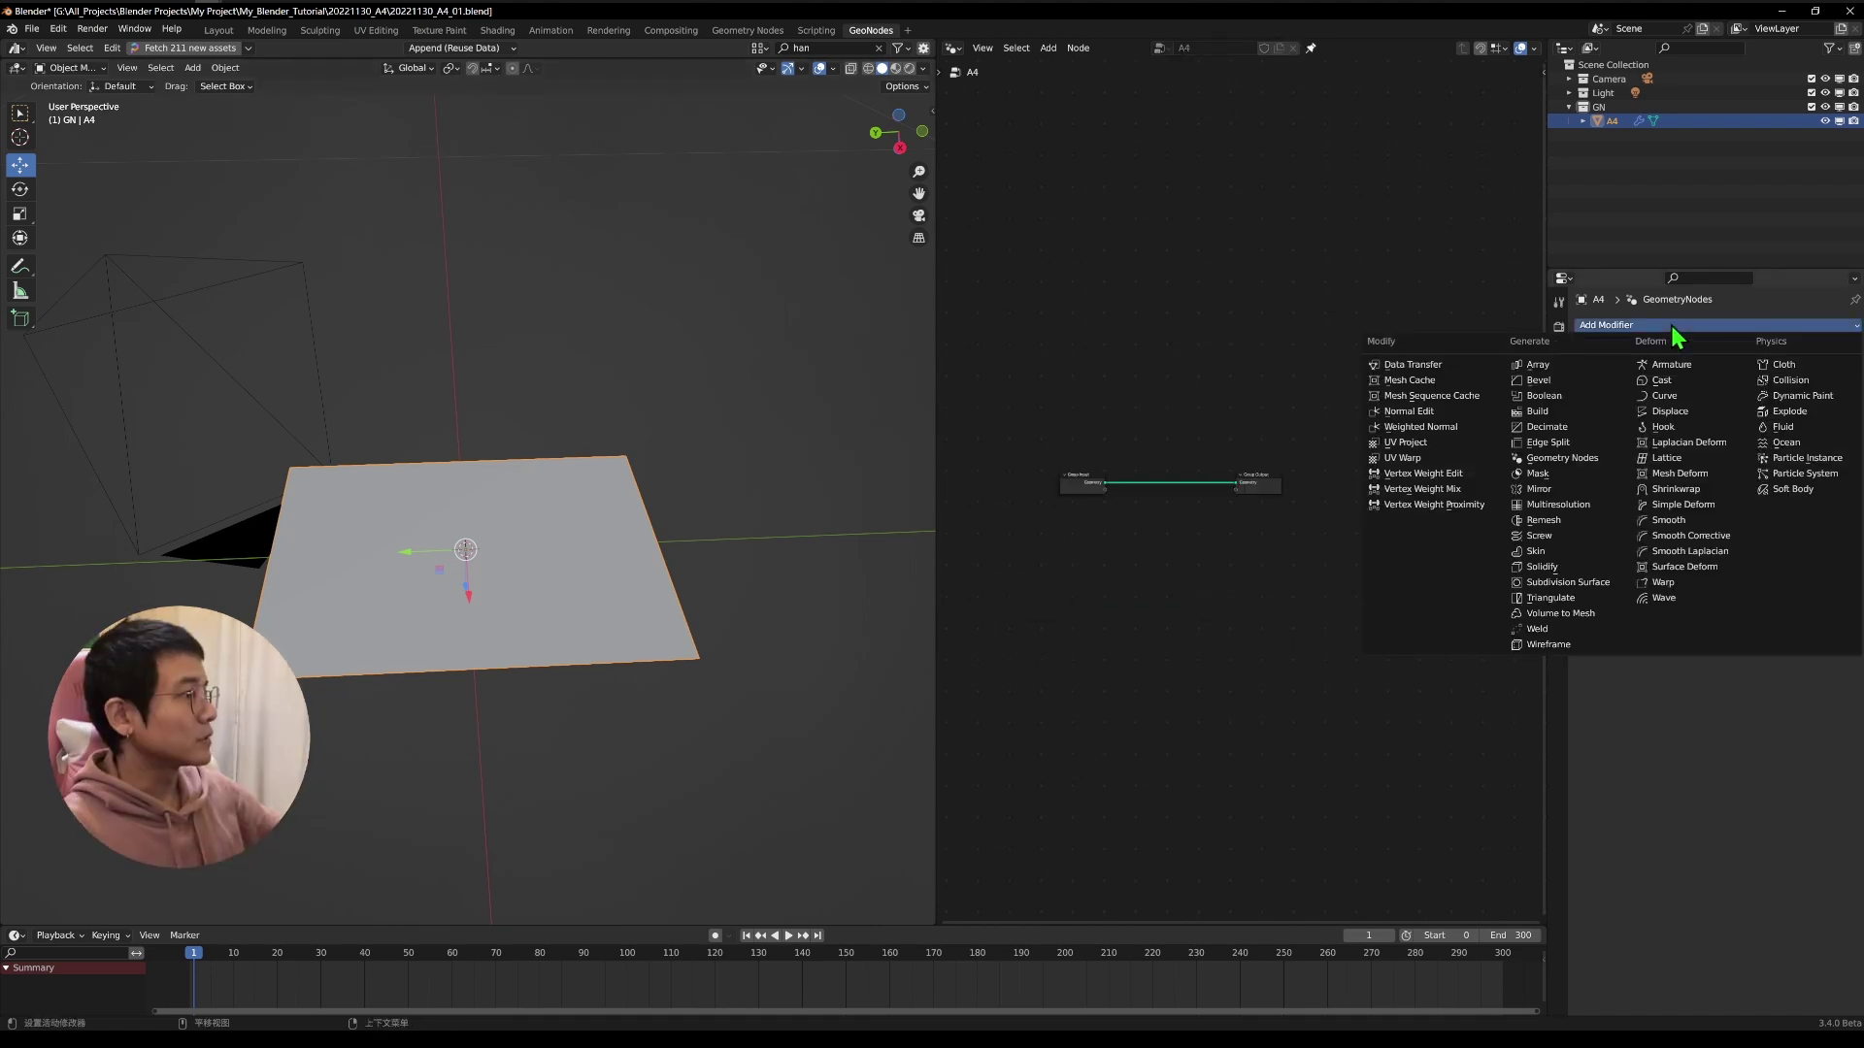
click(1689, 416)
middle_drag(642, 689, 670, 631)
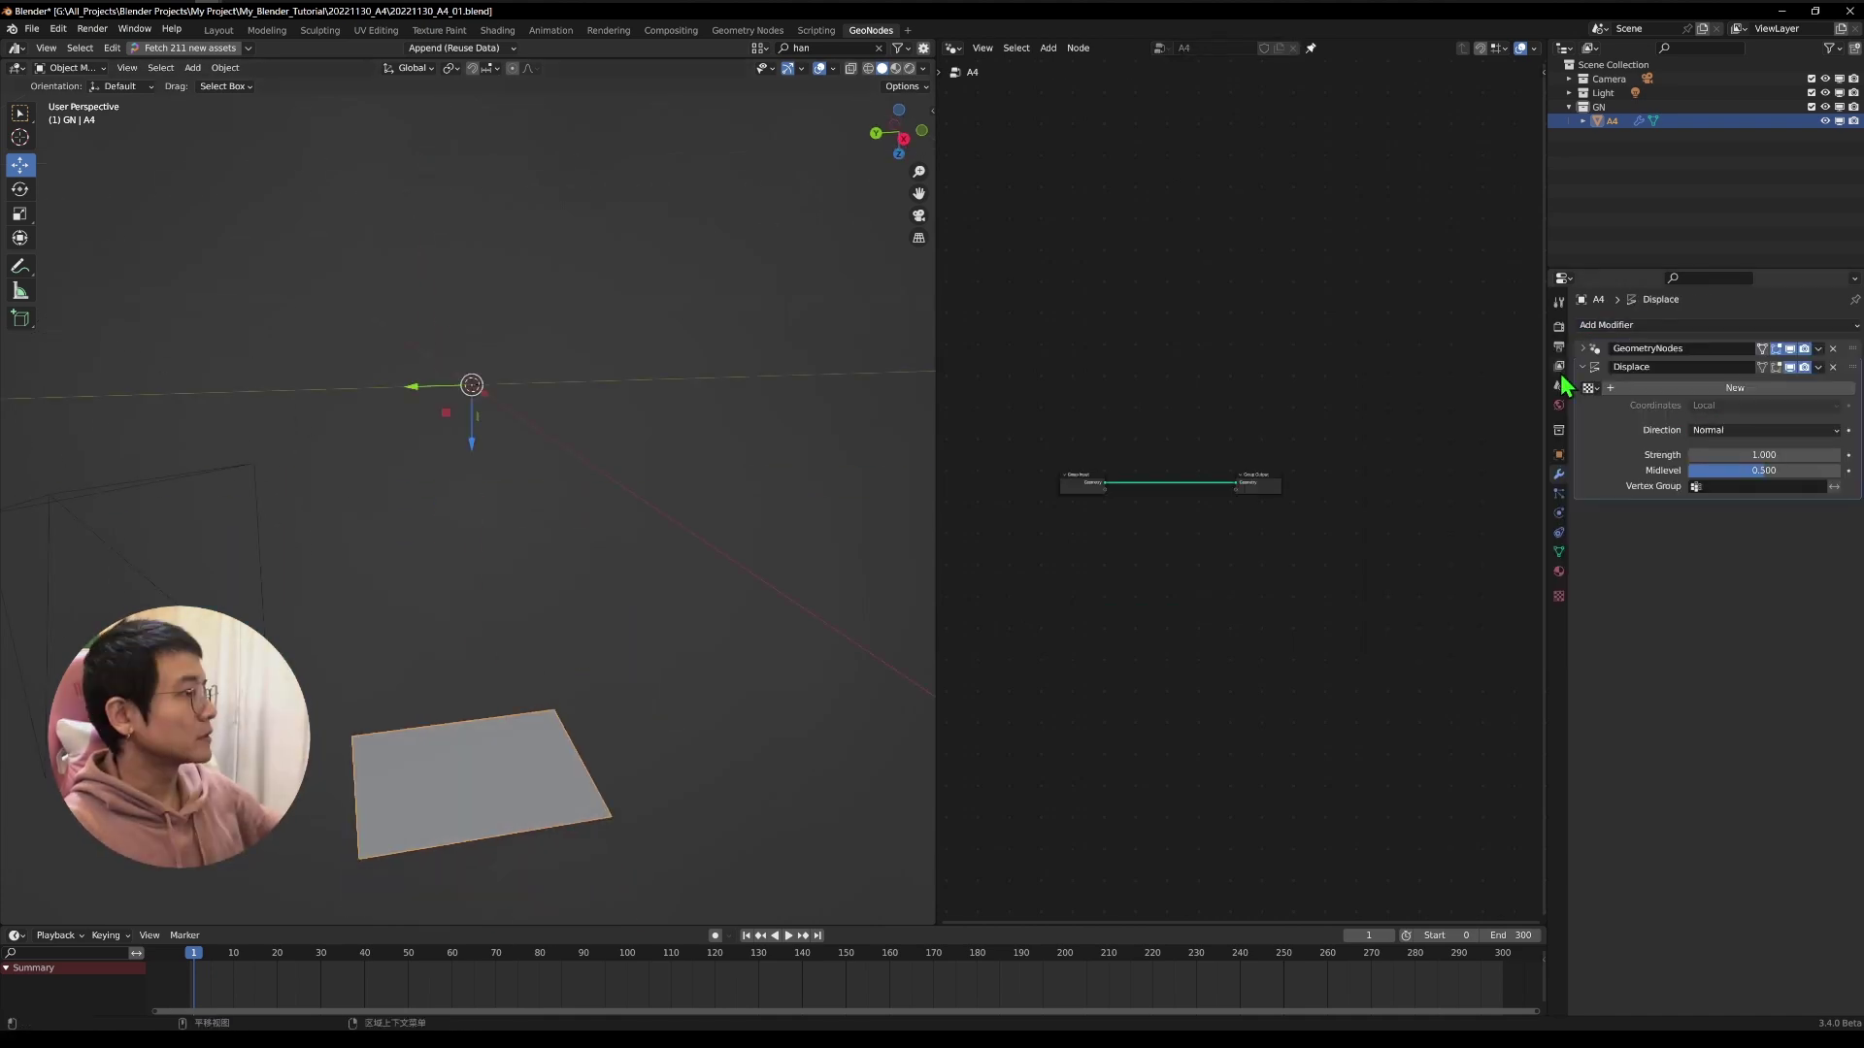
Give the Displace modifier a new texture and set the texture type to Clouds.
click(1690, 391)
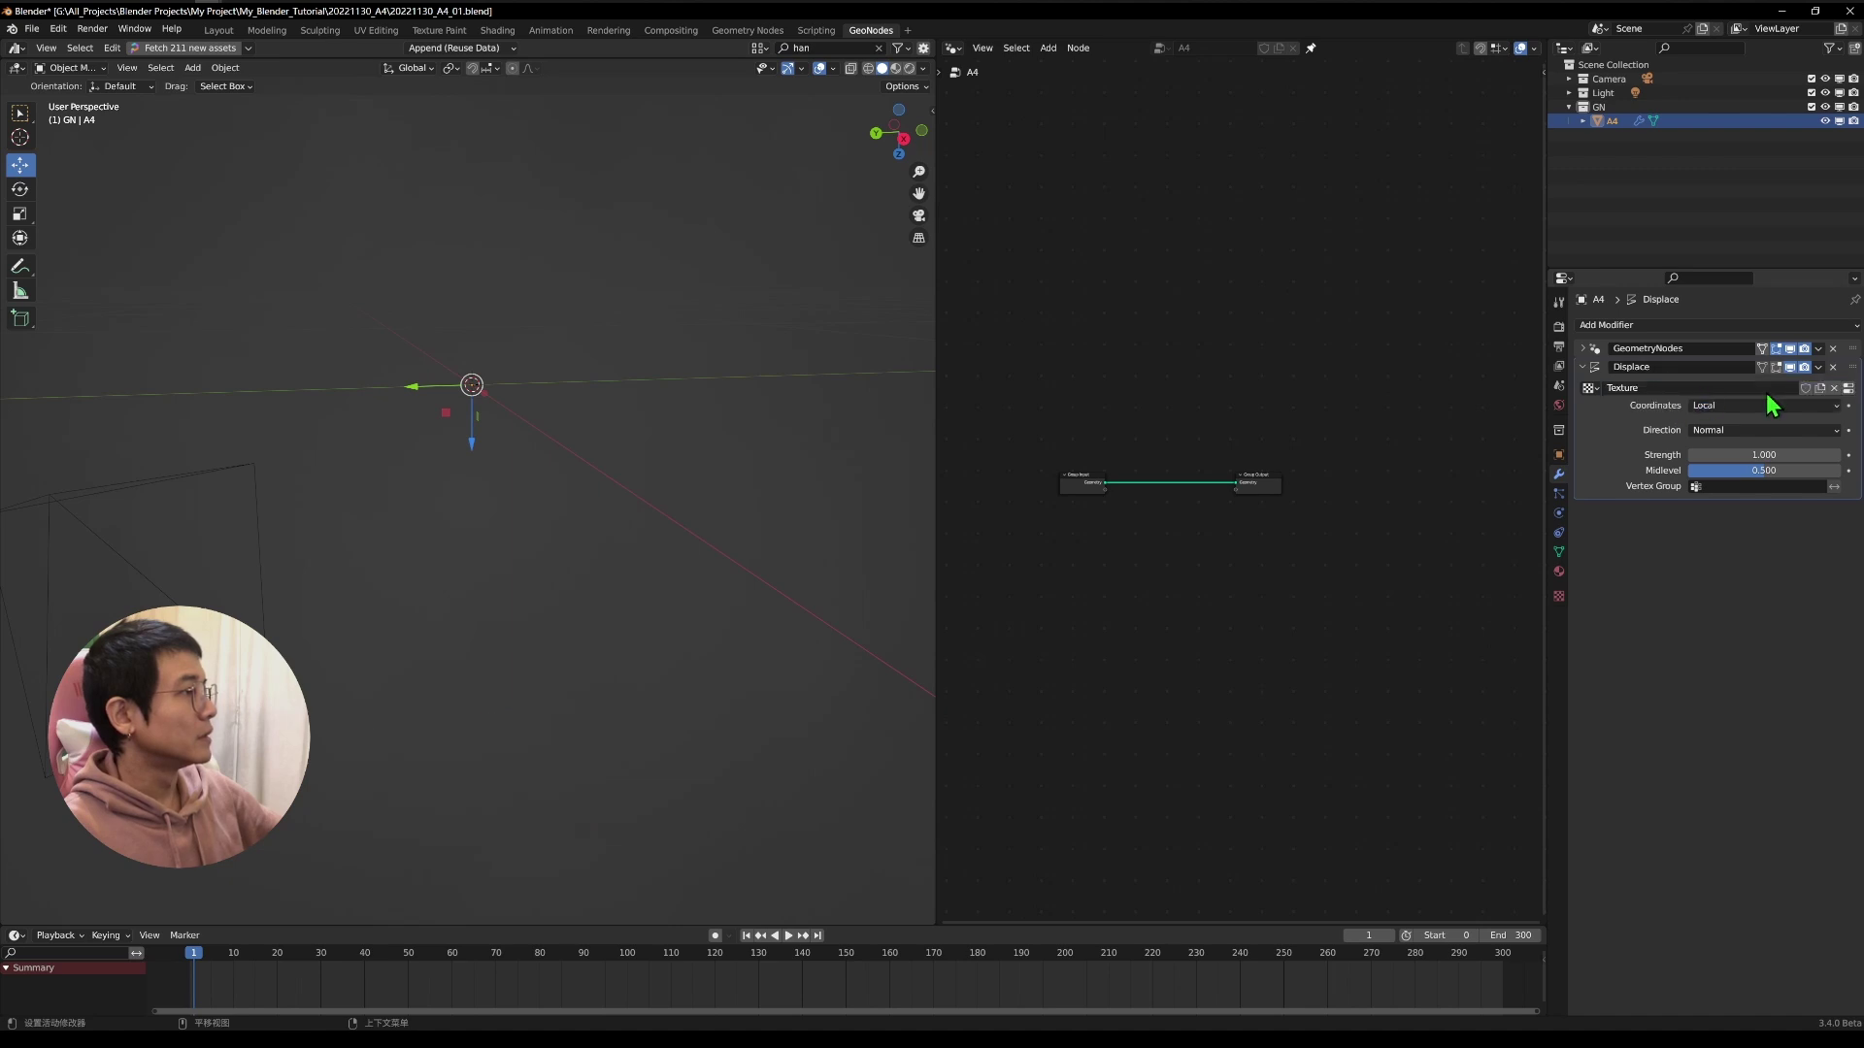
middle_drag(499, 359, 507, 416)
scroll(507, 415, down, 6)
key(KP_Decimal)
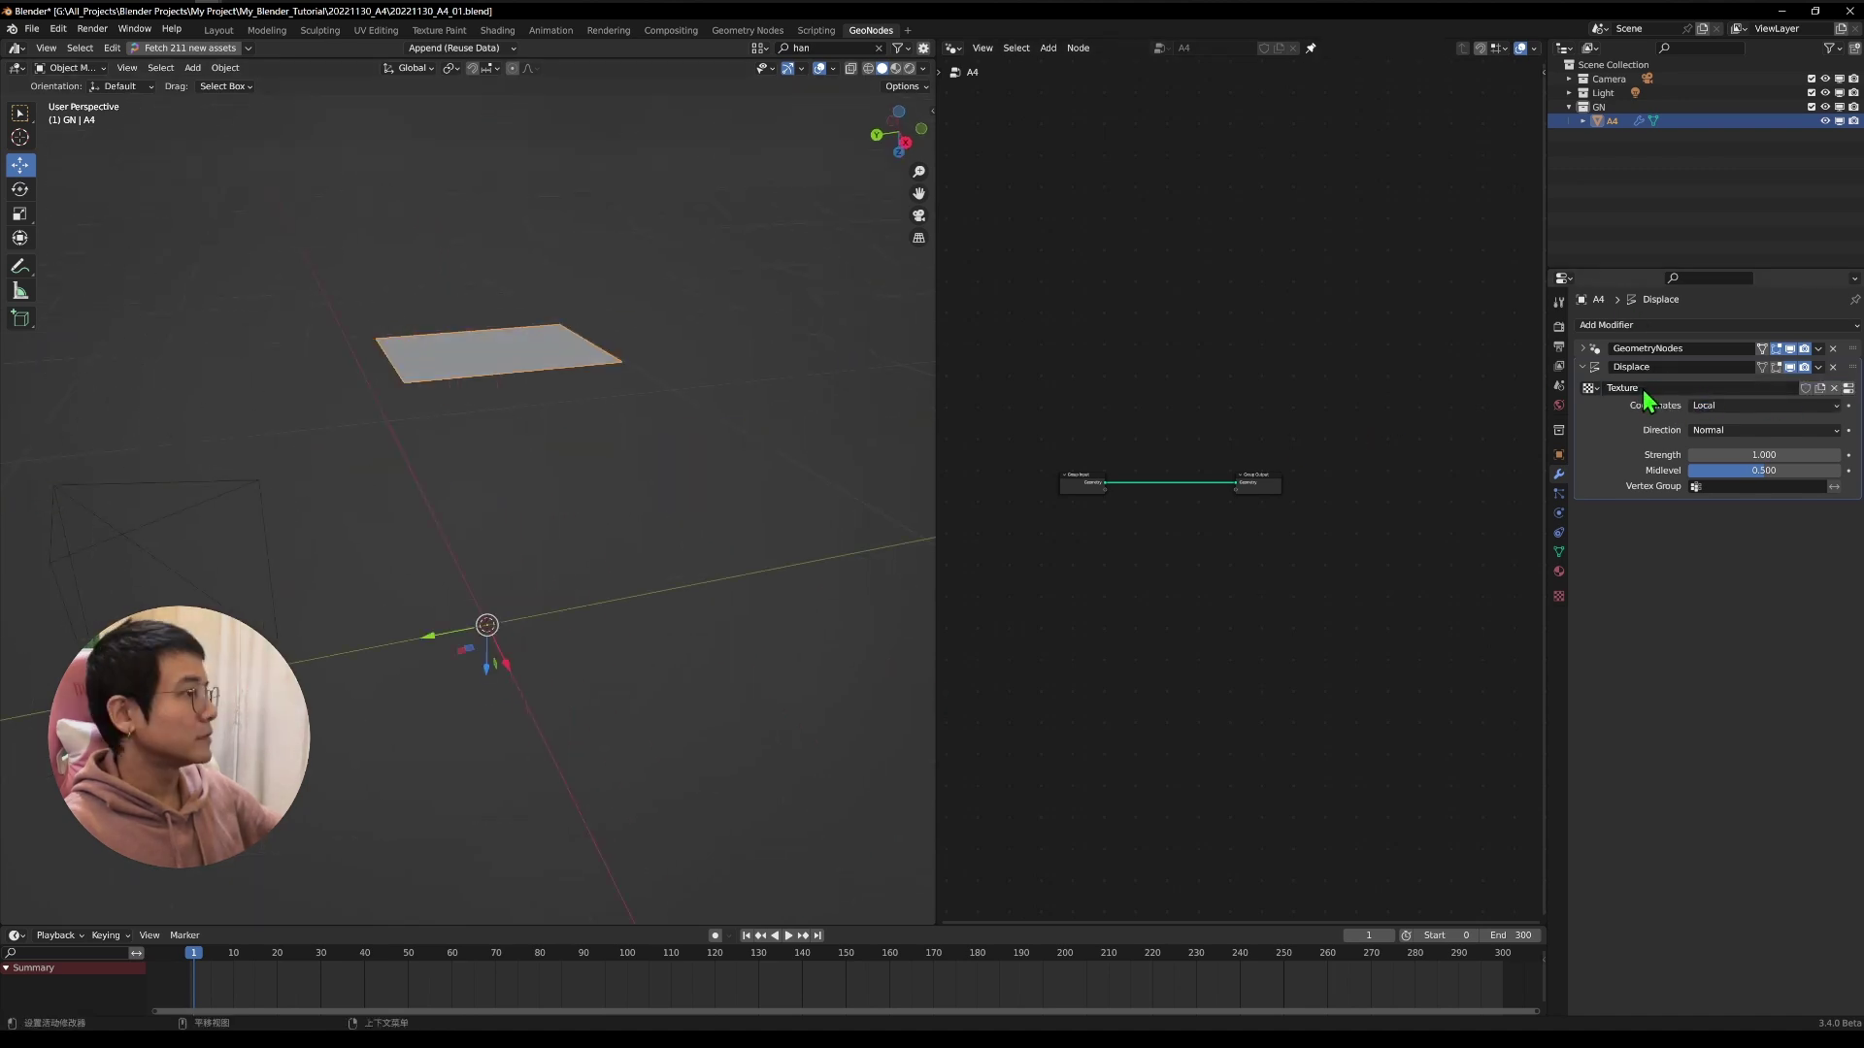
click(1559, 596)
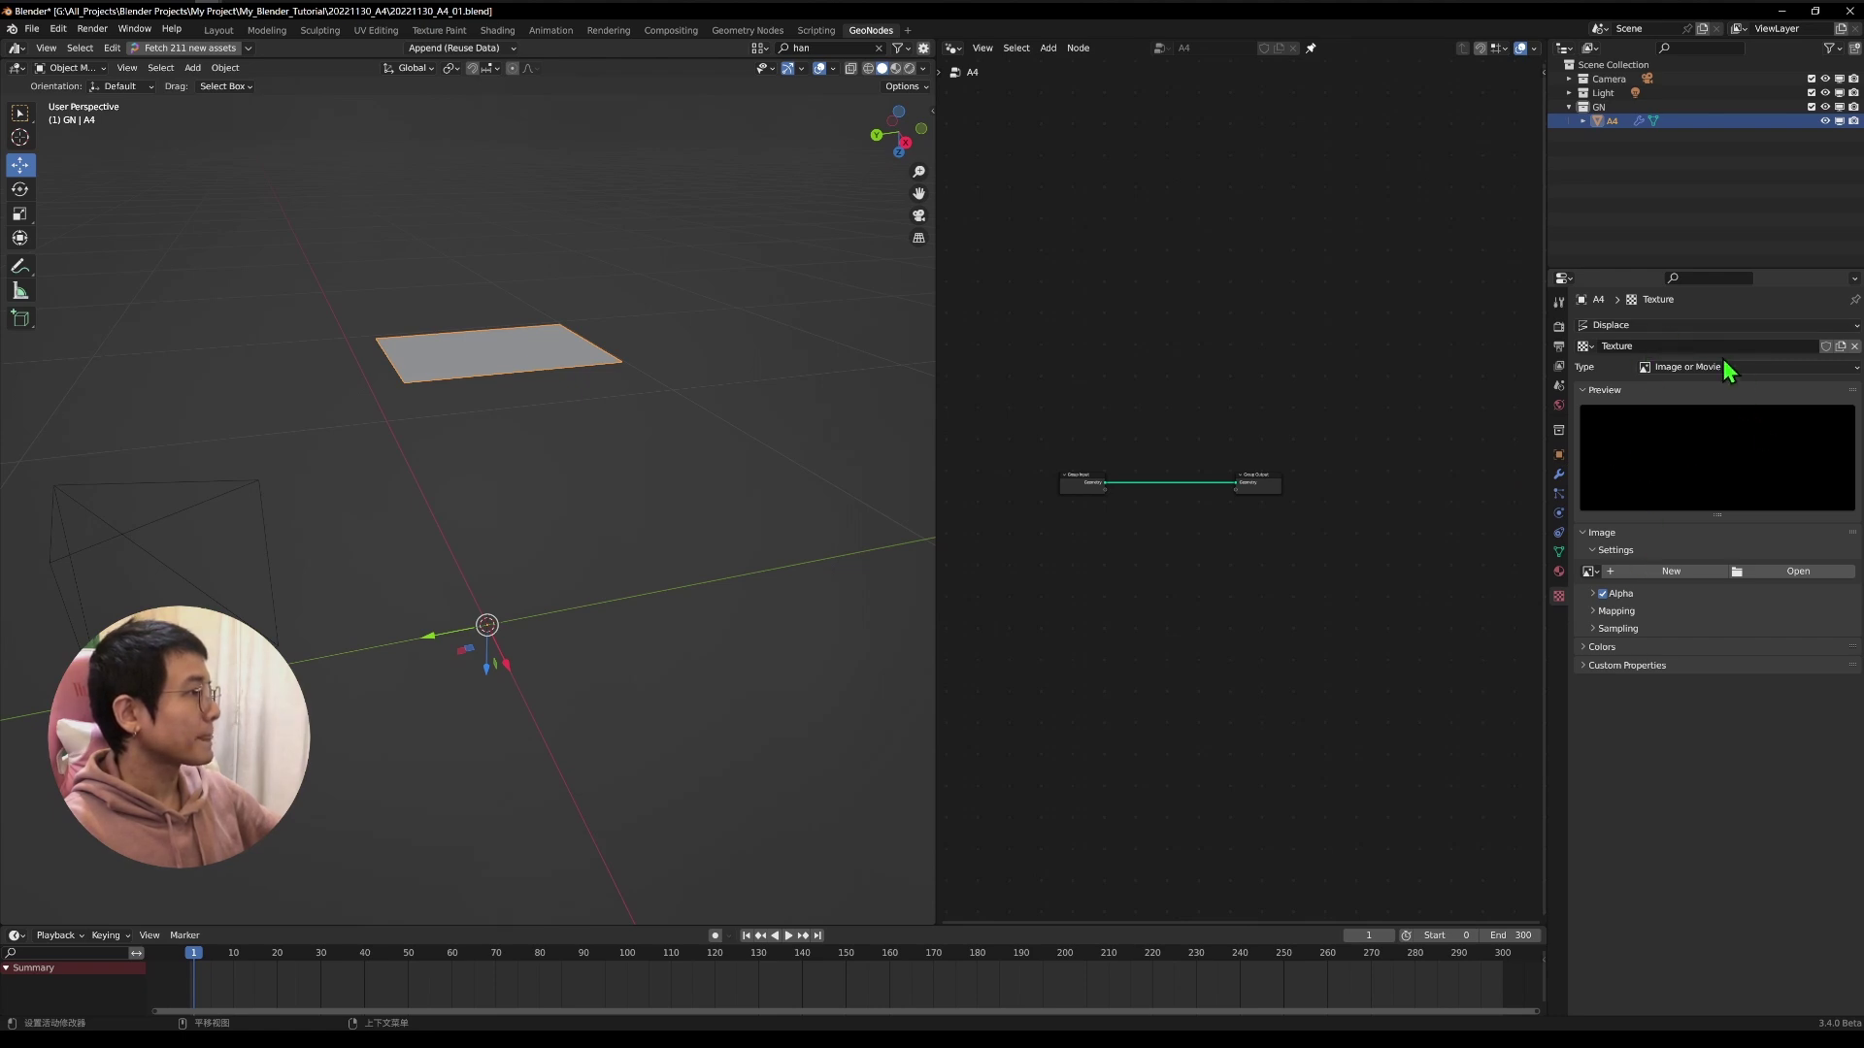
click(1728, 370)
click(1710, 420)
middle_drag(680, 563, 508, 581)
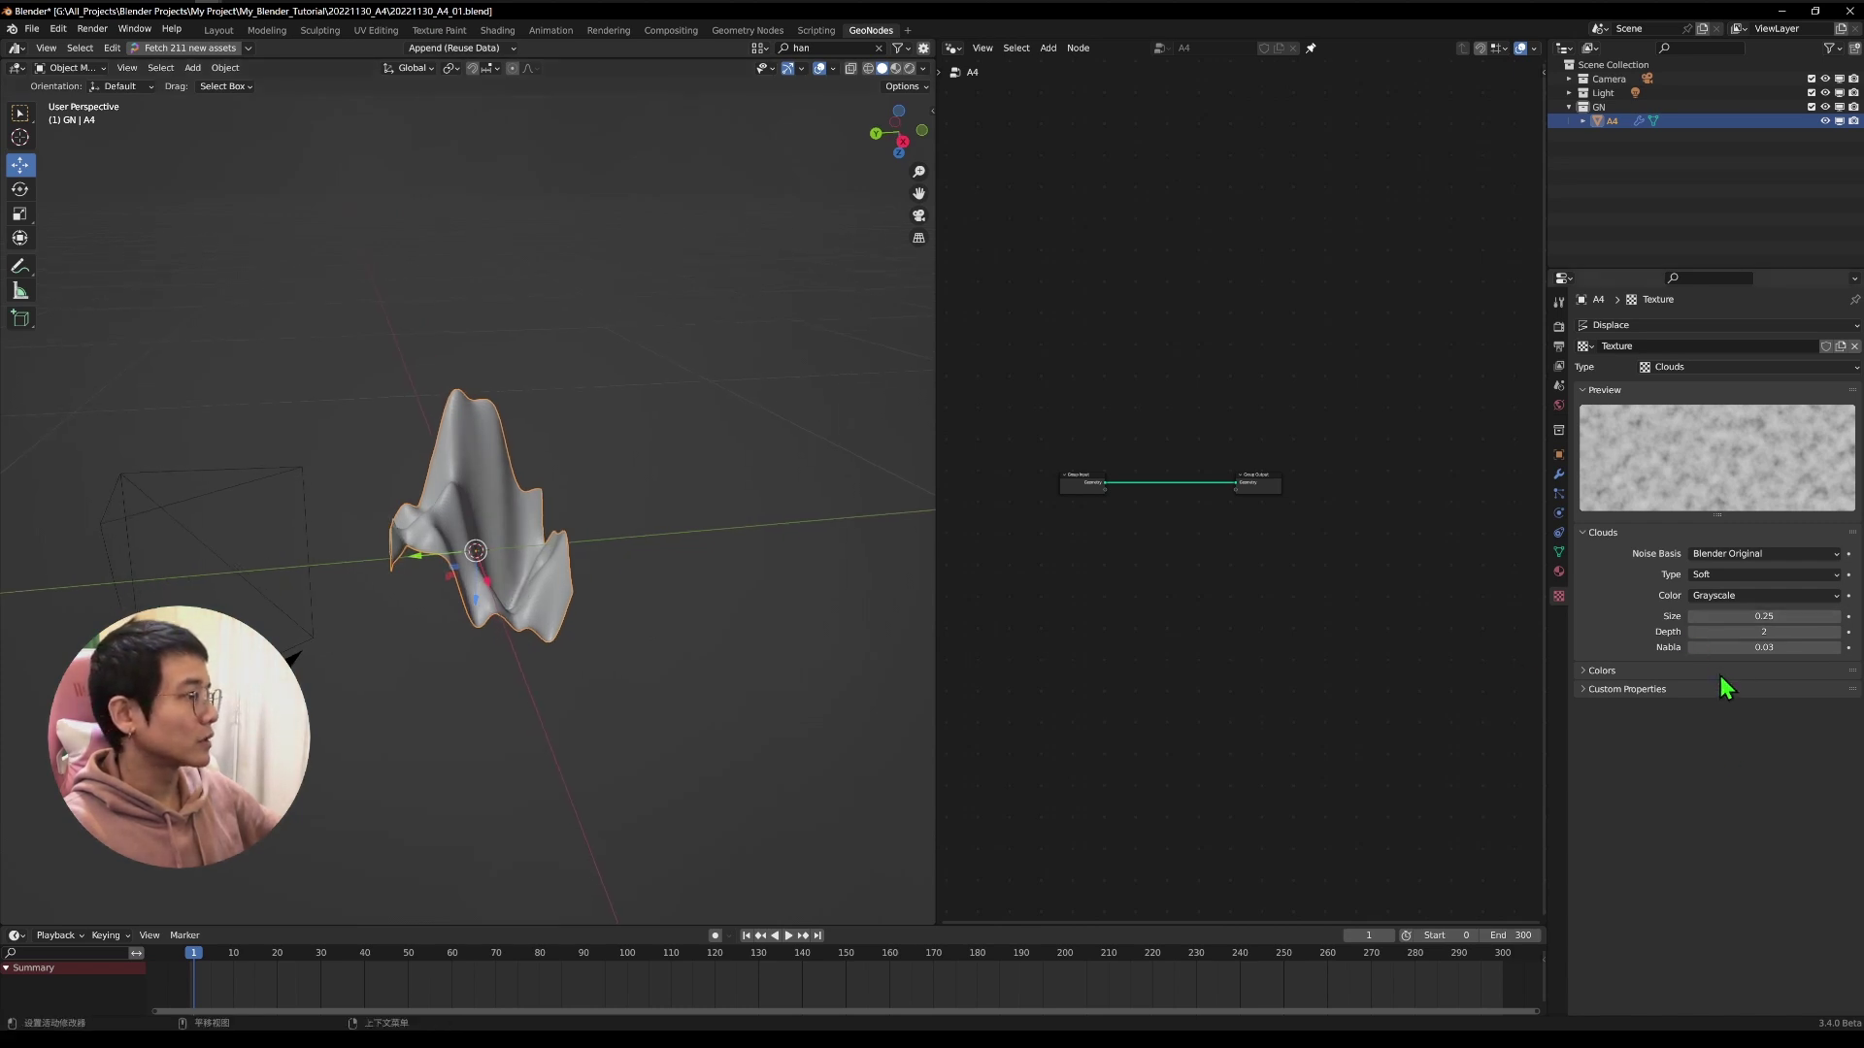
Set the Clouds texture size to about 0.59 and the Displace modifier's strength to 0.200.
drag(1728, 616, 1786, 617)
middle_drag(505, 572, 524, 649)
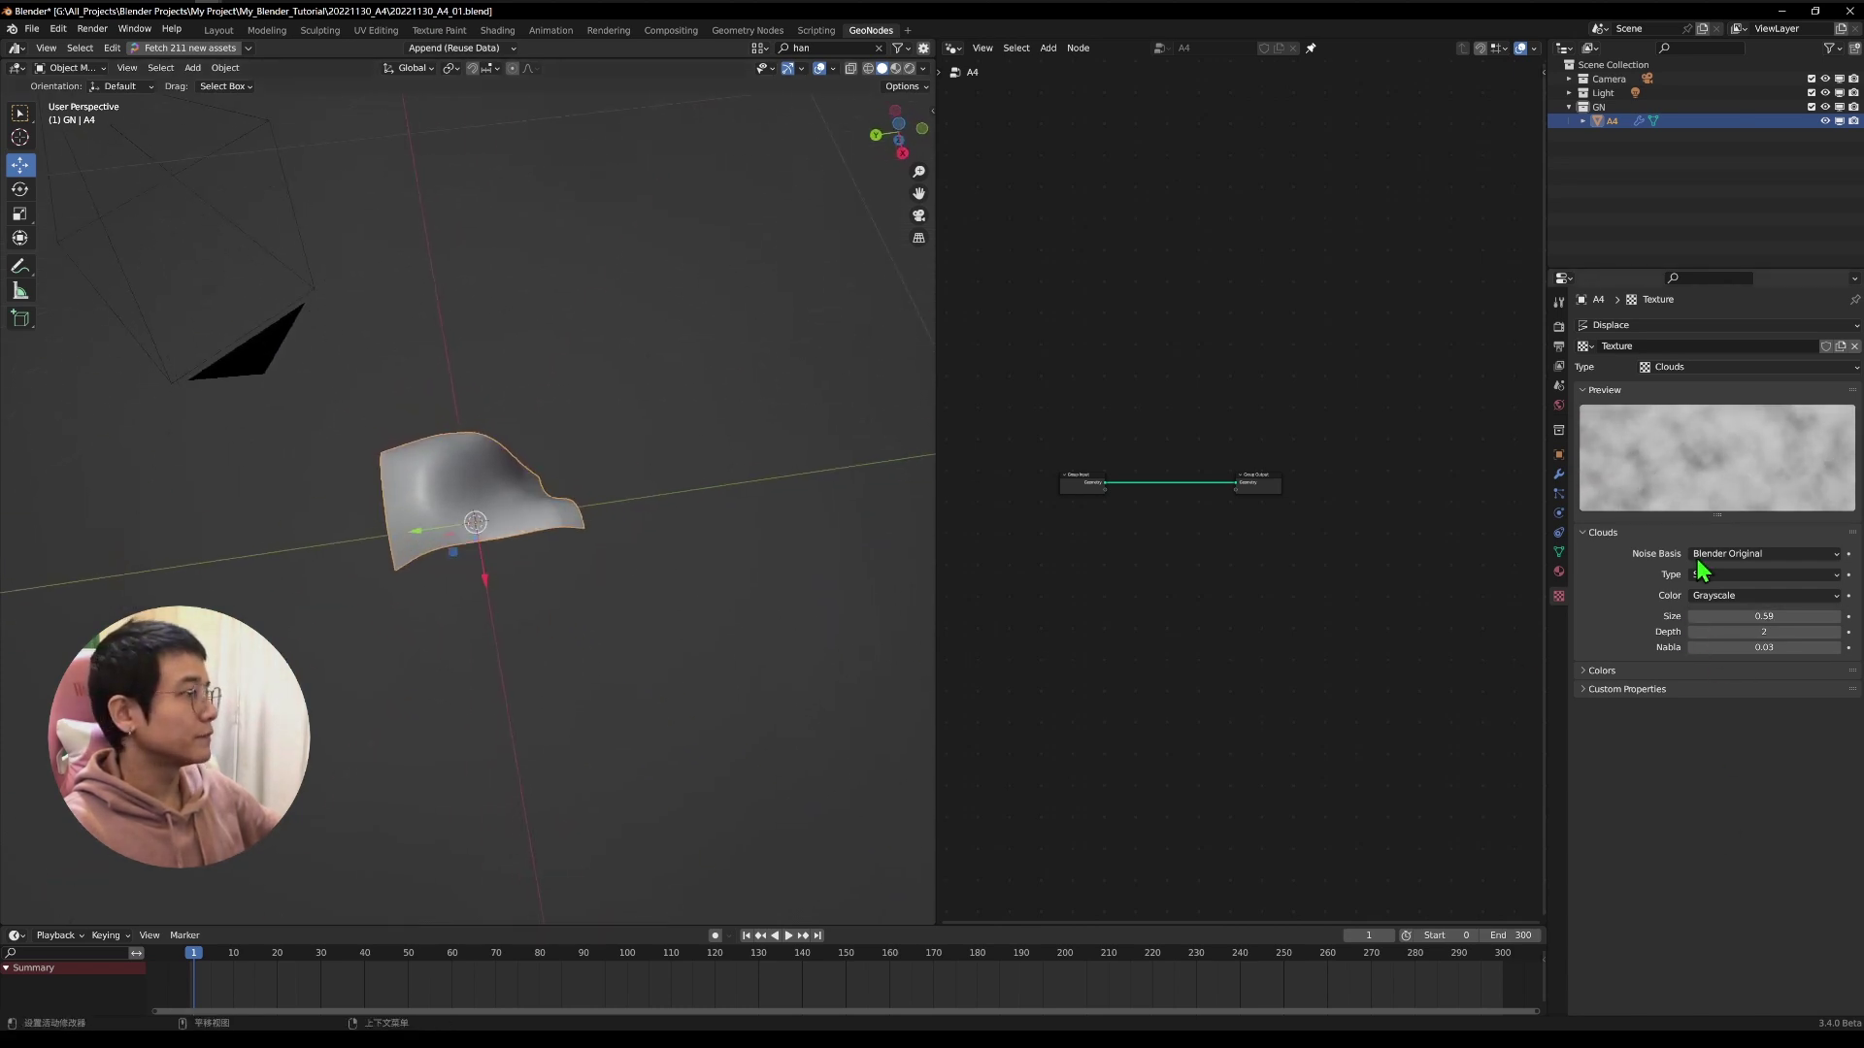
click(1558, 474)
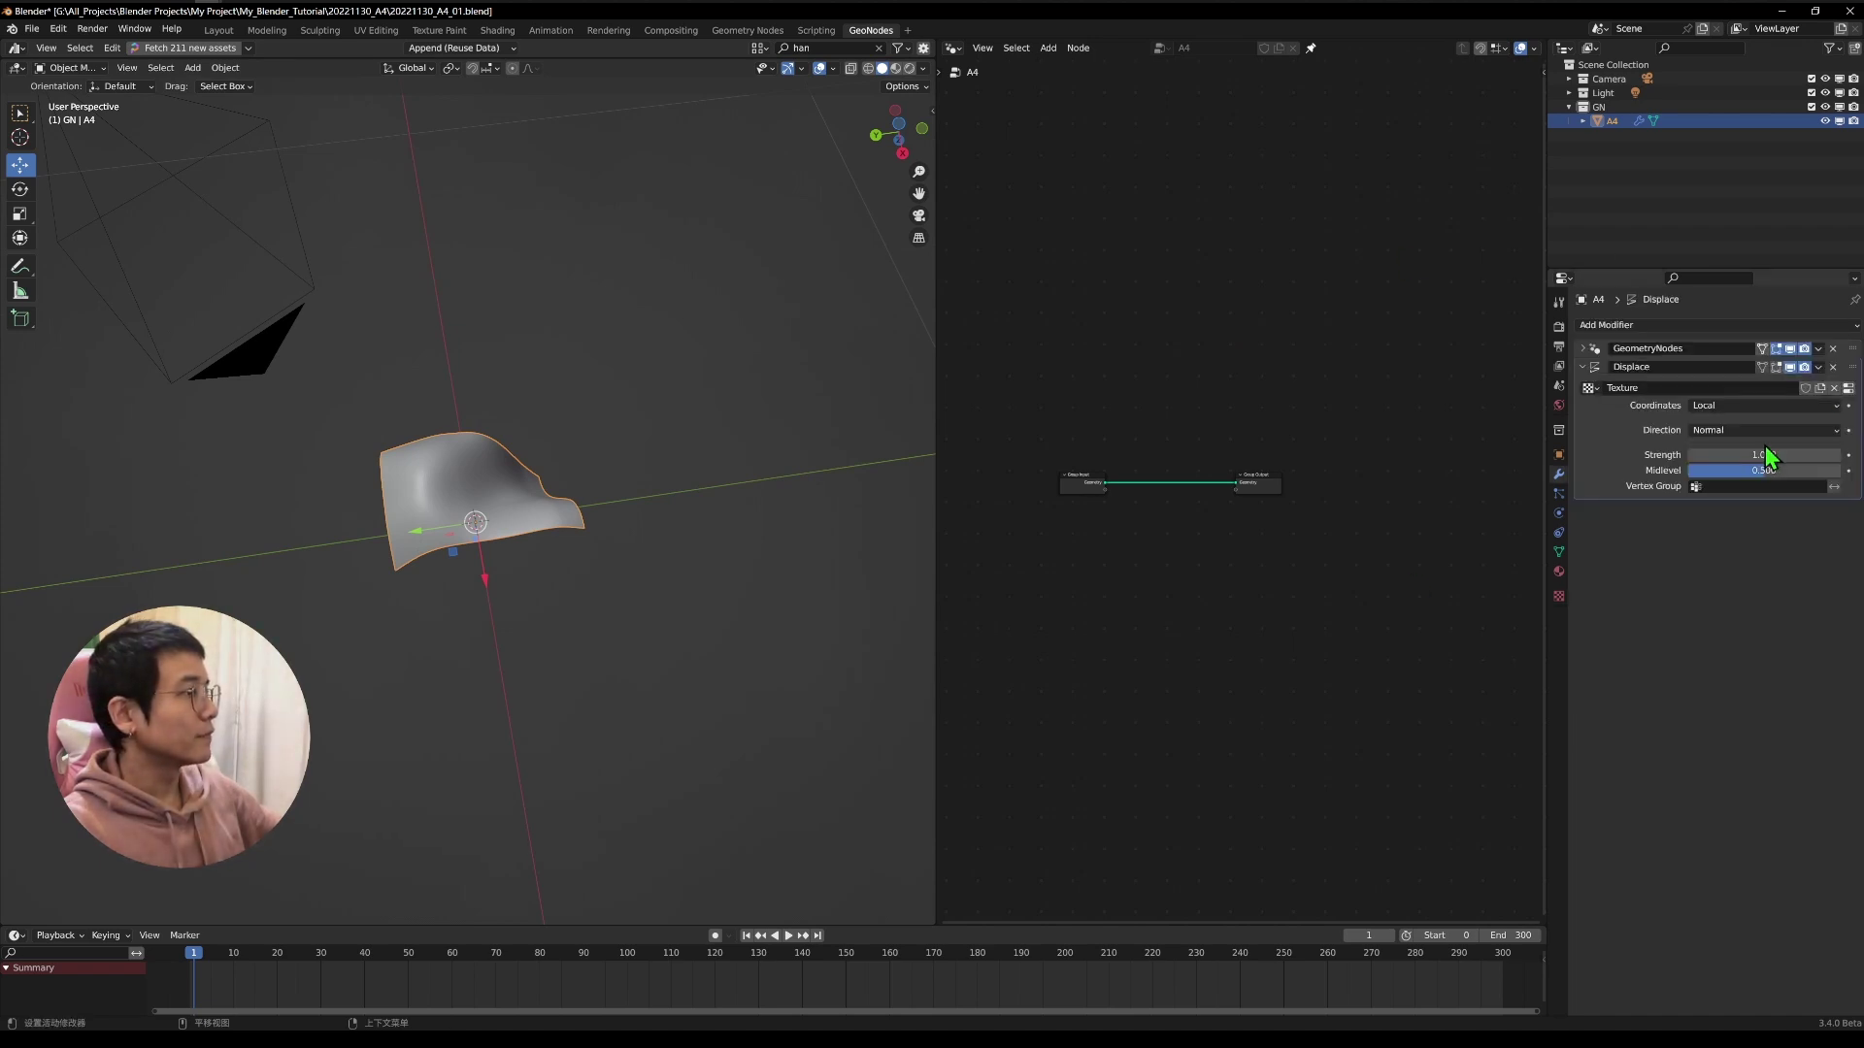
mouse_move(1767, 457)
mouse_down()
mouse_move(1815, 457)
mouse_move(1724, 456)
mouse_move(1766, 456)
mouse_up()
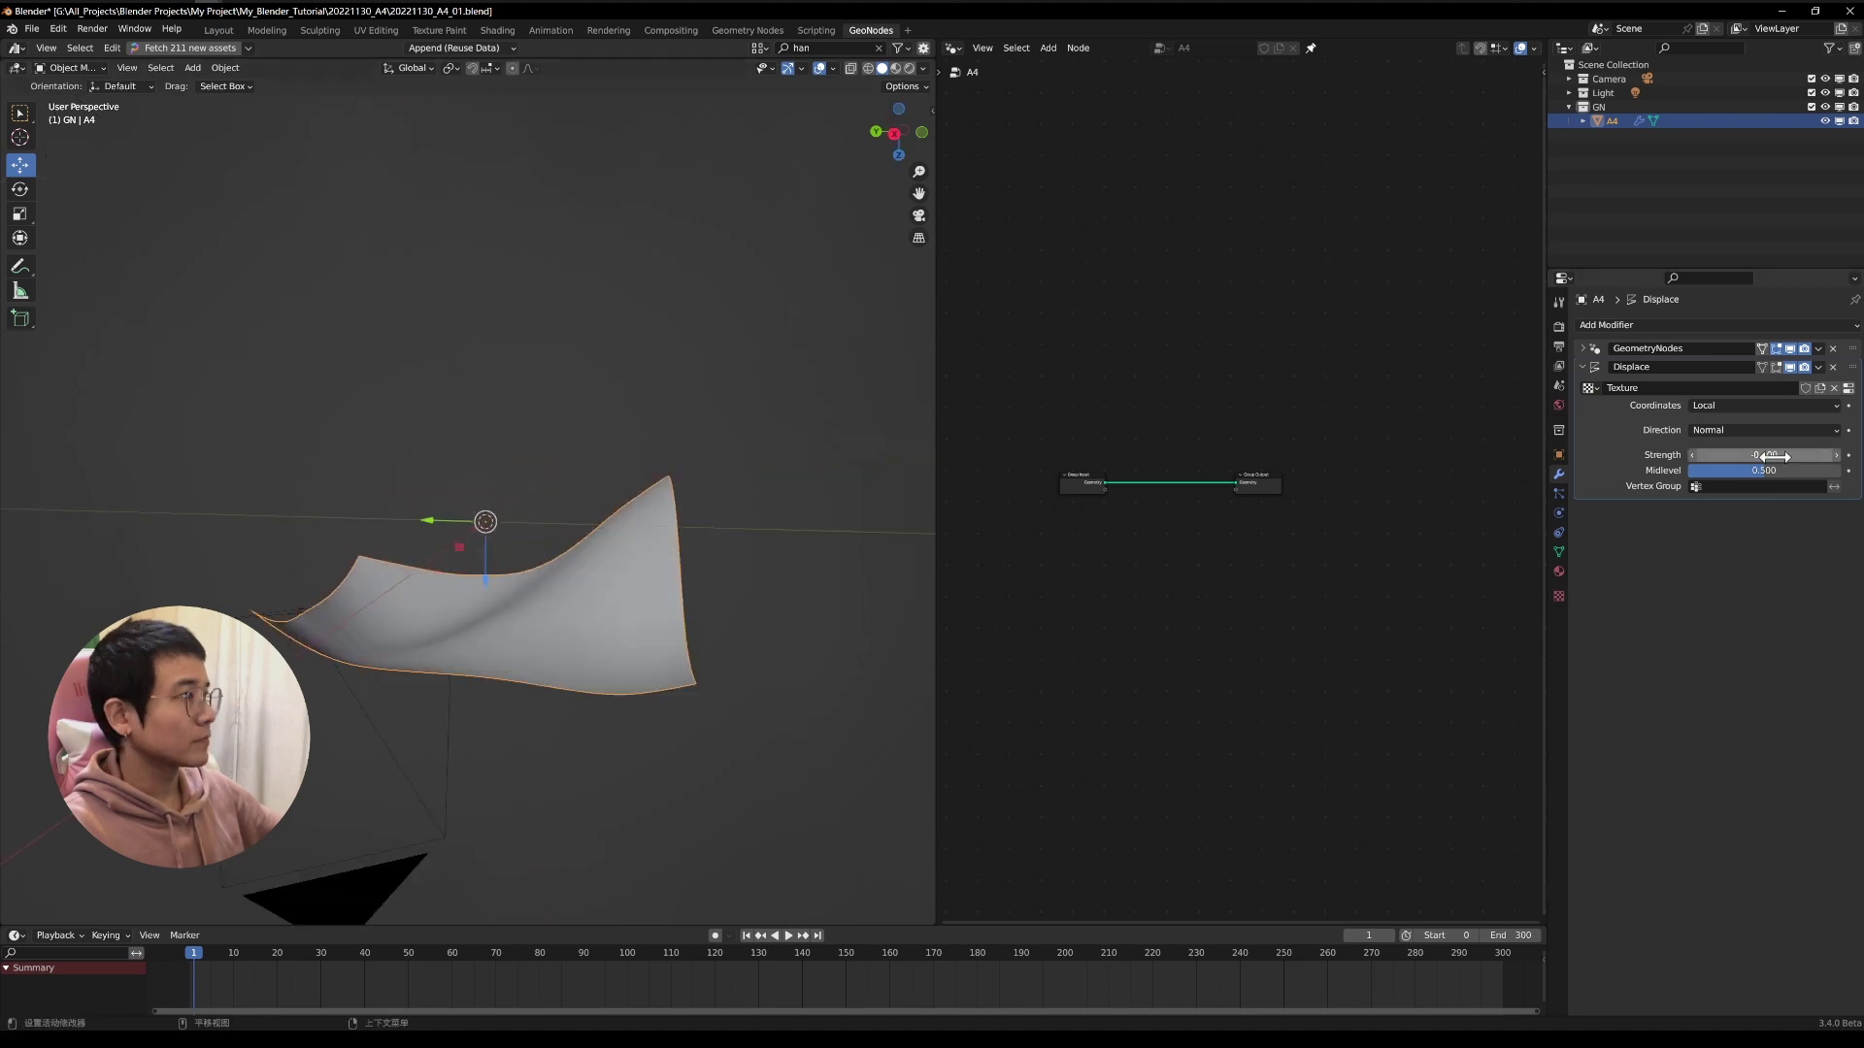
drag(1764, 454, 1747, 454)
click(1559, 596)
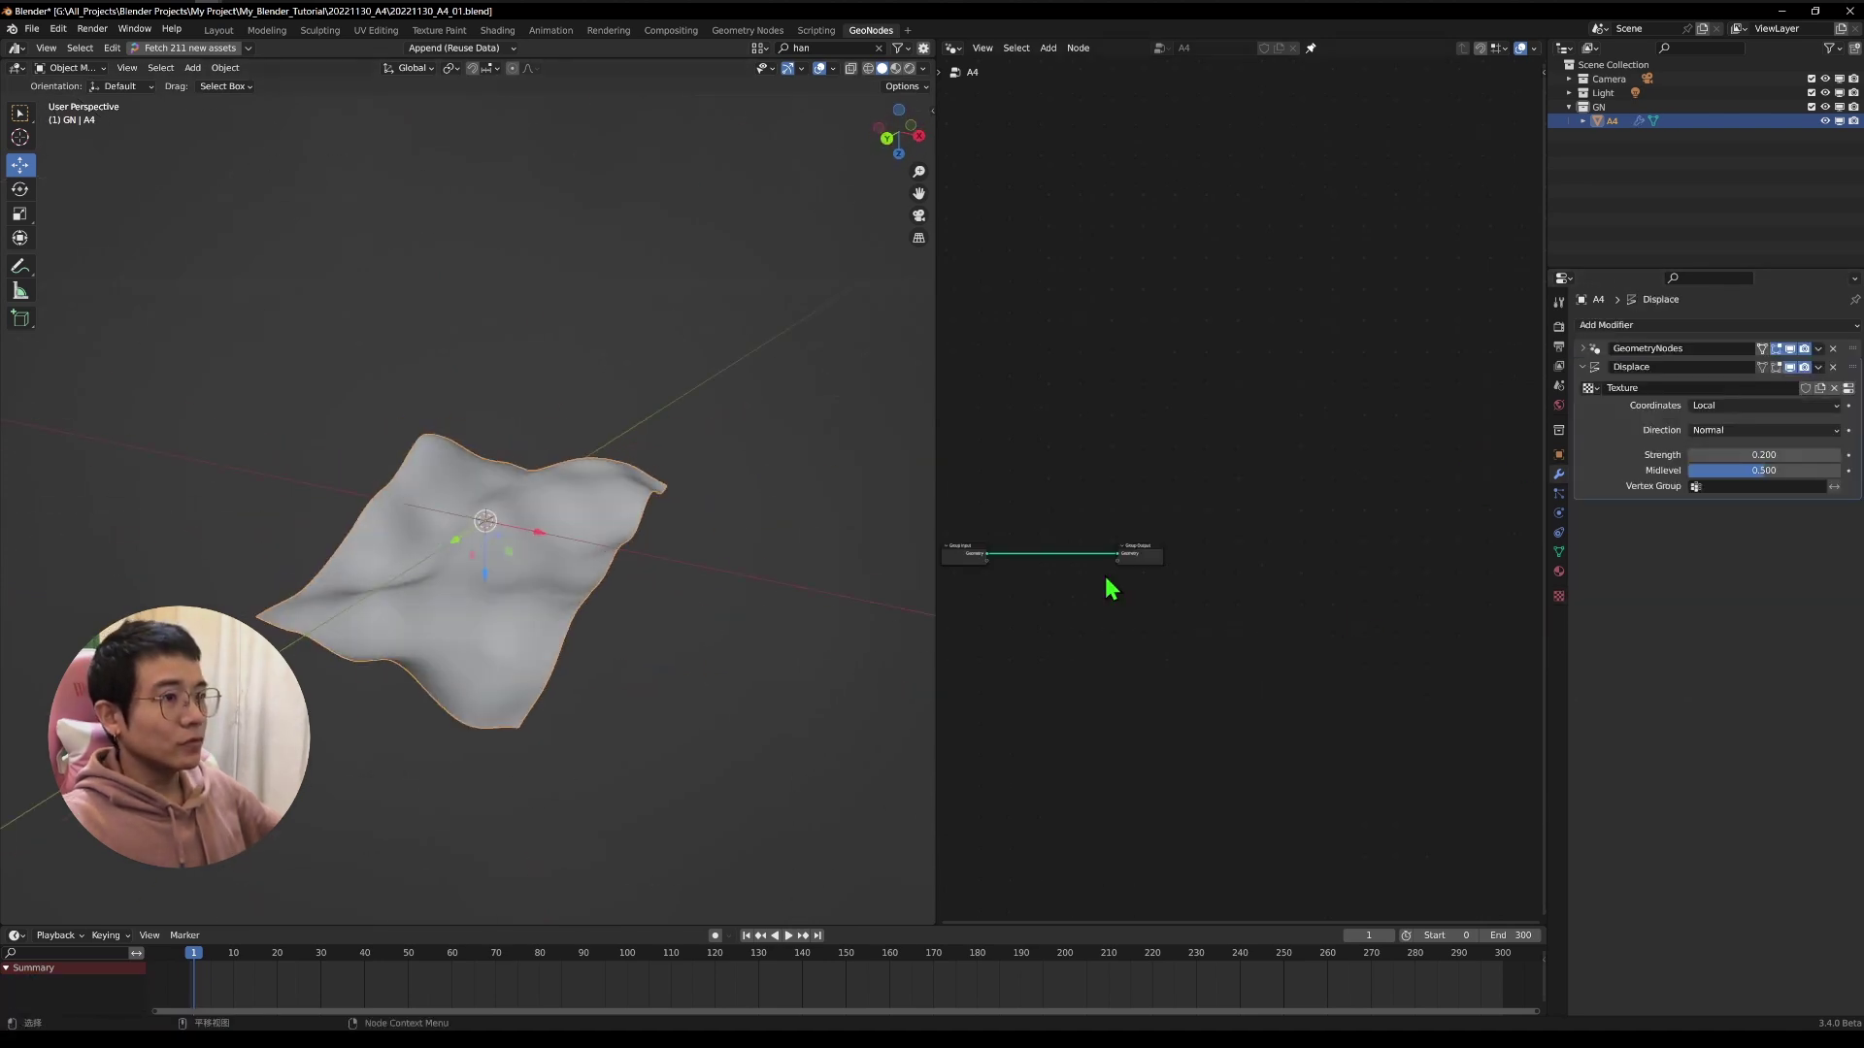
Add a Decimate modifier to the sheet and move it above the Displace modifier in the stack.
middle_drag(631, 602, 382, 652)
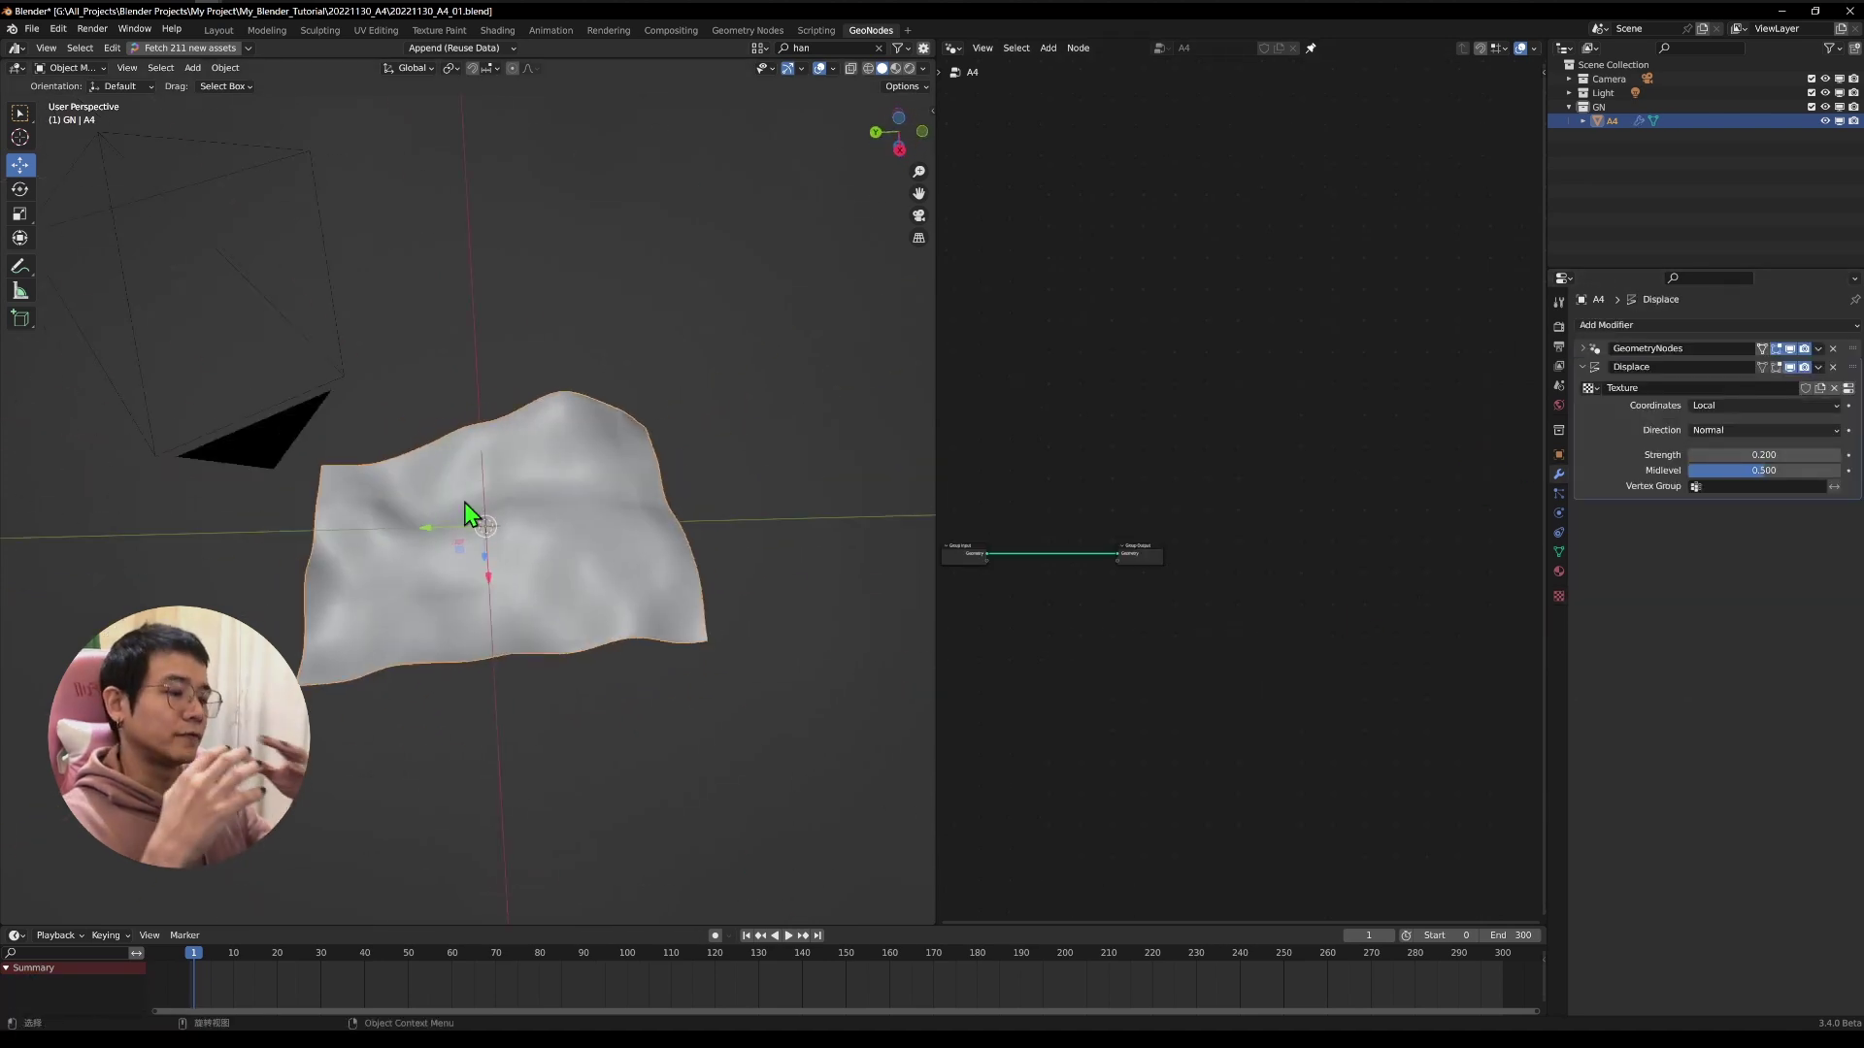
middle_drag(469, 515, 44, 602)
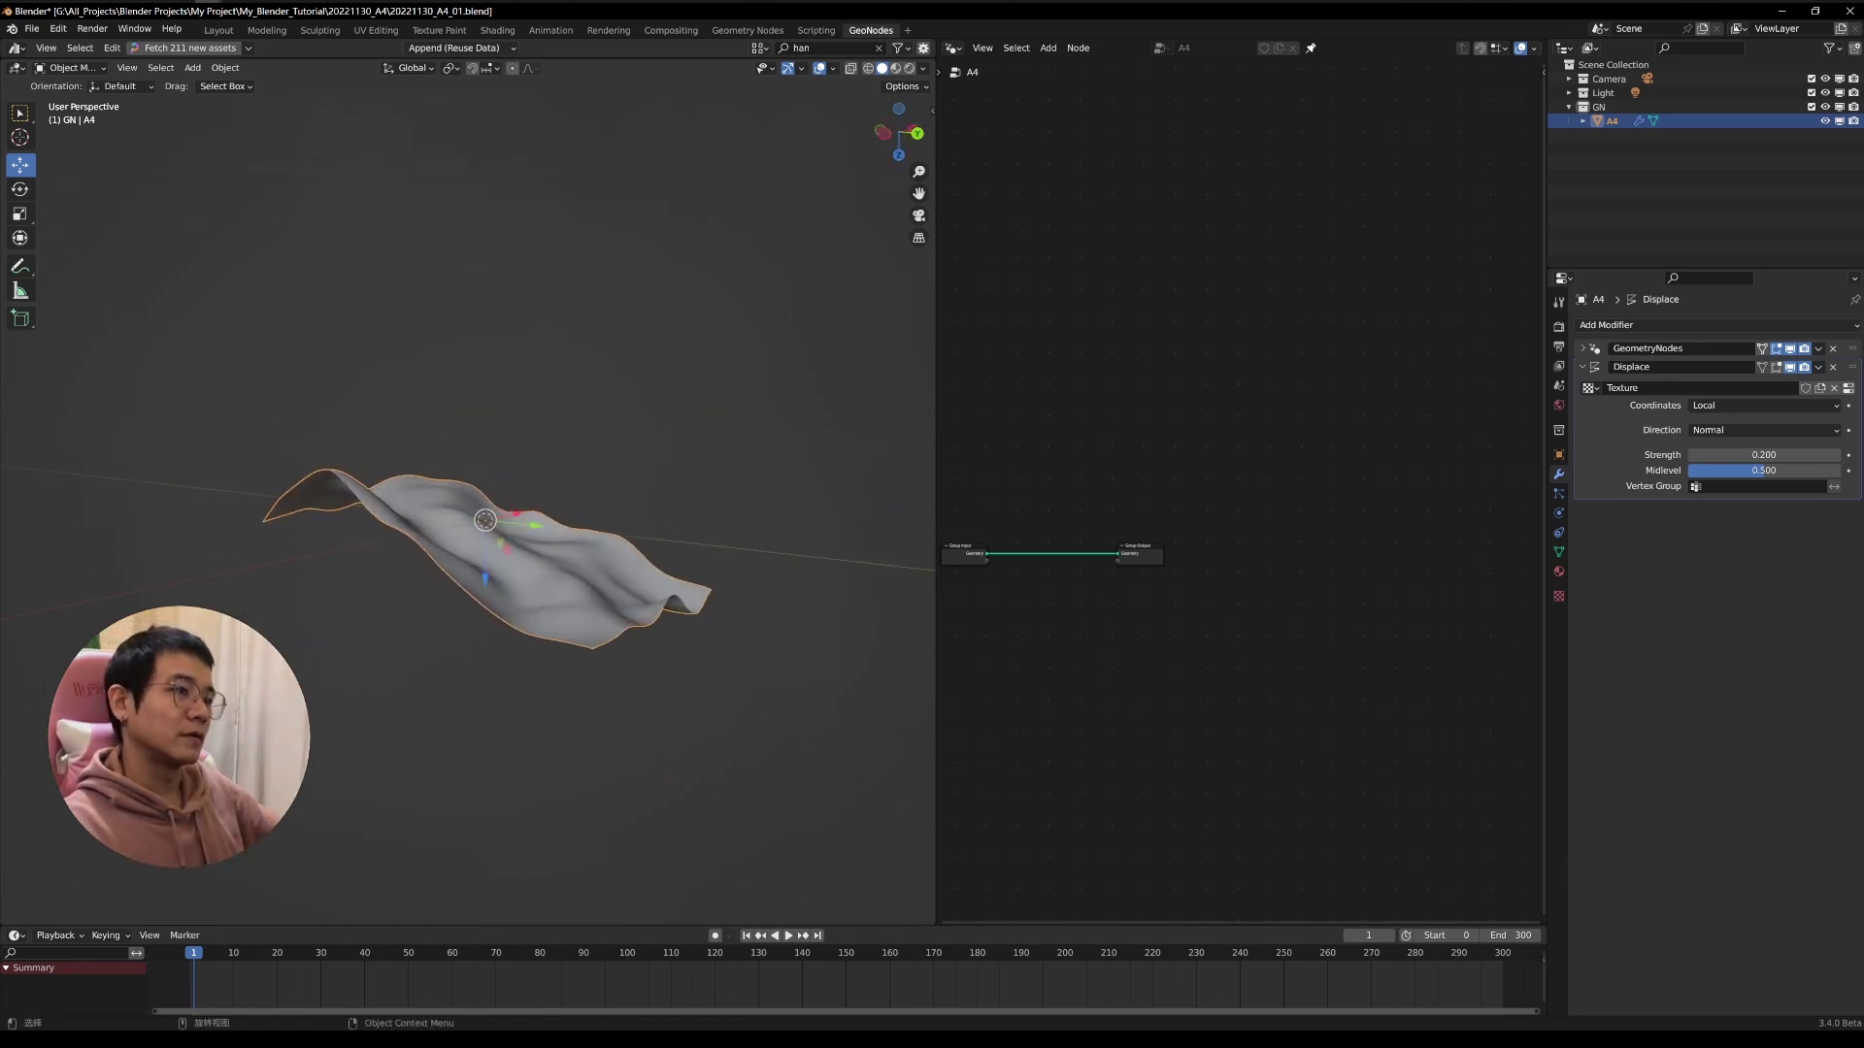
middle_drag(597, 466, 587, 497)
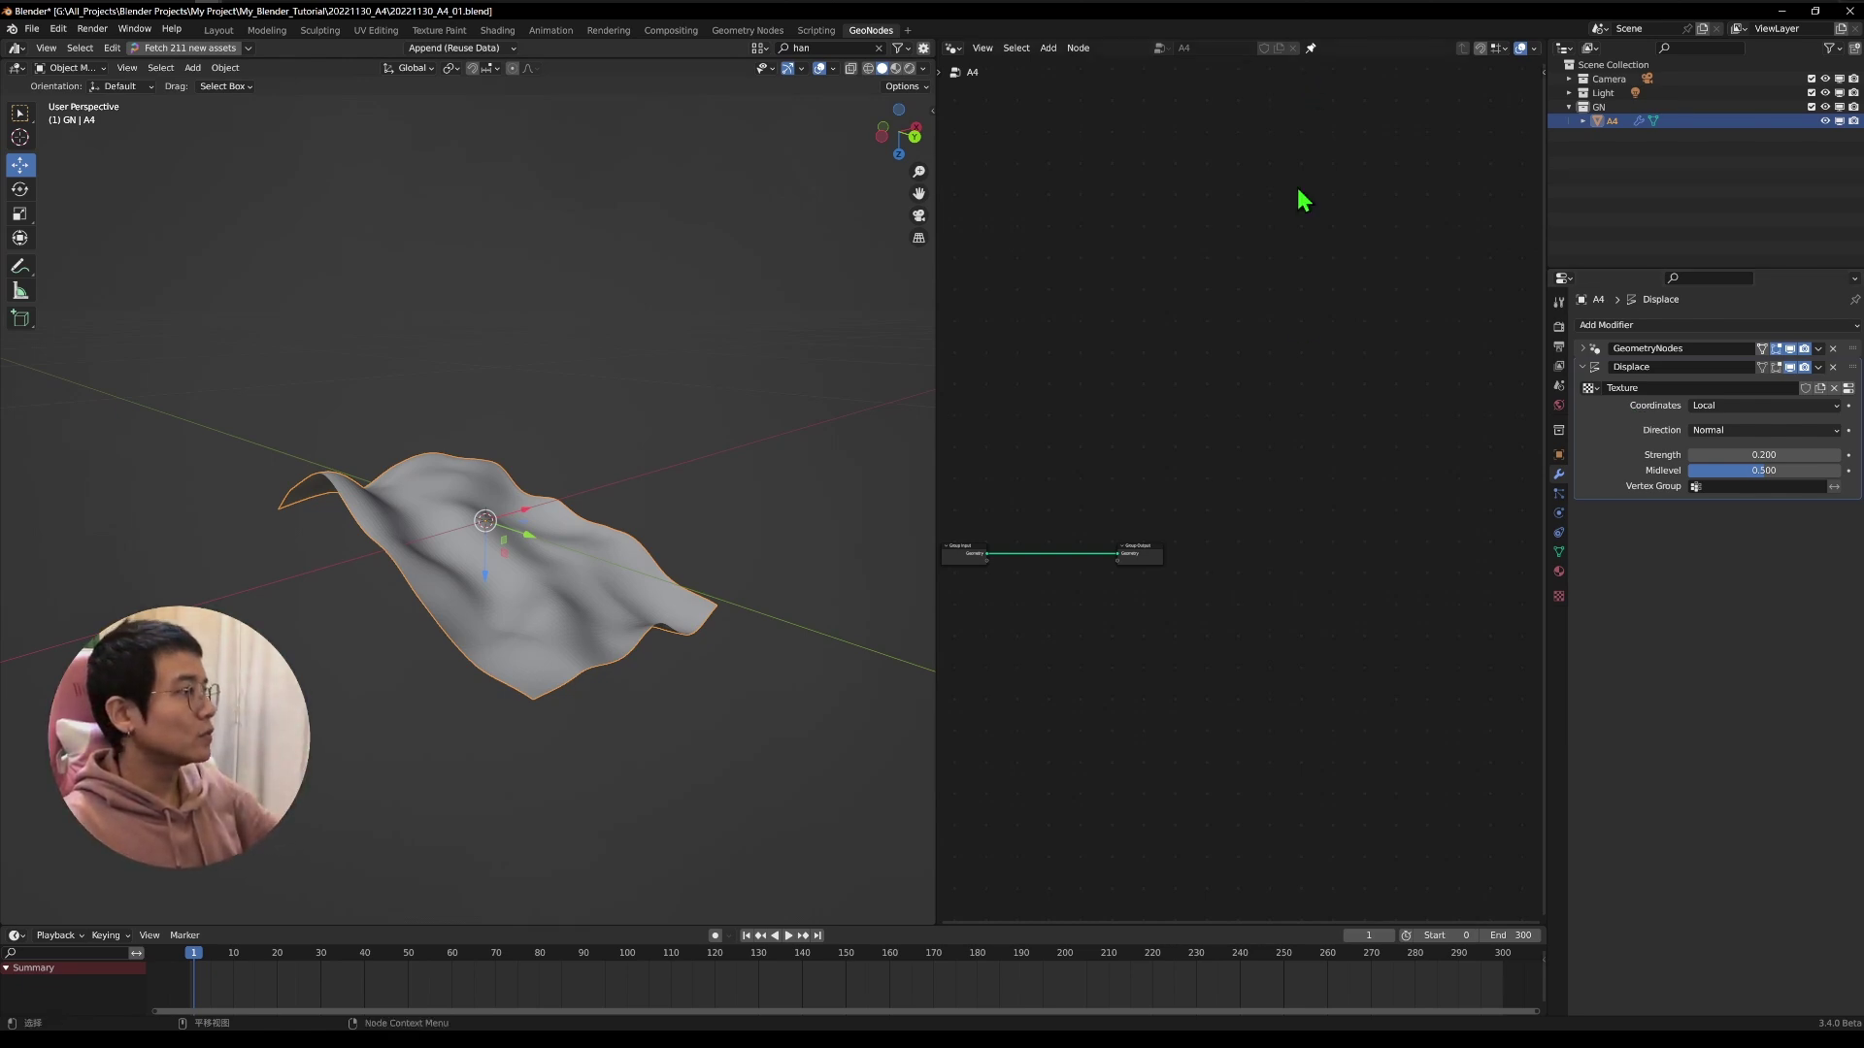
middle_drag(544, 573, 532, 486)
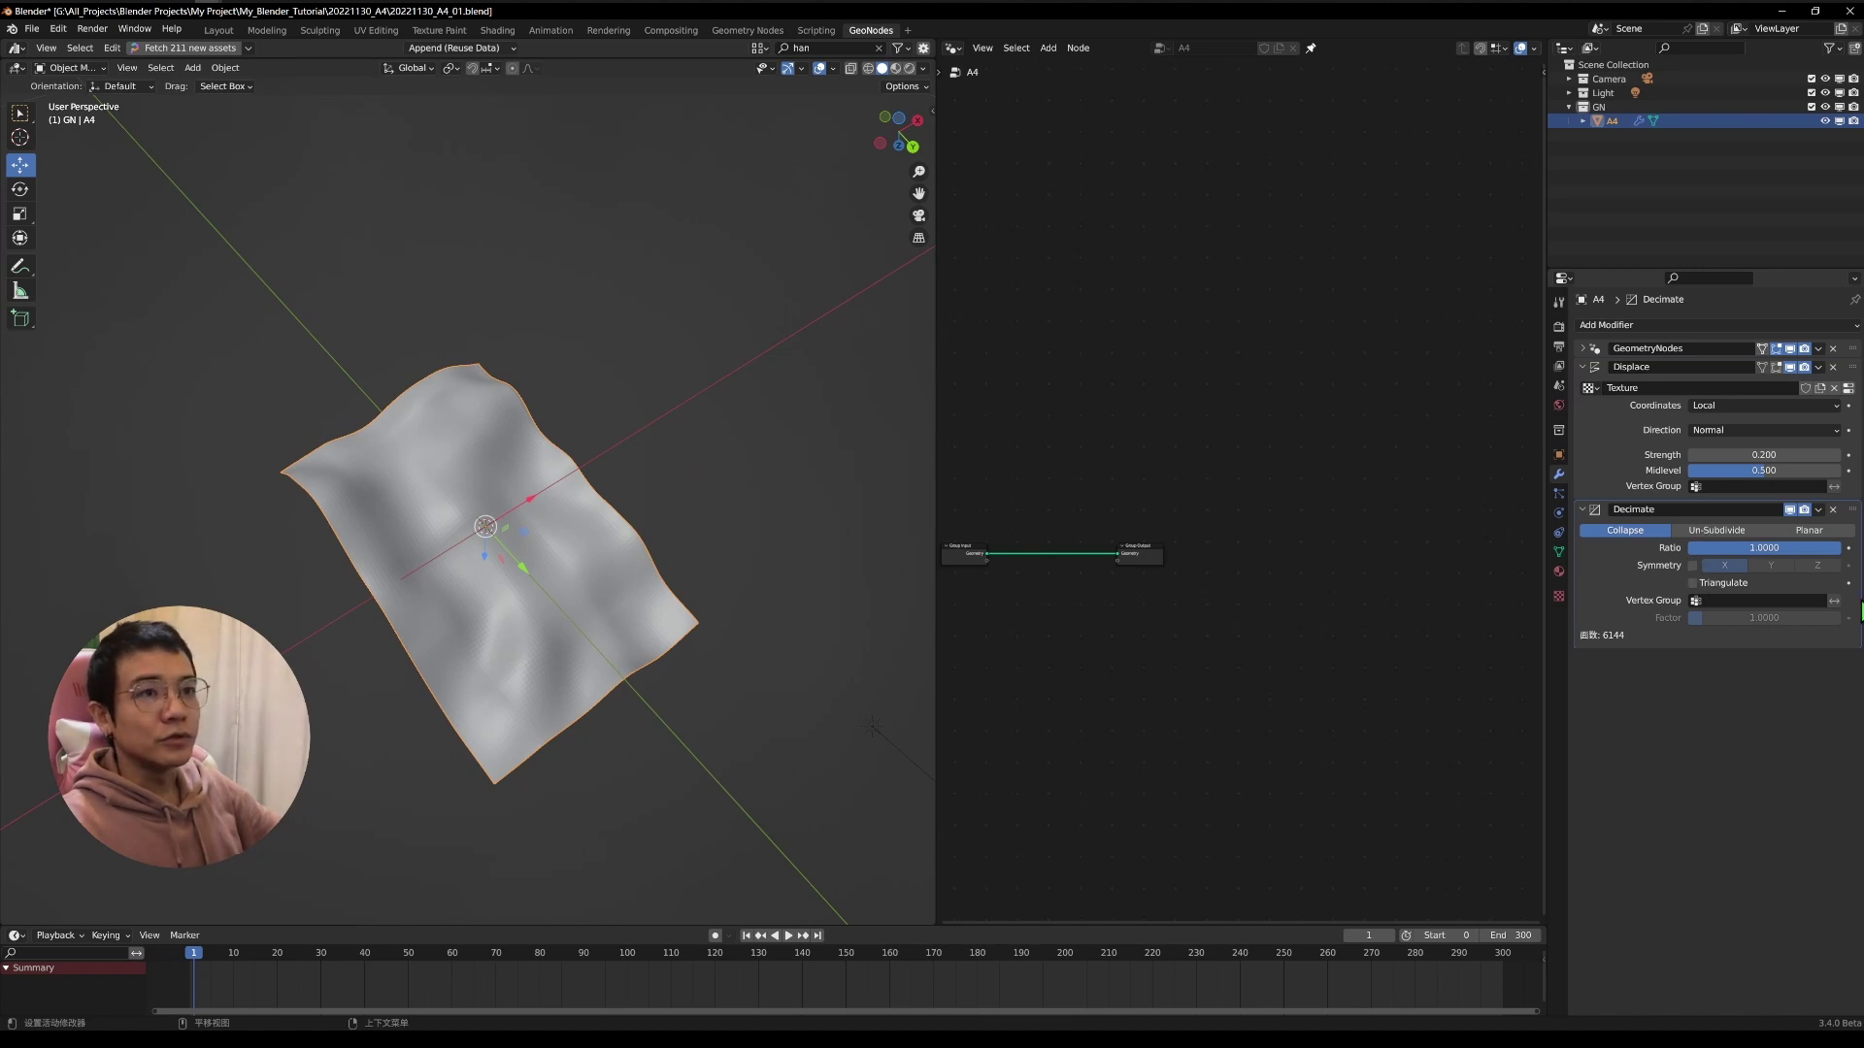
drag(1851, 509, 1835, 362)
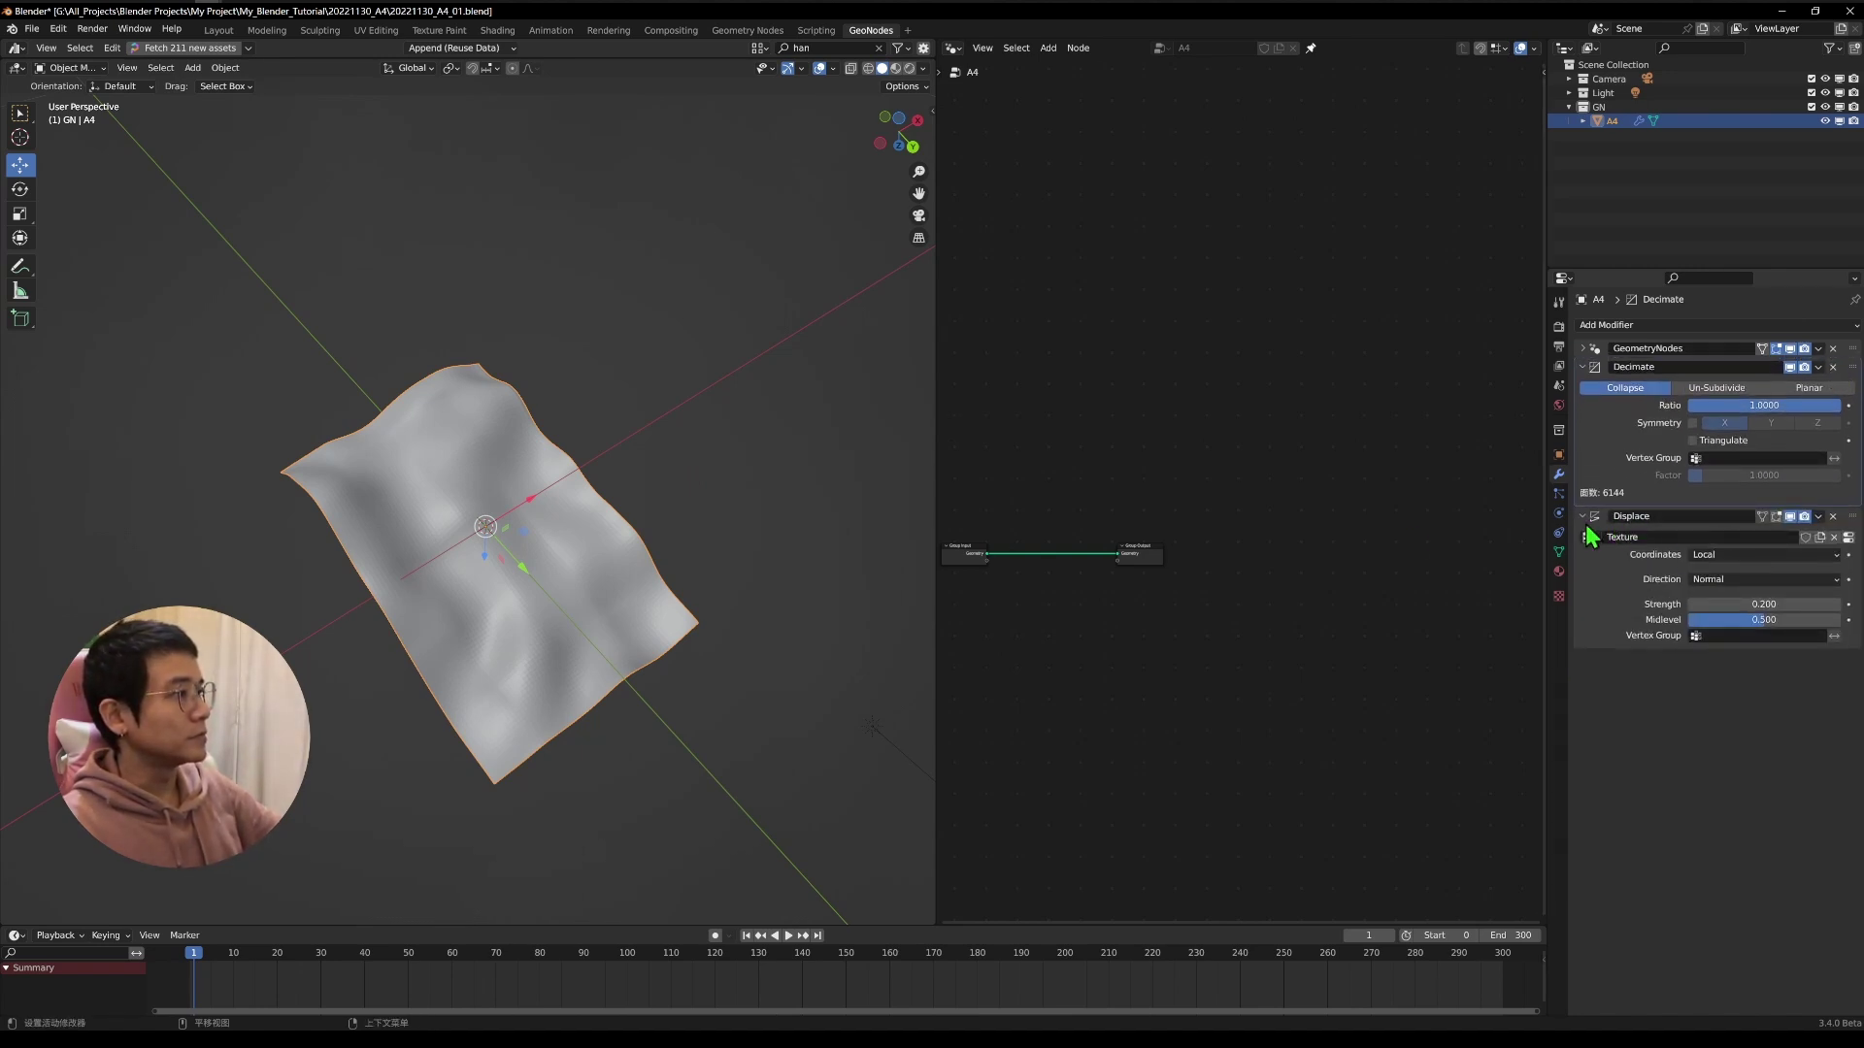
Set the Decimate ratio to about 0.47 and turn on the wireframe overlay in the 3D viewport.
middle_drag(544, 622, 350, 644)
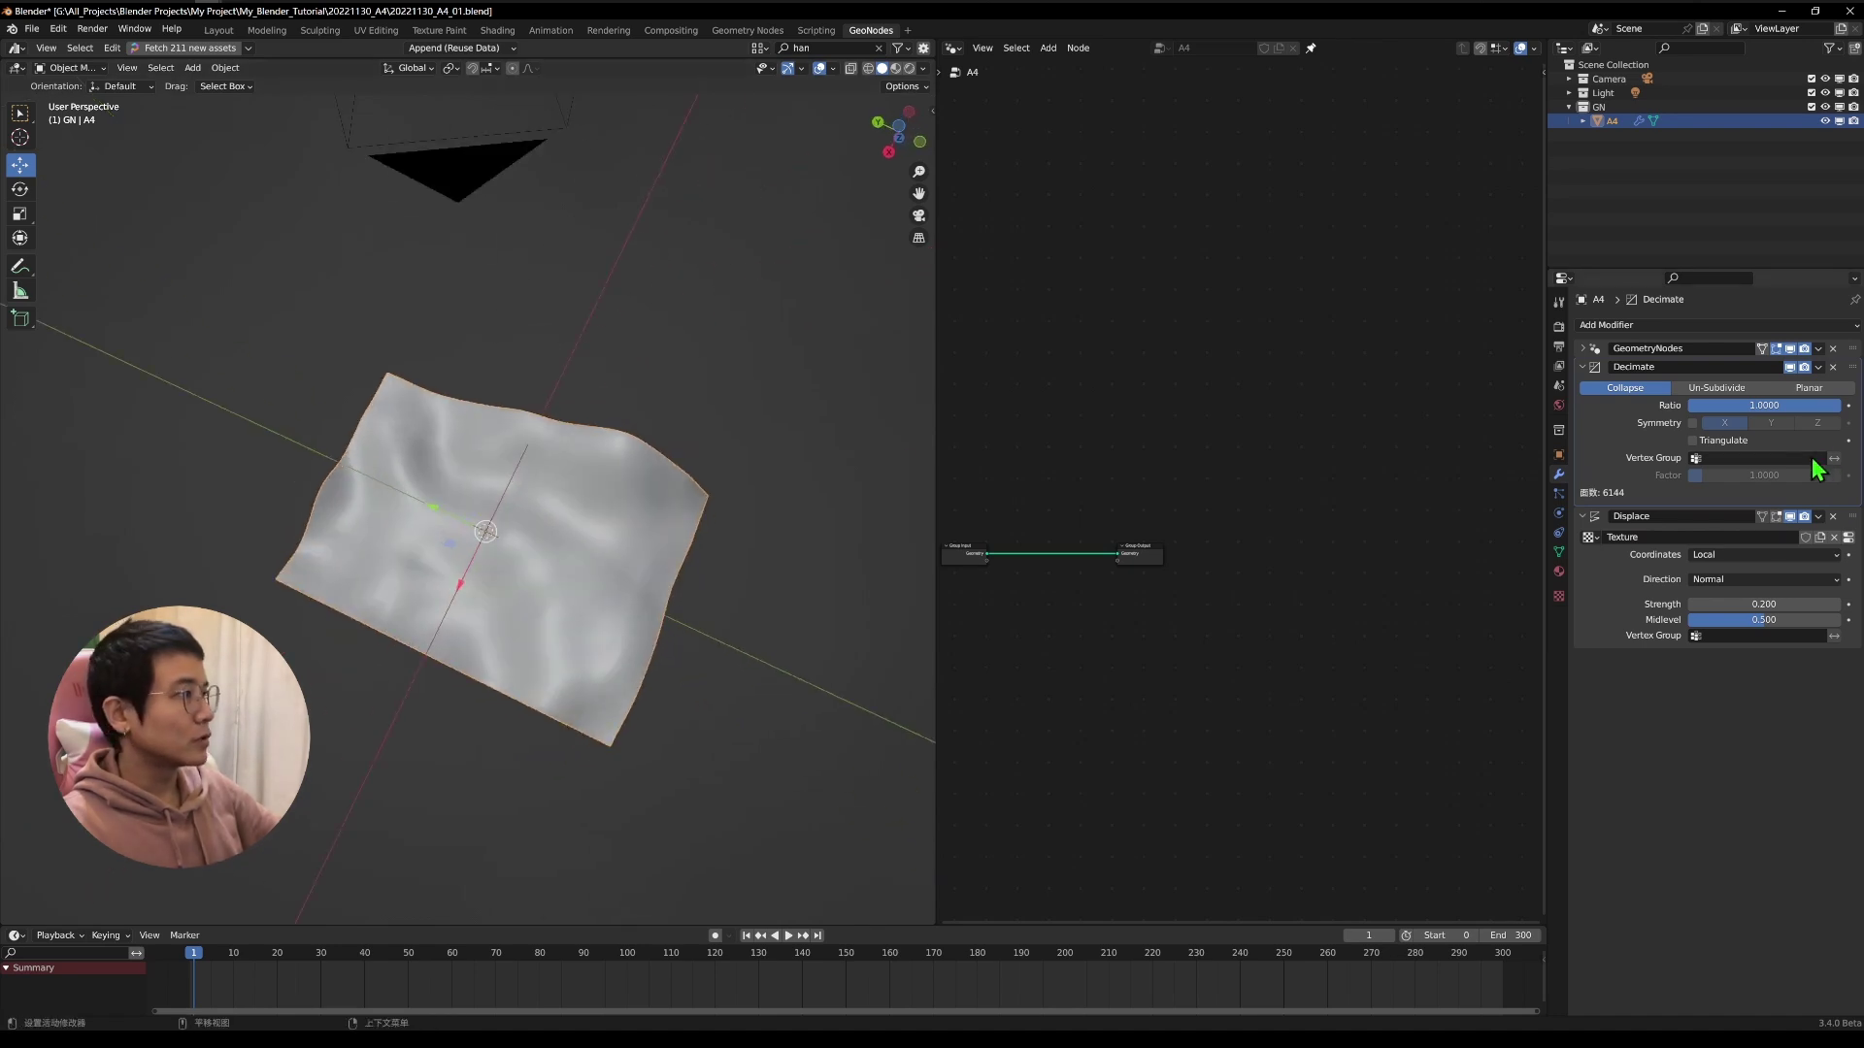
drag(1789, 405, 1759, 405)
click(833, 69)
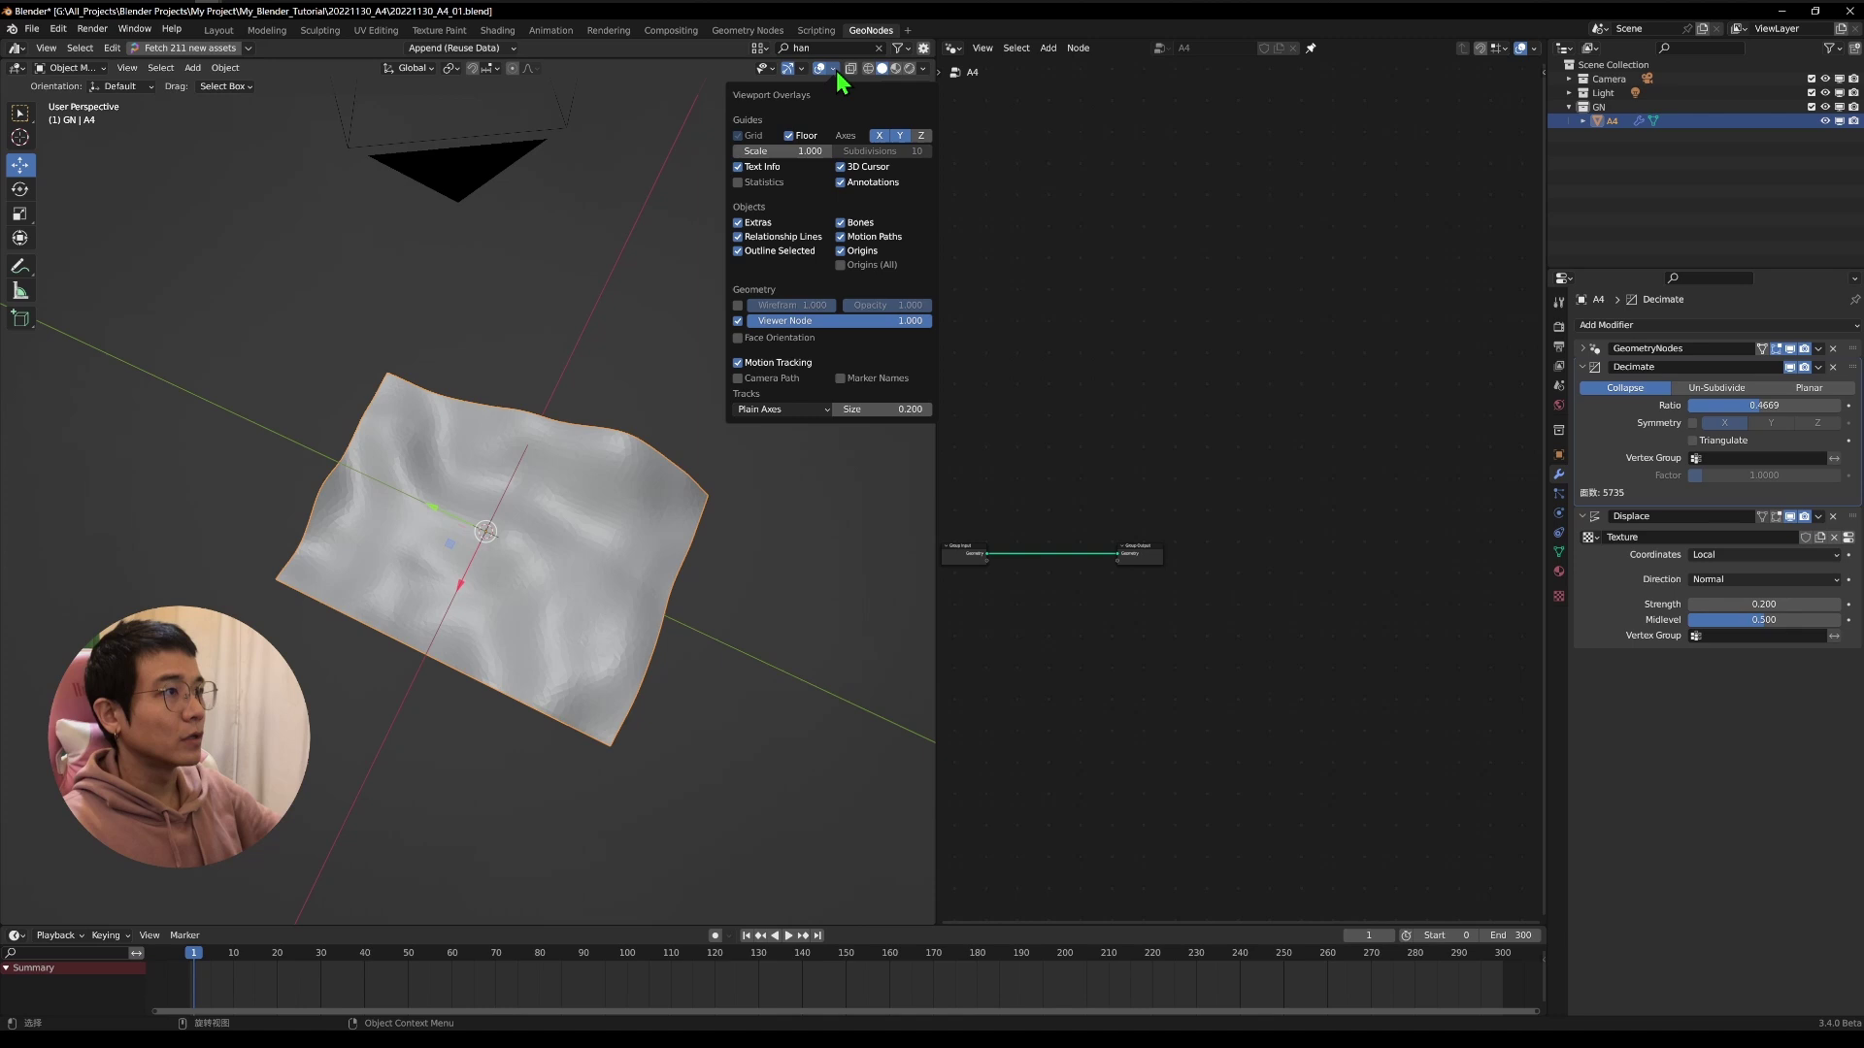
click(738, 305)
middle_drag(371, 486, 543, 505)
Hide the viewport overlays and lower the Decimate ratio to 0.0095 so the sheet breaks into large facets.
drag(1762, 405, 1690, 404)
key(shift+alt+z)
scroll(545, 574, up, 8)
mouse_move(554, 660)
middle_down()
mouse_move(545, 574)
mouse_move(523, 667)
middle_up()
scroll(544, 645, down, 8)
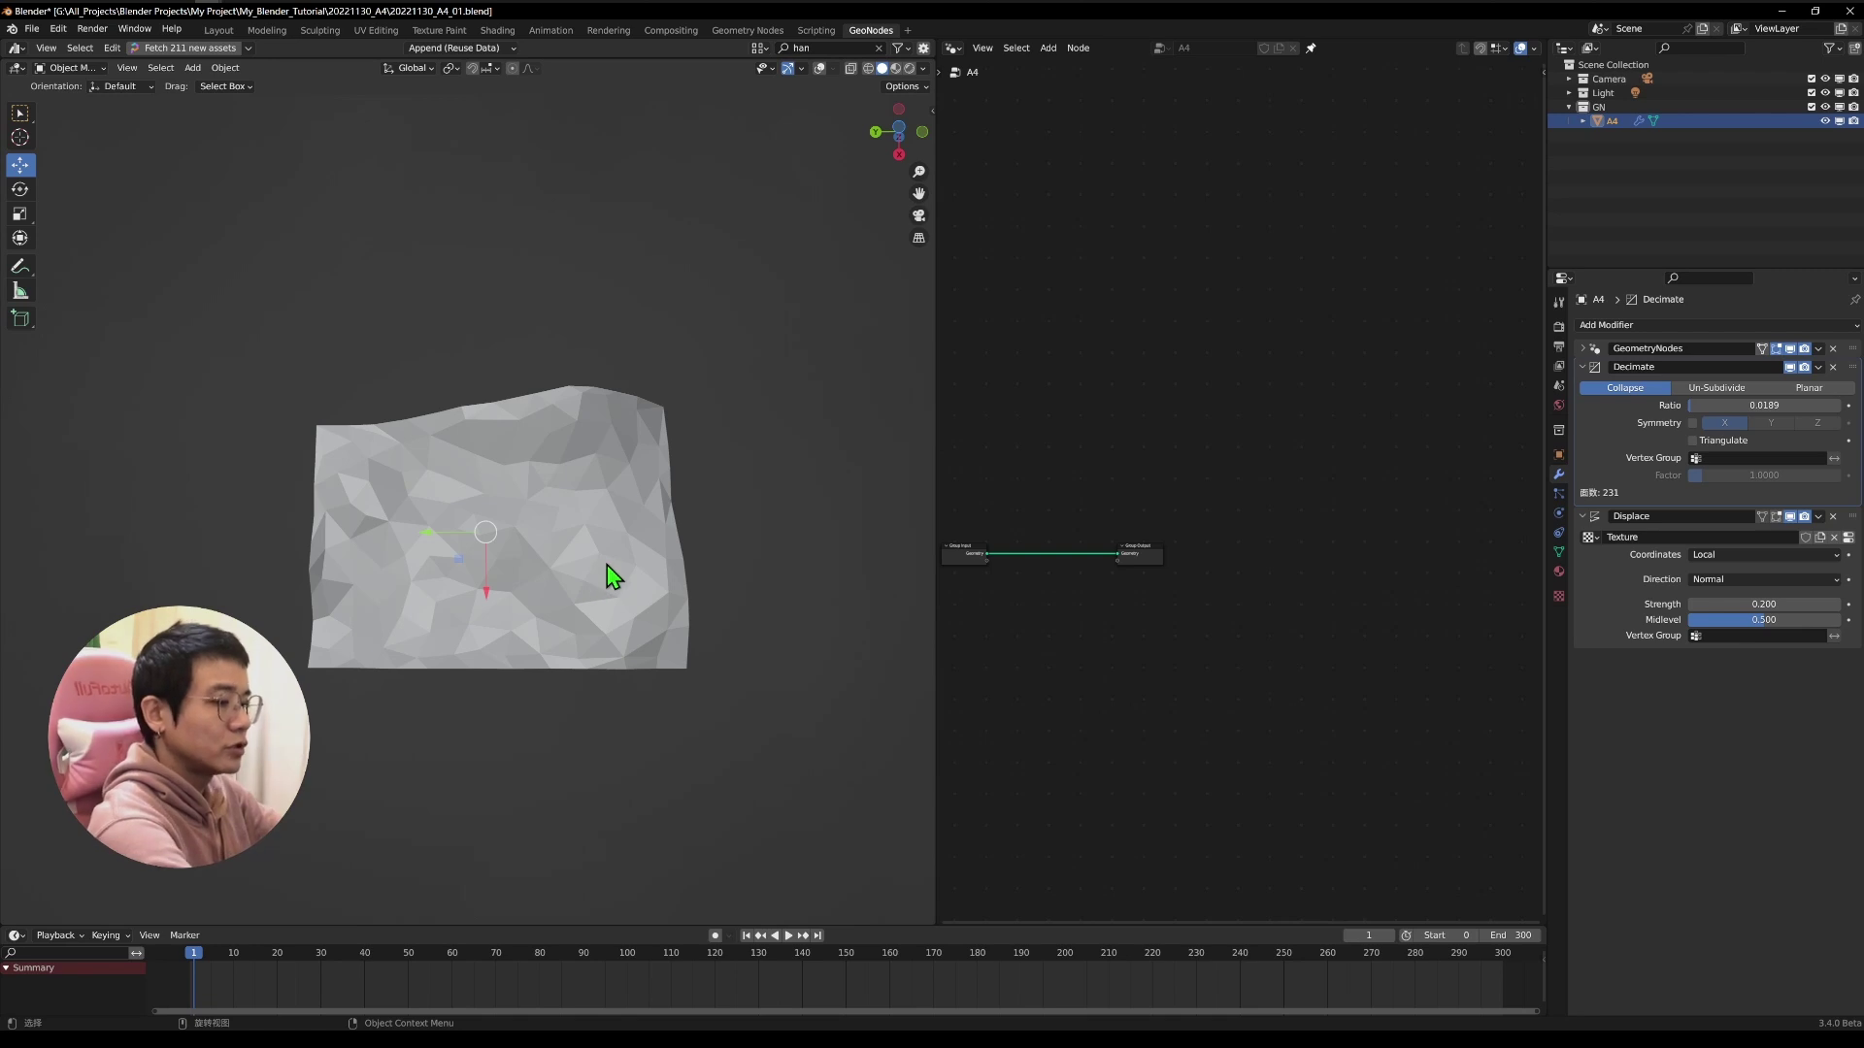
drag(1708, 406, 1705, 406)
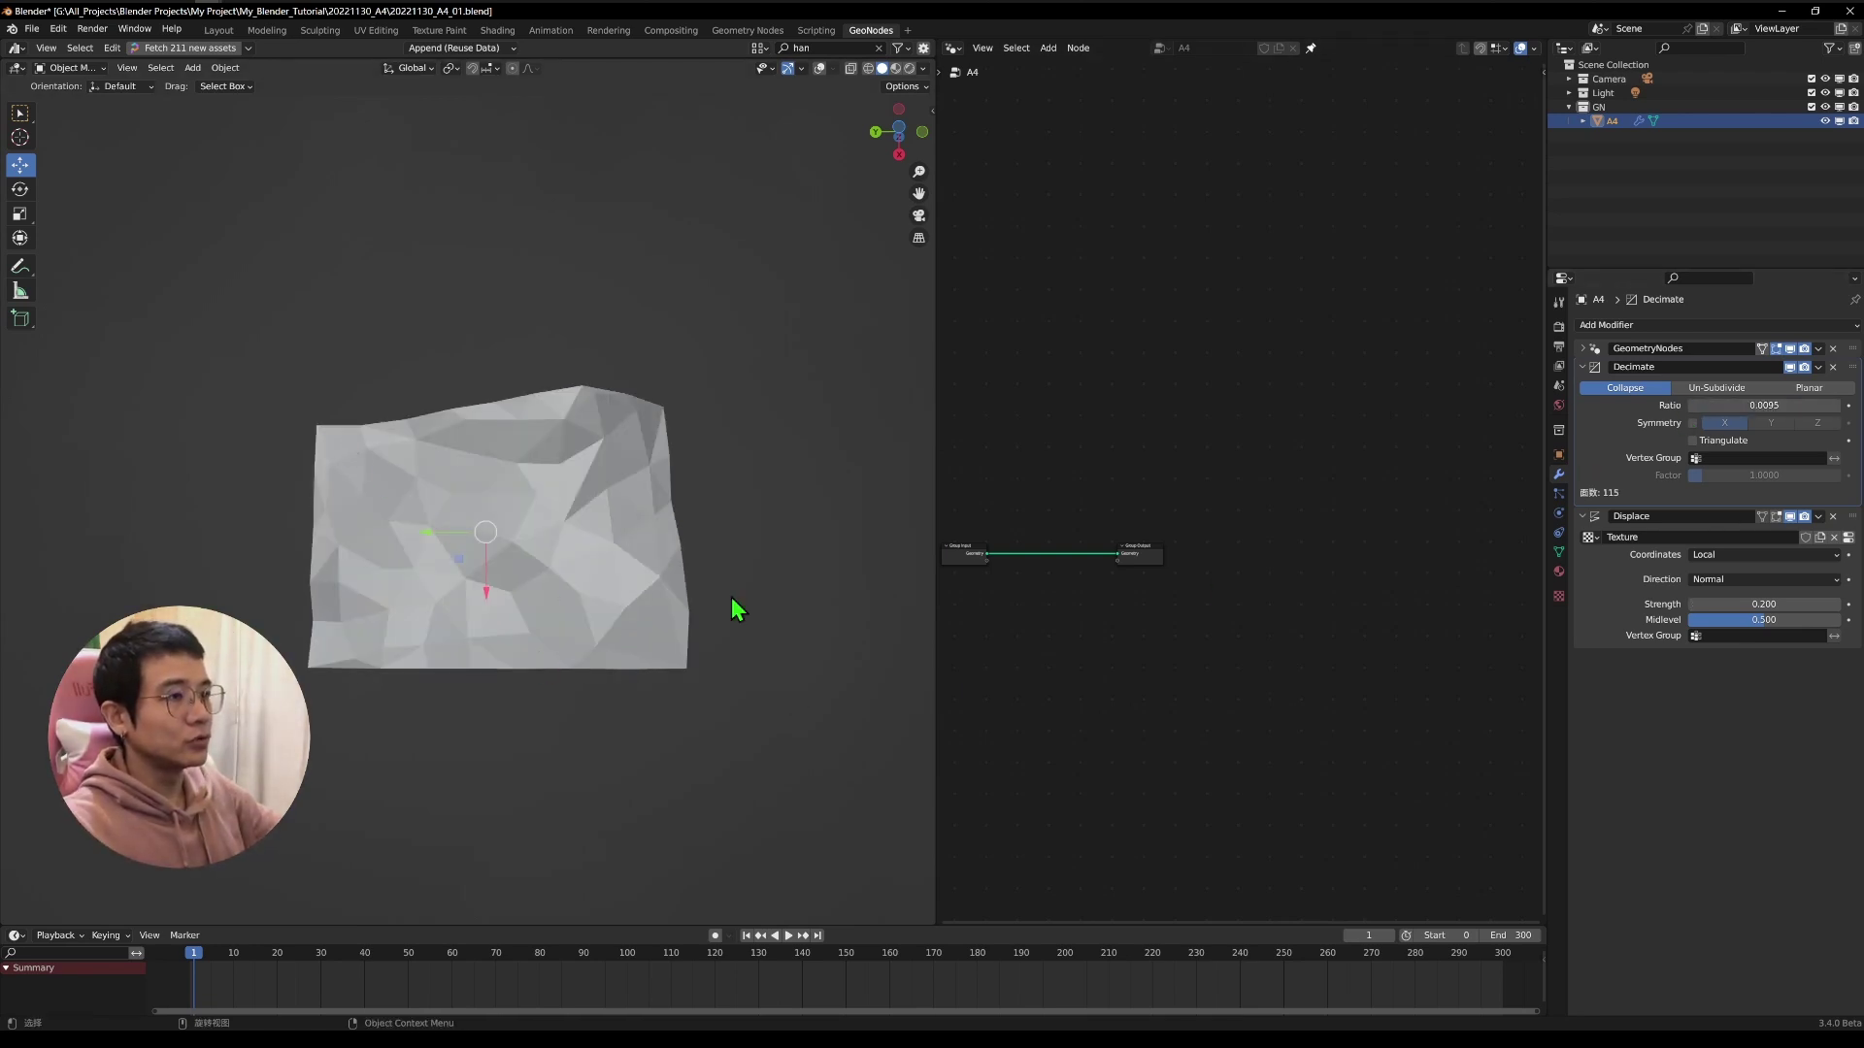
Widen the node editor and space the Group Input and Group Output nodes farther apart.
middle_drag(1086, 650, 1239, 581)
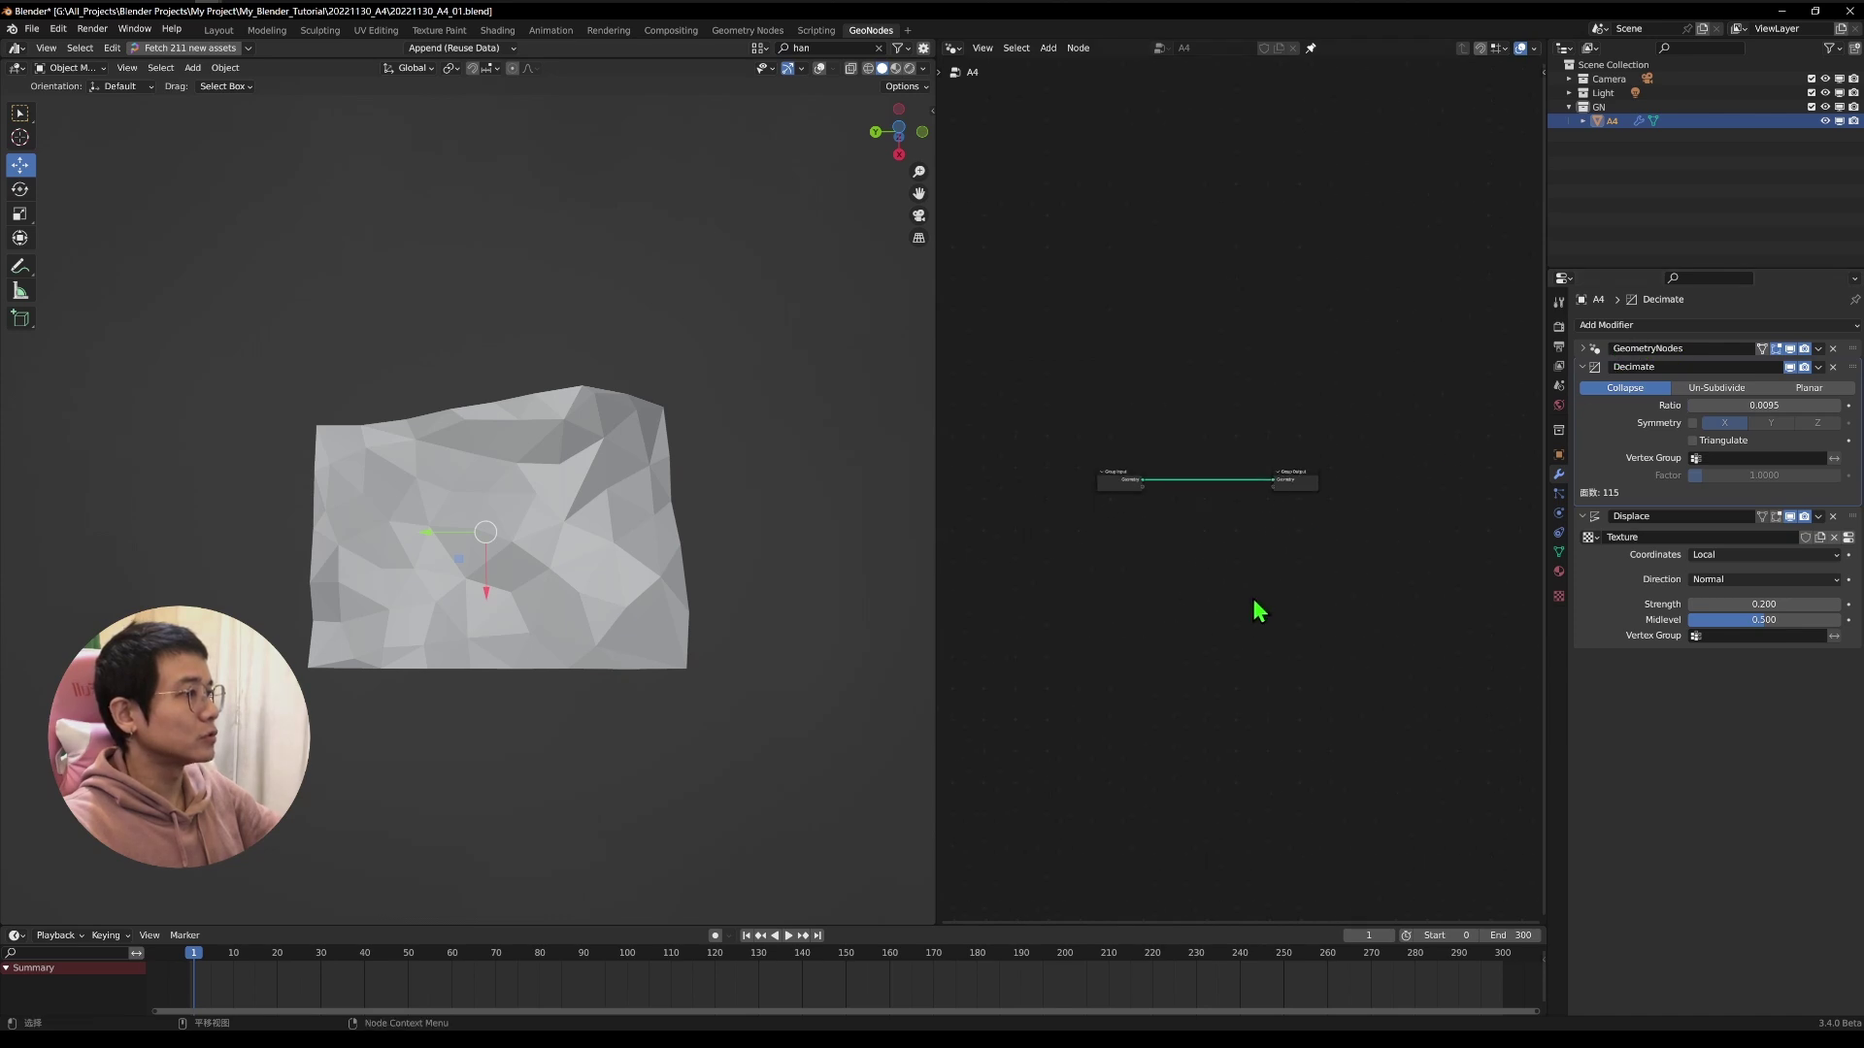
scroll(1252, 599, up, 4)
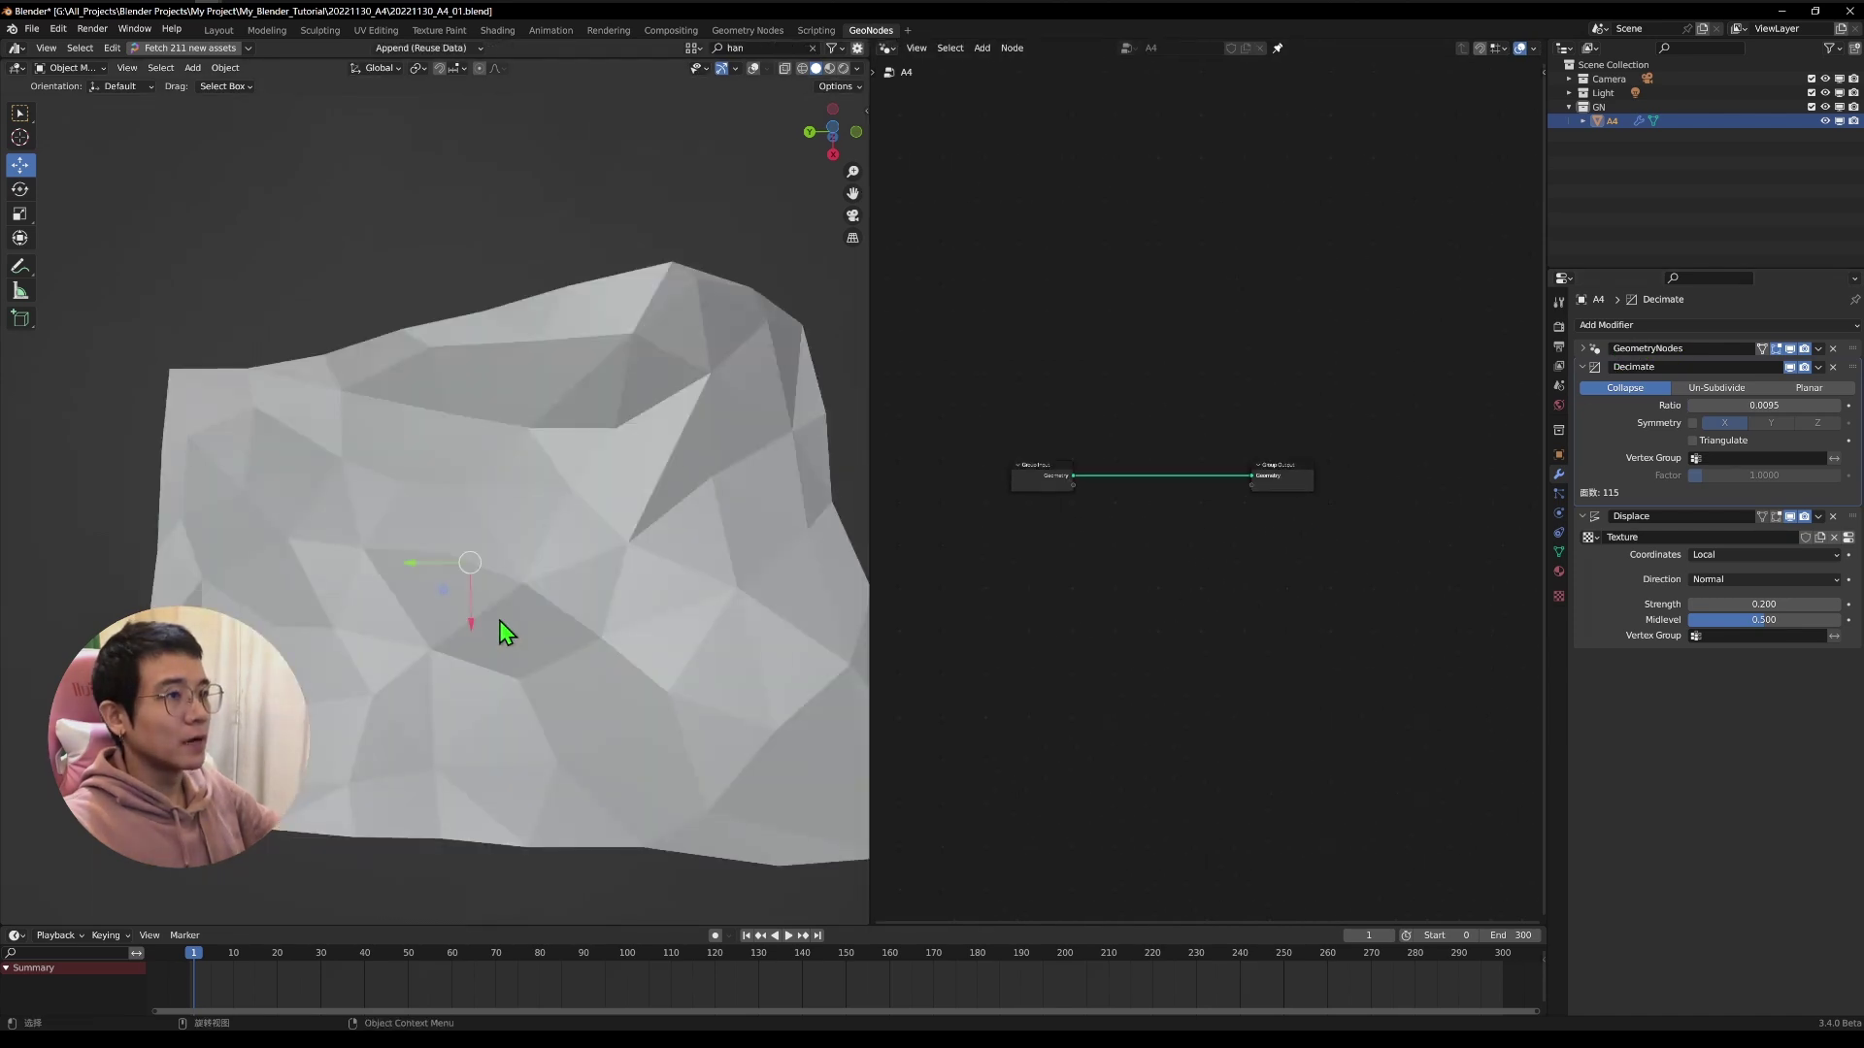
scroll(499, 620, down, 8)
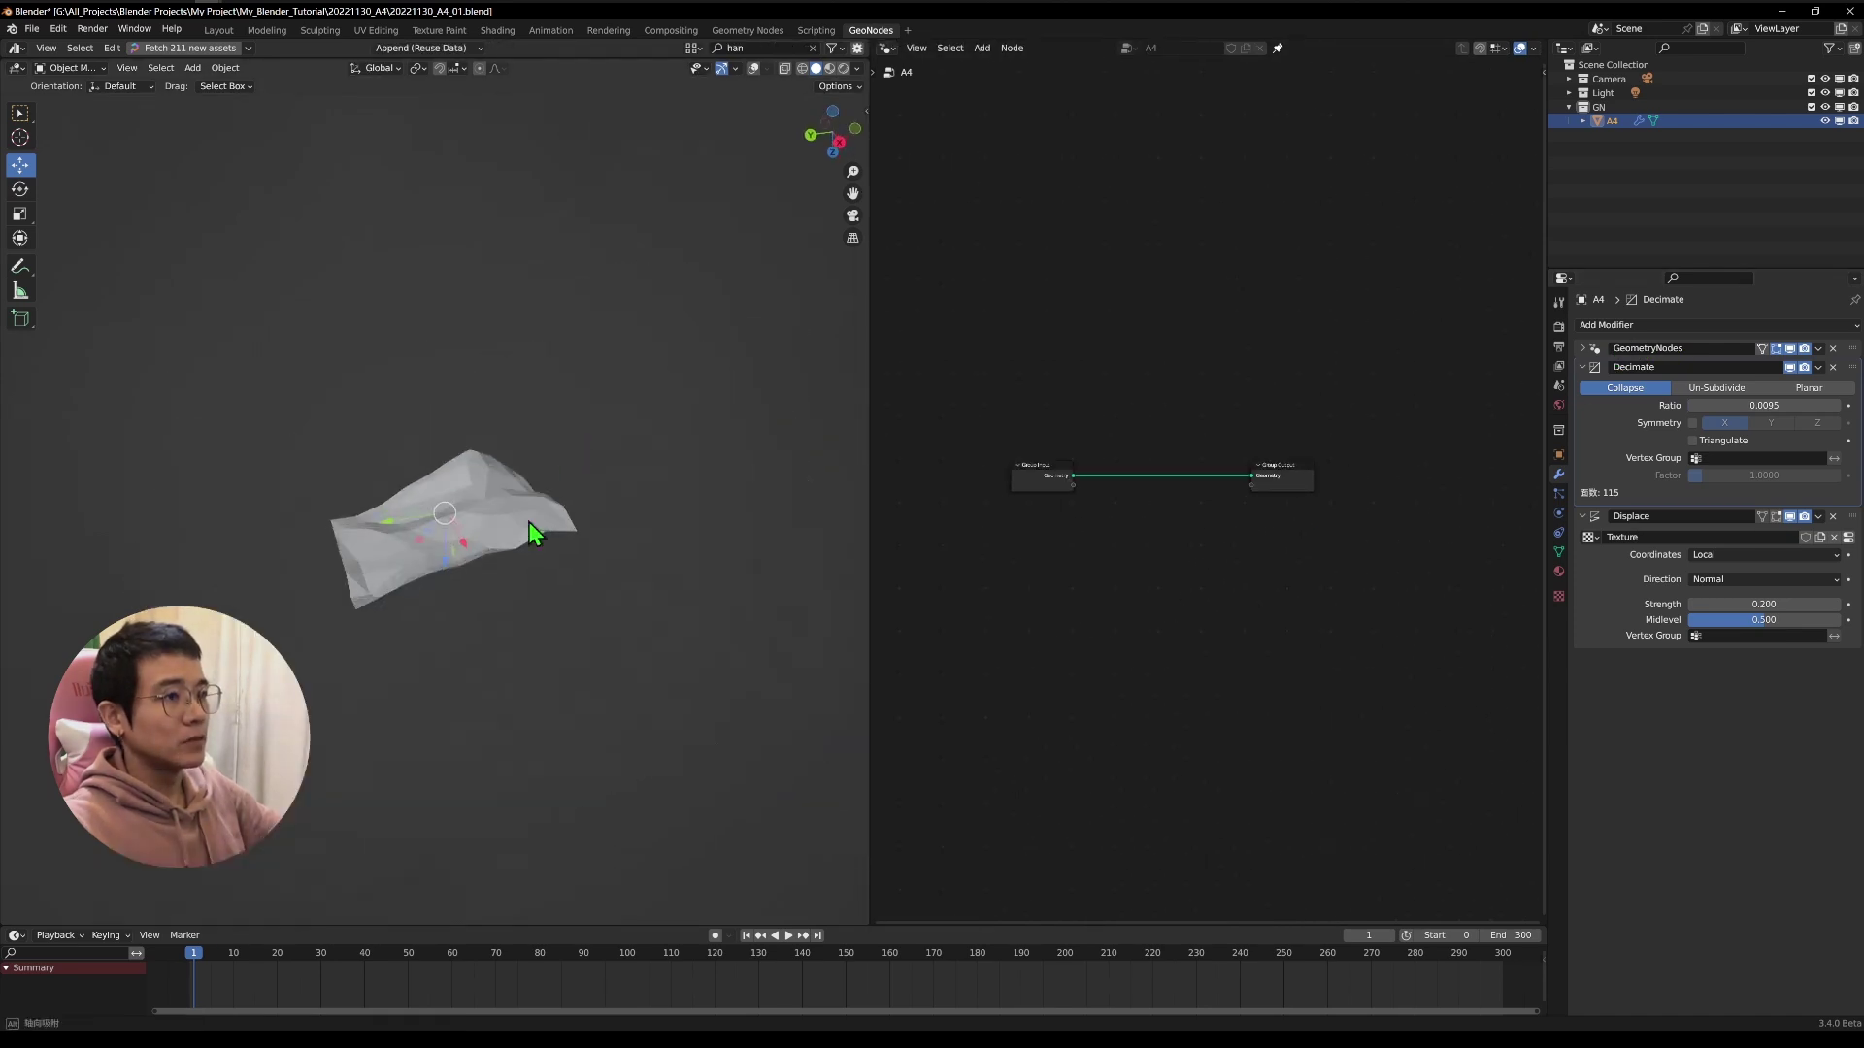
scroll(375, 621, up, 3)
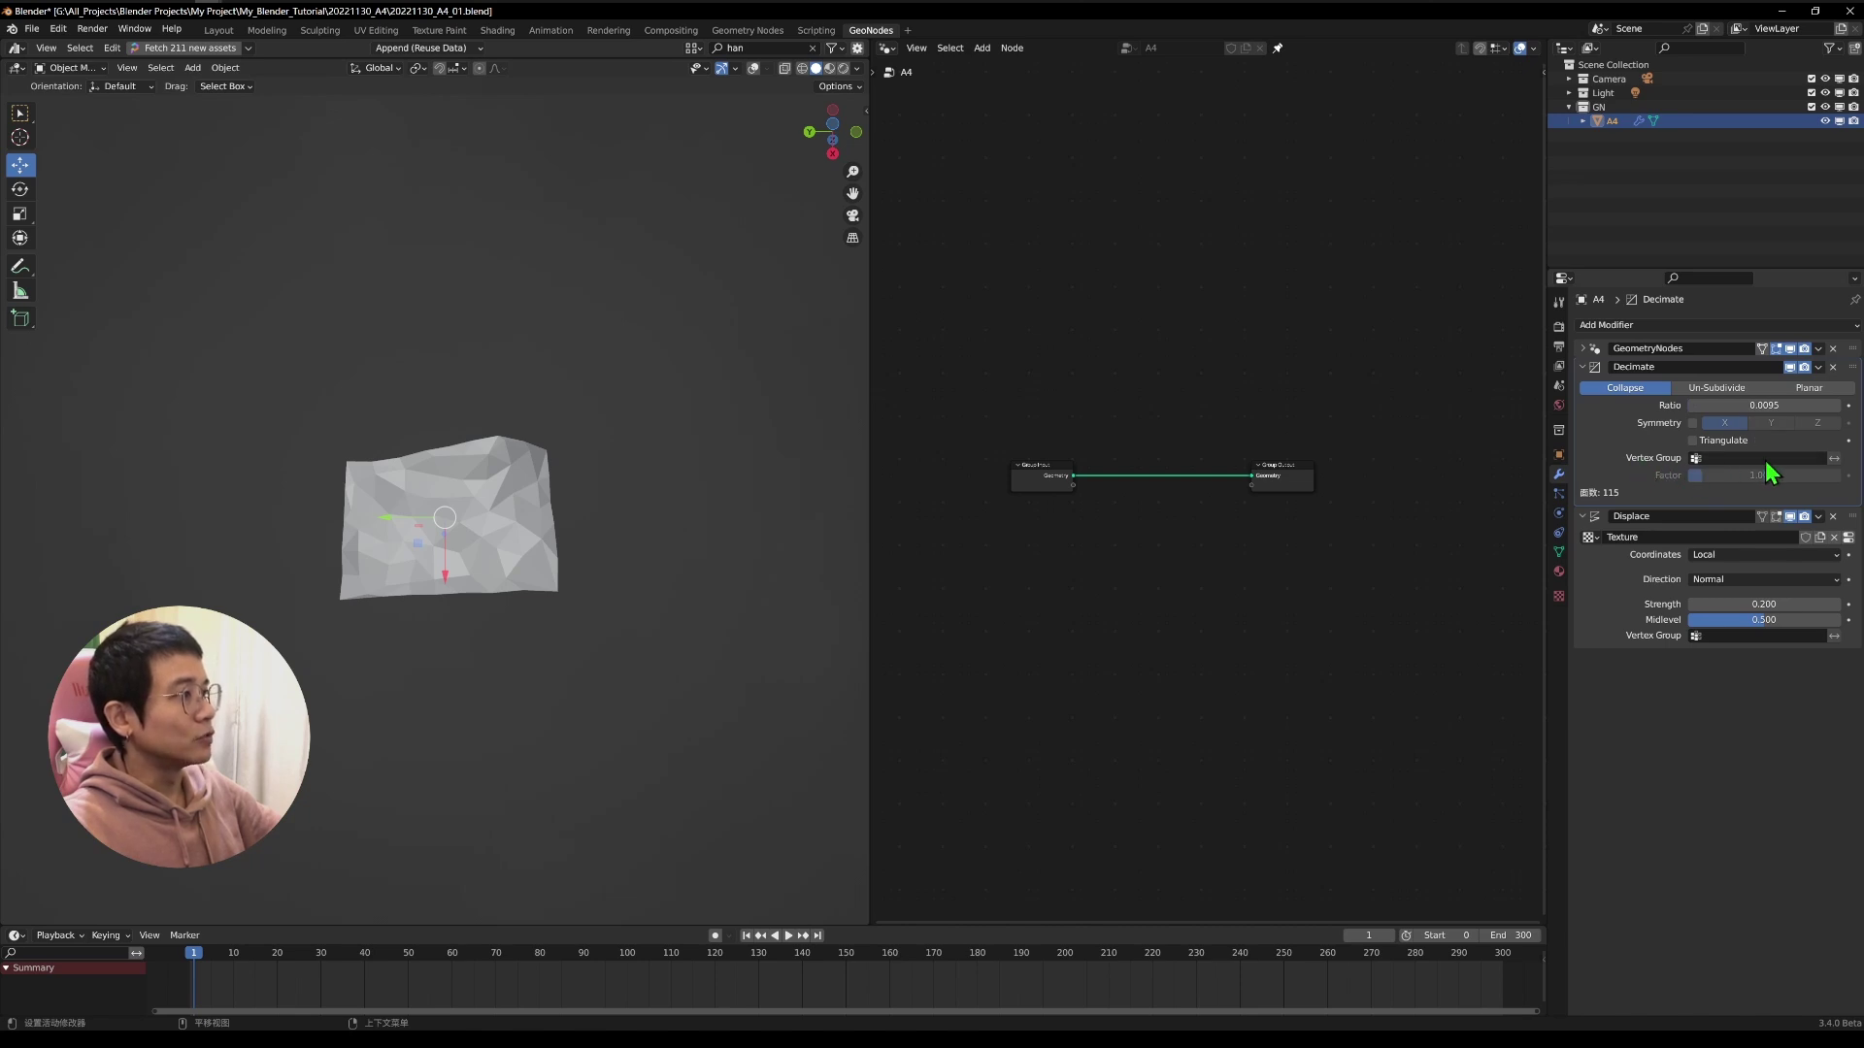
scroll(1196, 490, up, 1)
drag(1301, 459, 1329, 460)
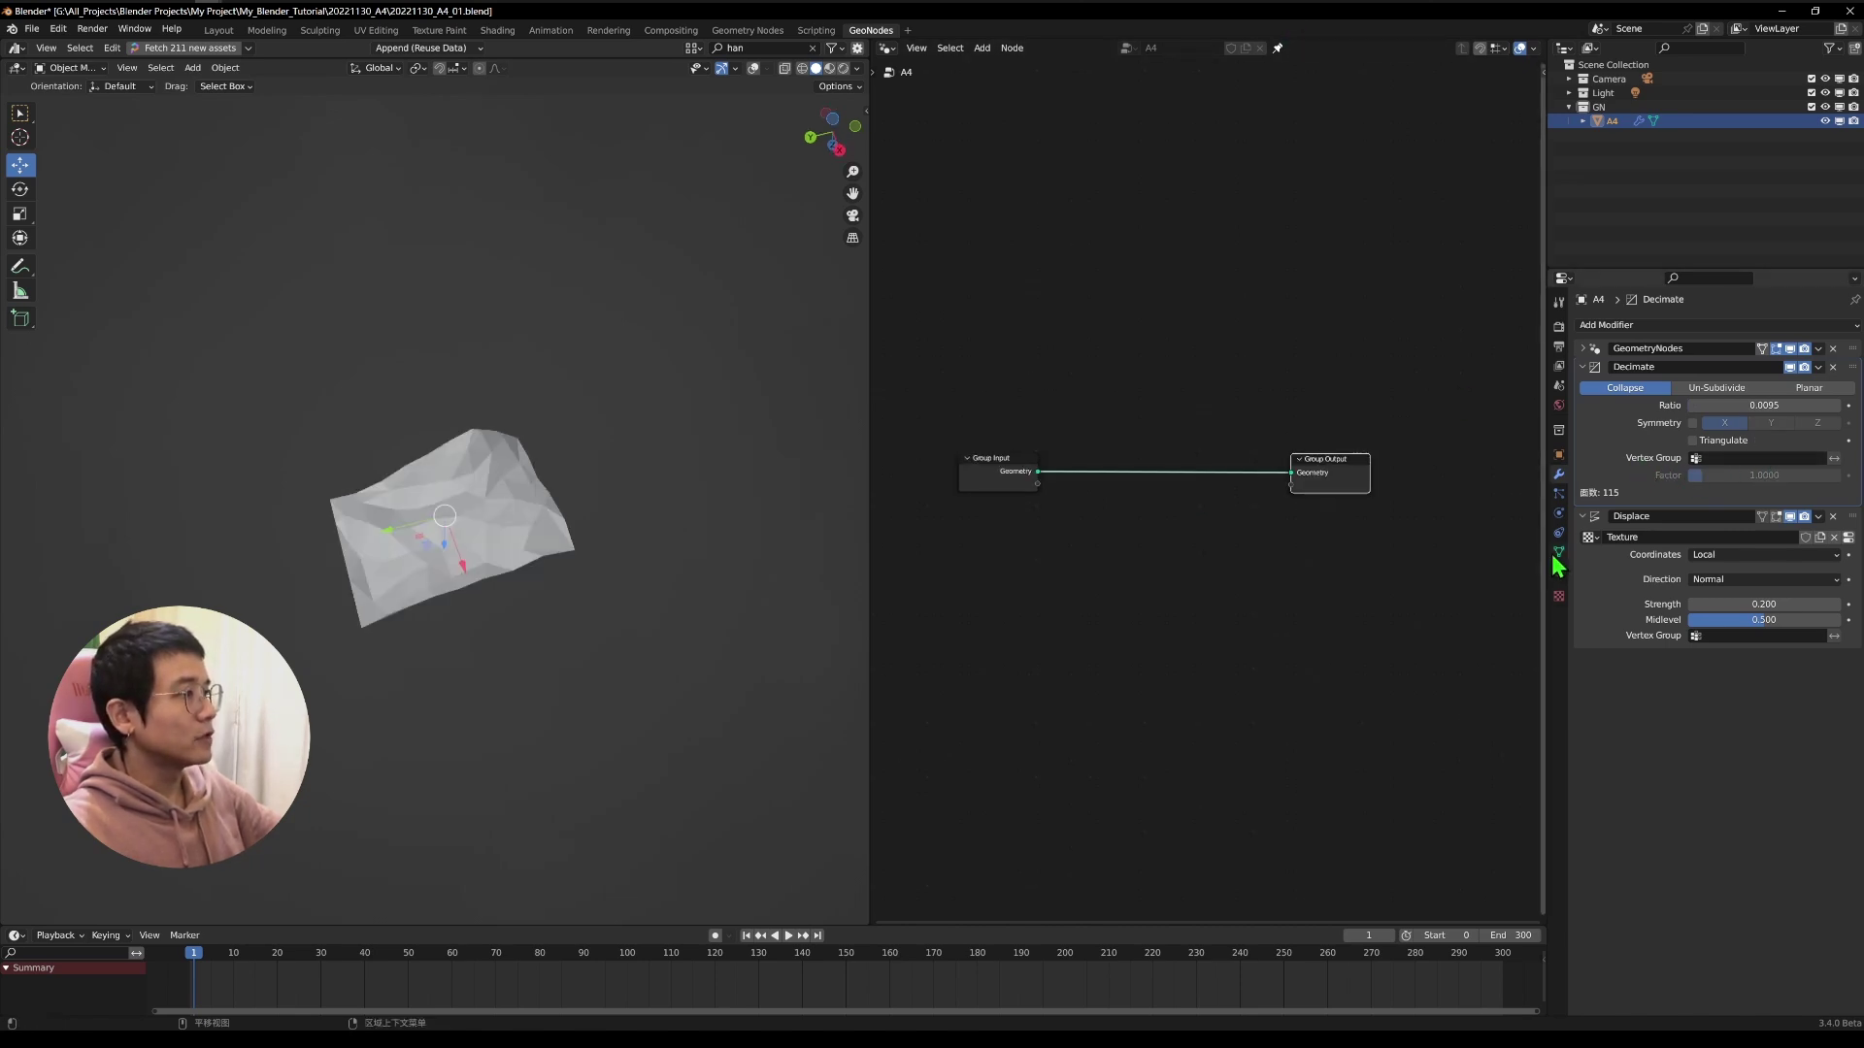
Add two vertex groups to the sheet mesh and name the second one Noise.
click(1558, 552)
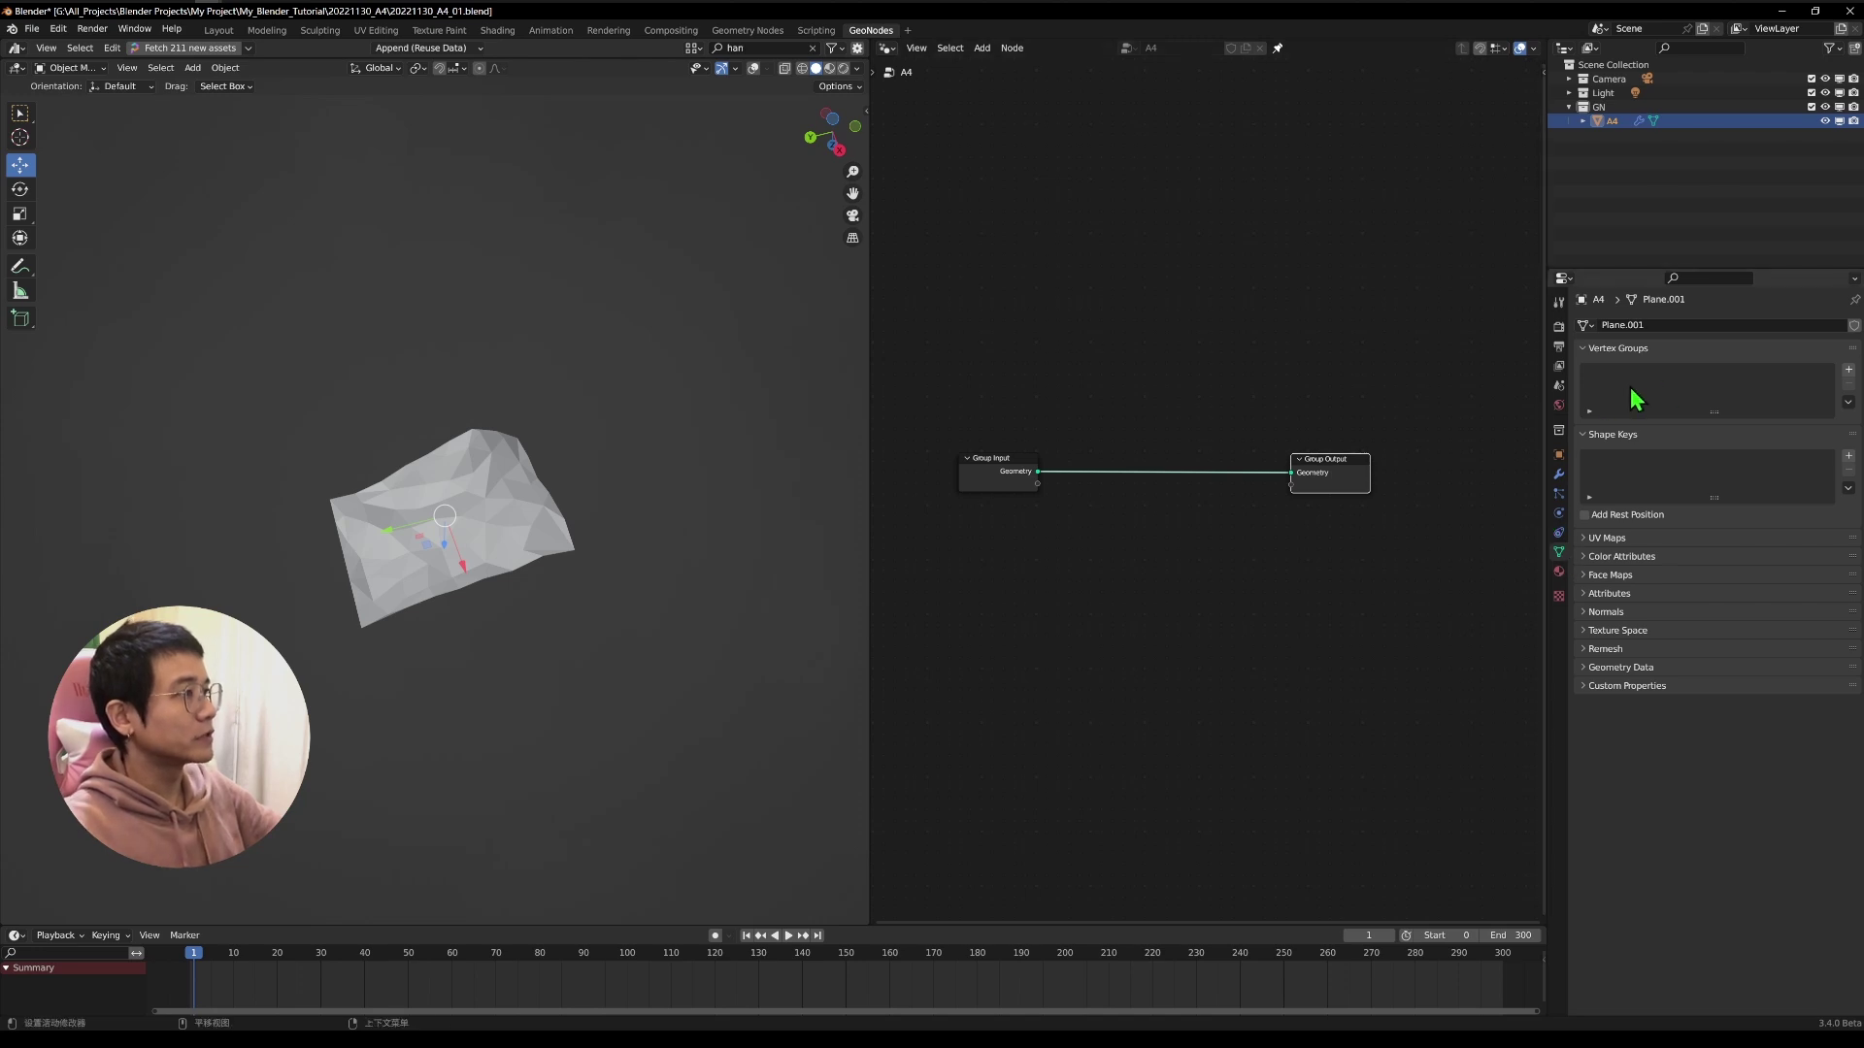
double_click(1848, 370)
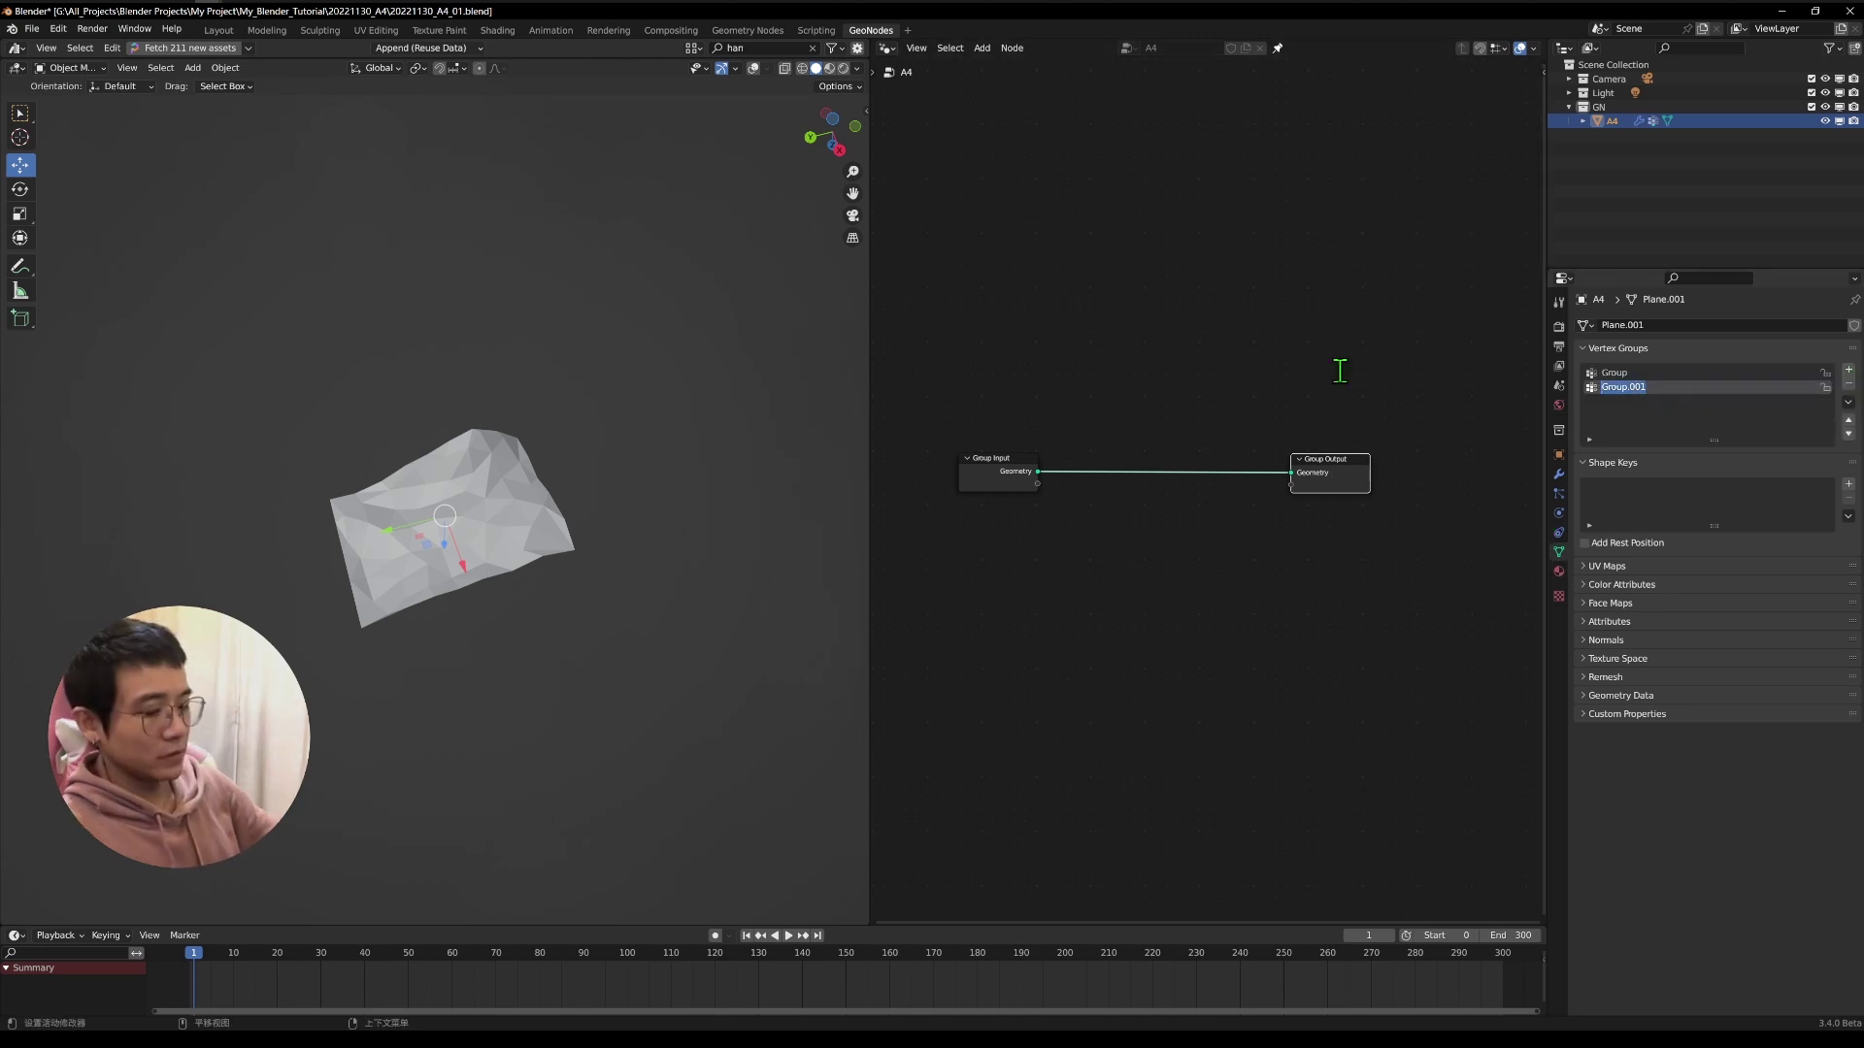
key(ctrl+a)
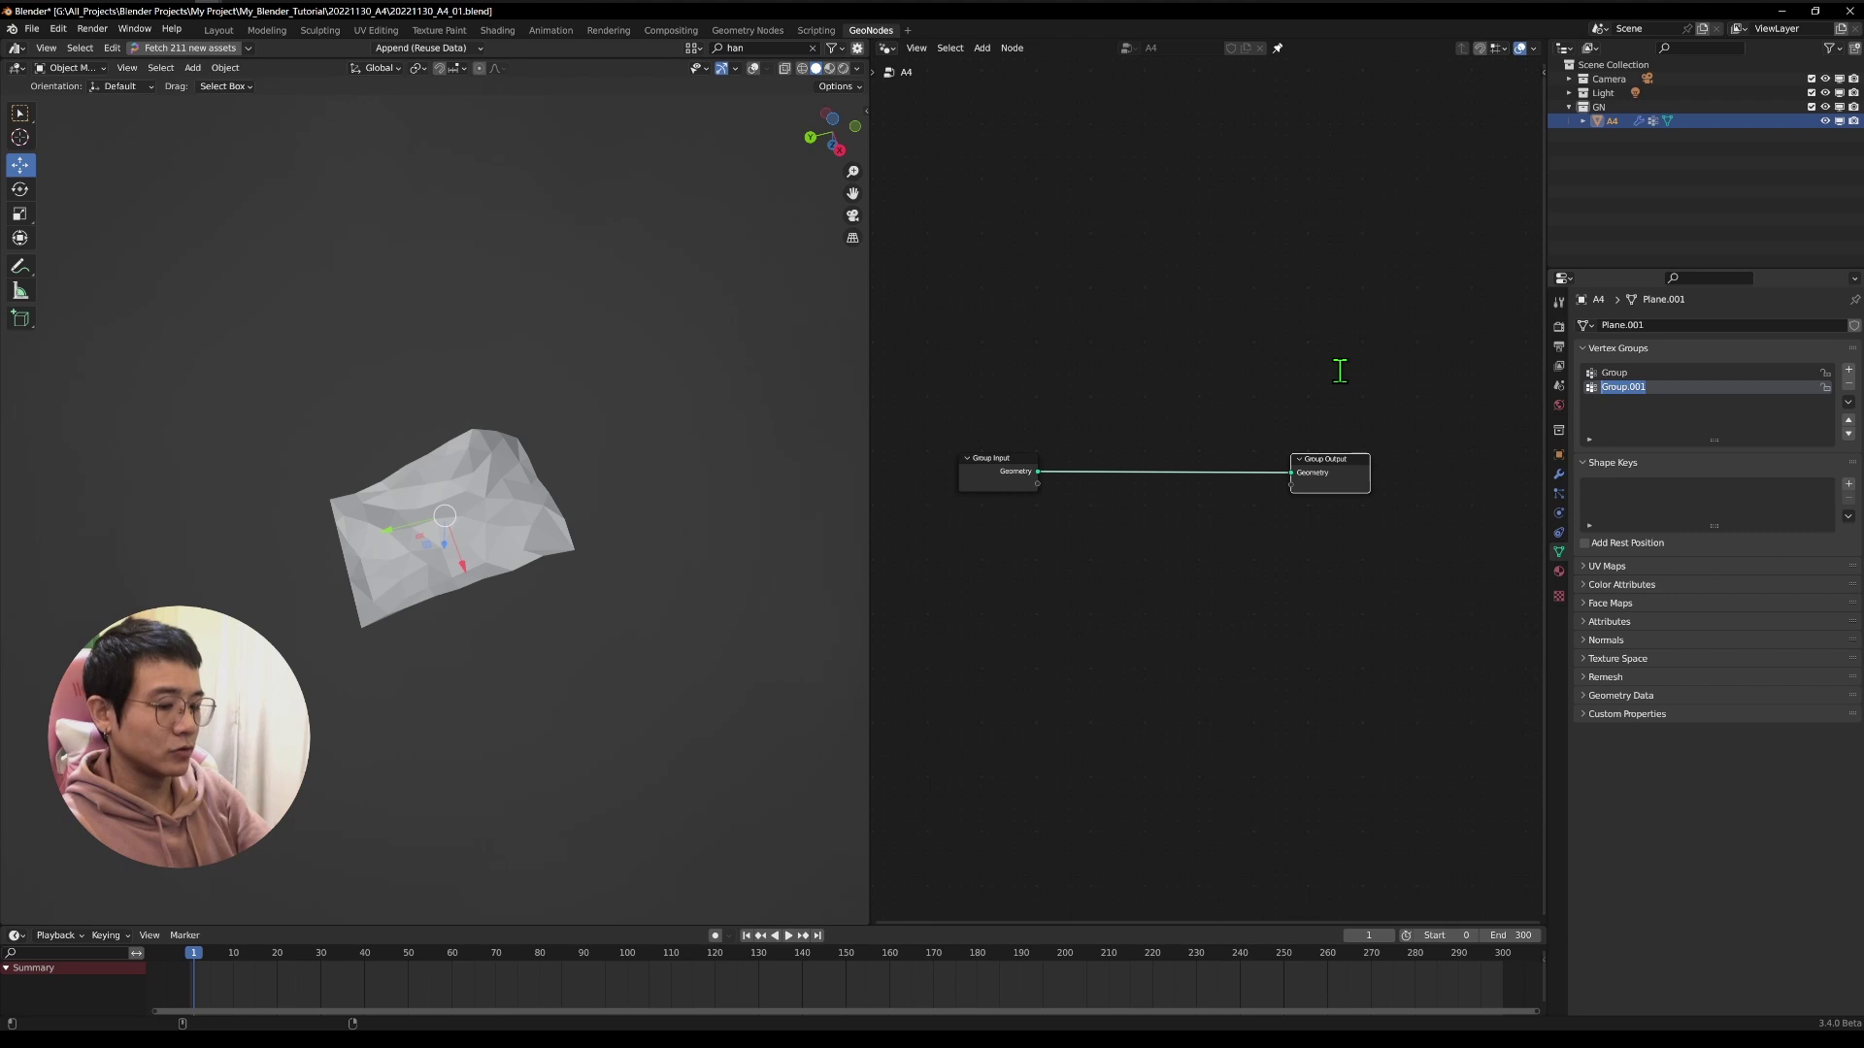
text(Voisse)
key(Return)
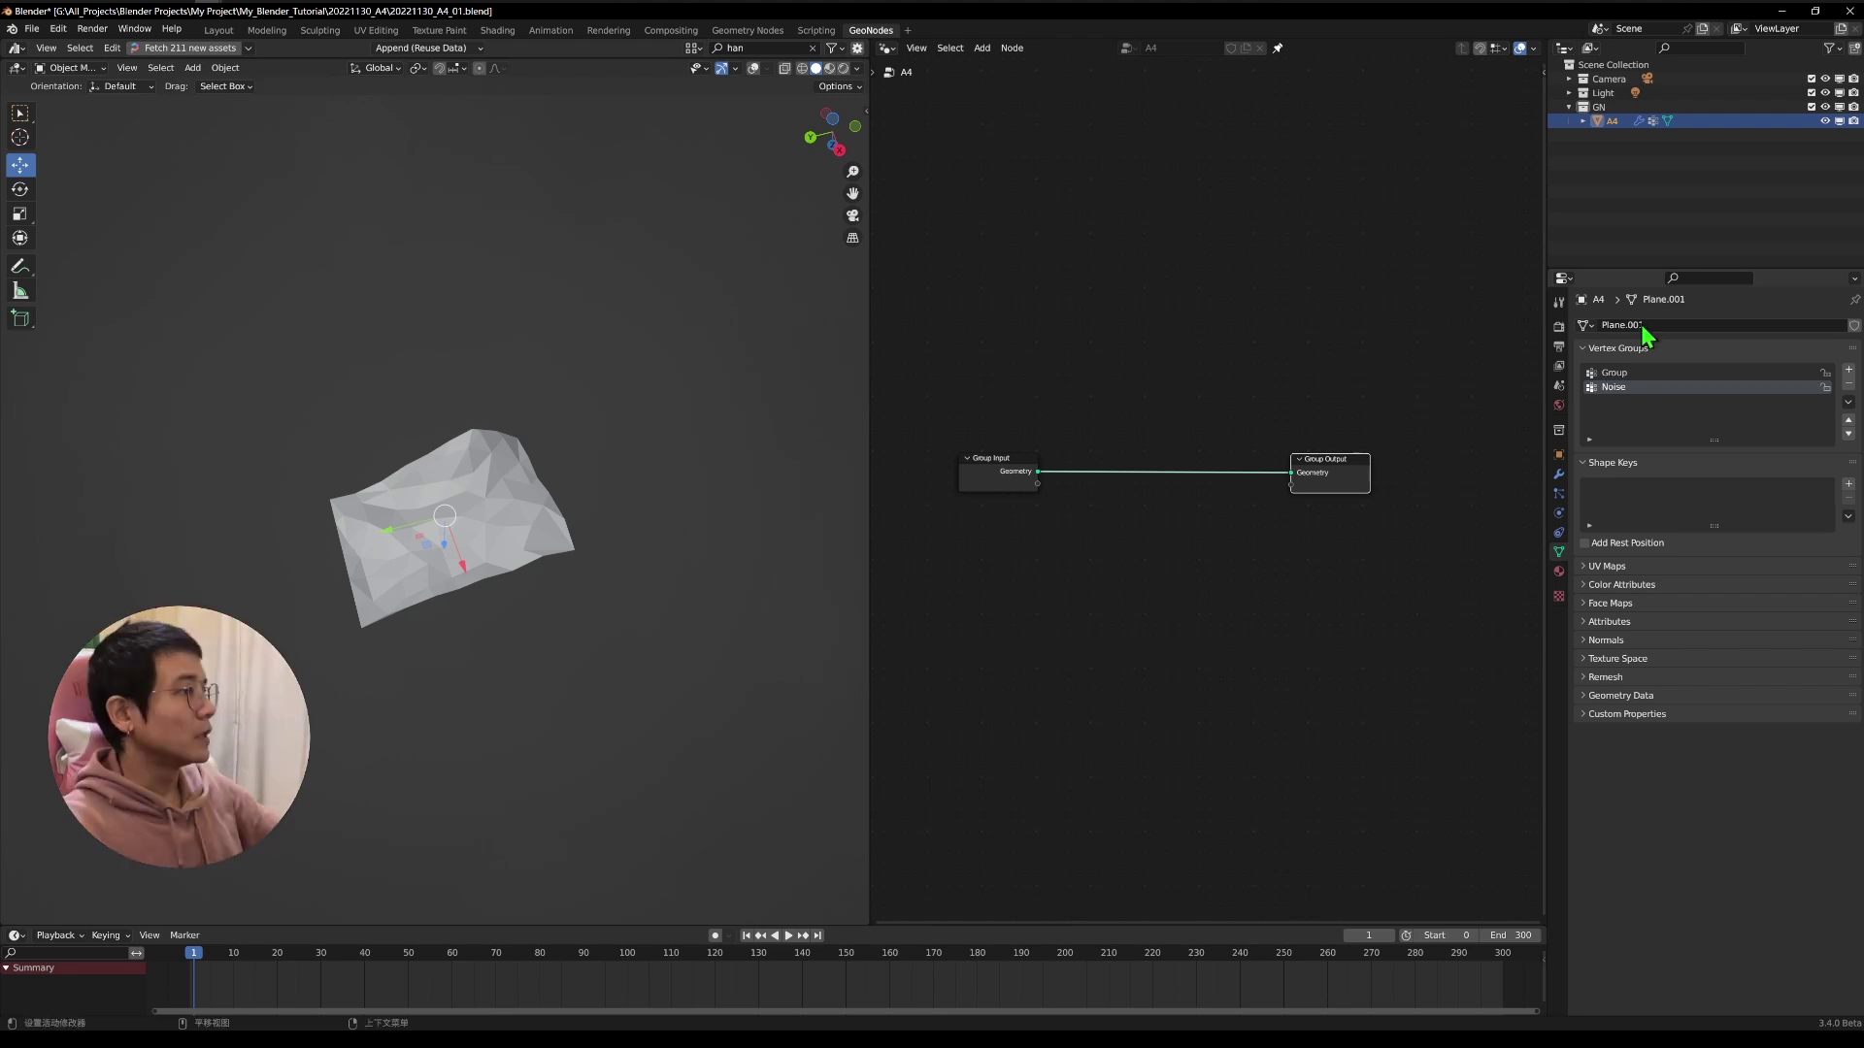
Insert a Store Named Attribute node between Group Input and Group Output and set its name to Noise.
click(1559, 473)
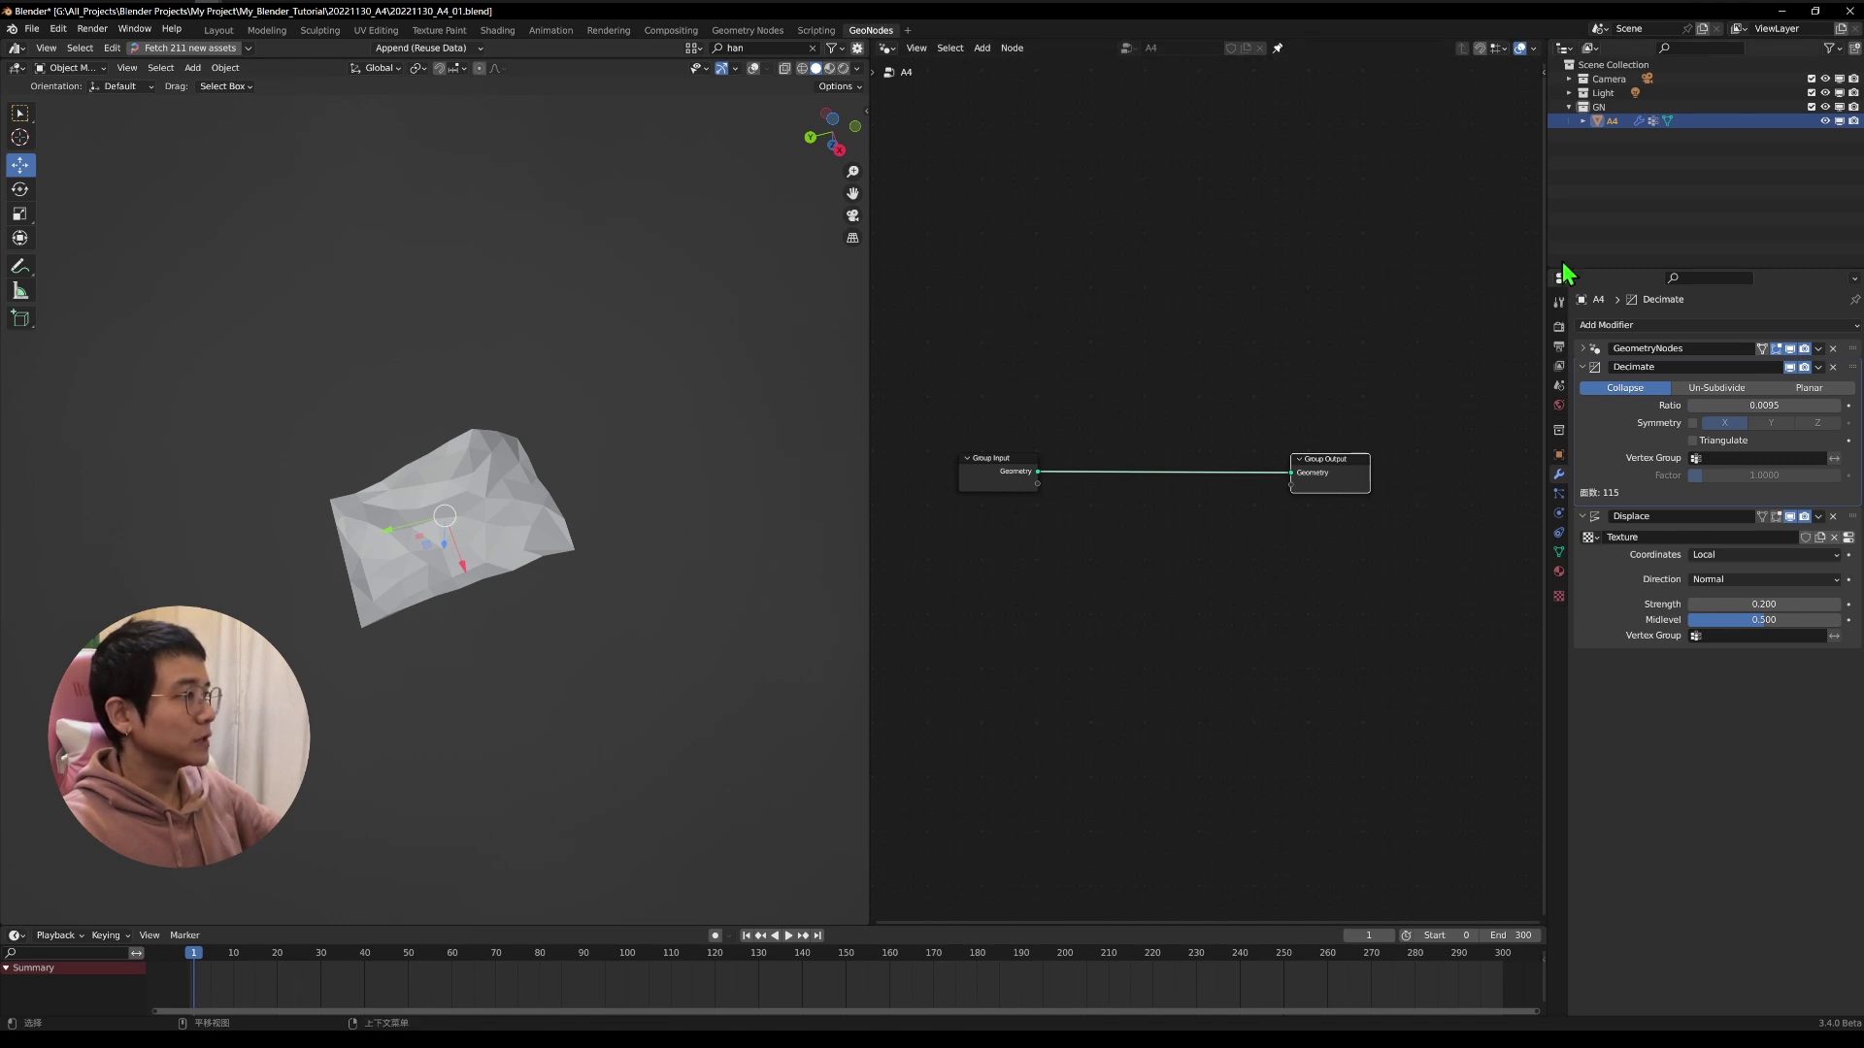
double_click(1080, 160)
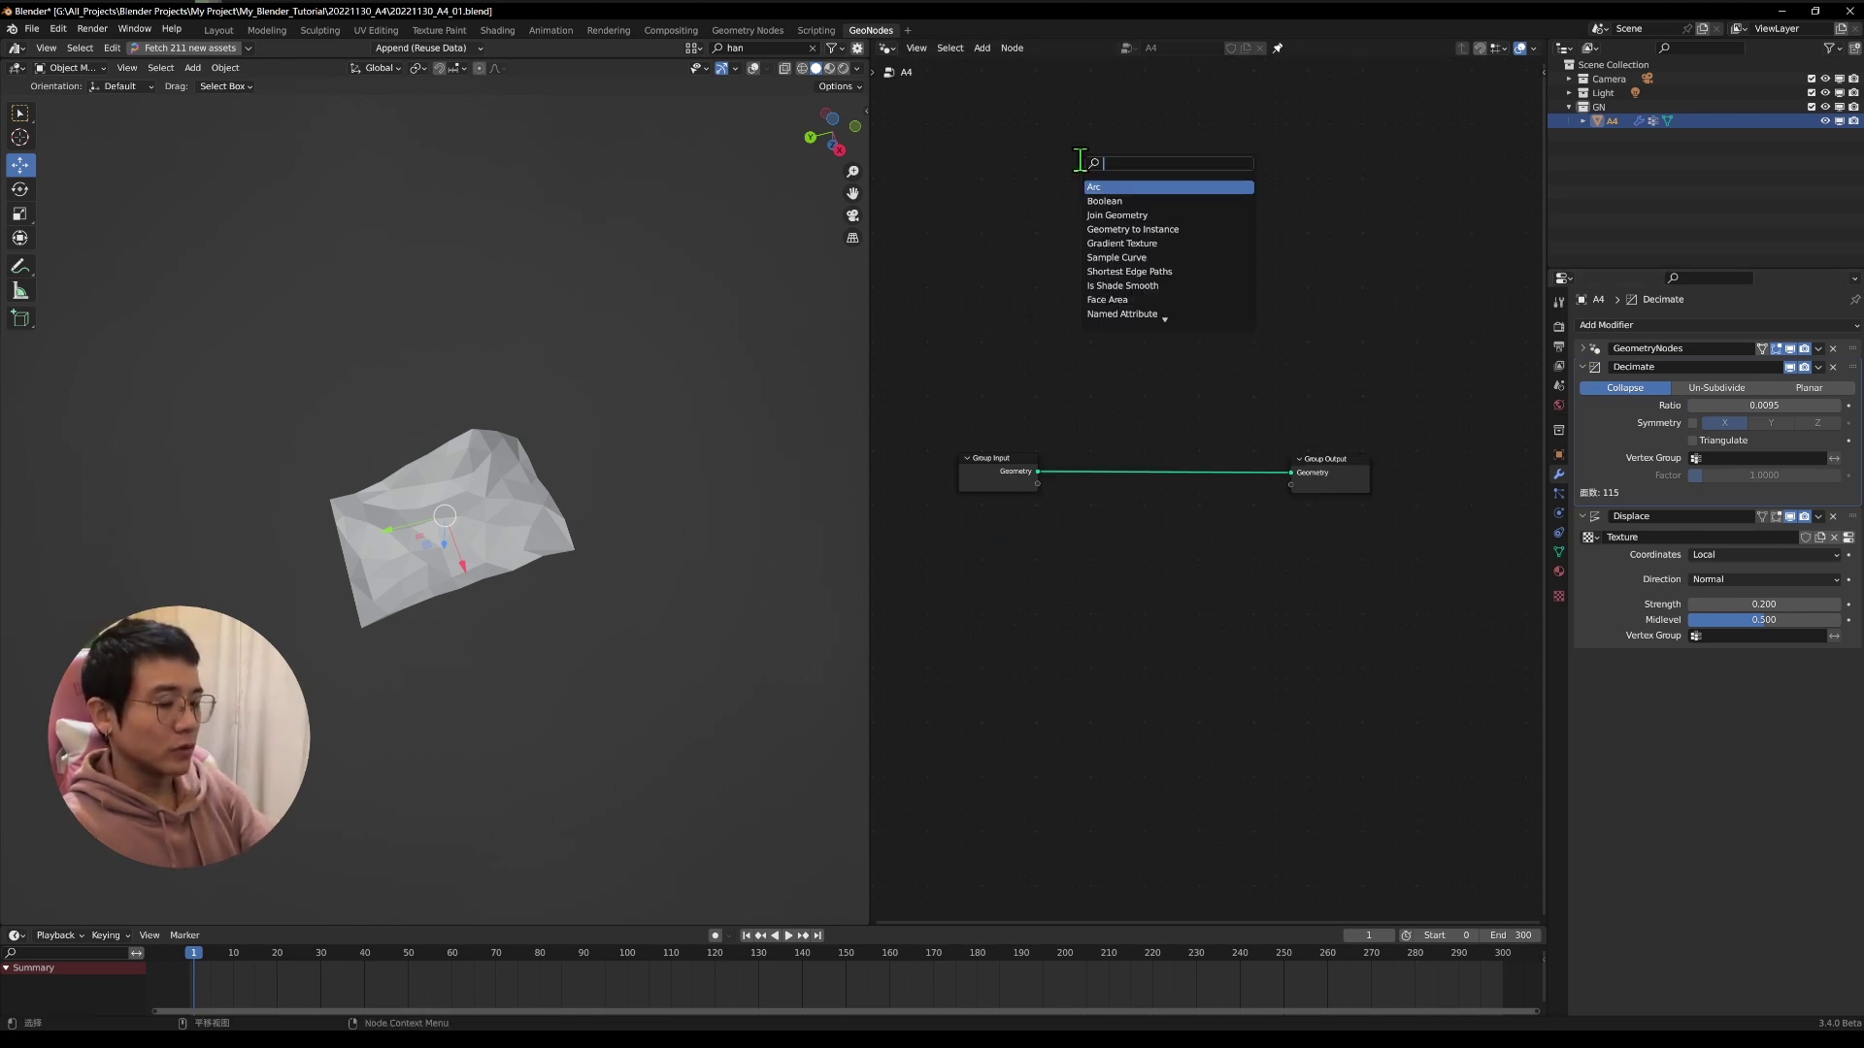
text(sto)
key(Return)
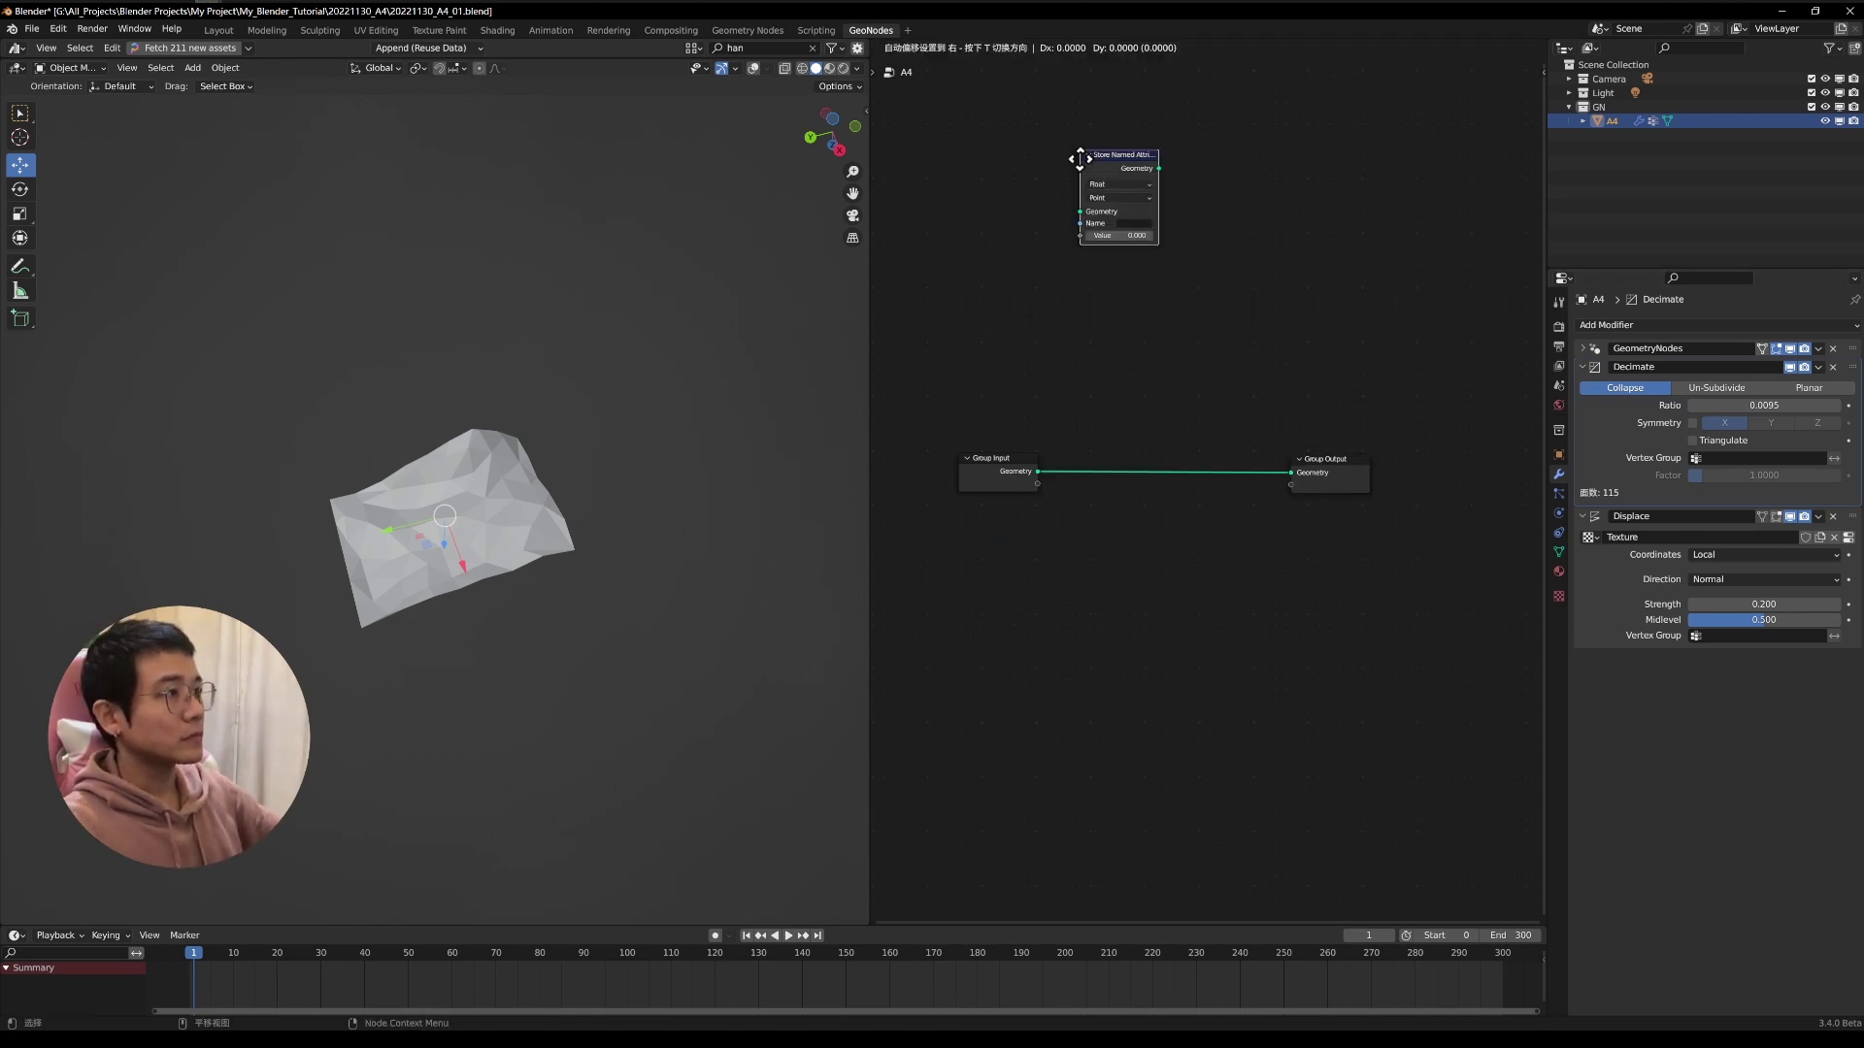
click(1117, 460)
click(1271, 422)
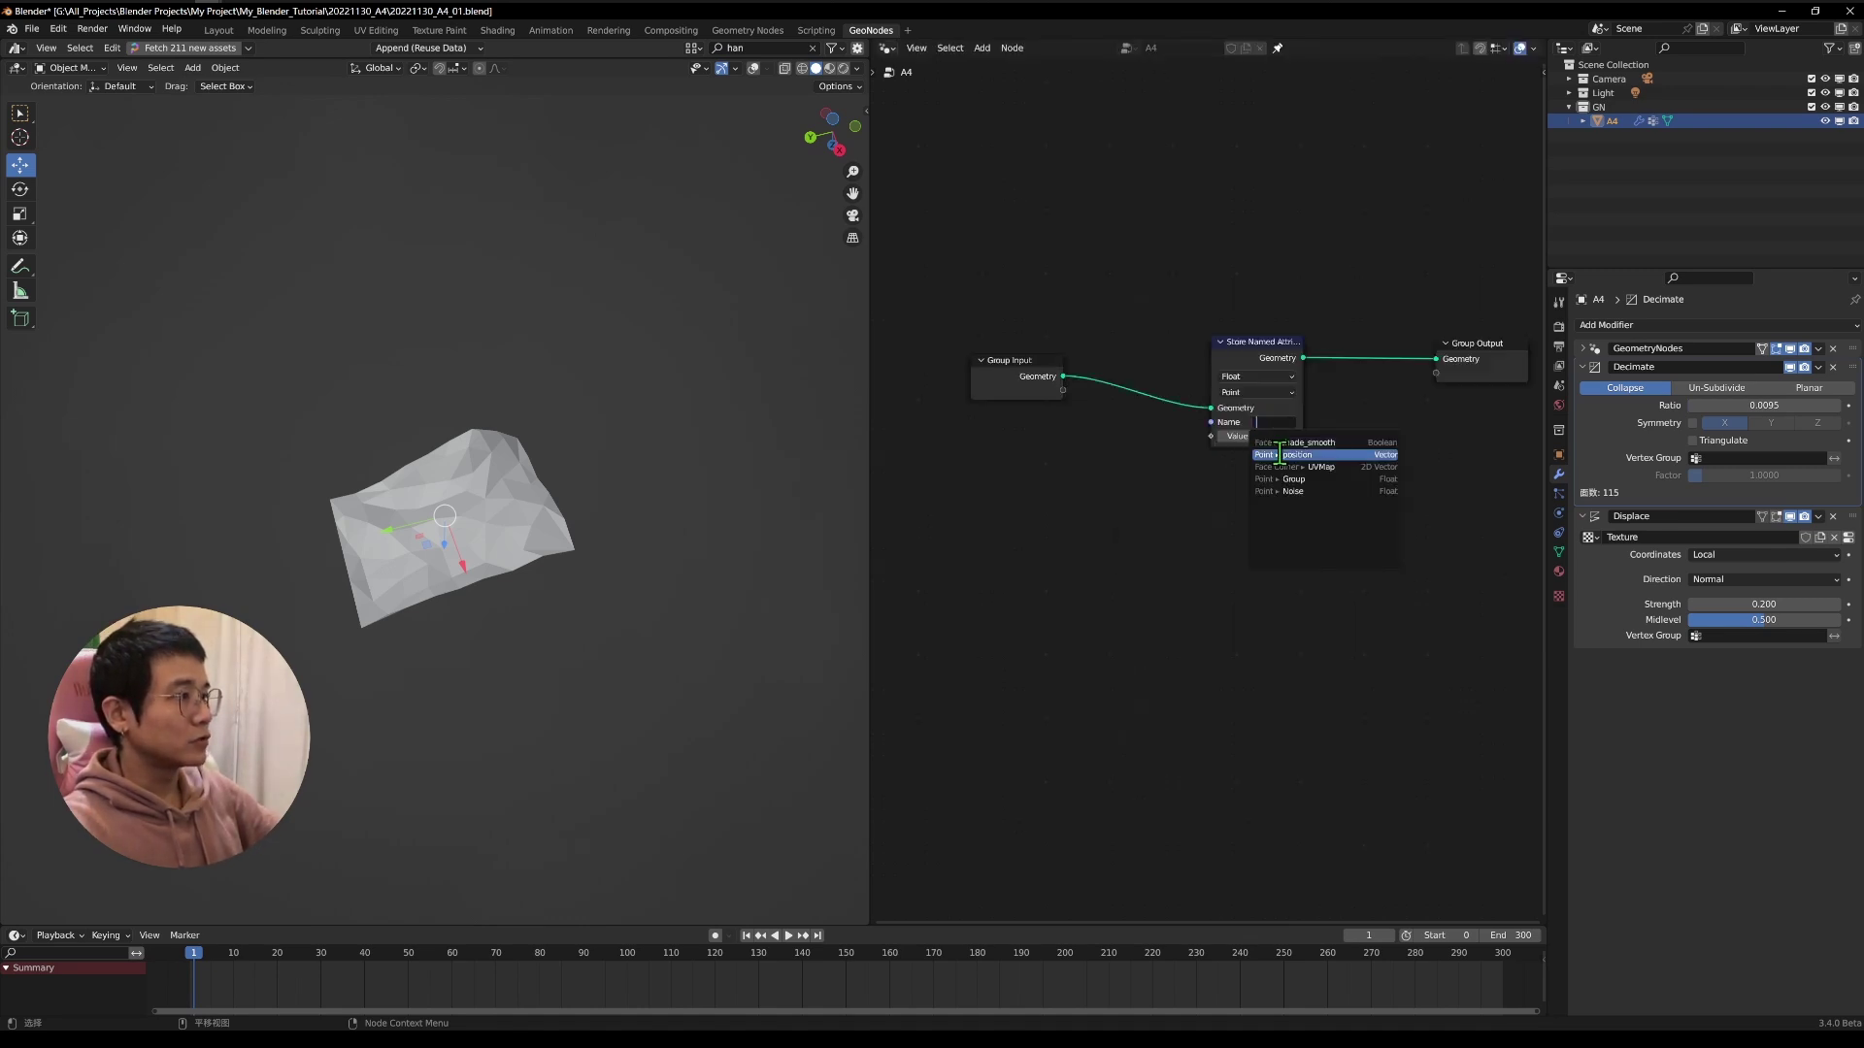
click(1307, 492)
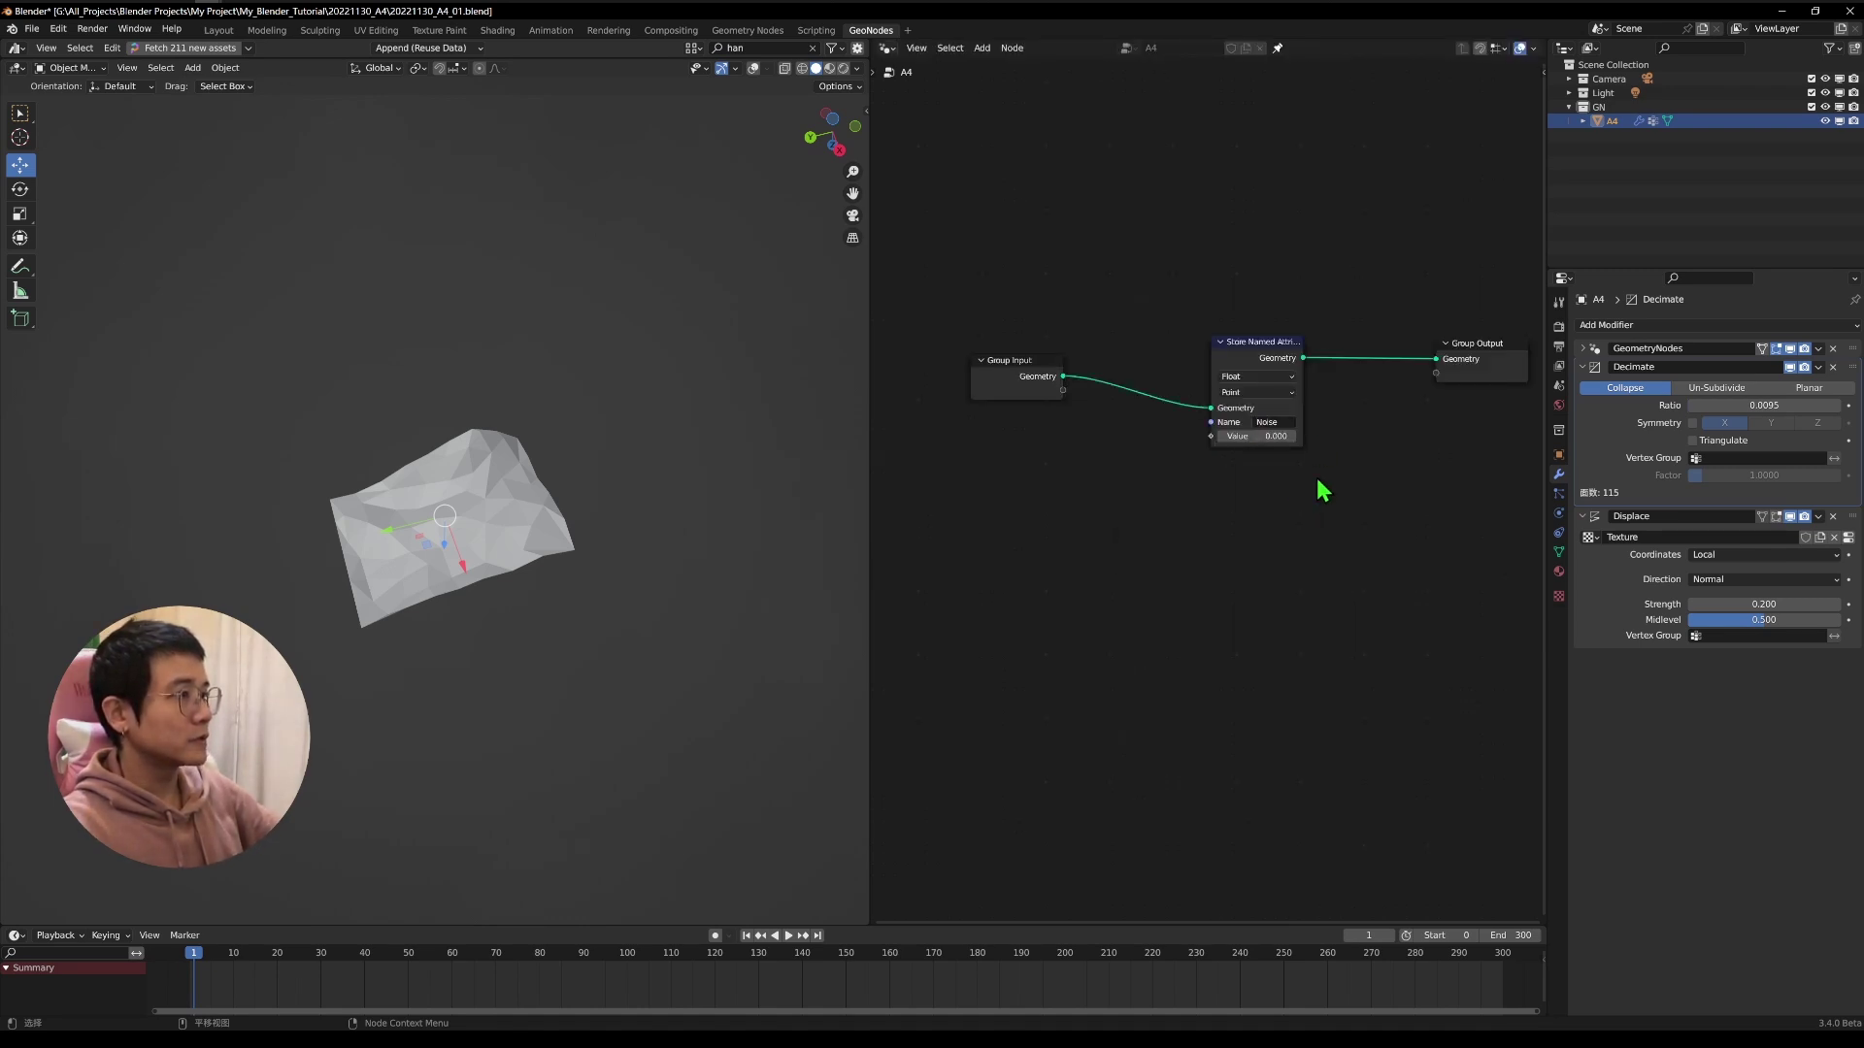
Add a Noise Texture node feeding its Color into the stored attribute's Value, and assign Noise as the Decimate modifier's vertex group.
key(shift+a)
click(1041, 542)
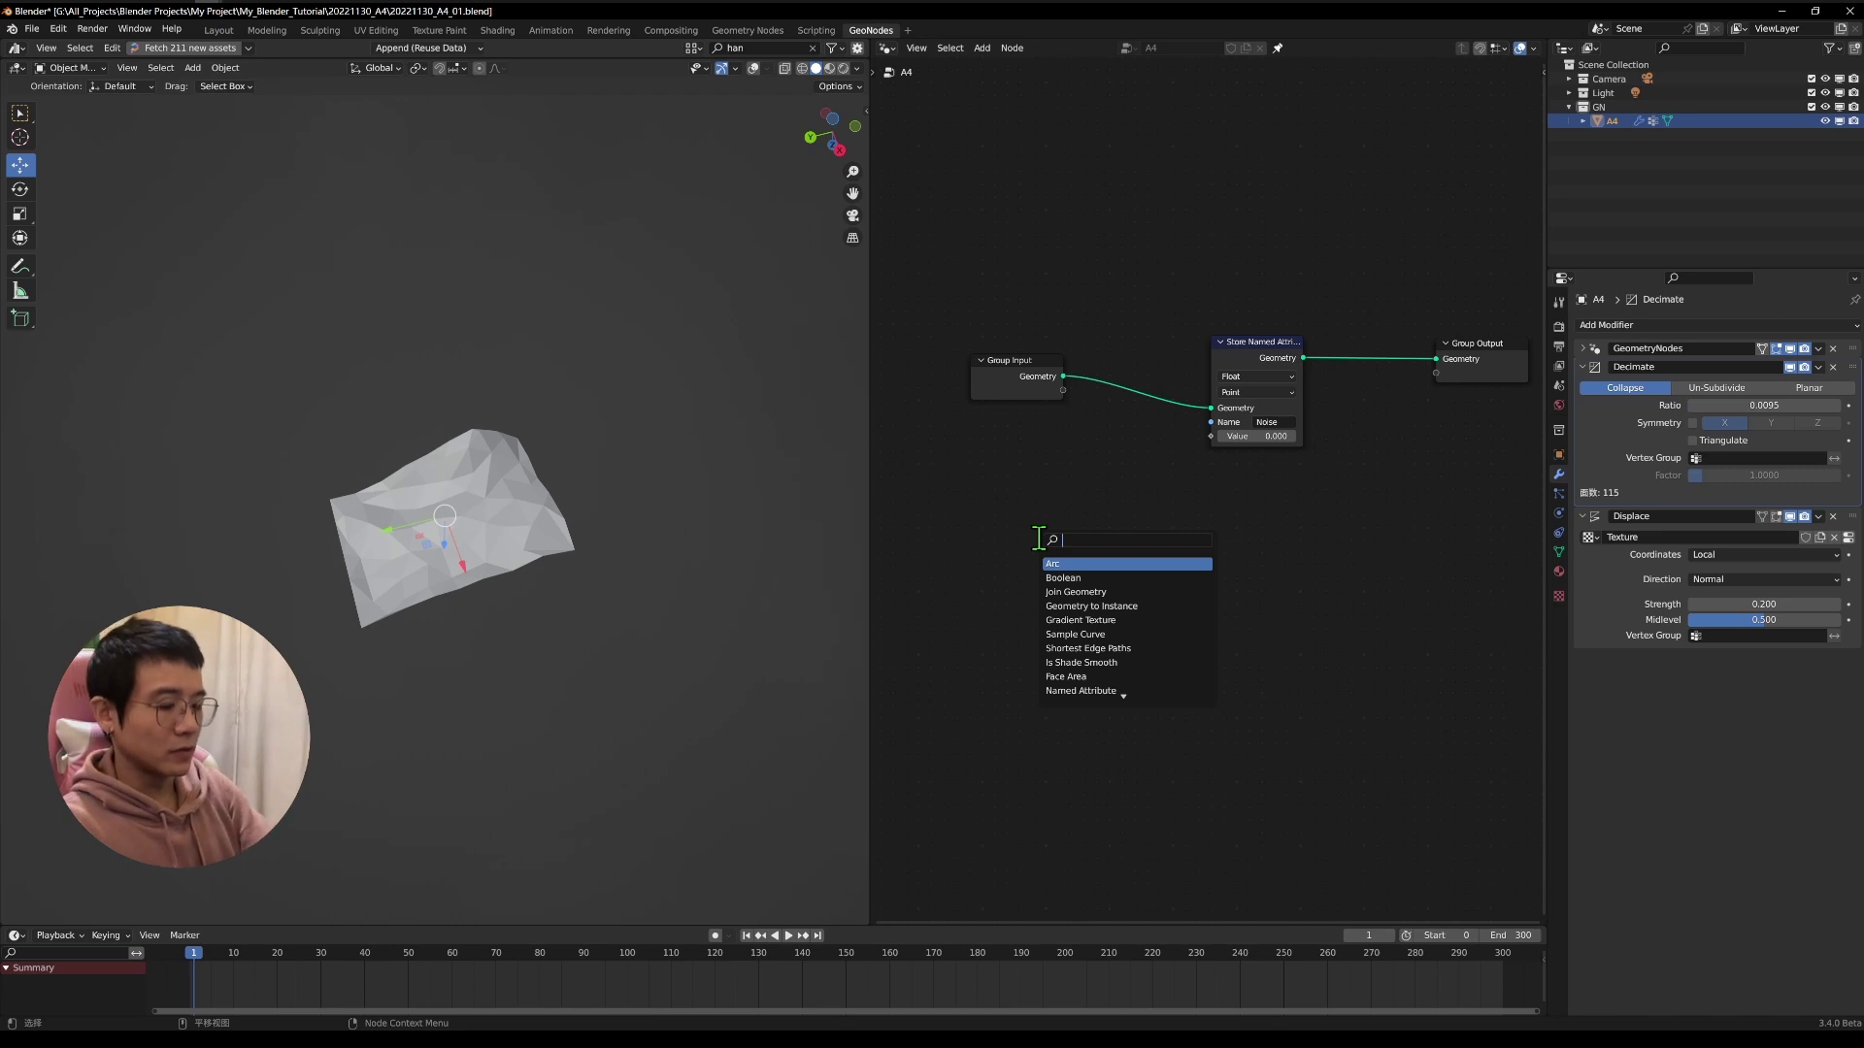
text(noise)
key(Return)
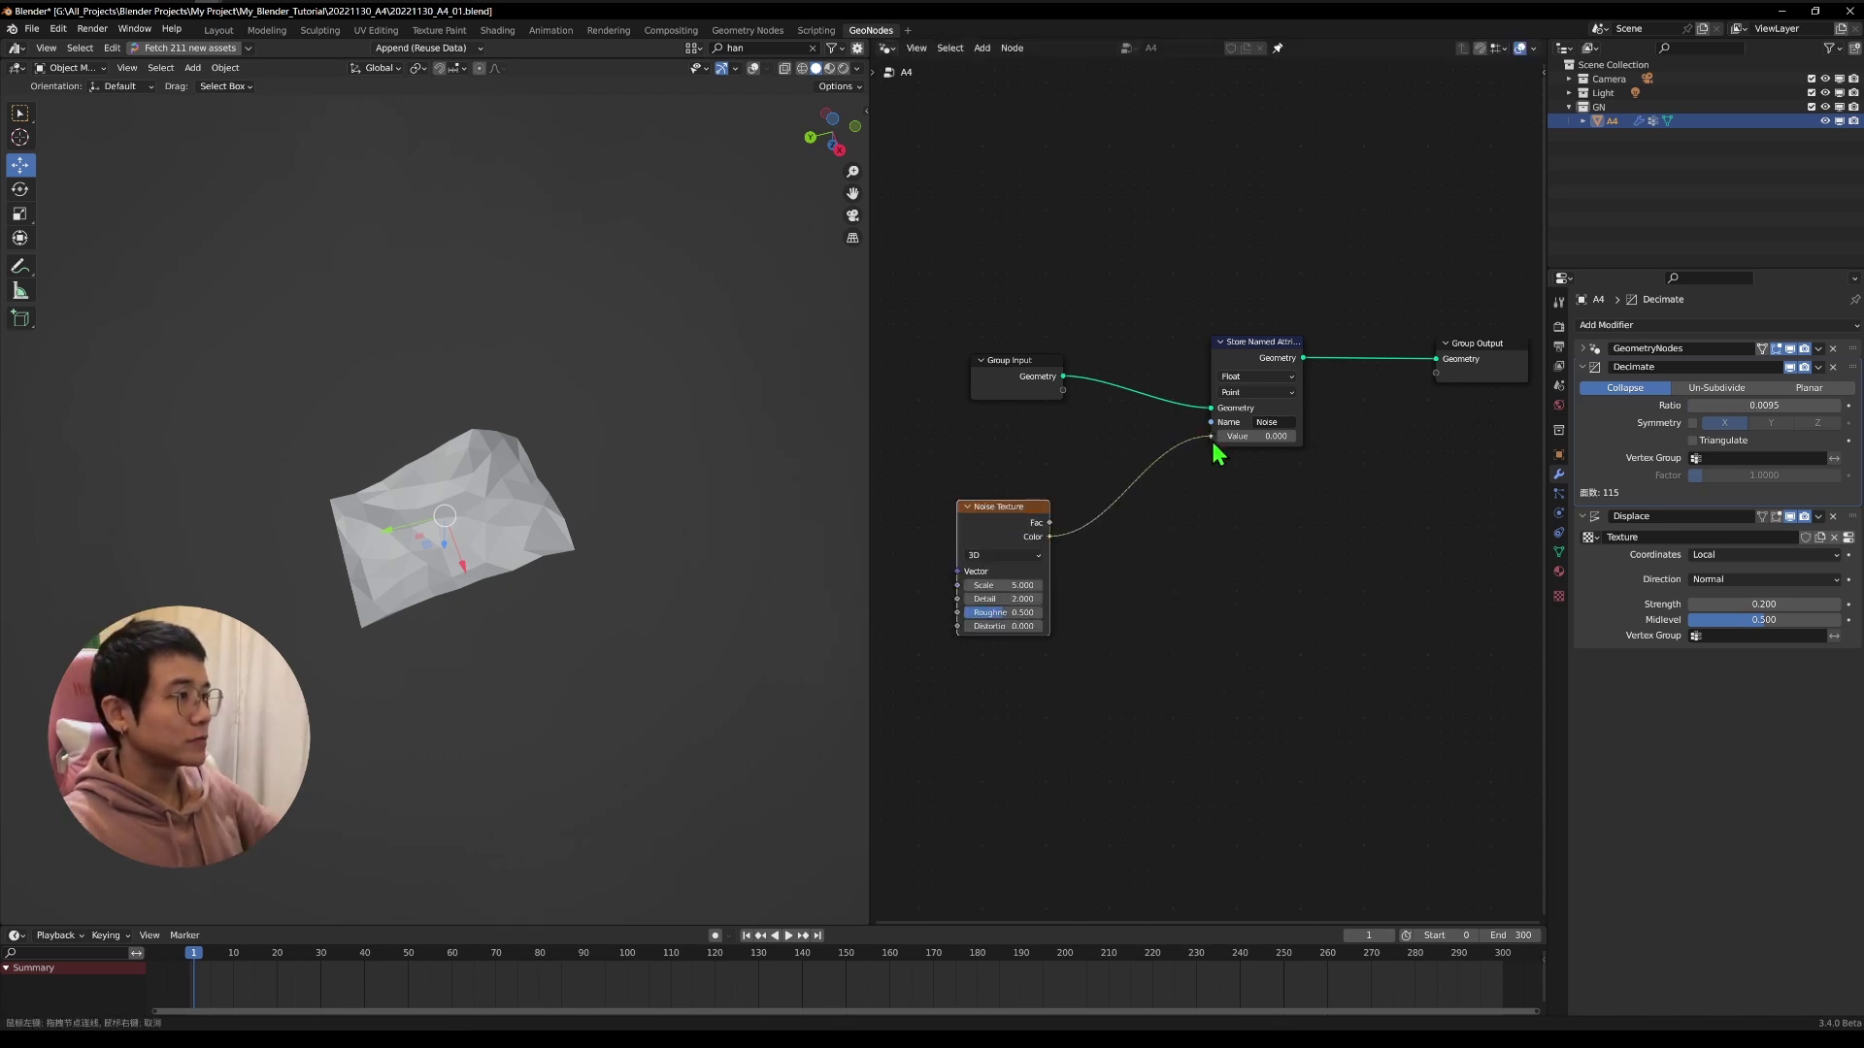
drag(1217, 454, 1214, 439)
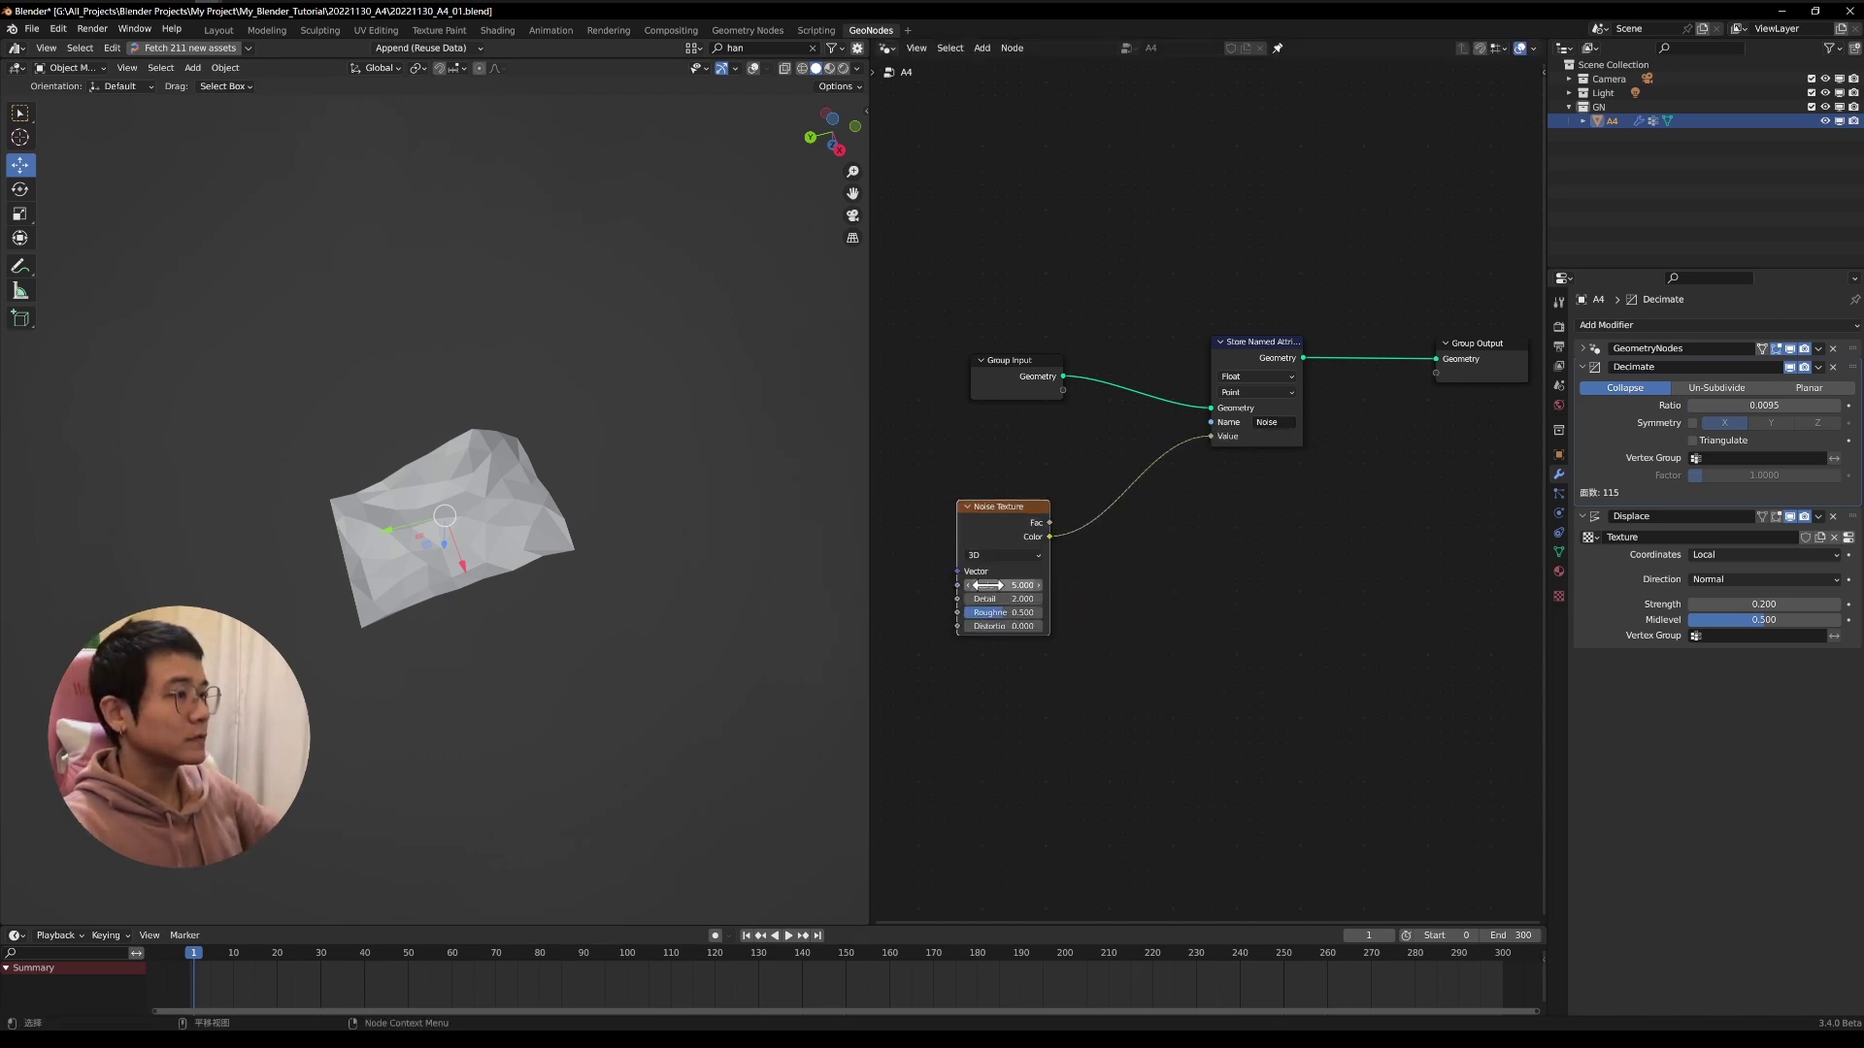
click(1703, 458)
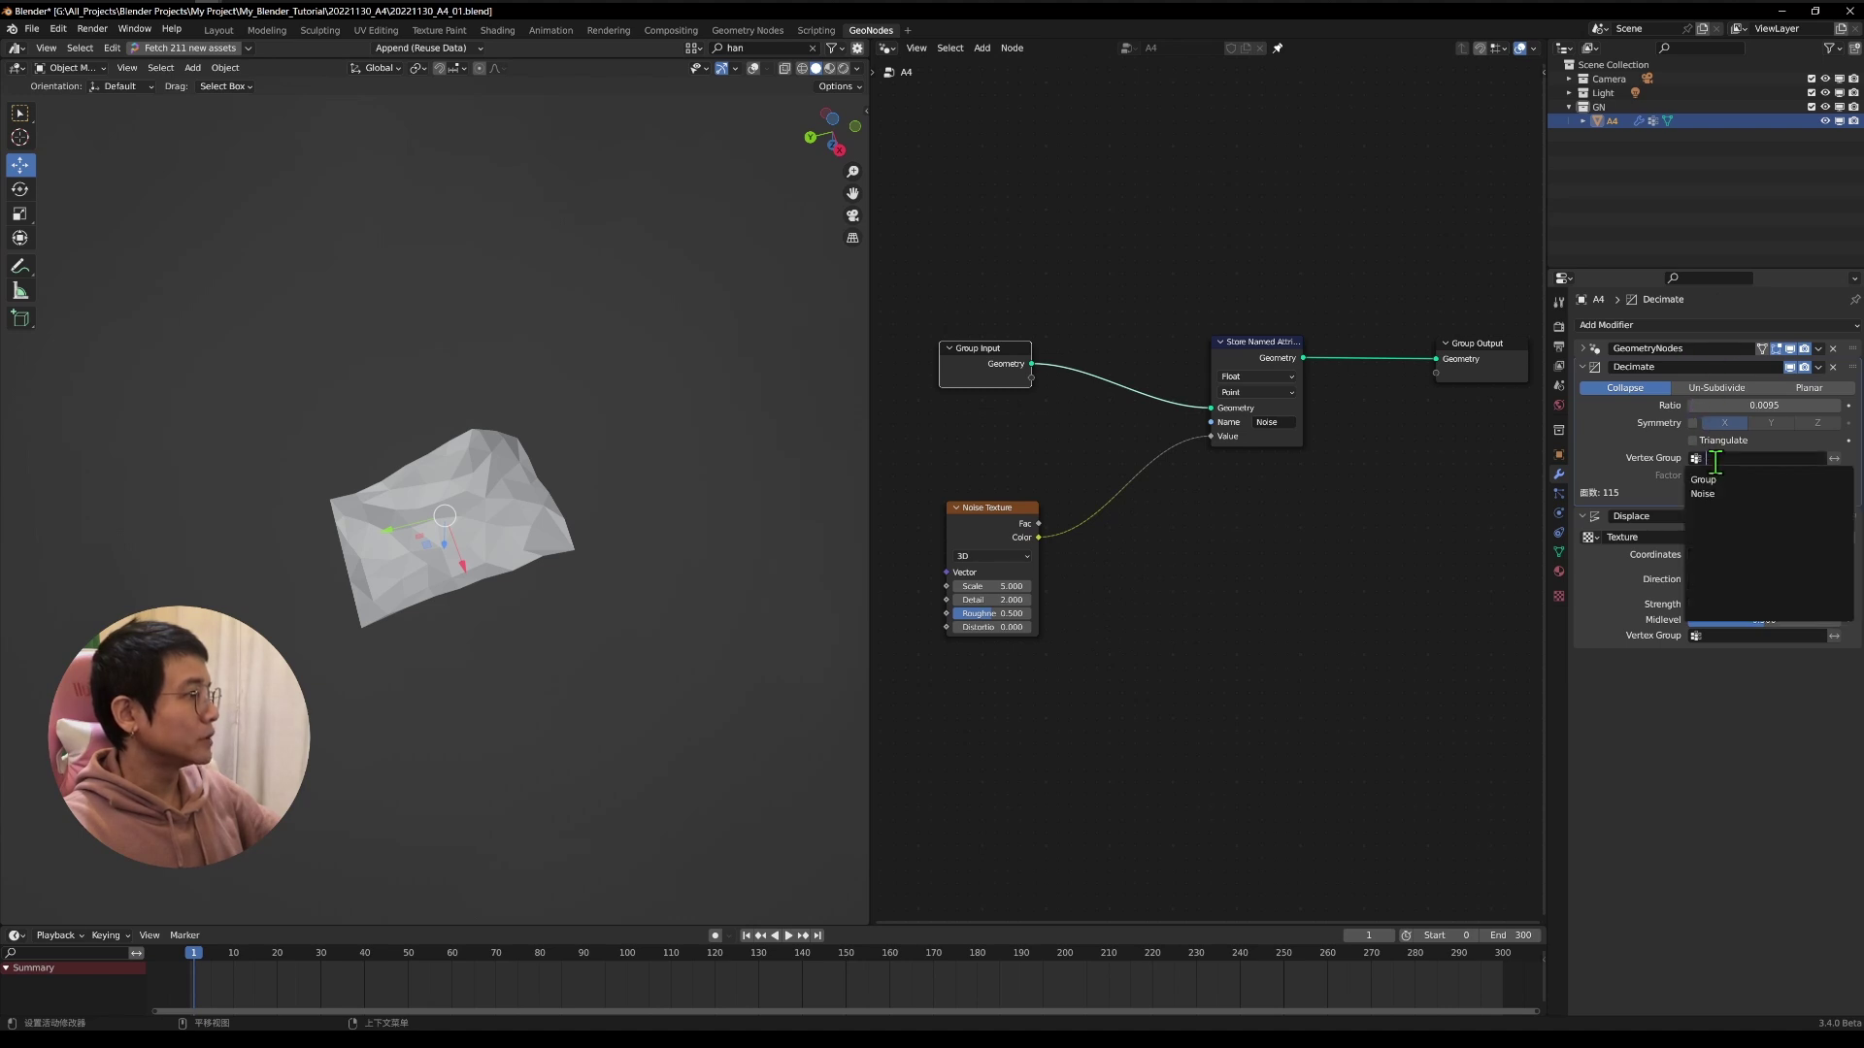
click(1717, 488)
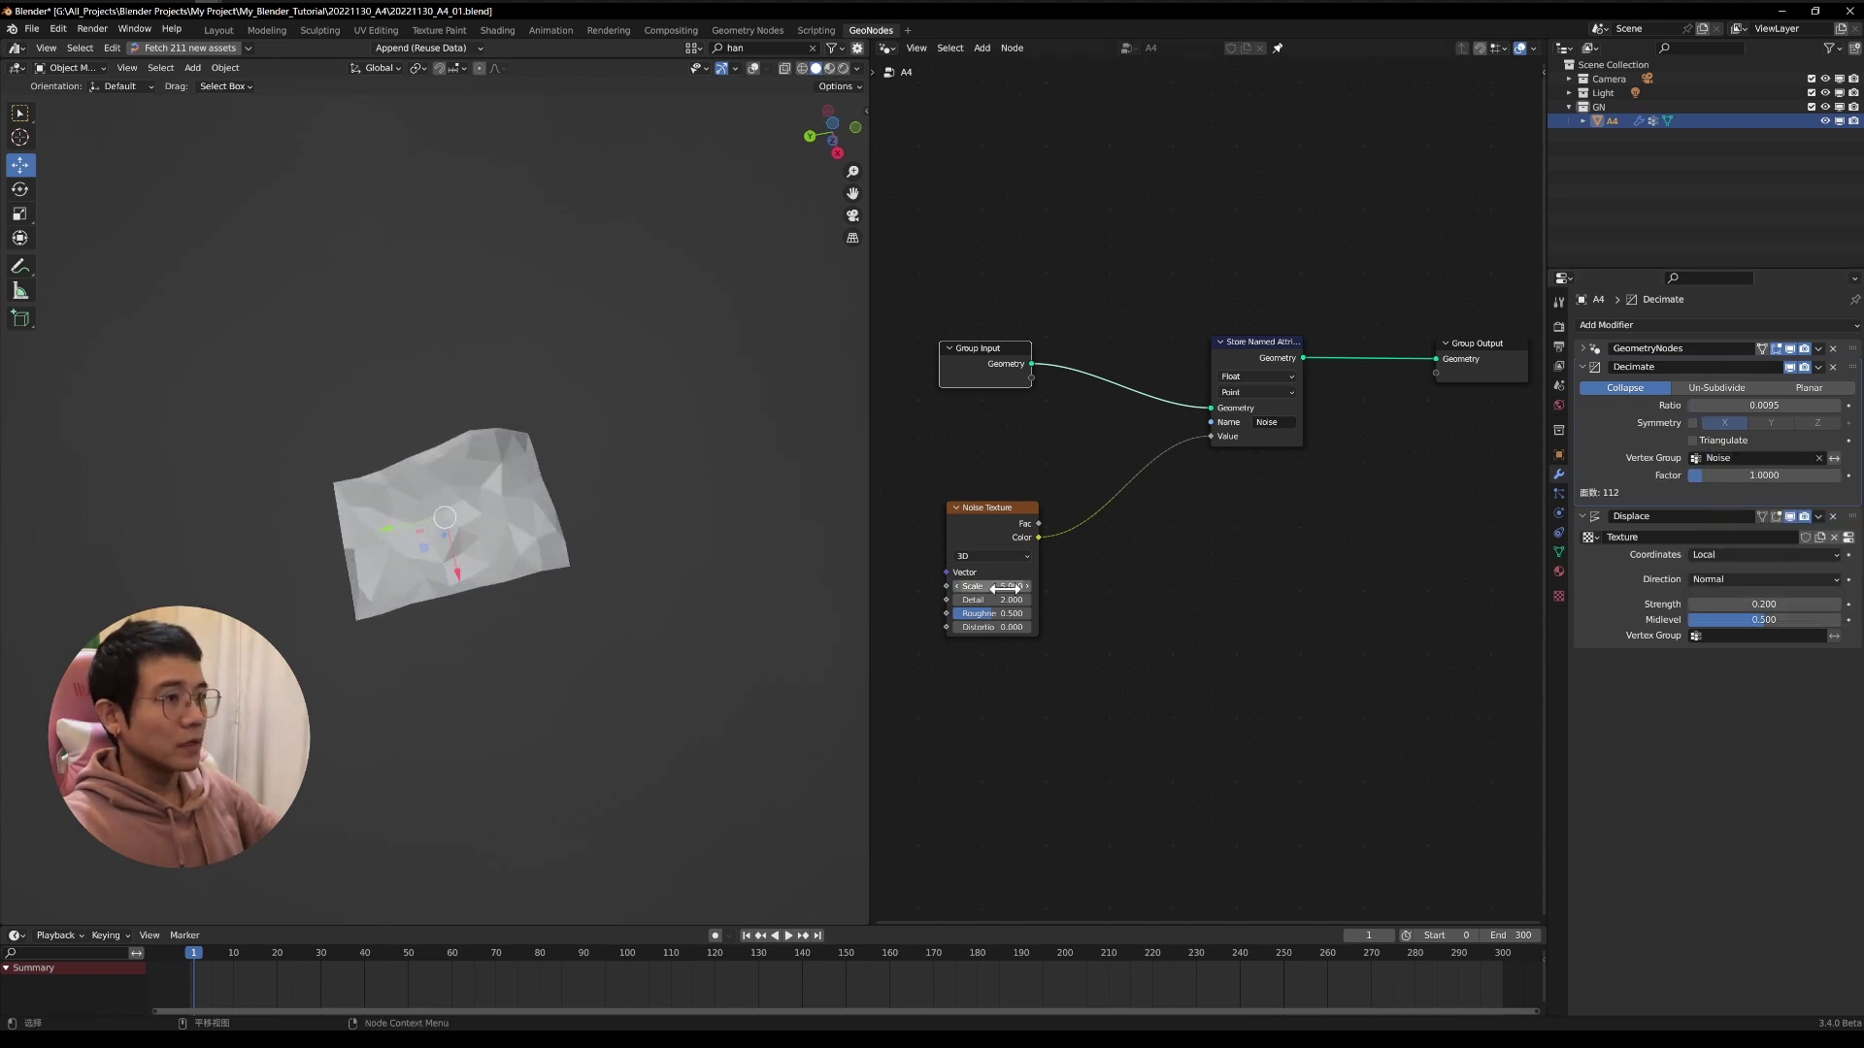
Switch the Noise Texture to 4D and set its W to about 9.3.
click(992, 557)
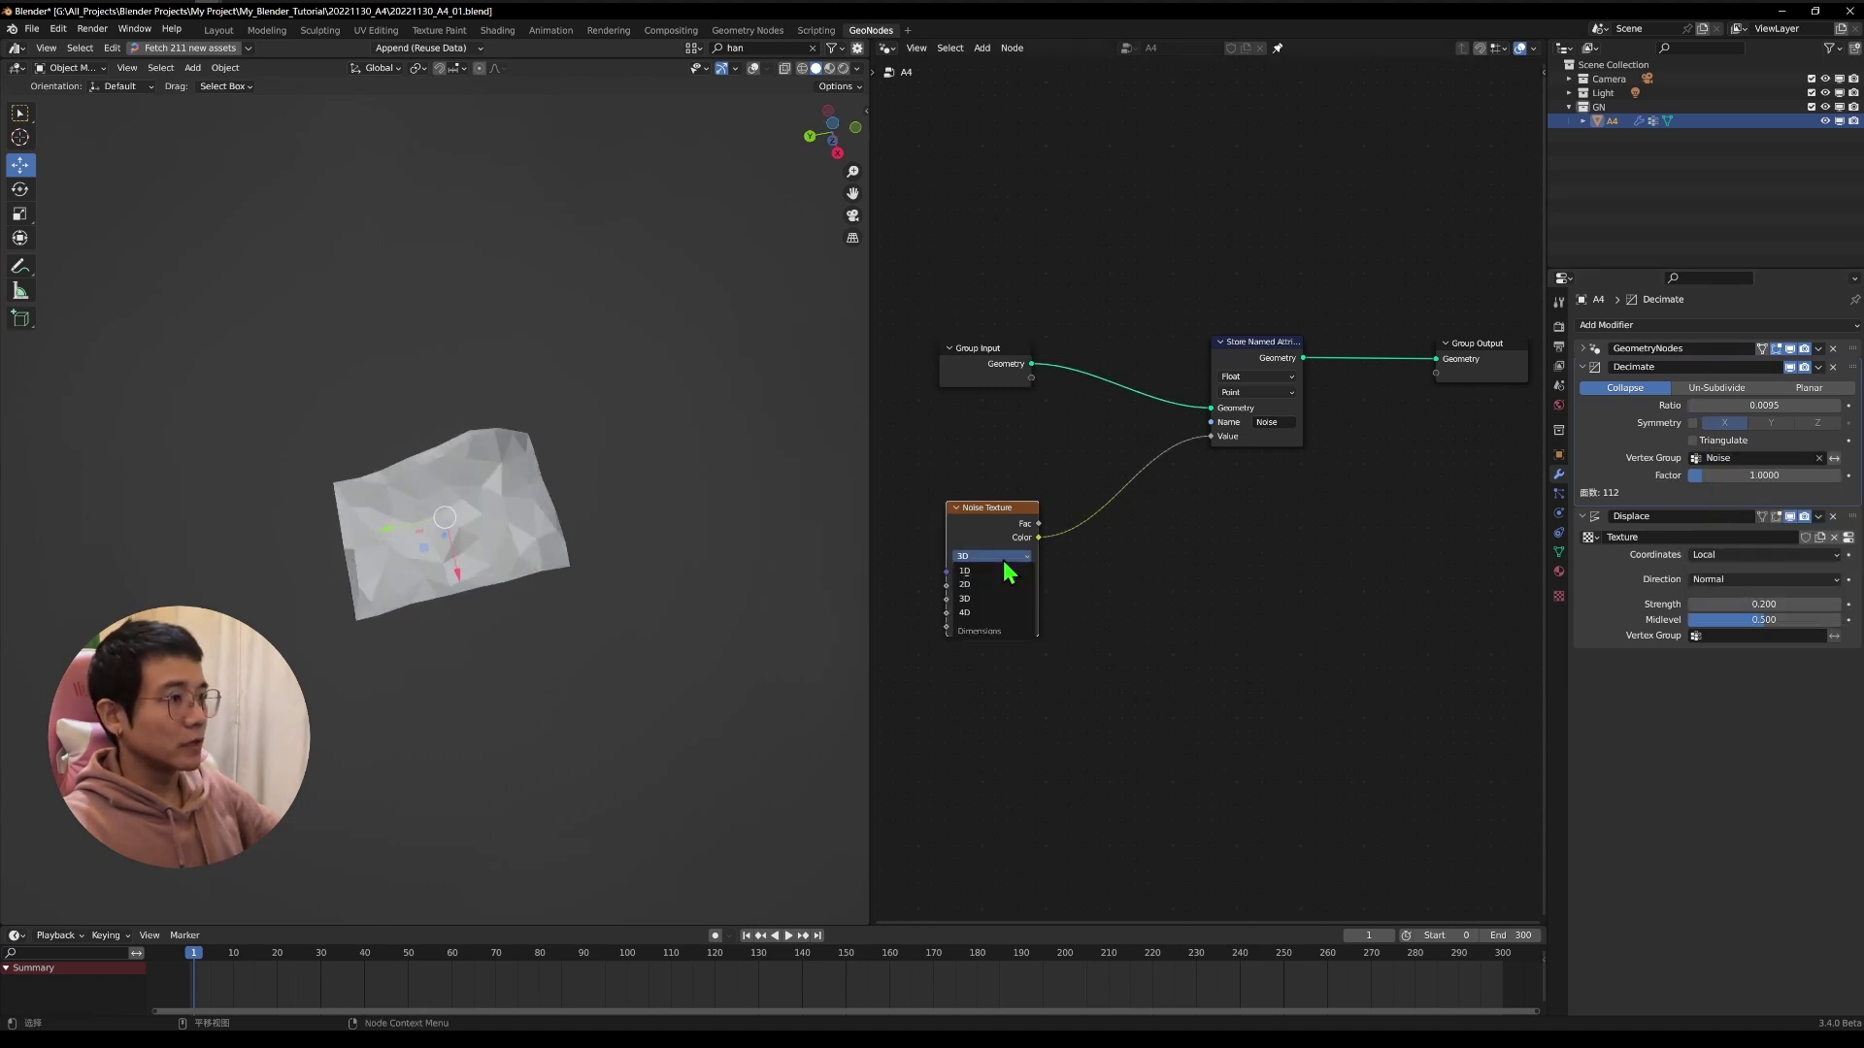
click(989, 614)
mouse_move(986, 586)
mouse_down()
mouse_move(1015, 585)
mouse_move(995, 585)
mouse_up()
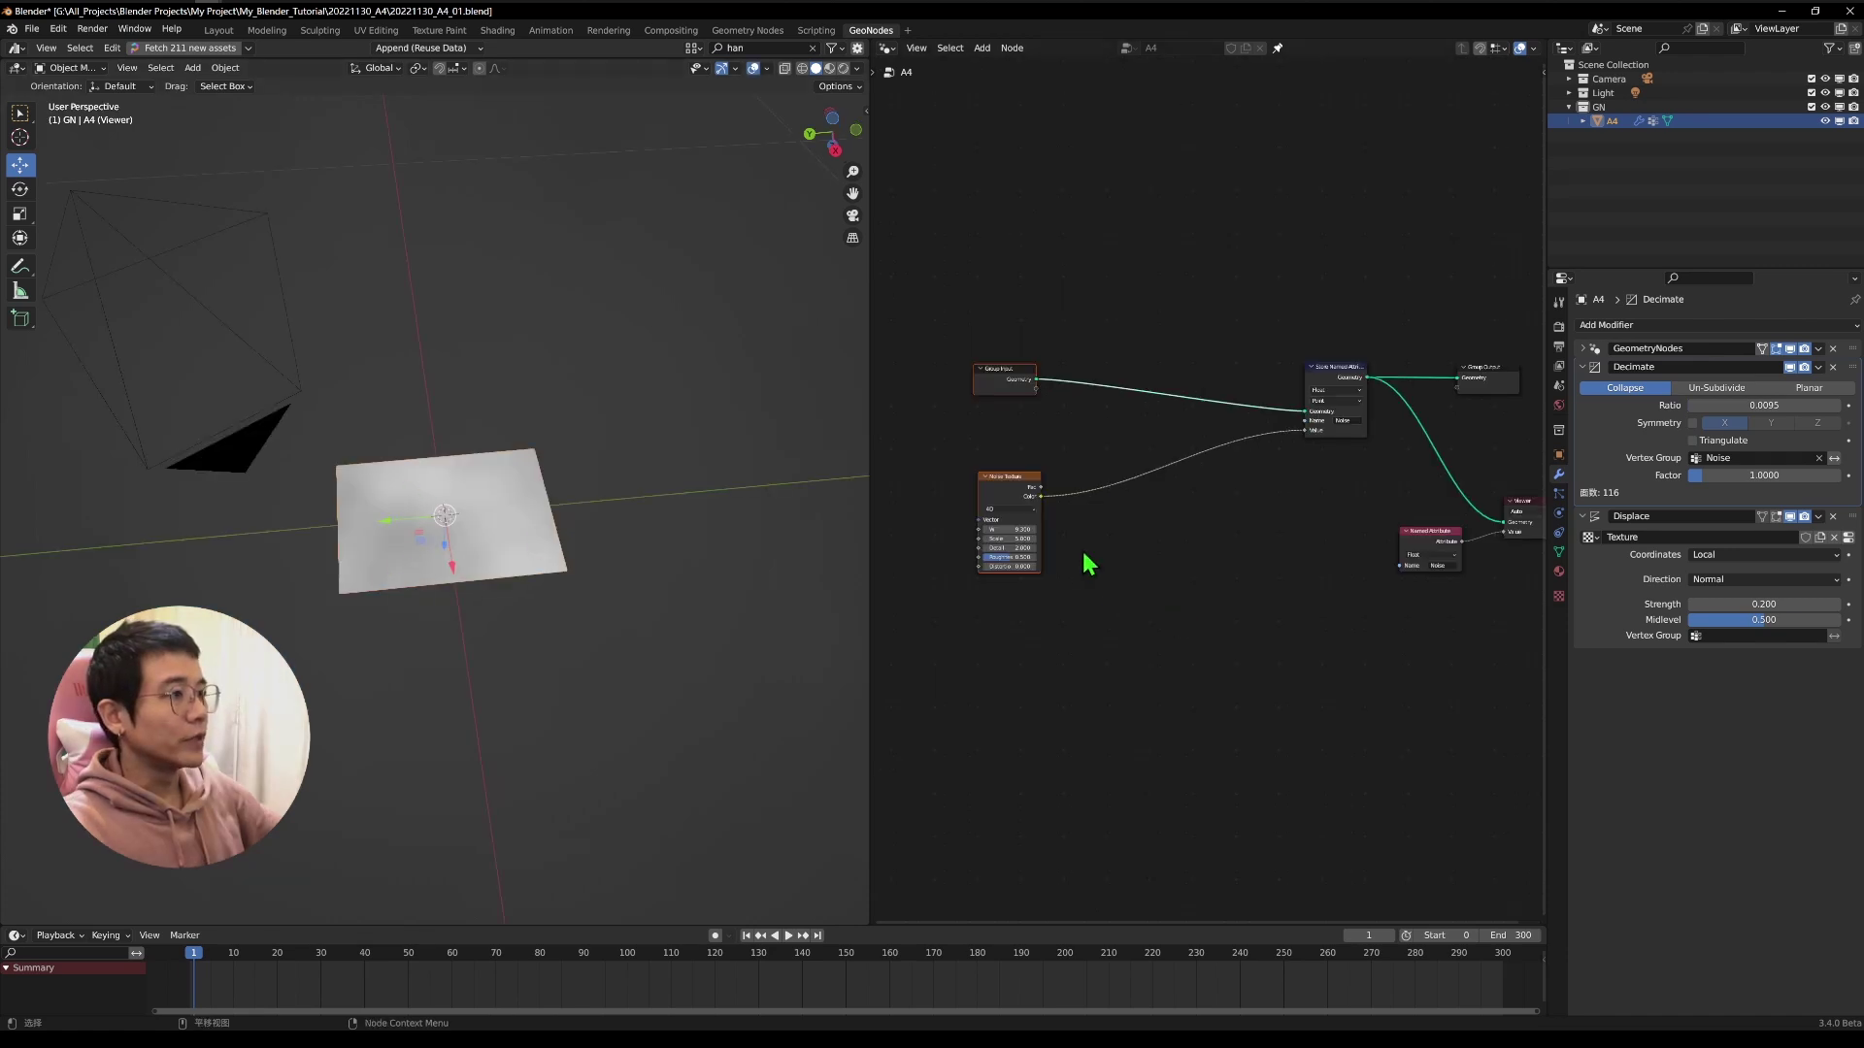
Insert a ColorRamp between the Noise Texture and Store Named Attribute, and move its black stop to about 0.006.
key(shift+a)
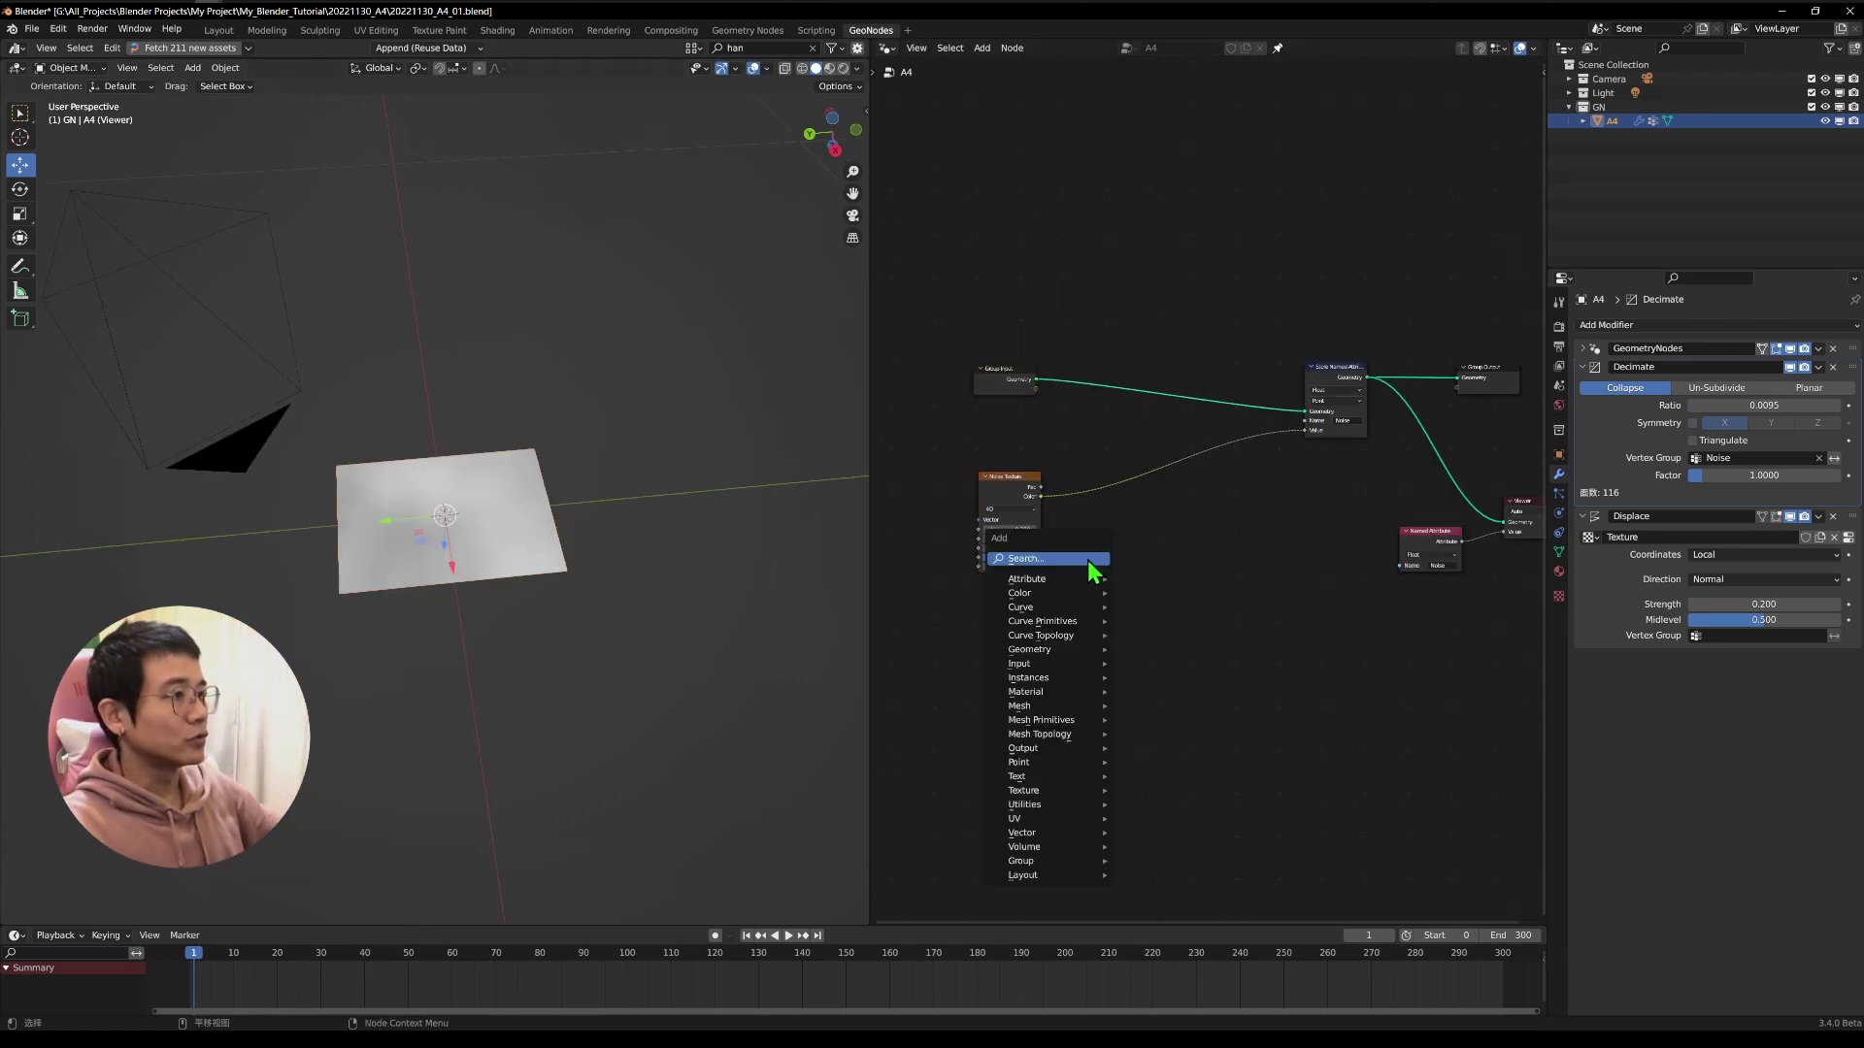
click(1087, 563)
text(ram)
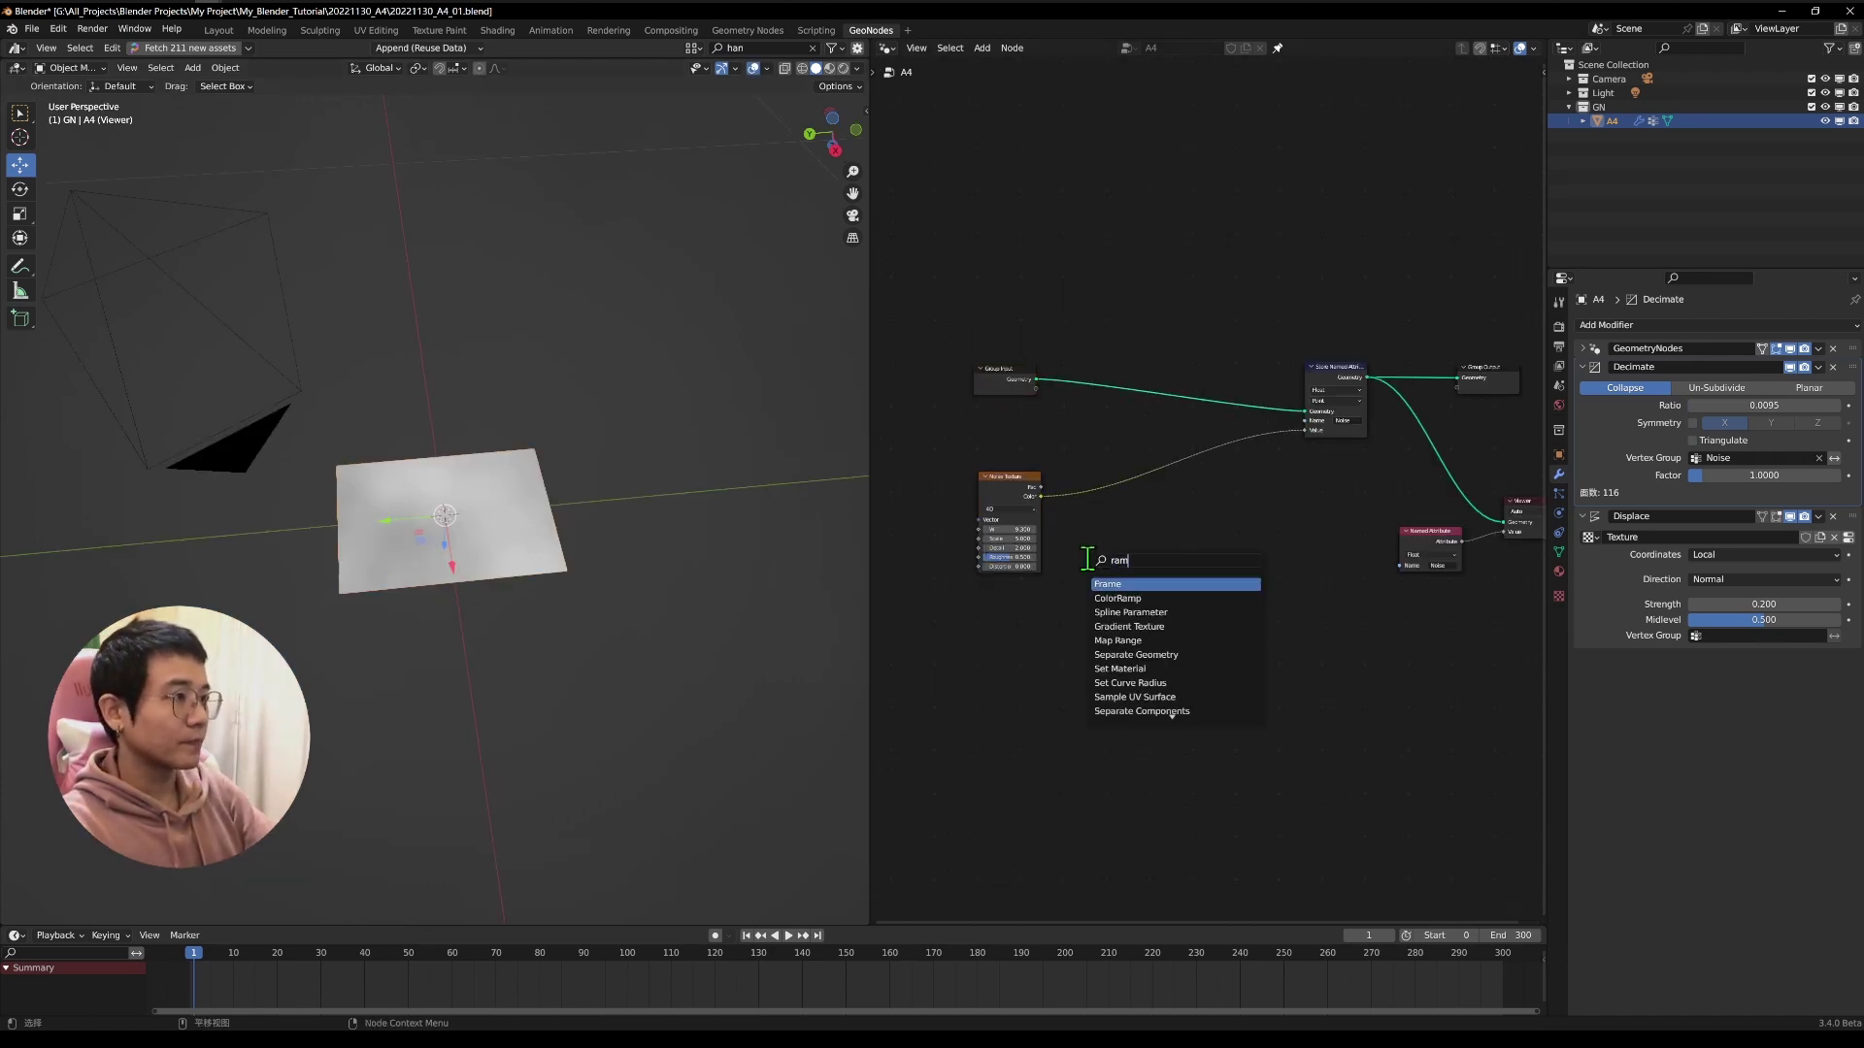
key(Down)
key(Return)
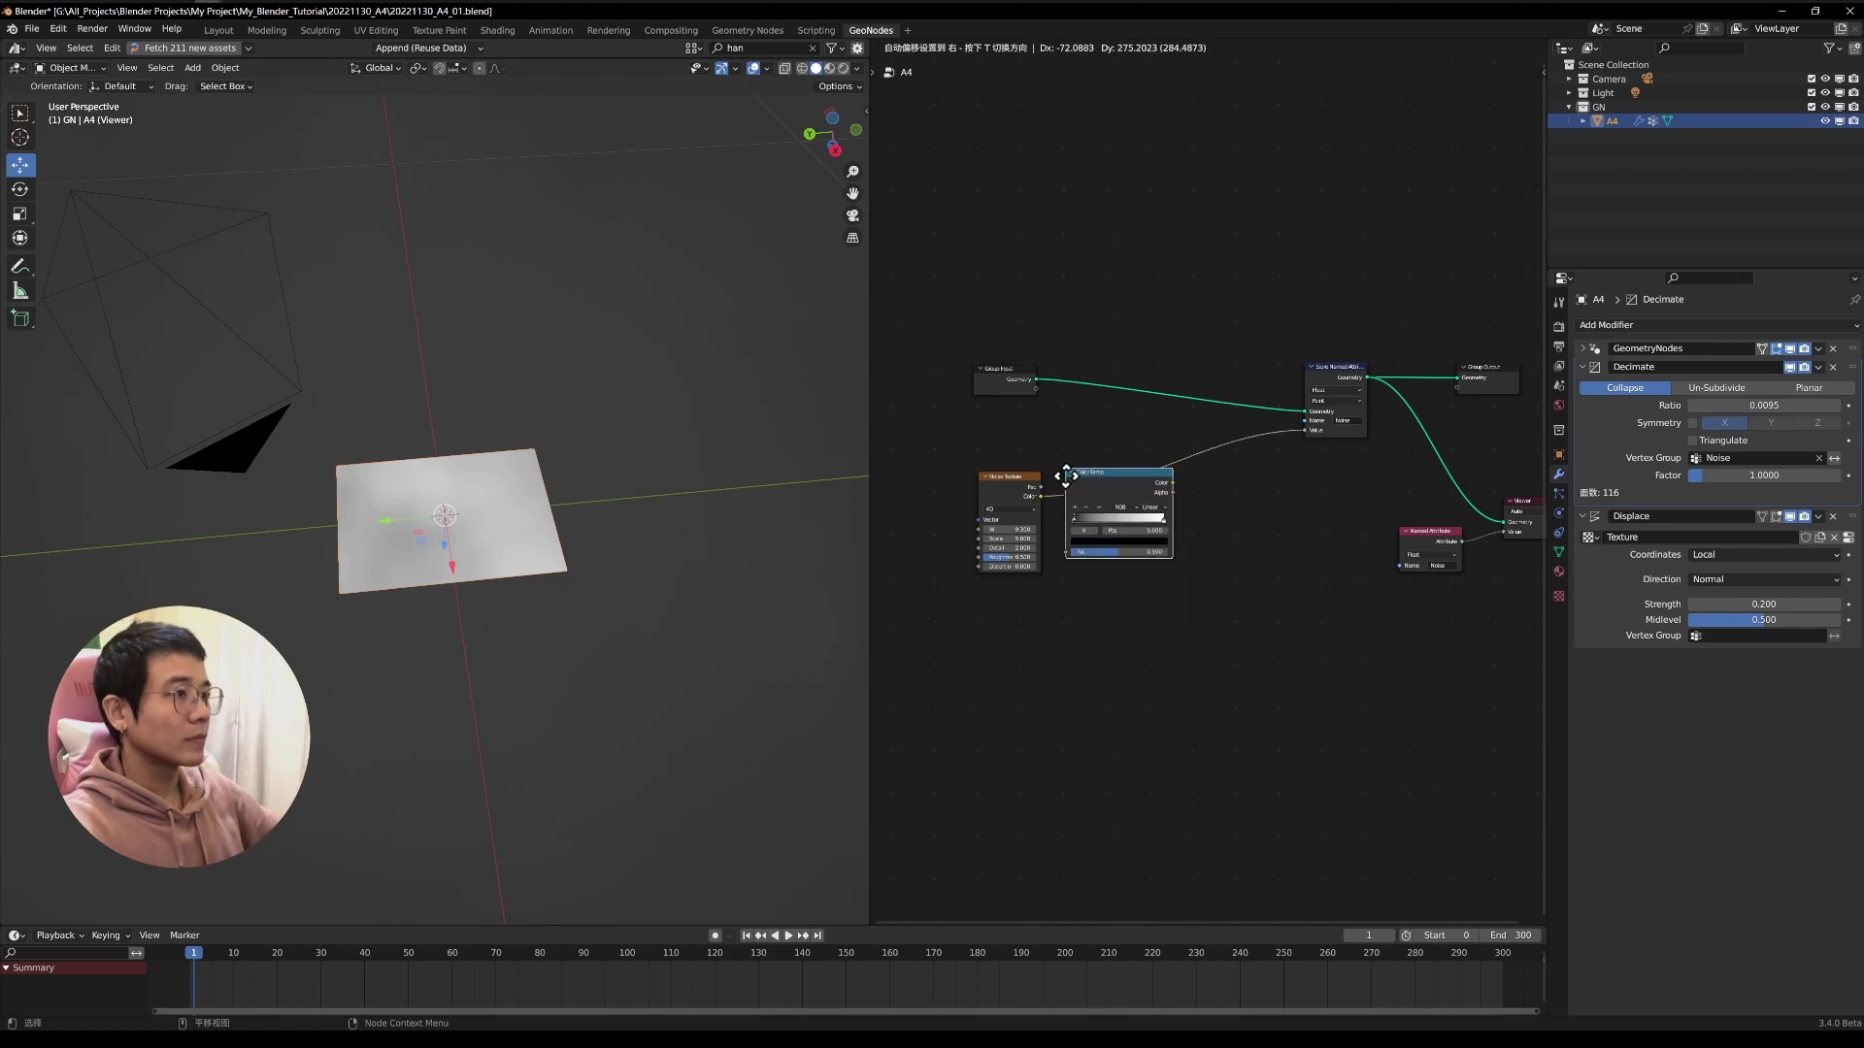
click(1087, 464)
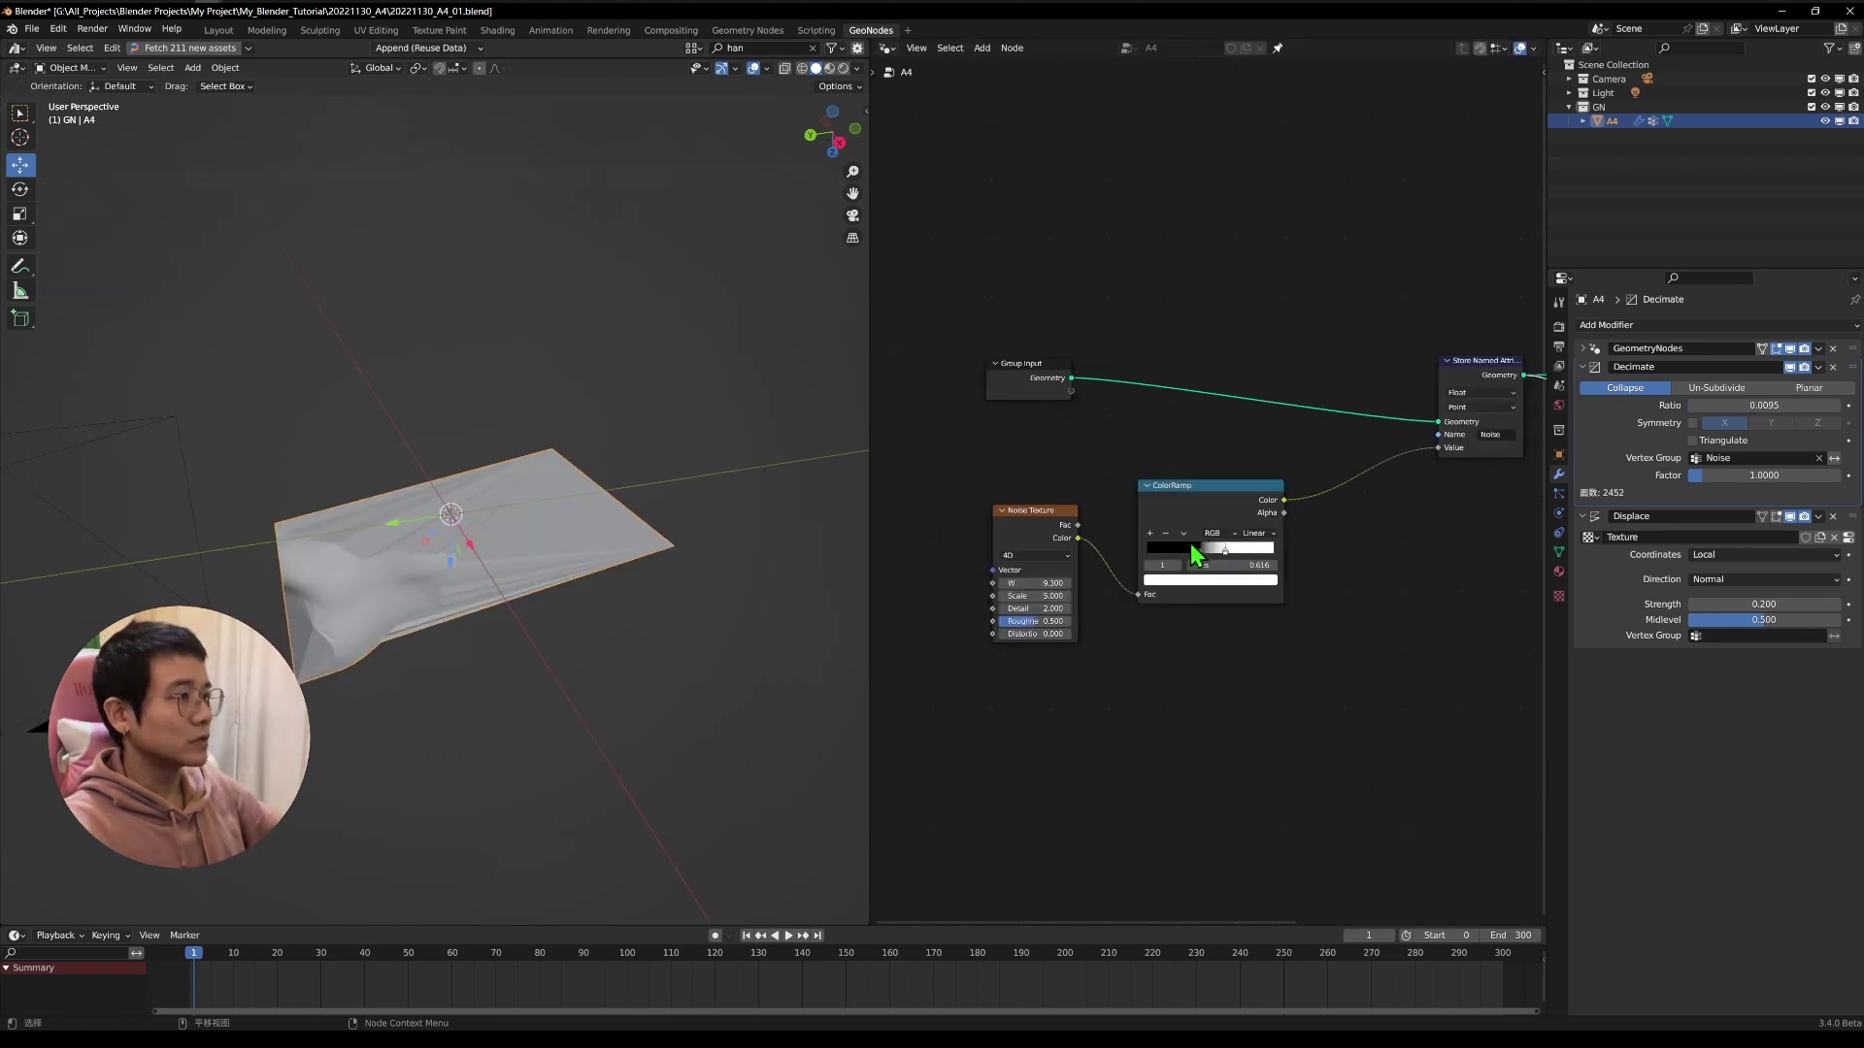
drag(1193, 548, 1138, 573)
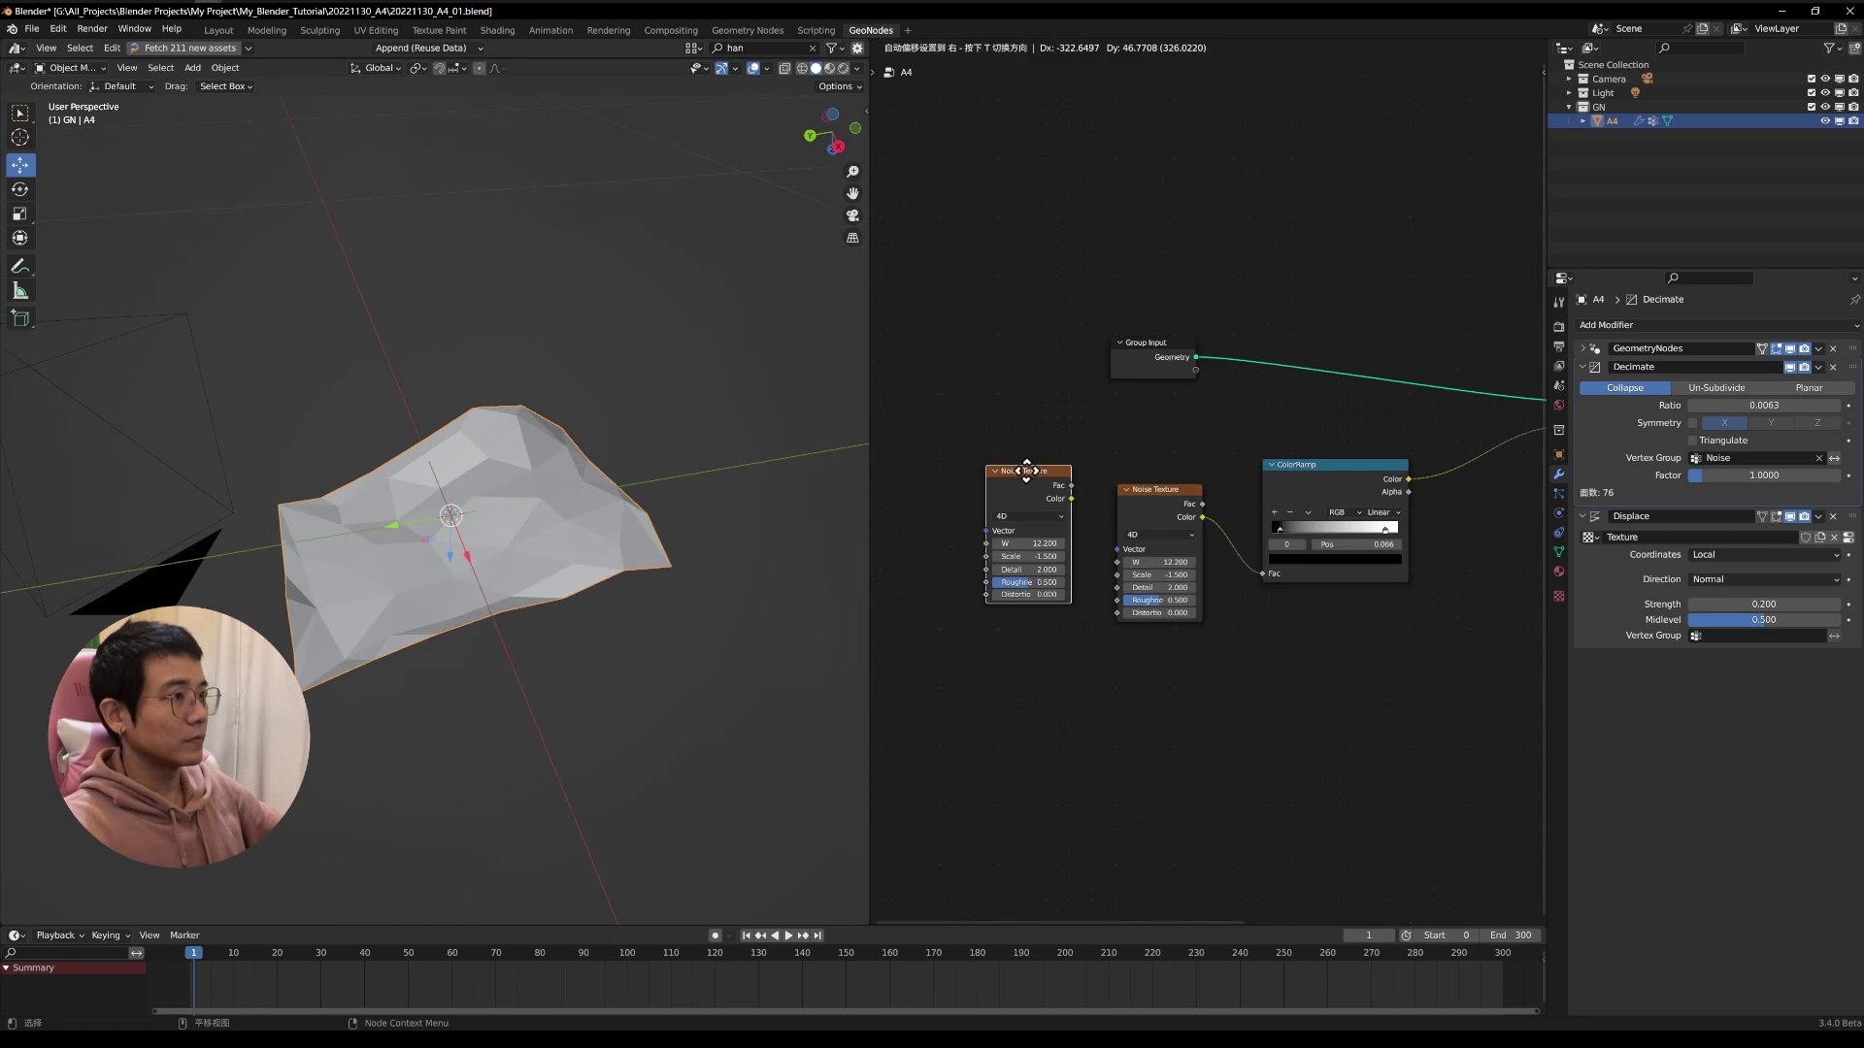
Duplicate the Noise Texture node and feed the copy's Color into the original Noise Texture's Vector input.
drag(1029, 468, 1161, 490)
key(shift+d)
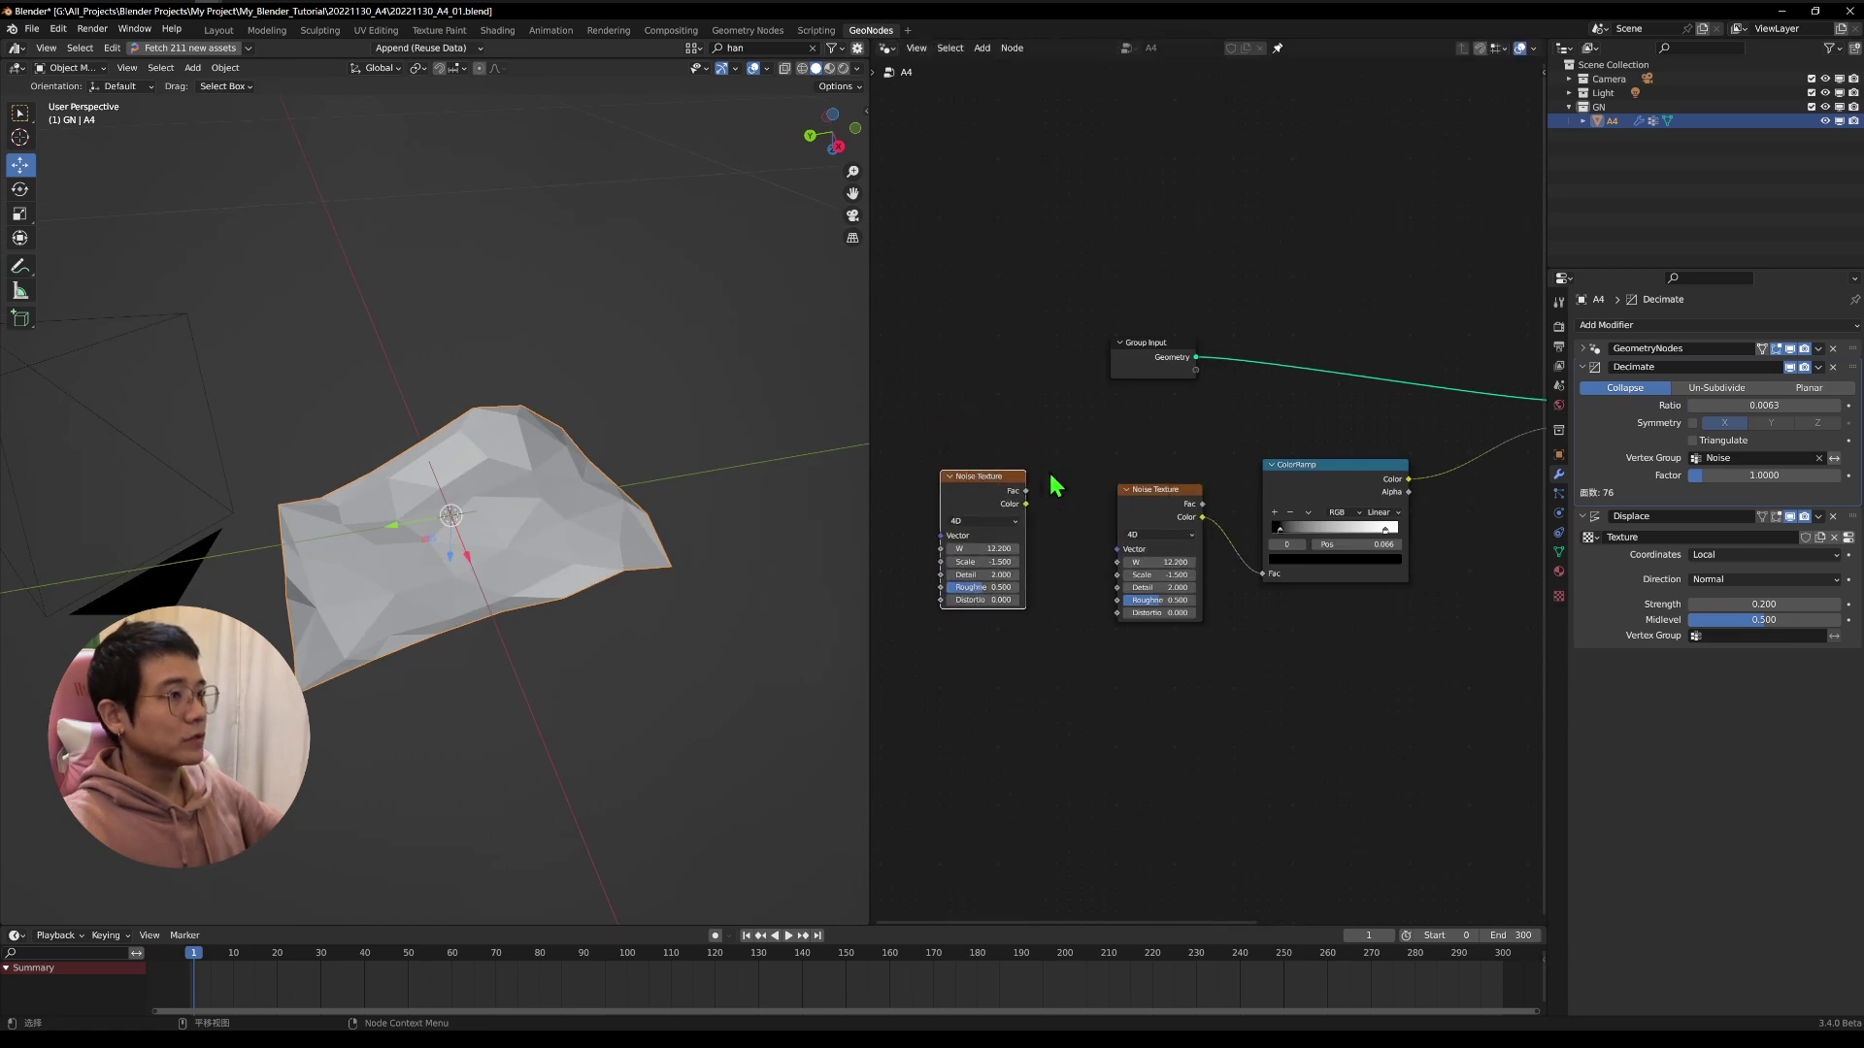
drag(1025, 505, 1126, 558)
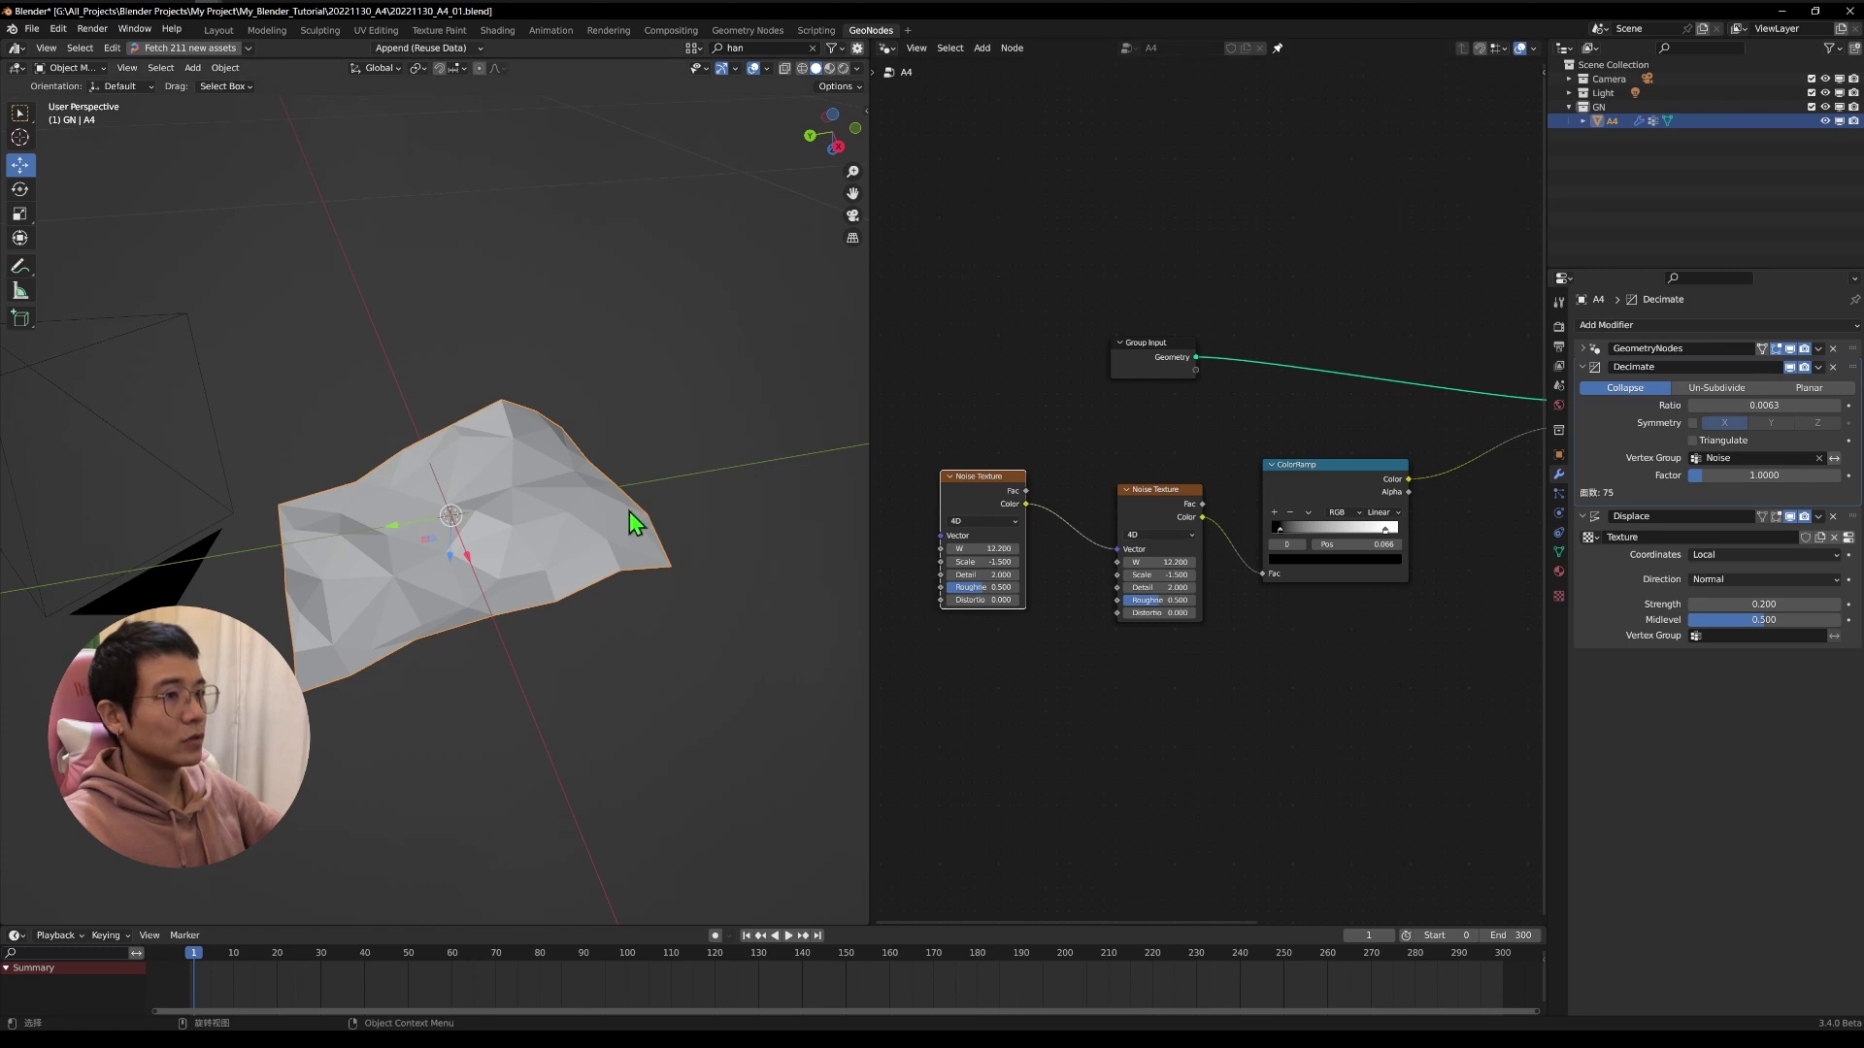
Add a Named Attribute node for Noise below and beyond the Store Named Attribute node.
scroll(1388, 500, down, 2)
middle_drag(1398, 498, 1209, 463)
middle_drag(1325, 481, 1117, 462)
click(1456, 470)
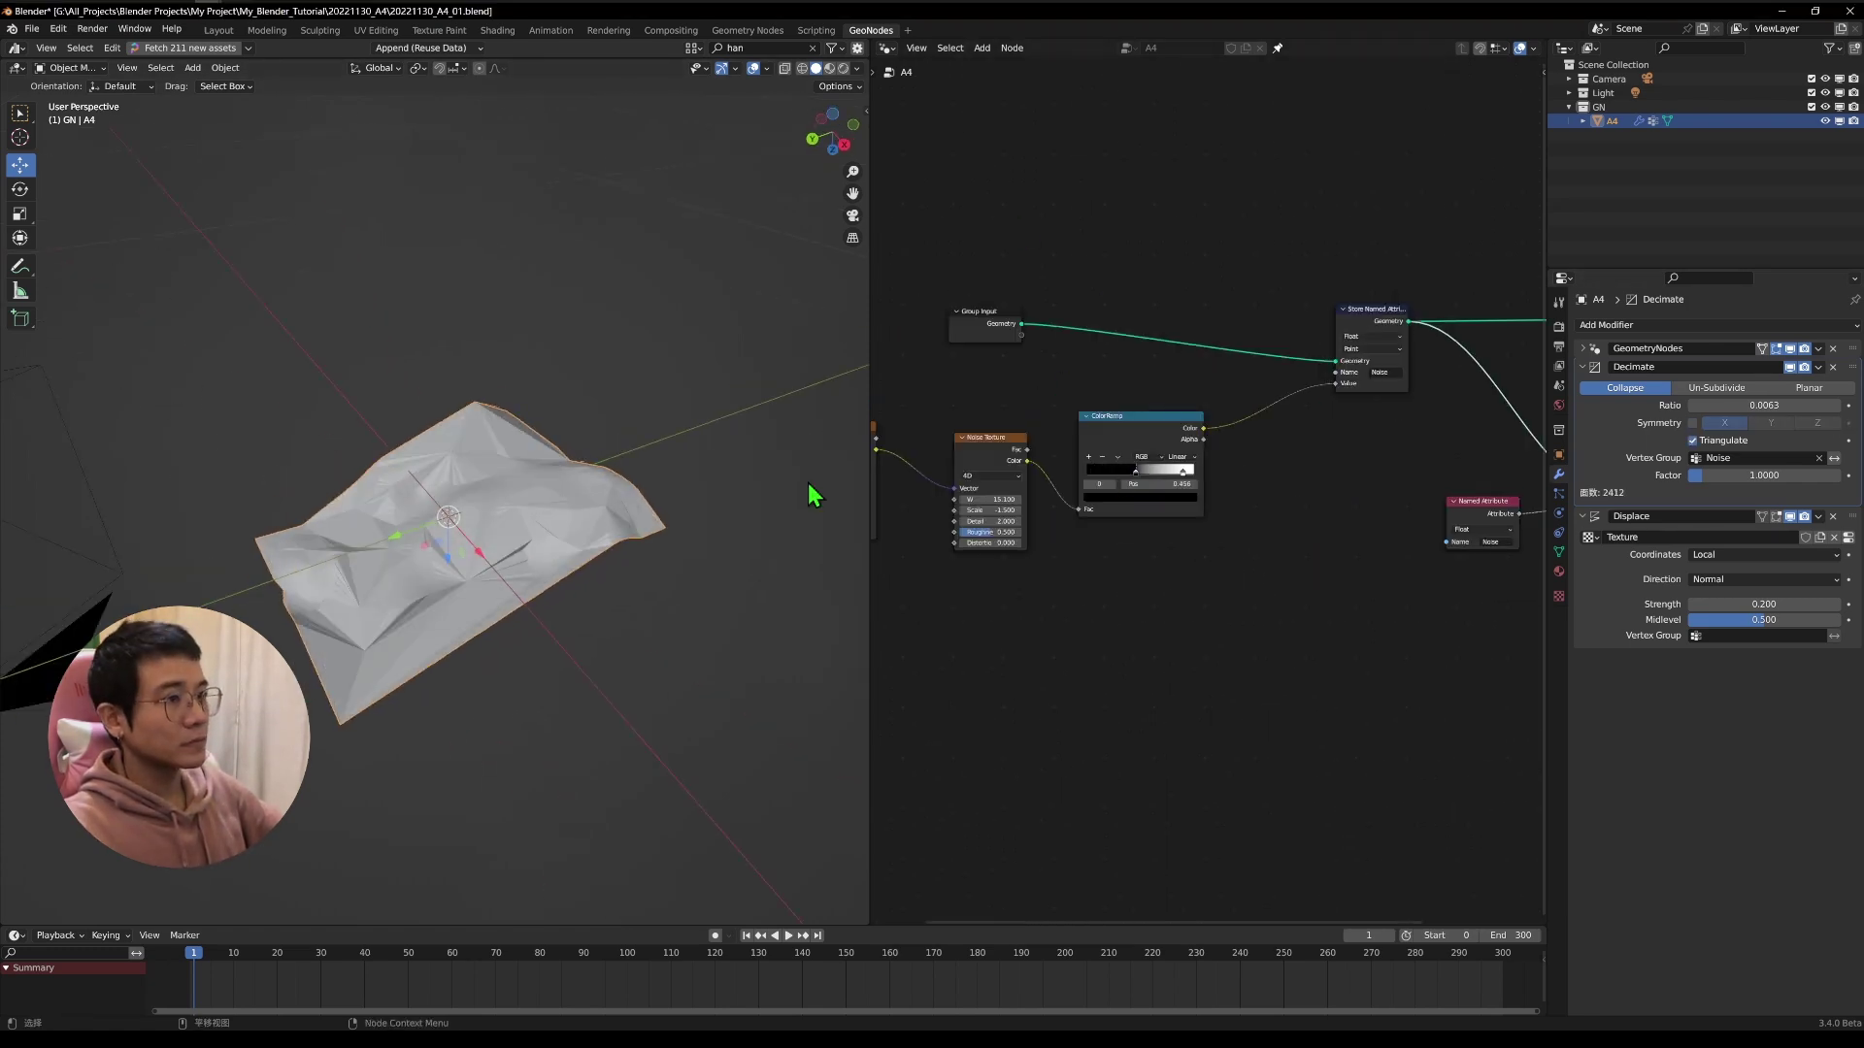
Examine the paper's triangle distribution in the viewport from directly above and up close.
scroll(812, 491, up, 5)
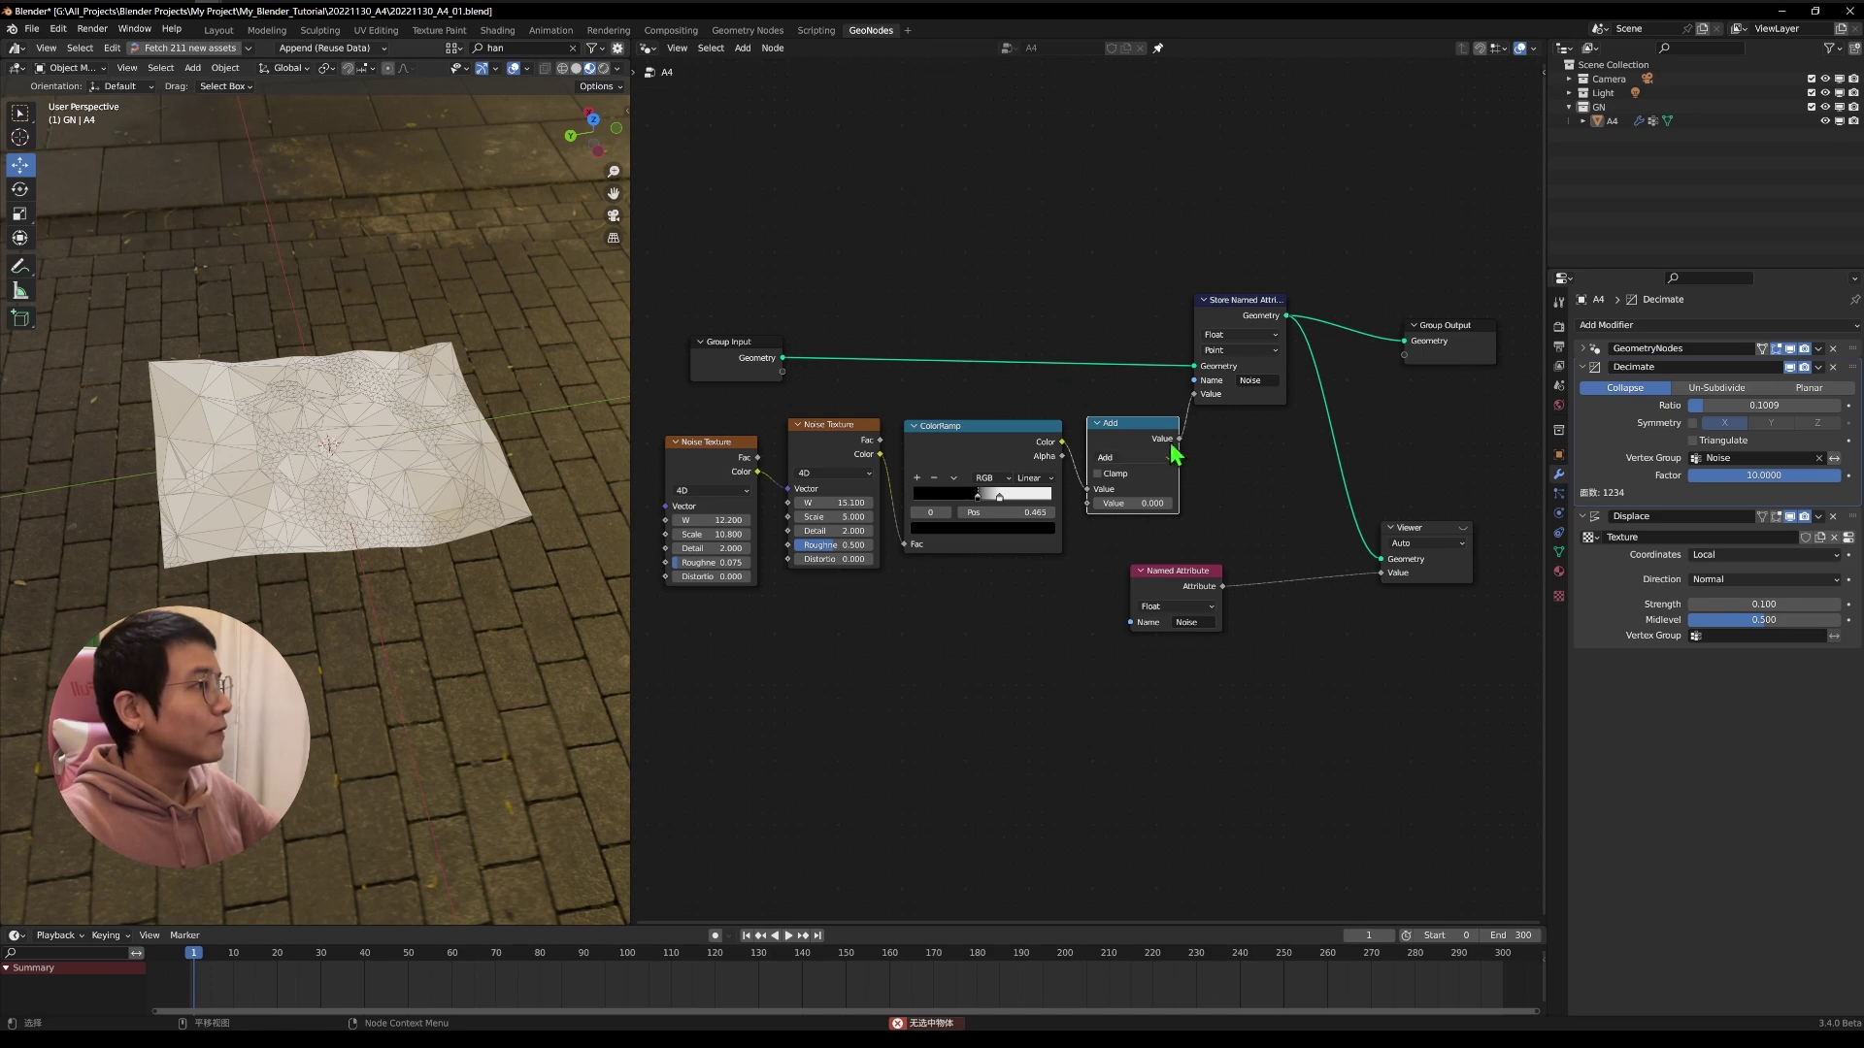
middle_drag(351, 524, 357, 582)
middle_drag(354, 492, 399, 587)
key(shift+grave)
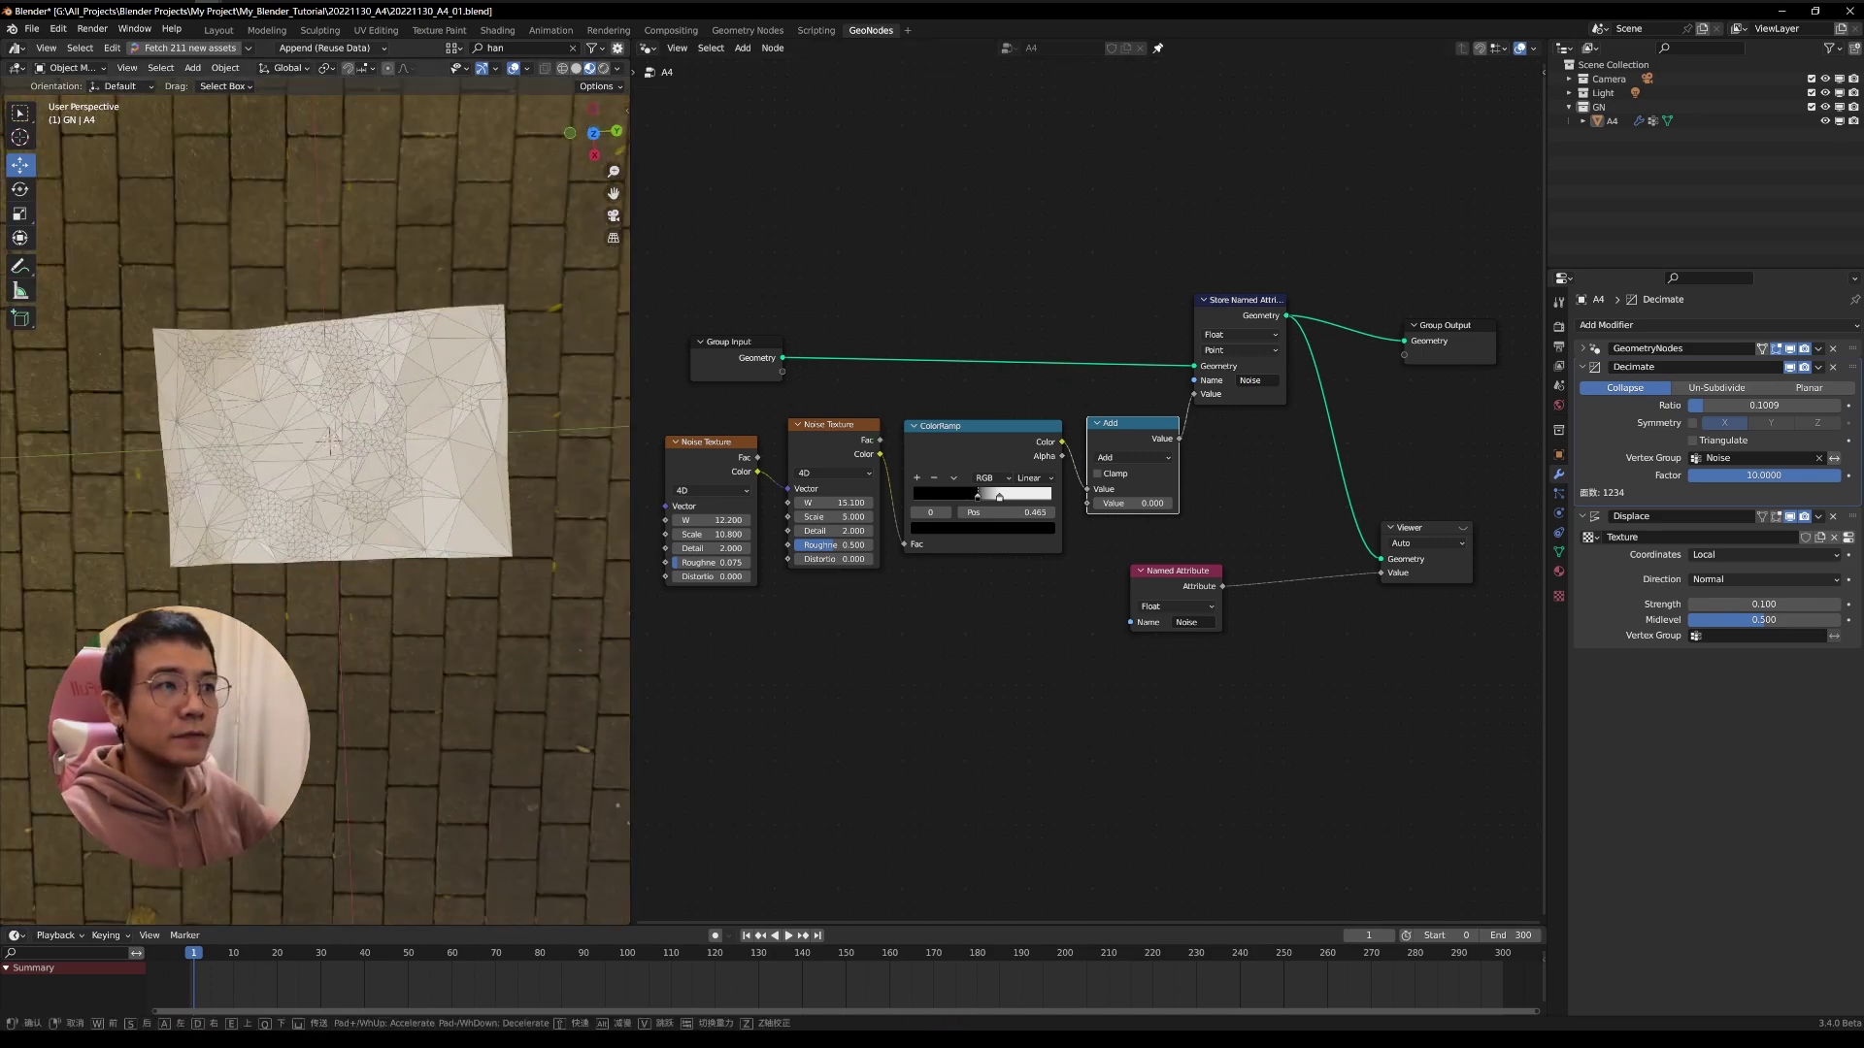
key(w)
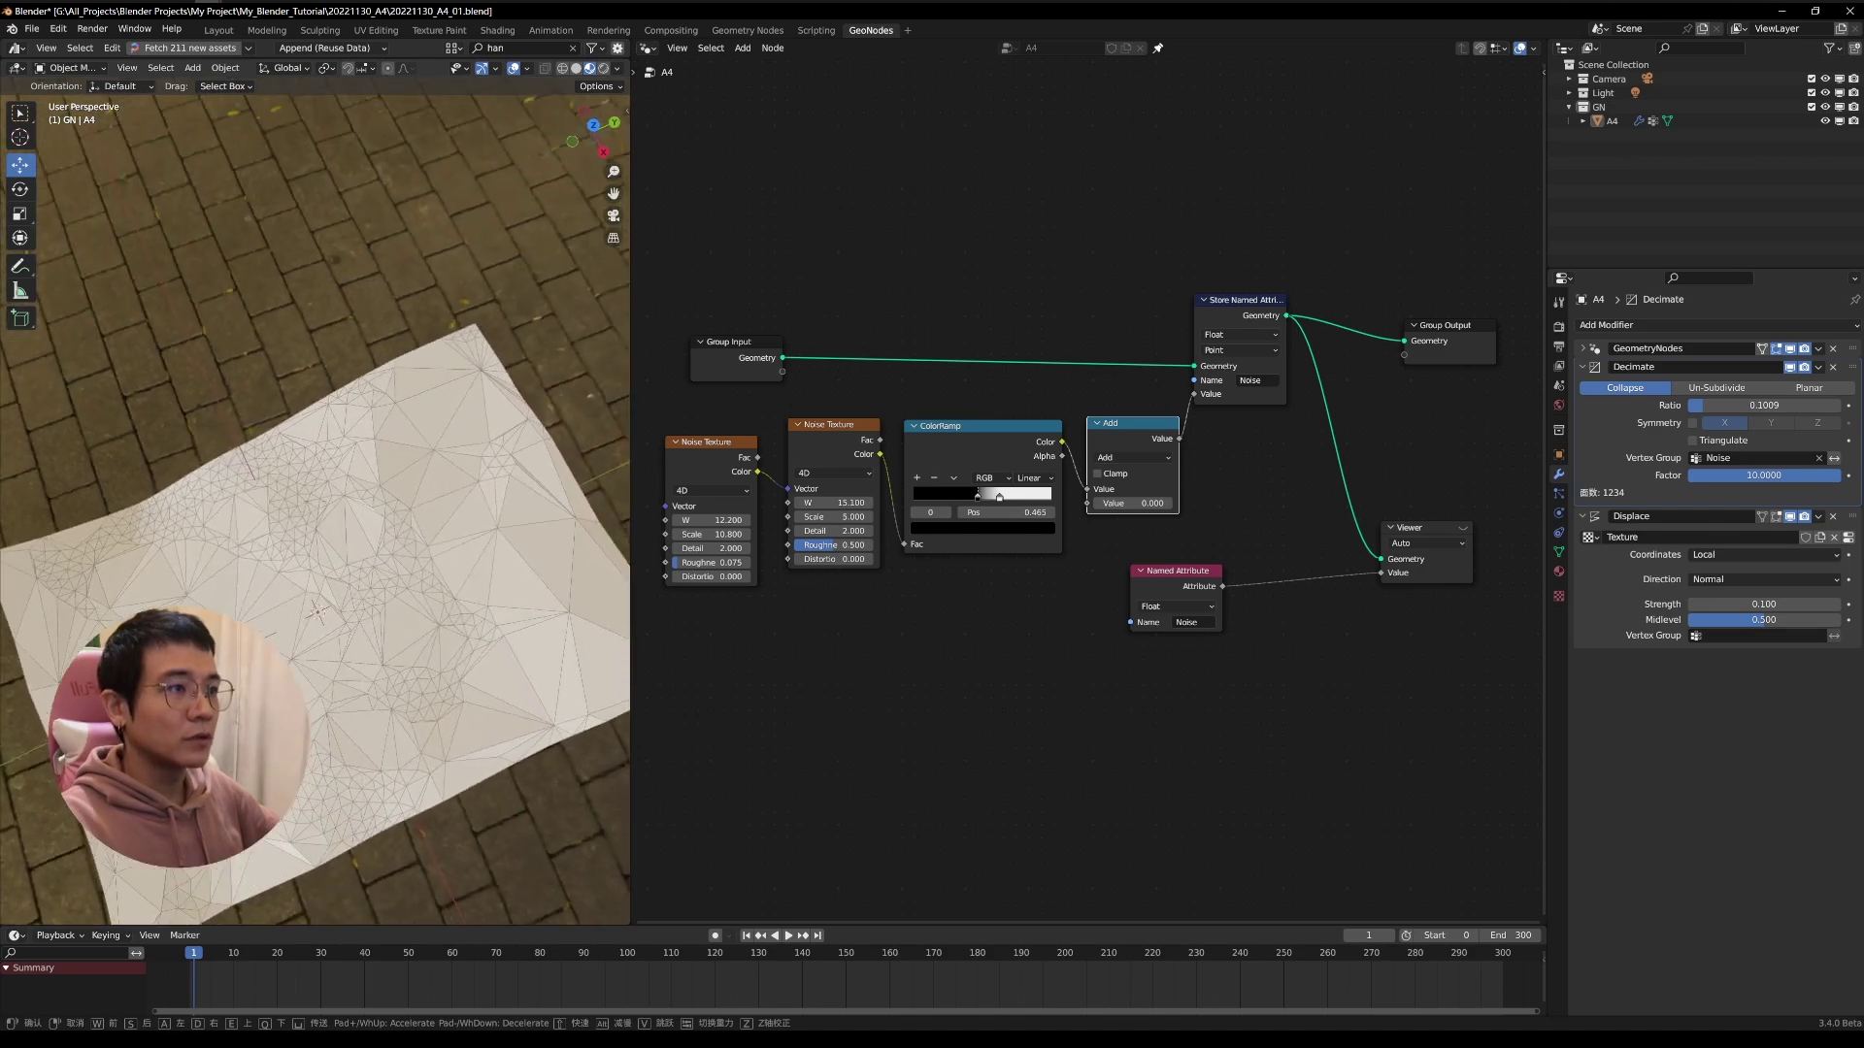
click(445, 582)
middle_drag(446, 583, 406, 649)
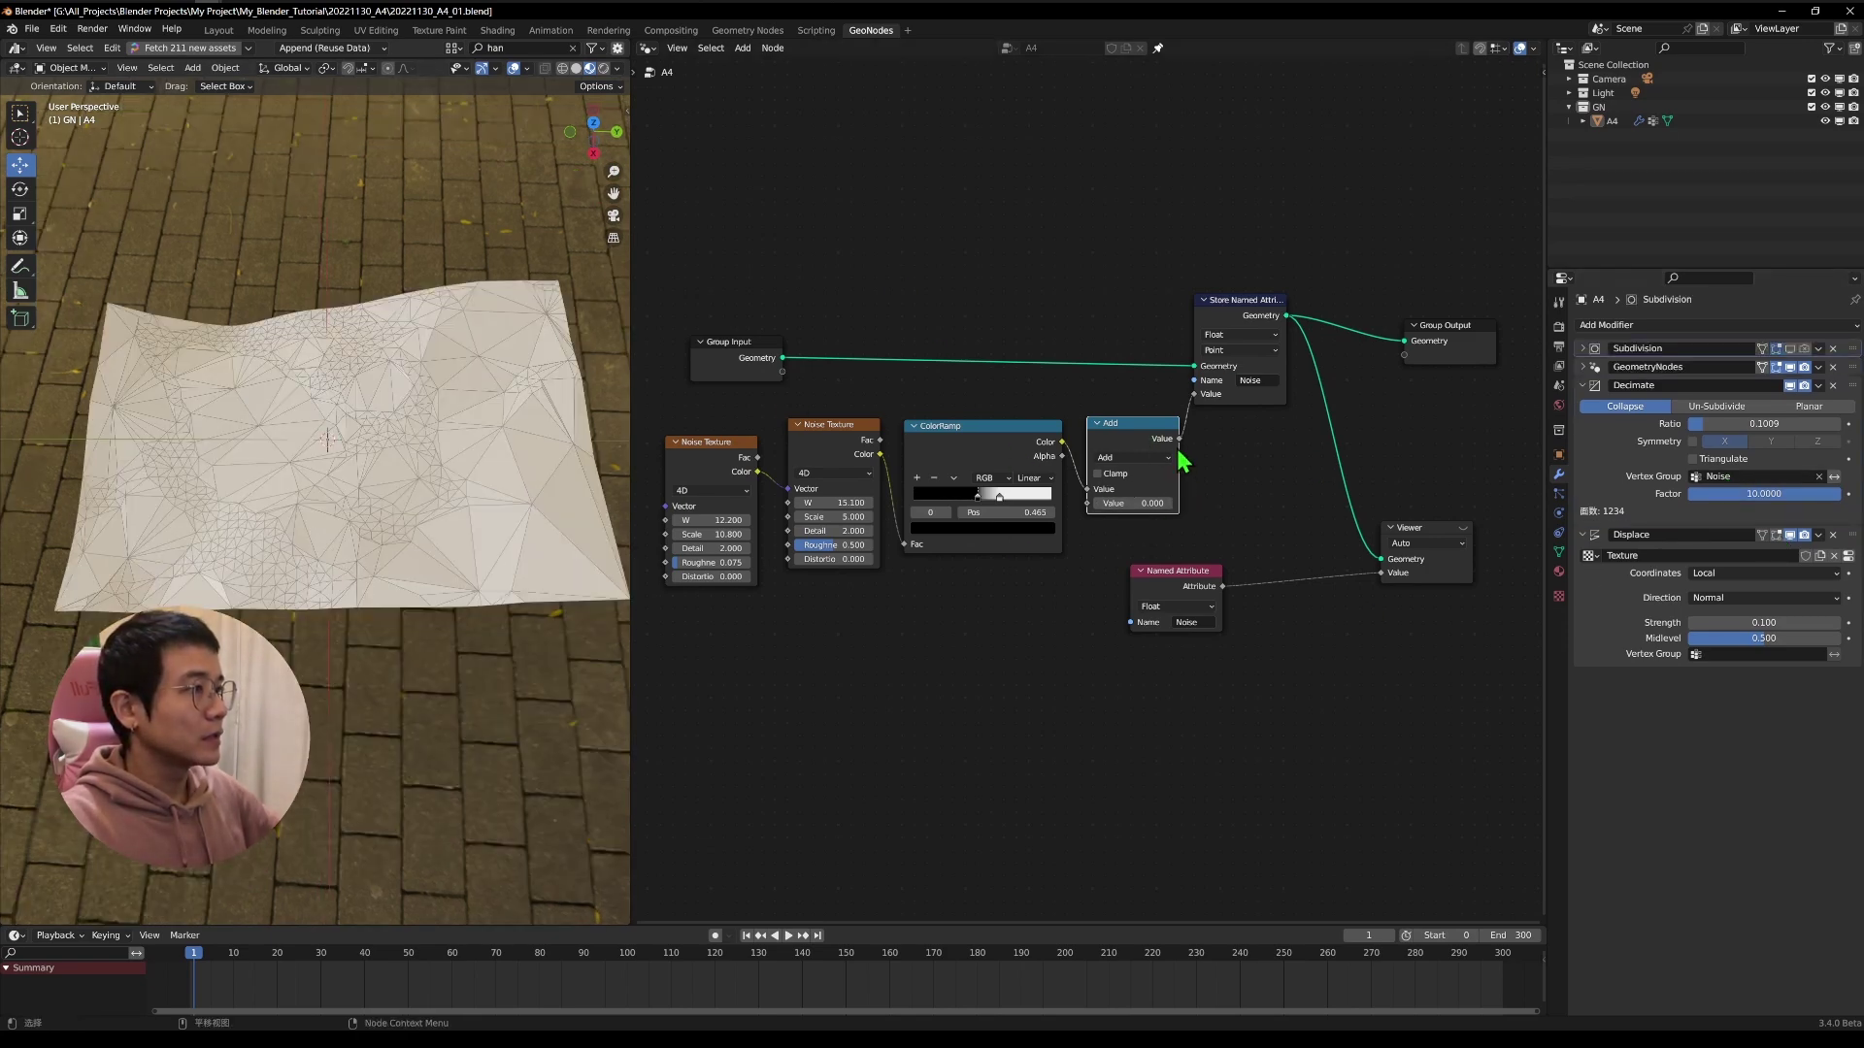
Temporarily mute the Add node after the ColorRamp to compare the mesh, and check the colour of the ramp's black stop.
mouse_move(1178, 474)
mouse_down()
mouse_move(1240, 474)
mouse_move(1184, 479)
mouse_up()
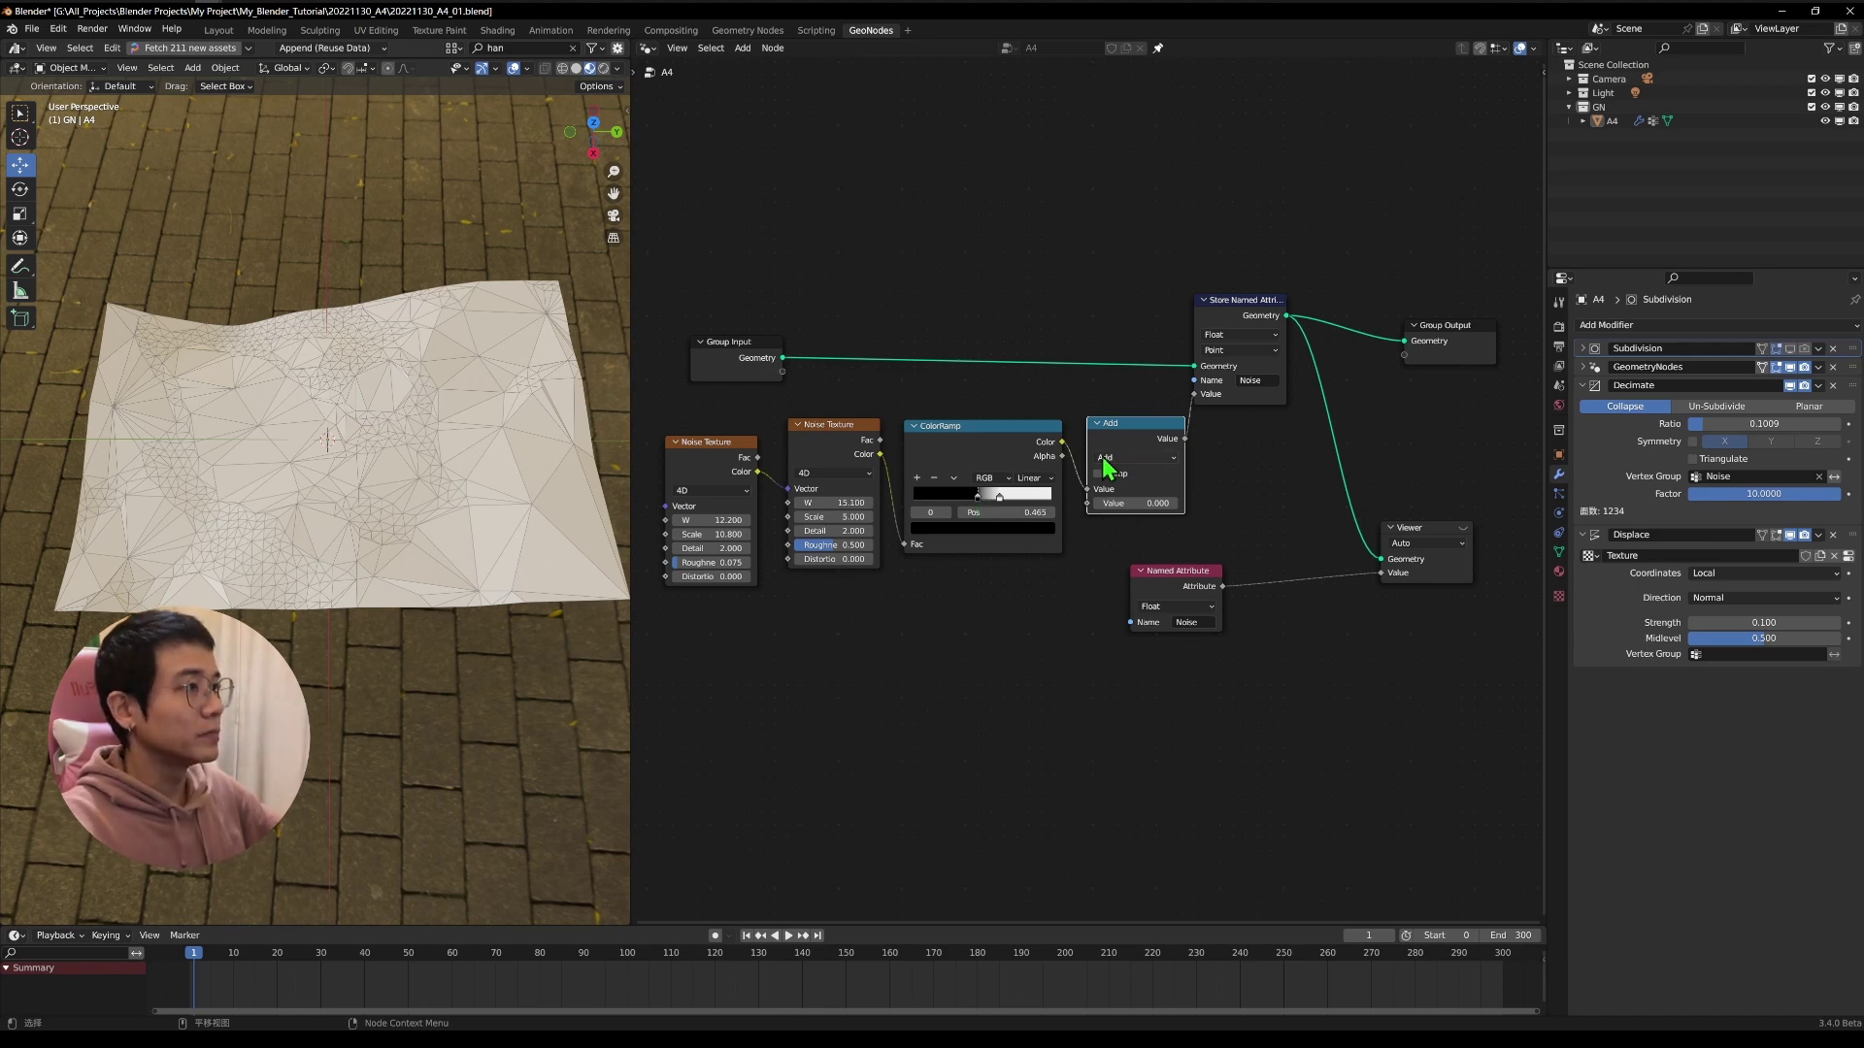
key(m)
mouse_move(416, 445)
middle_down()
mouse_move(536, 303)
mouse_move(330, 594)
mouse_move(434, 440)
middle_up()
middle_drag(323, 535, 156, 348)
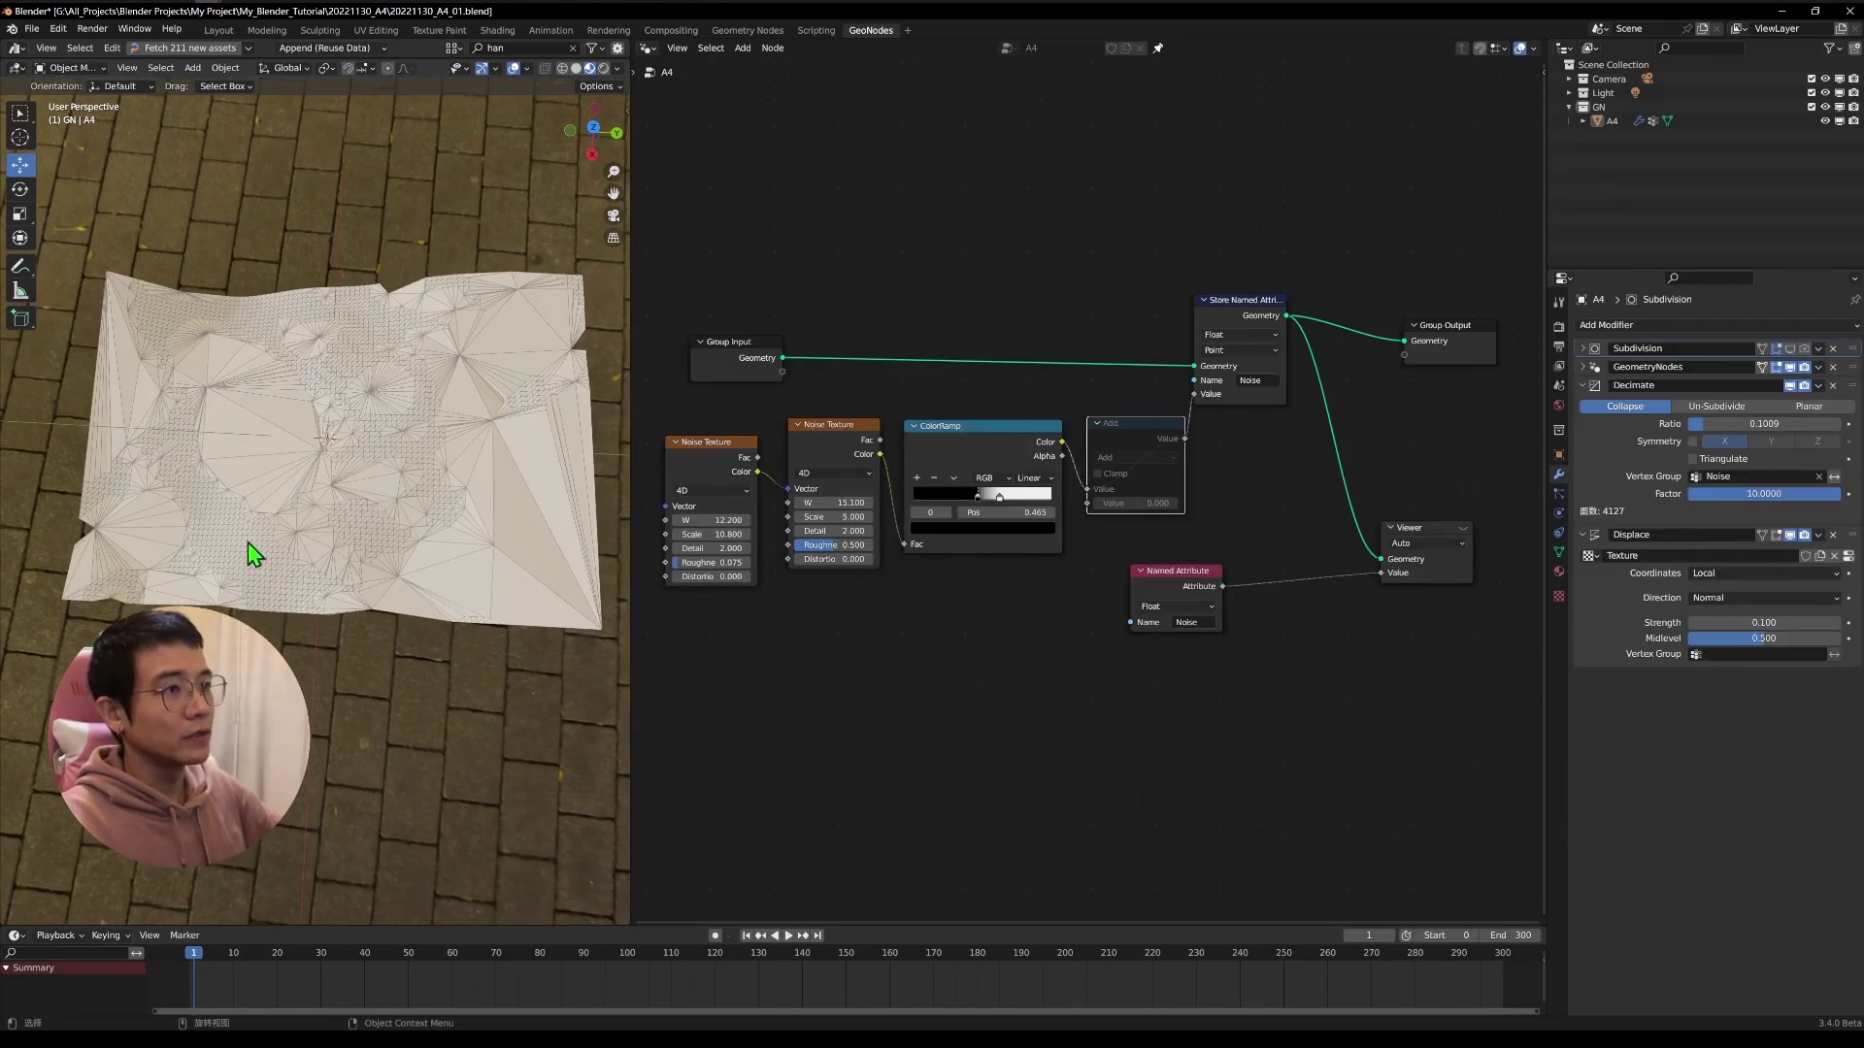
click(981, 529)
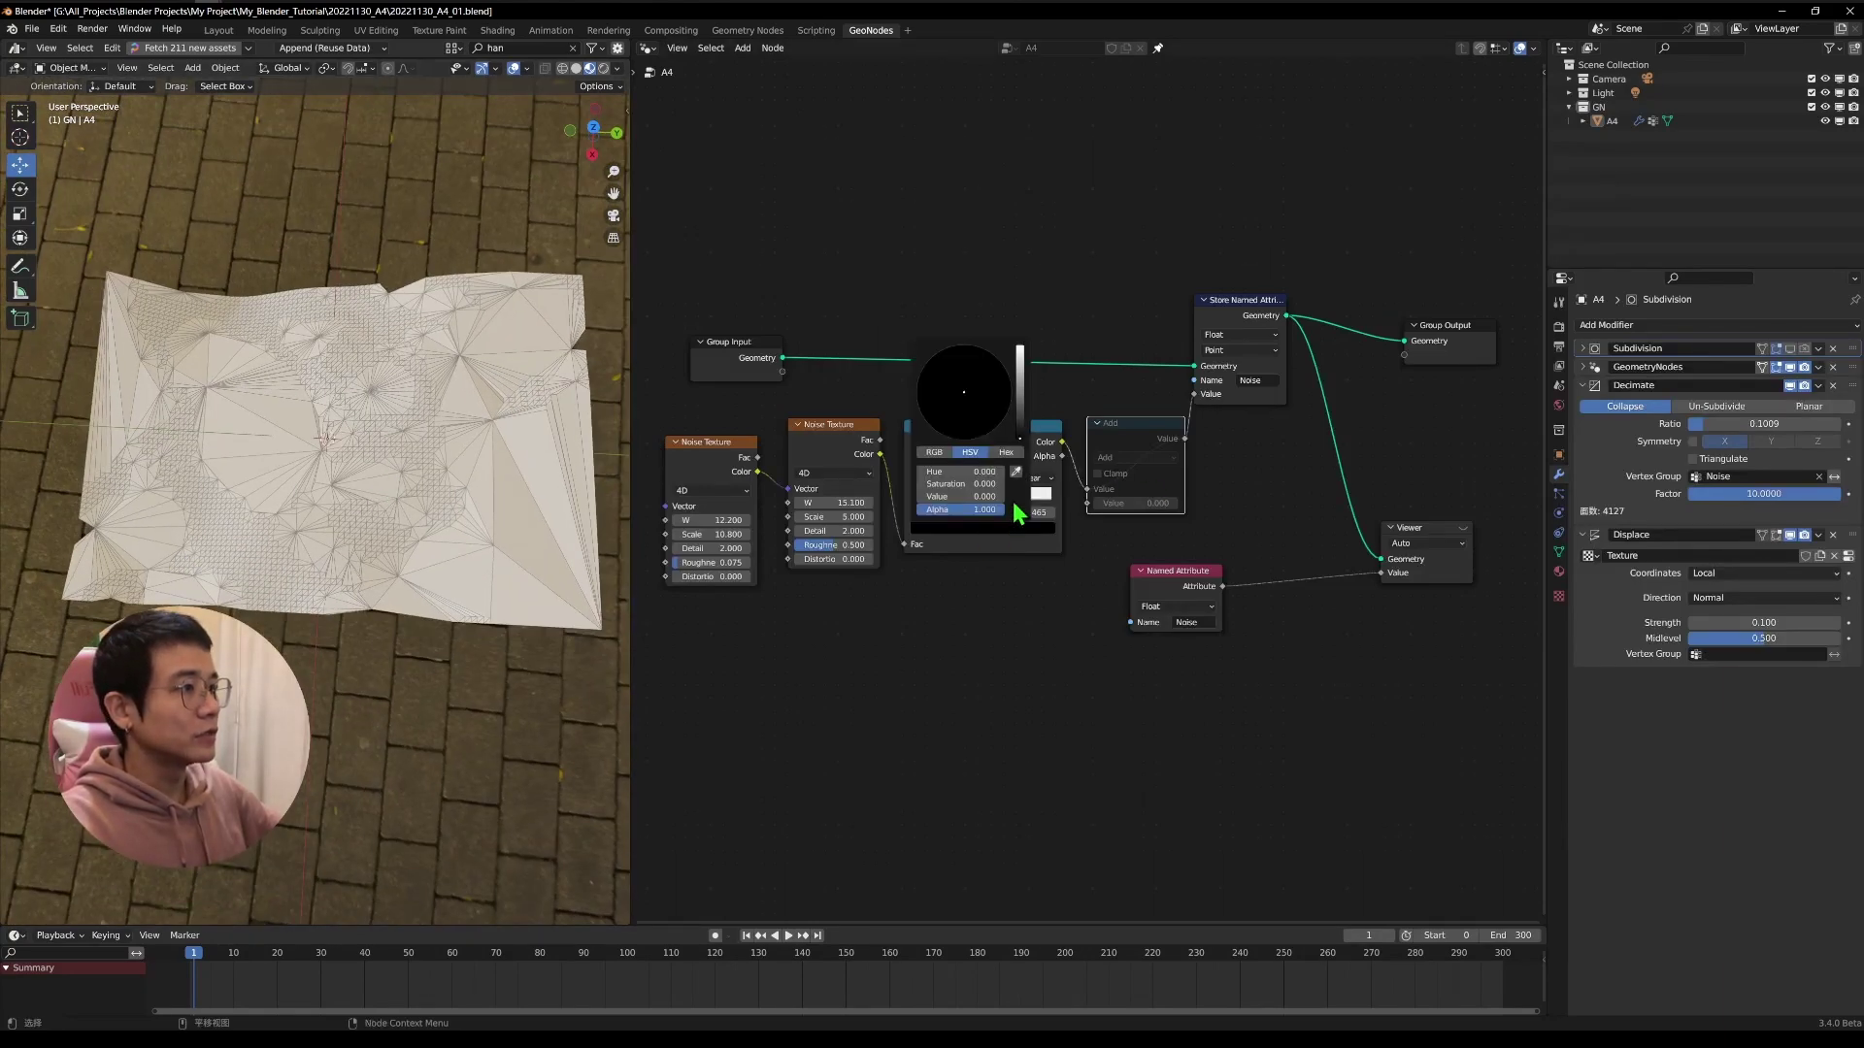
click(1020, 434)
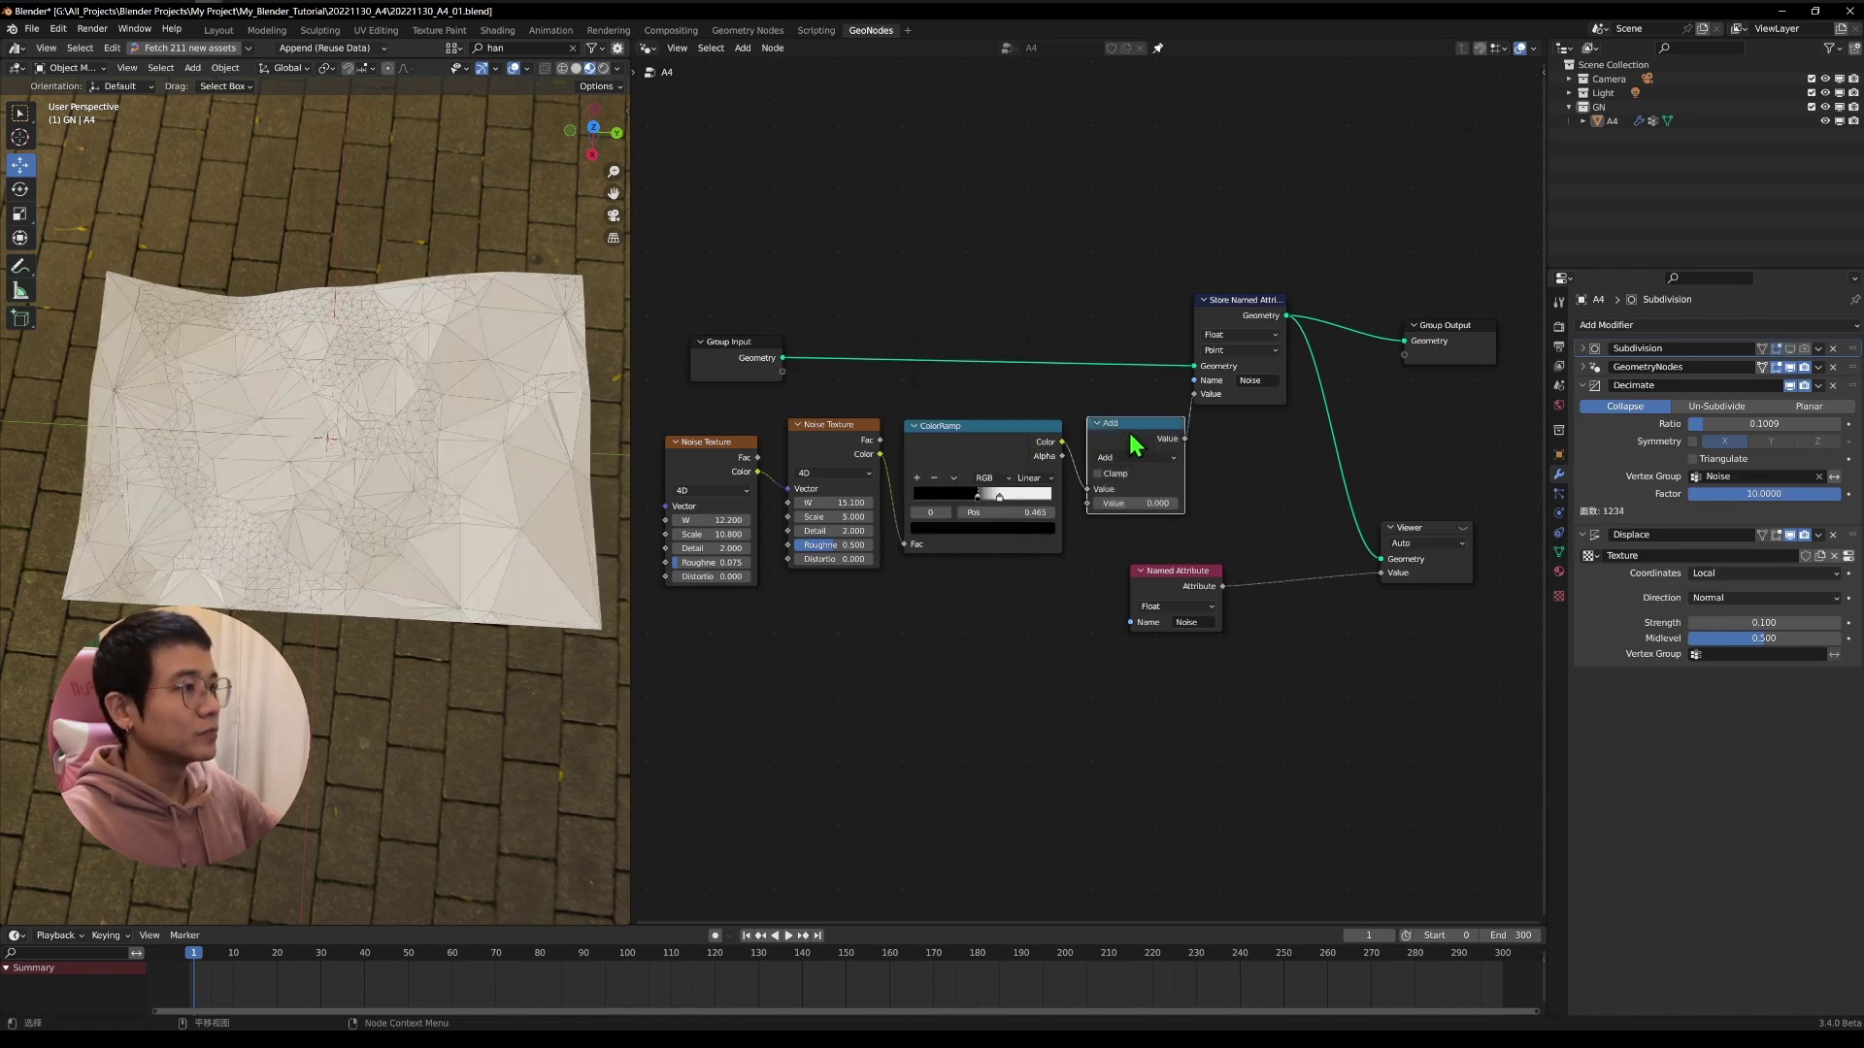
Select both Noise Texture nodes and move them slightly lower in the node tree.
drag(1170, 208, 1381, 457)
middle_drag(1269, 349, 1316, 313)
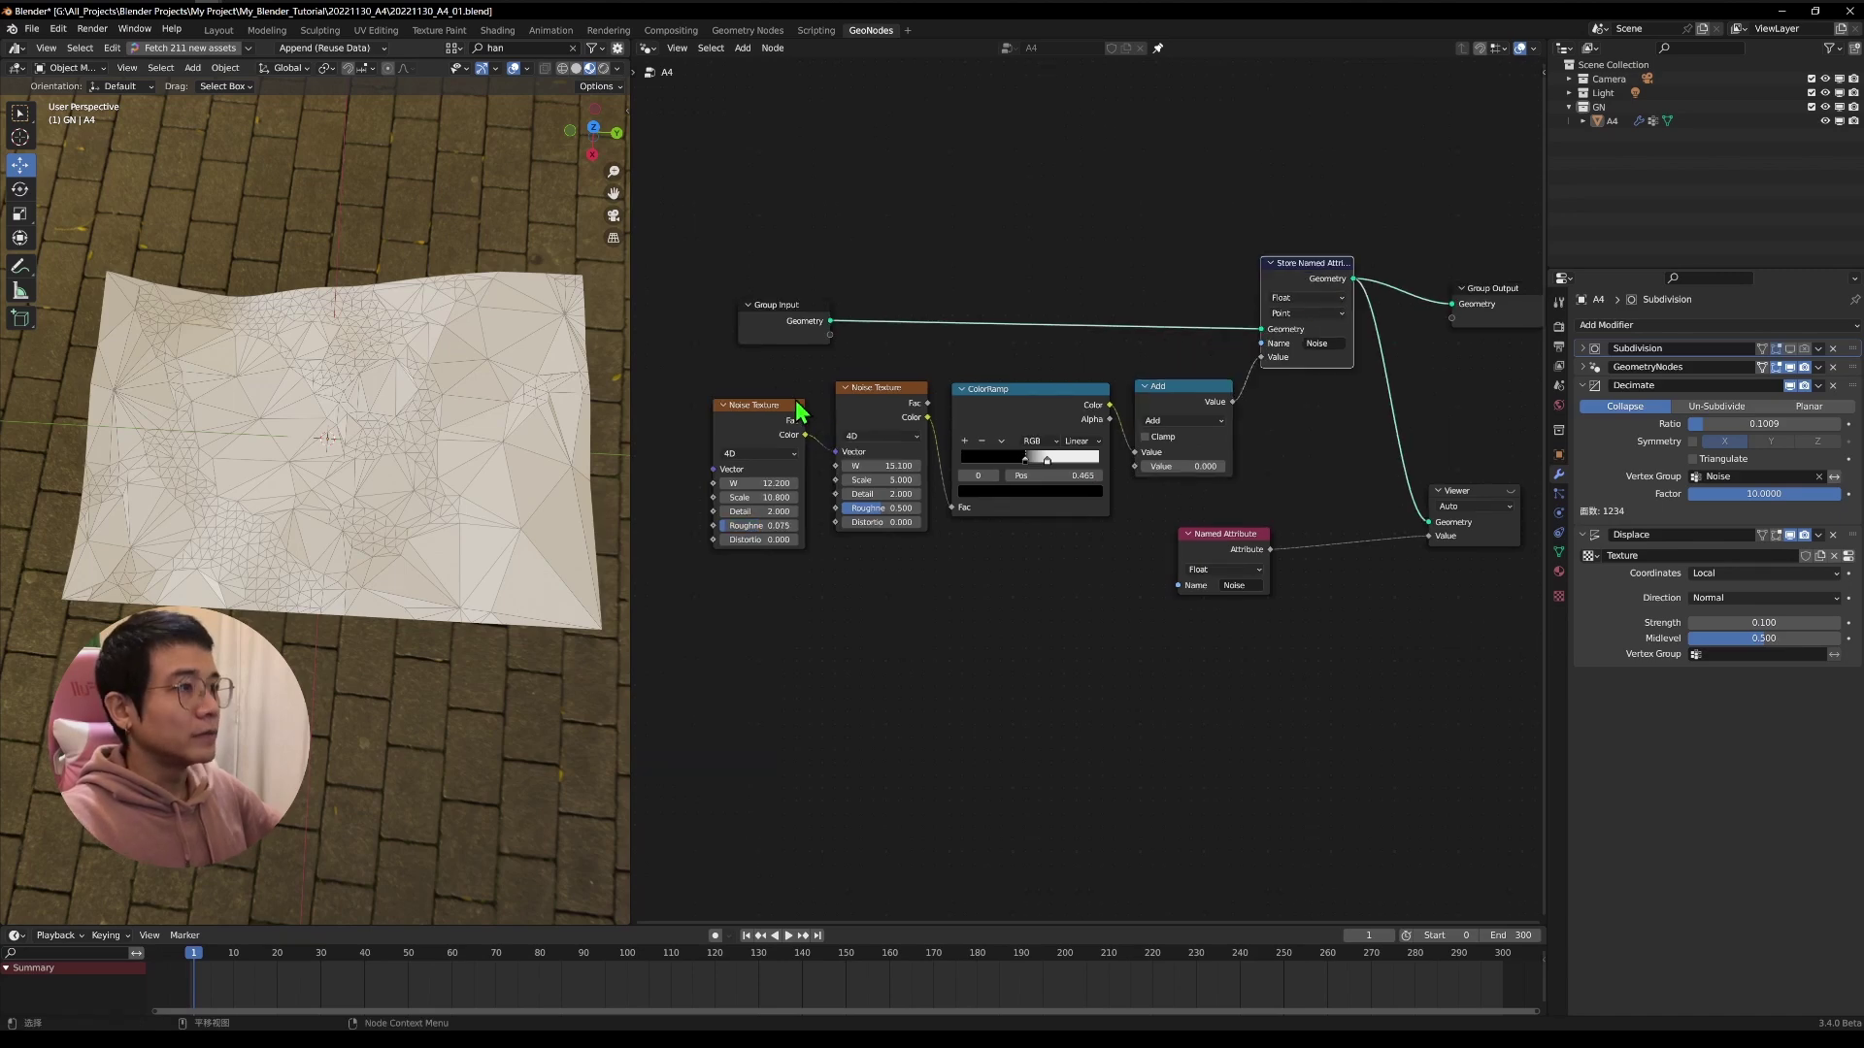
drag(732, 367, 872, 474)
drag(867, 403, 854, 449)
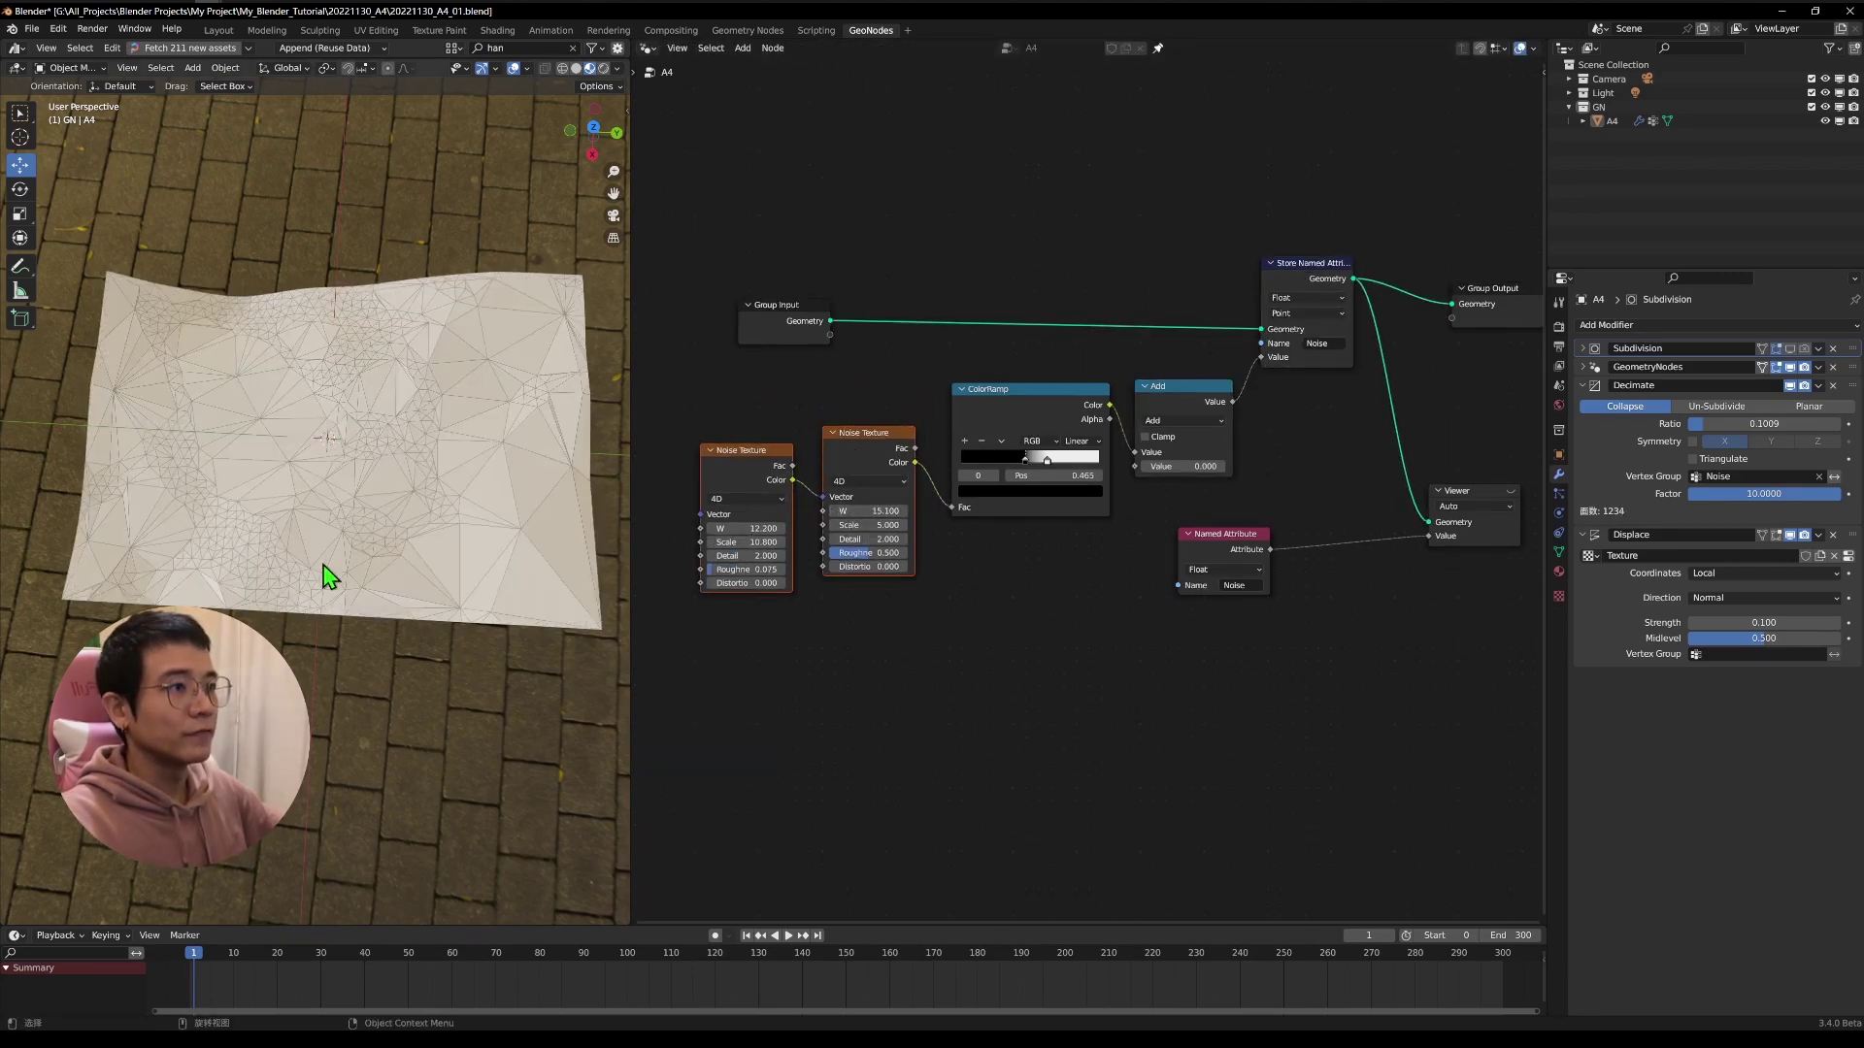
Hide the viewport overlays and inspect the paper's folds without the wireframe from different angles.
middle_drag(324, 574, 412, 466)
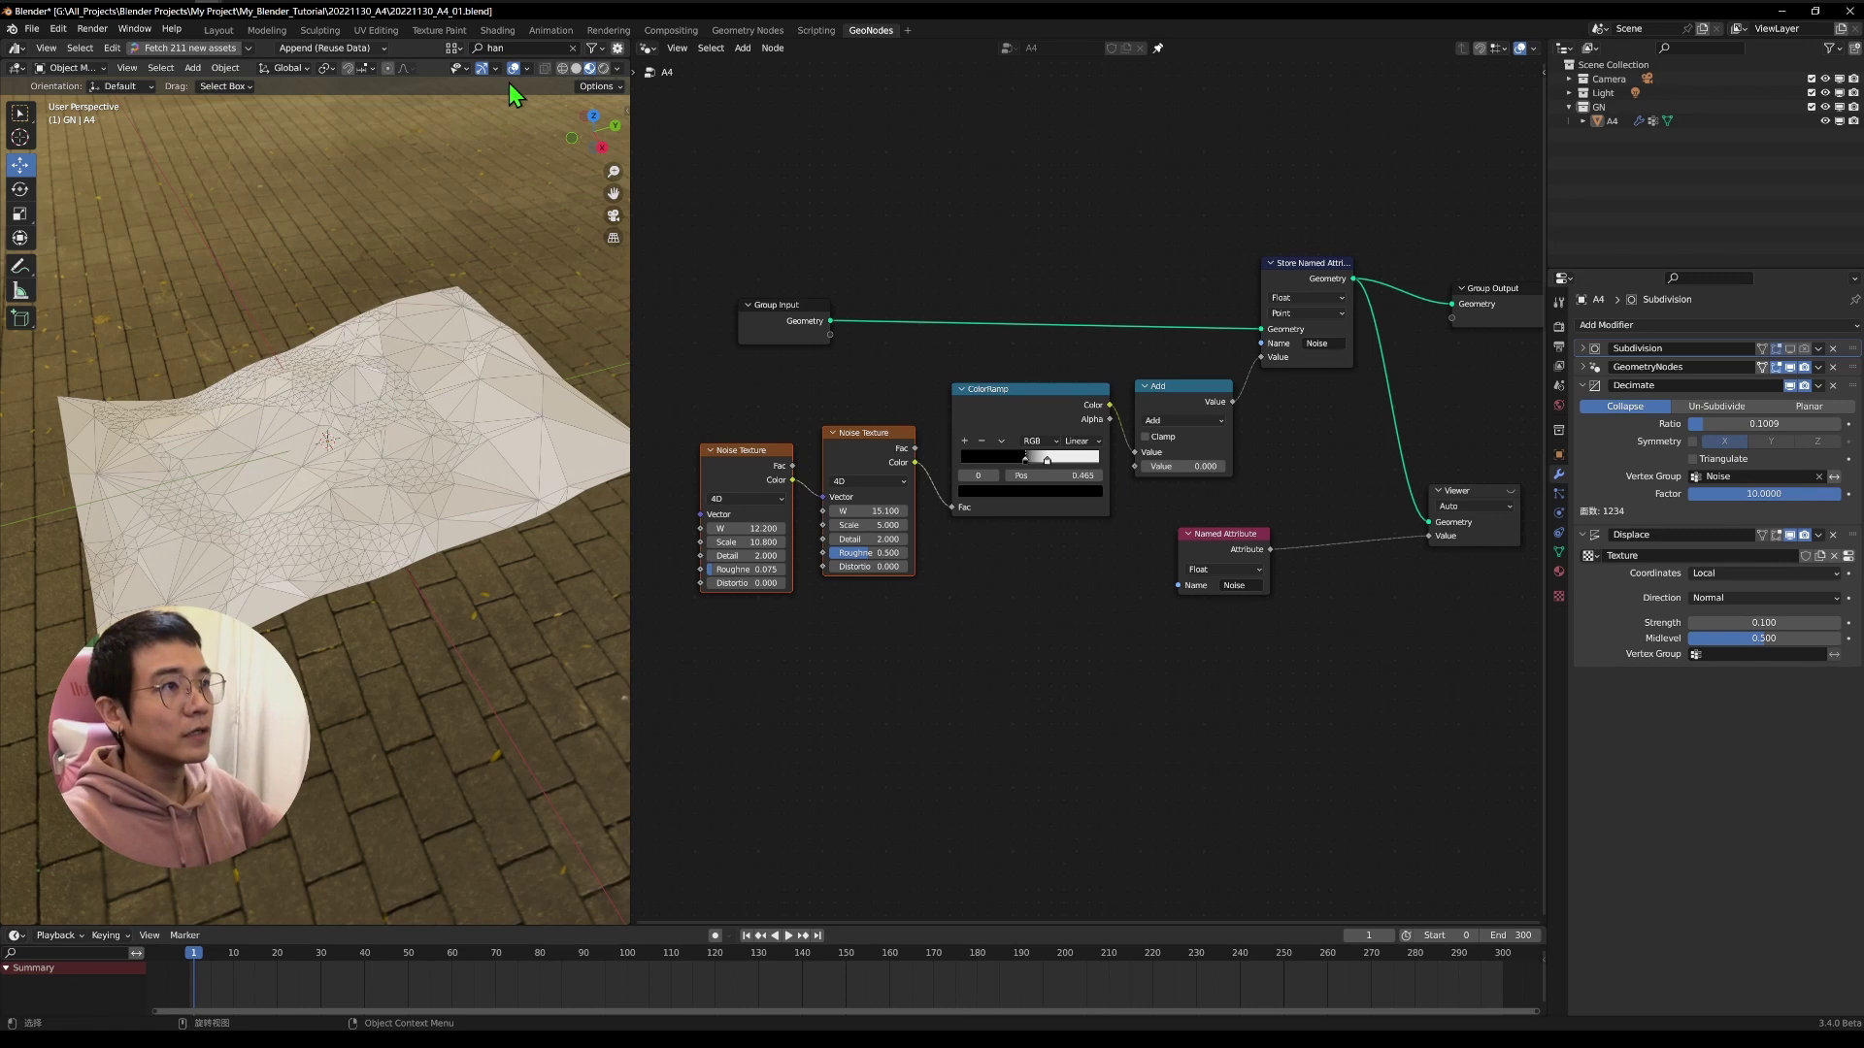
click(513, 68)
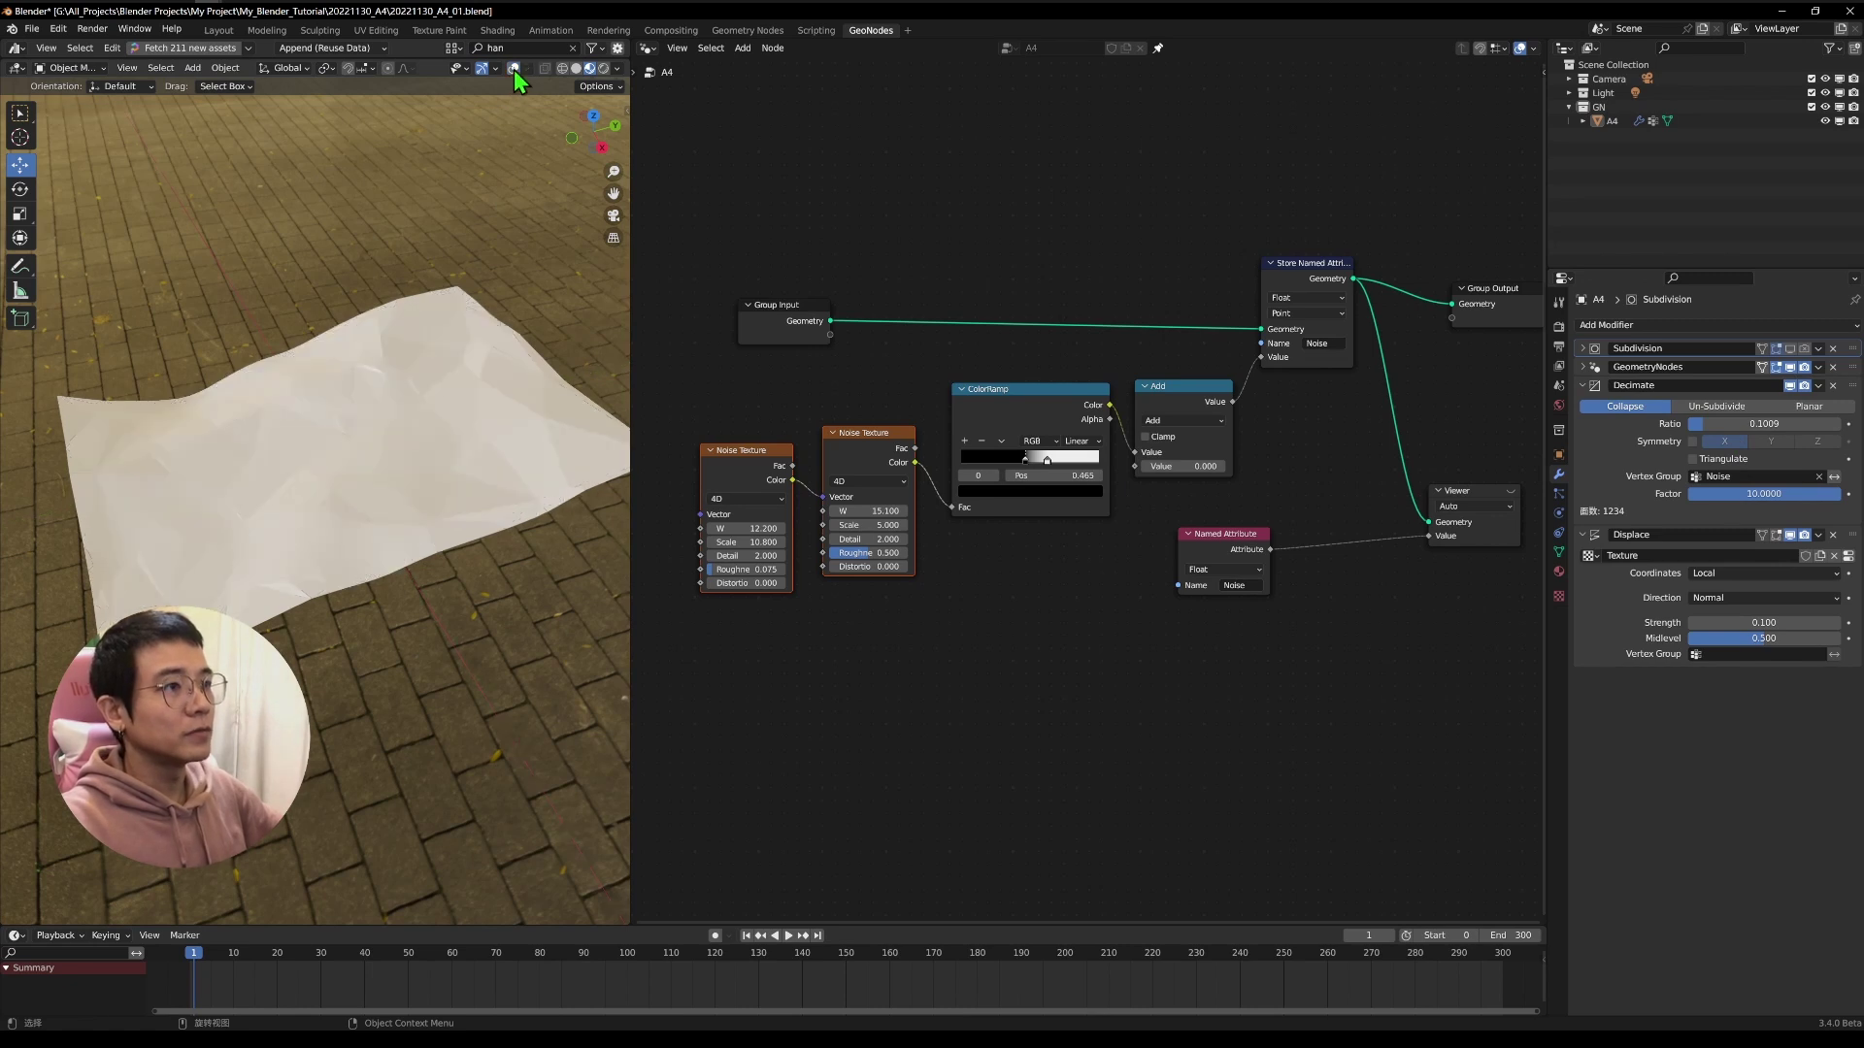
drag(1764, 423, 1718, 423)
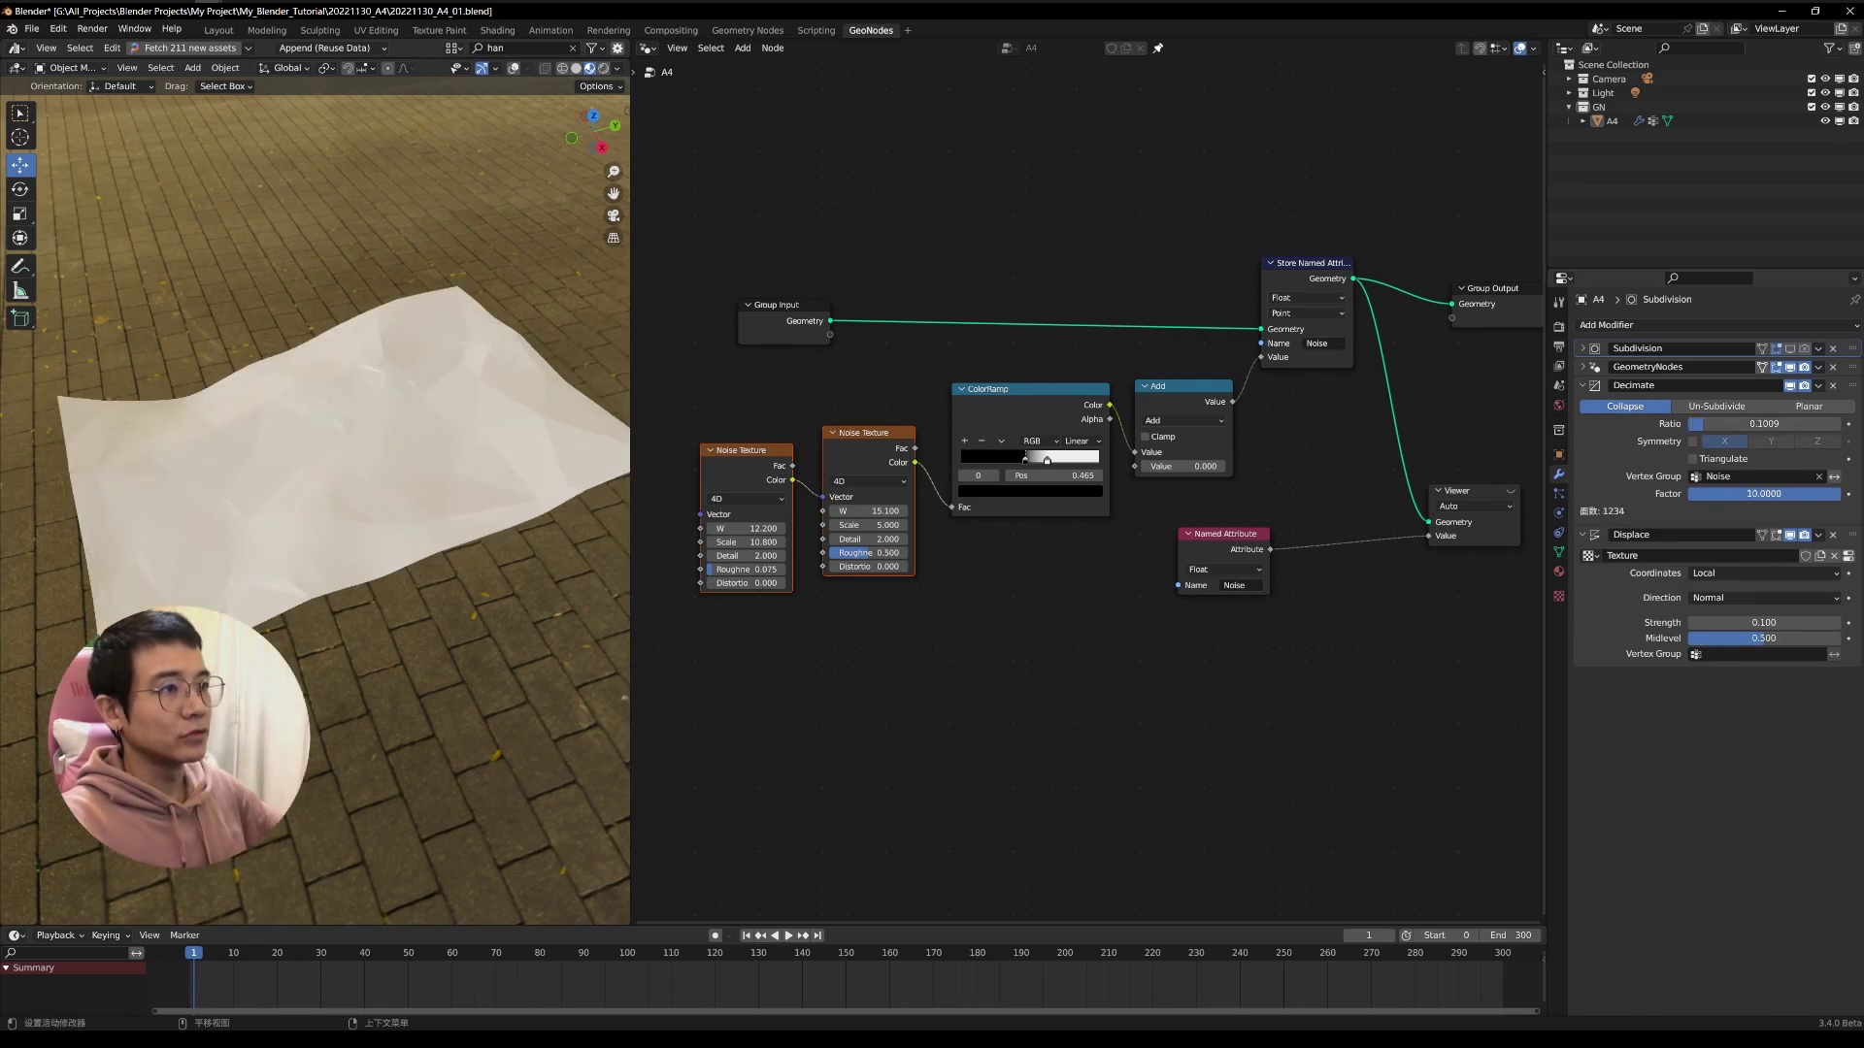
middle_drag(602, 500, 233, 507)
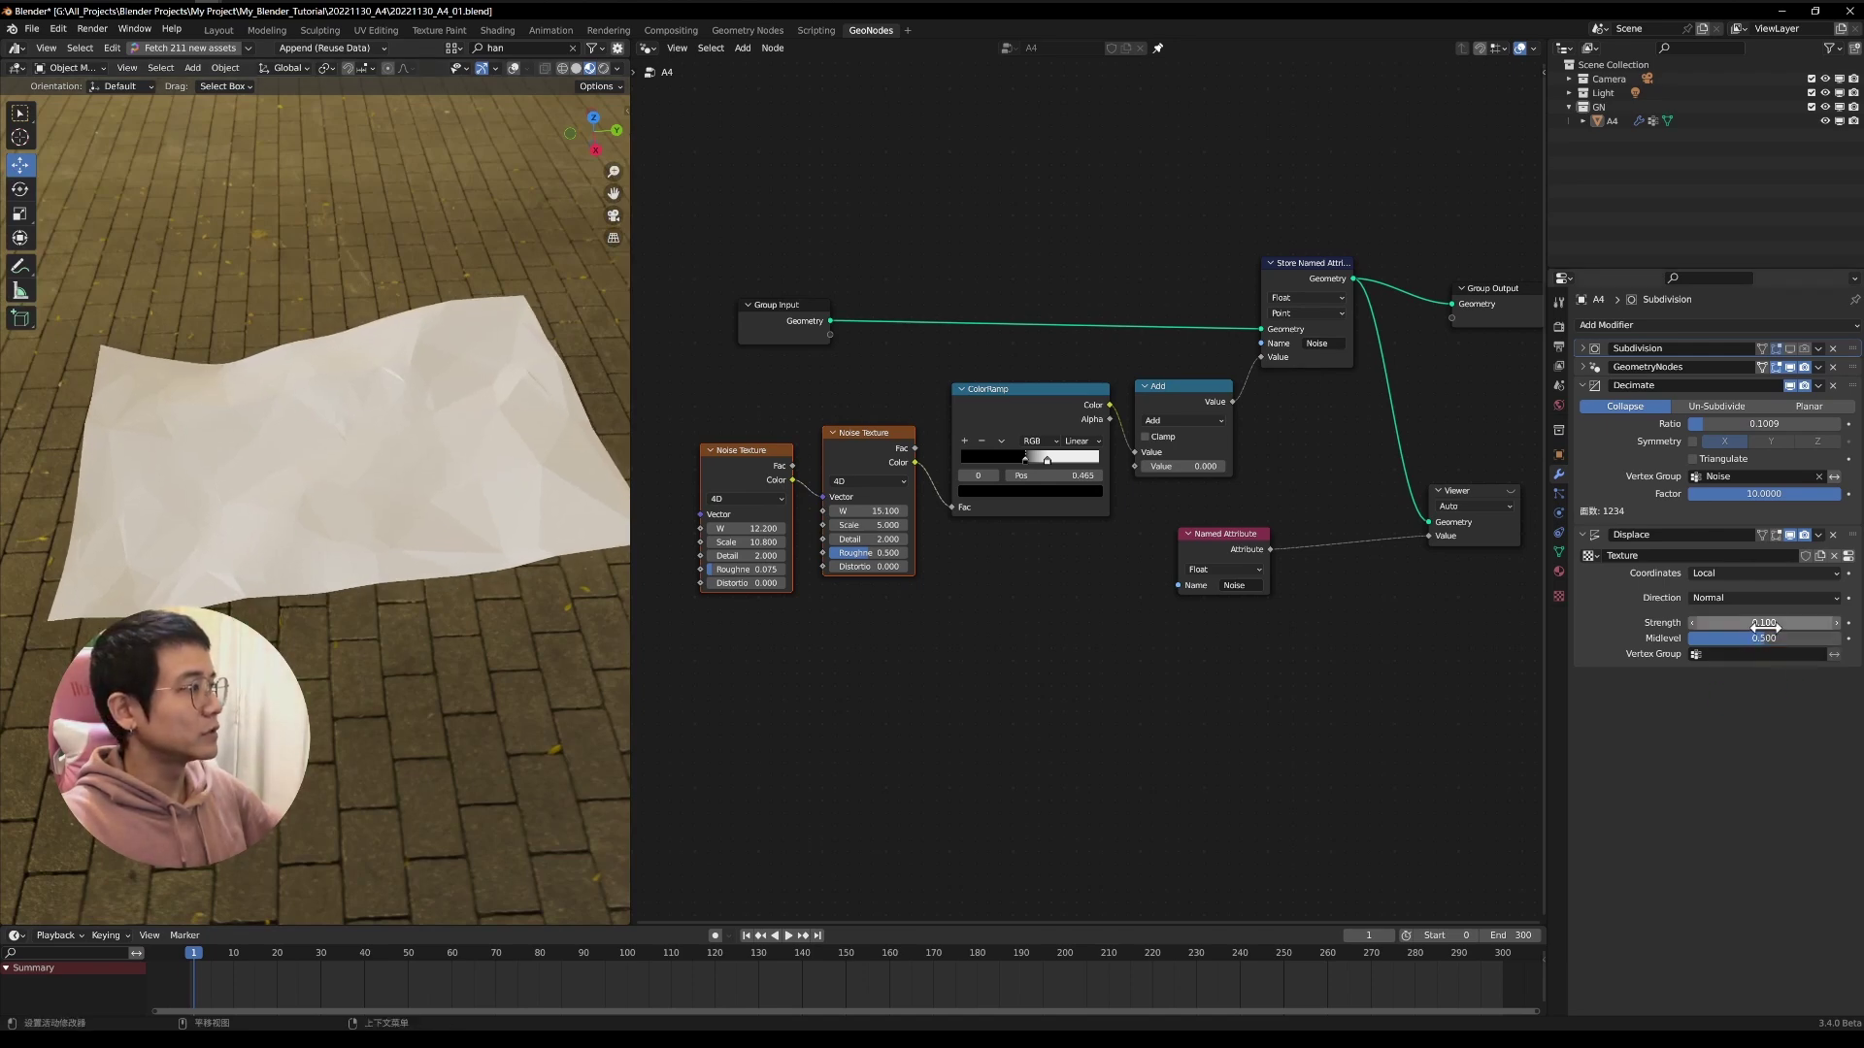
Set the Displace modifier's Clouds texture to Size 0.10 and Depth 24, and its Strength to 0.020.
click(1849, 555)
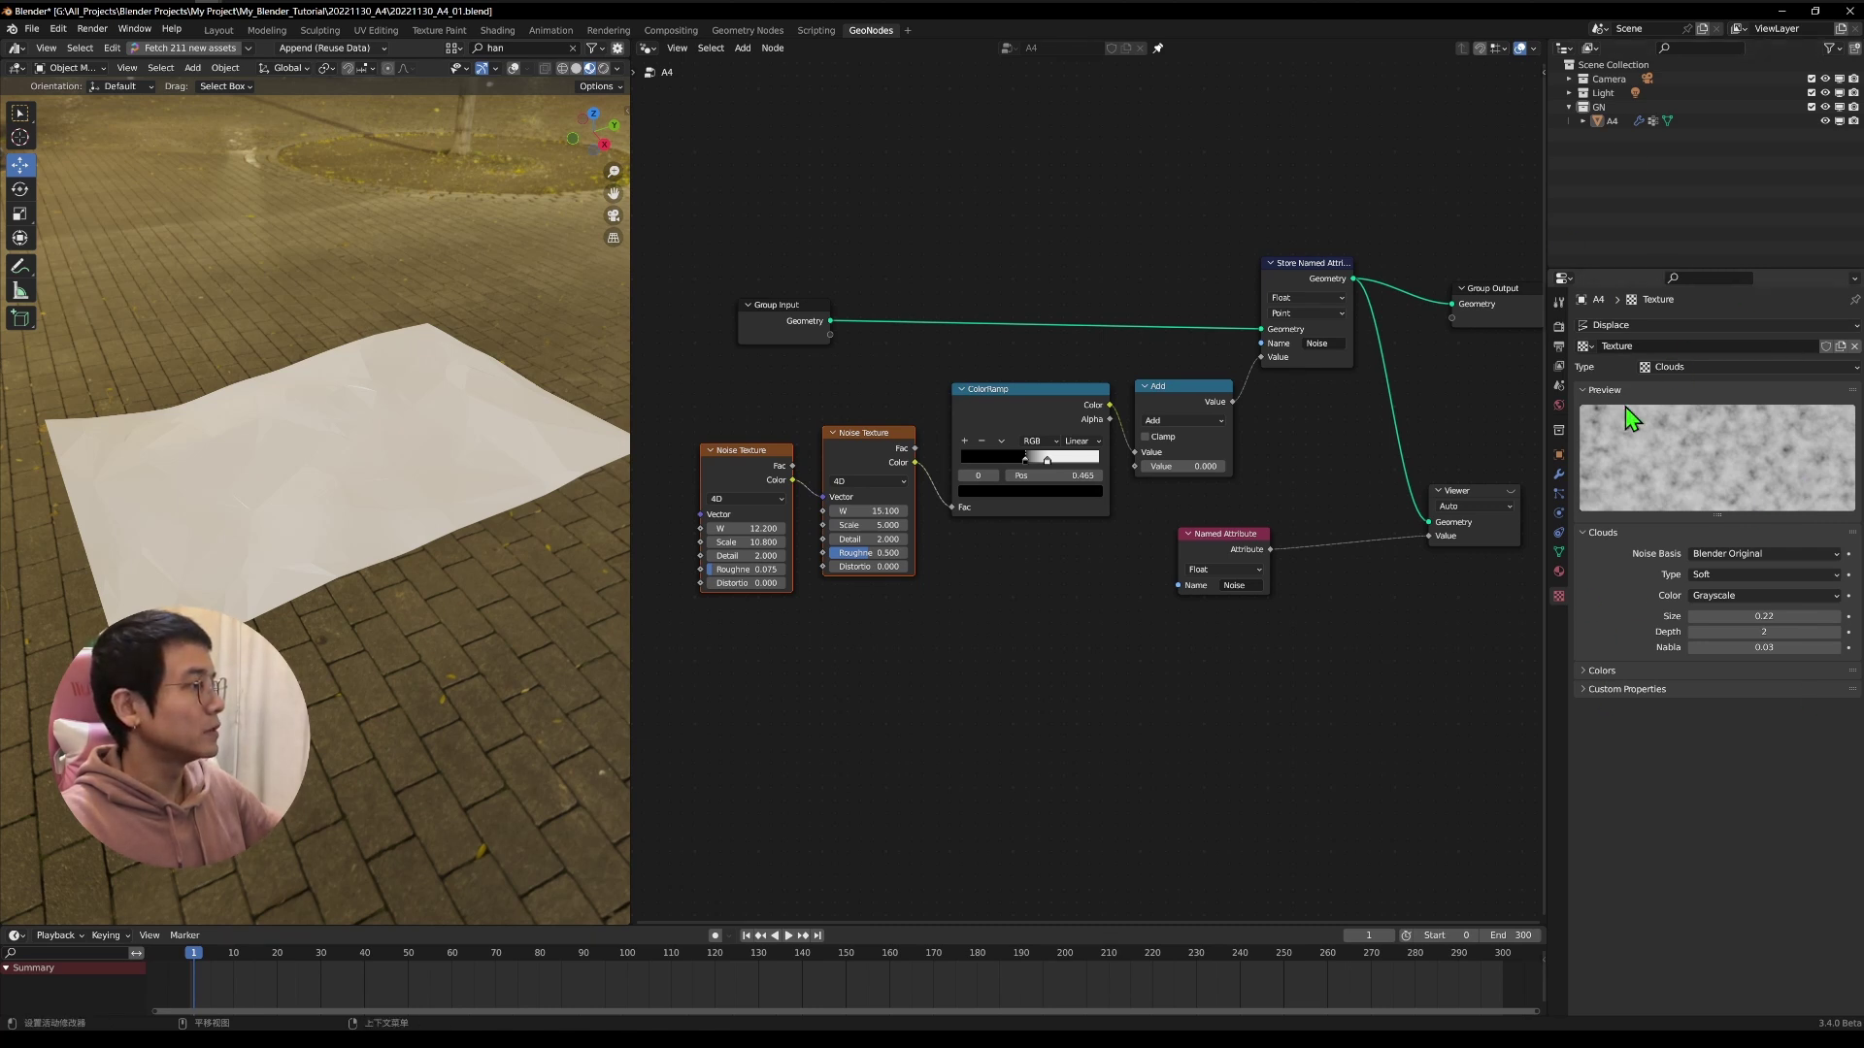
drag(1764, 617, 1717, 616)
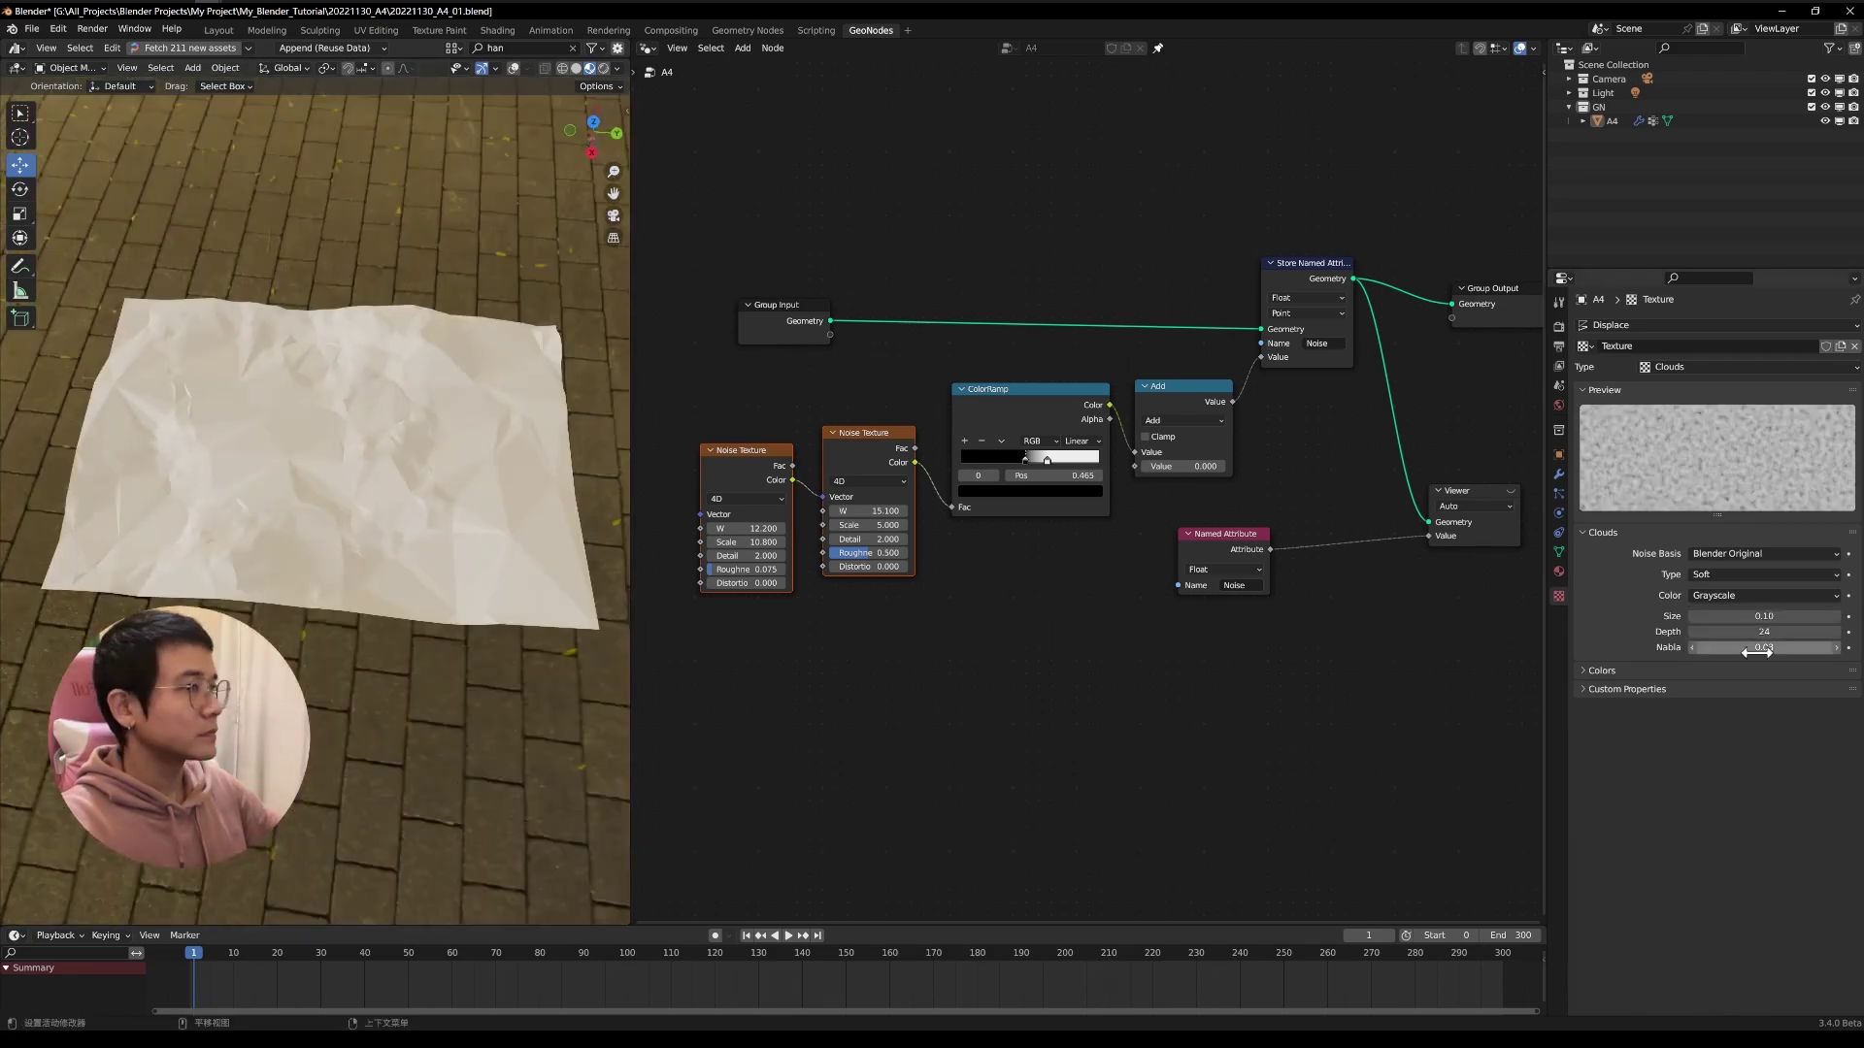
click(1558, 474)
drag(1753, 622, 1733, 623)
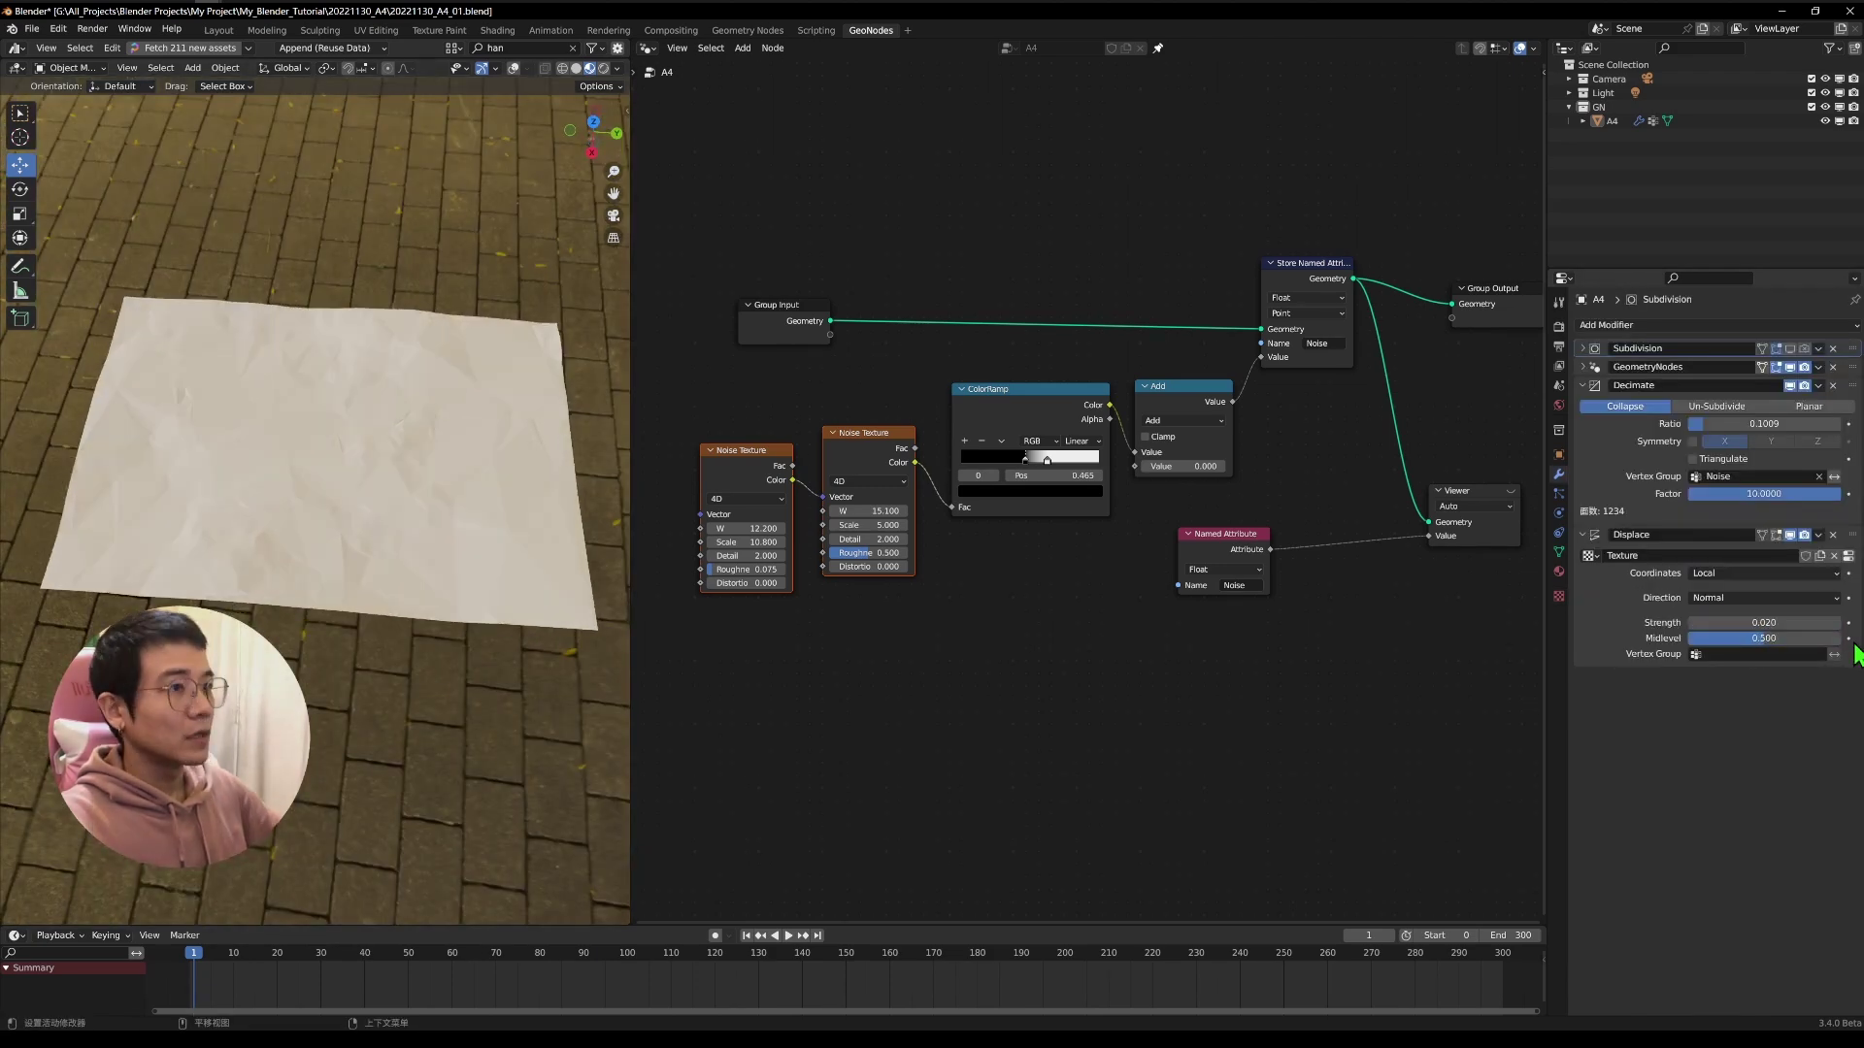
middle_drag(543, 457, 221, 485)
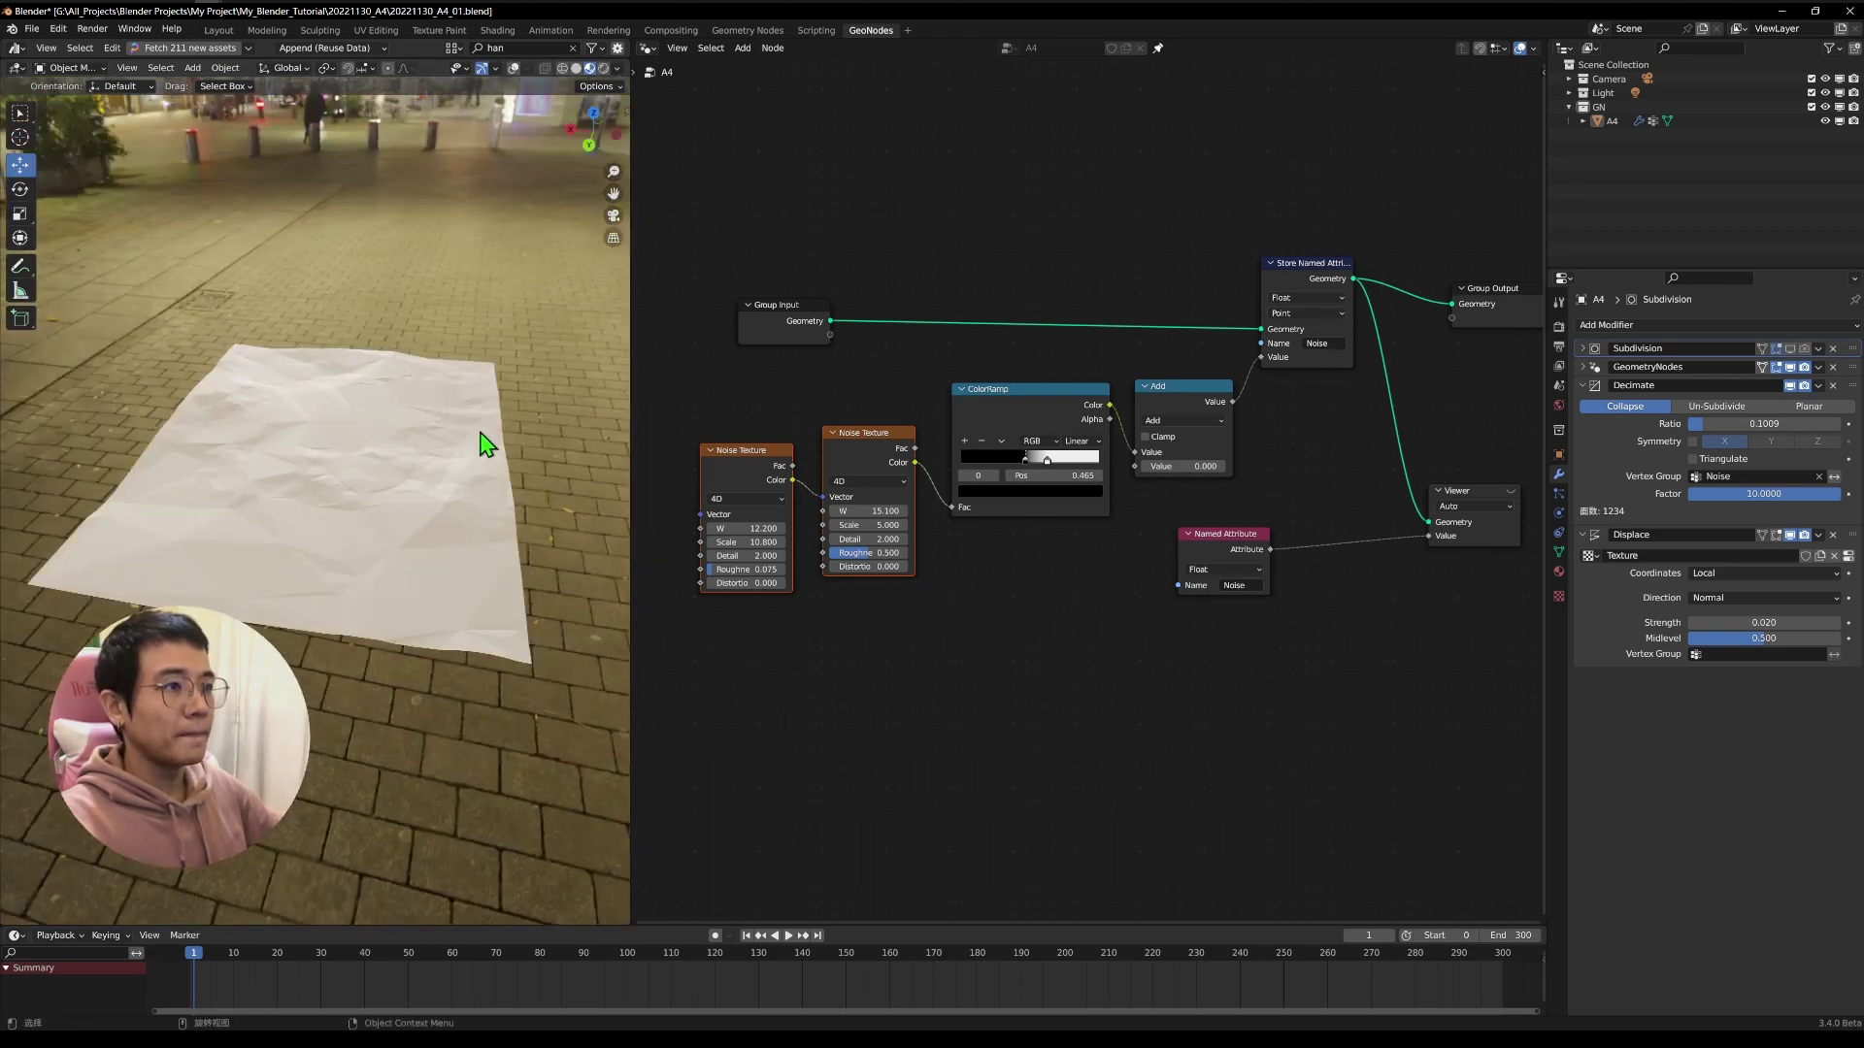
middle_drag(592, 442, 709, 394)
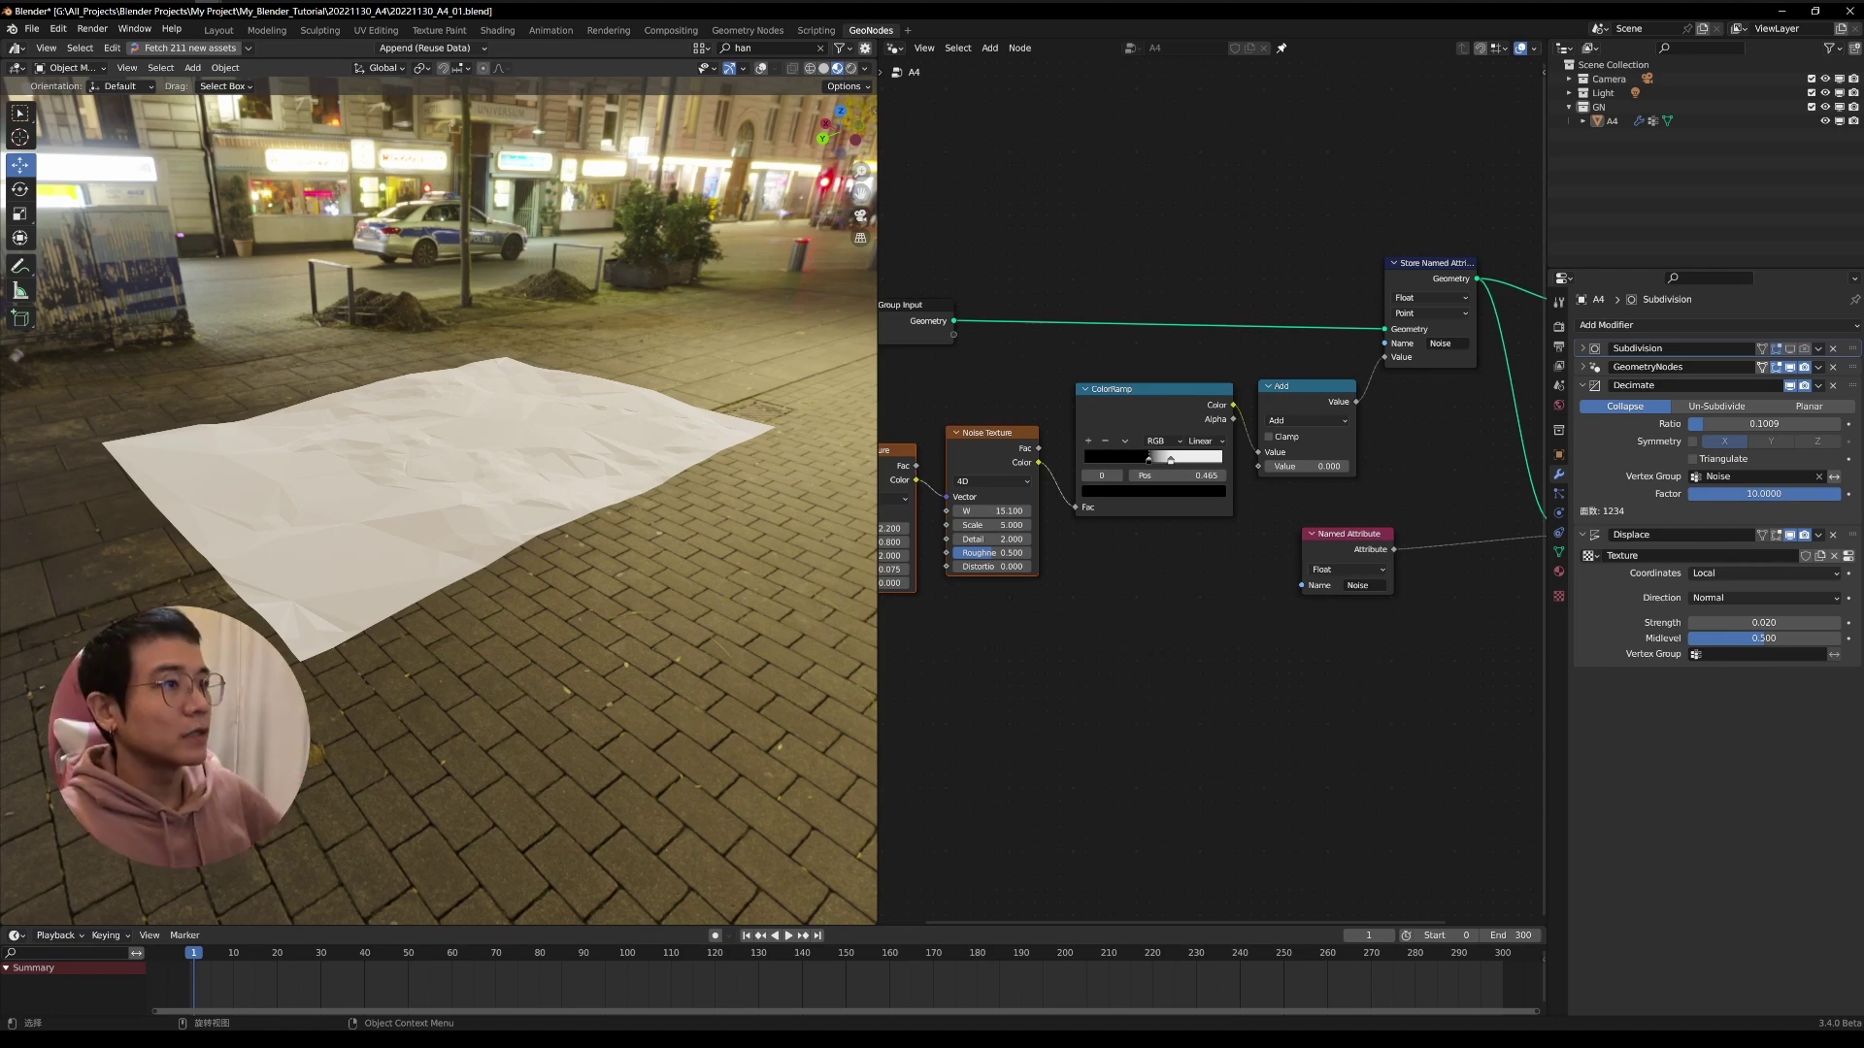
middle_drag(387, 487, 548, 545)
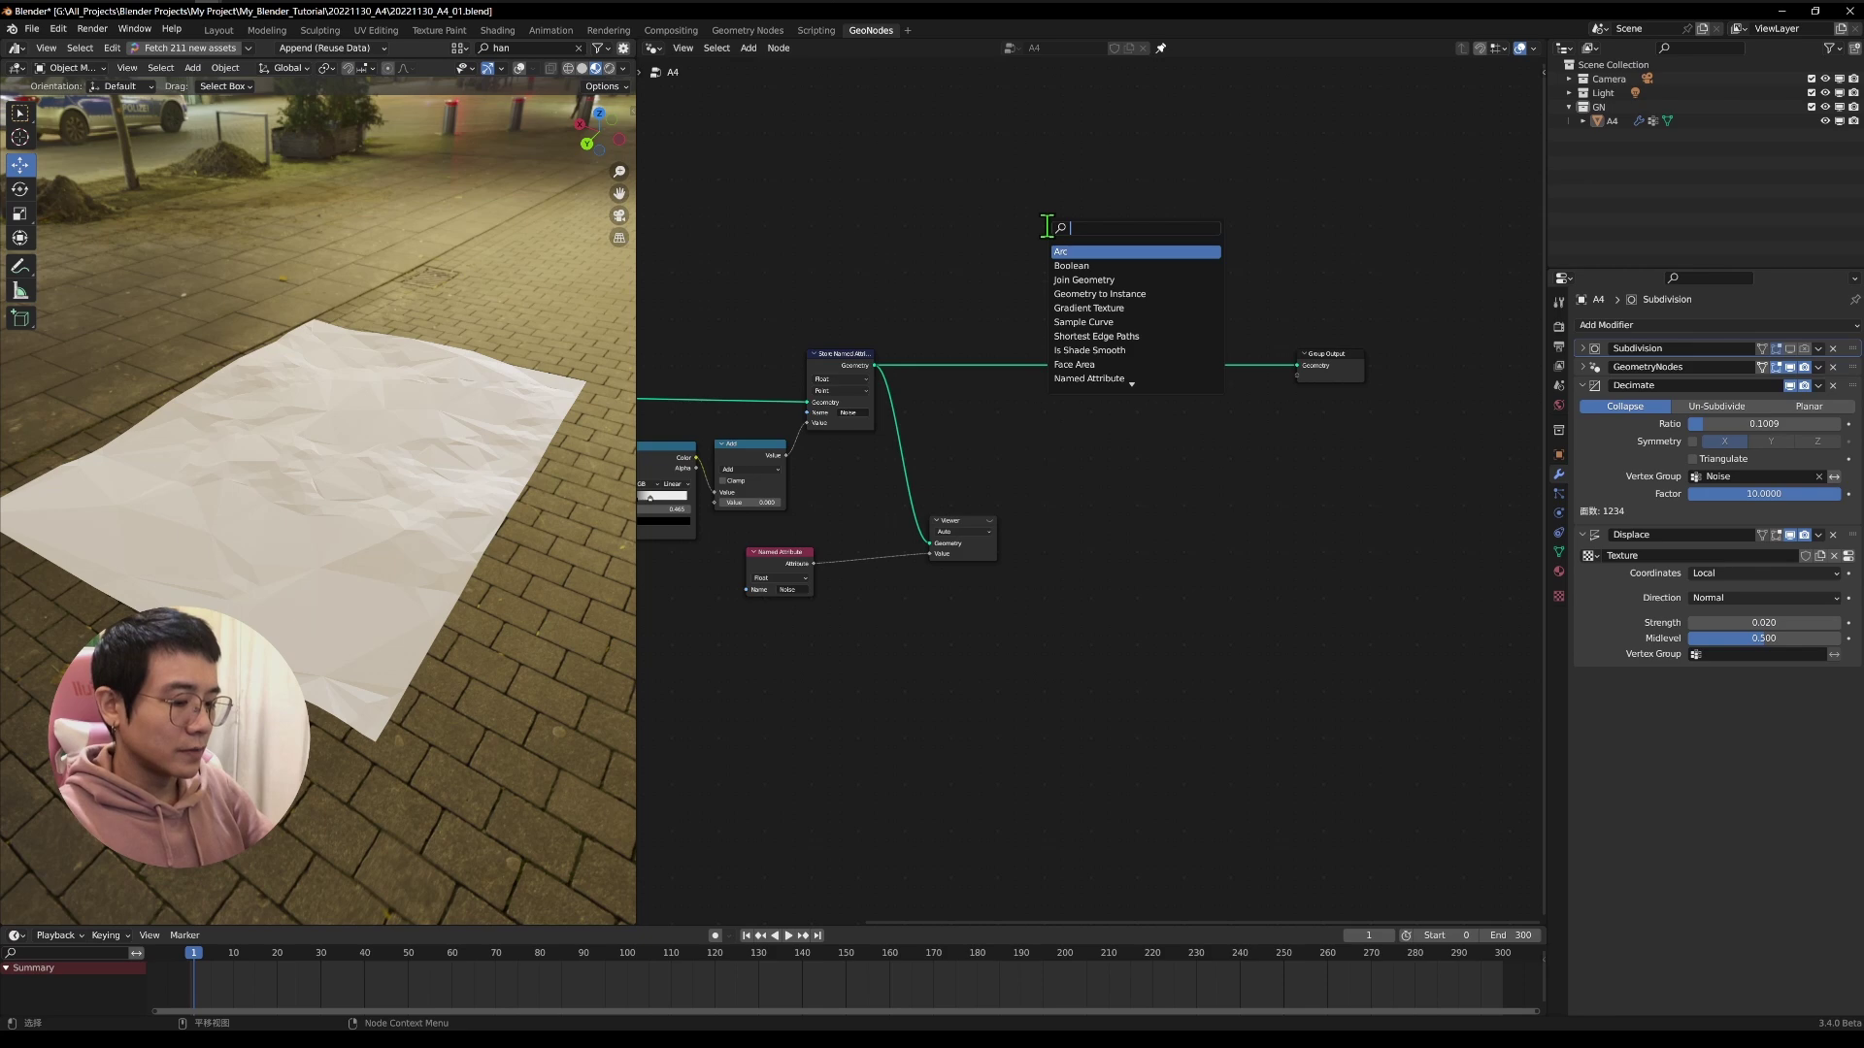
Insert a Set Shade Smooth node between Store Named Attribute and Group Output.
key(Return)
click(1095, 349)
middle_drag(417, 446, 388, 529)
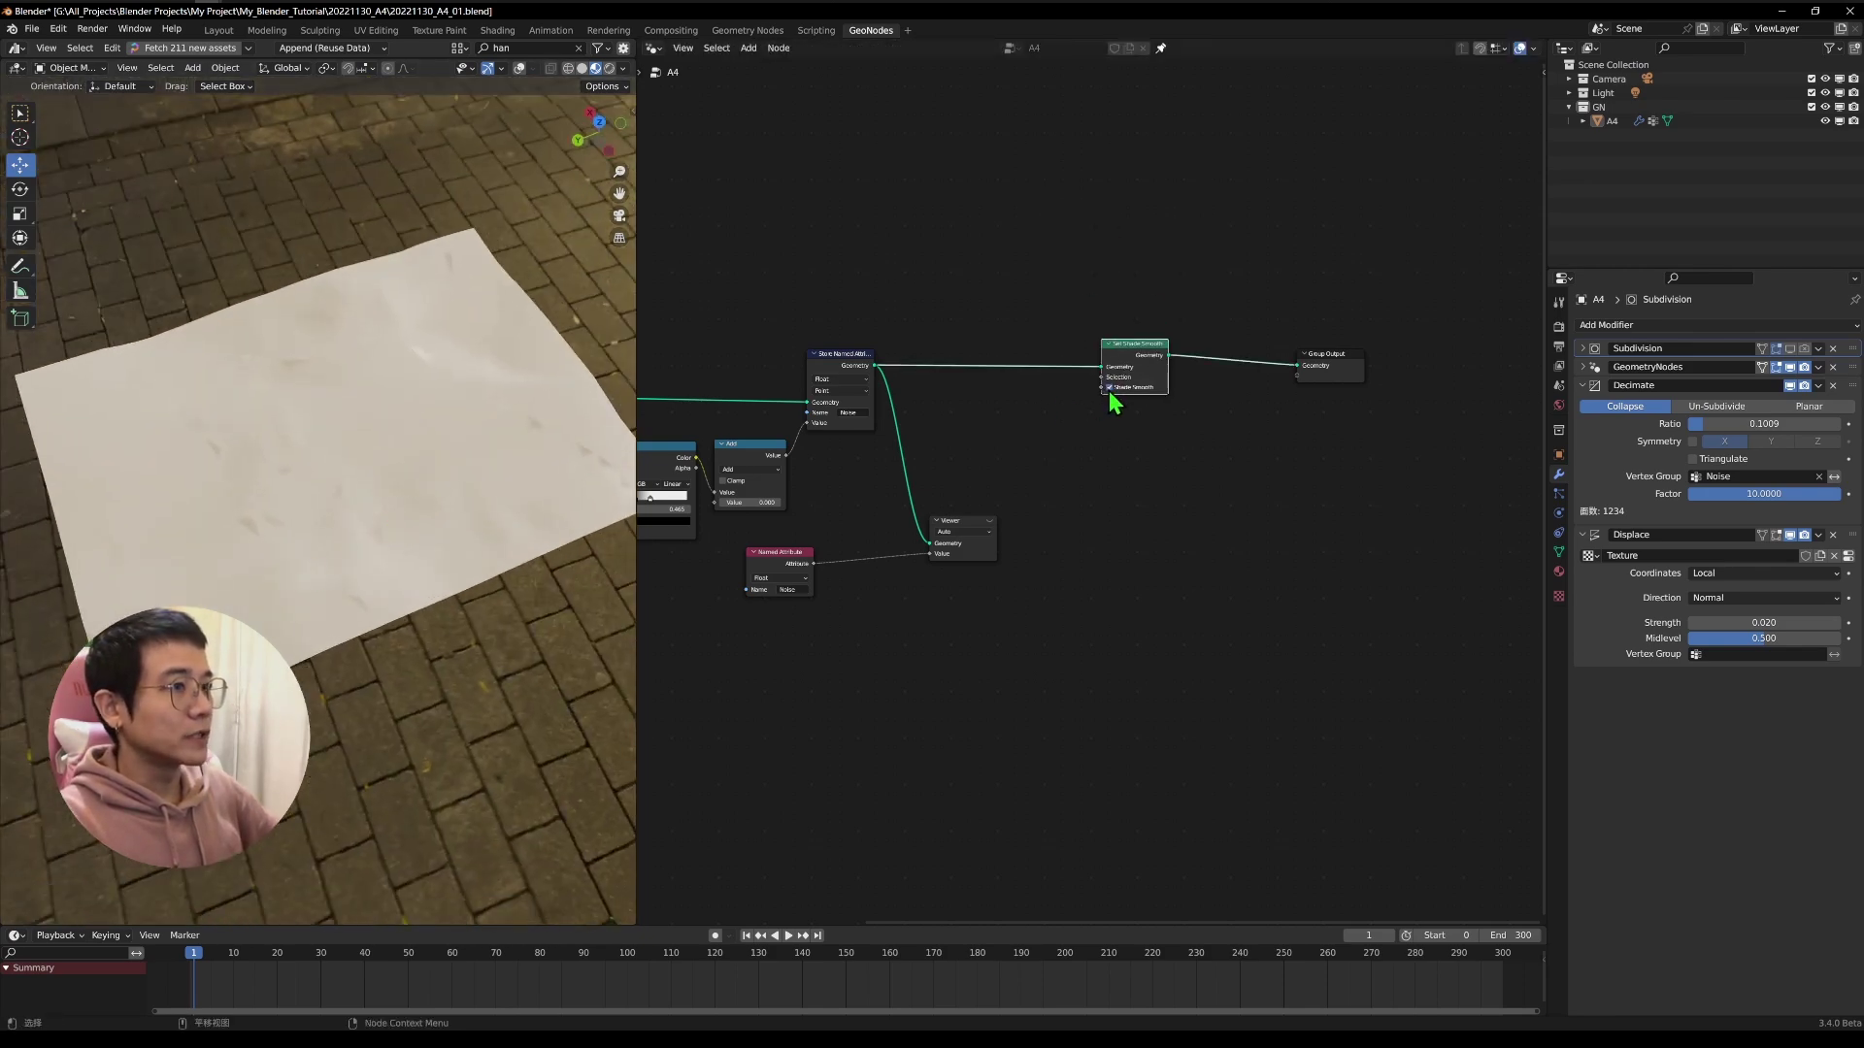
middle_drag(107, 544, 531, 415)
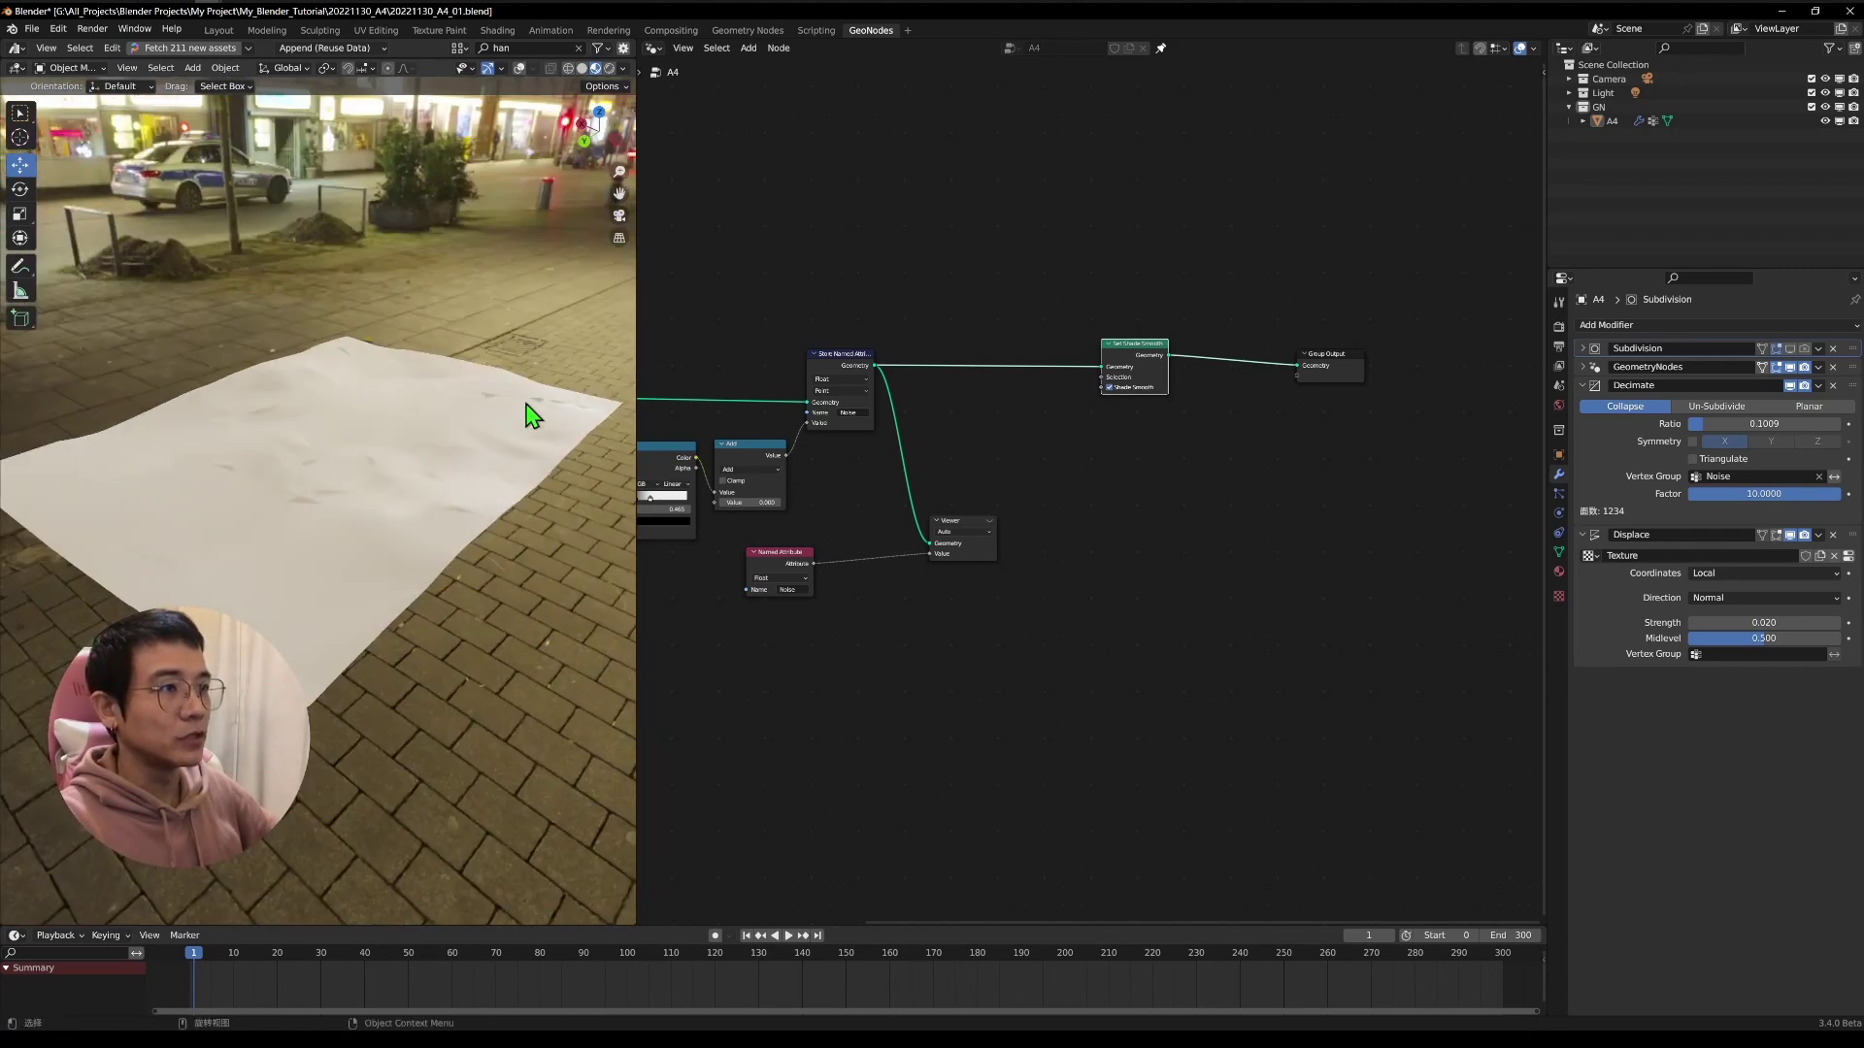
Widen the 3D viewport and switch Shade Smooth off on the Set Shade Smooth node to compare the paper's shading.
drag(633, 394, 728, 394)
click(1154, 387)
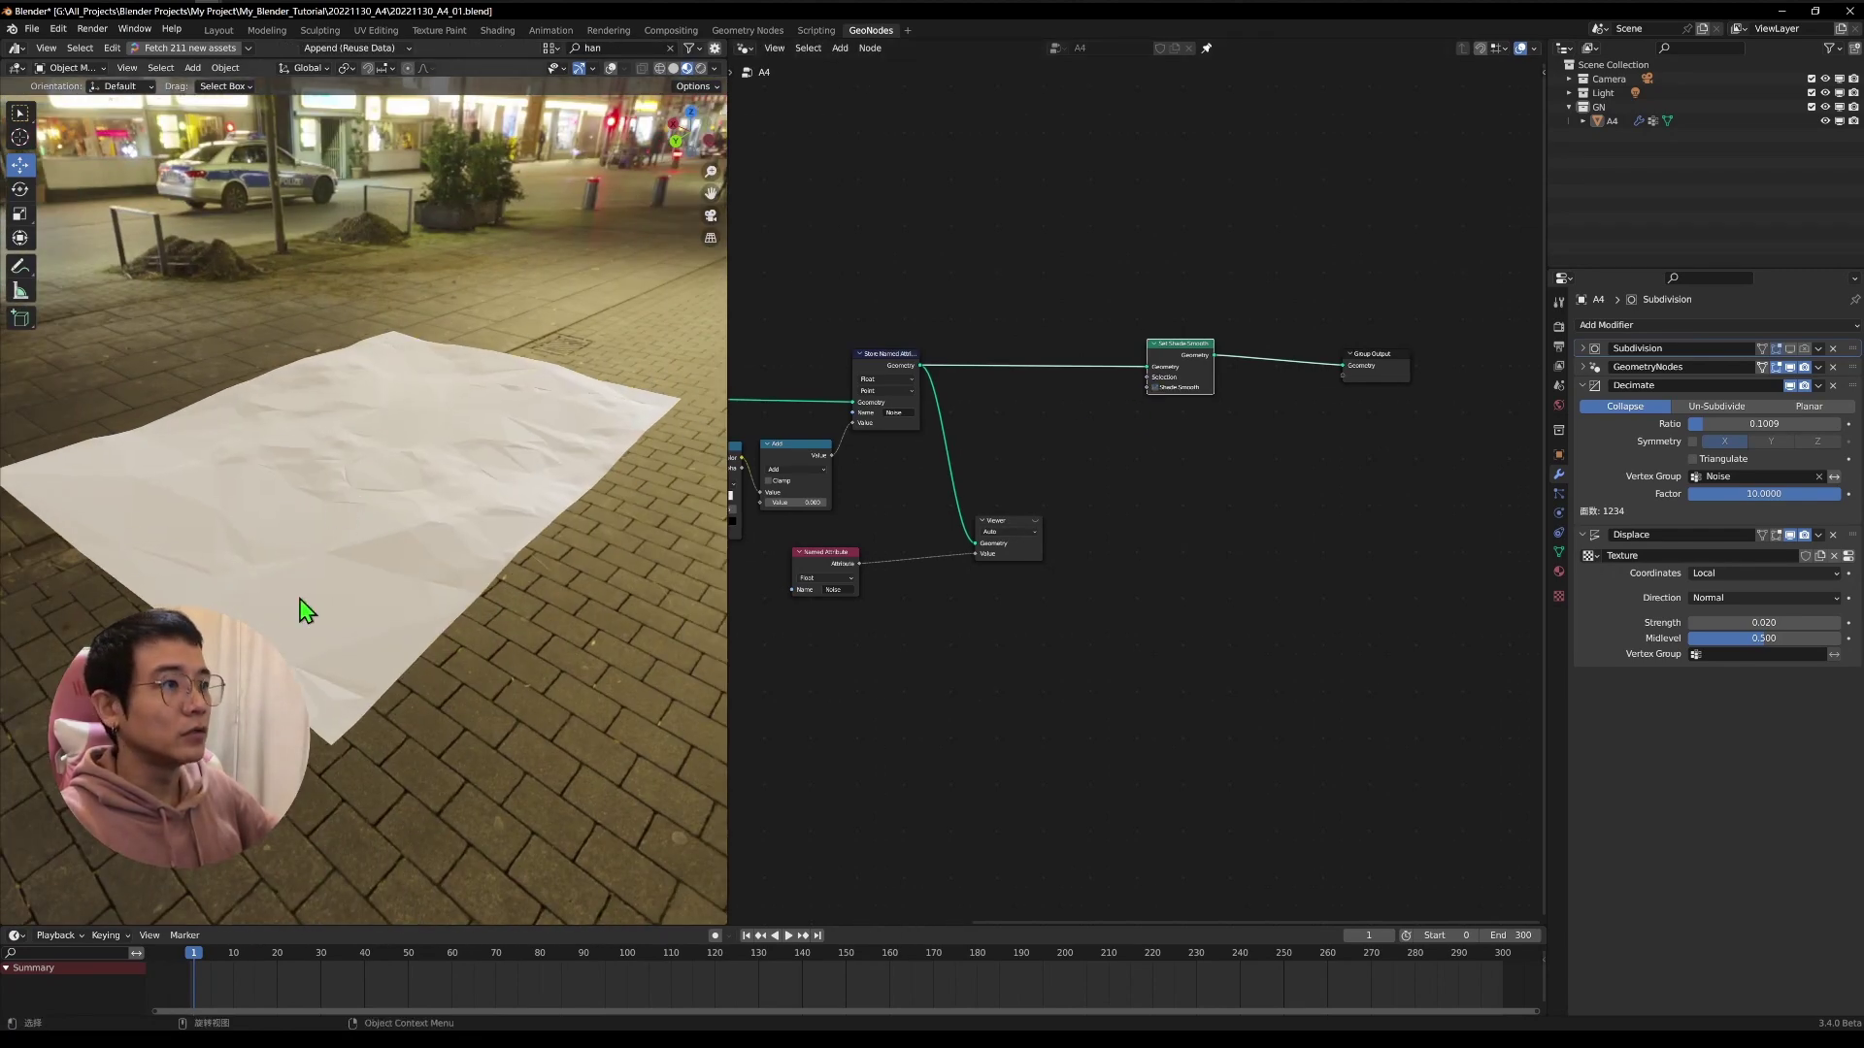
middle_drag(1155, 459, 1157, 530)
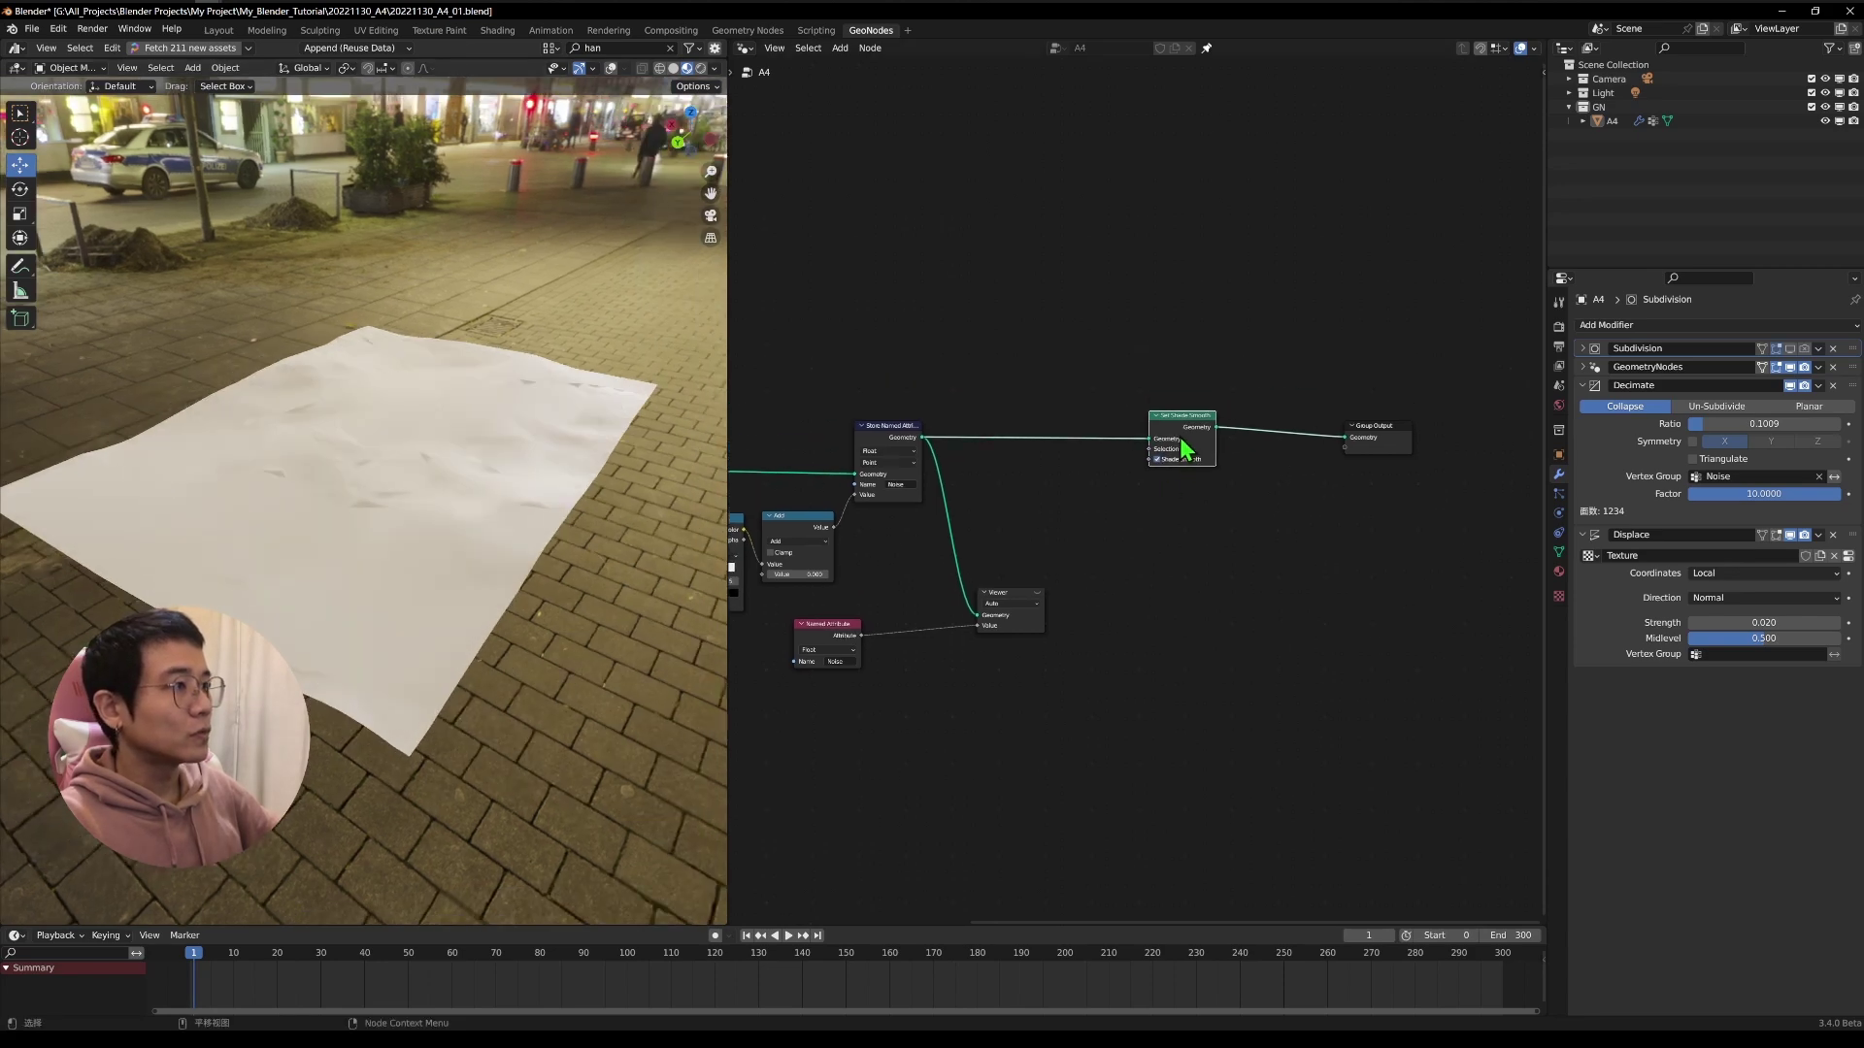
Spread out the Set Shade Smooth and Group Output nodes, and move the Named Attribute and Viewer nodes well below the tree.
drag(1183, 447, 1220, 464)
drag(1352, 437, 1378, 437)
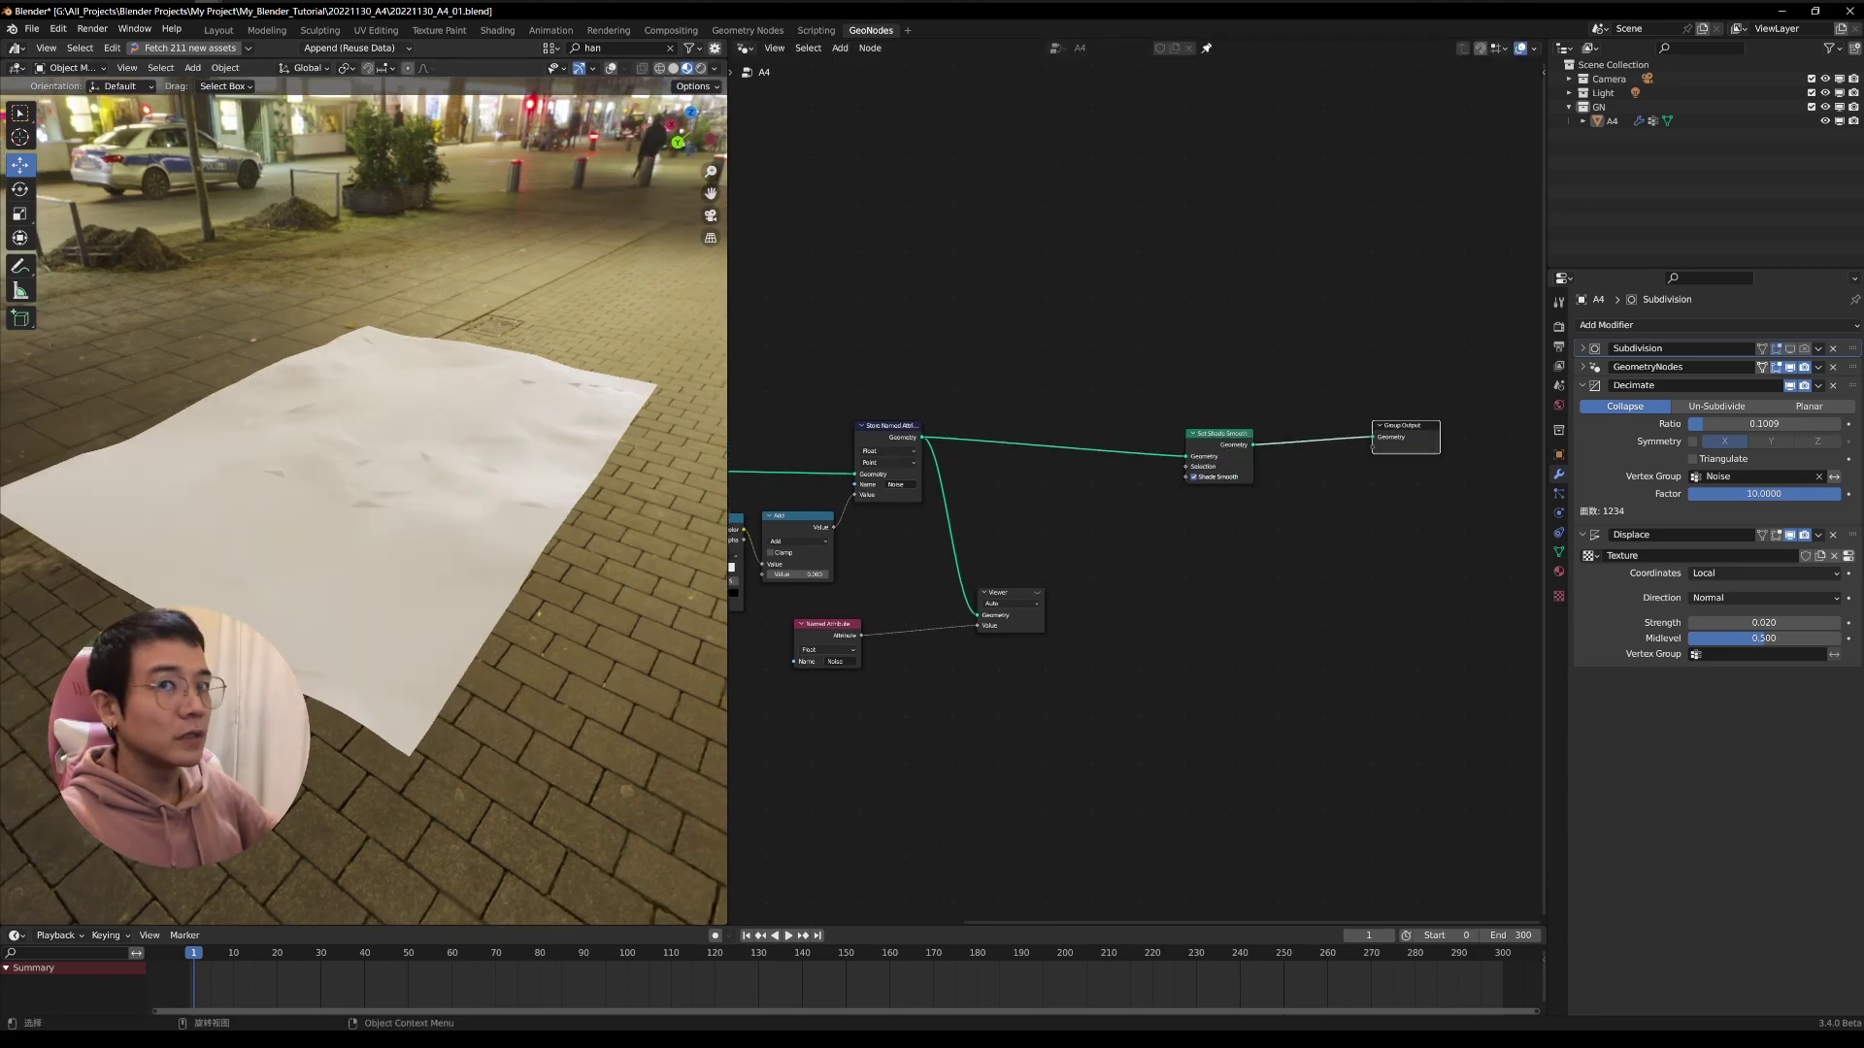
middle_drag(1320, 483, 1598, 379)
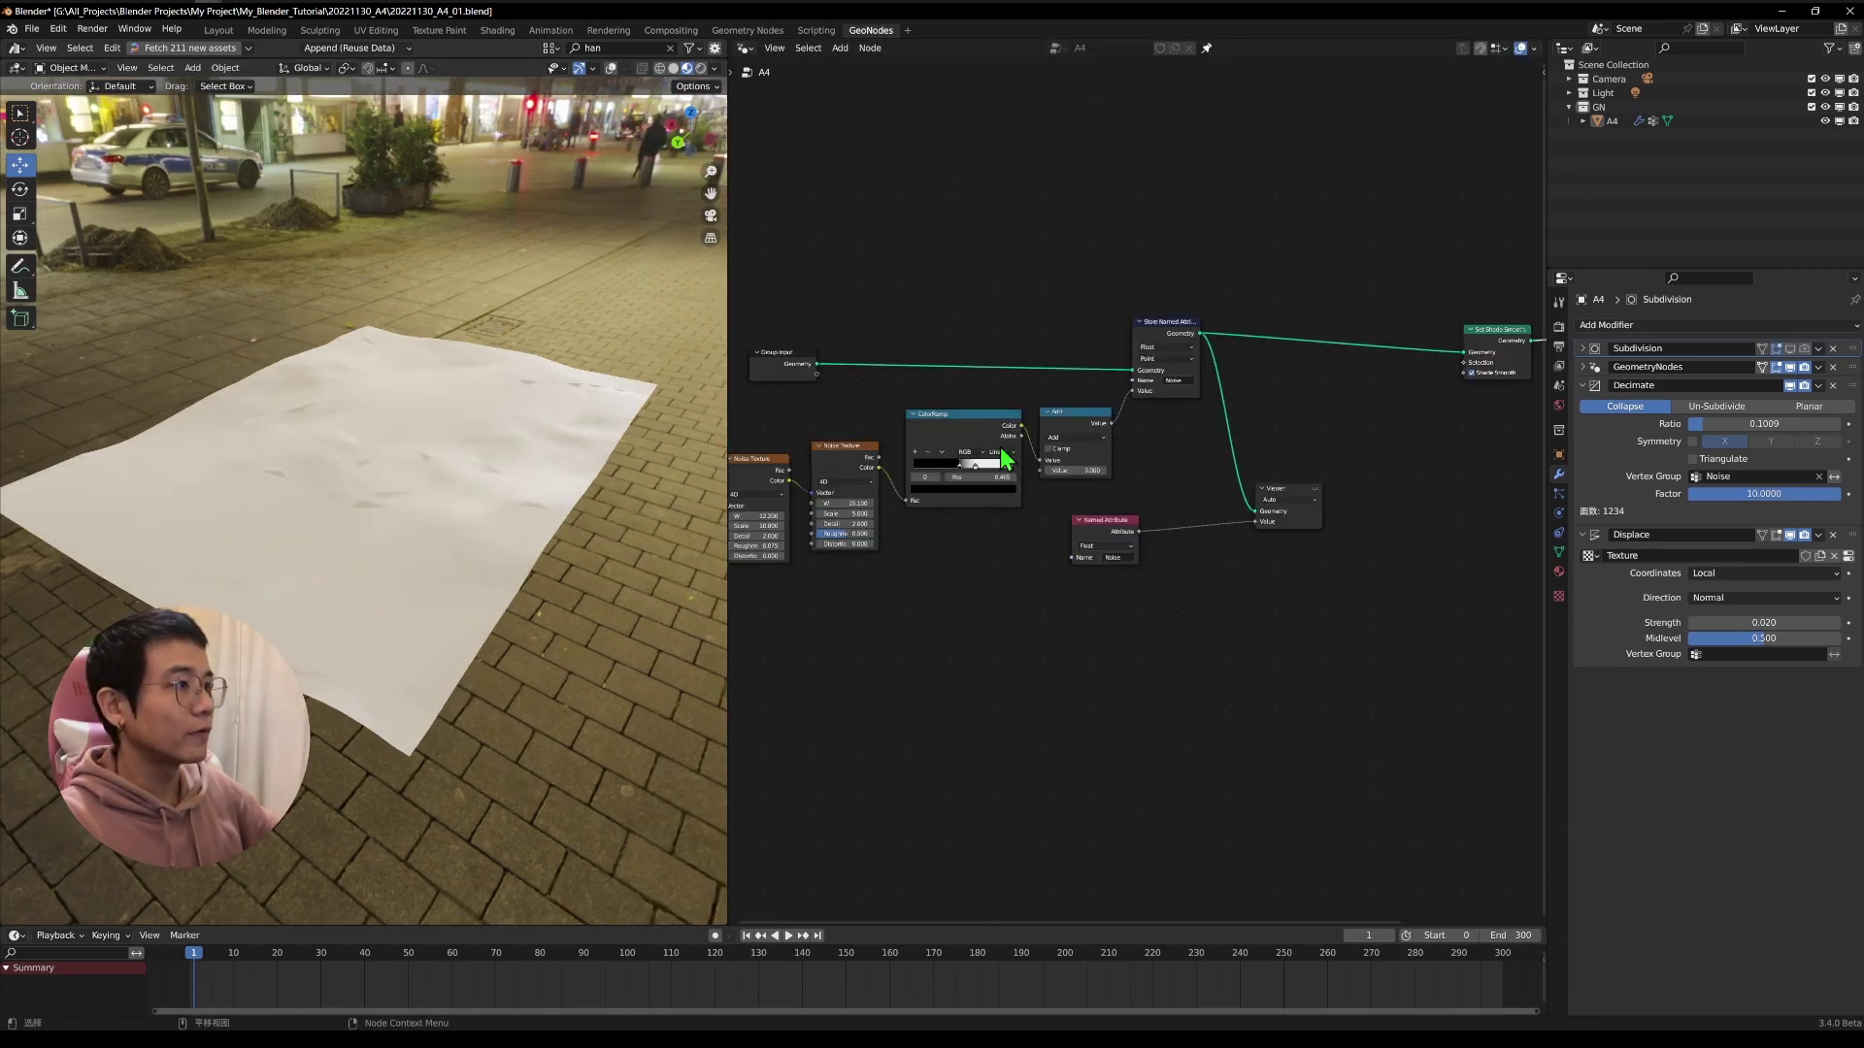
drag(1092, 496, 1186, 568)
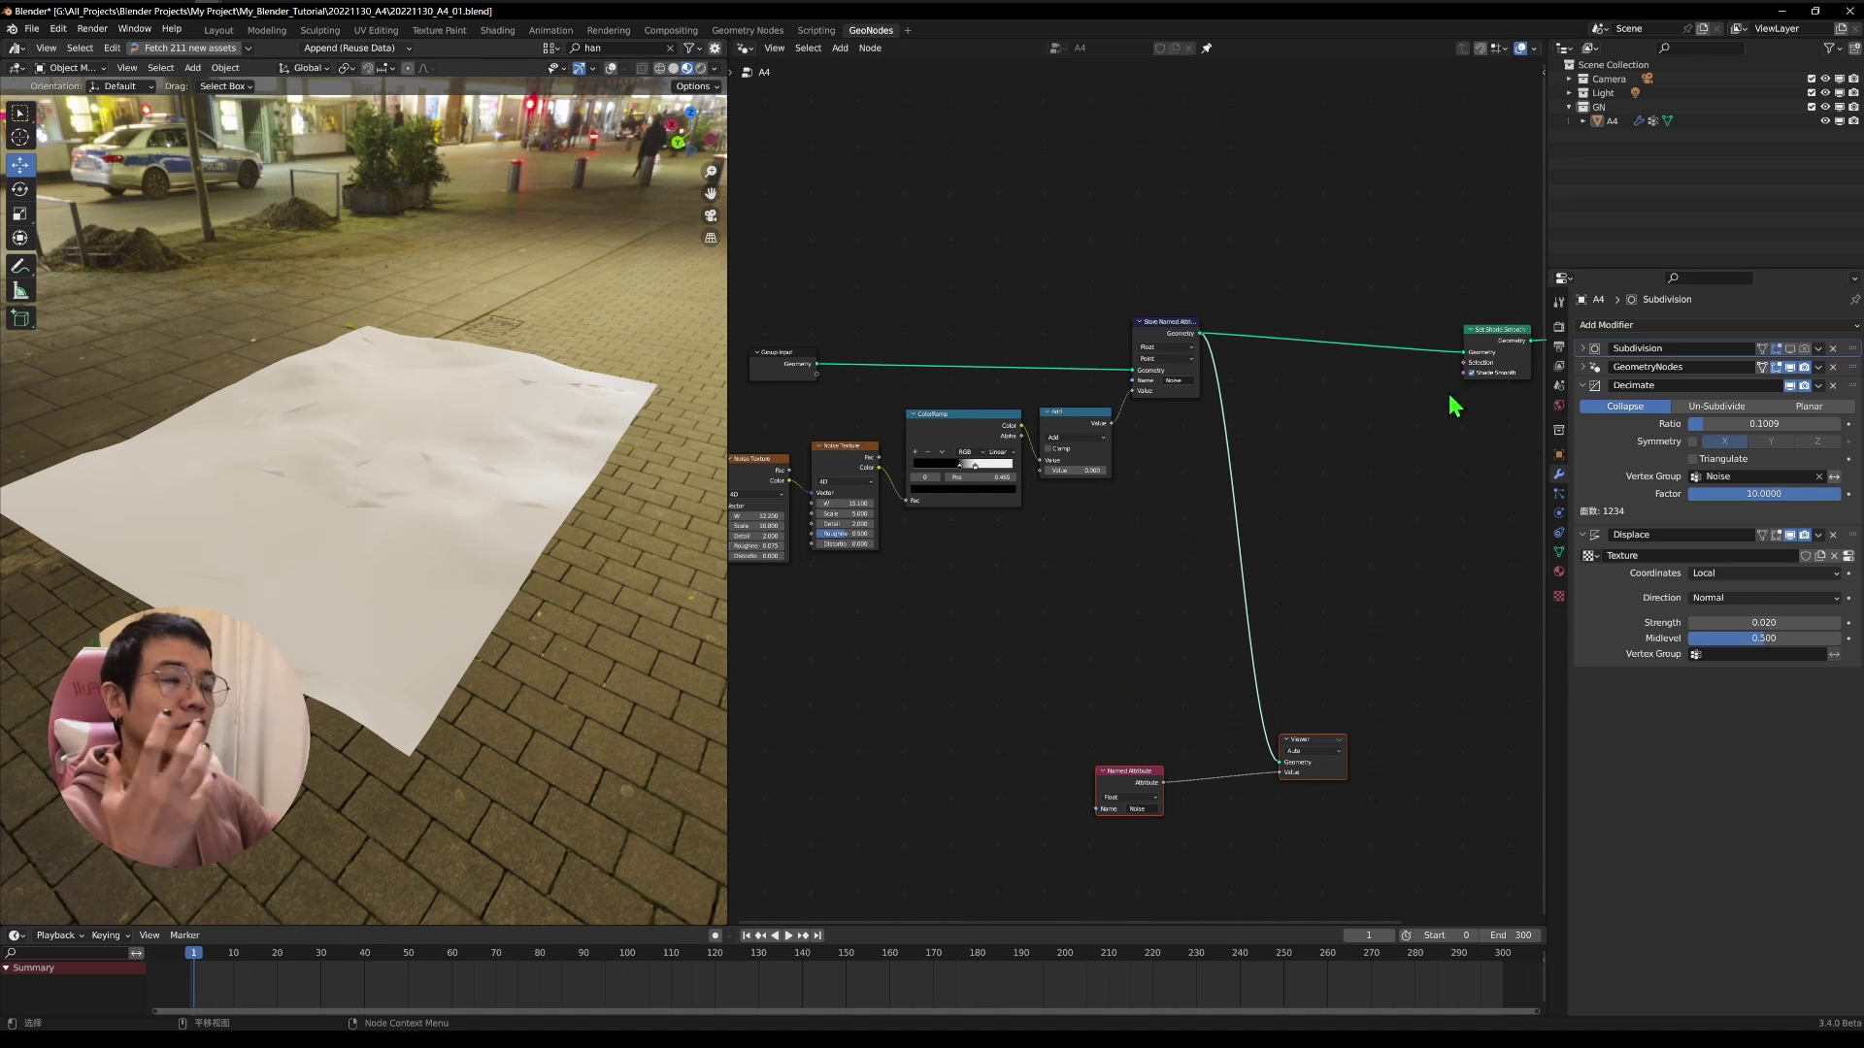
Connect the Noise Texture's Color to the Shade Smooth input, and move the ColorRamp, Add and Store Named Attribute nodes up.
drag(879, 468, 1403, 372)
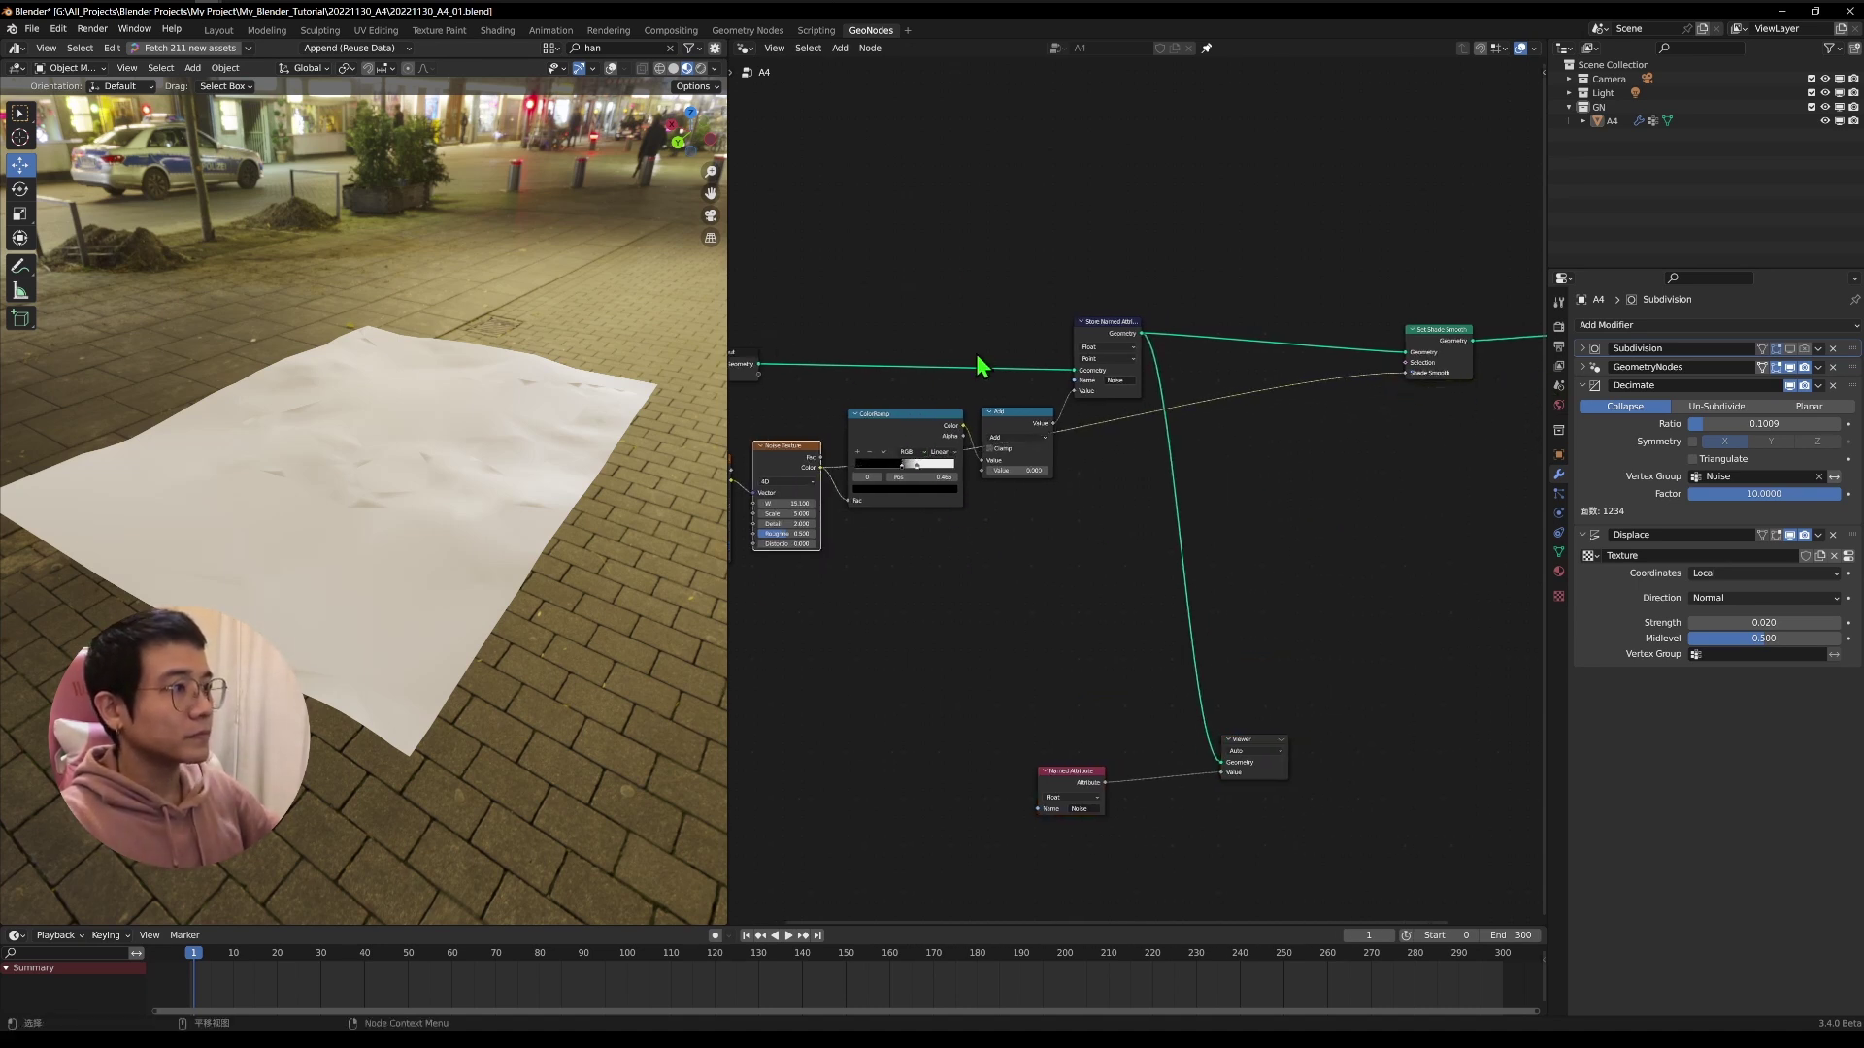
drag(852, 282, 1111, 491)
drag(1007, 417, 1024, 304)
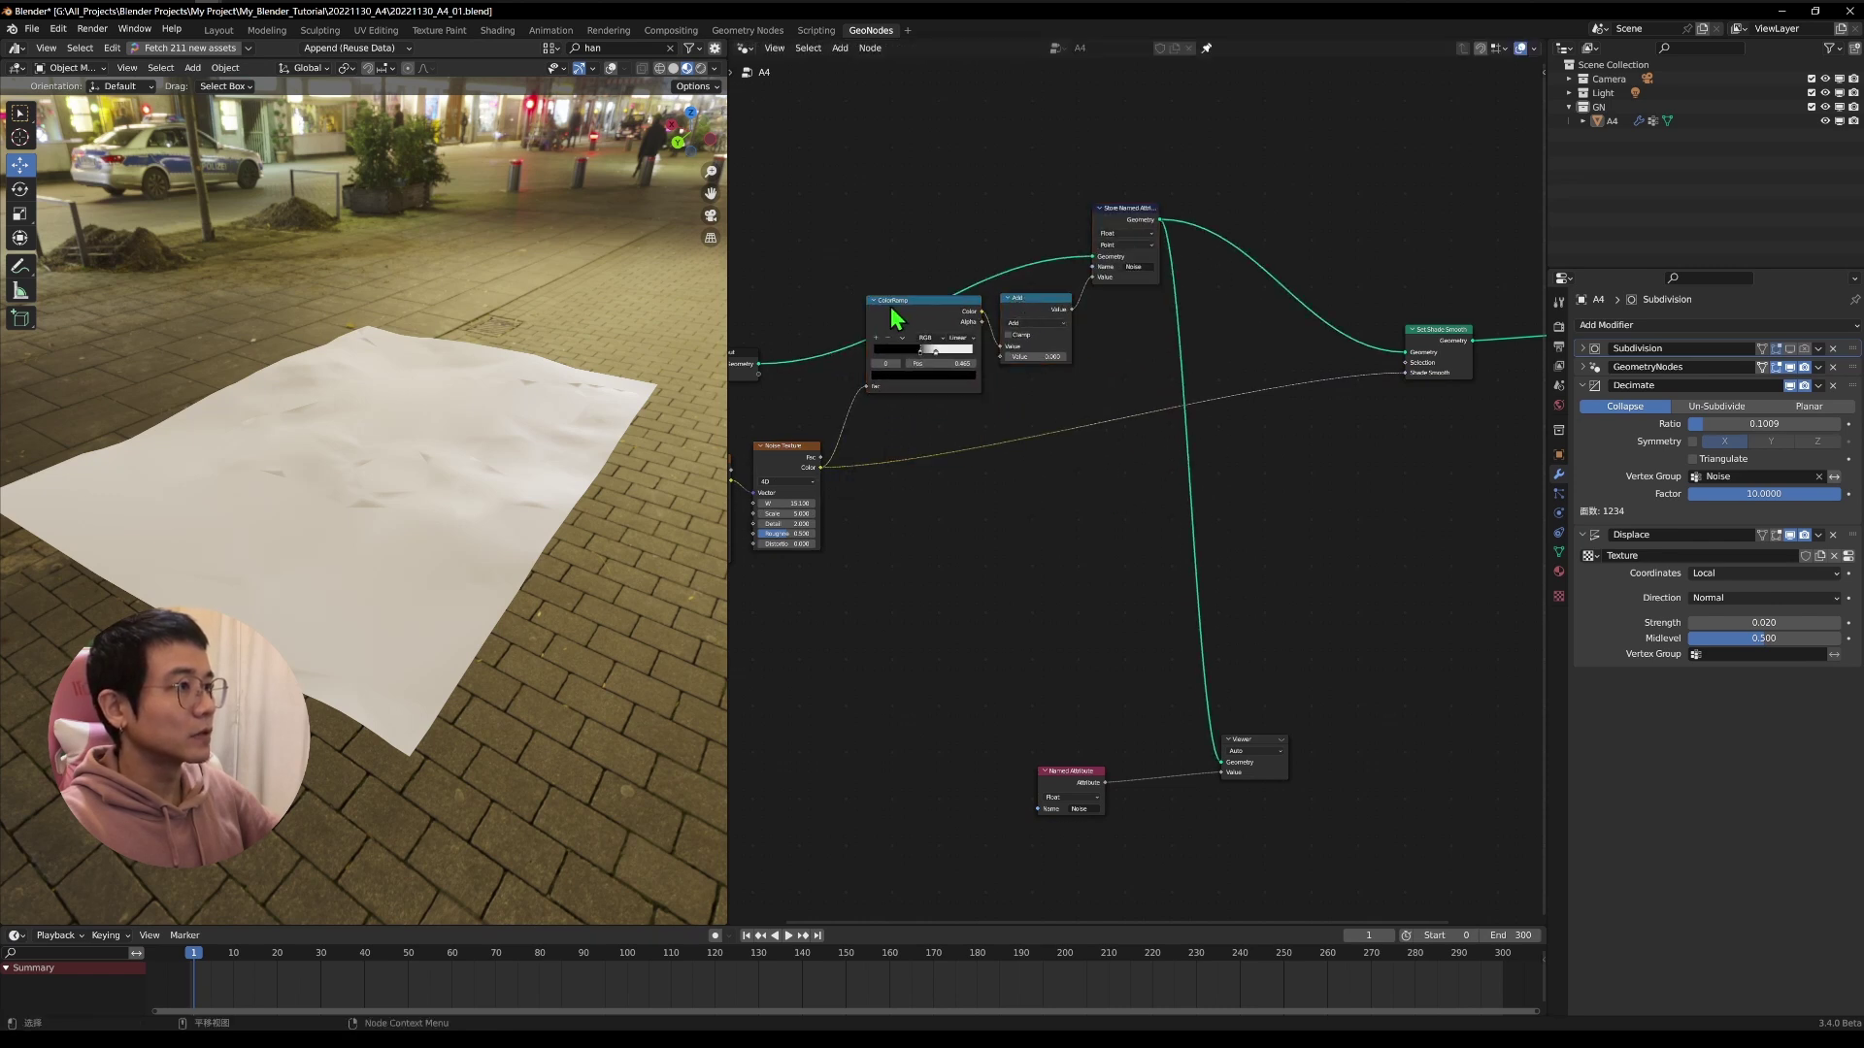
Duplicate the ColorRamp, reset the copy, and wire it between the Noise Texture's Color and the Shade Smooth input.
key(shift+d)
click(979, 548)
key(BackSpace)
drag(820, 468, 885, 581)
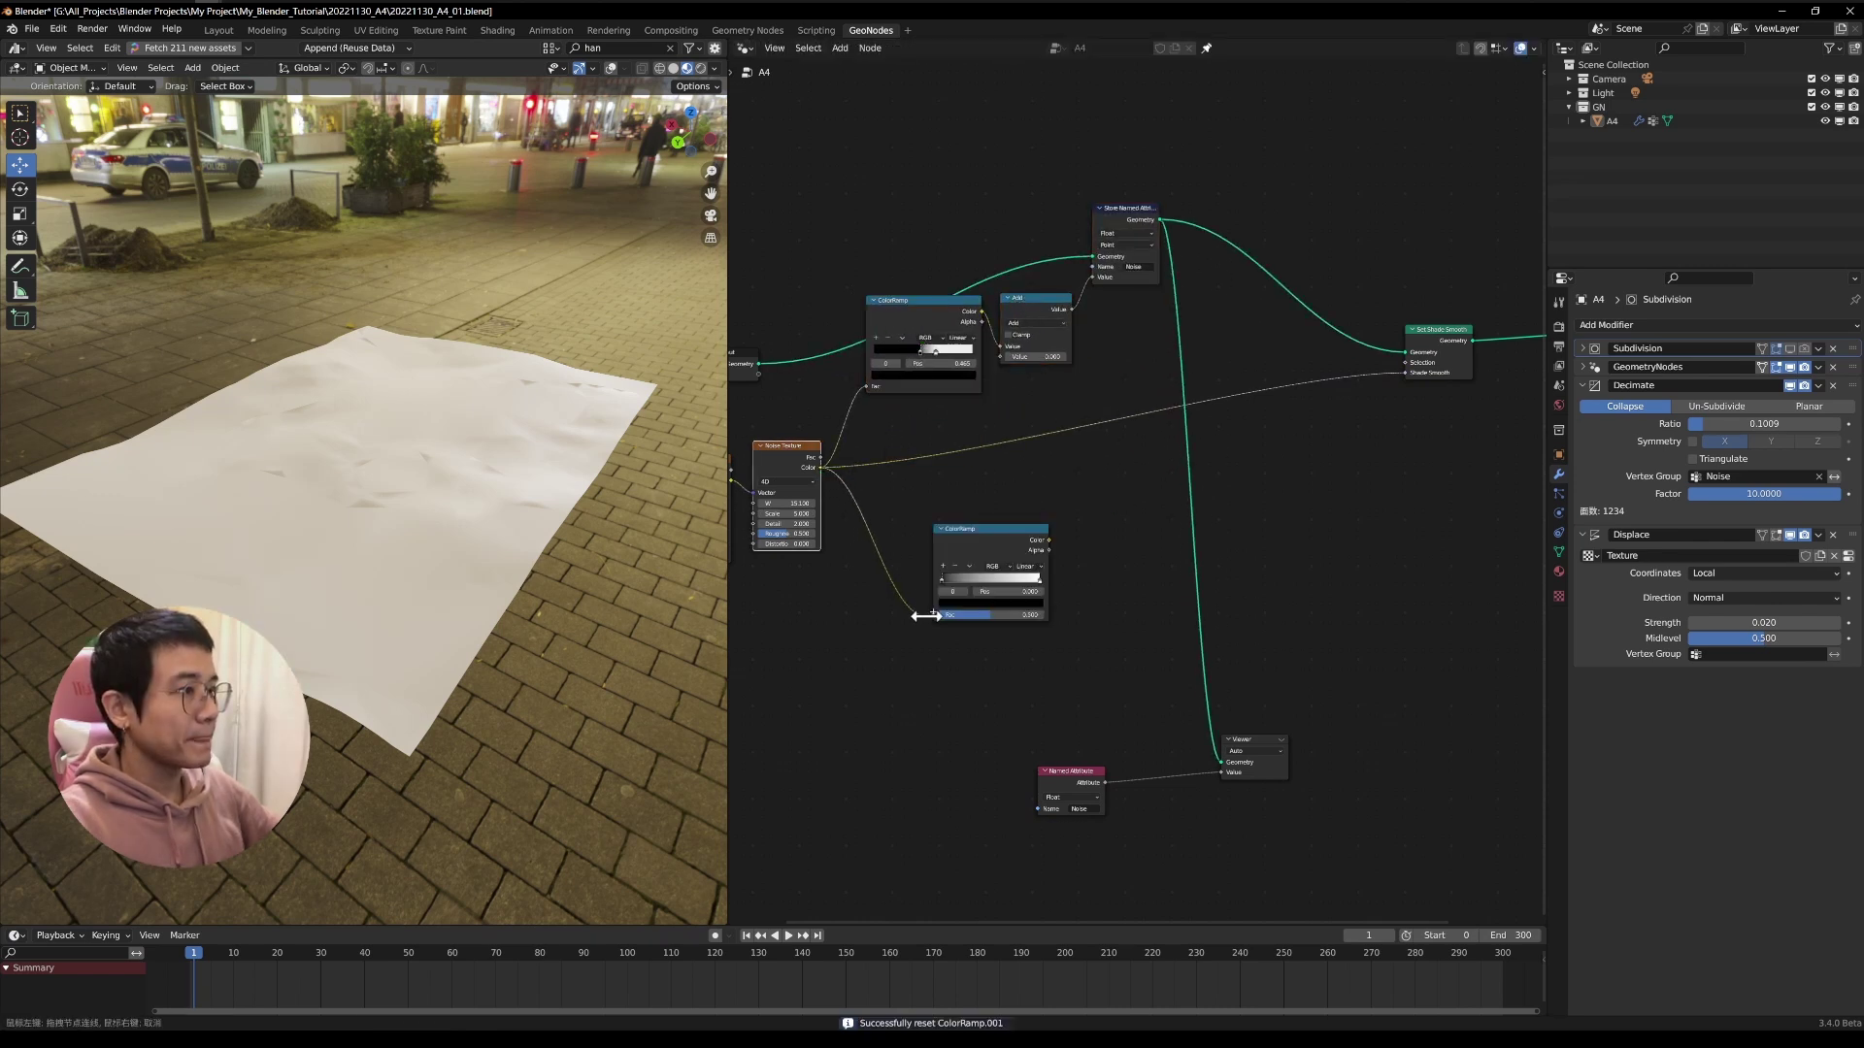
drag(1048, 539, 1404, 374)
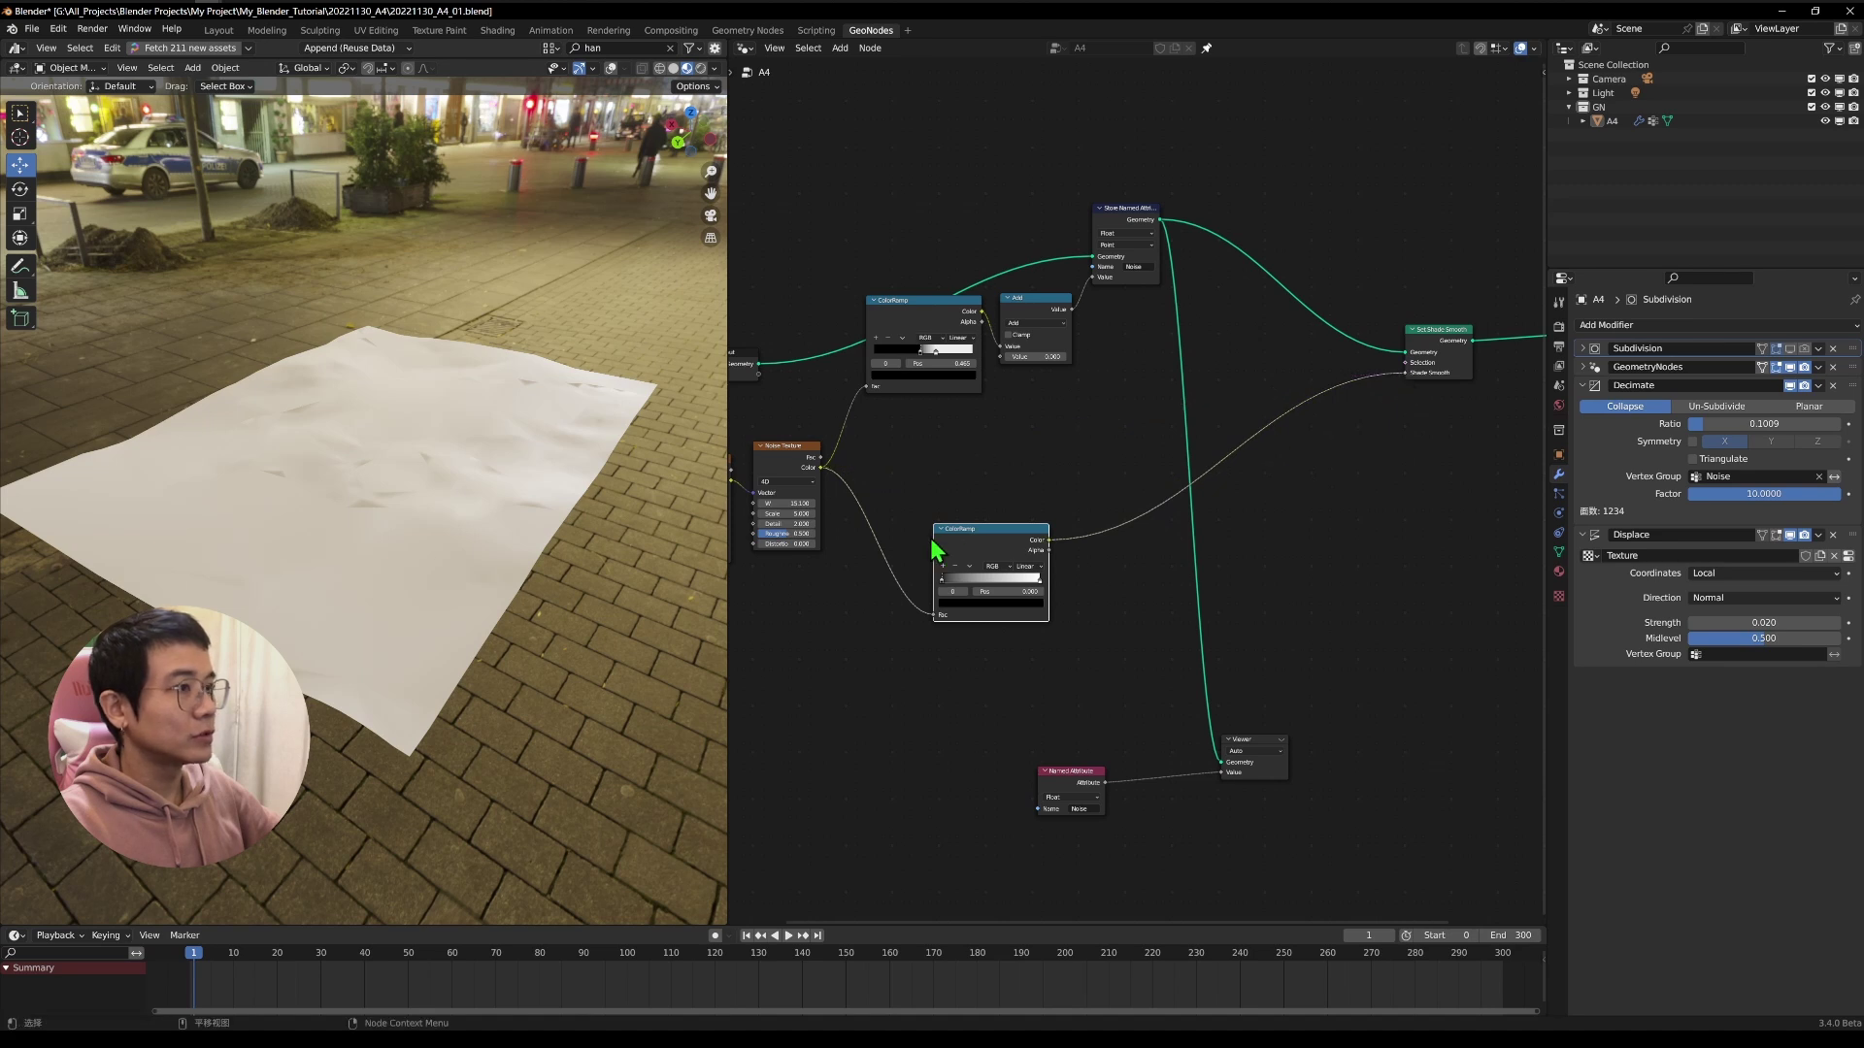
Move the new ColorRamp node close to the Set Shade Smooth node.
drag(980, 534, 1271, 437)
scroll(1291, 474, up, 3)
middle_drag(1291, 474, 1124, 526)
scroll(1124, 527, up, 1)
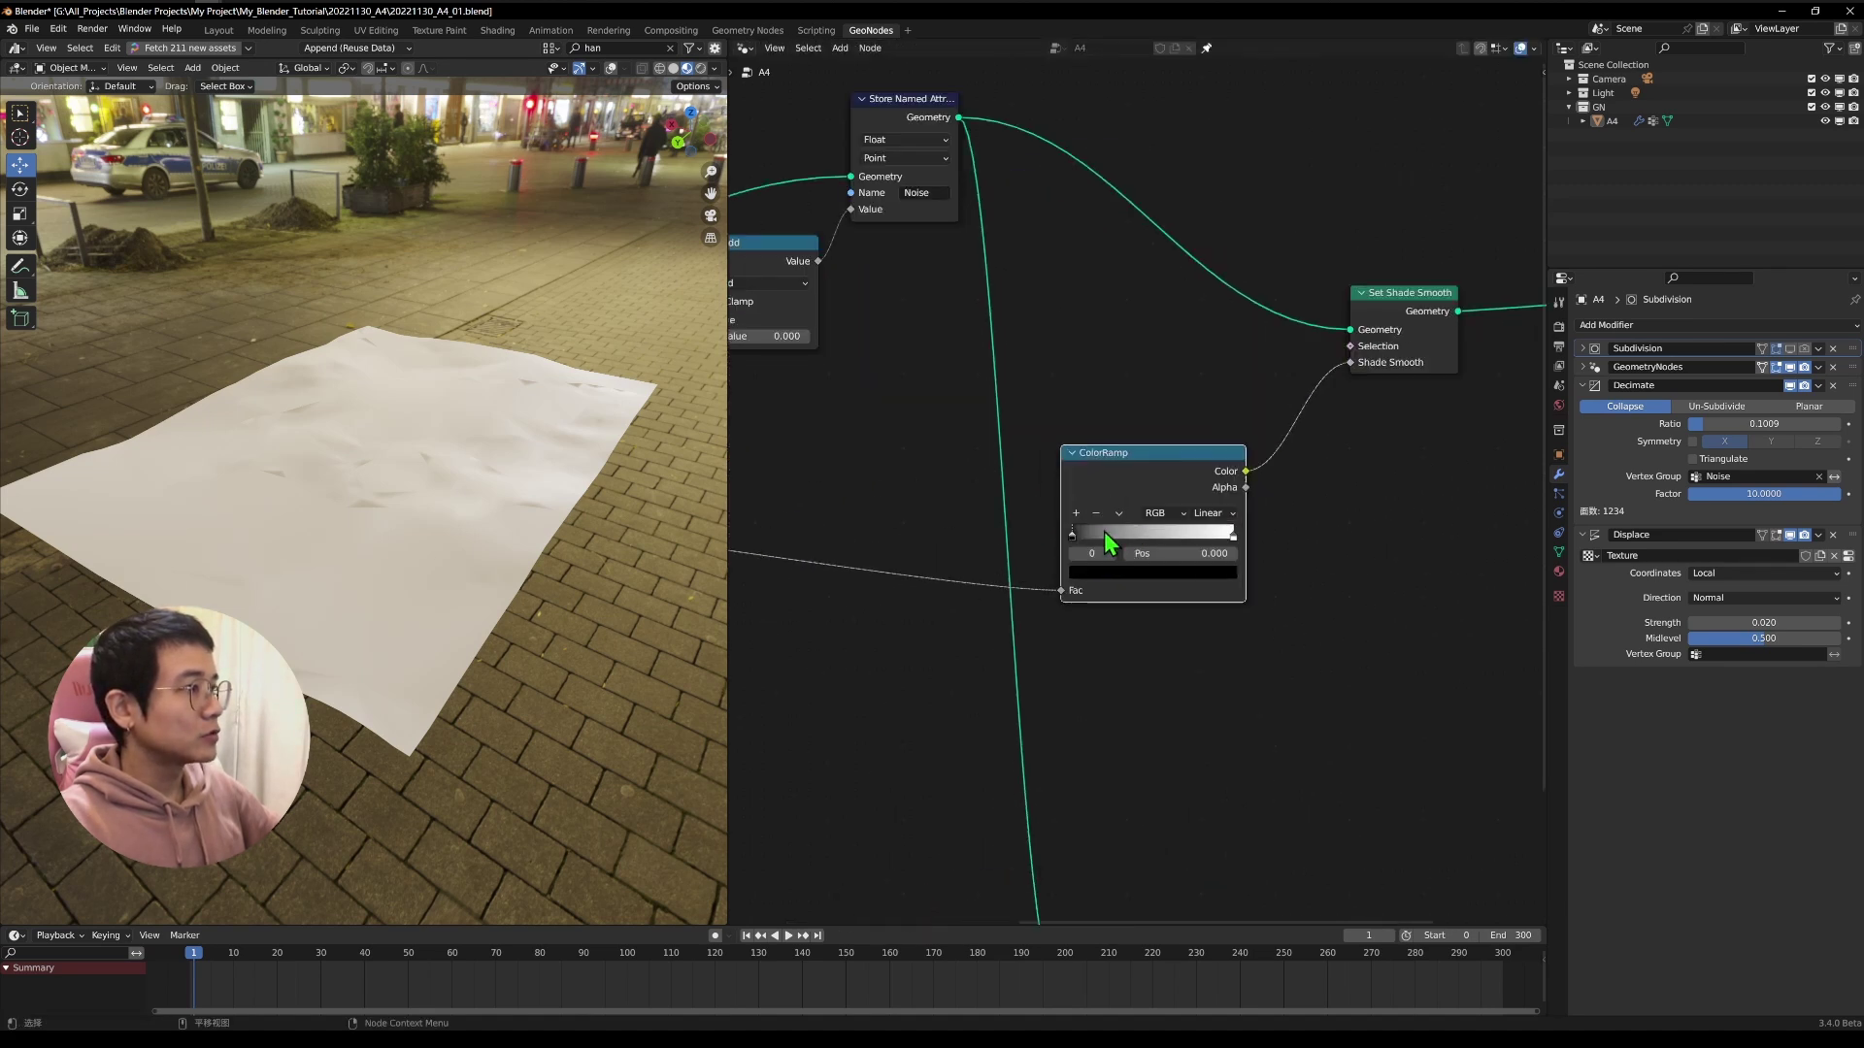
Set the new ColorRamp's interpolation to Constant and place its white stop at about 0.517.
drag(1074, 536, 1168, 505)
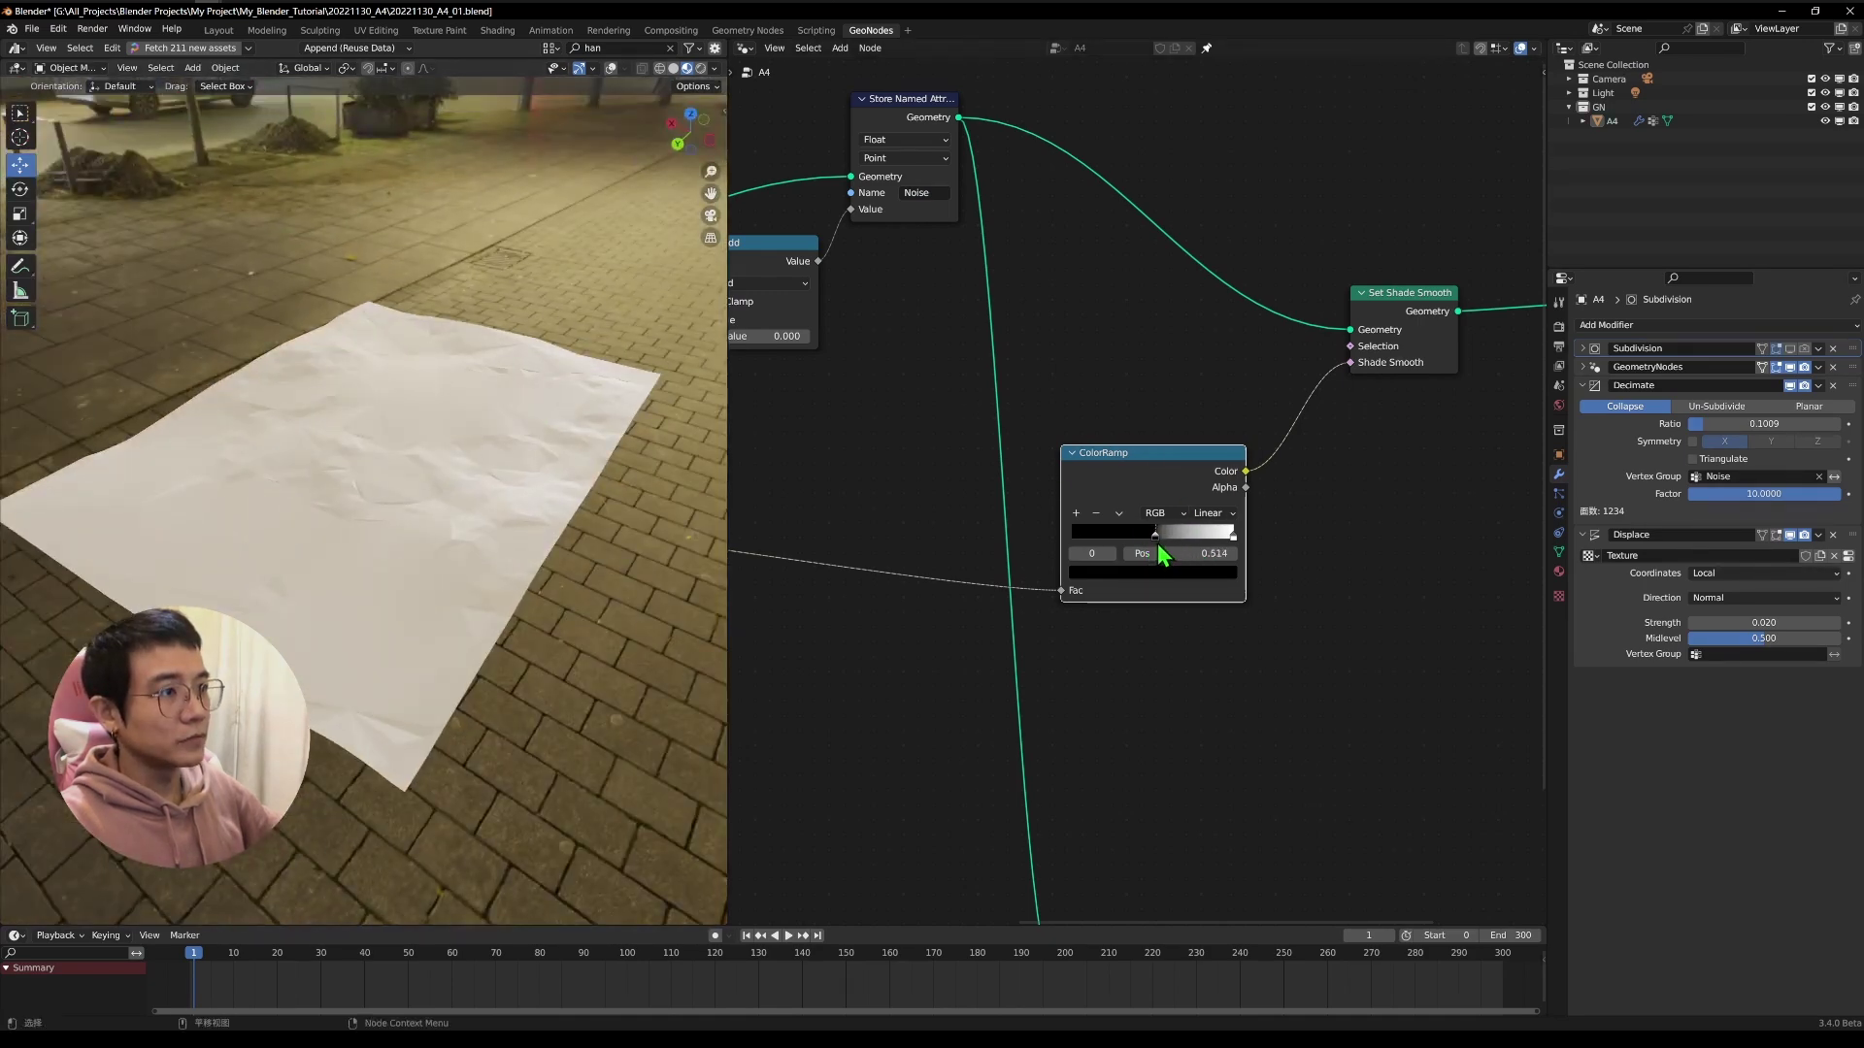
middle_drag(417, 445, 679, 514)
click(1212, 513)
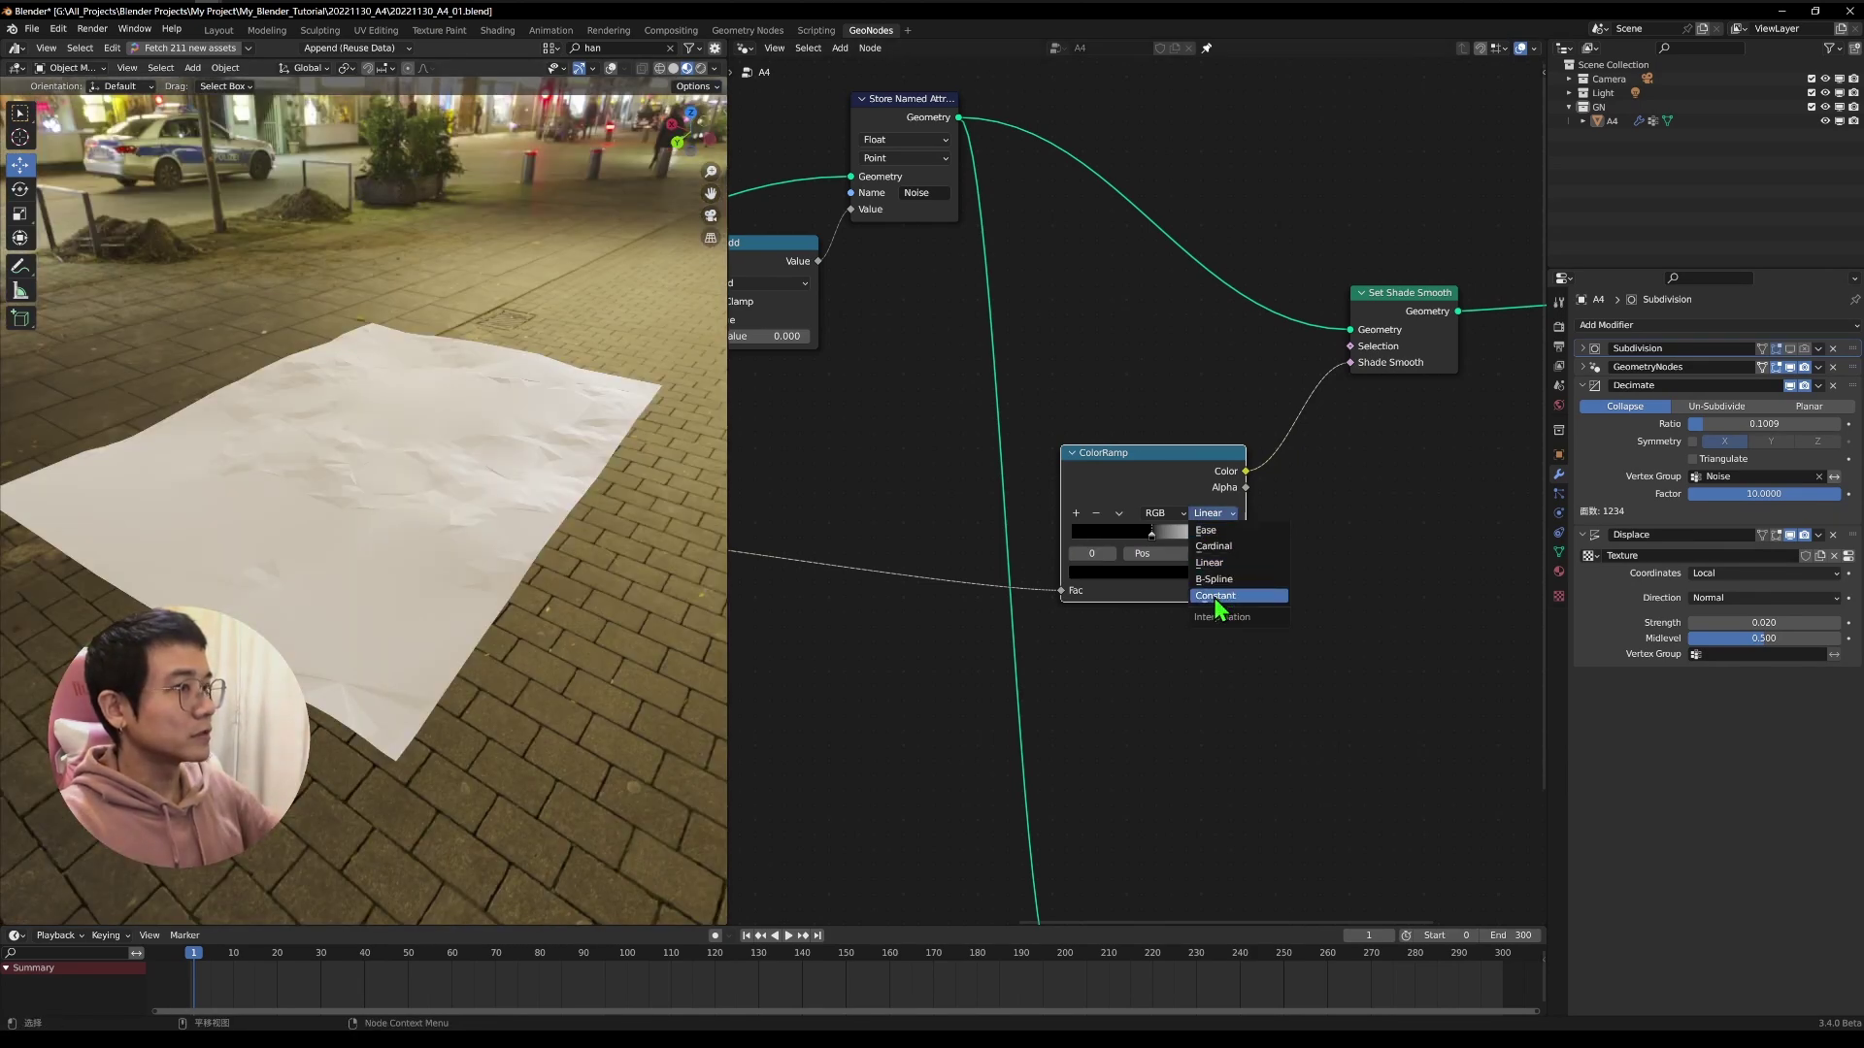
click(1215, 595)
drag(1152, 536, 1109, 558)
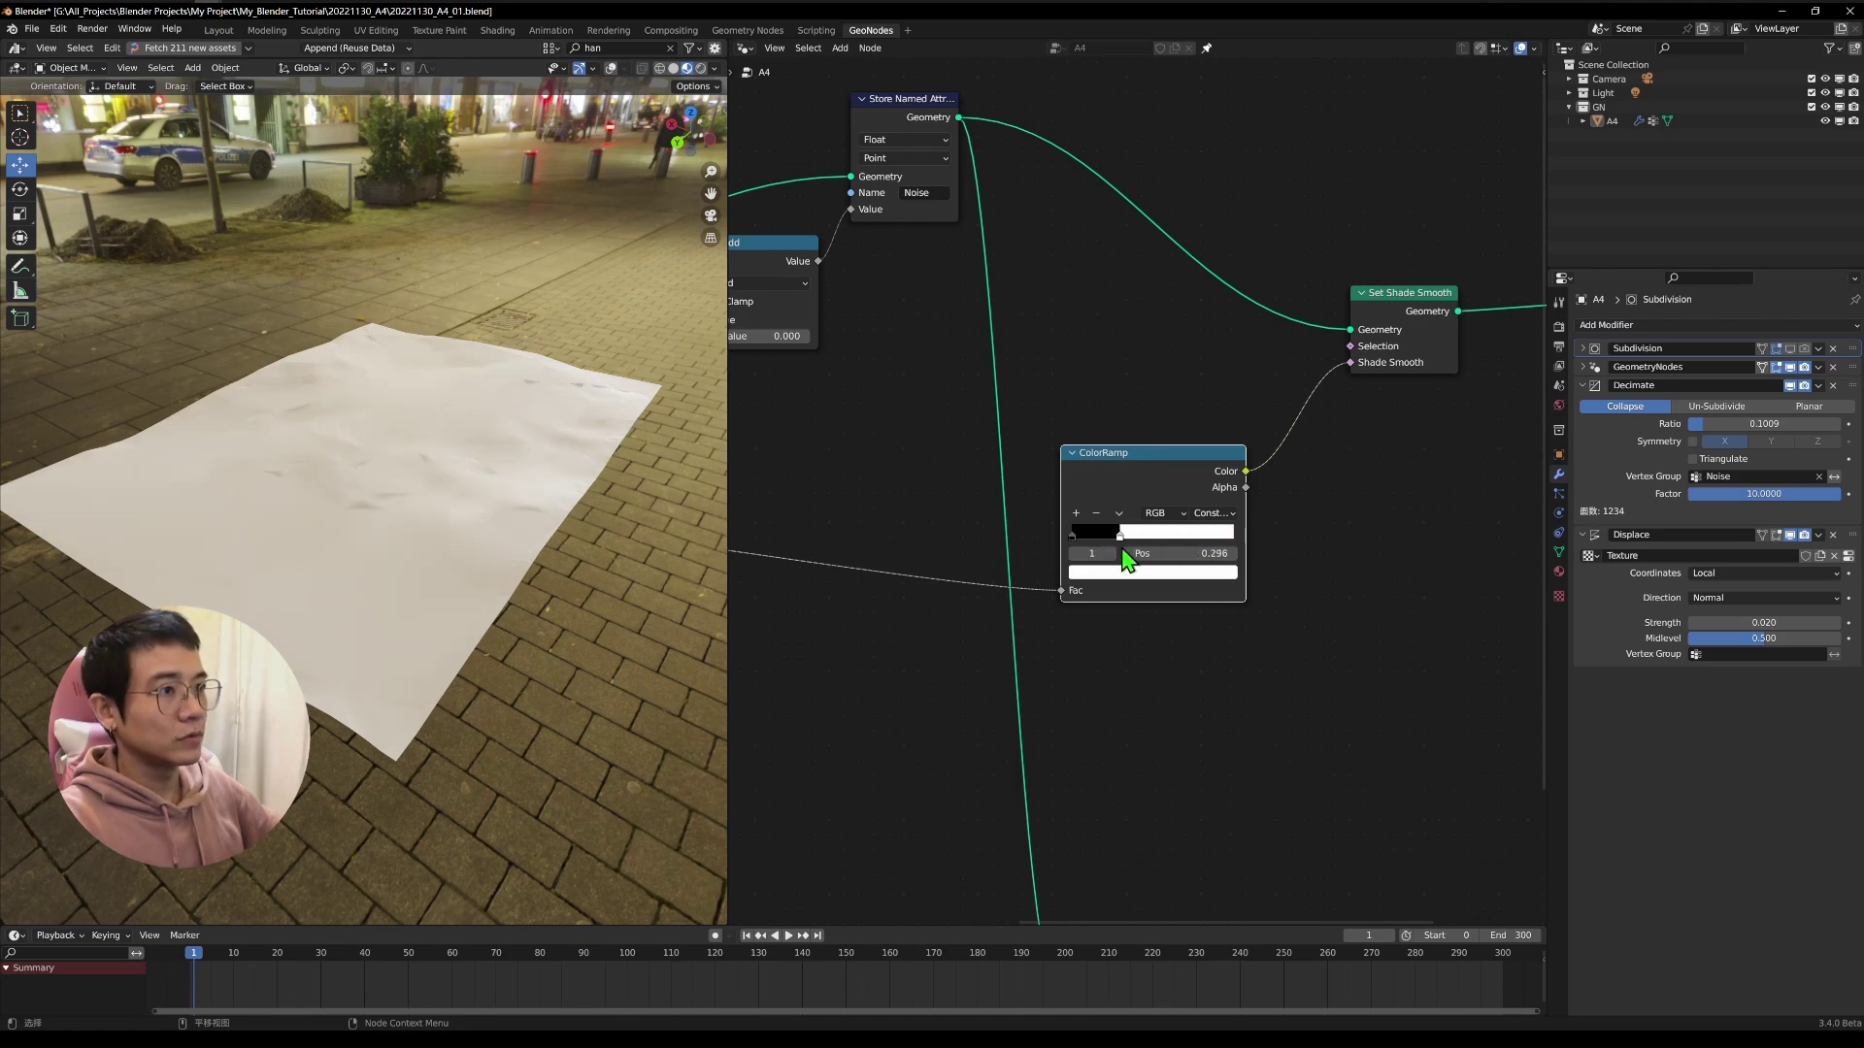
Inspect the sheet's wireframe and shading with overlays on and off, and set the new ColorRamp's white stop to about 0.441.
middle_drag(536, 436, 514, 242)
click(610, 68)
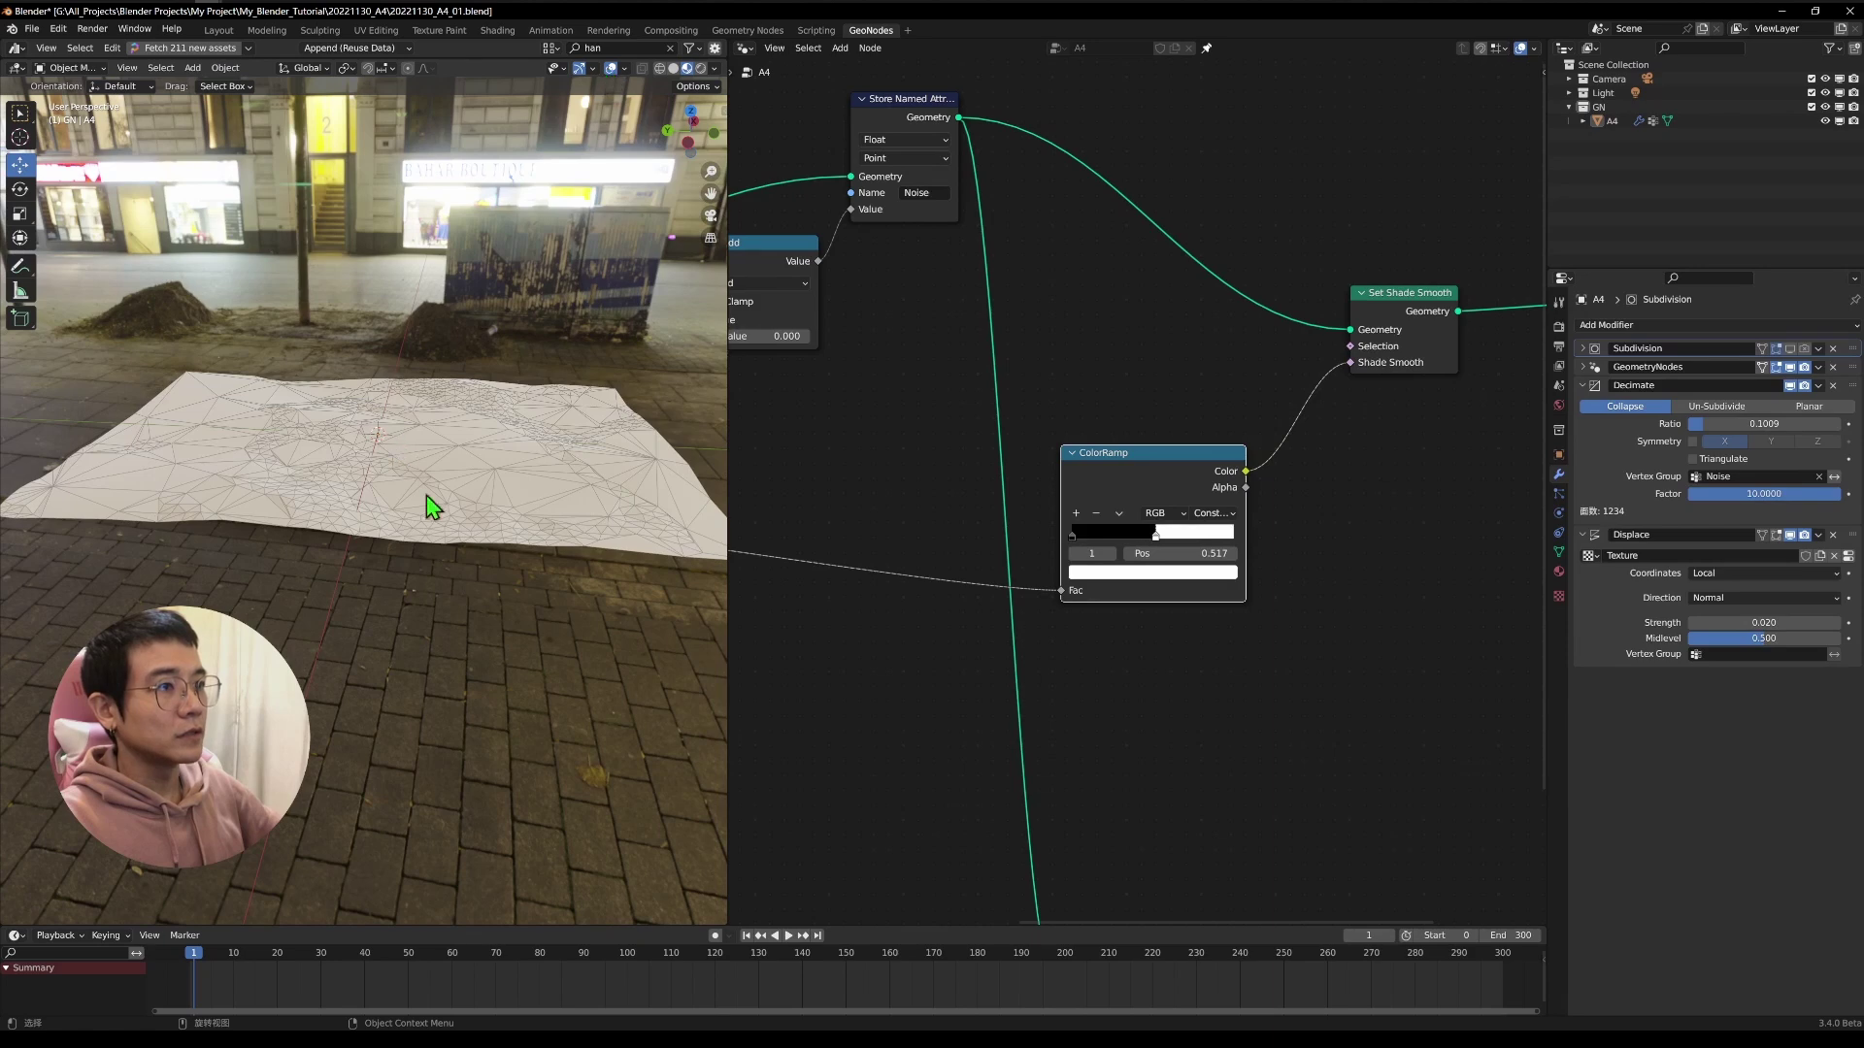
middle_drag(429, 495, 345, 422)
middle_drag(492, 508, 337, 508)
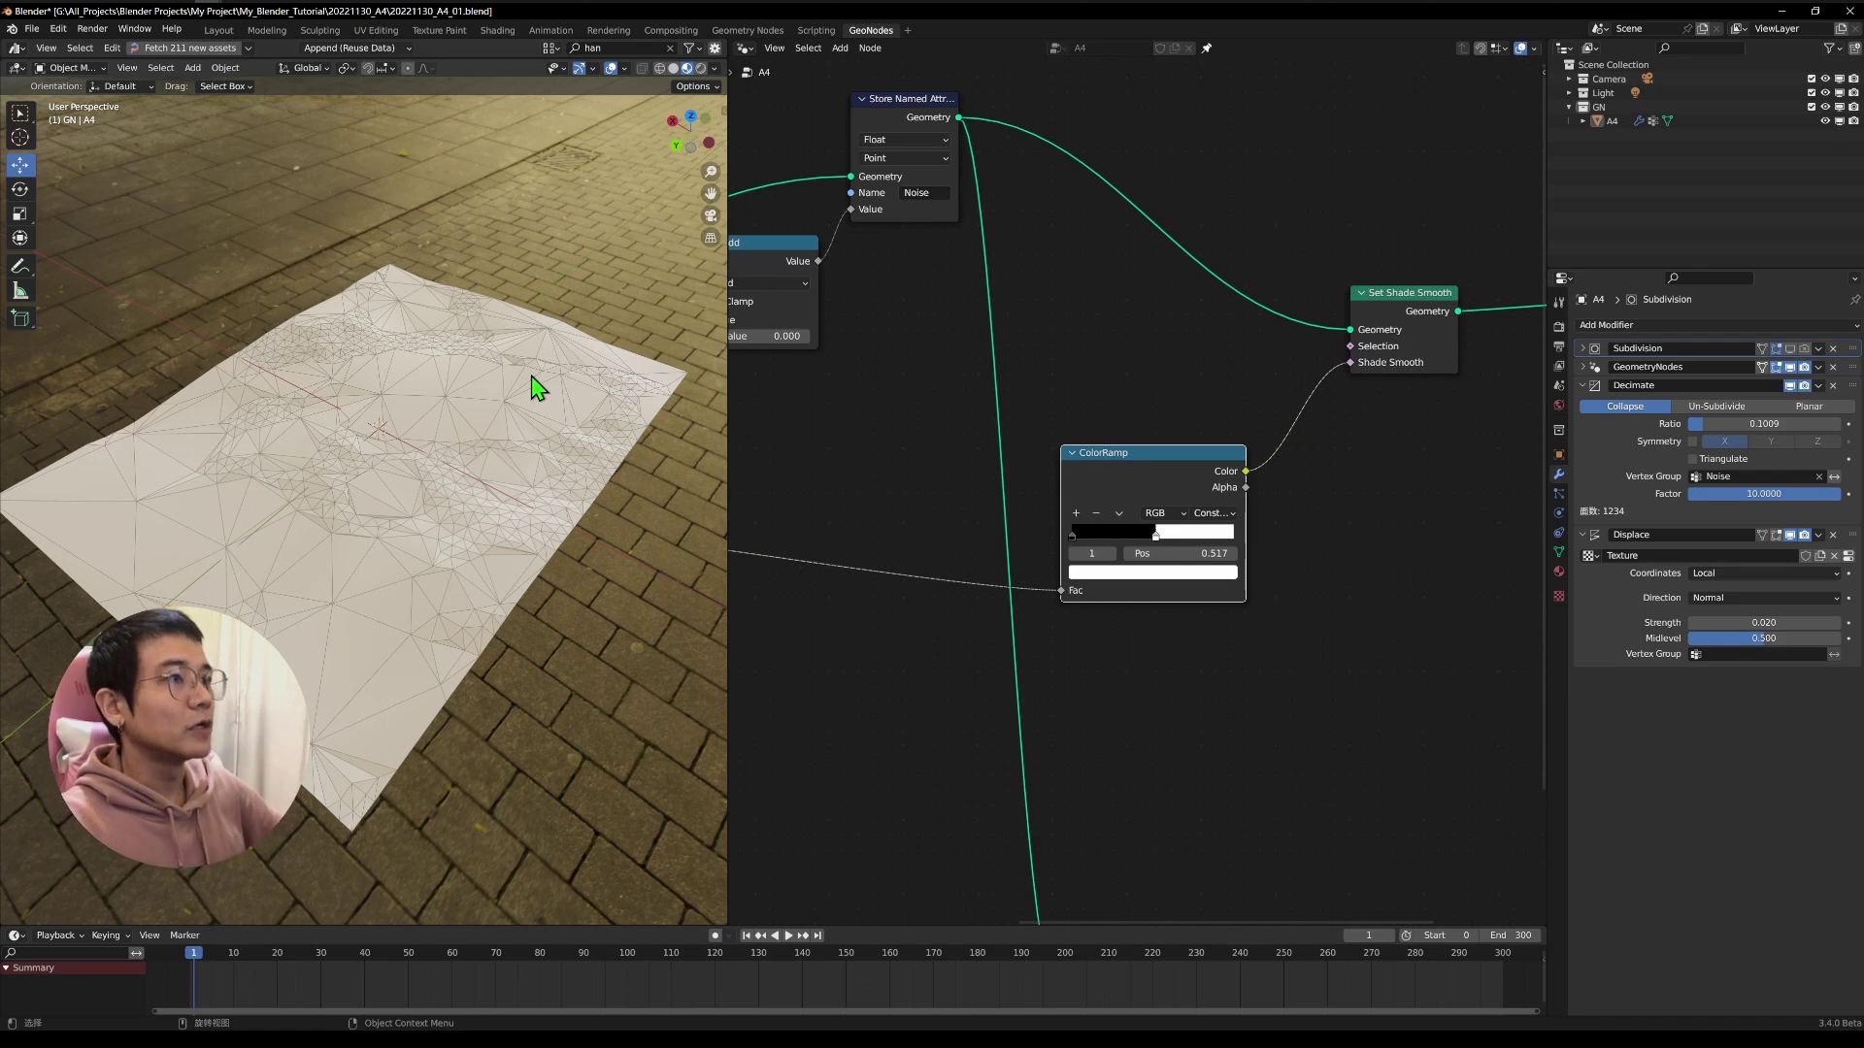
key(alt+shift+z)
mouse_move(532, 378)
middle_down()
mouse_move(363, 533)
mouse_move(524, 387)
middle_up()
drag(1155, 535, 1145, 538)
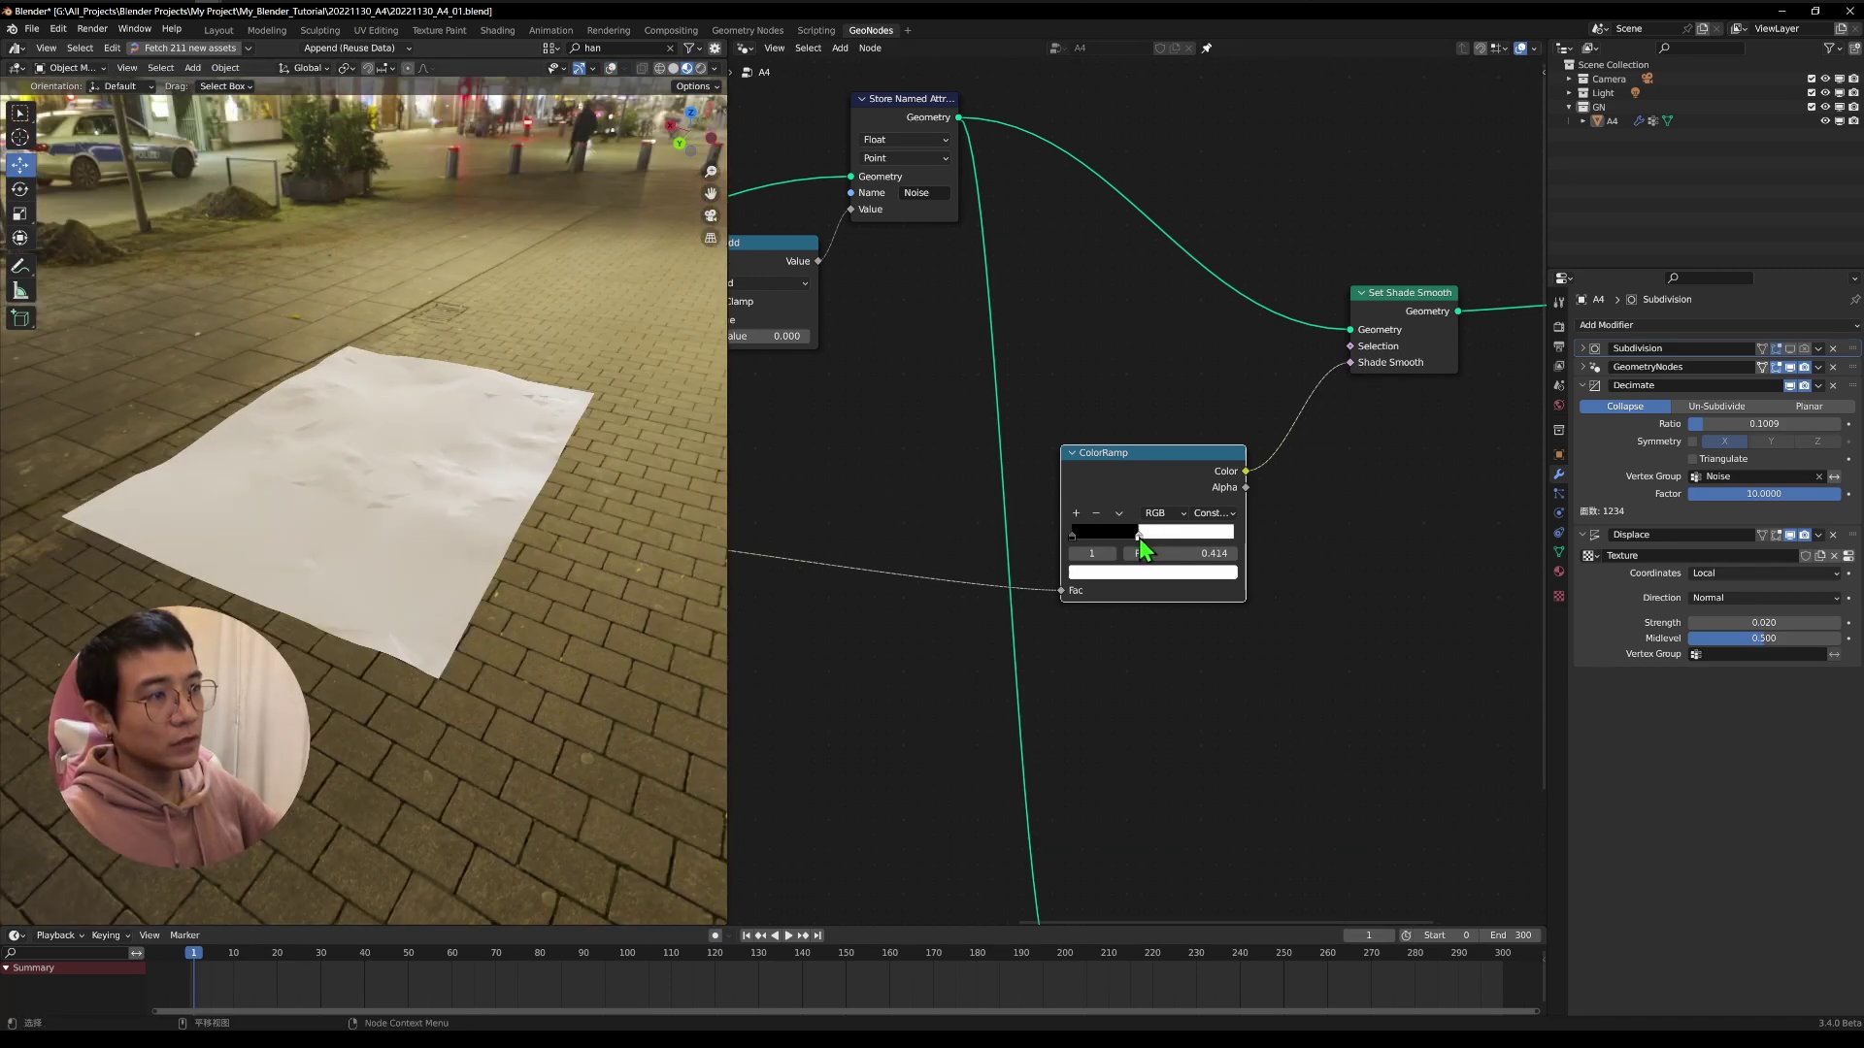
middle_drag(540, 509, 418, 592)
Set the second Noise Texture's W to 17.8 and check the decimated sheet's wireframe with the overlays shown.
middle_drag(879, 472, 1393, 357)
middle_drag(926, 508, 1053, 479)
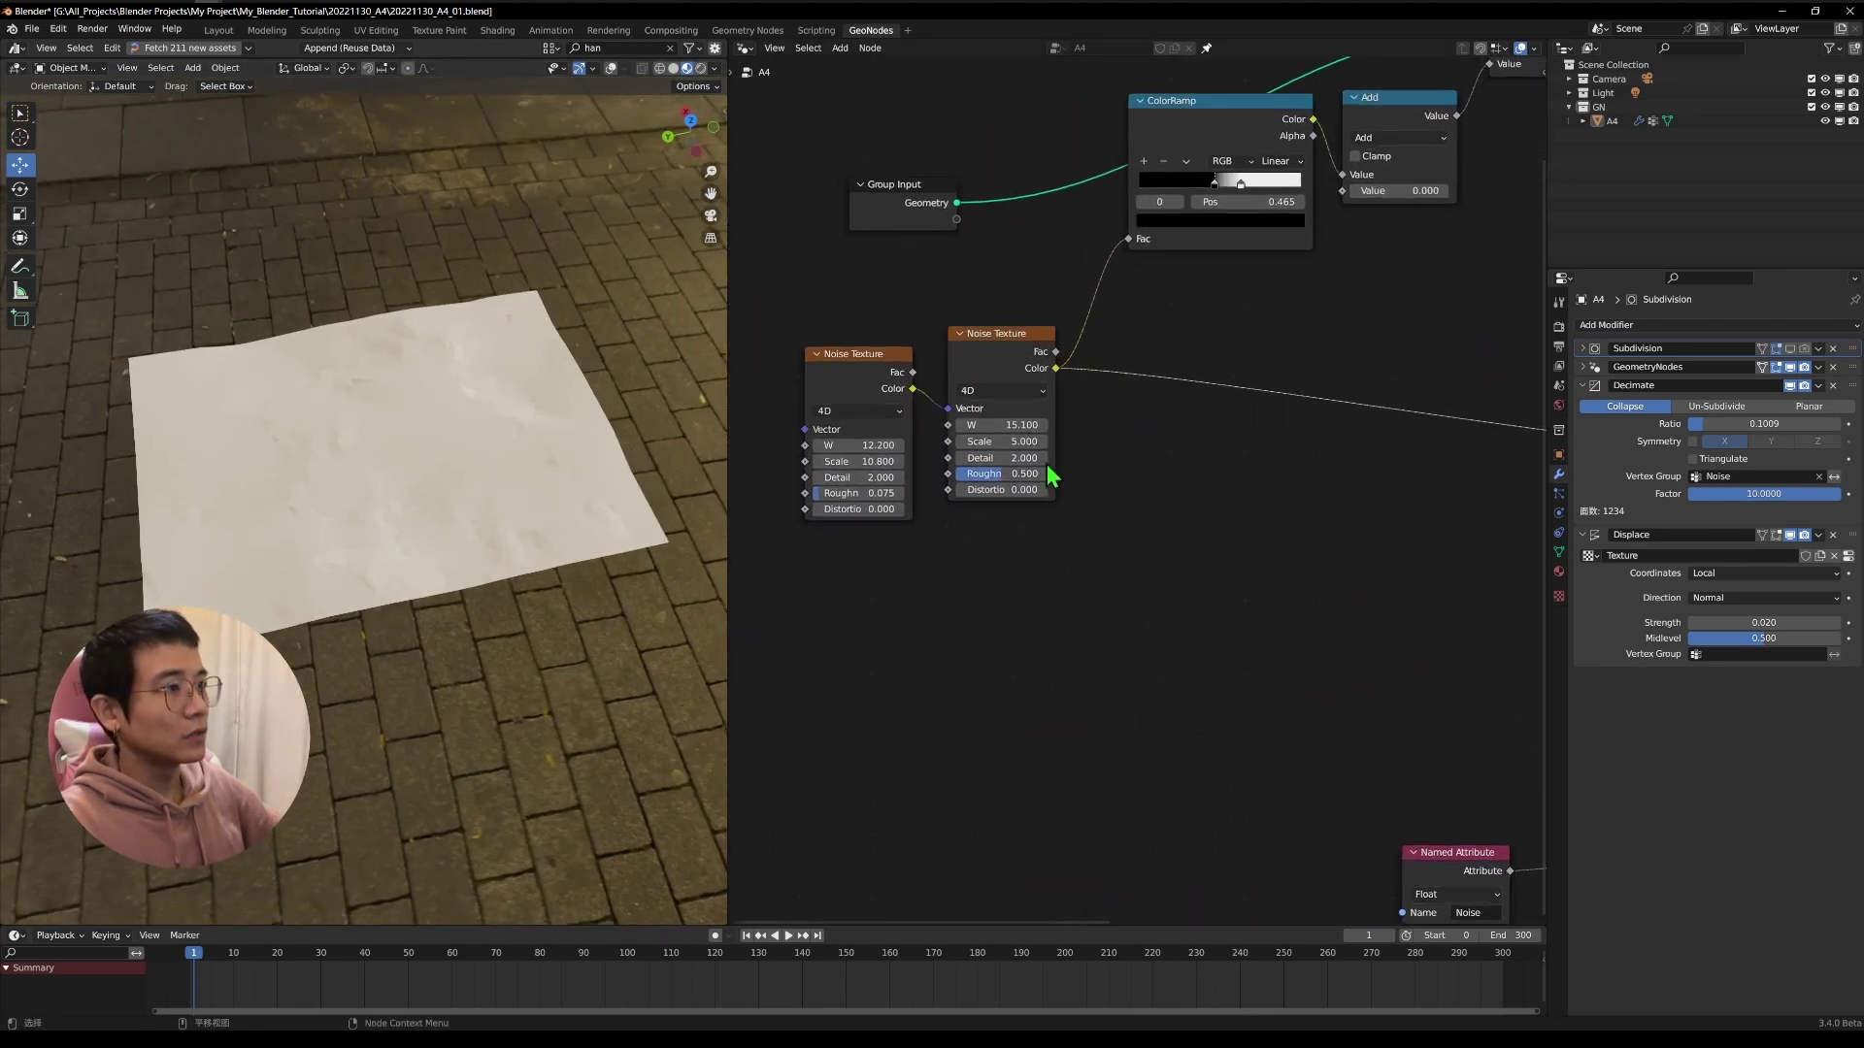
middle_drag(354, 468, 583, 420)
mouse_move(1000, 424)
mouse_down()
mouse_move(1029, 424)
mouse_move(1007, 424)
mouse_up()
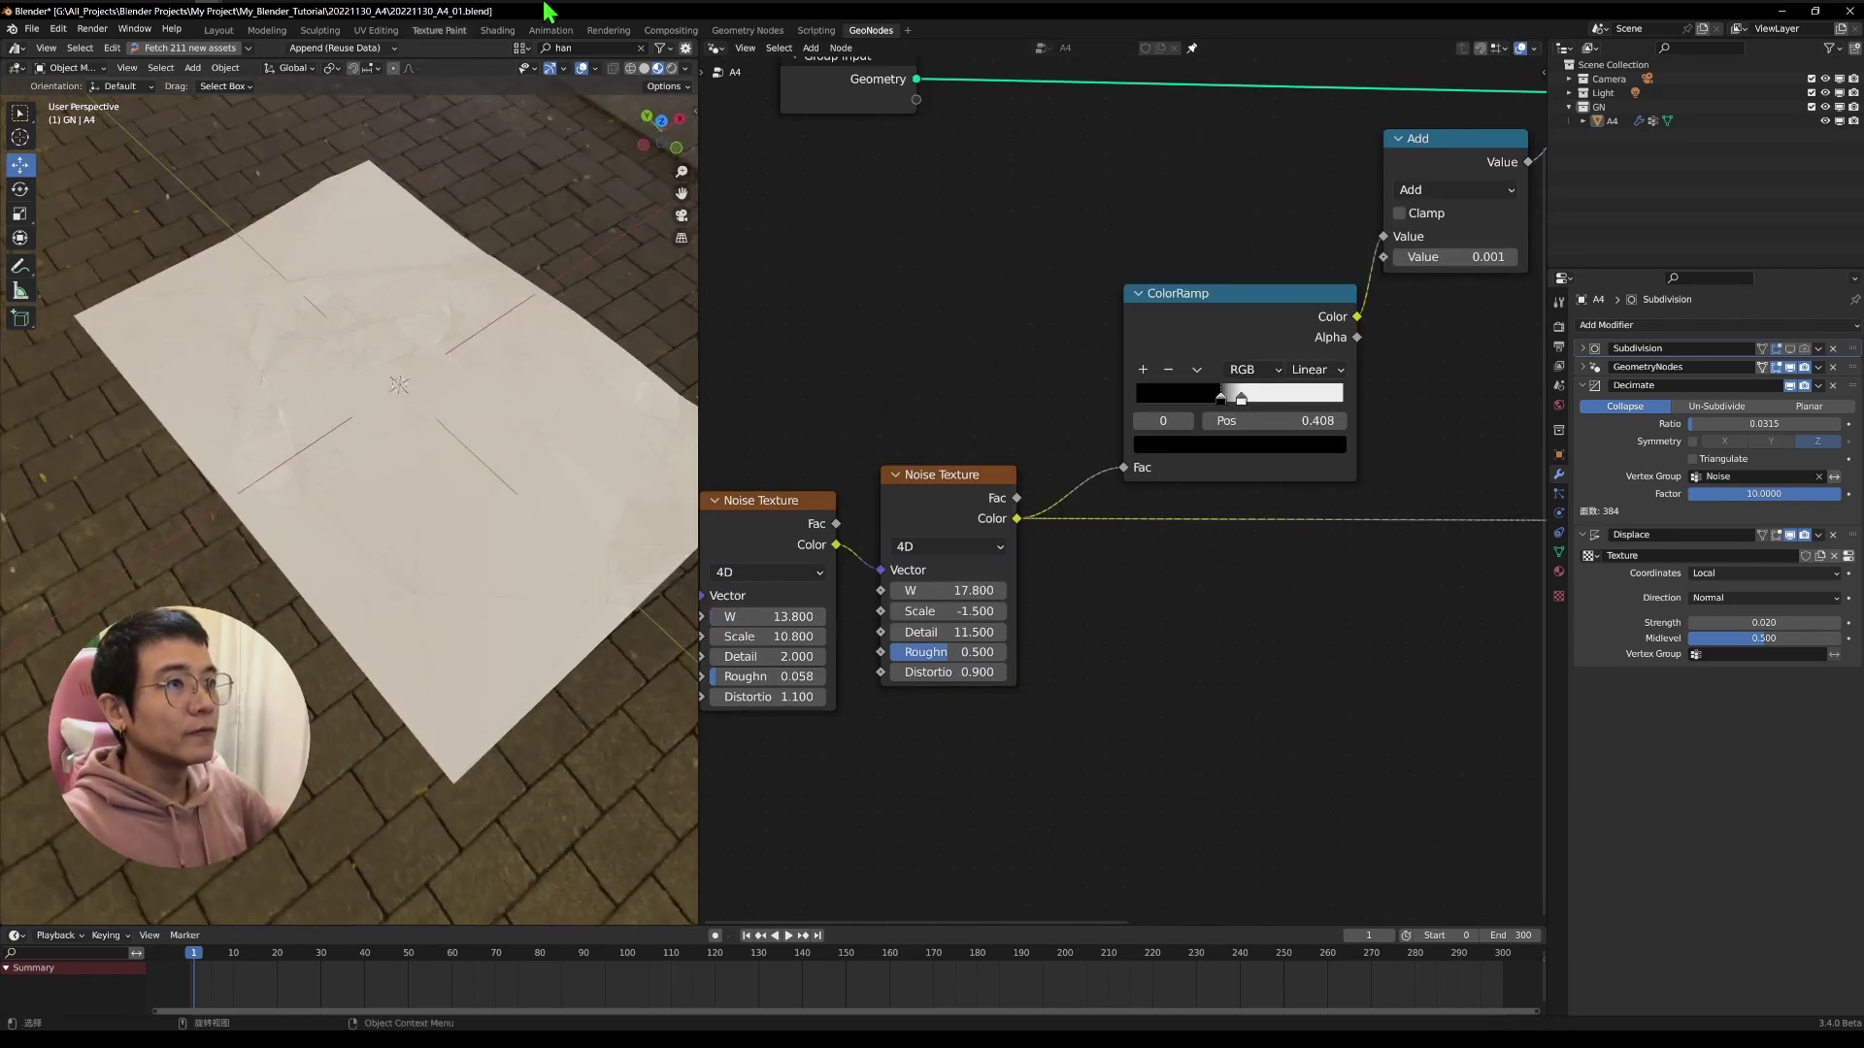
click(595, 68)
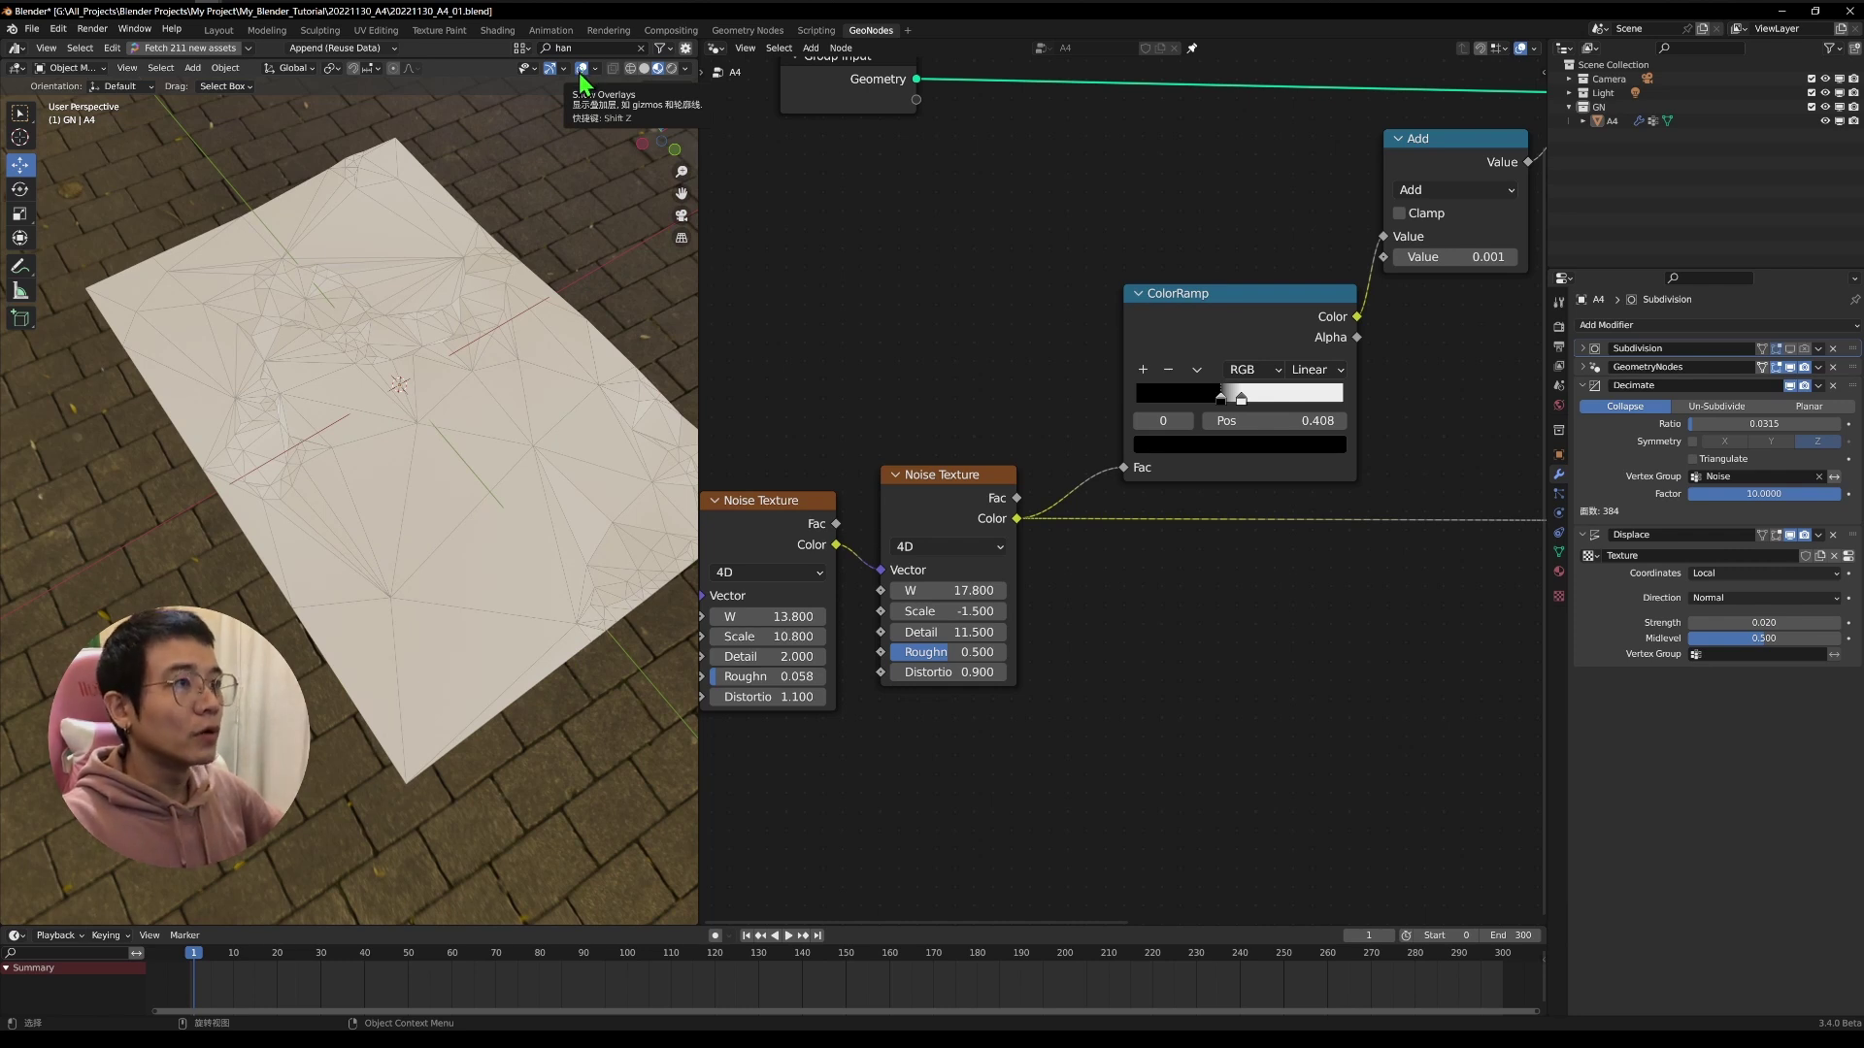
click(581, 72)
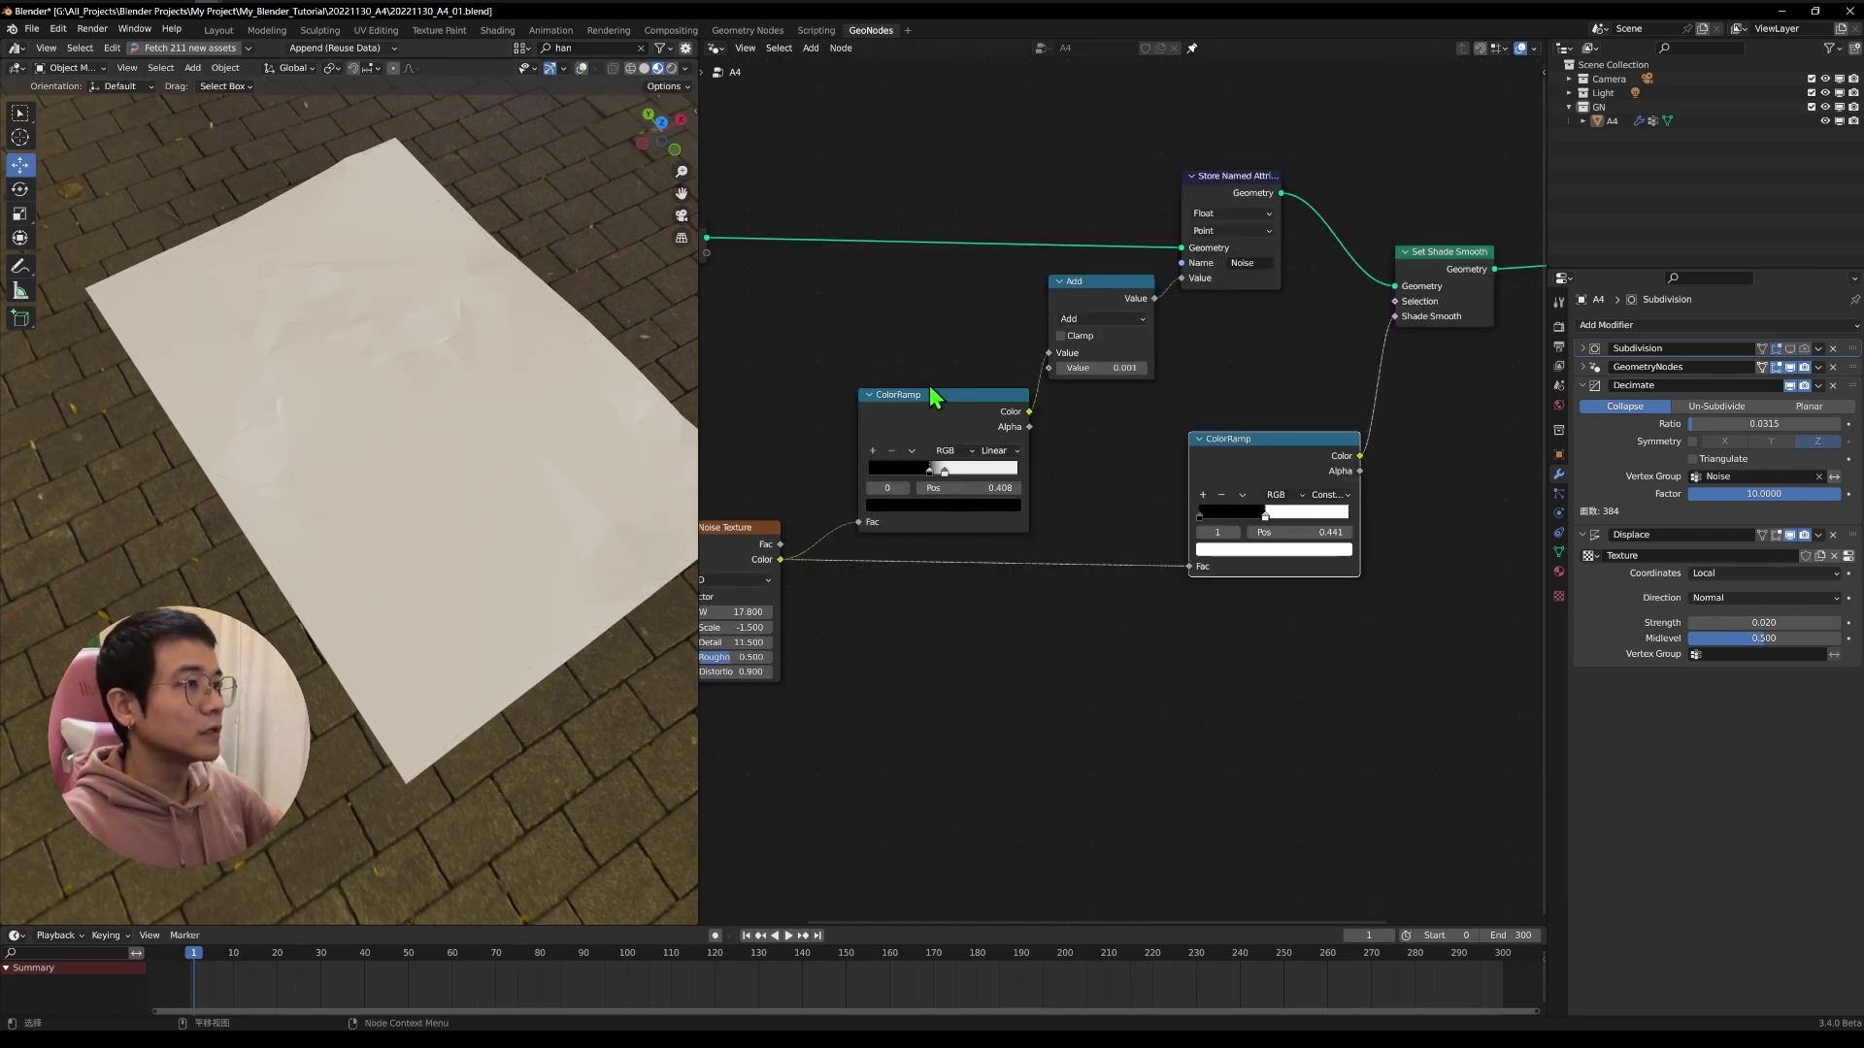
Move the first ColorRamp node up beside the Add node, and undo the trial shift of its color stop.
drag(932, 394, 939, 367)
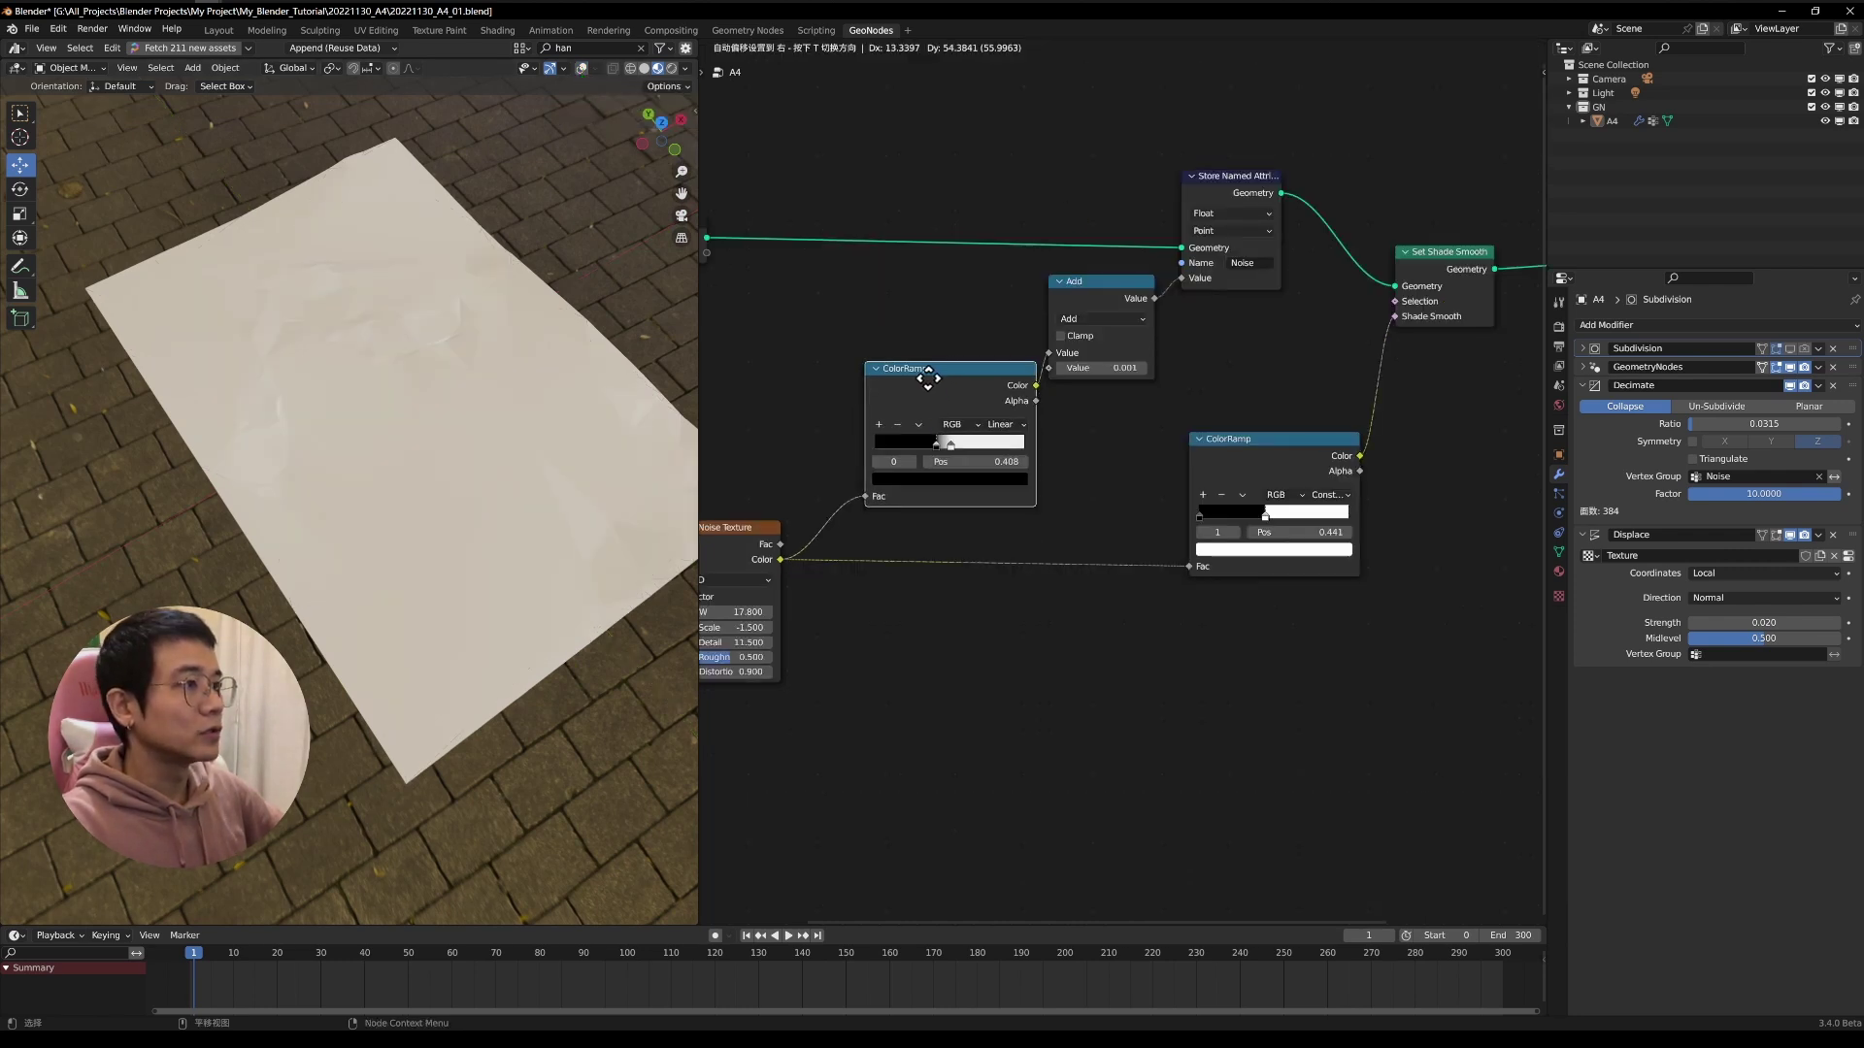
mouse_move(947, 448)
mouse_down()
mouse_move(894, 449)
mouse_move(940, 458)
mouse_up()
key(ctrl+z)
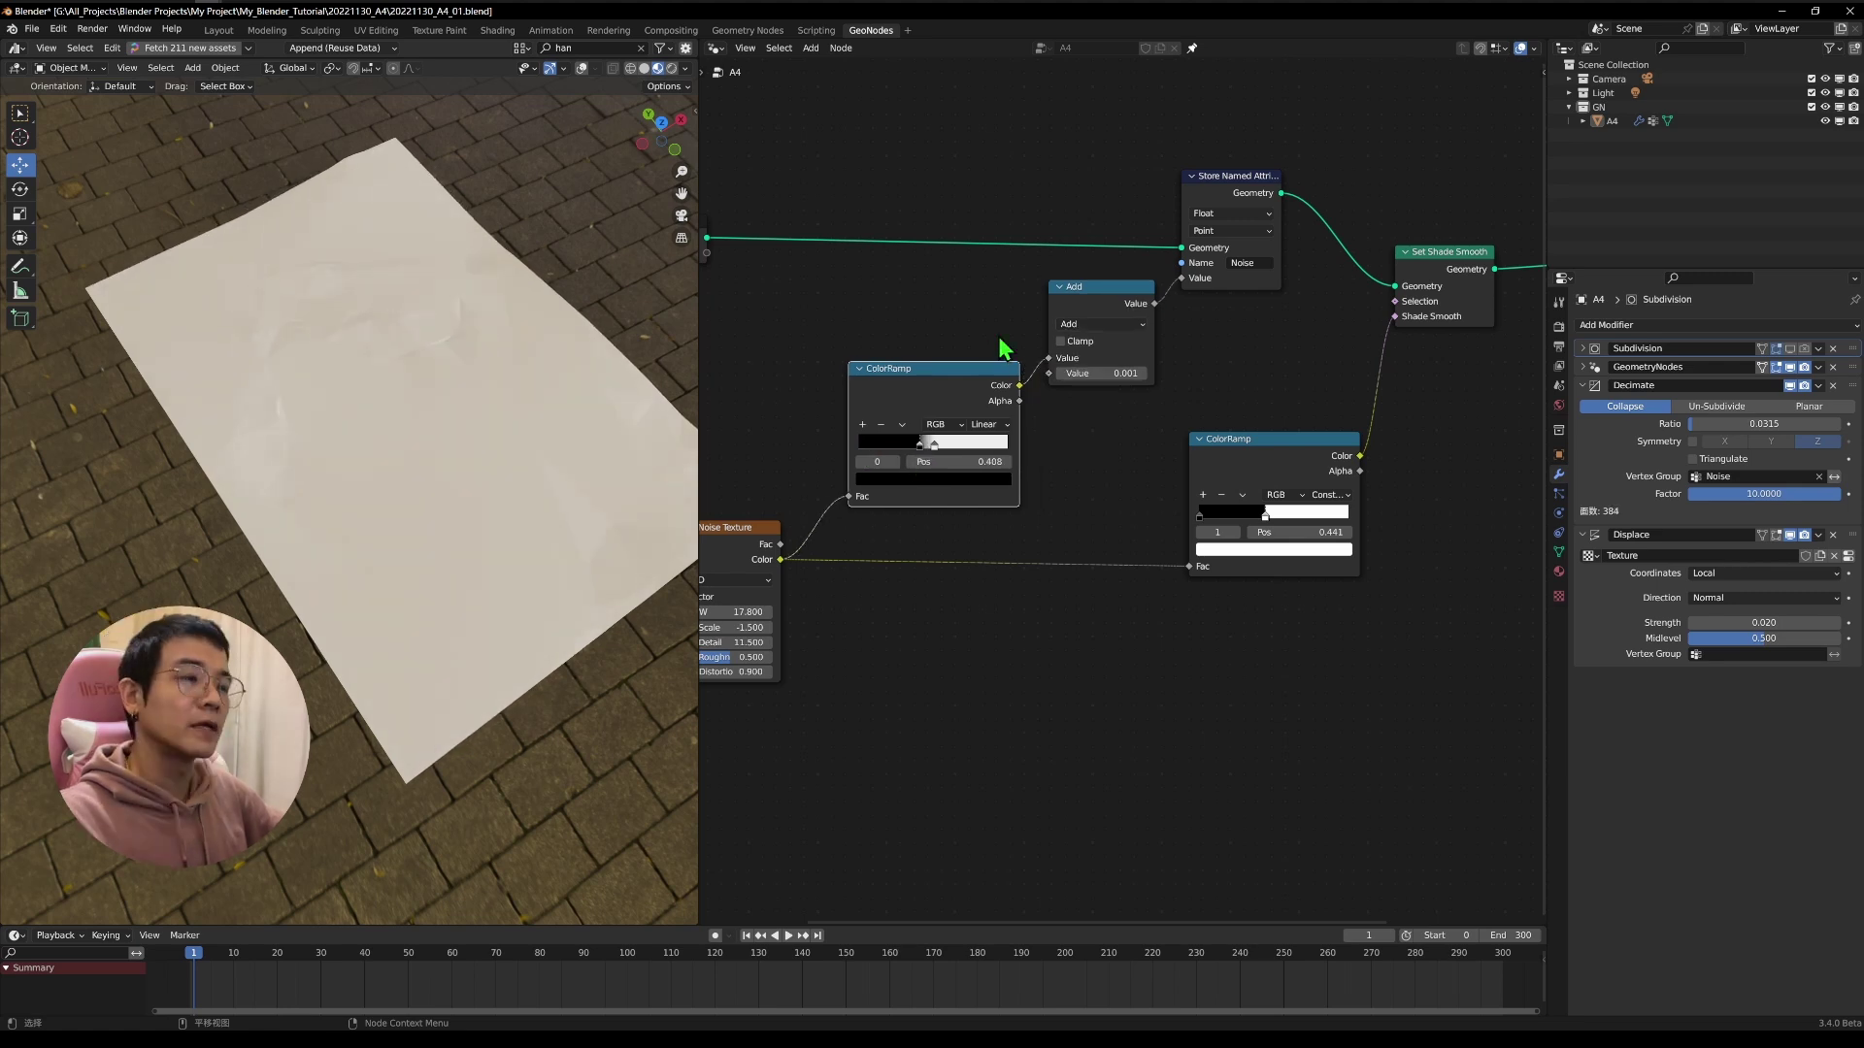
middle_drag(1275, 293, 1207, 295)
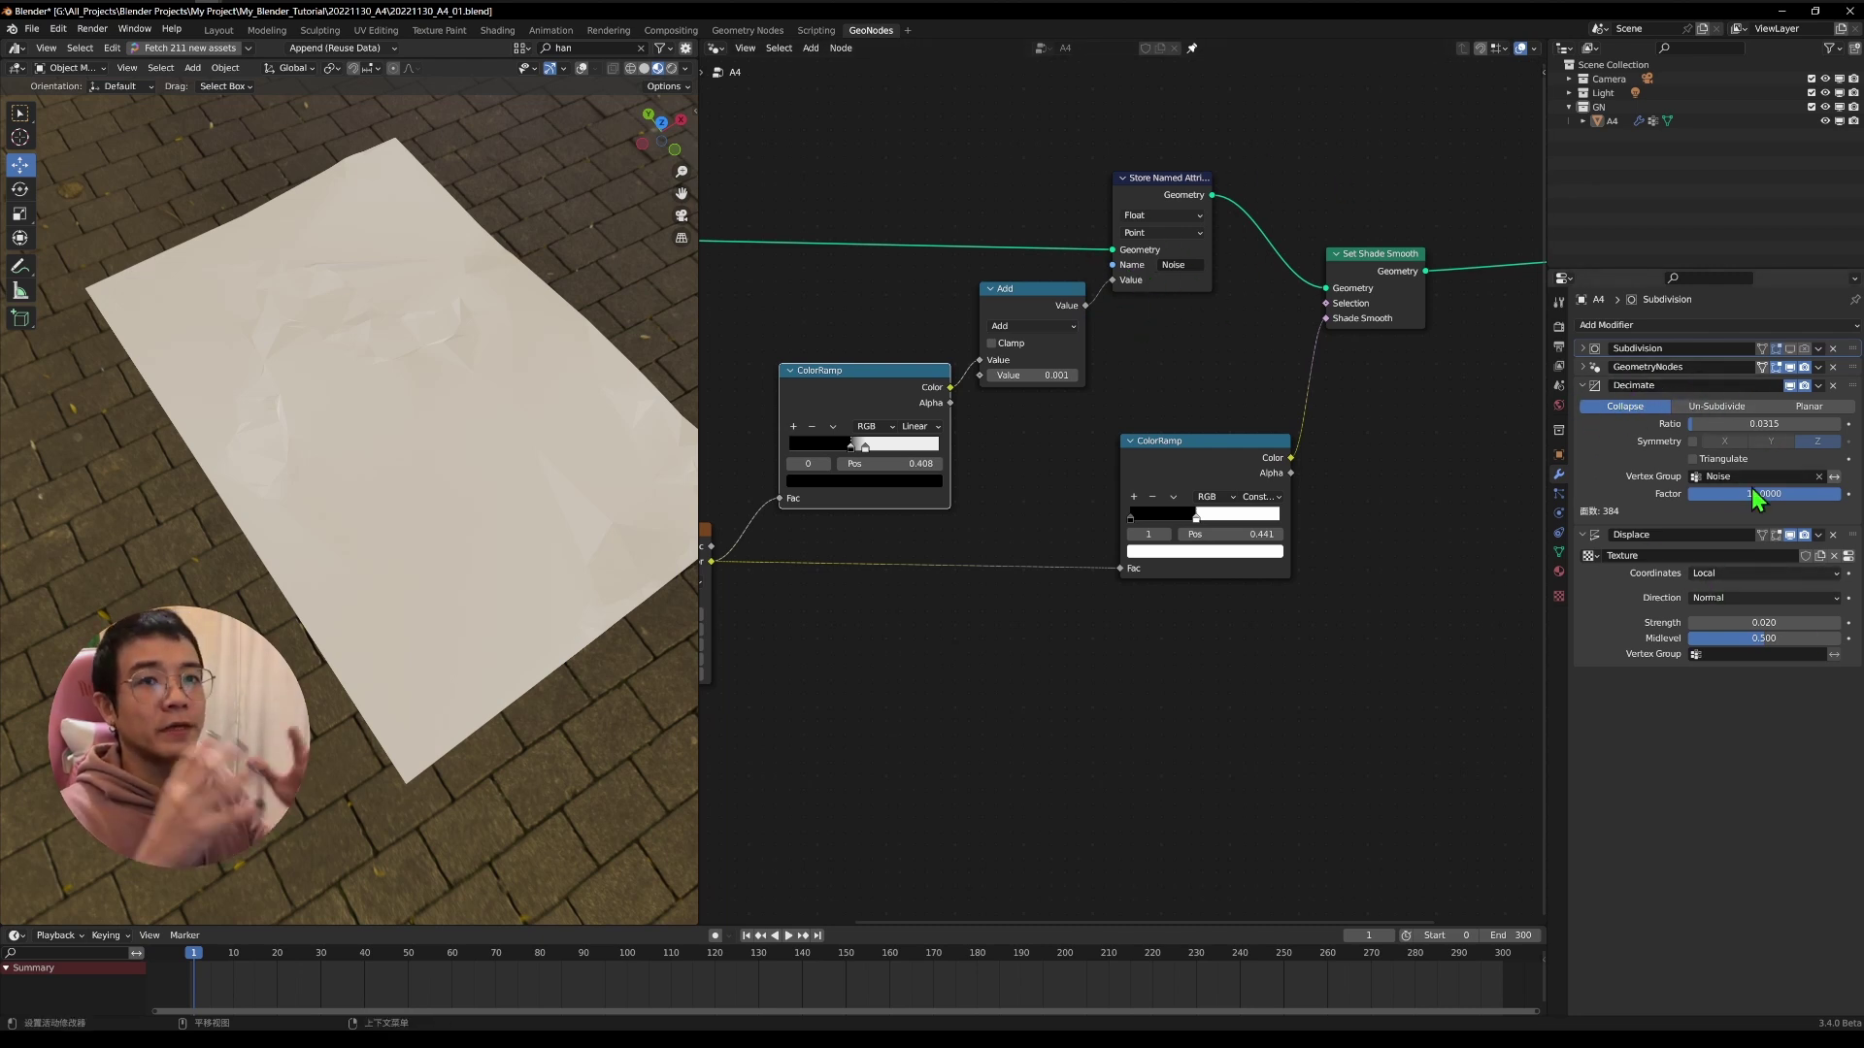
middle_drag(1428, 418, 1226, 428)
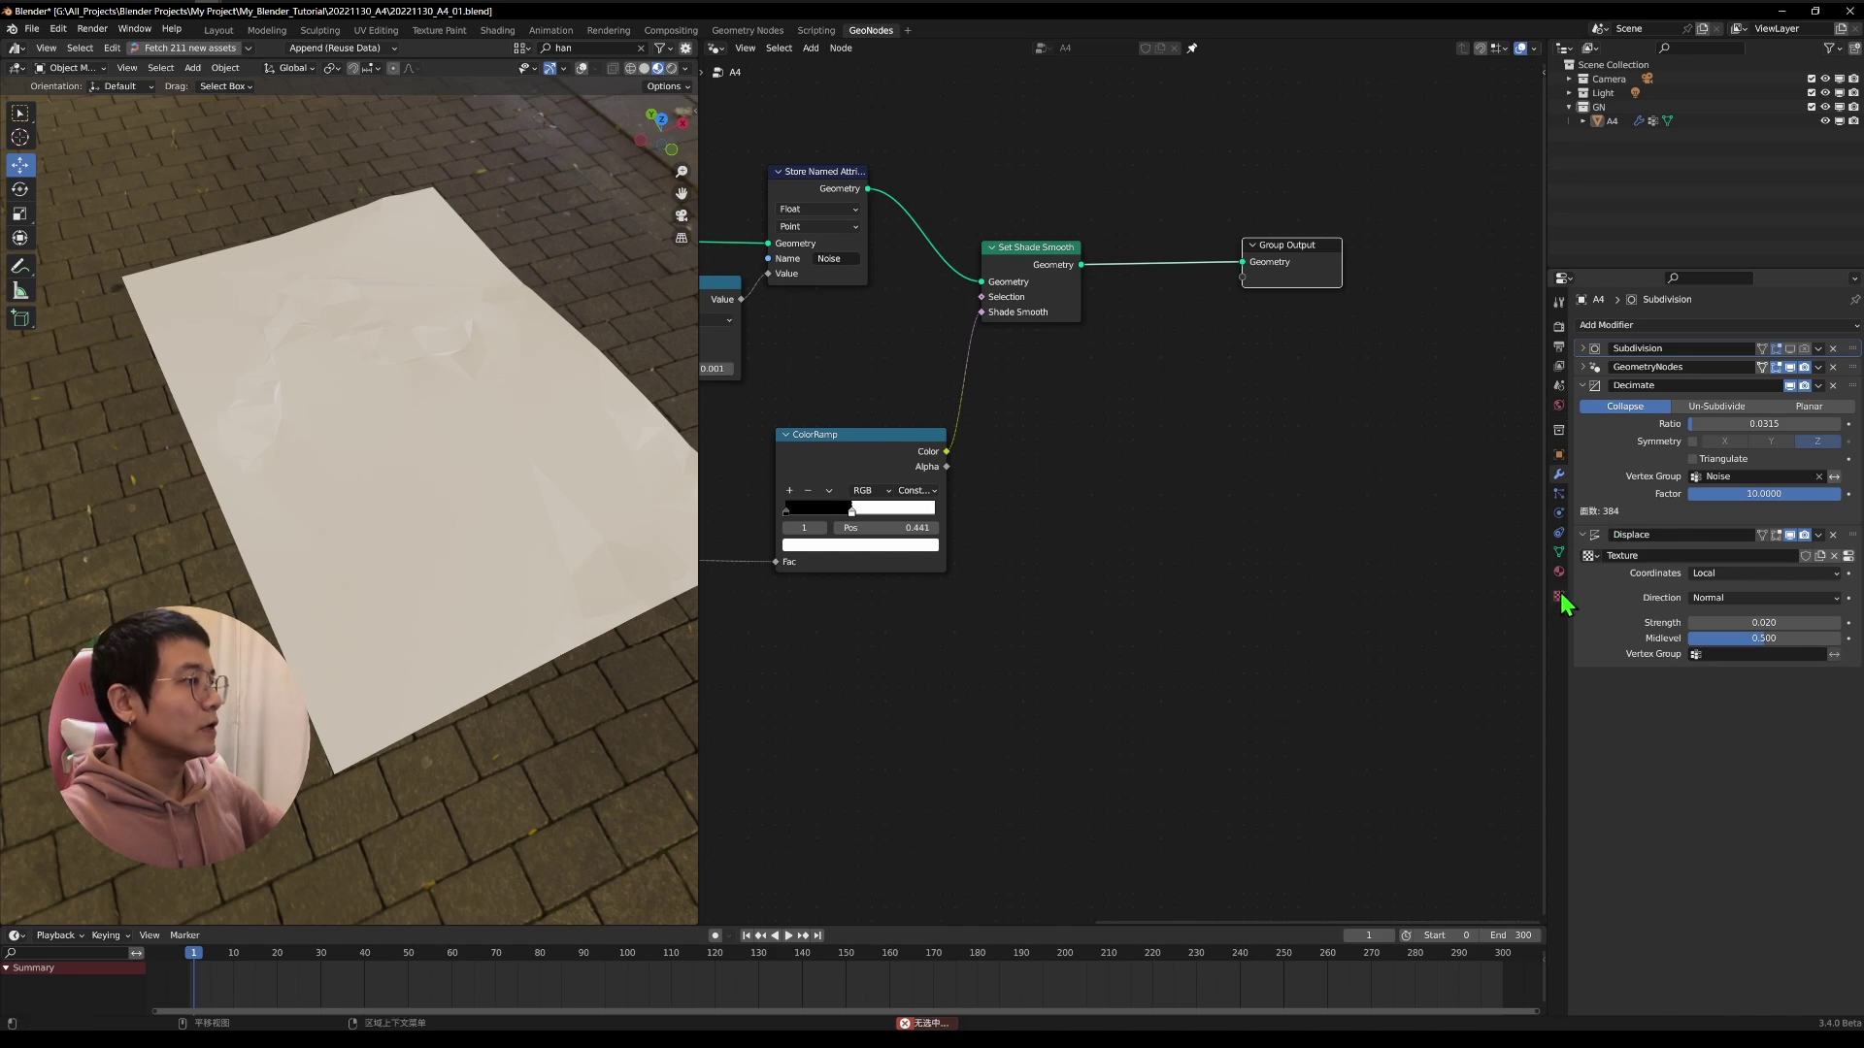
Try a different Displace strength, cancel it, and examine the Clouds settings of the Displace texture.
drag(1738, 622, 1834, 622)
right_click(1764, 622)
click(1559, 596)
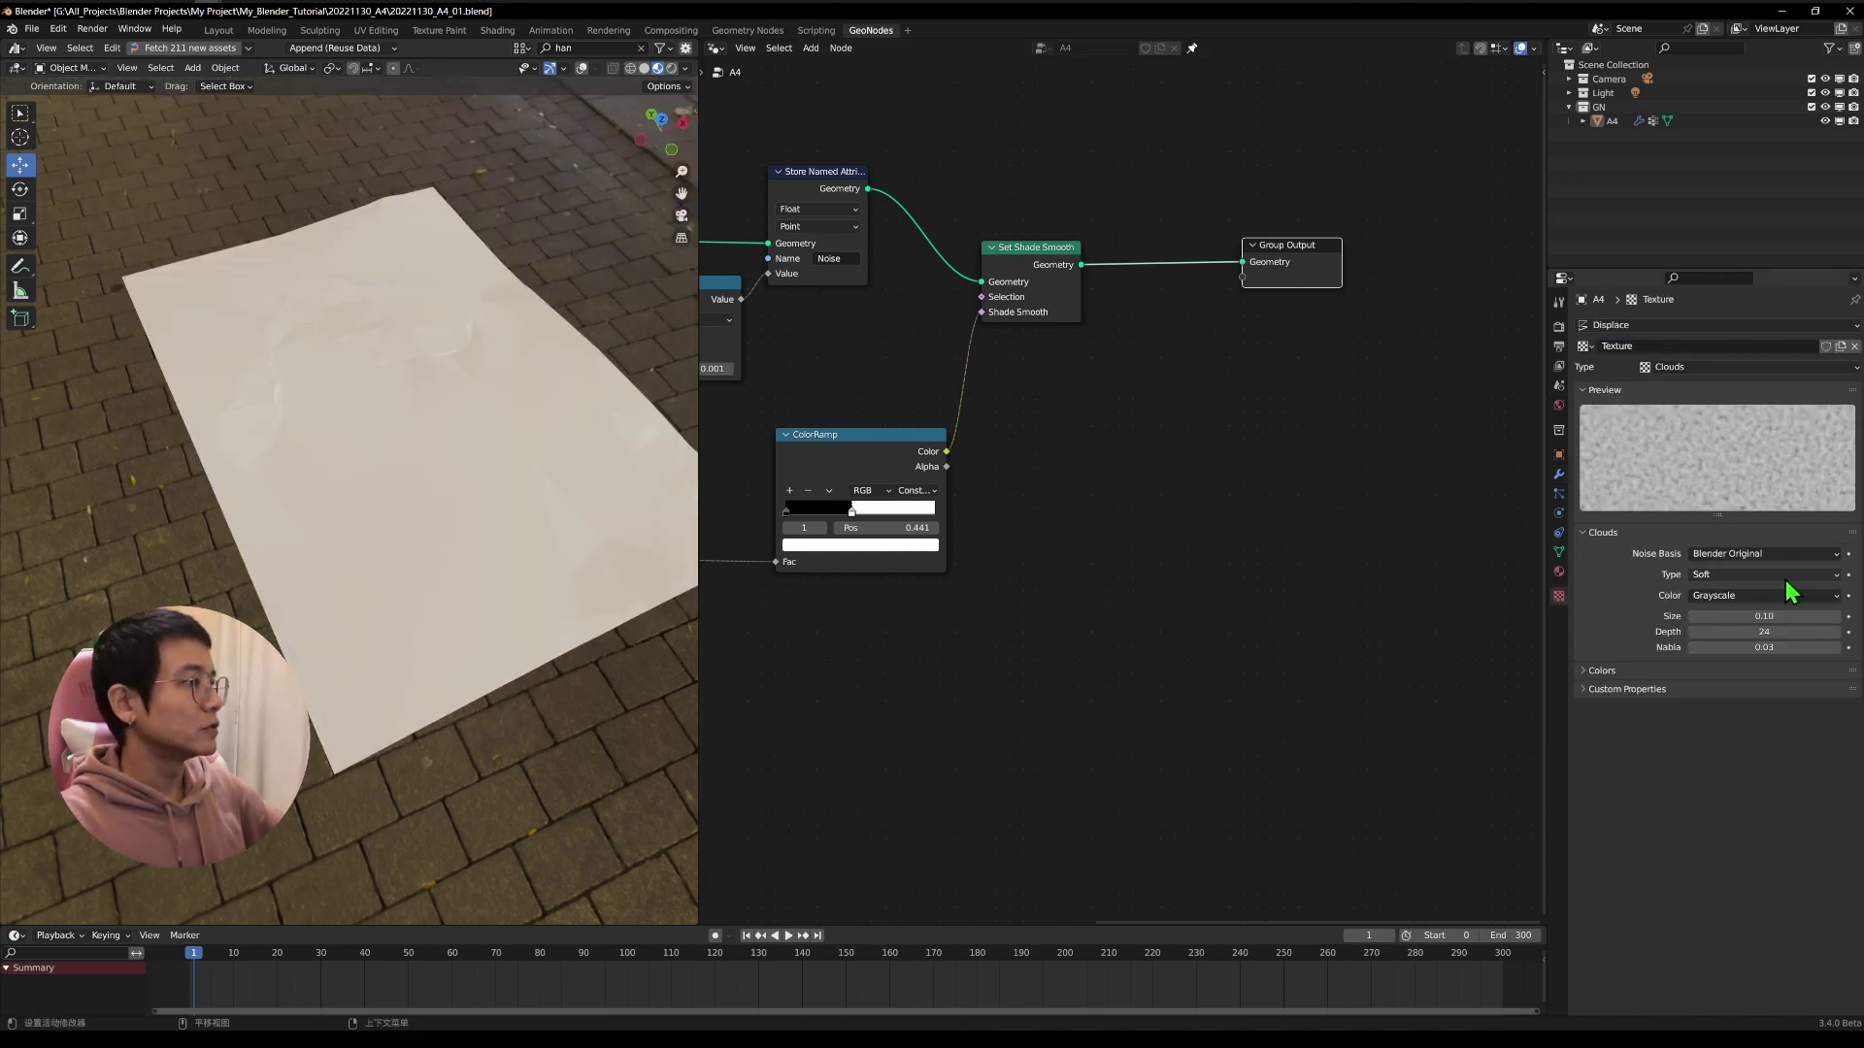
click(1559, 474)
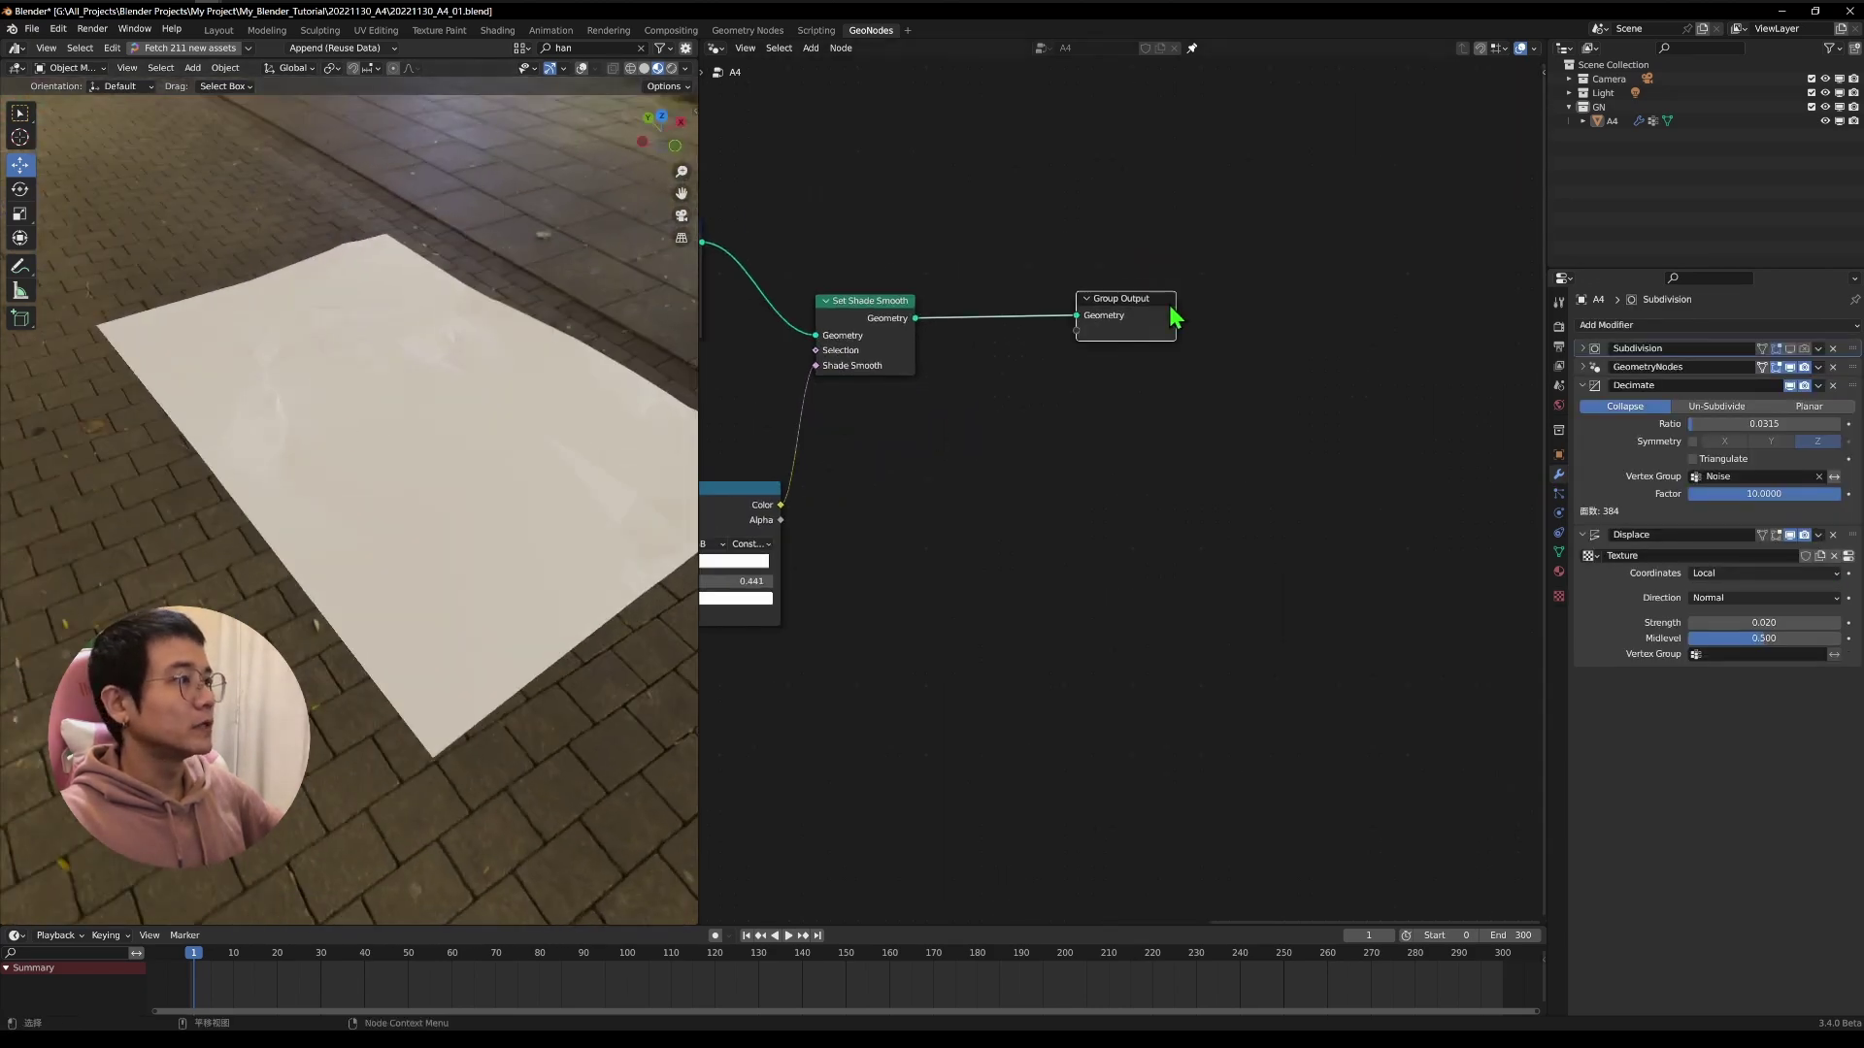
Move Group Output farther from Set Shade Smooth and insert a Set Material node between them.
drag(1170, 307, 1370, 311)
click(1248, 242)
key(shift+a)
click(1075, 444)
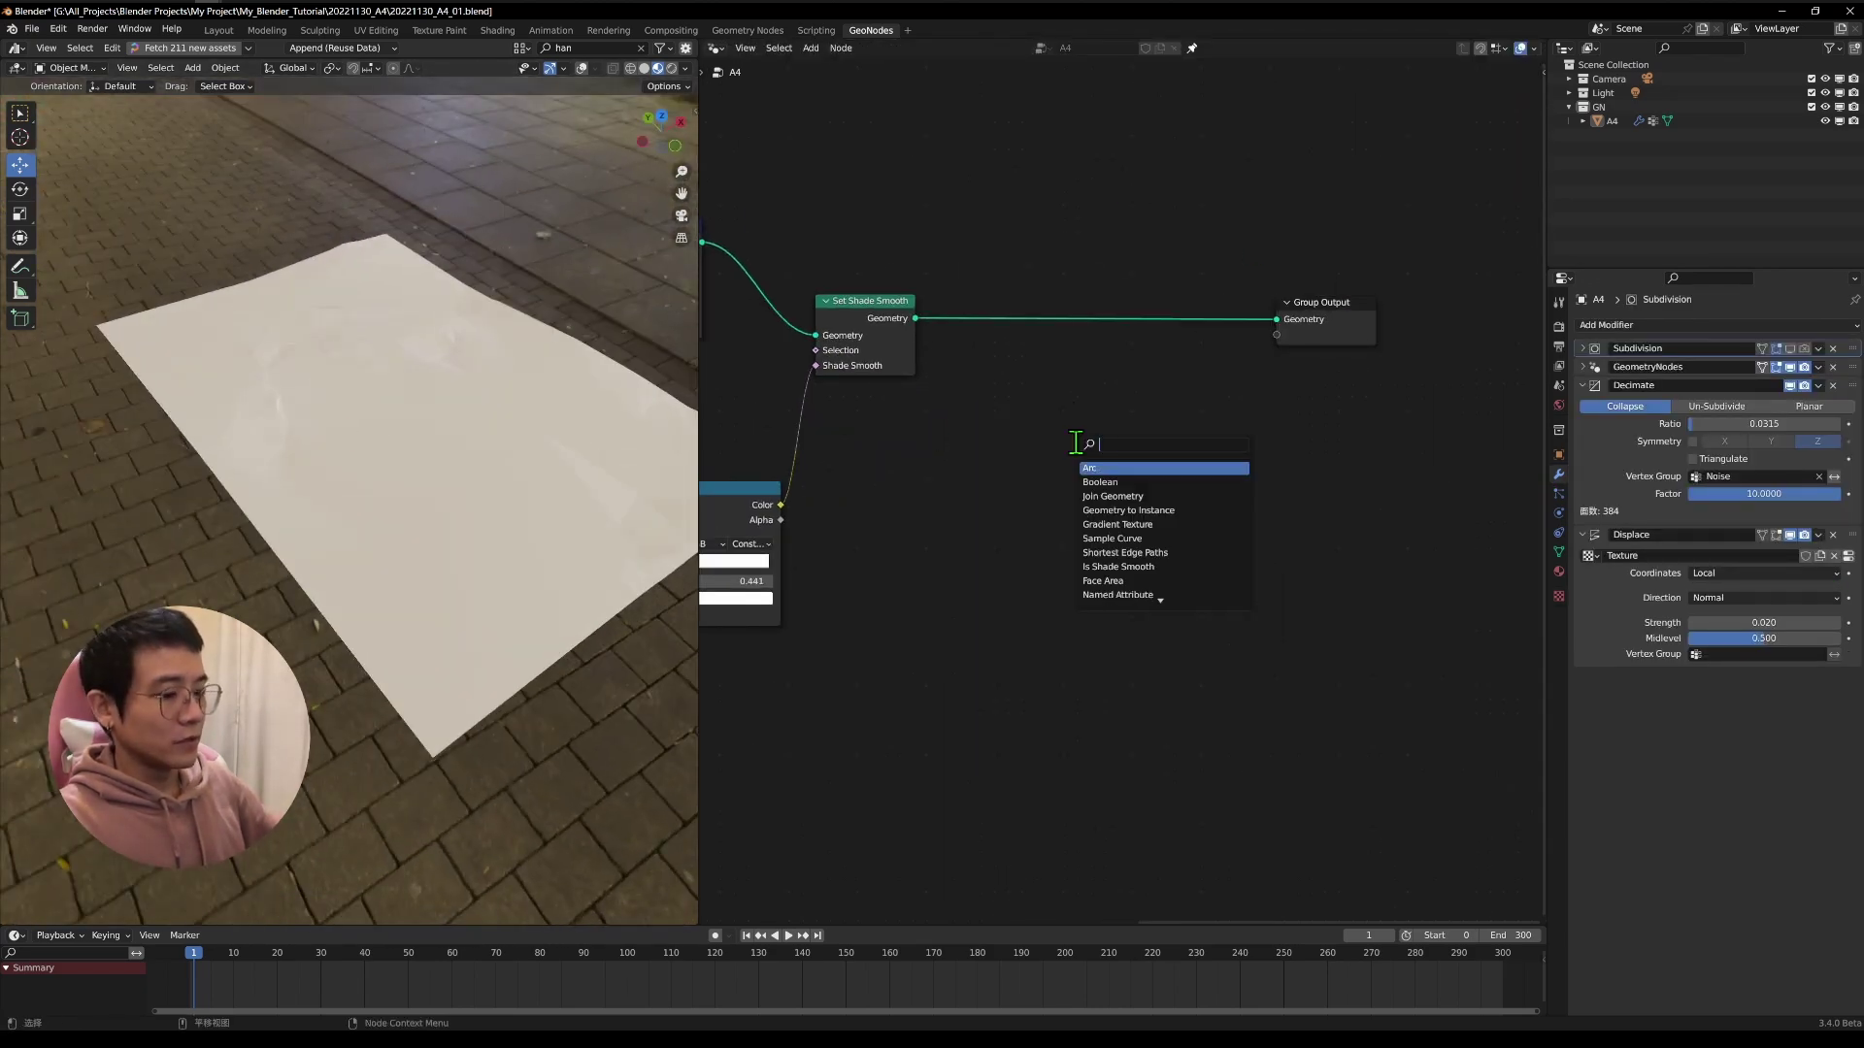
text(set m)
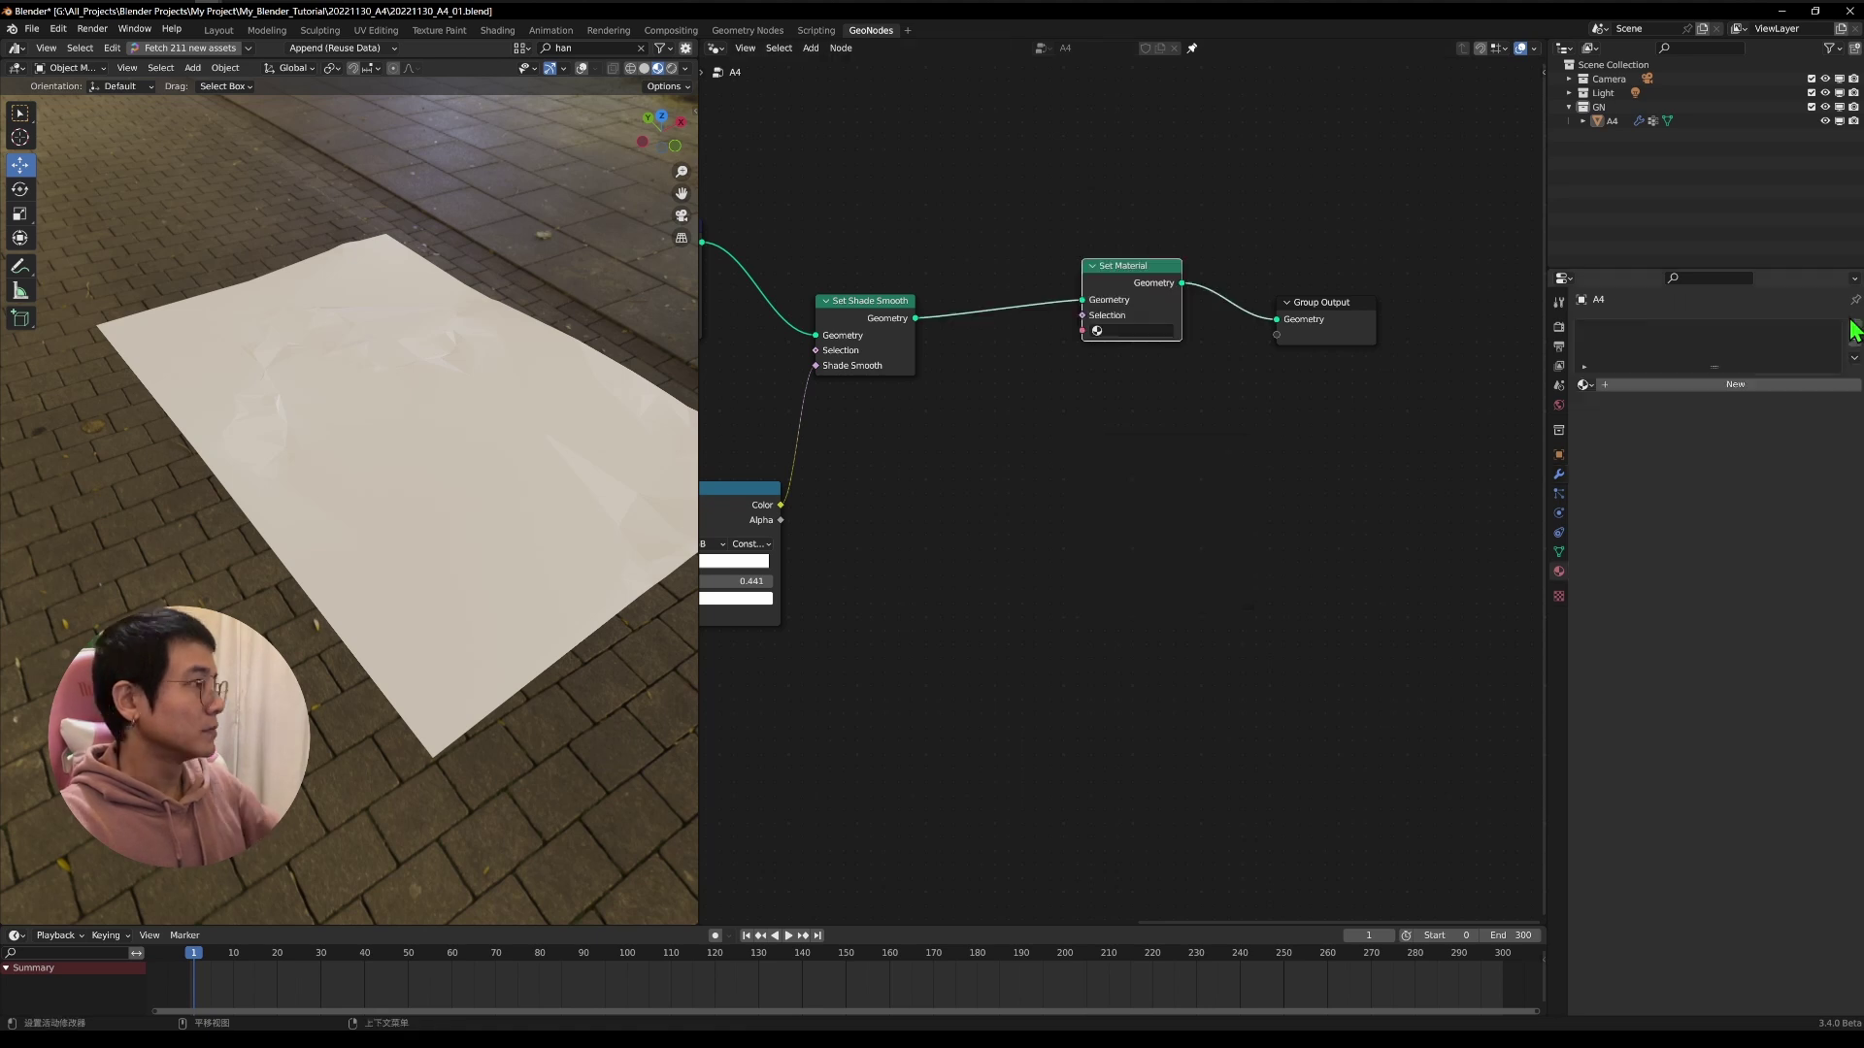
Create a new material named Material_A4 on the sheet and assign it in the Set Material node.
click(1854, 326)
click(1708, 384)
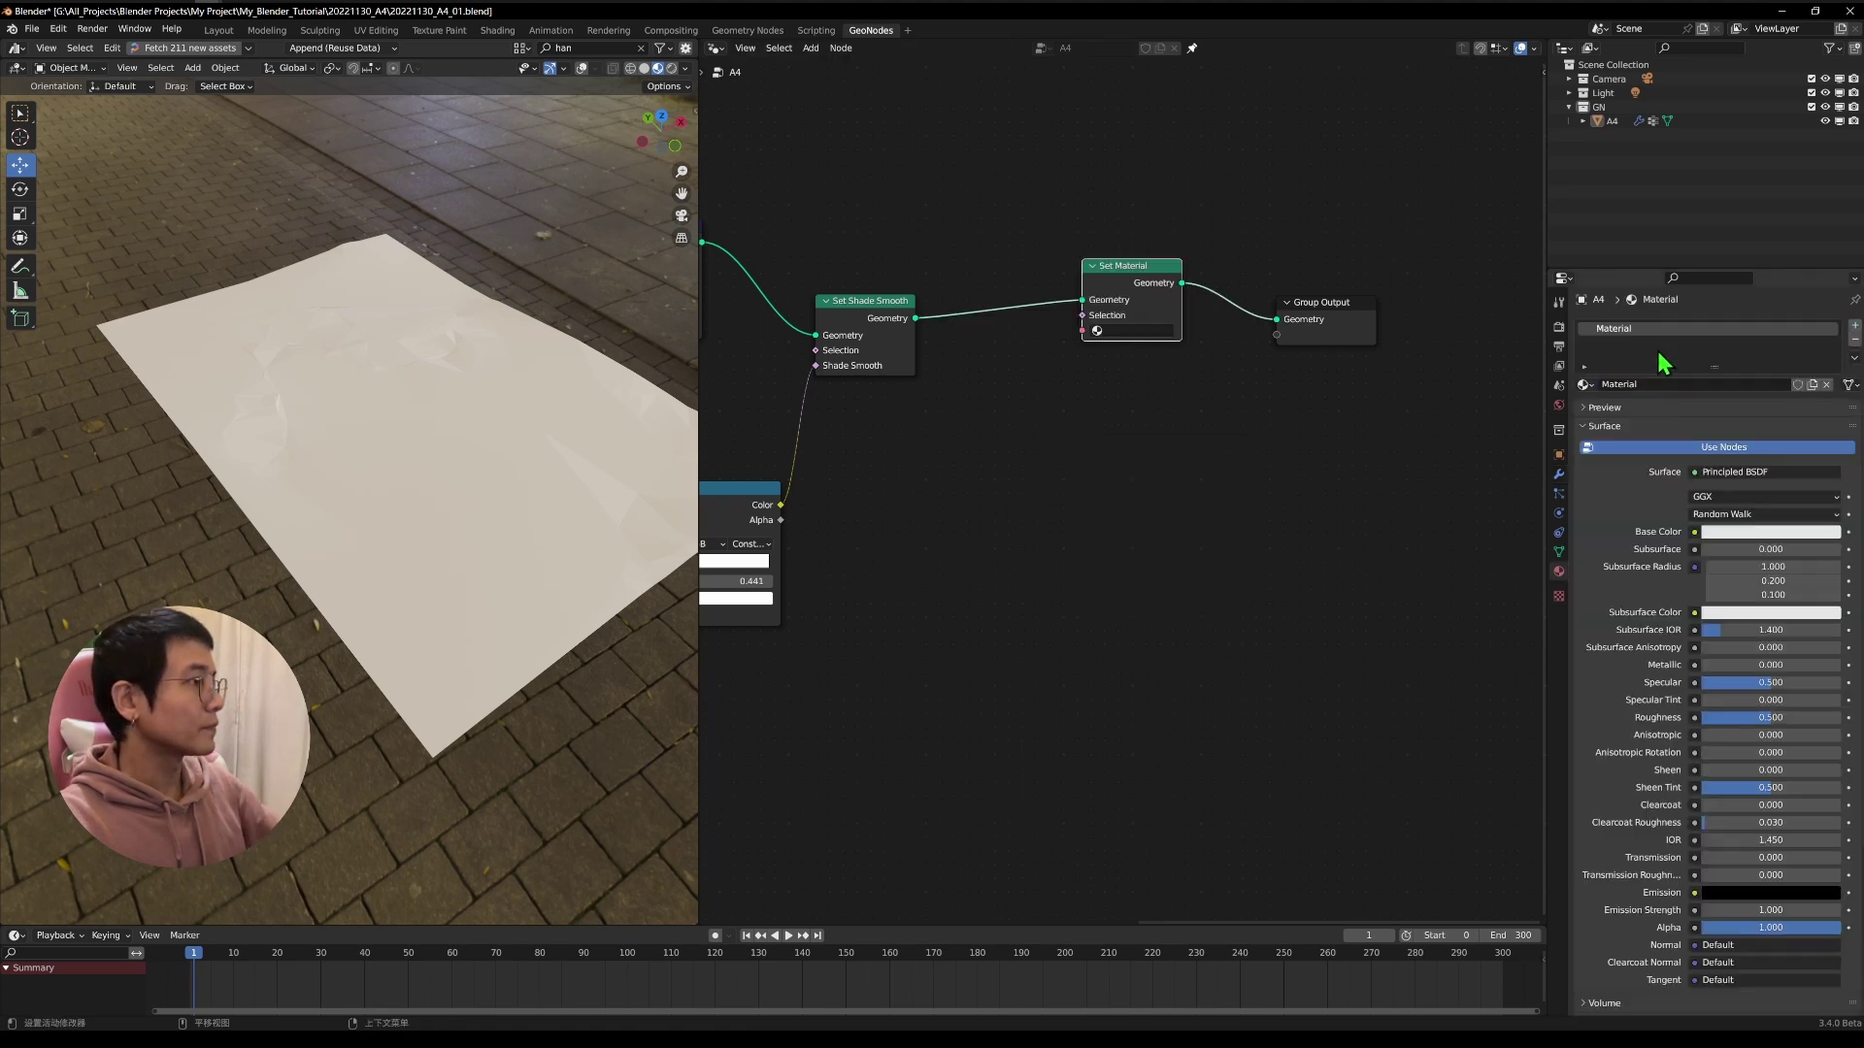
double_click(1672, 384)
text(_A)
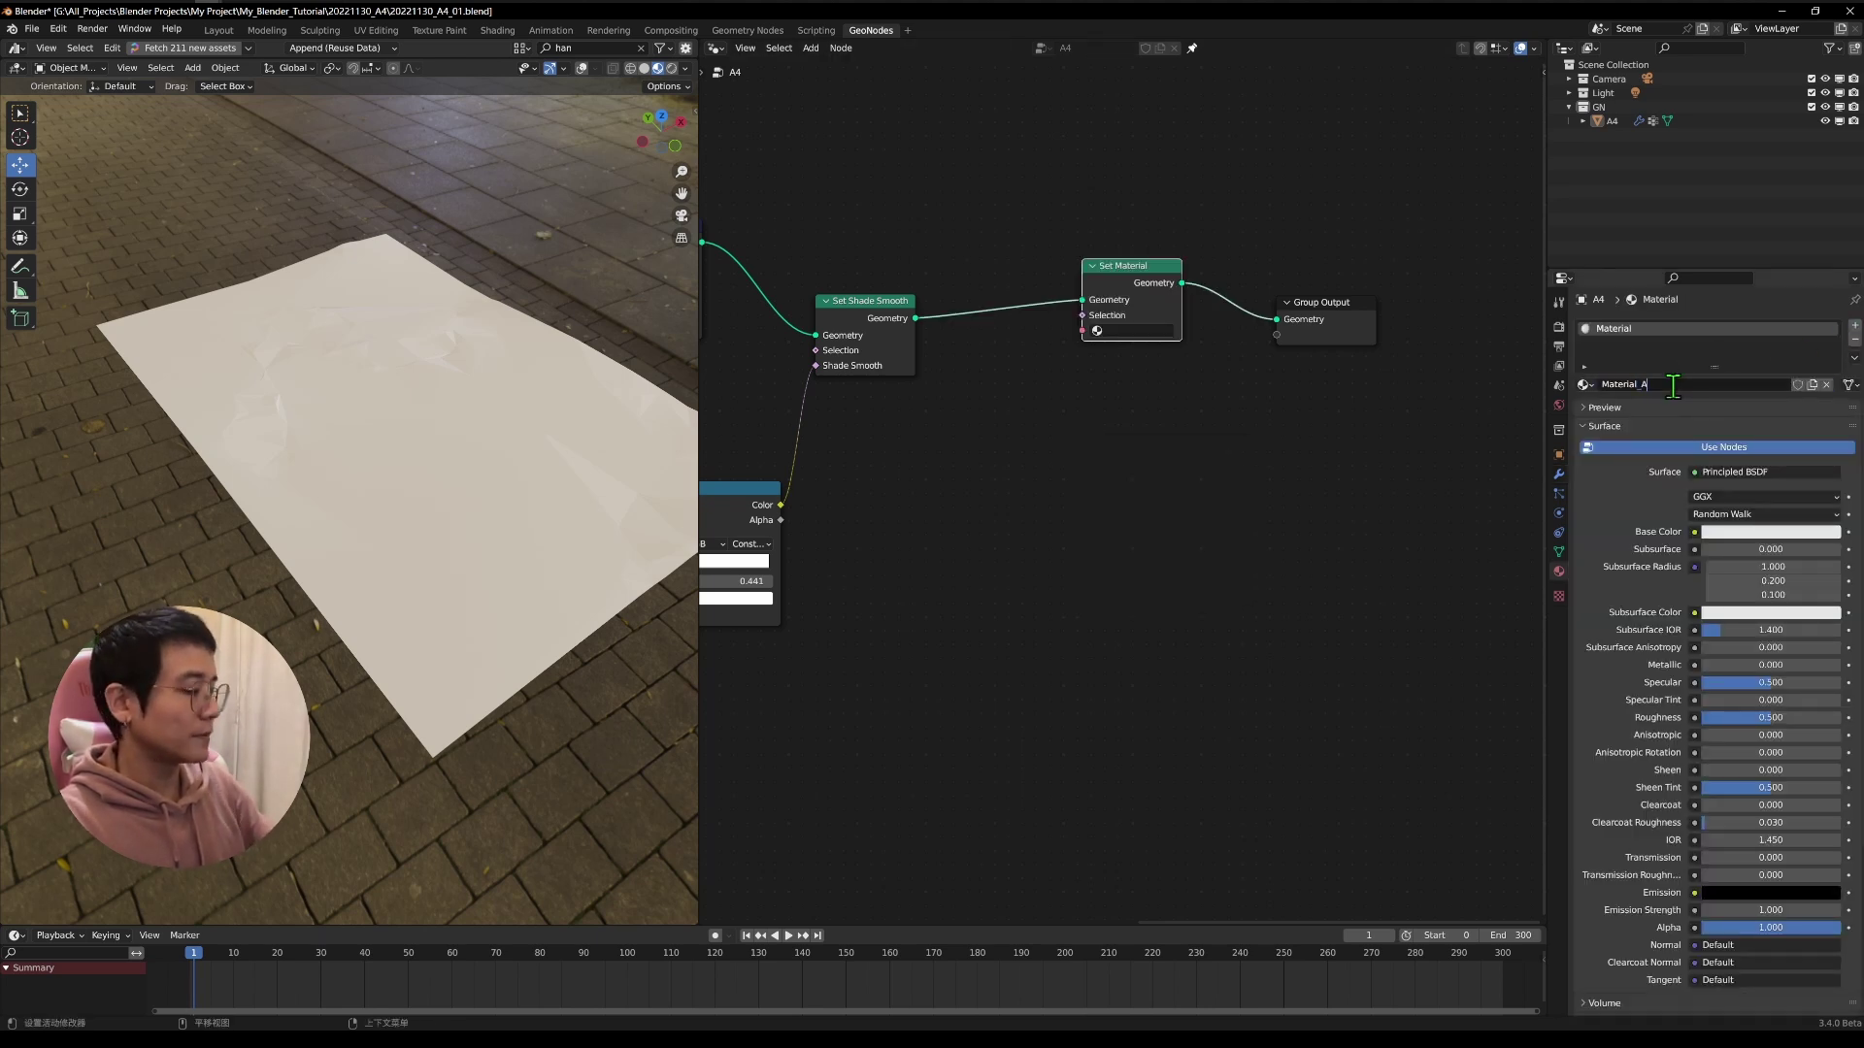
text(4)
key(Return)
click(1131, 330)
click(1128, 347)
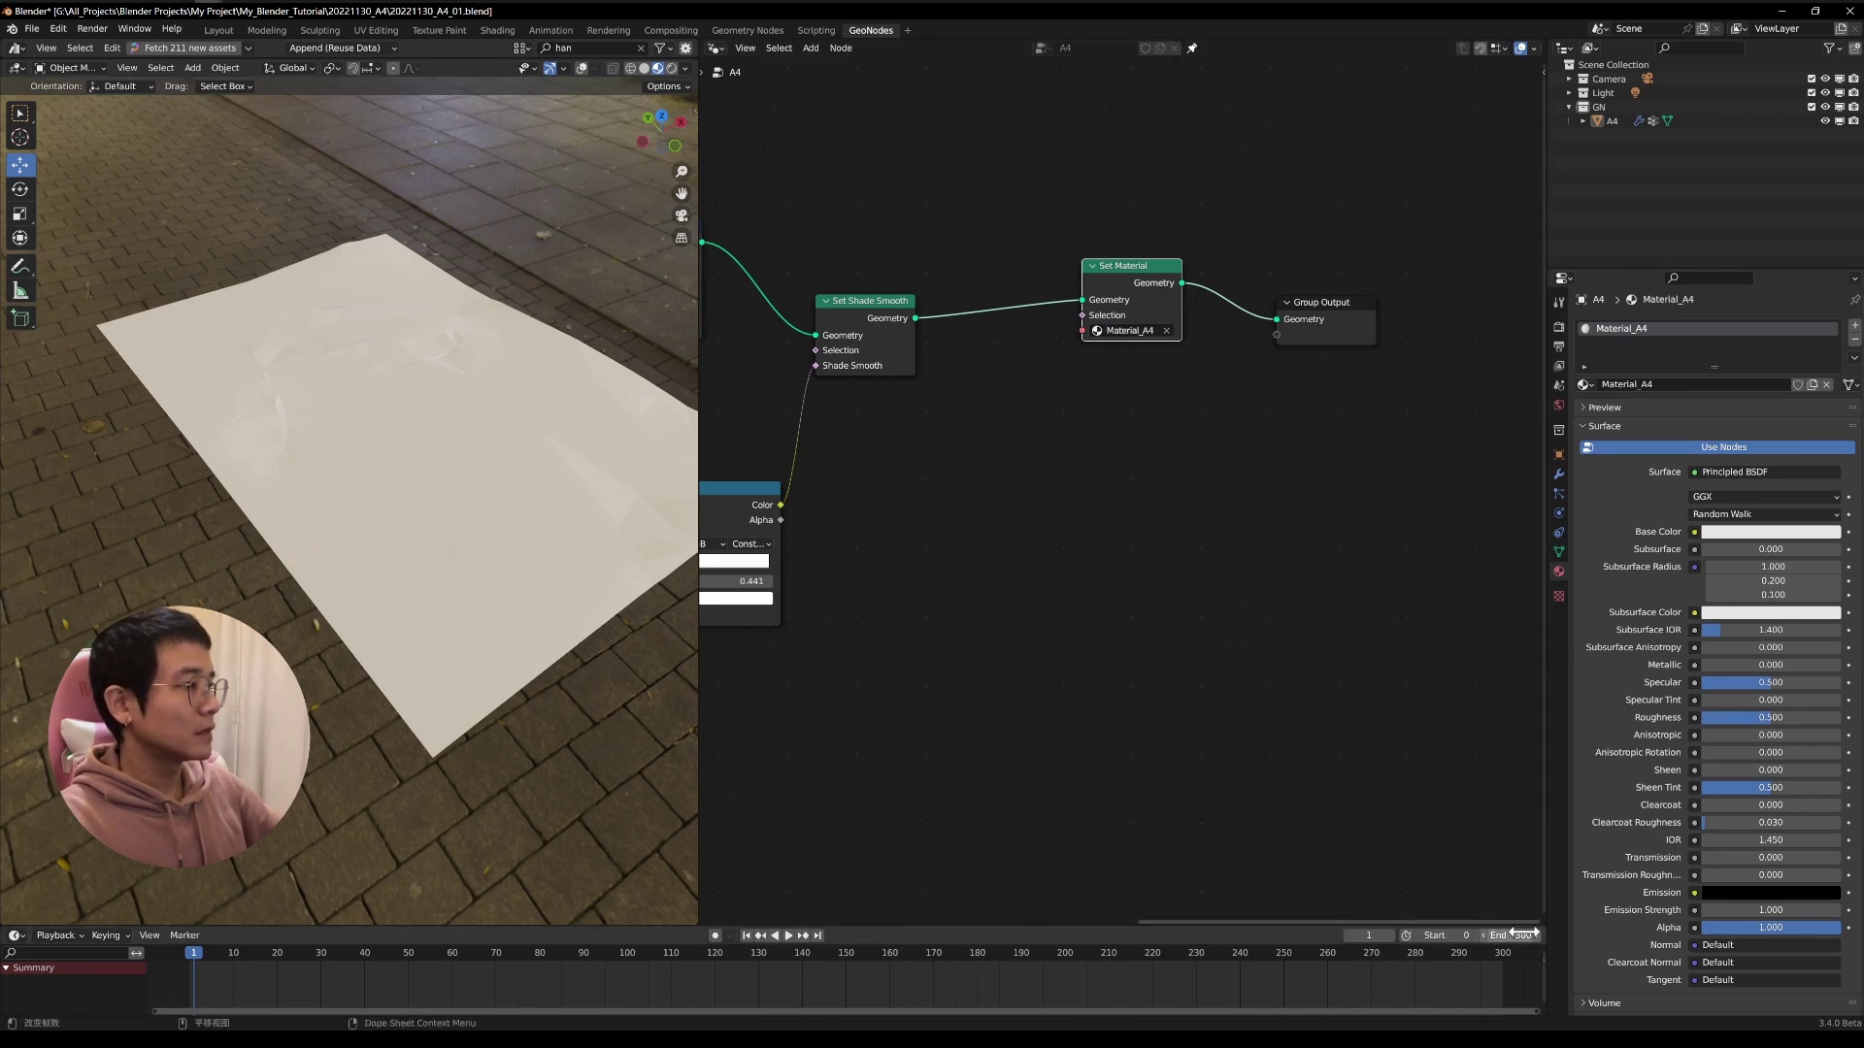
Open a Shader Editor below the geometry nodes and set the Principled BSDF's Metallic to 0.115, Roughness to 0.636 and Sheen to 10.
drag(1547, 921, 1448, 300)
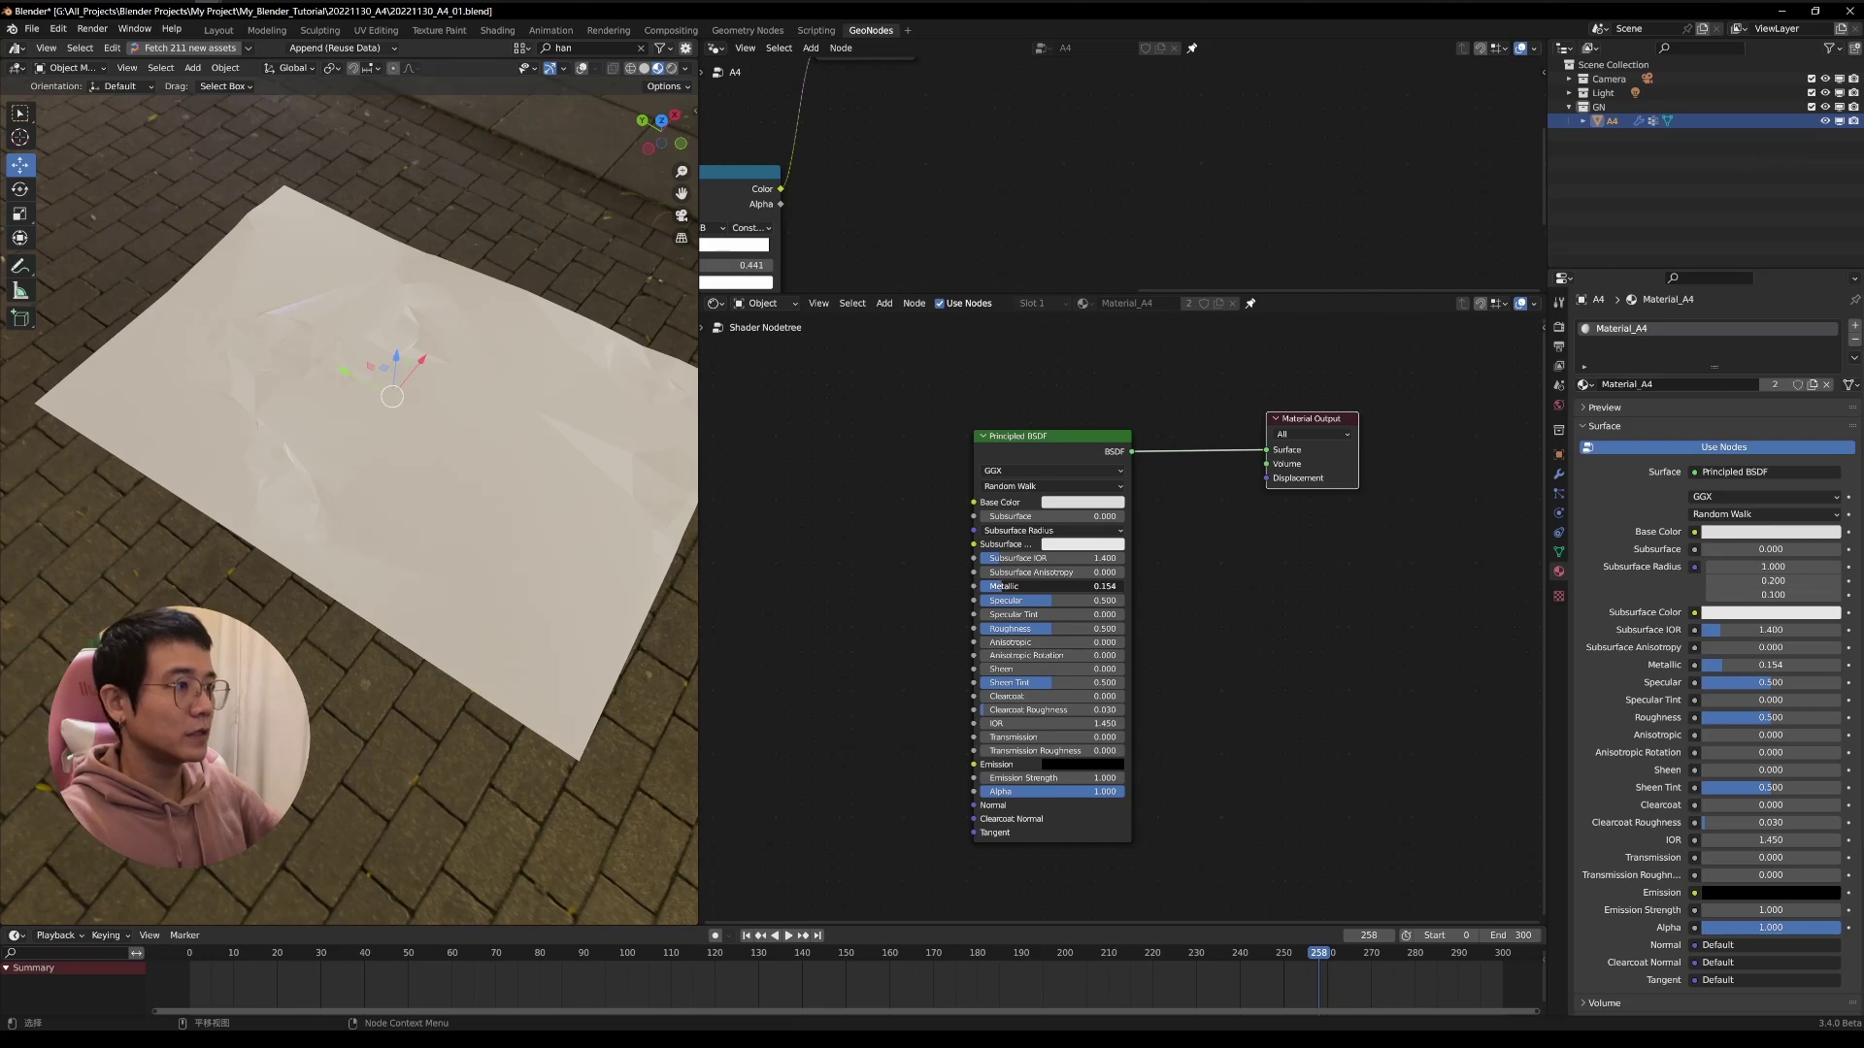
drag(1002, 586, 996, 586)
middle_drag(389, 573, 326, 473)
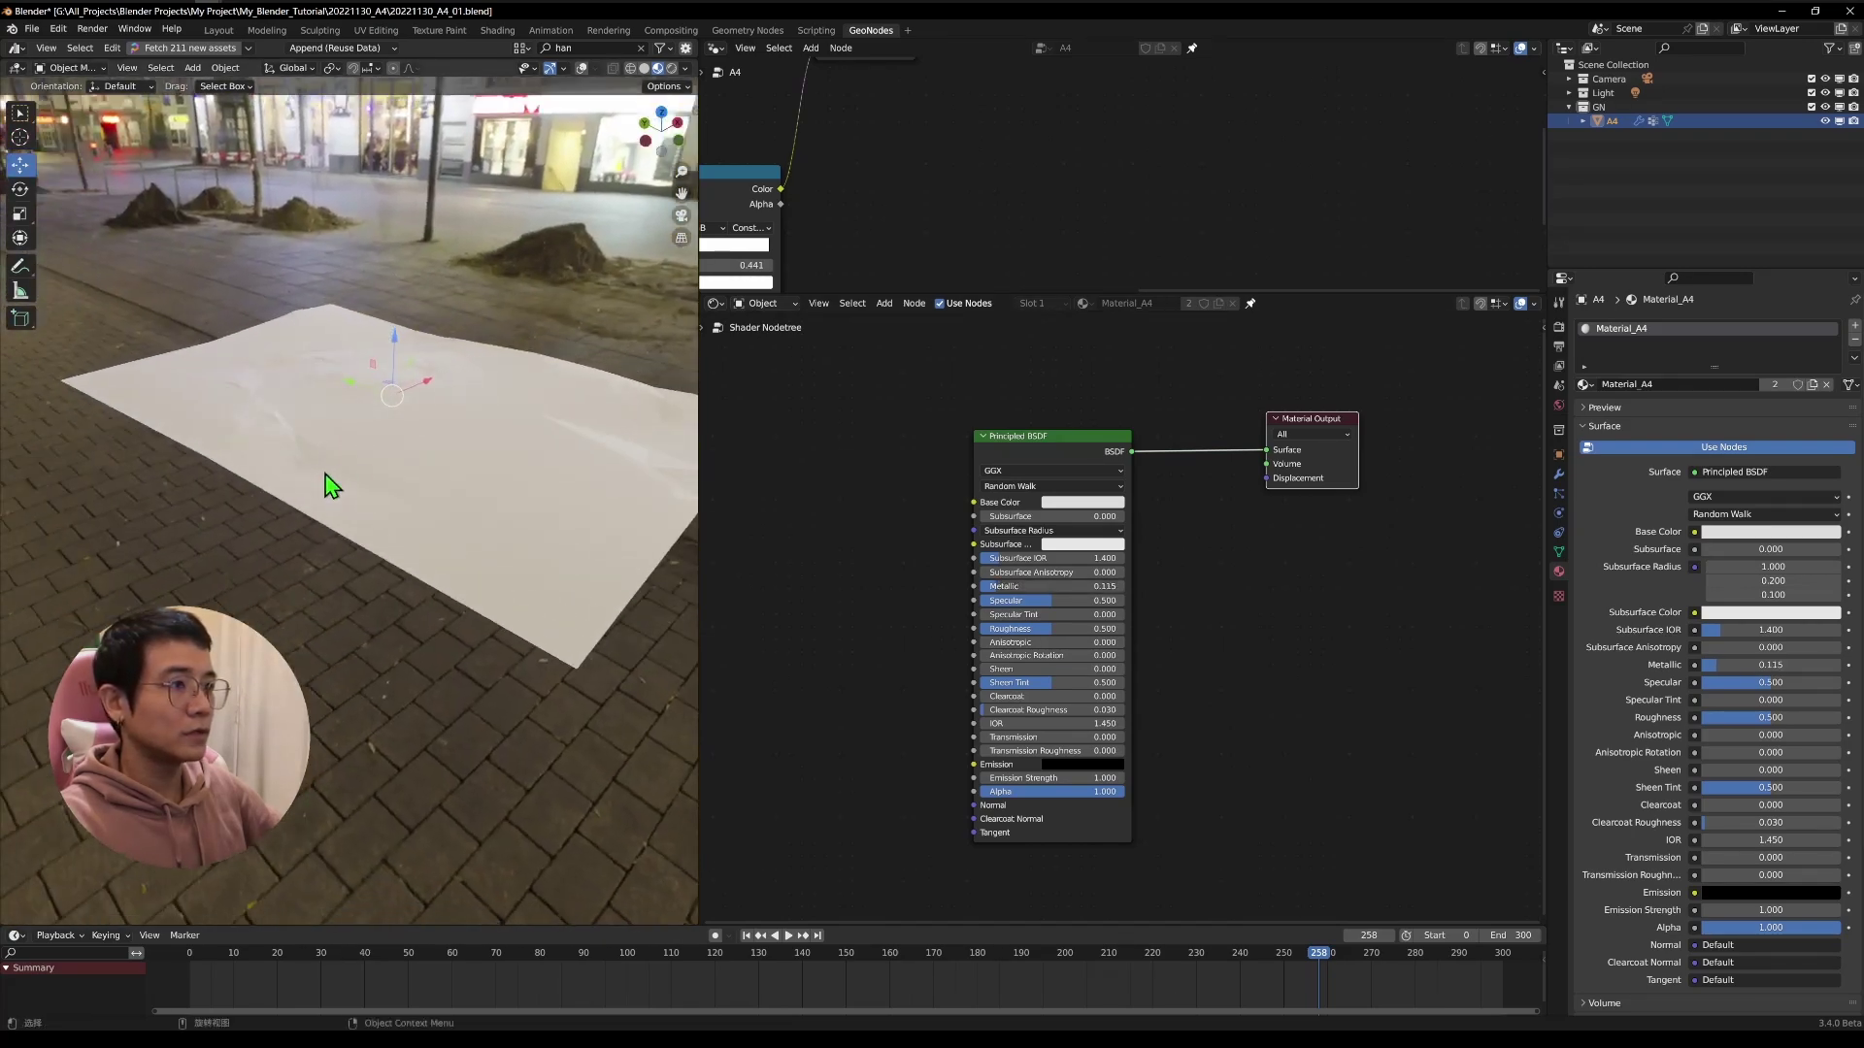
drag(1053, 629, 1063, 629)
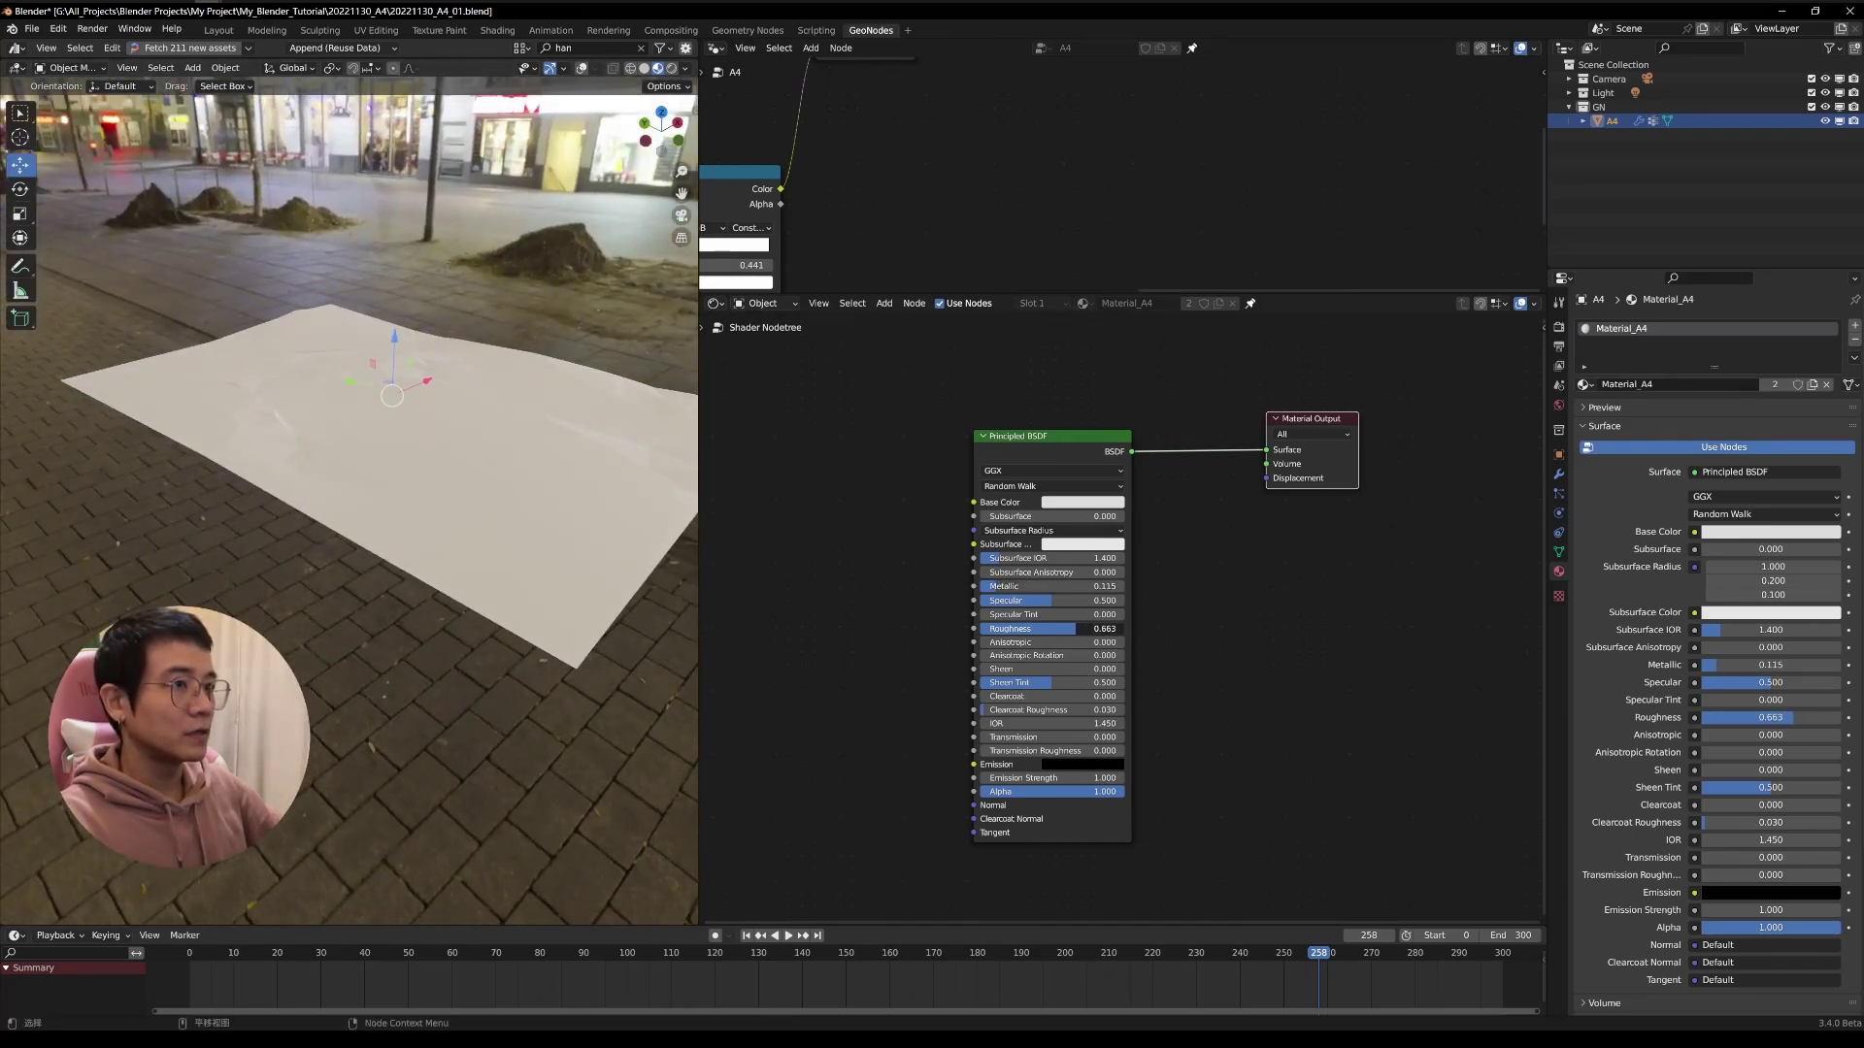
click(1044, 669)
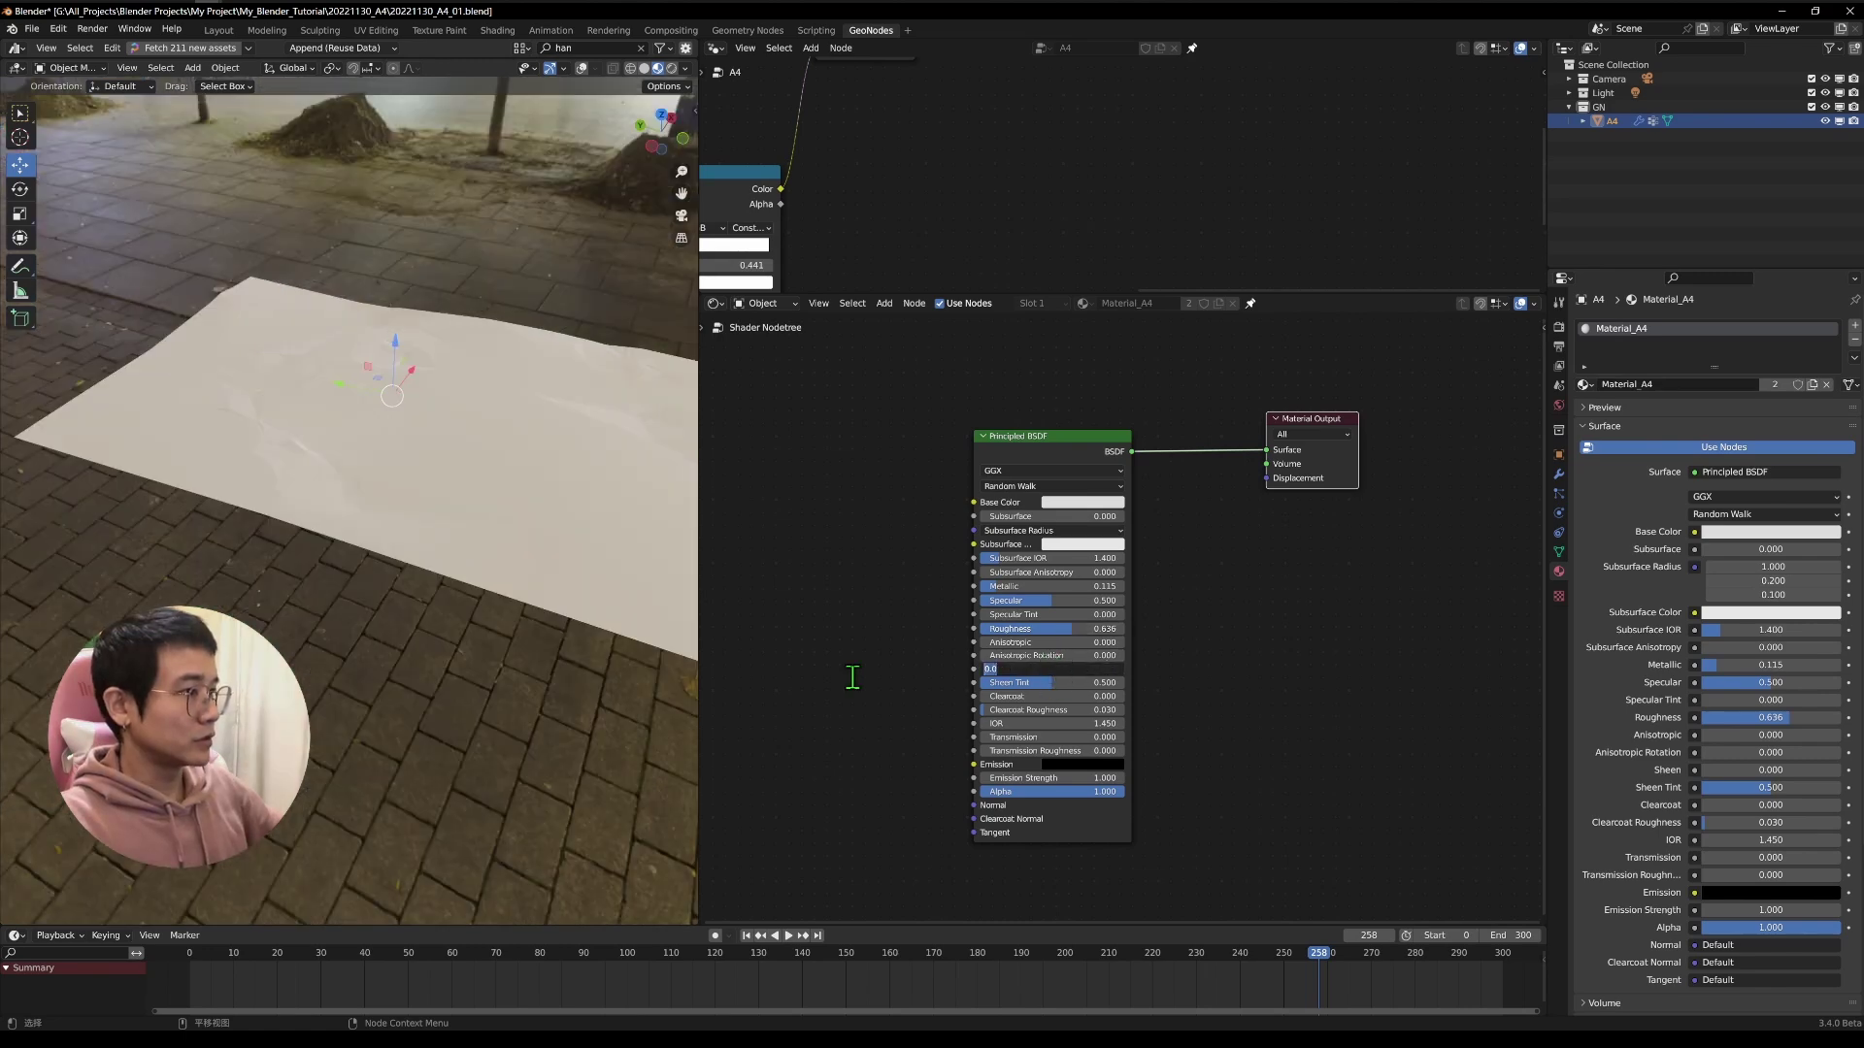
text(10)
key(Return)
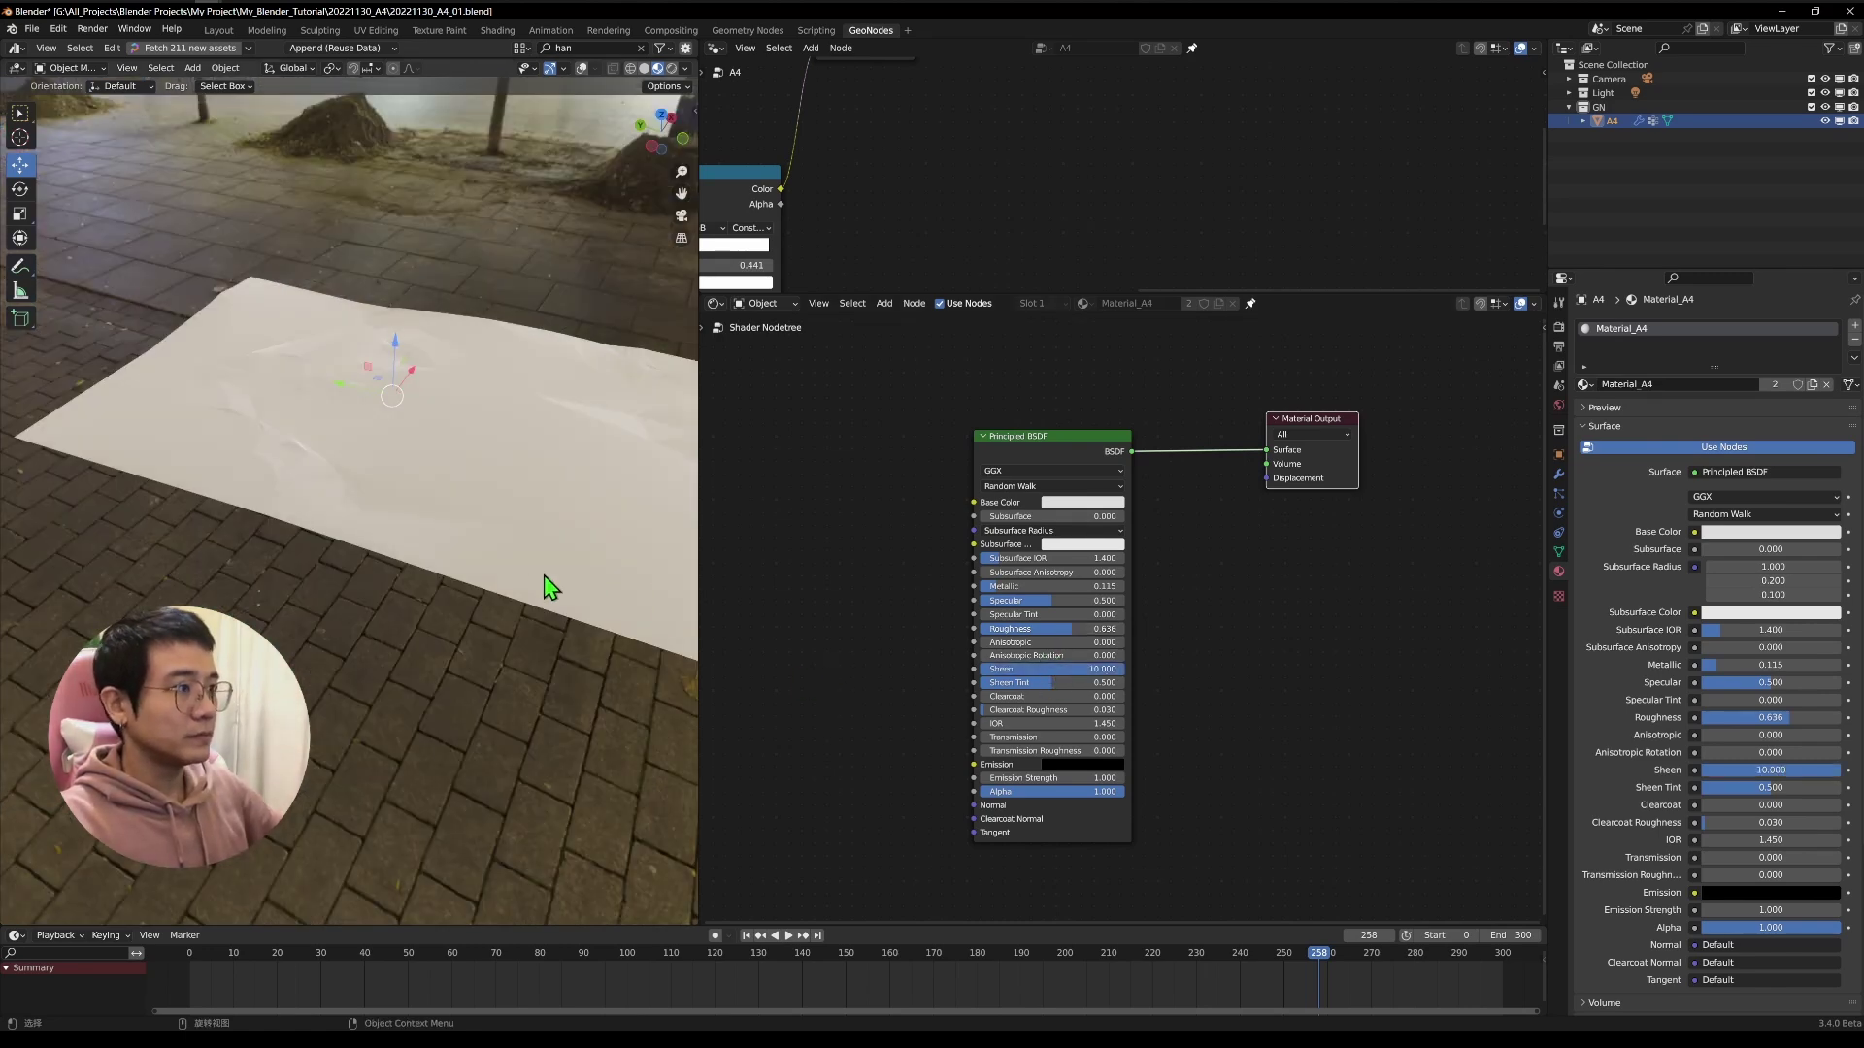
Add an Image Texture node beside the Principled BSDF node in the sheet's material.
key(Down)
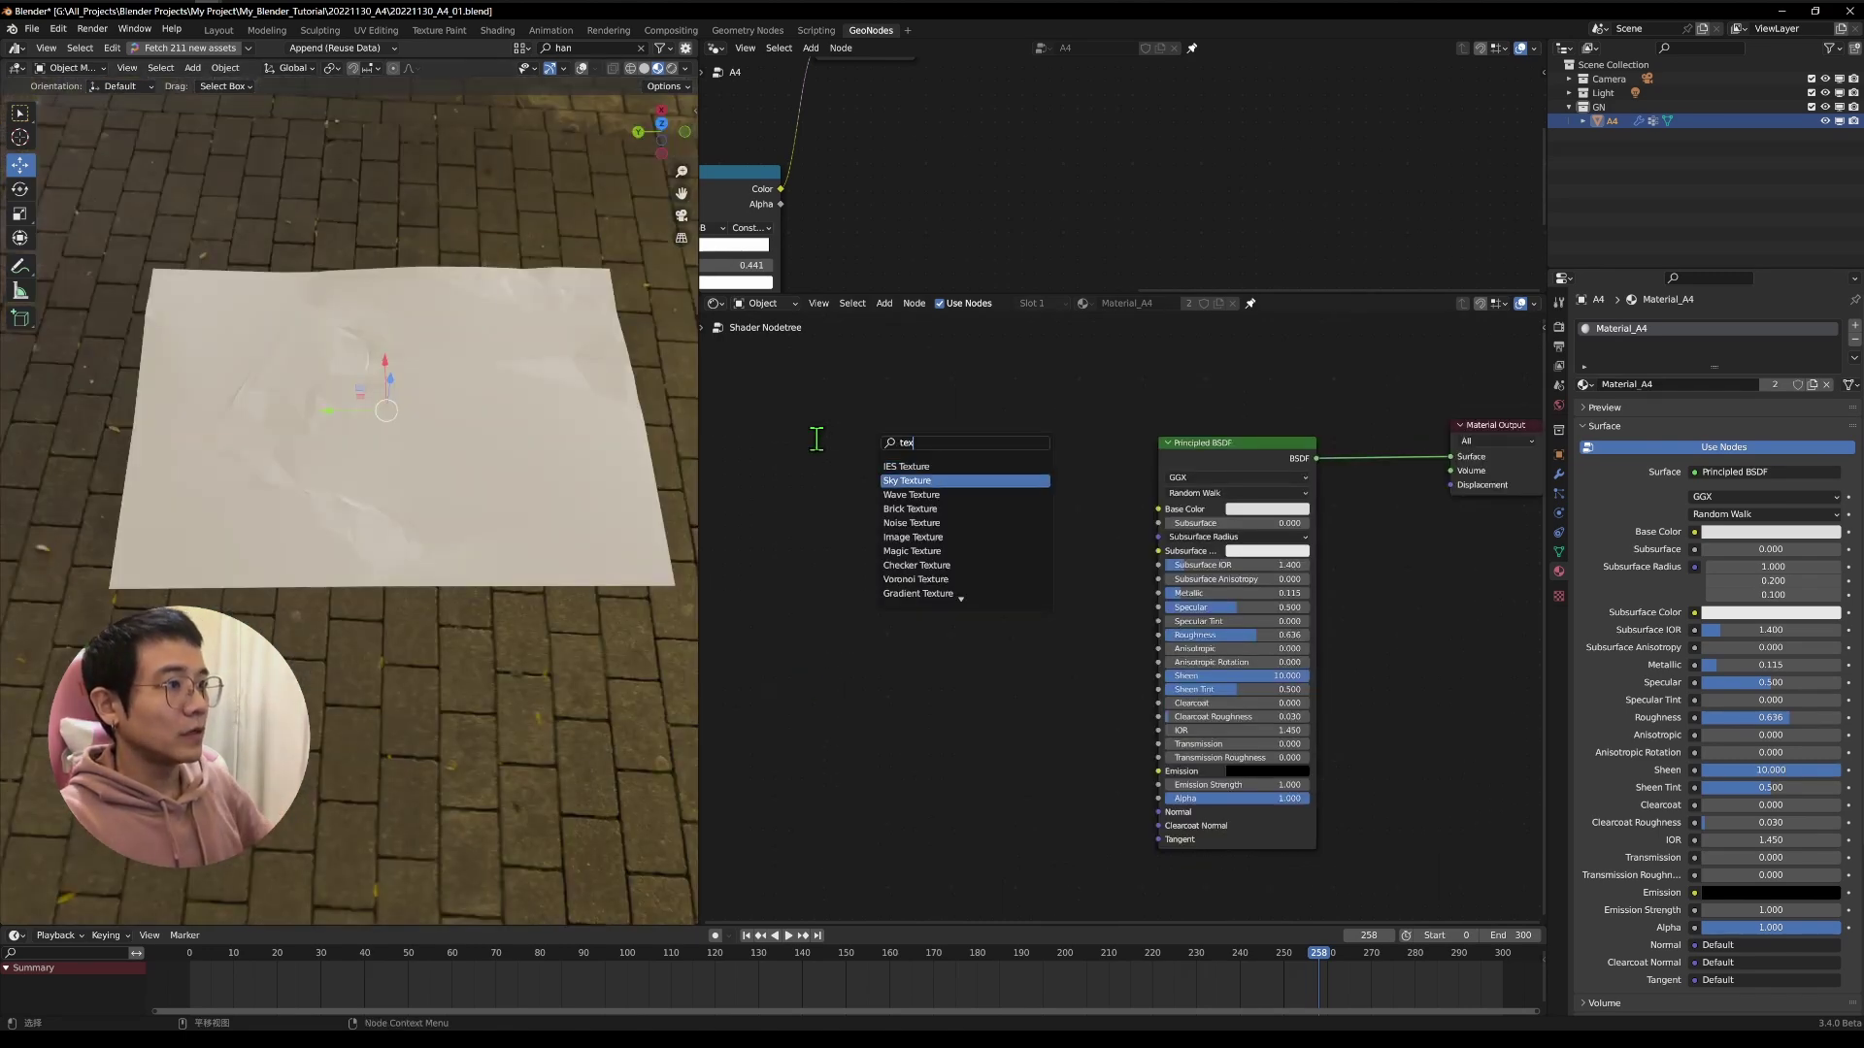
key(Down)
key(Down)
key(Down)
key(Down)
key(Return)
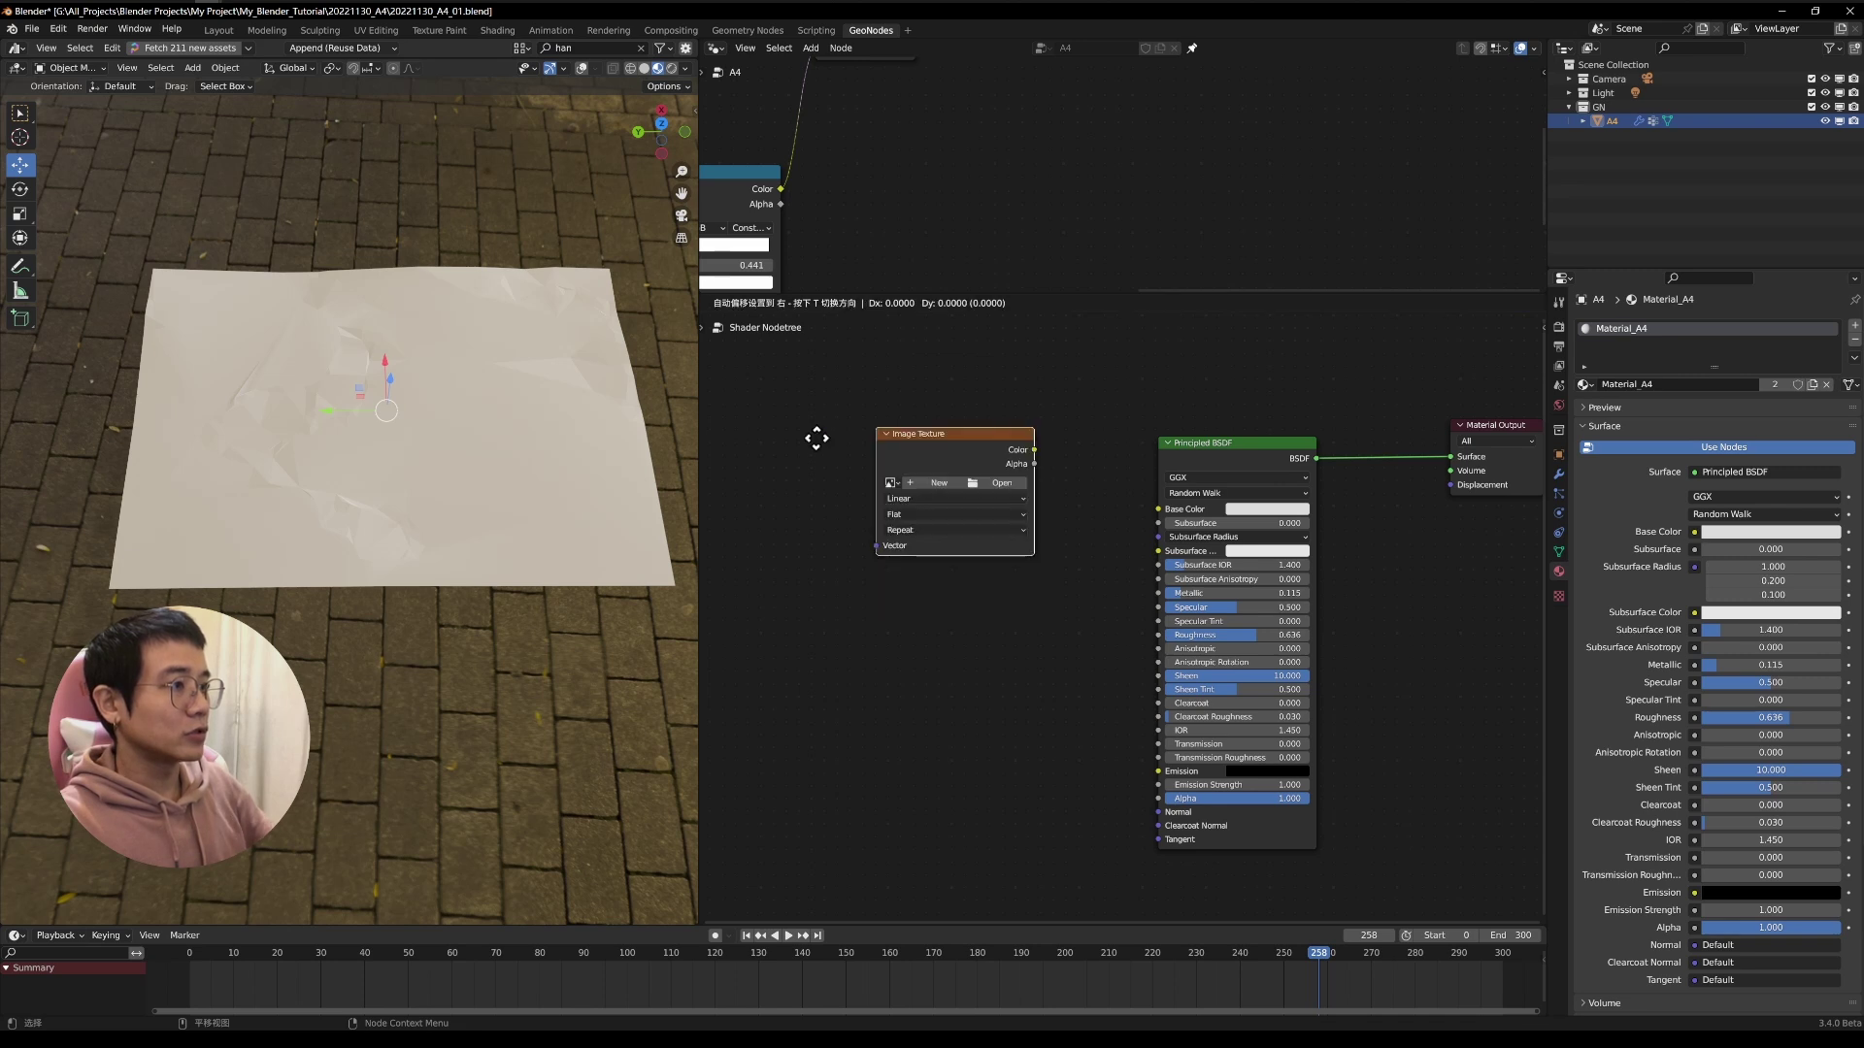
click(817, 438)
Create a white 1024 × 1024 px image named A4 in the Image Texture node and connect its Color to Base Color.
click(934, 482)
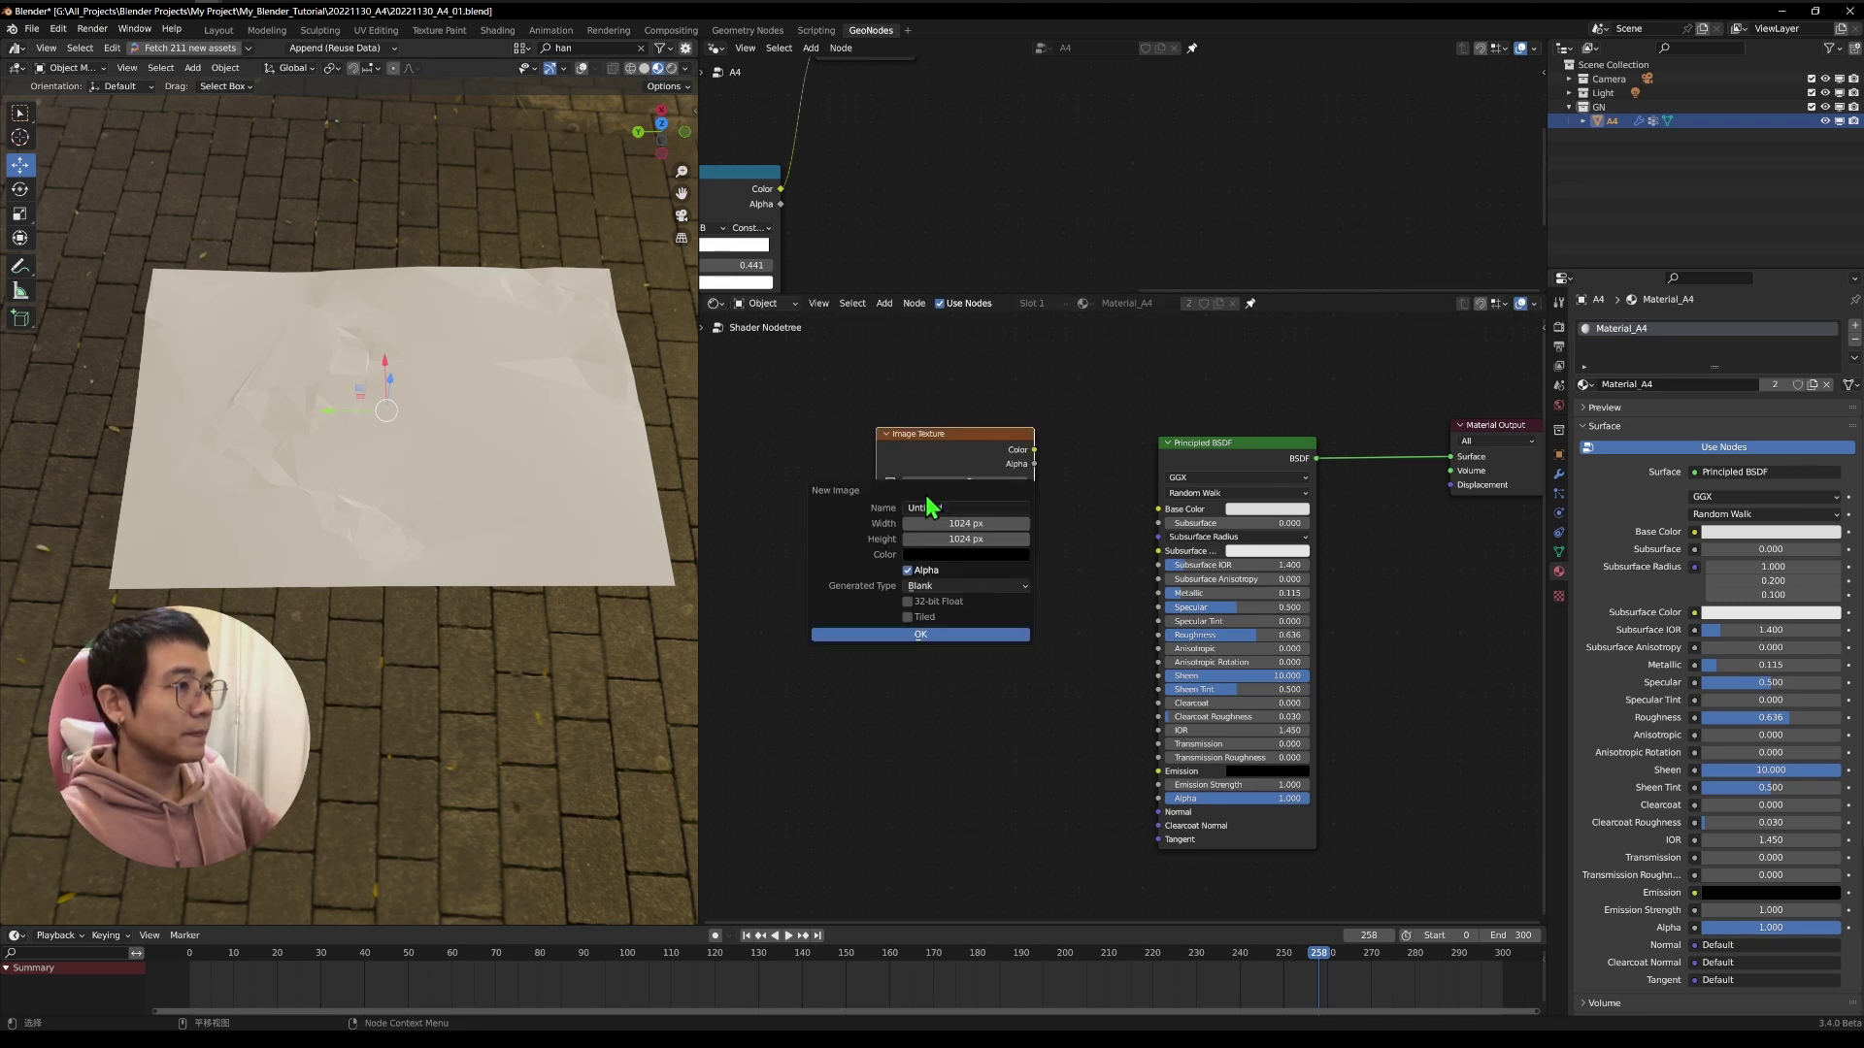
text(A)
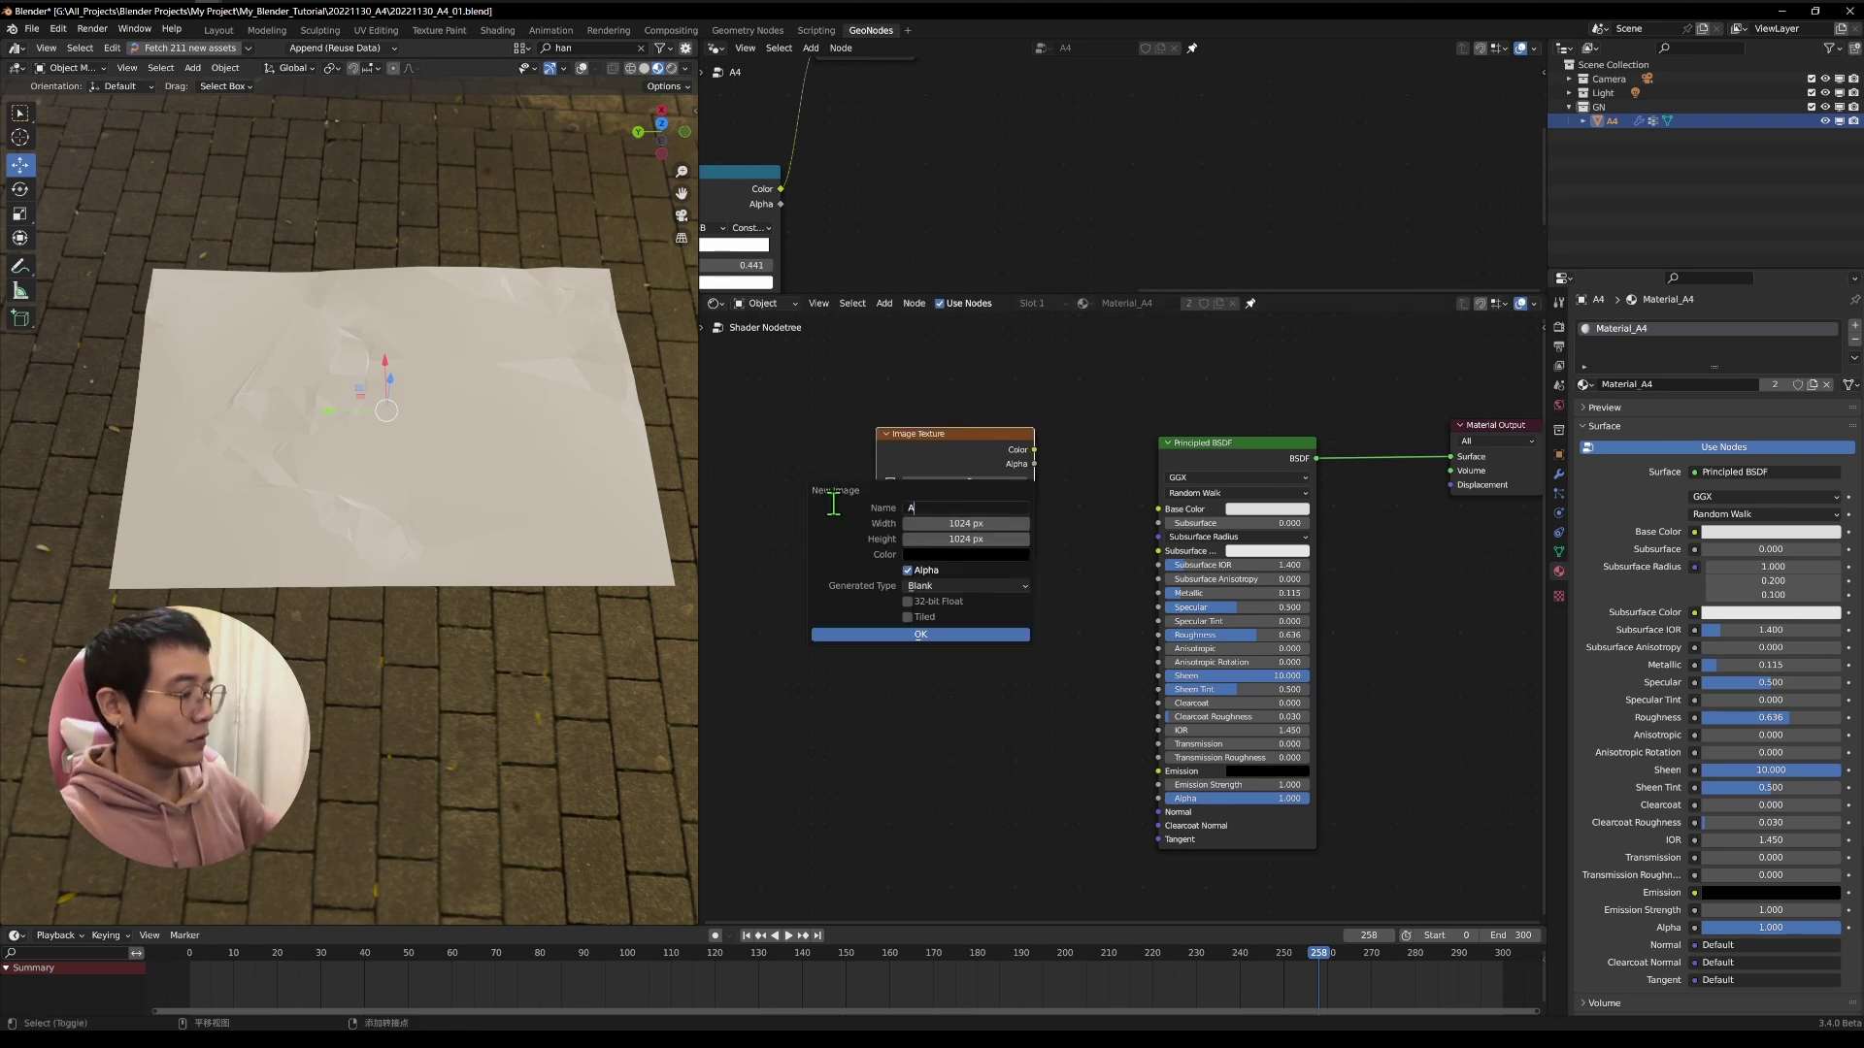
text(4)
click(968, 556)
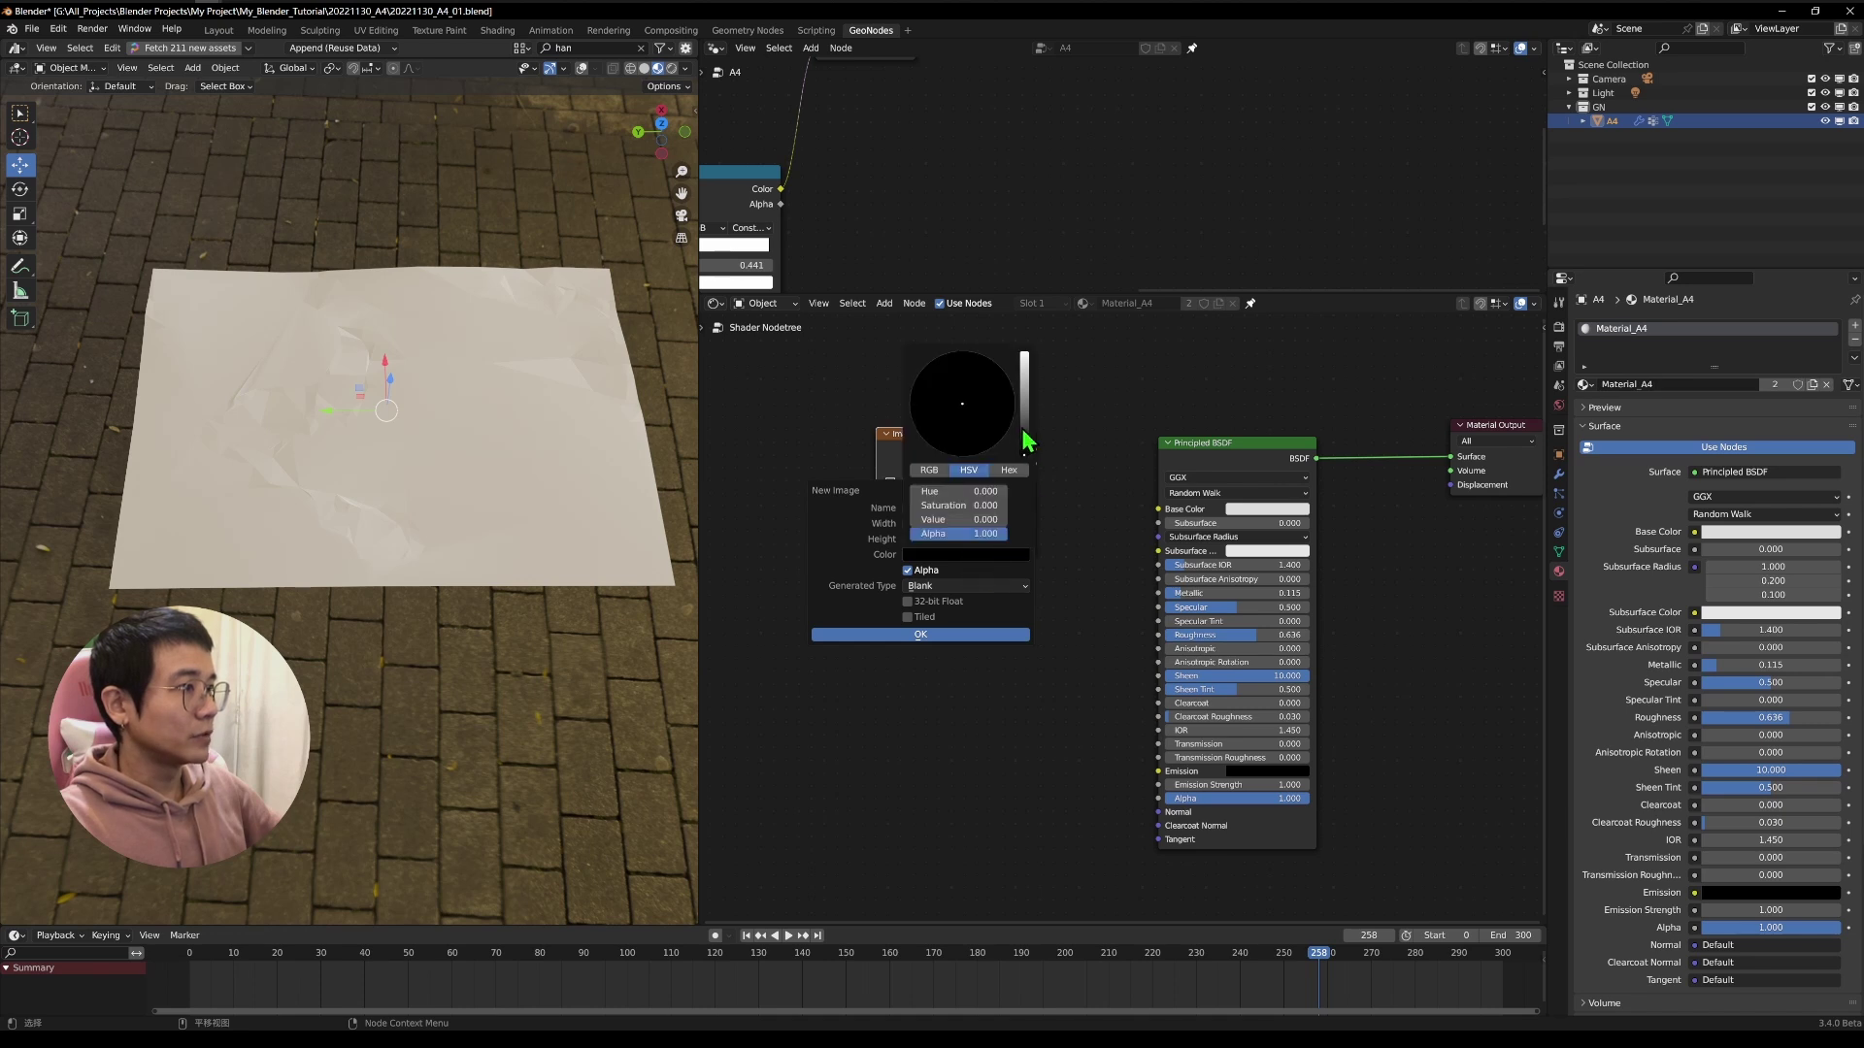
drag(1024, 442, 1041, 340)
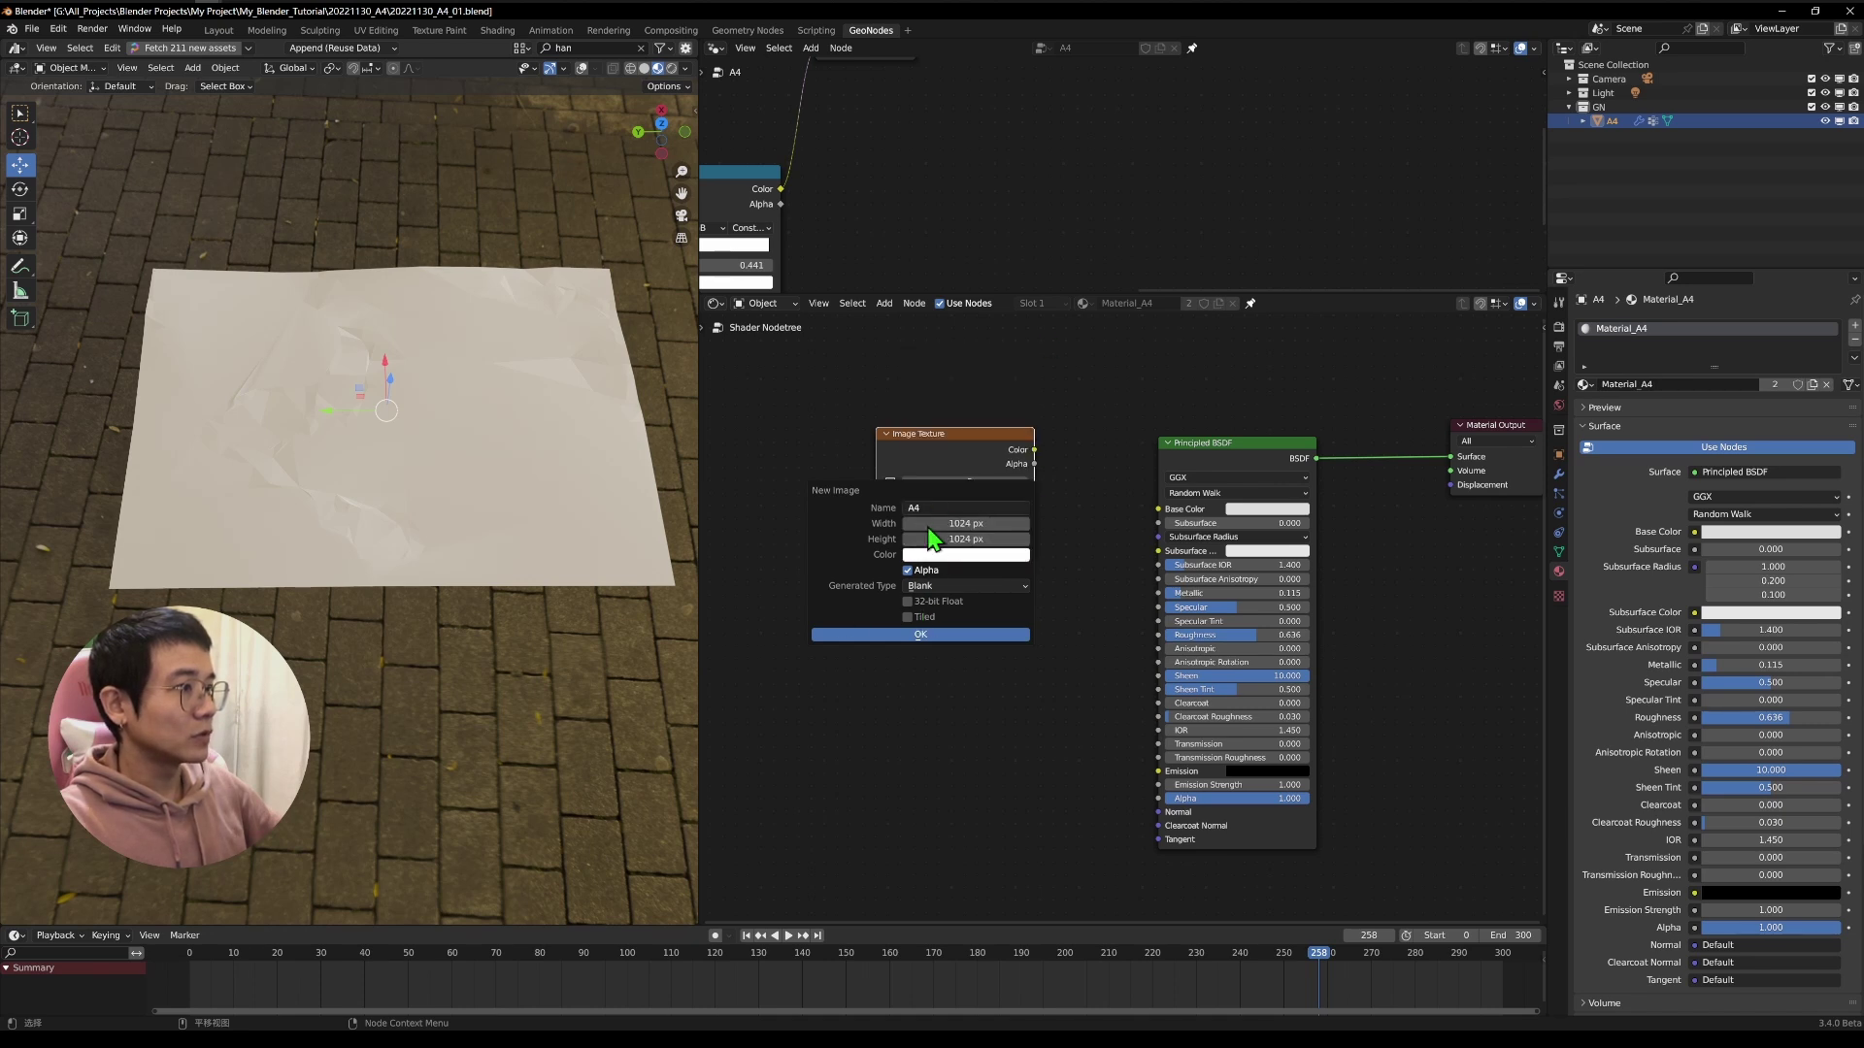
click(923, 636)
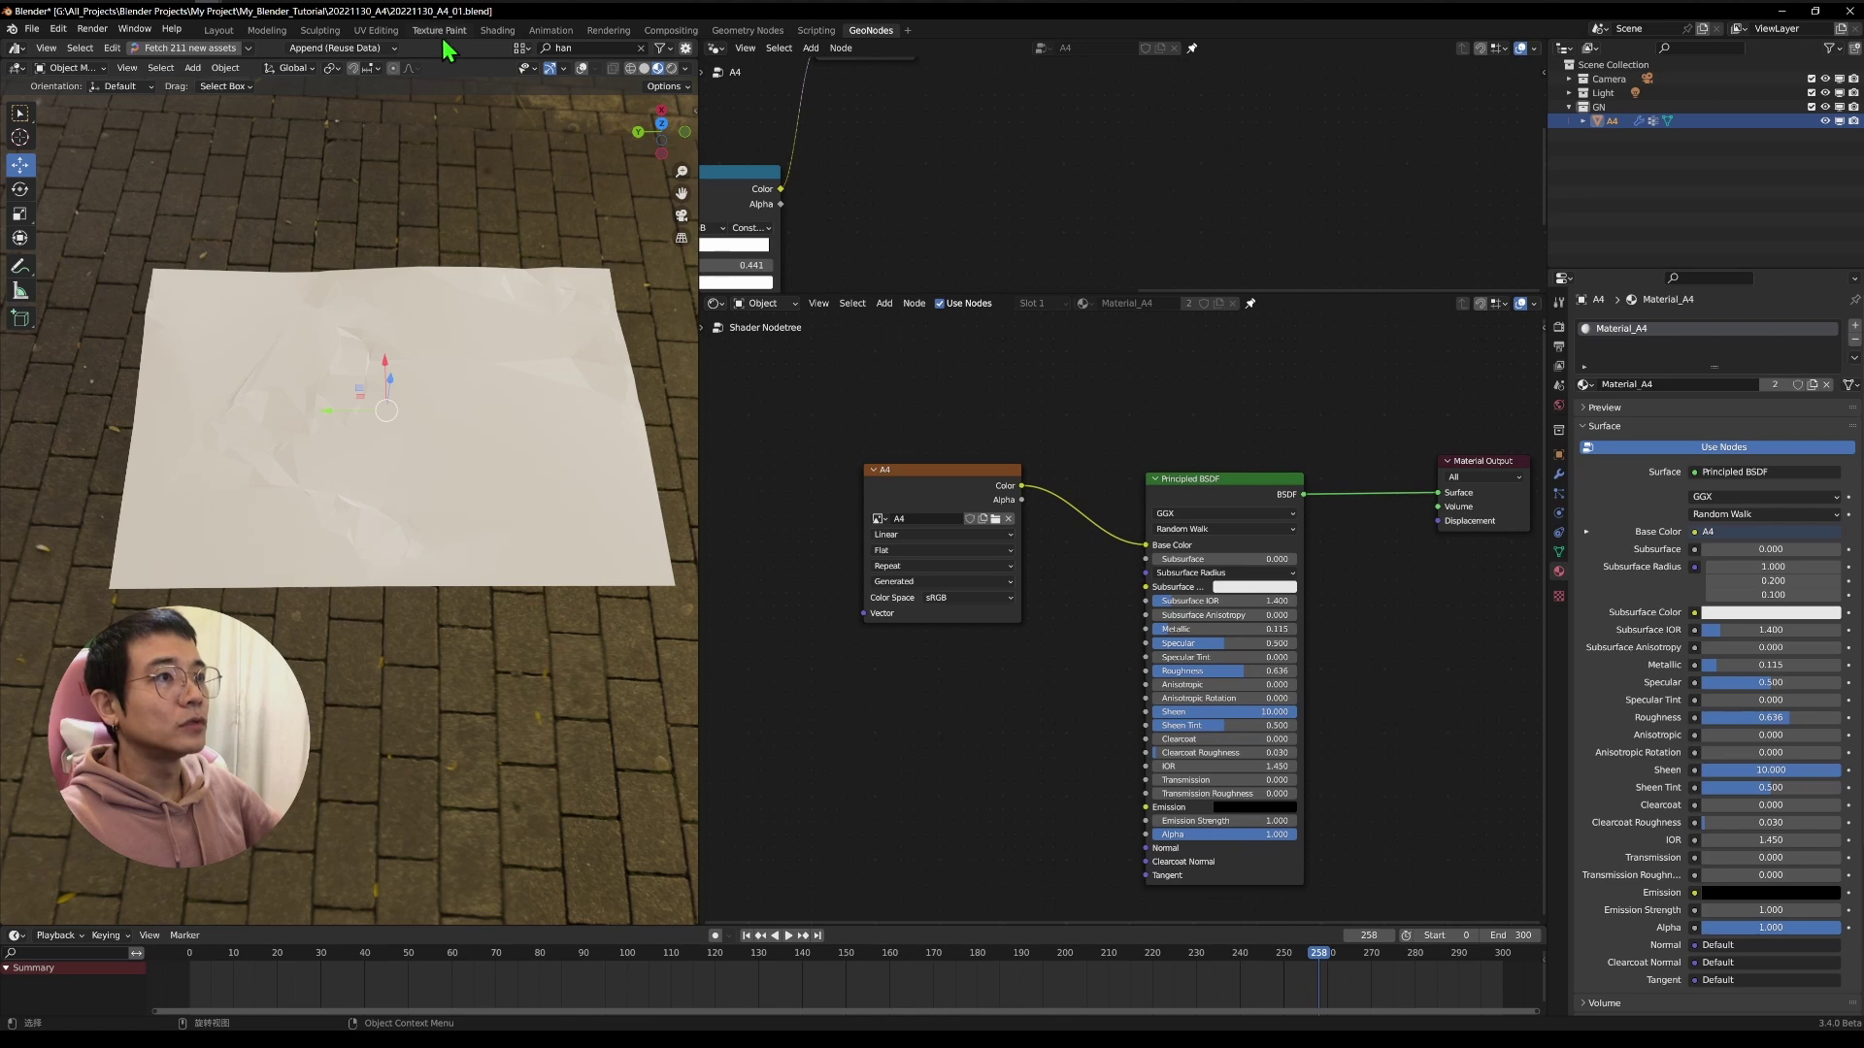
In the Texture Paint workspace, handwrite A4 on the sheet with a black 1 px brush and save the painted image.
click(452, 33)
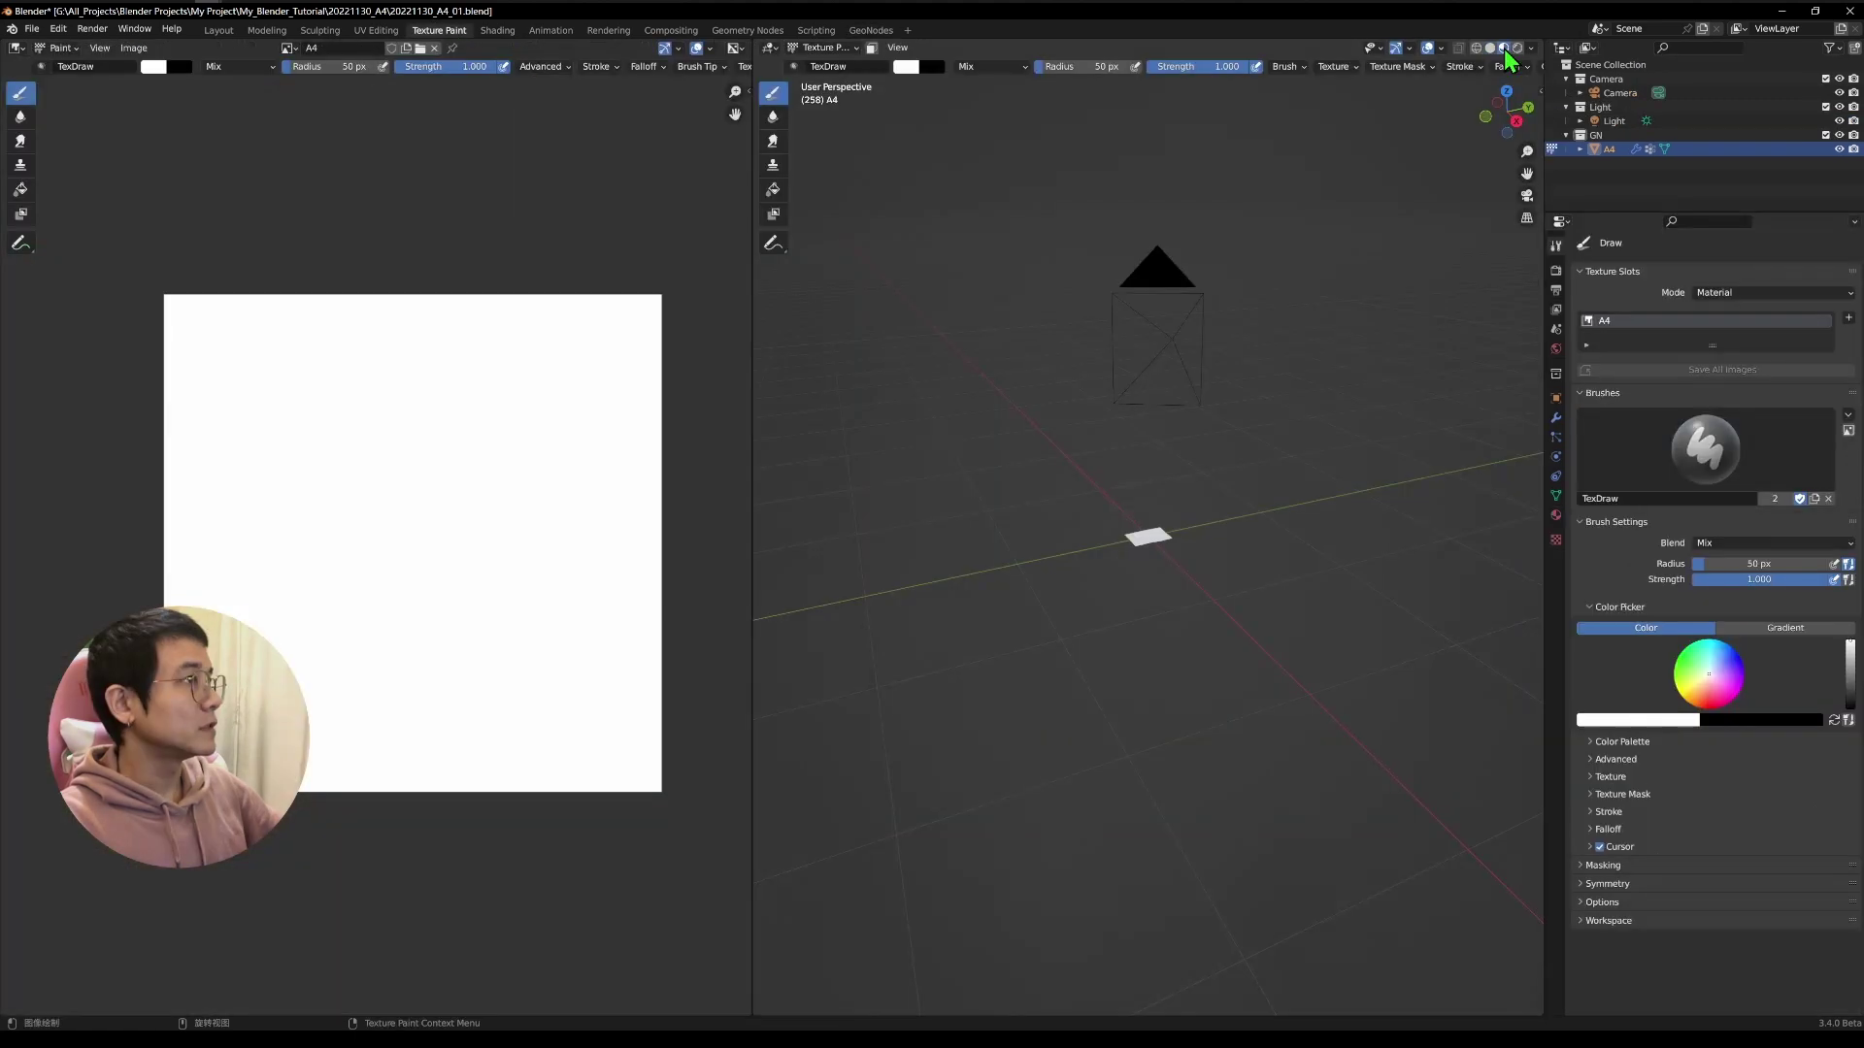
click(1525, 197)
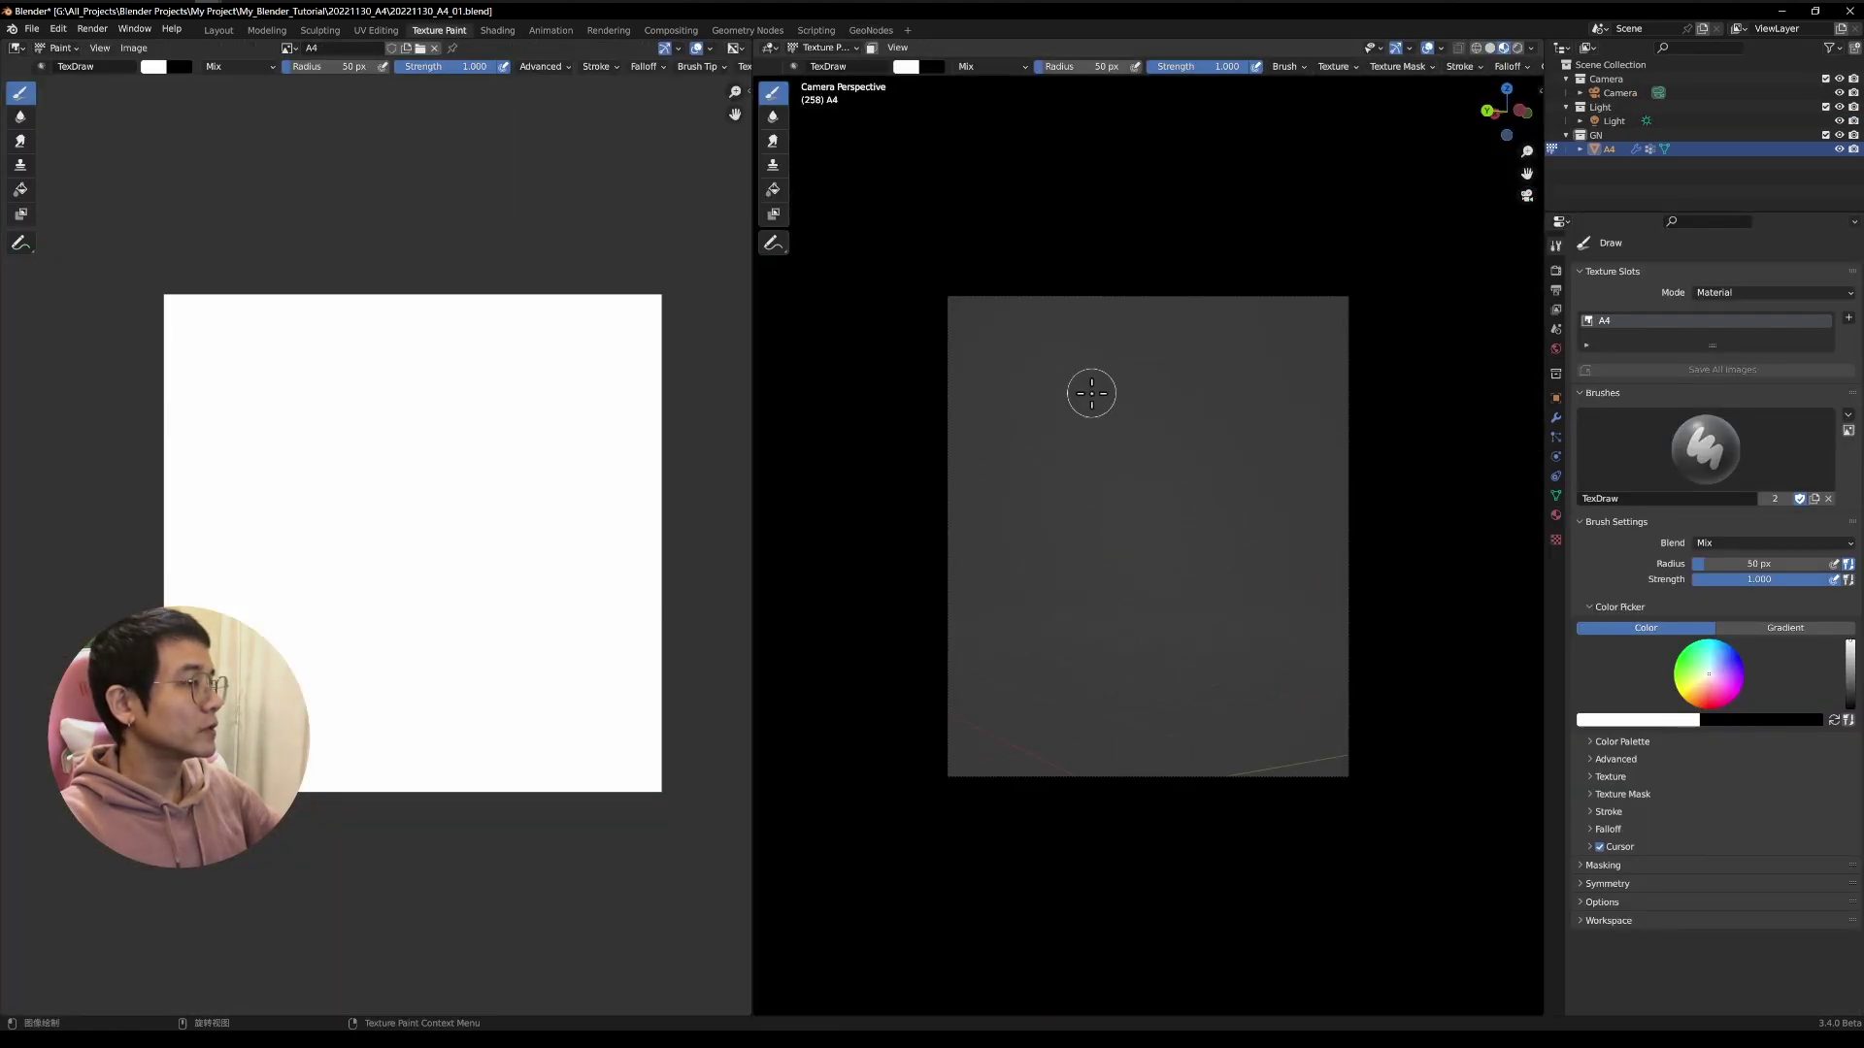
key(KP_7)
mouse_move(1134, 406)
mouse_down()
mouse_move(1169, 475)
mouse_move(1116, 626)
mouse_up()
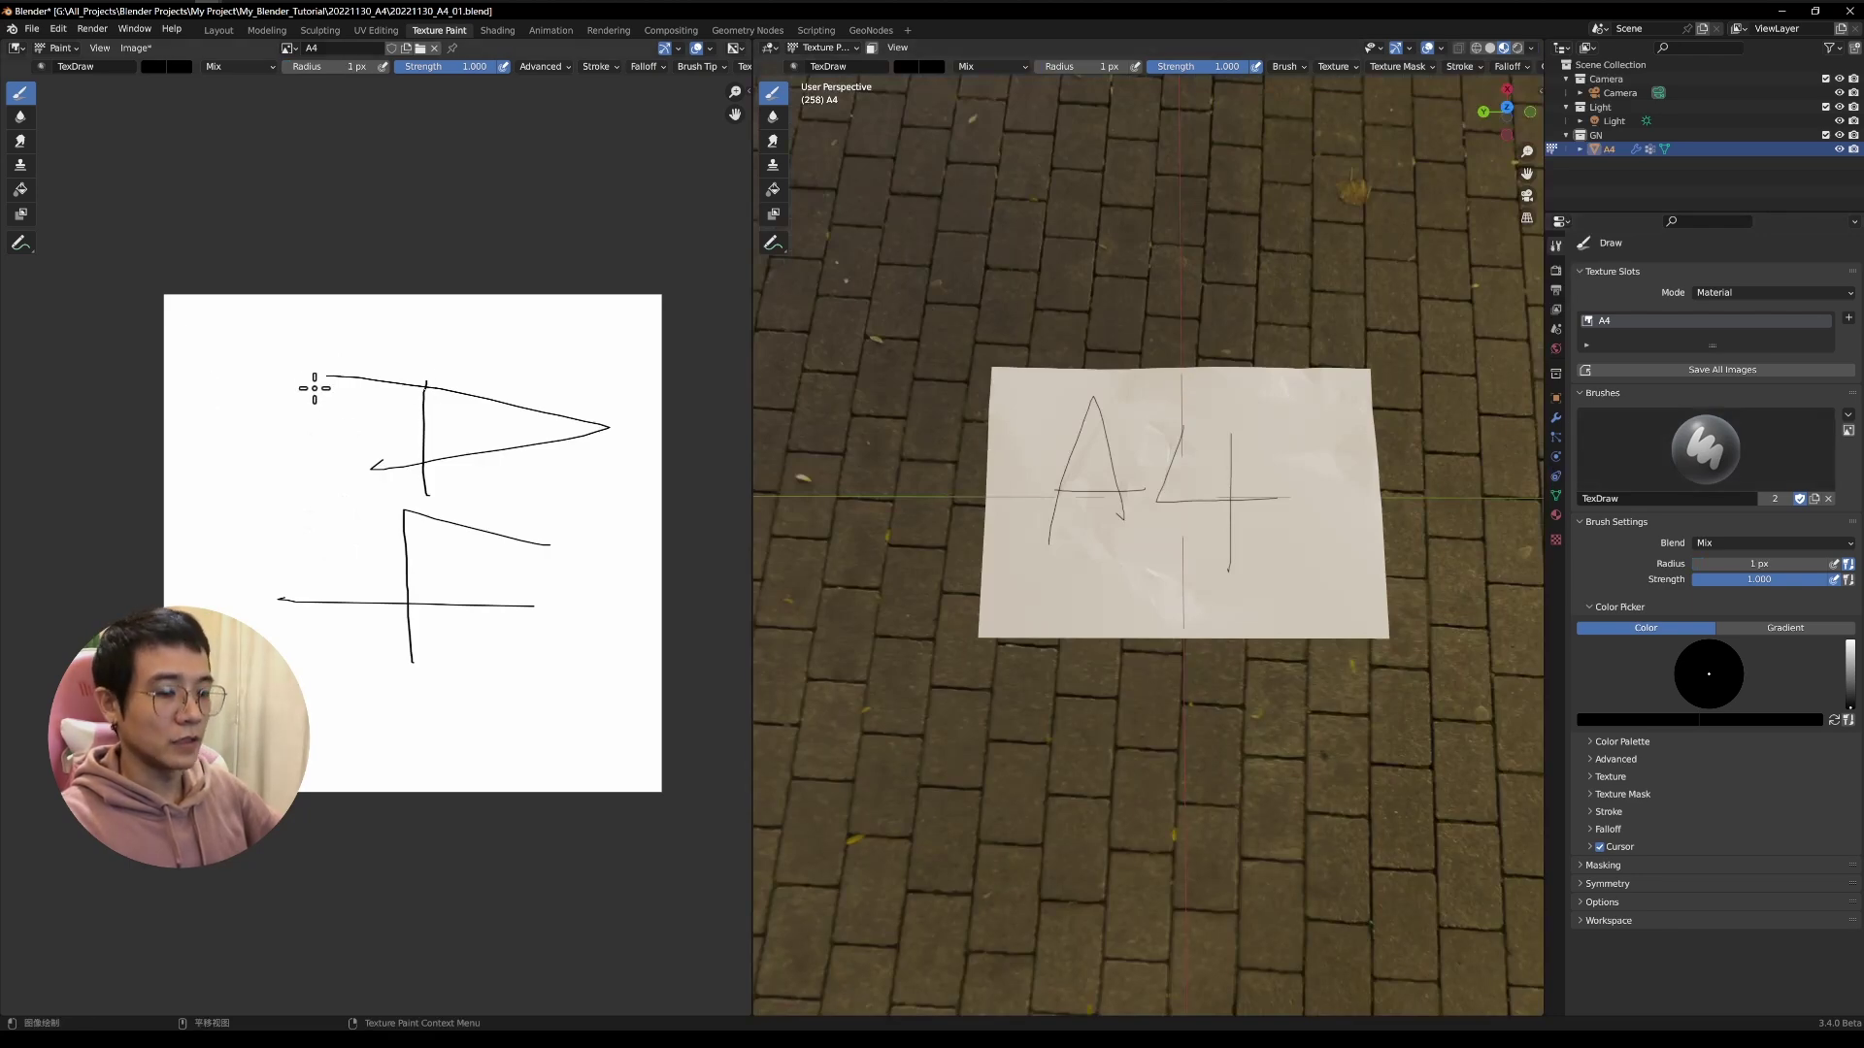
click(135, 47)
click(166, 187)
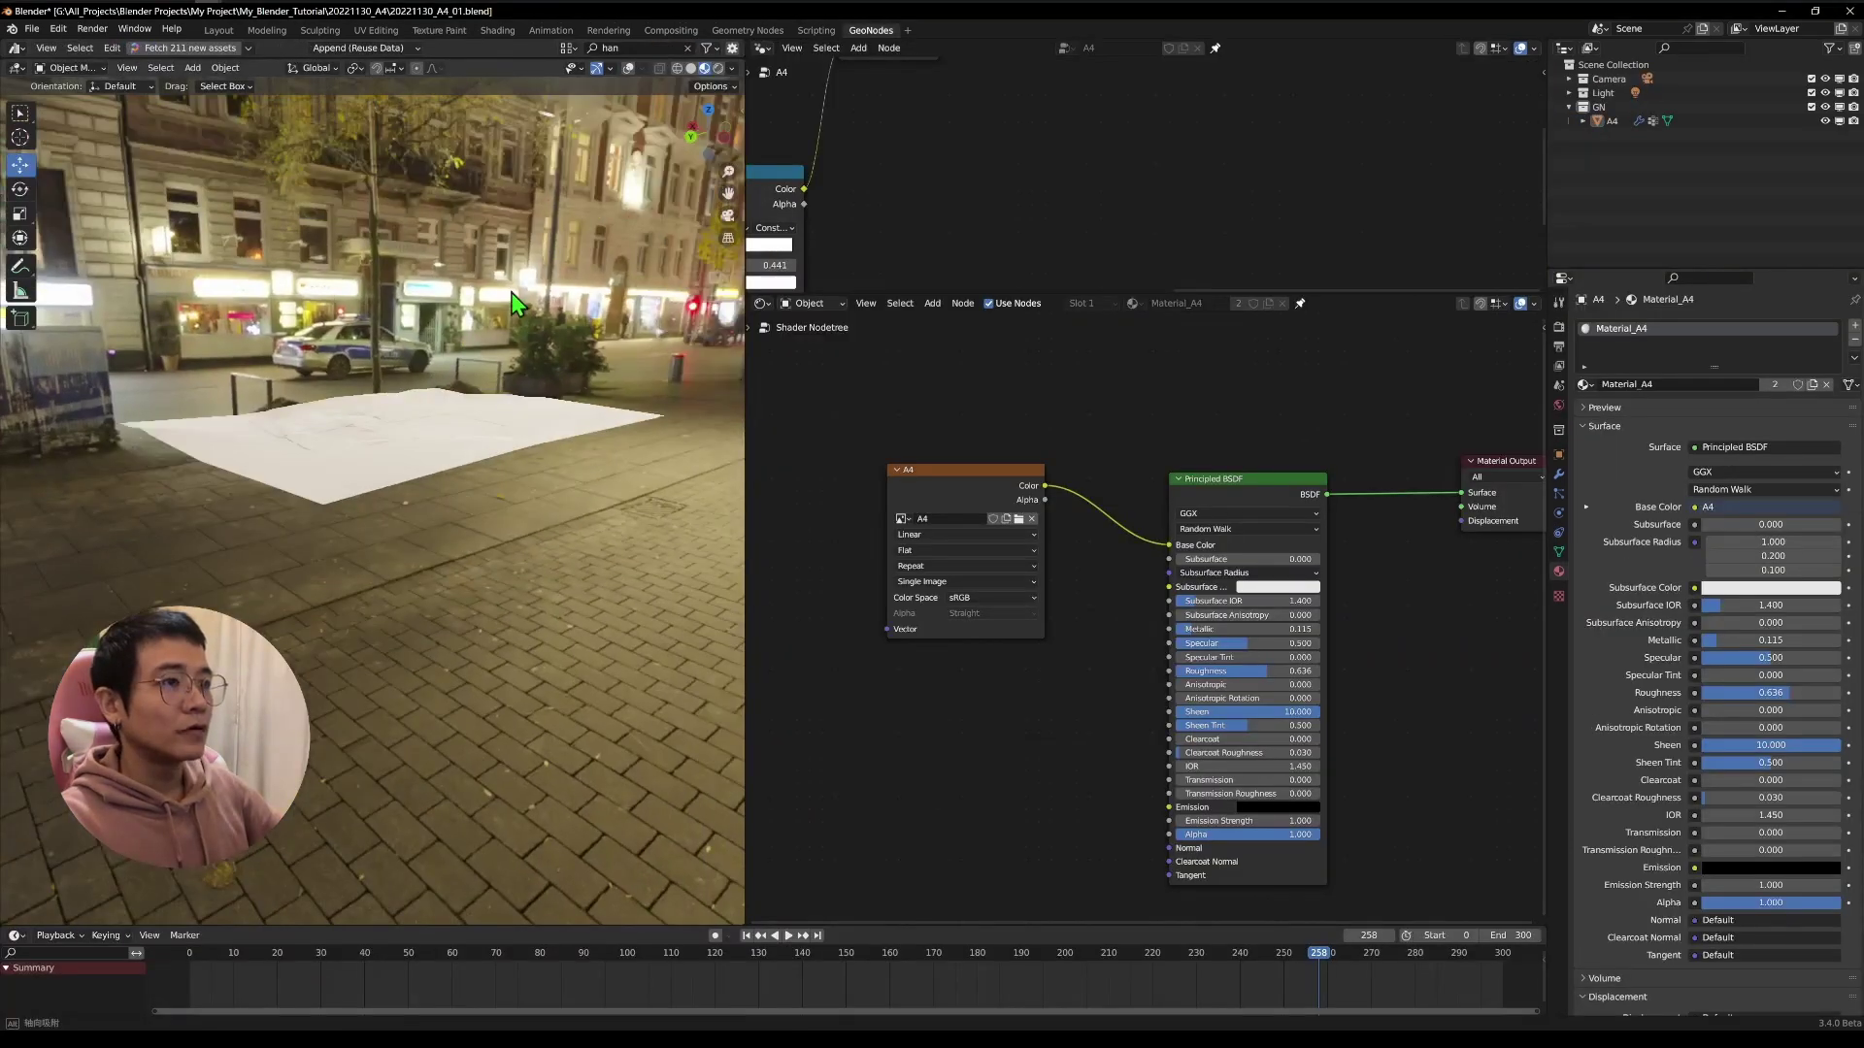
Back in the sheet's shader node tree, add a Mix node set to Color above the image texture.
middle_drag(516, 305, 419, 268)
scroll(990, 562, down, 5)
middle_drag(1088, 474, 876, 489)
drag(934, 450, 1232, 728)
key(ctrl+z)
key(shift+a)
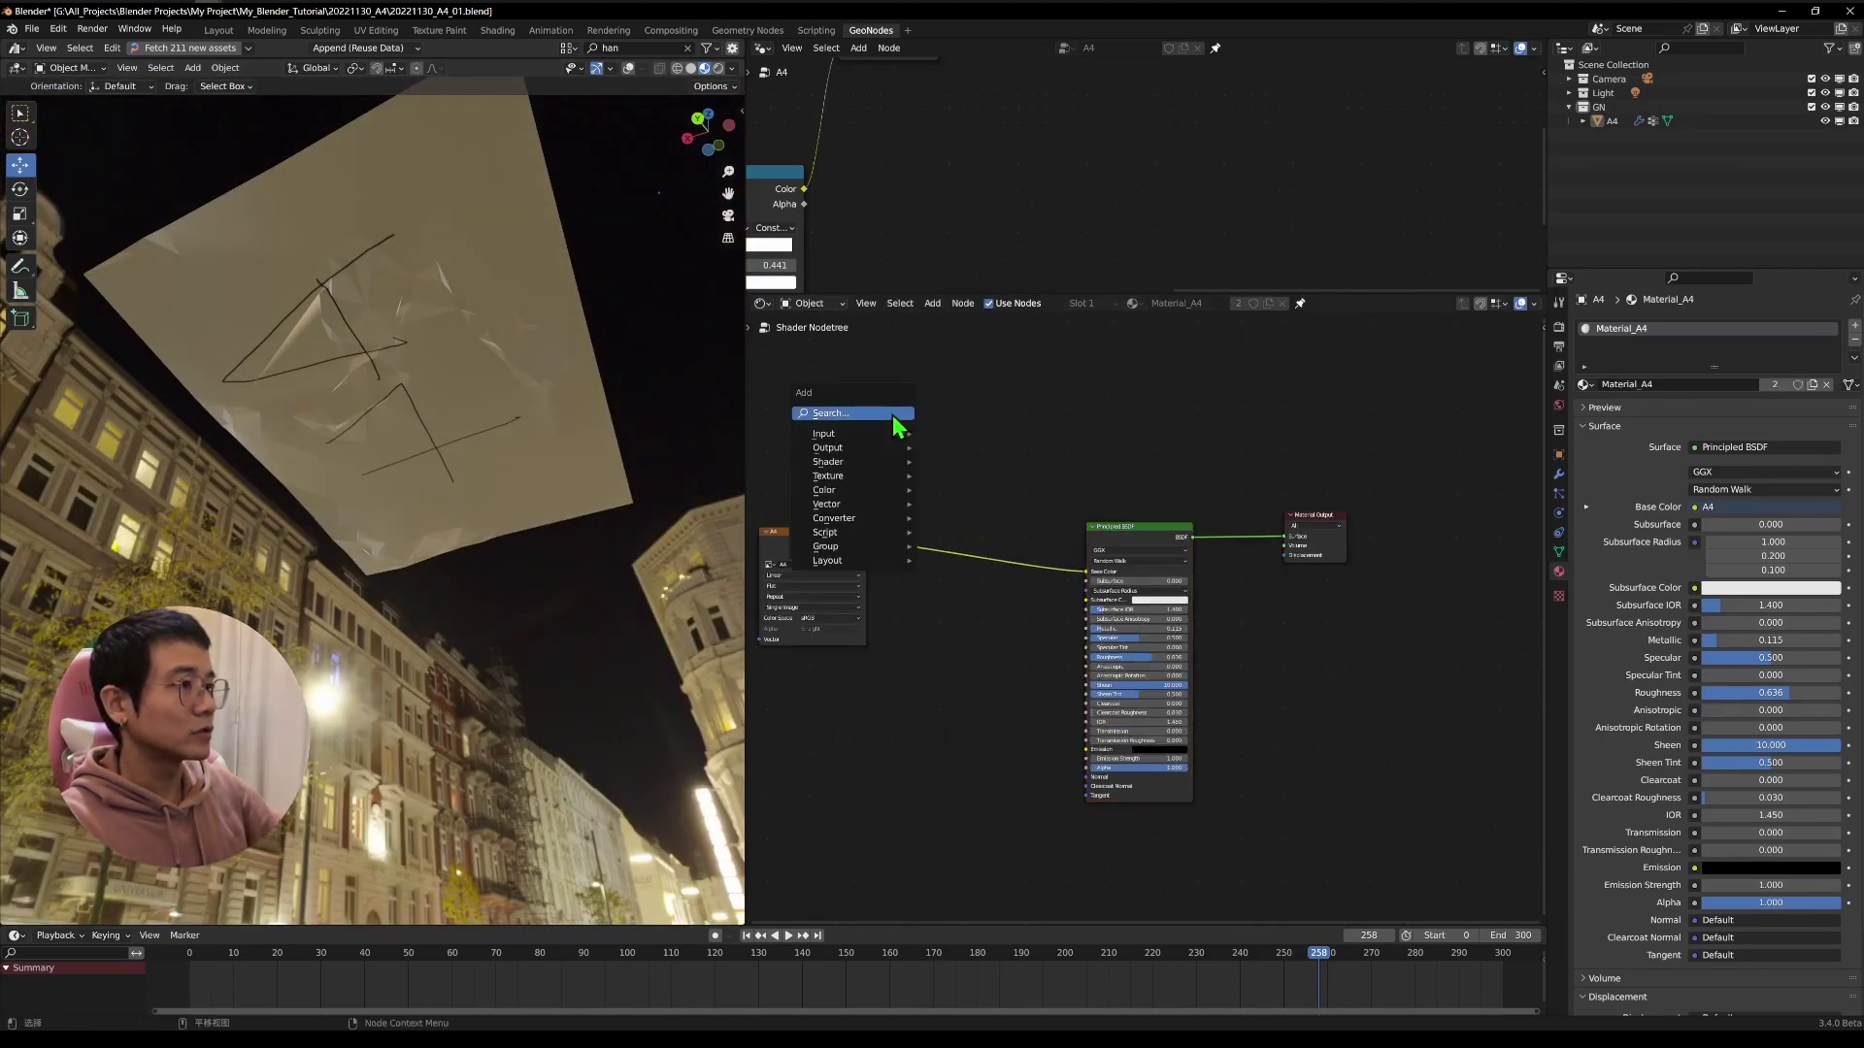
click(893, 415)
text(mi)
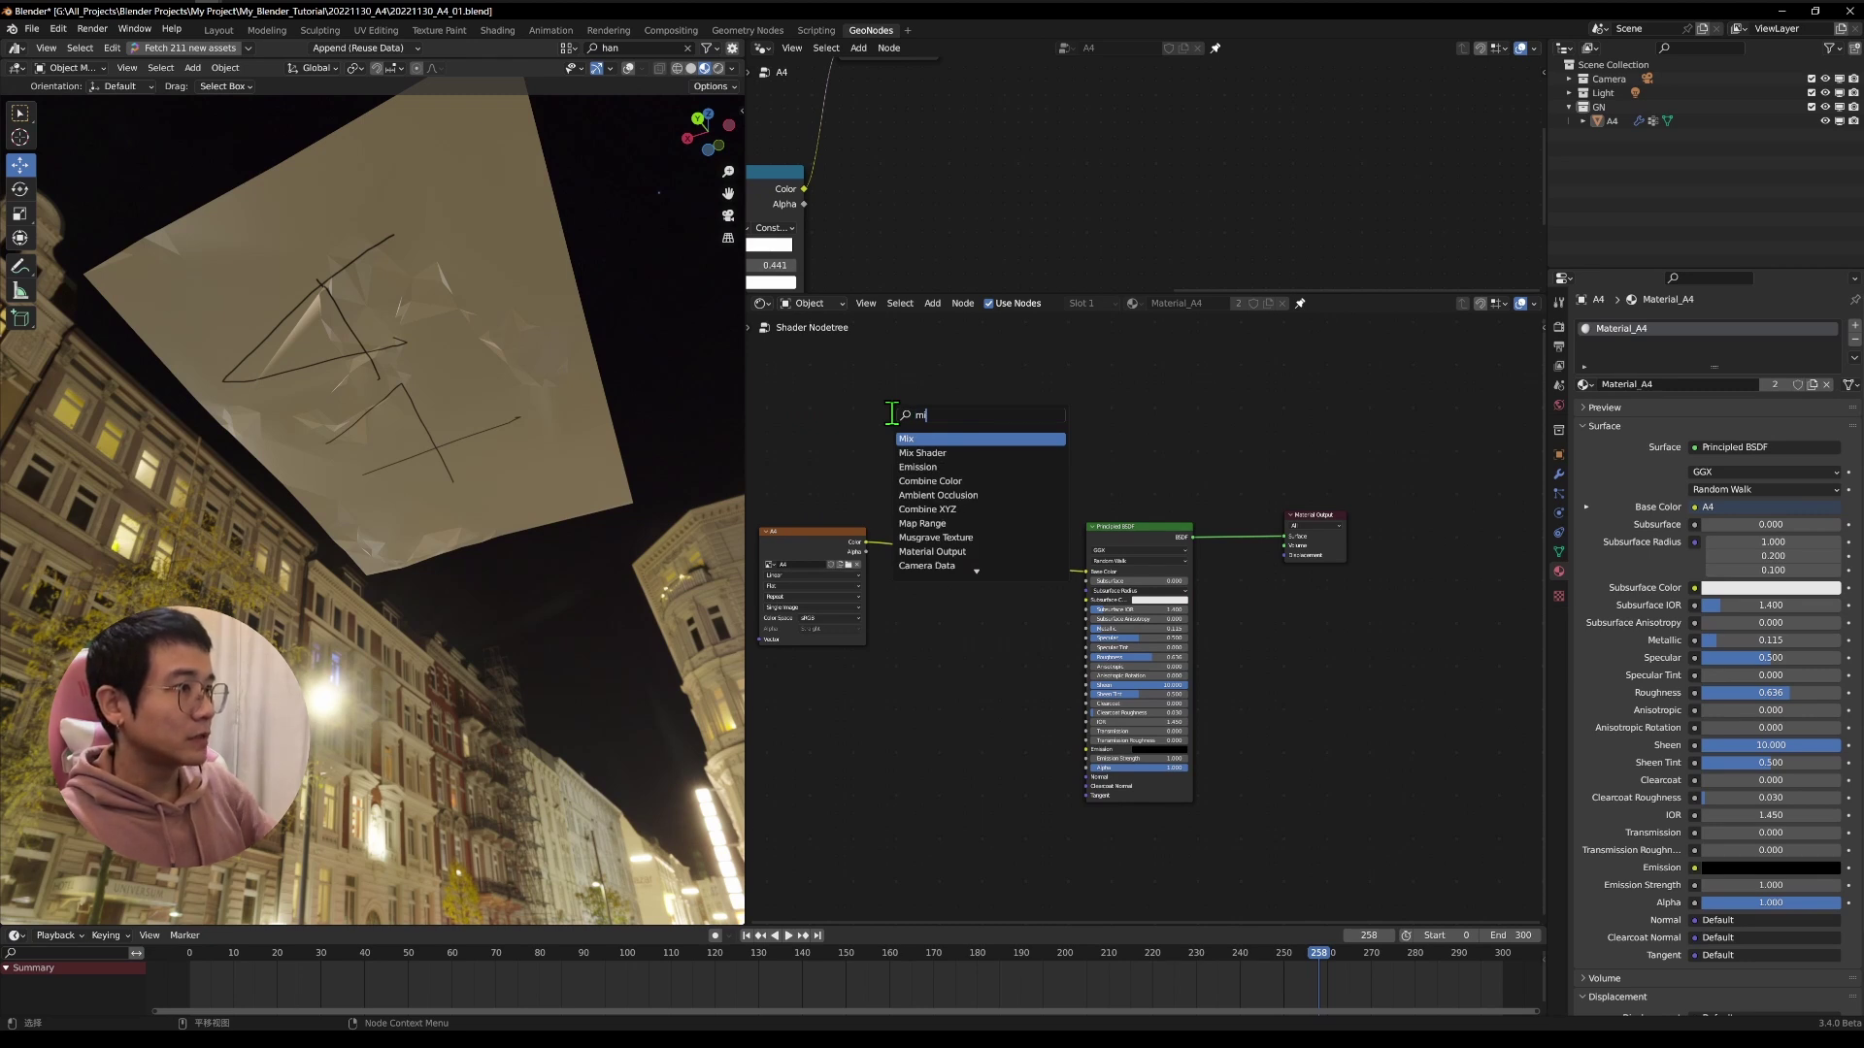
key(Return)
click(890, 405)
click(923, 430)
click(926, 470)
scroll(947, 458, up, 4)
Add a Geometry node and connect its Backfacing output to the Mix node's Factor.
key(shift+a)
click(873, 401)
text(geo)
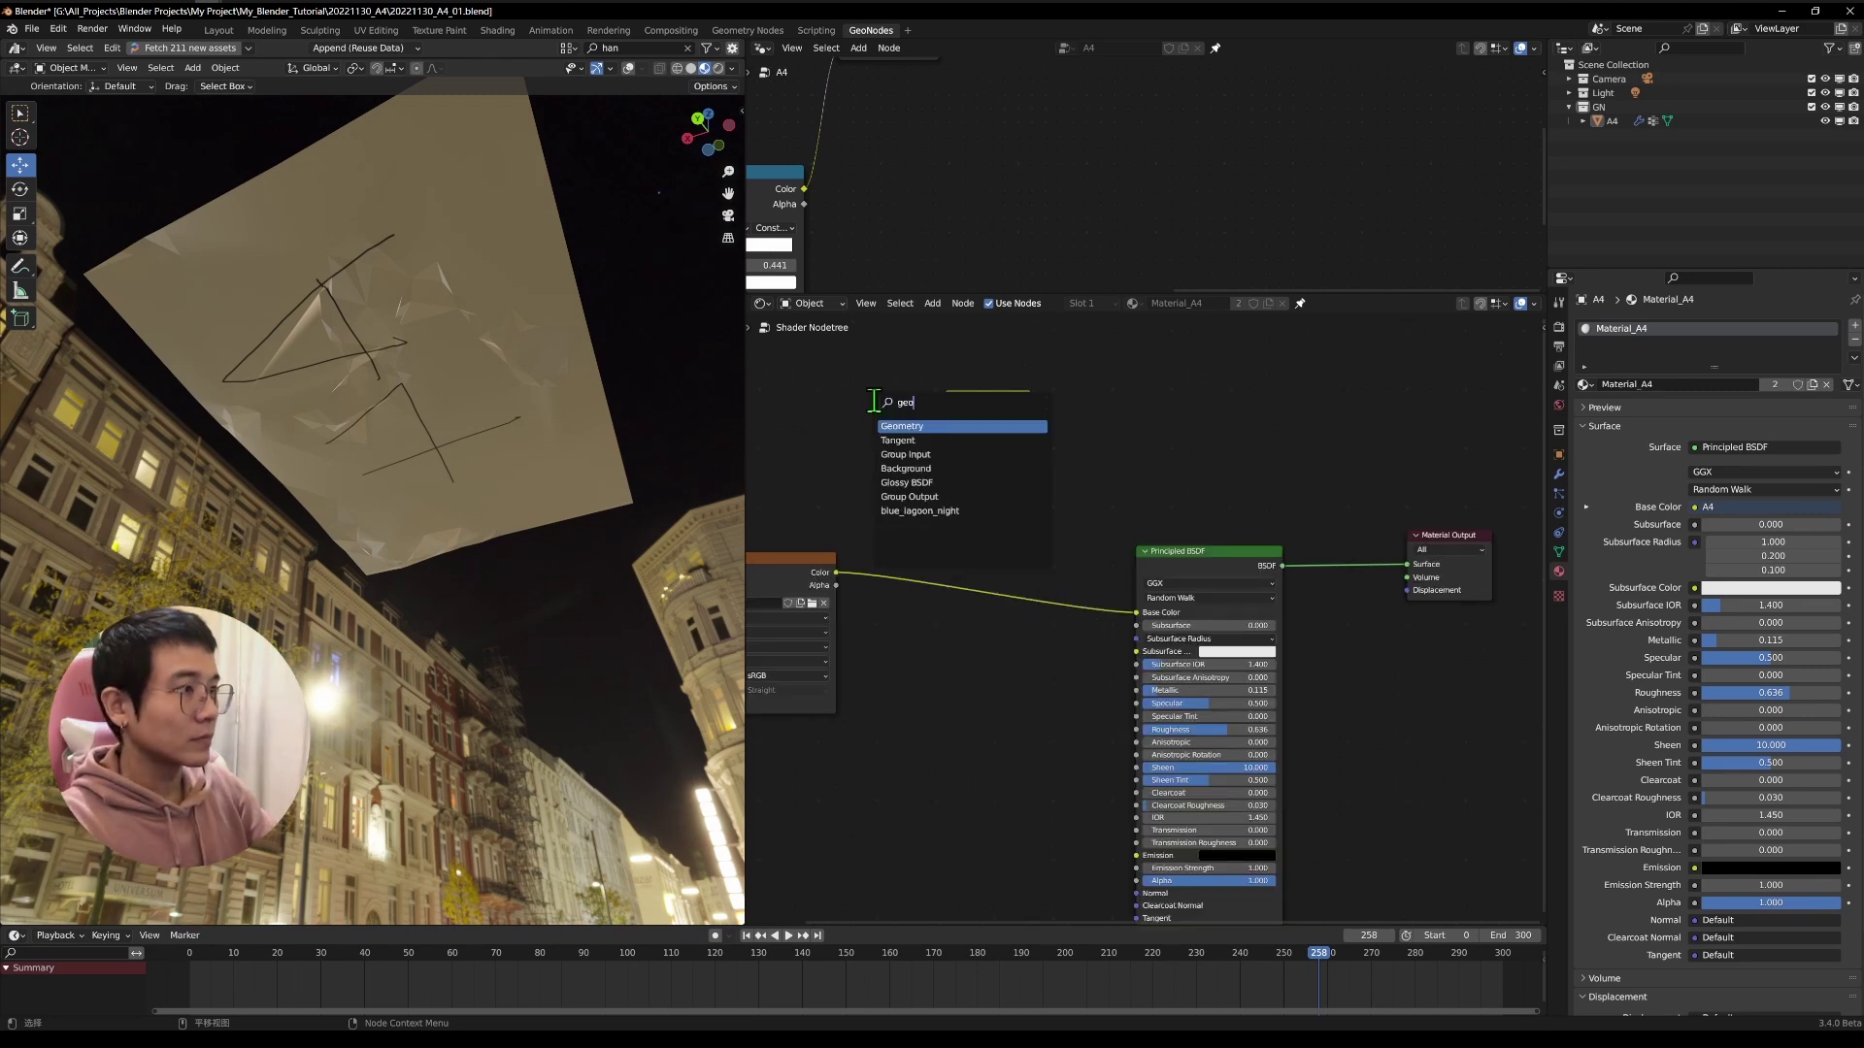
key(Return)
click(776, 368)
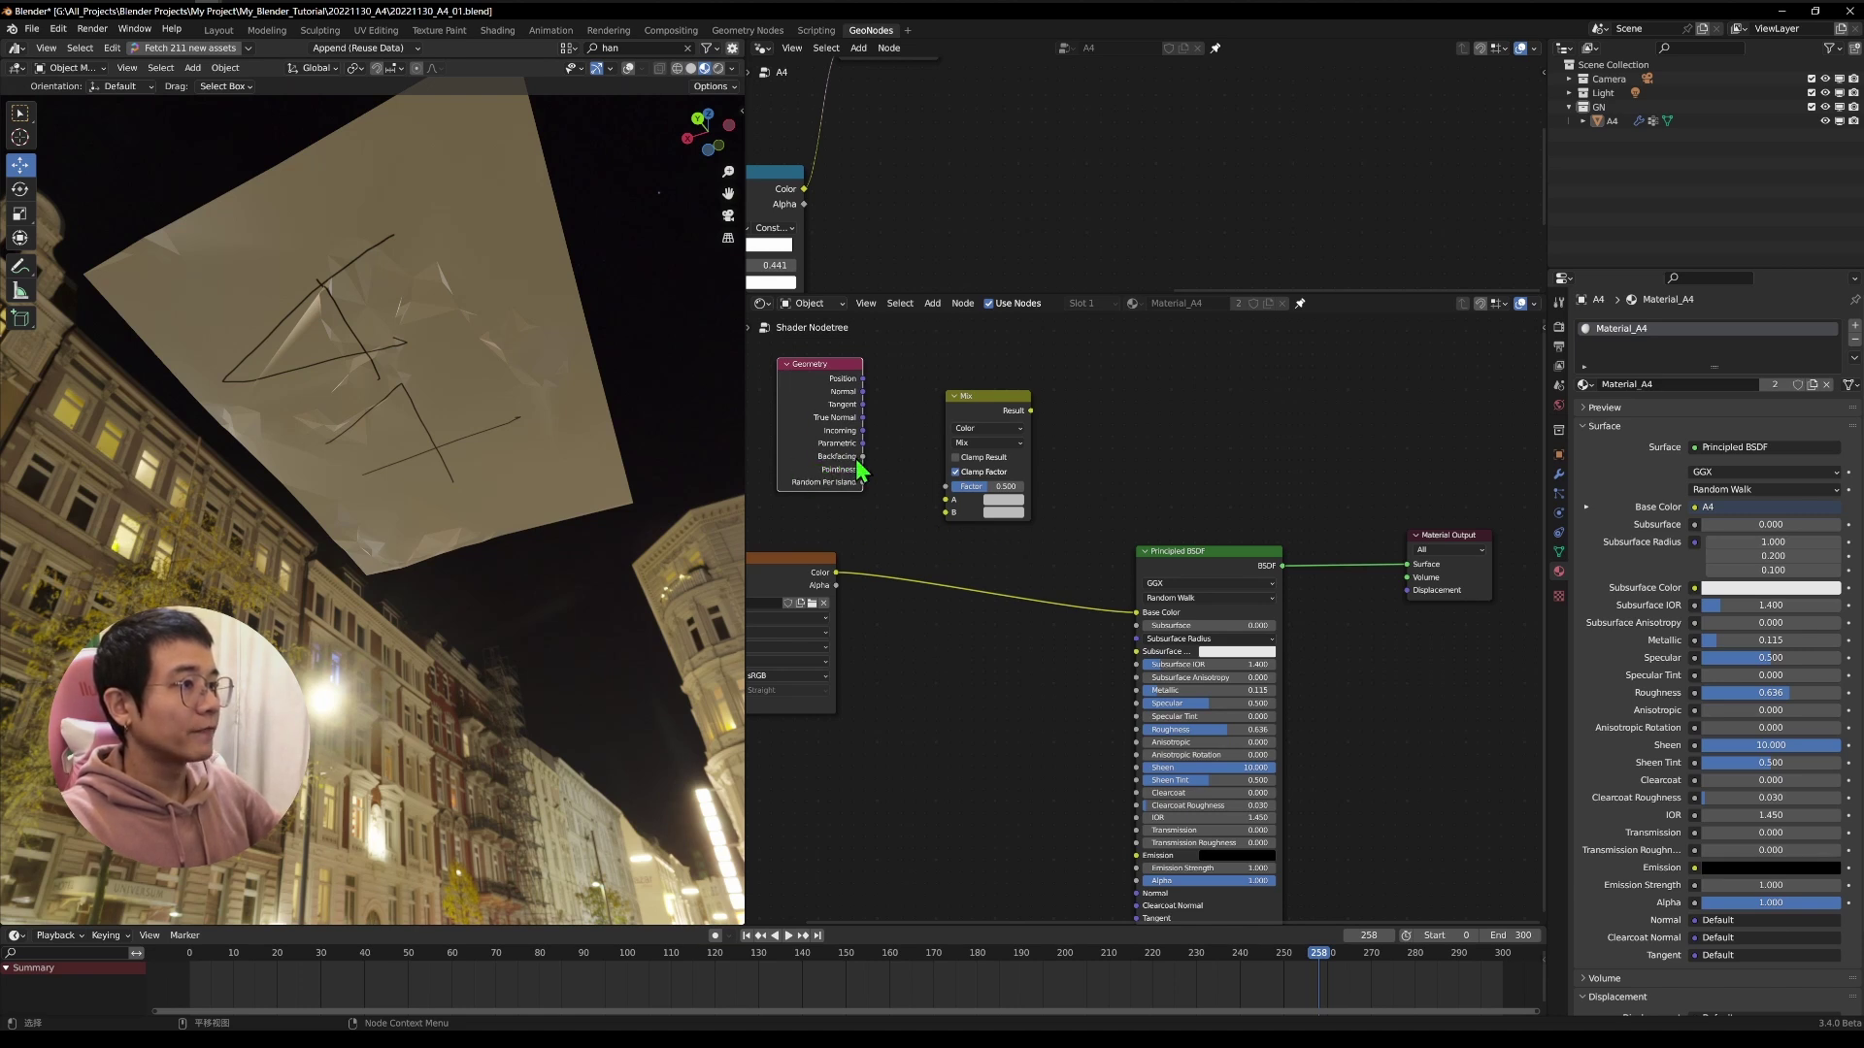
drag(862, 457, 946, 486)
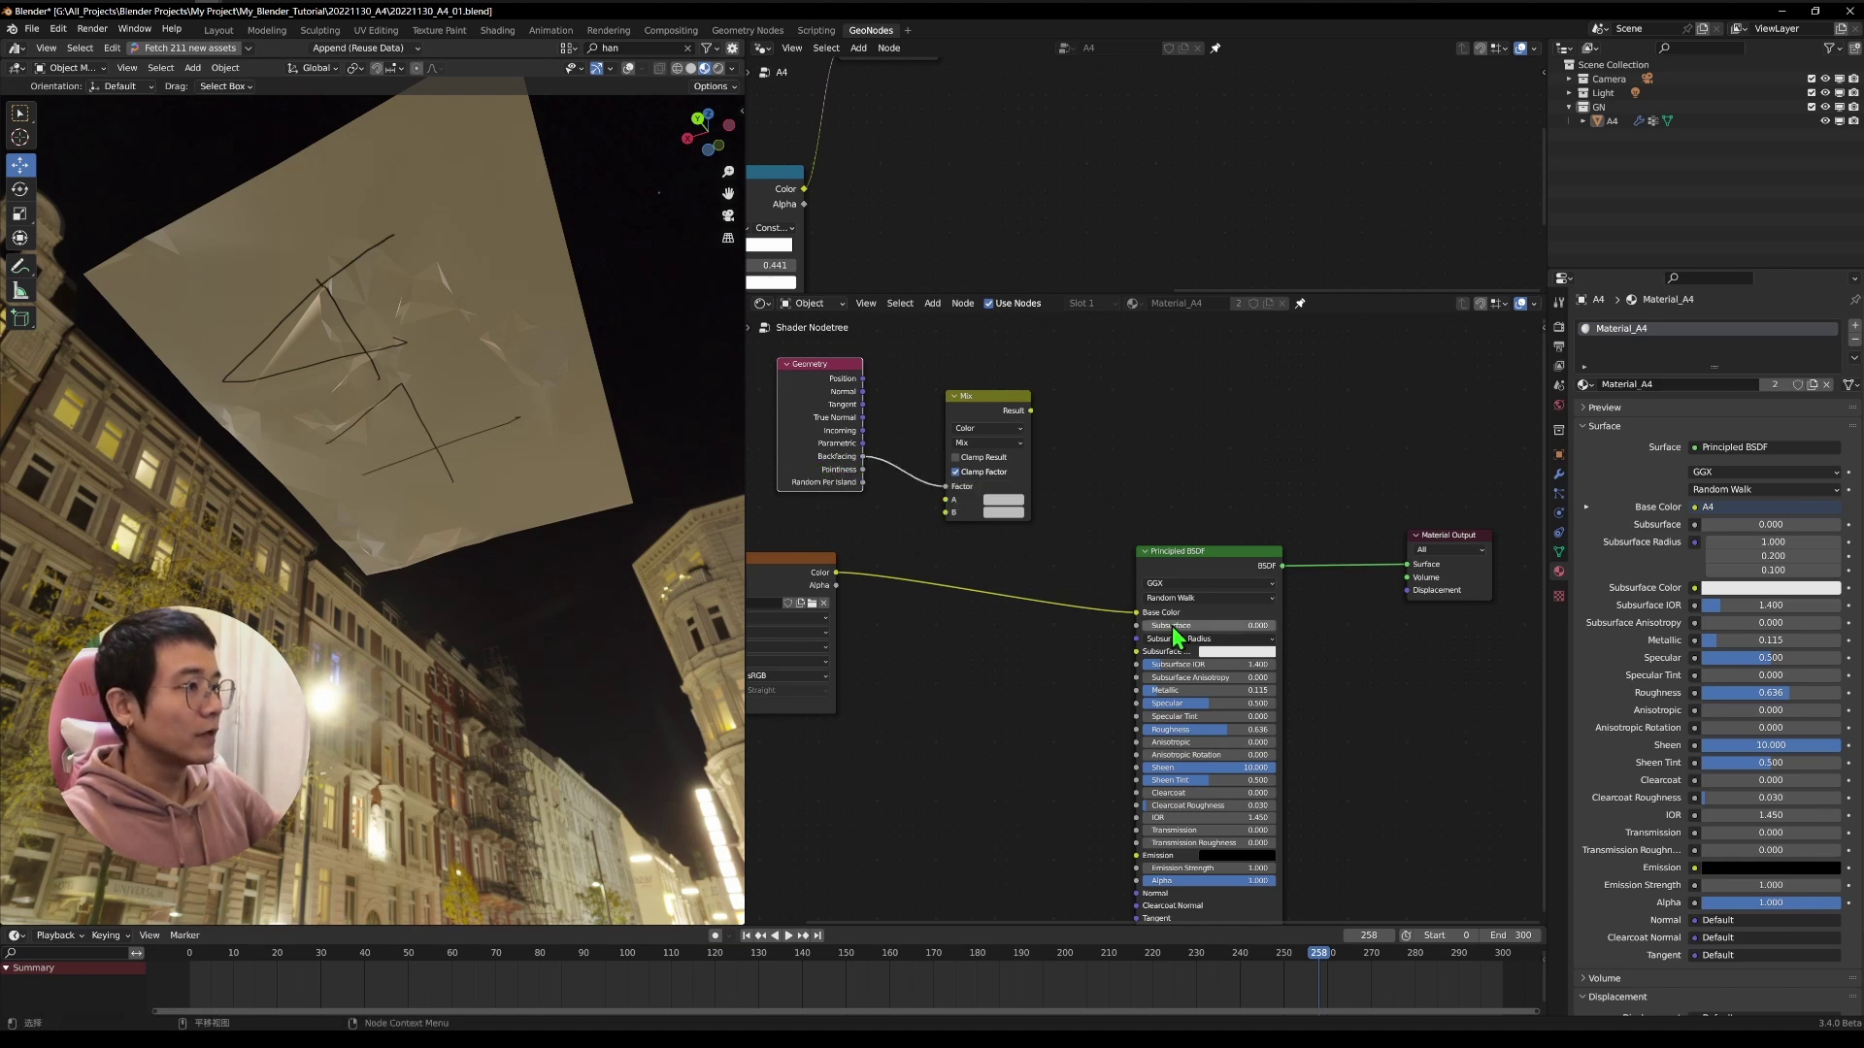
Connect the A4 image's Color to the Mix node's A input and the Mix Result to Base Color.
drag(835, 573, 947, 506)
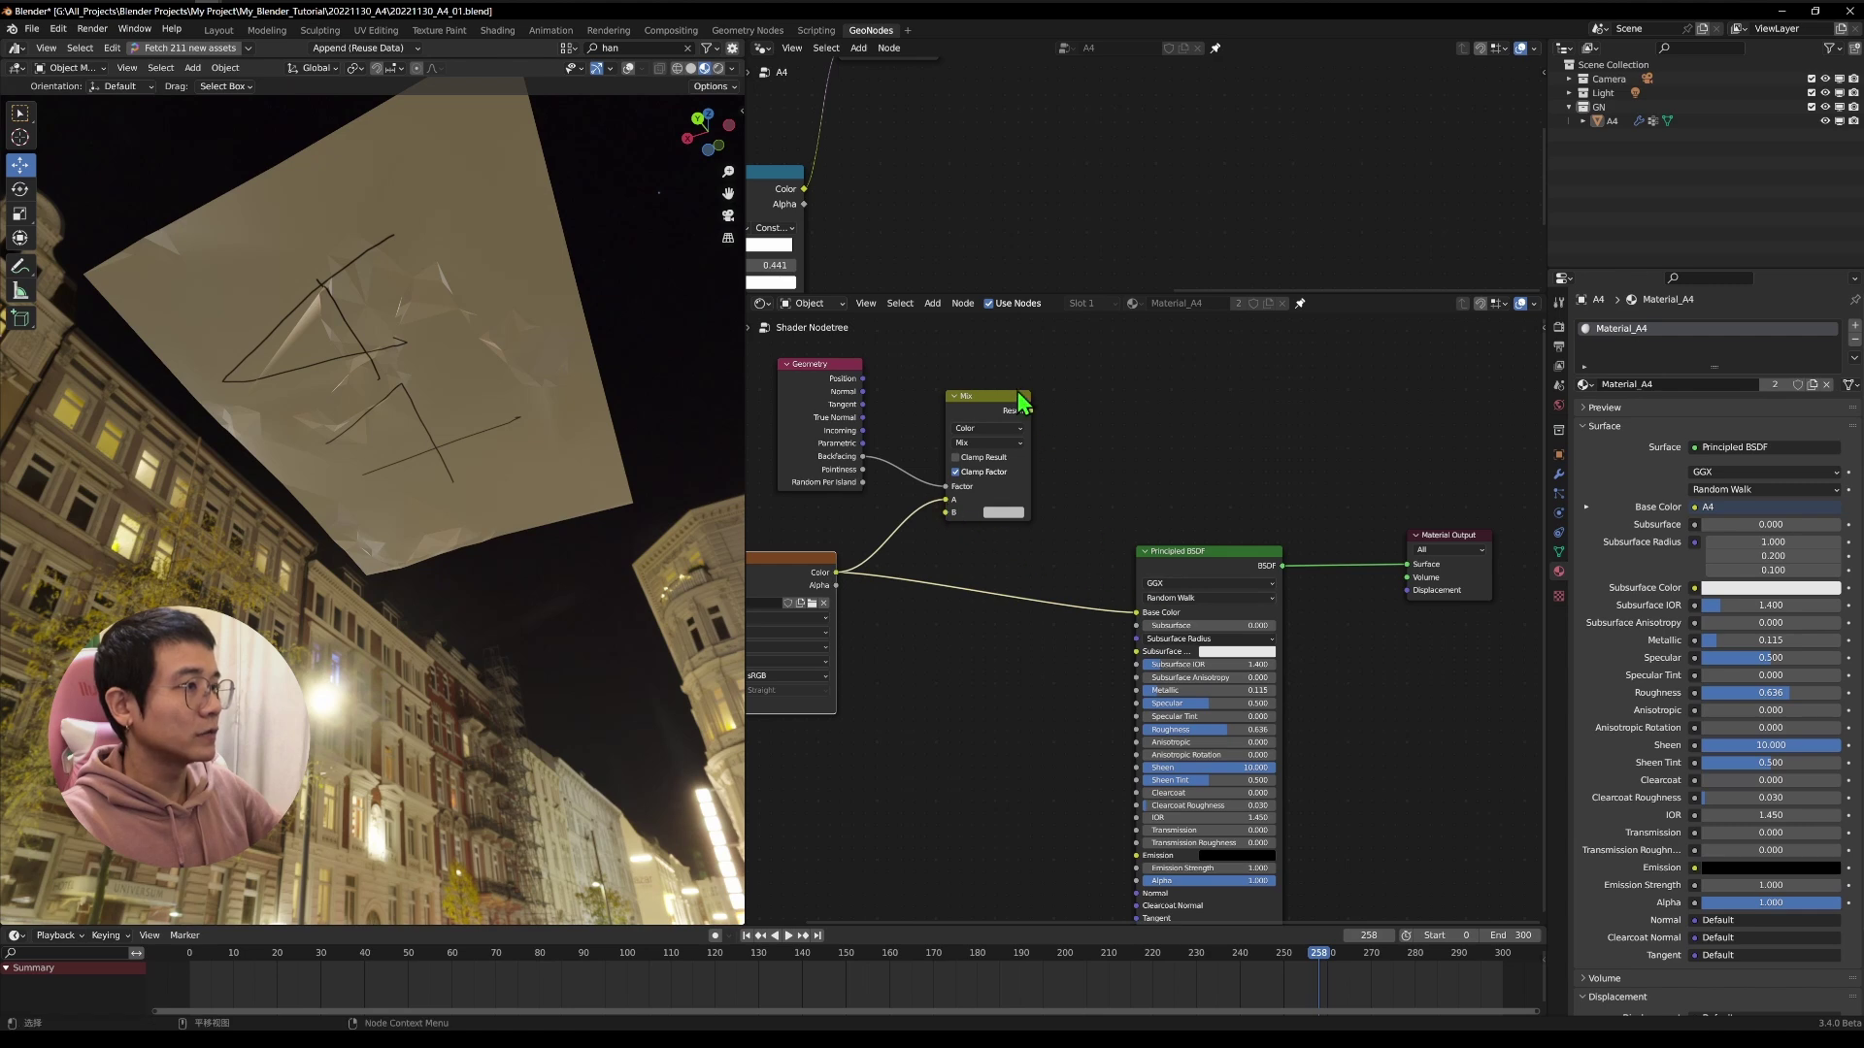
drag(1032, 412, 1138, 614)
drag(983, 451, 1000, 505)
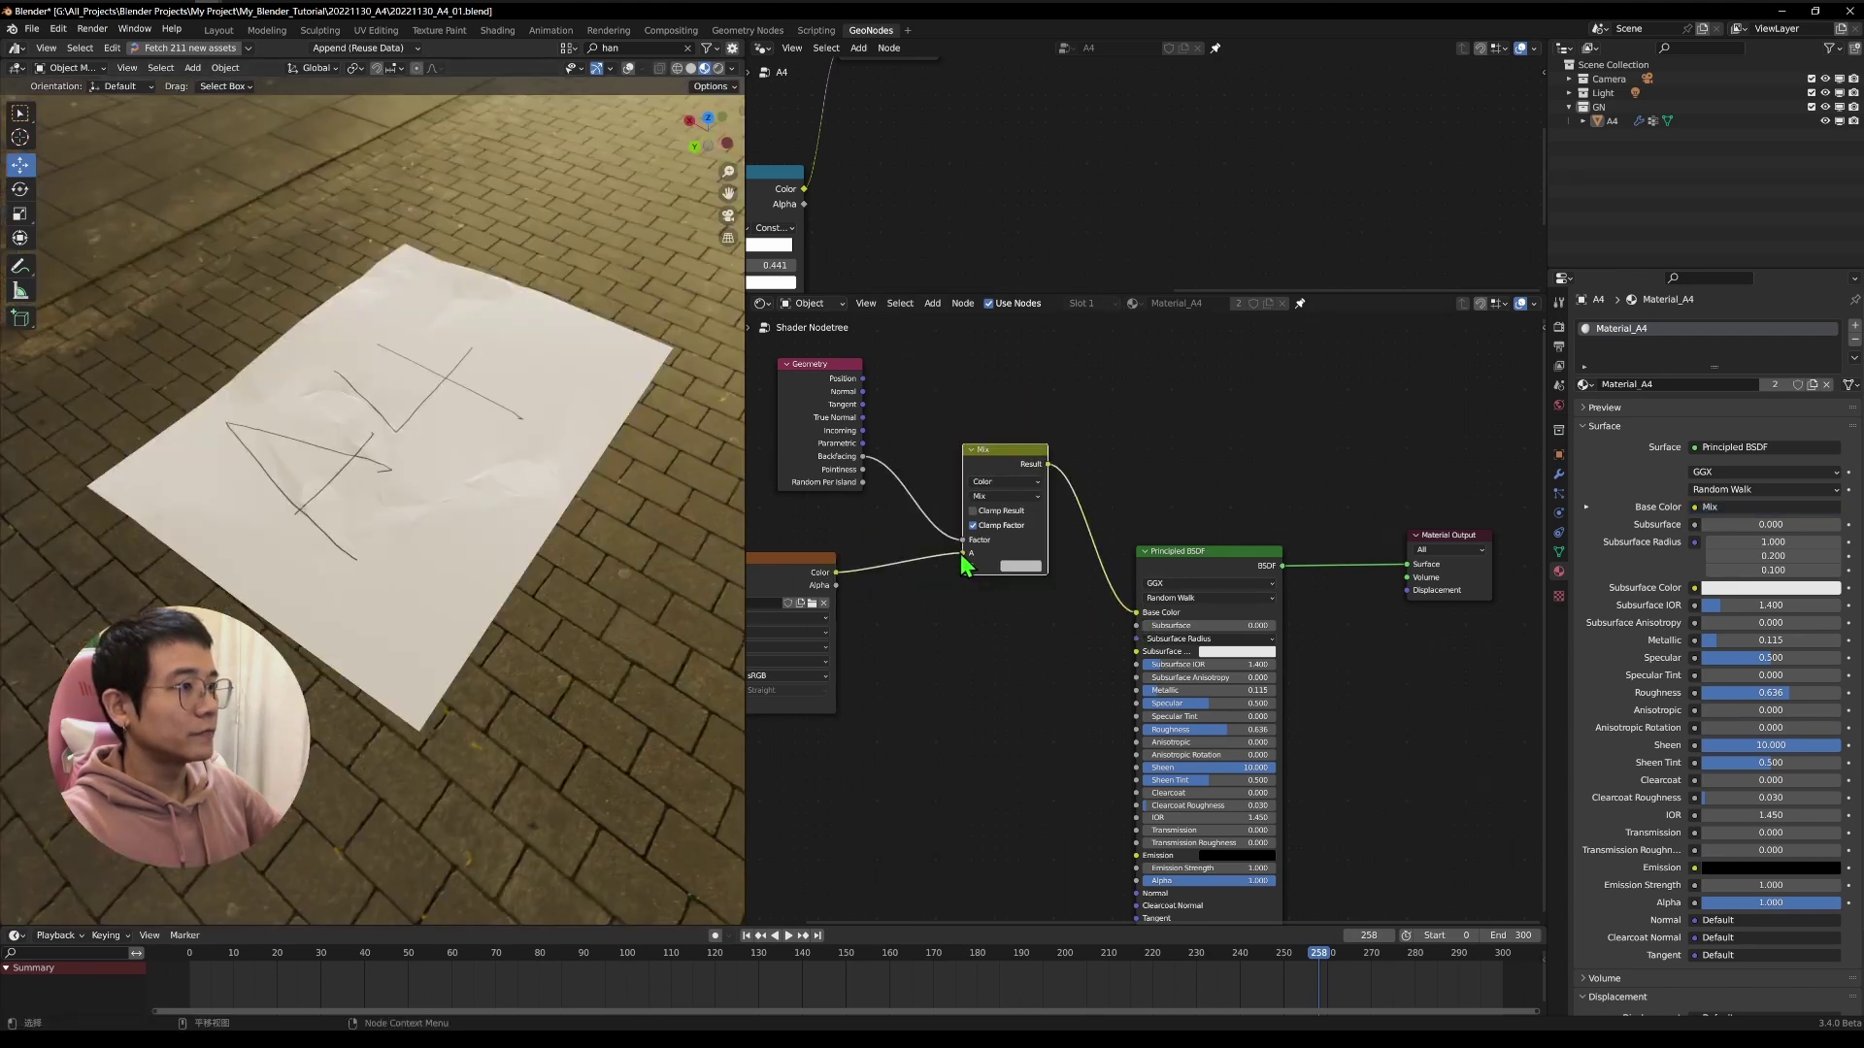
middle_drag(892, 605, 1018, 564)
drag(884, 575, 891, 558)
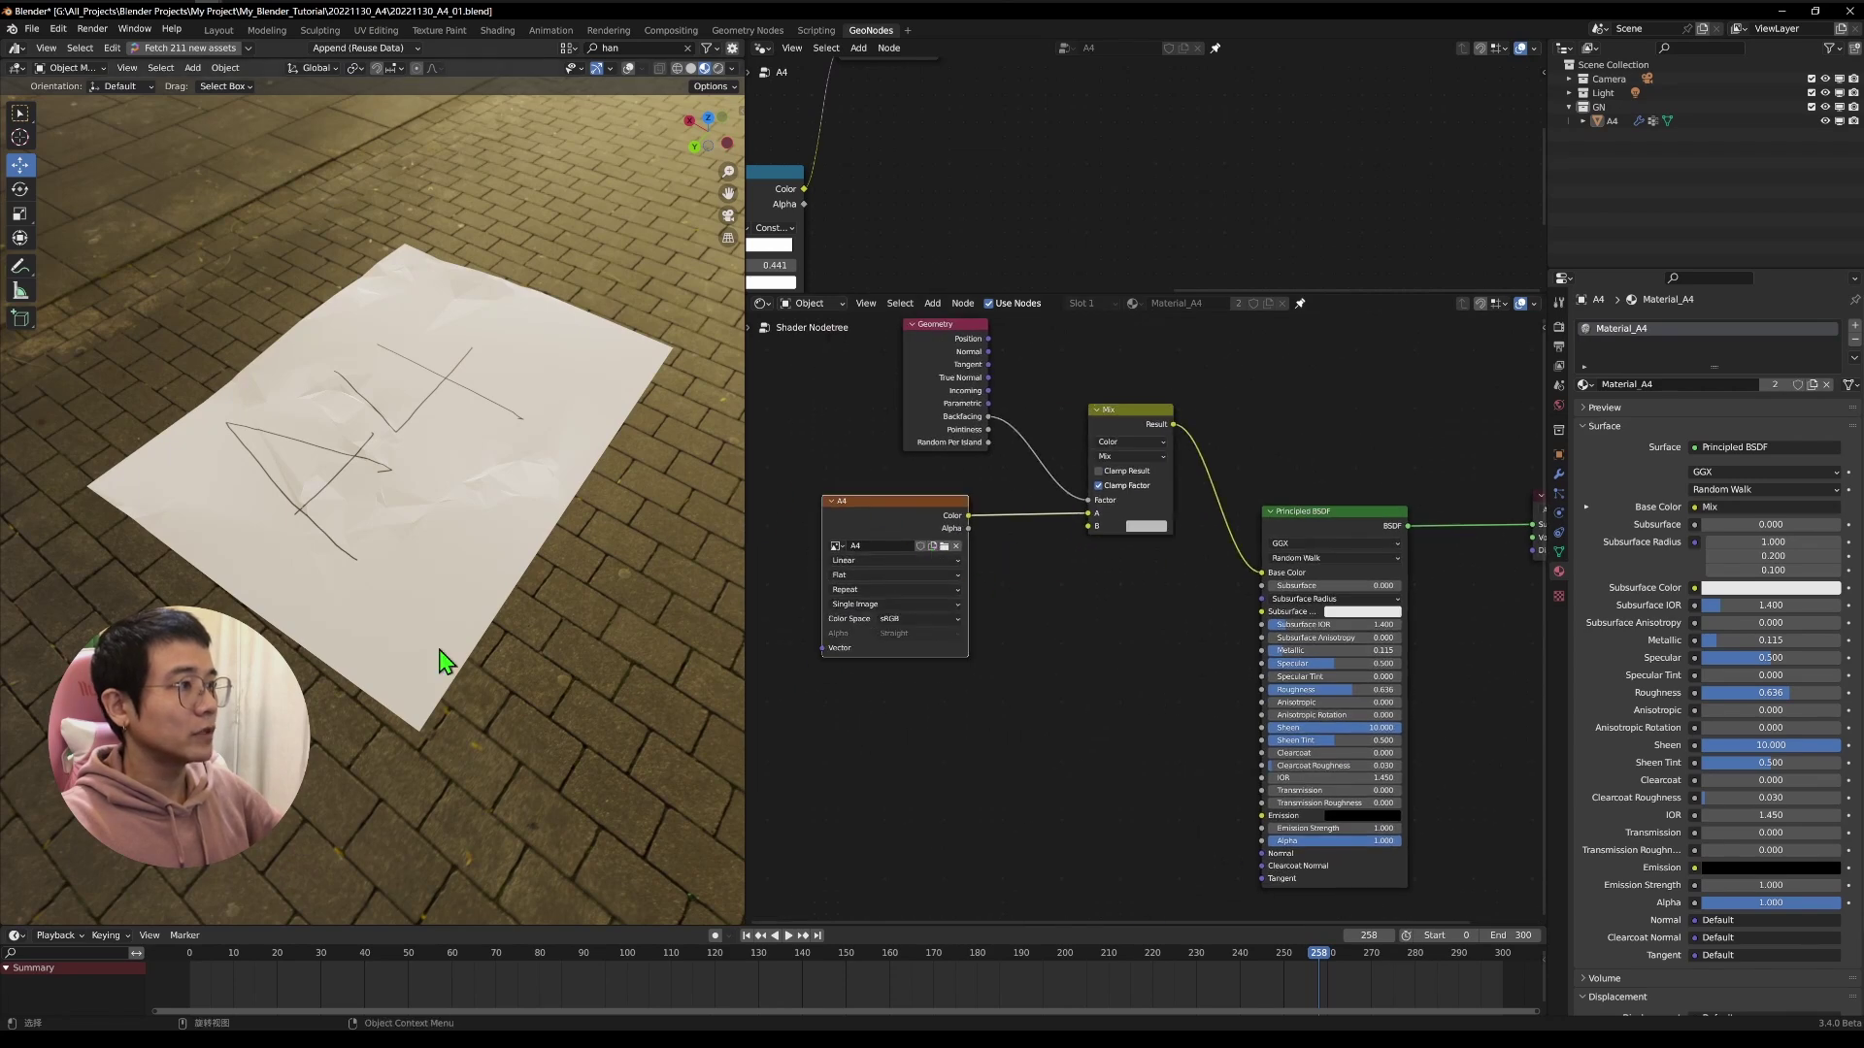
Set the Mix node's B color to white for the sheet's back side and spread the shader nodes apart.
middle_drag(604, 613, 247, 408)
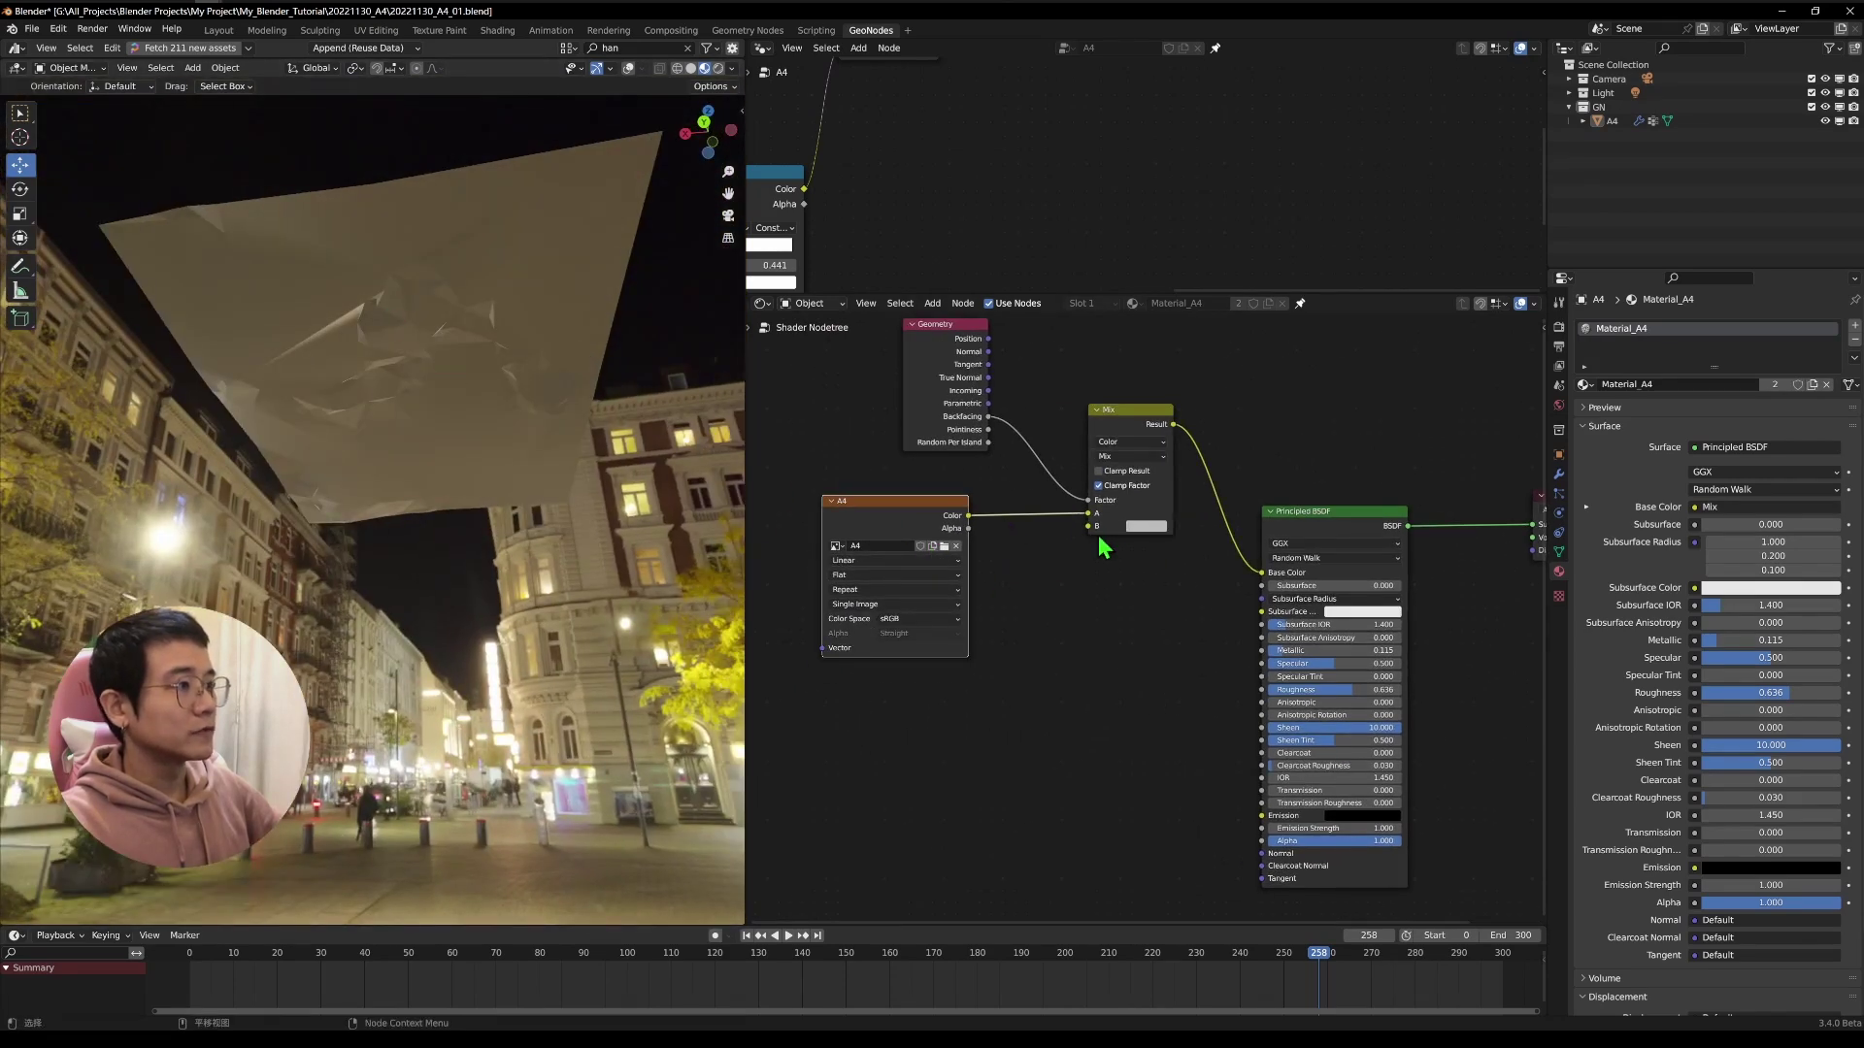
middle_drag(926, 513, 975, 628)
drag(963, 616, 849, 602)
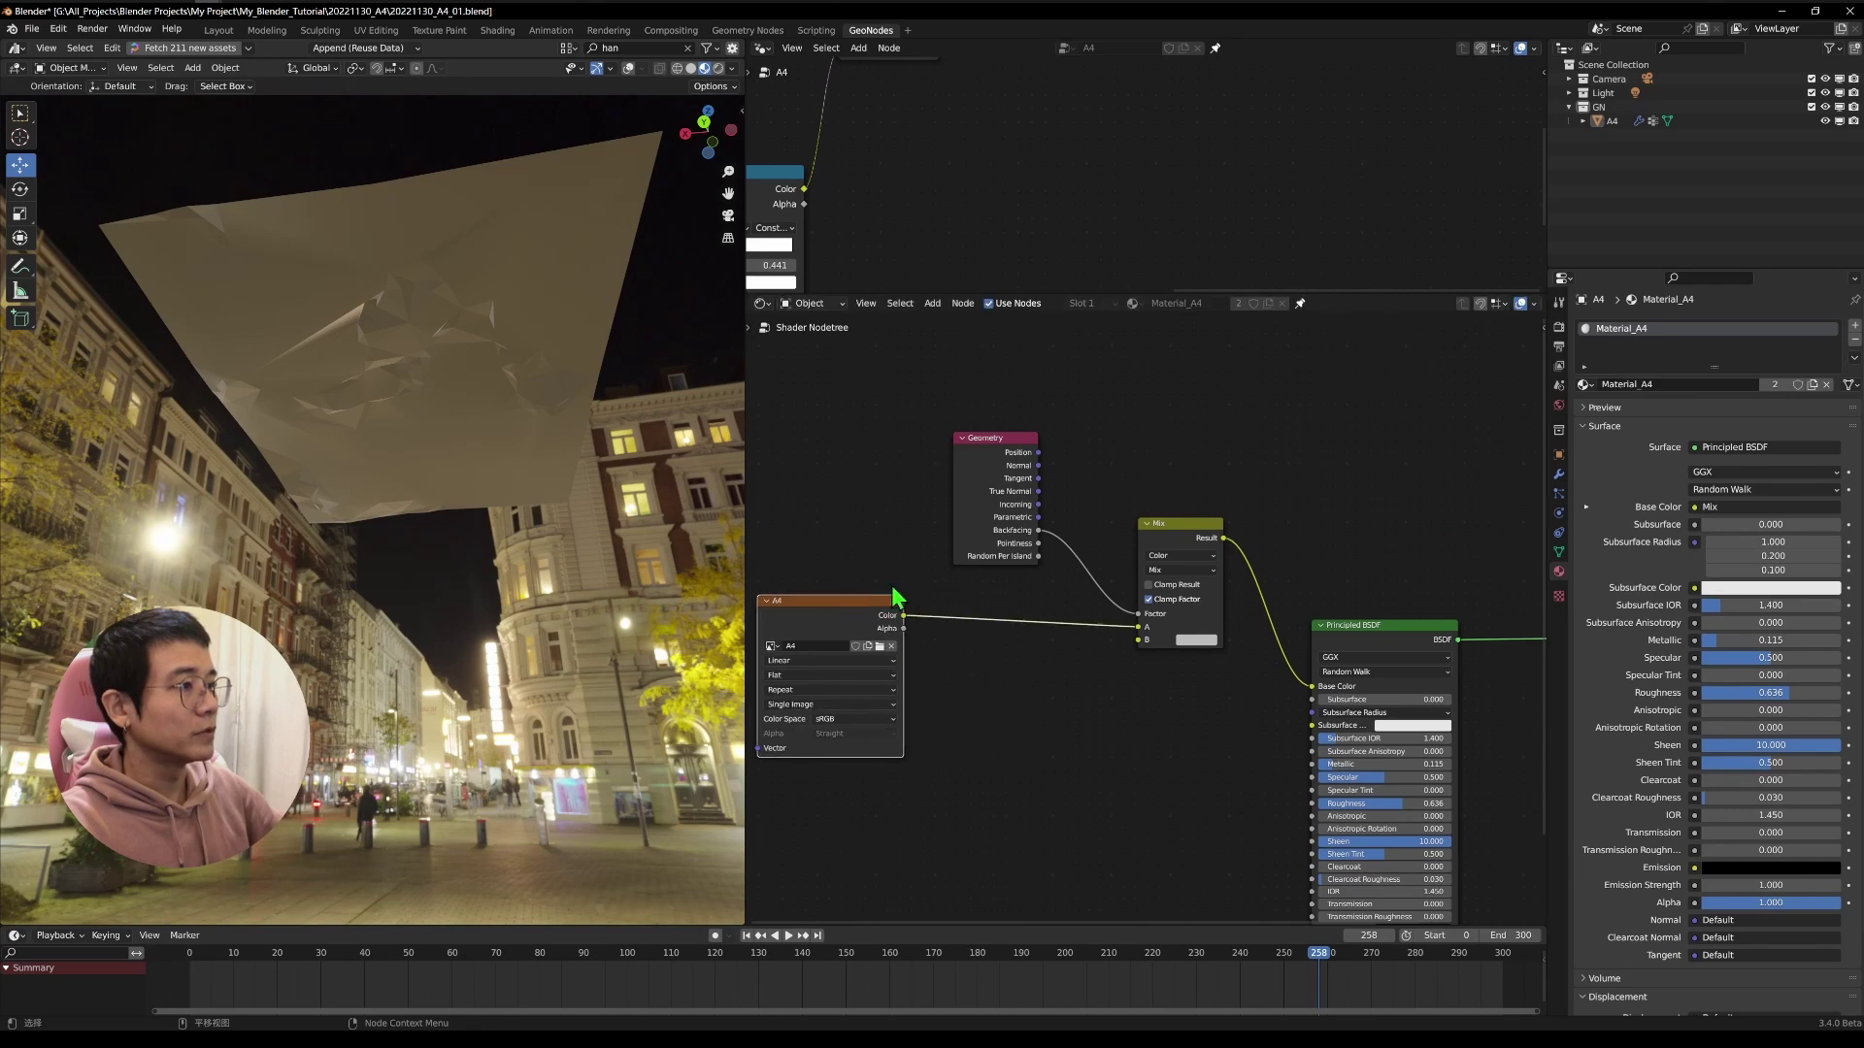
drag(1179, 548, 1148, 630)
middle_drag(456, 472, 33, 375)
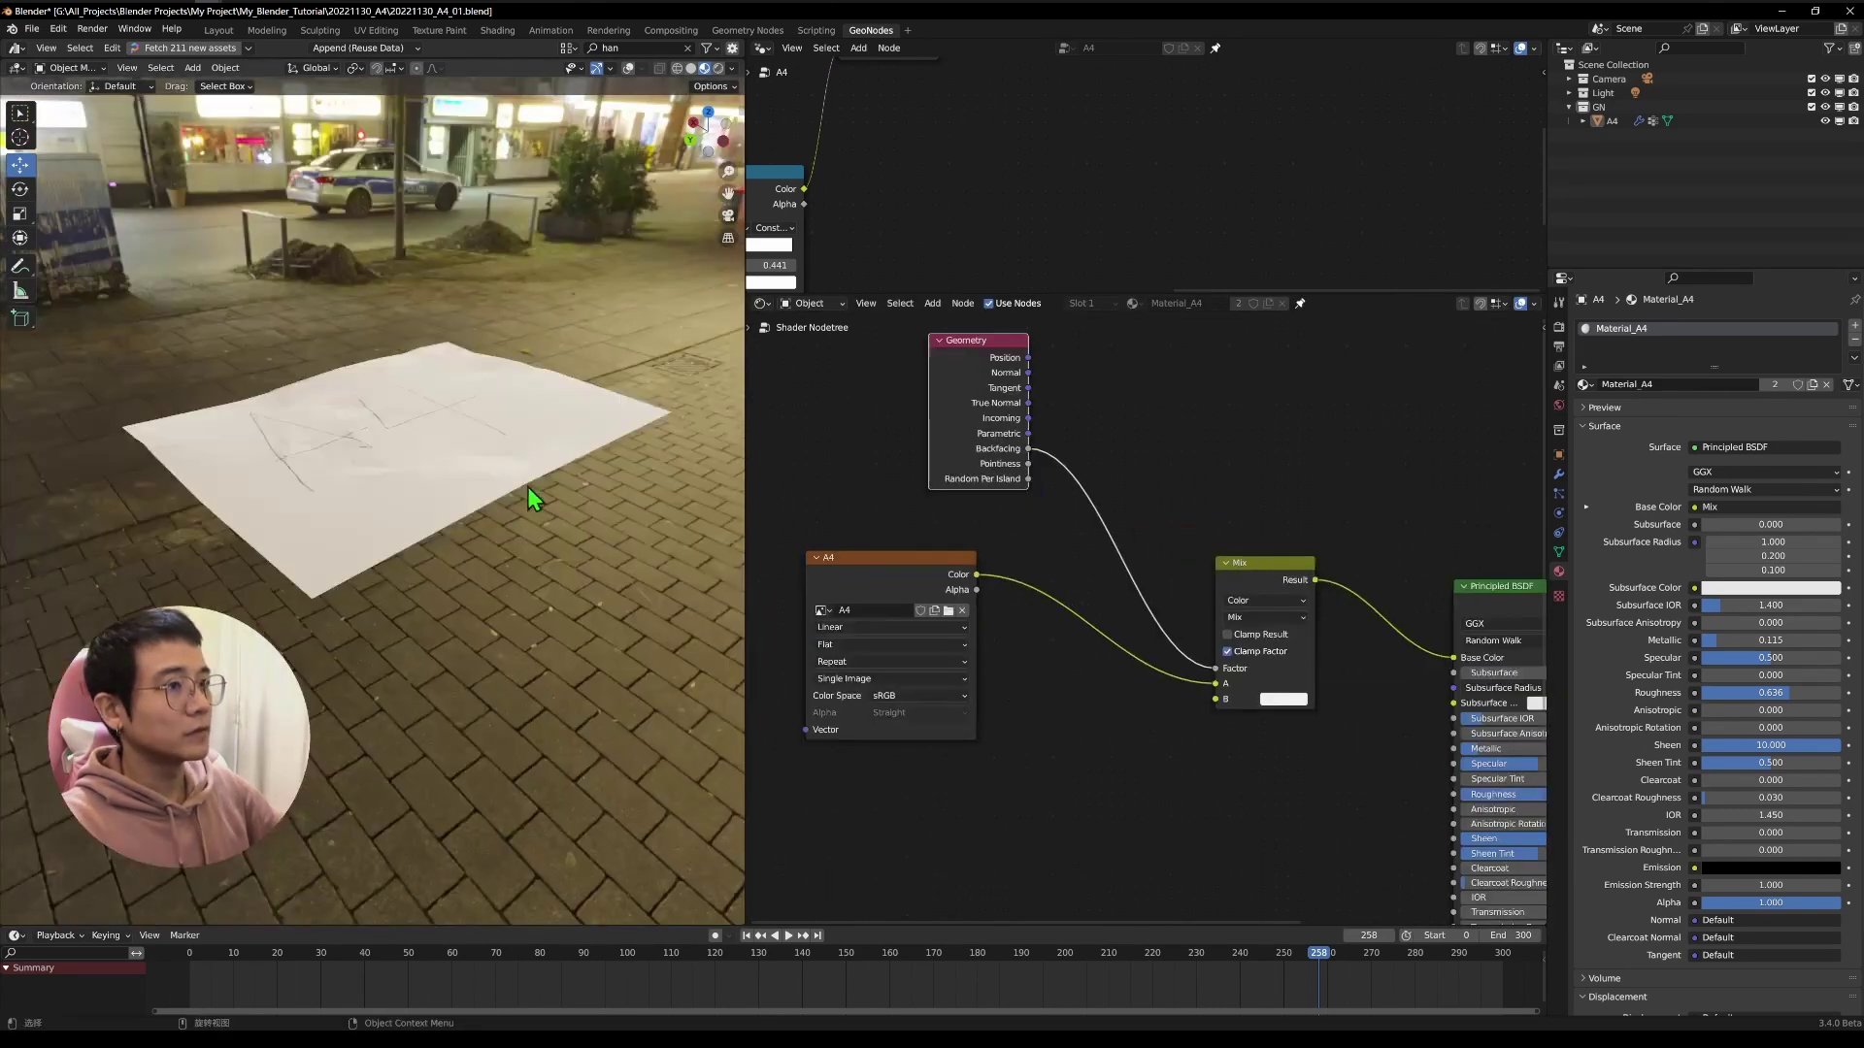
middle_drag(533, 499, 391, 579)
scroll(1265, 581, down, 2)
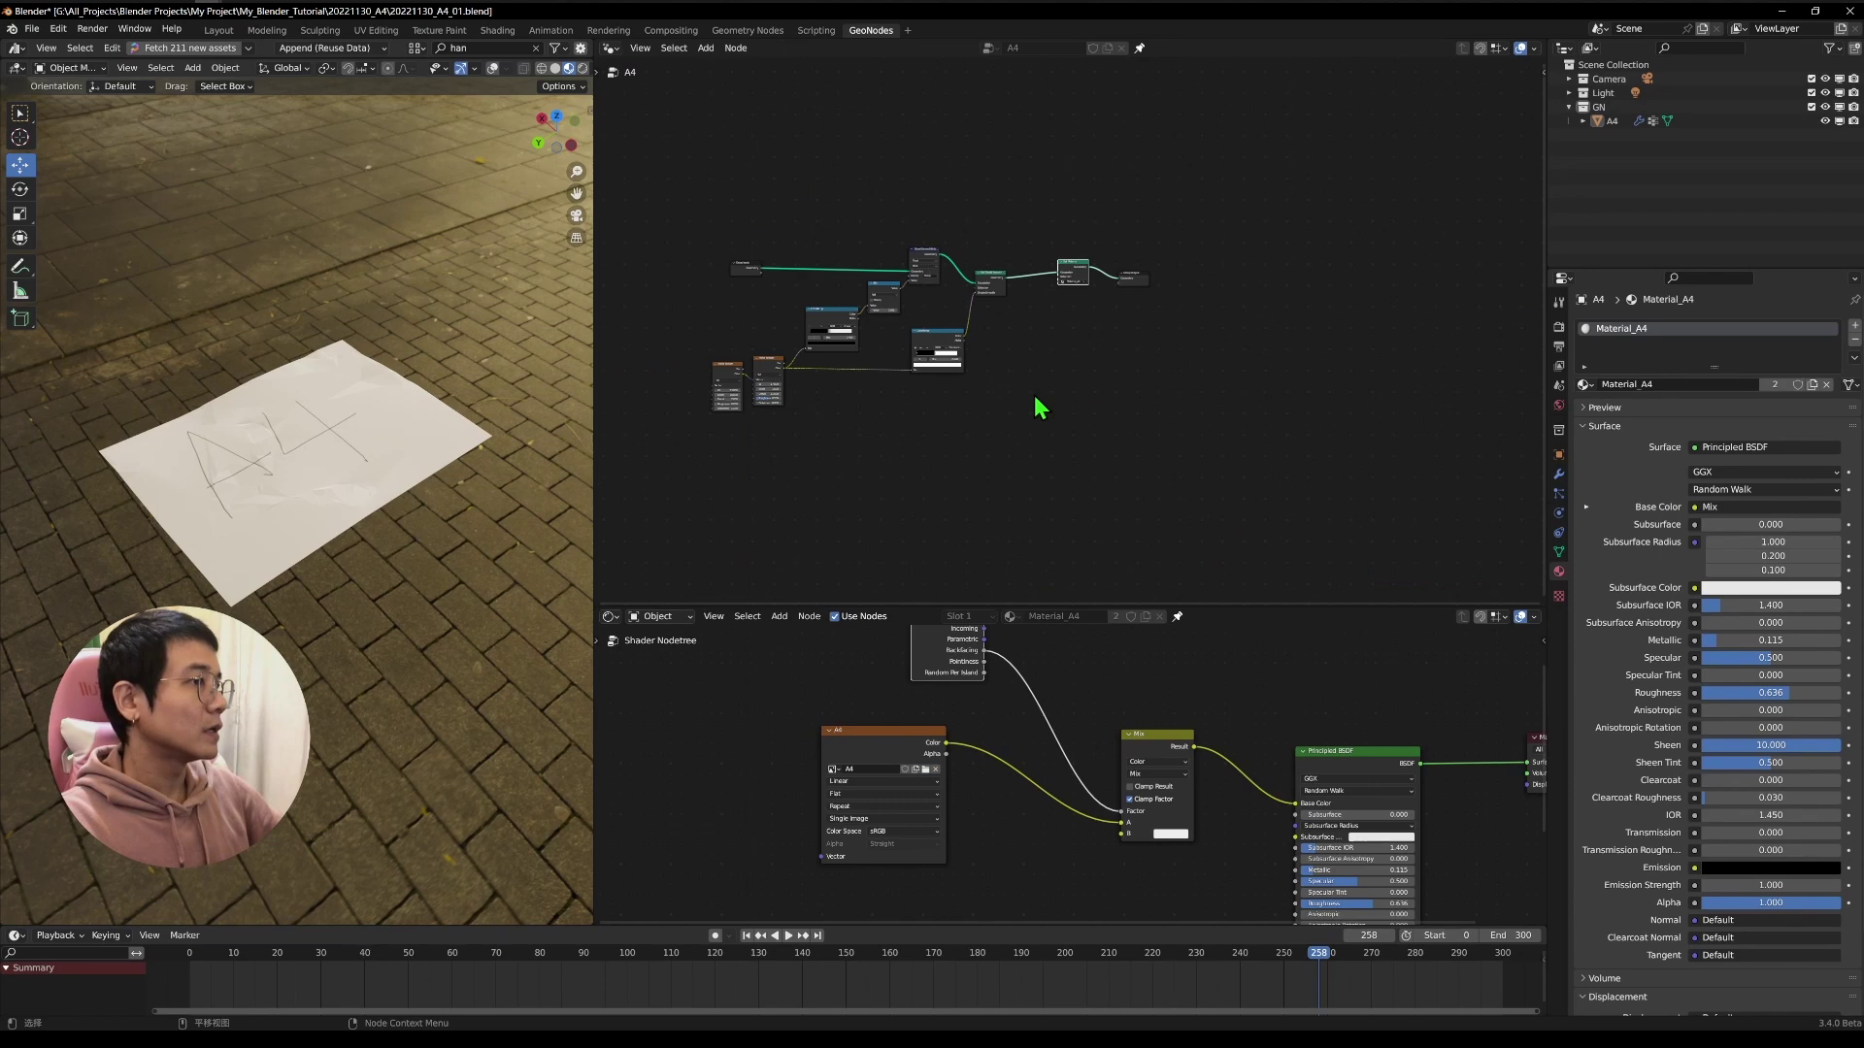
Add a second Geometry Nodes modifier to the sheet with a new node tree.
middle_drag(1036, 404, 1215, 449)
scroll(1215, 450, up, 3)
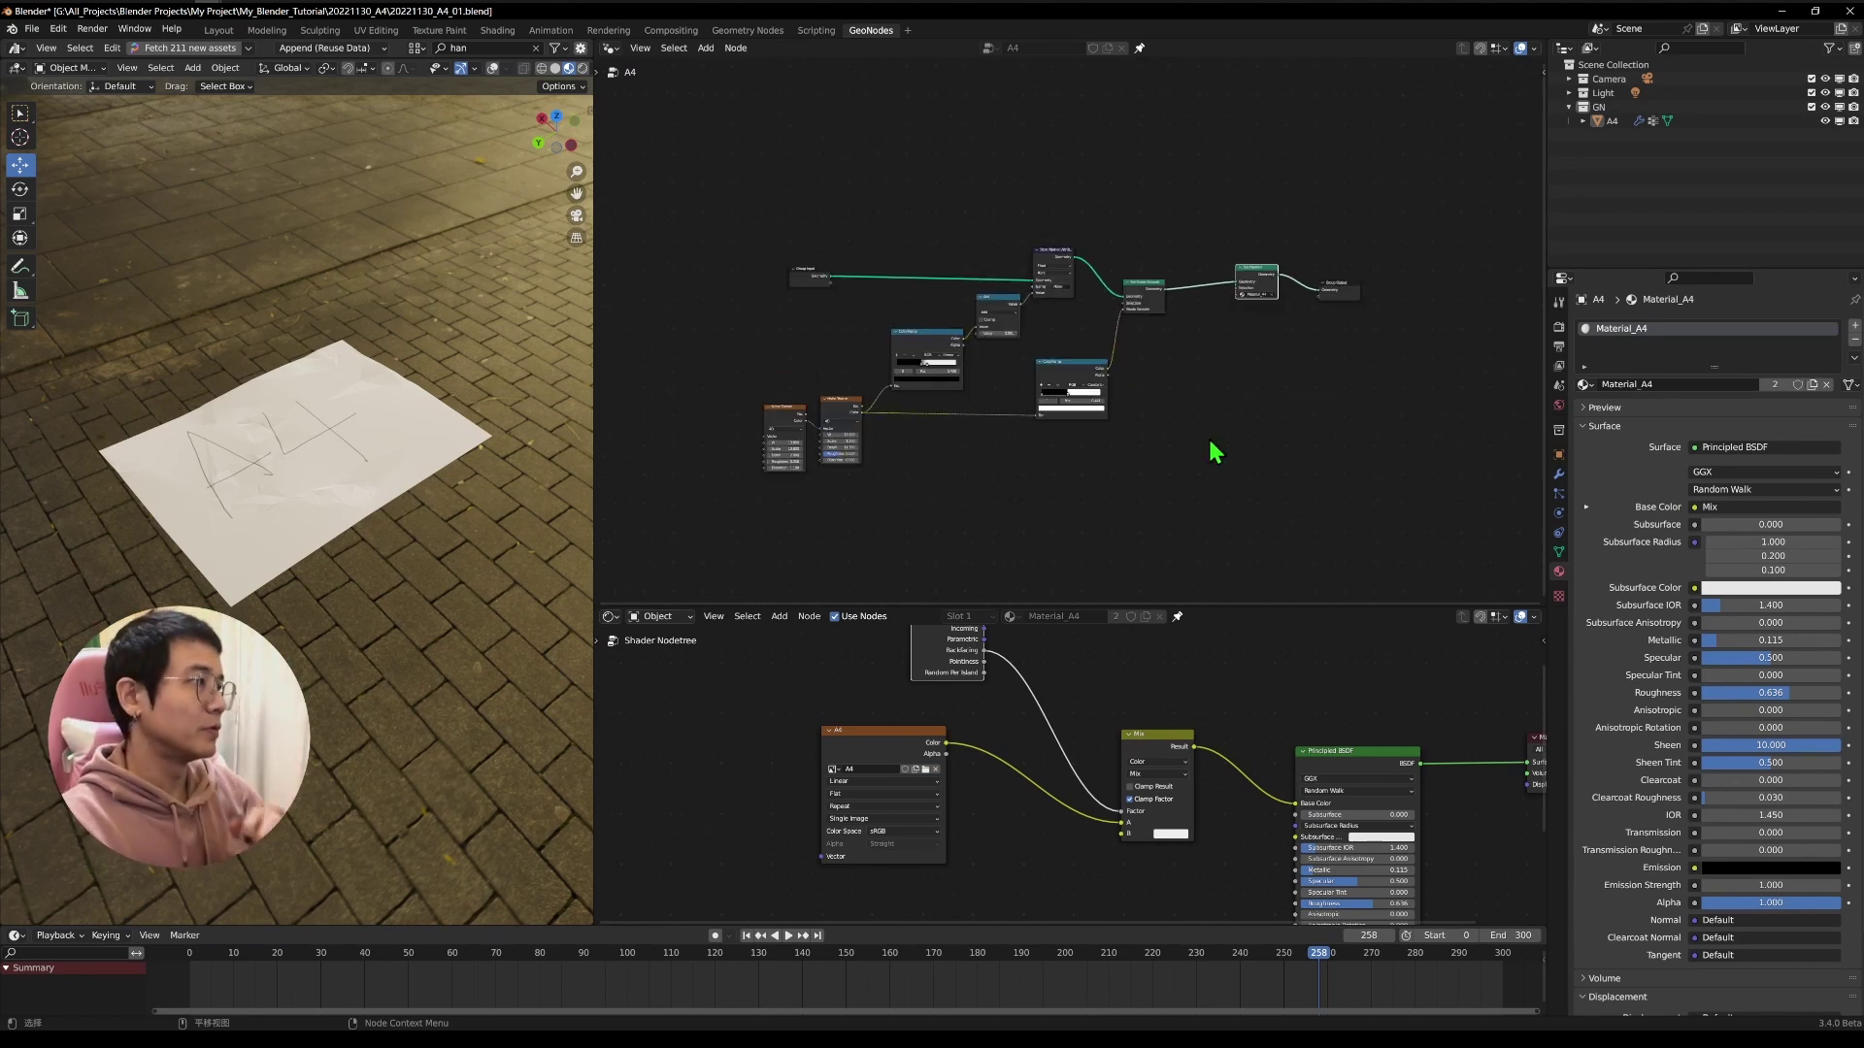
click(1558, 473)
click(1628, 326)
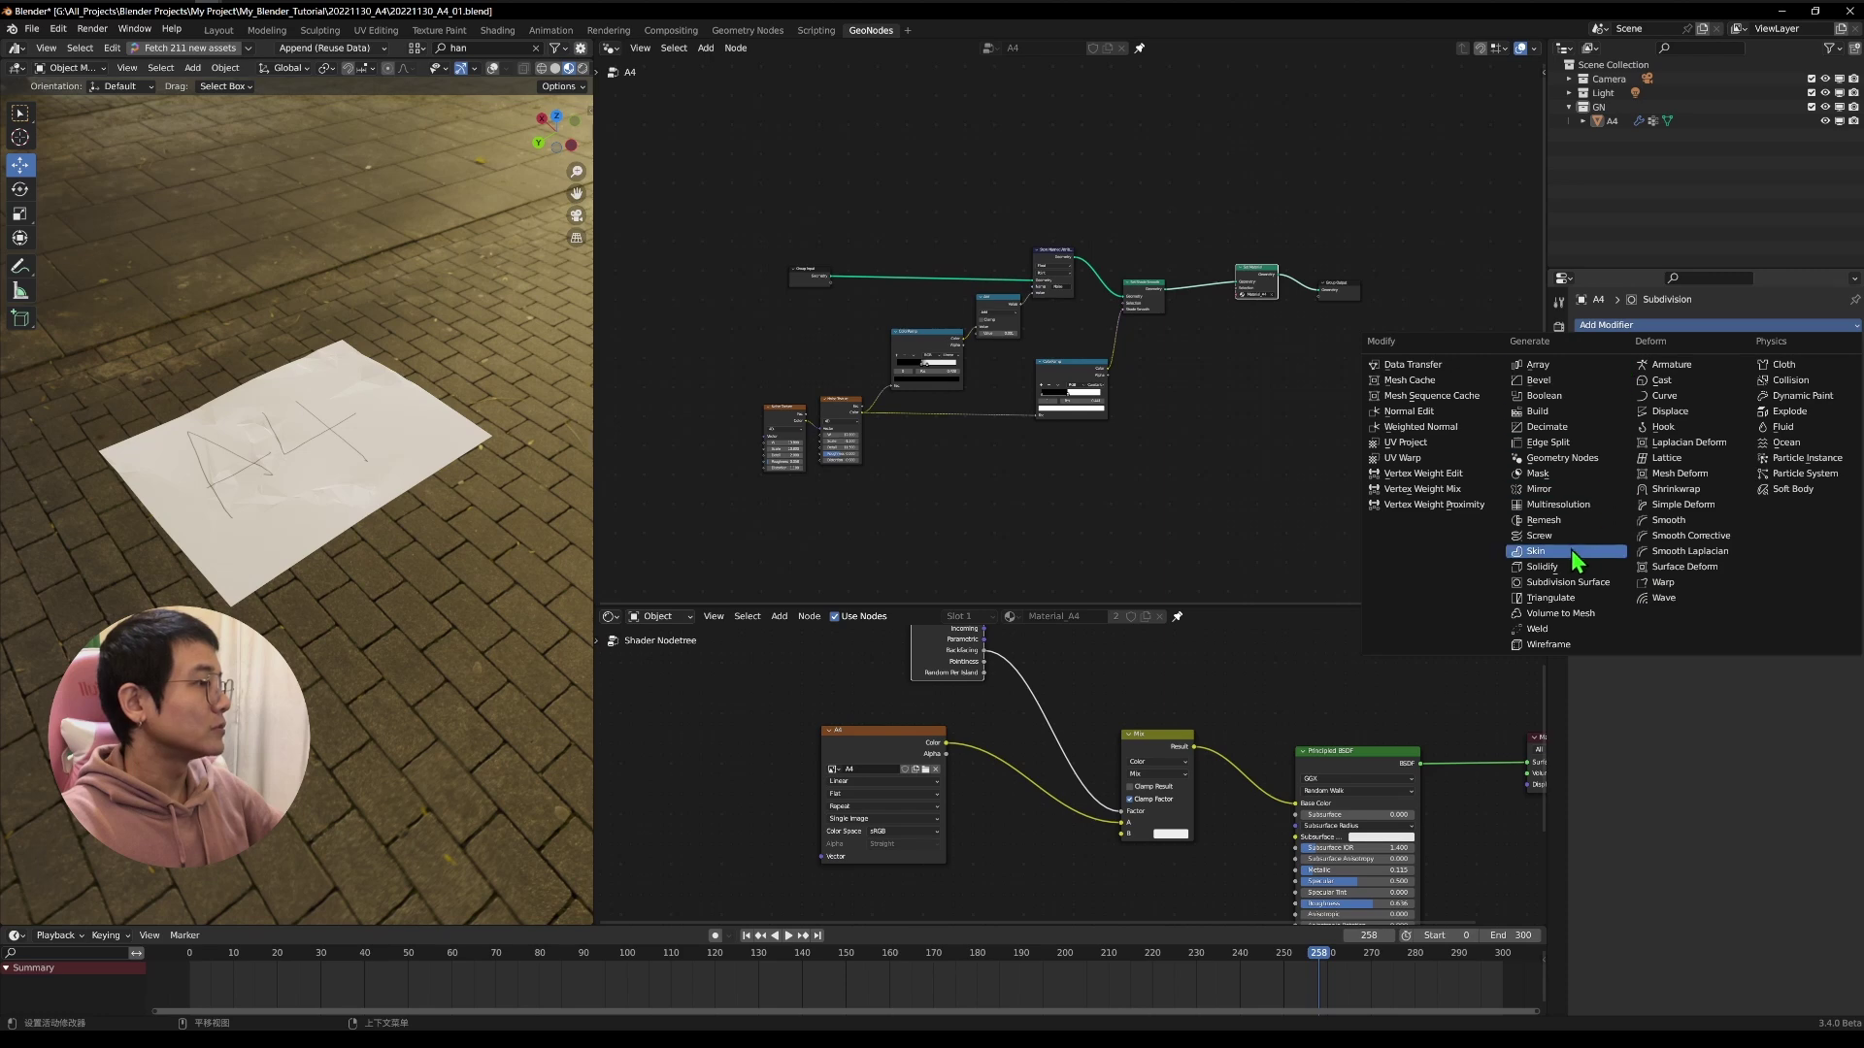
click(1565, 459)
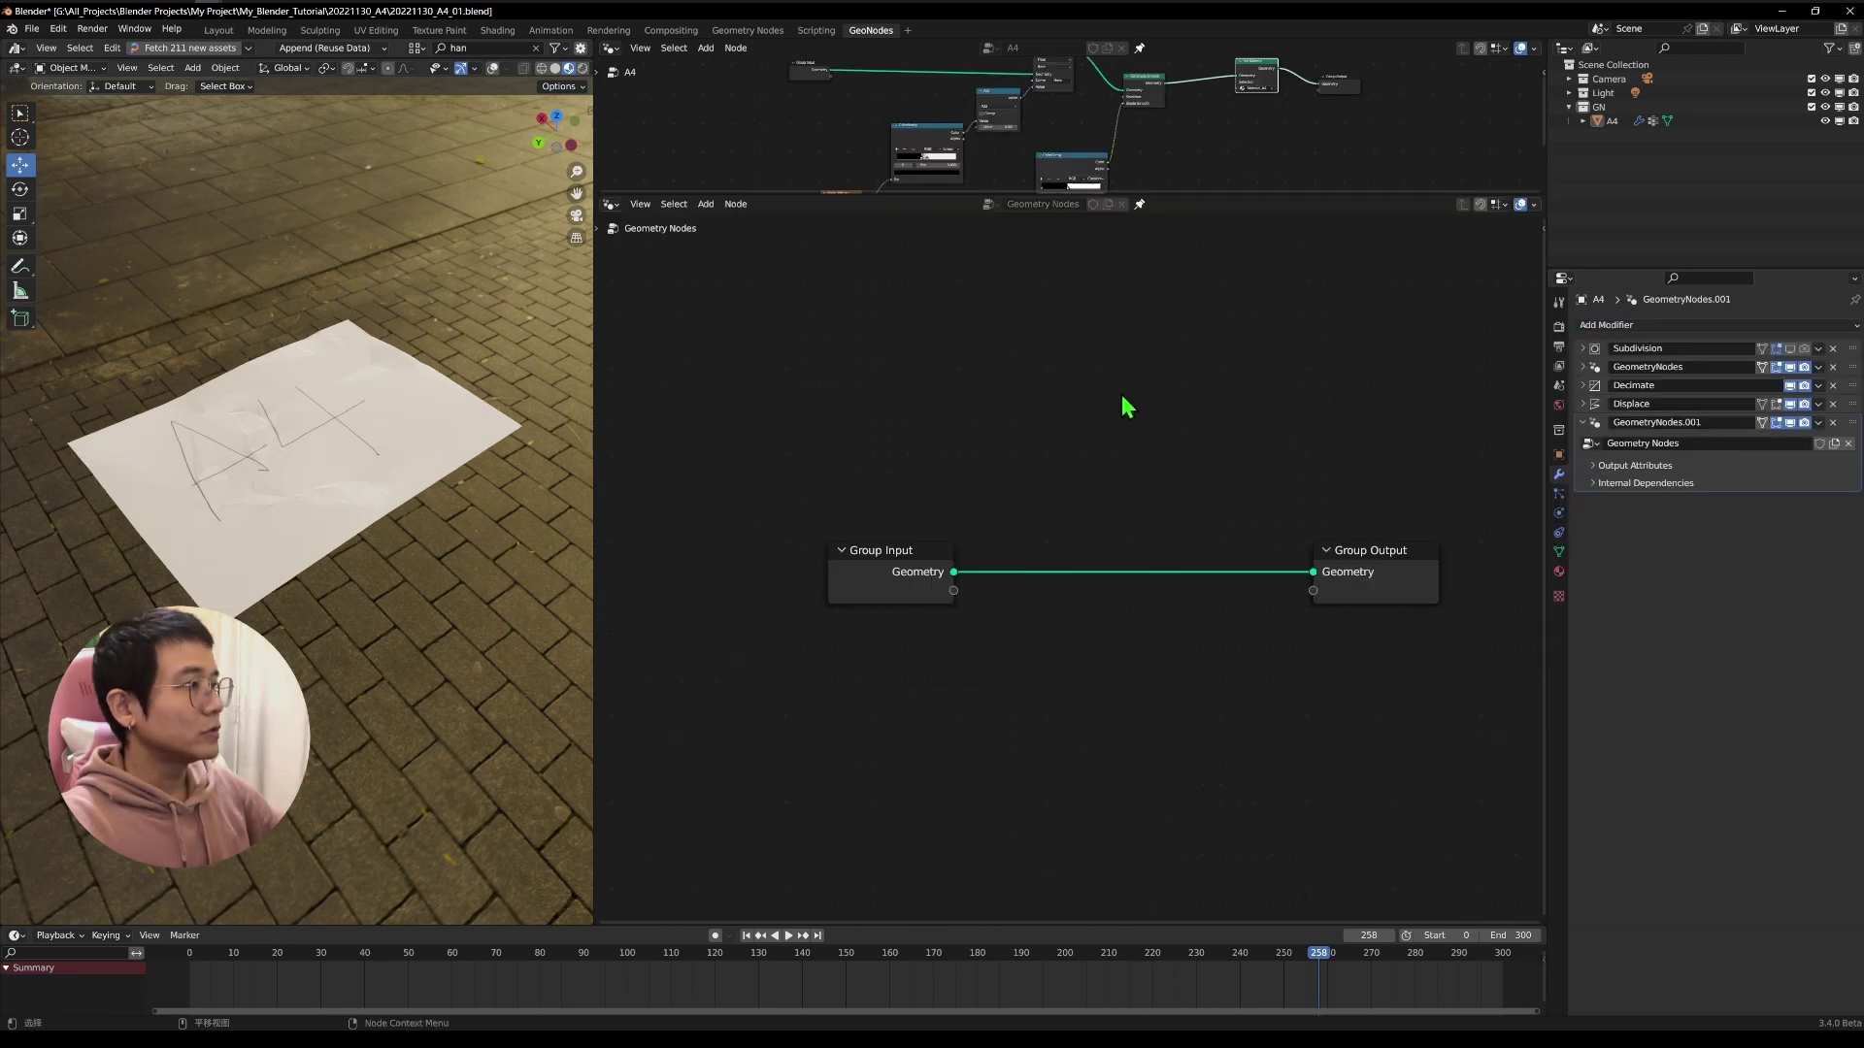
Insert a Set Position node between Group Input and Group Output.
key(shift+a)
click(1121, 389)
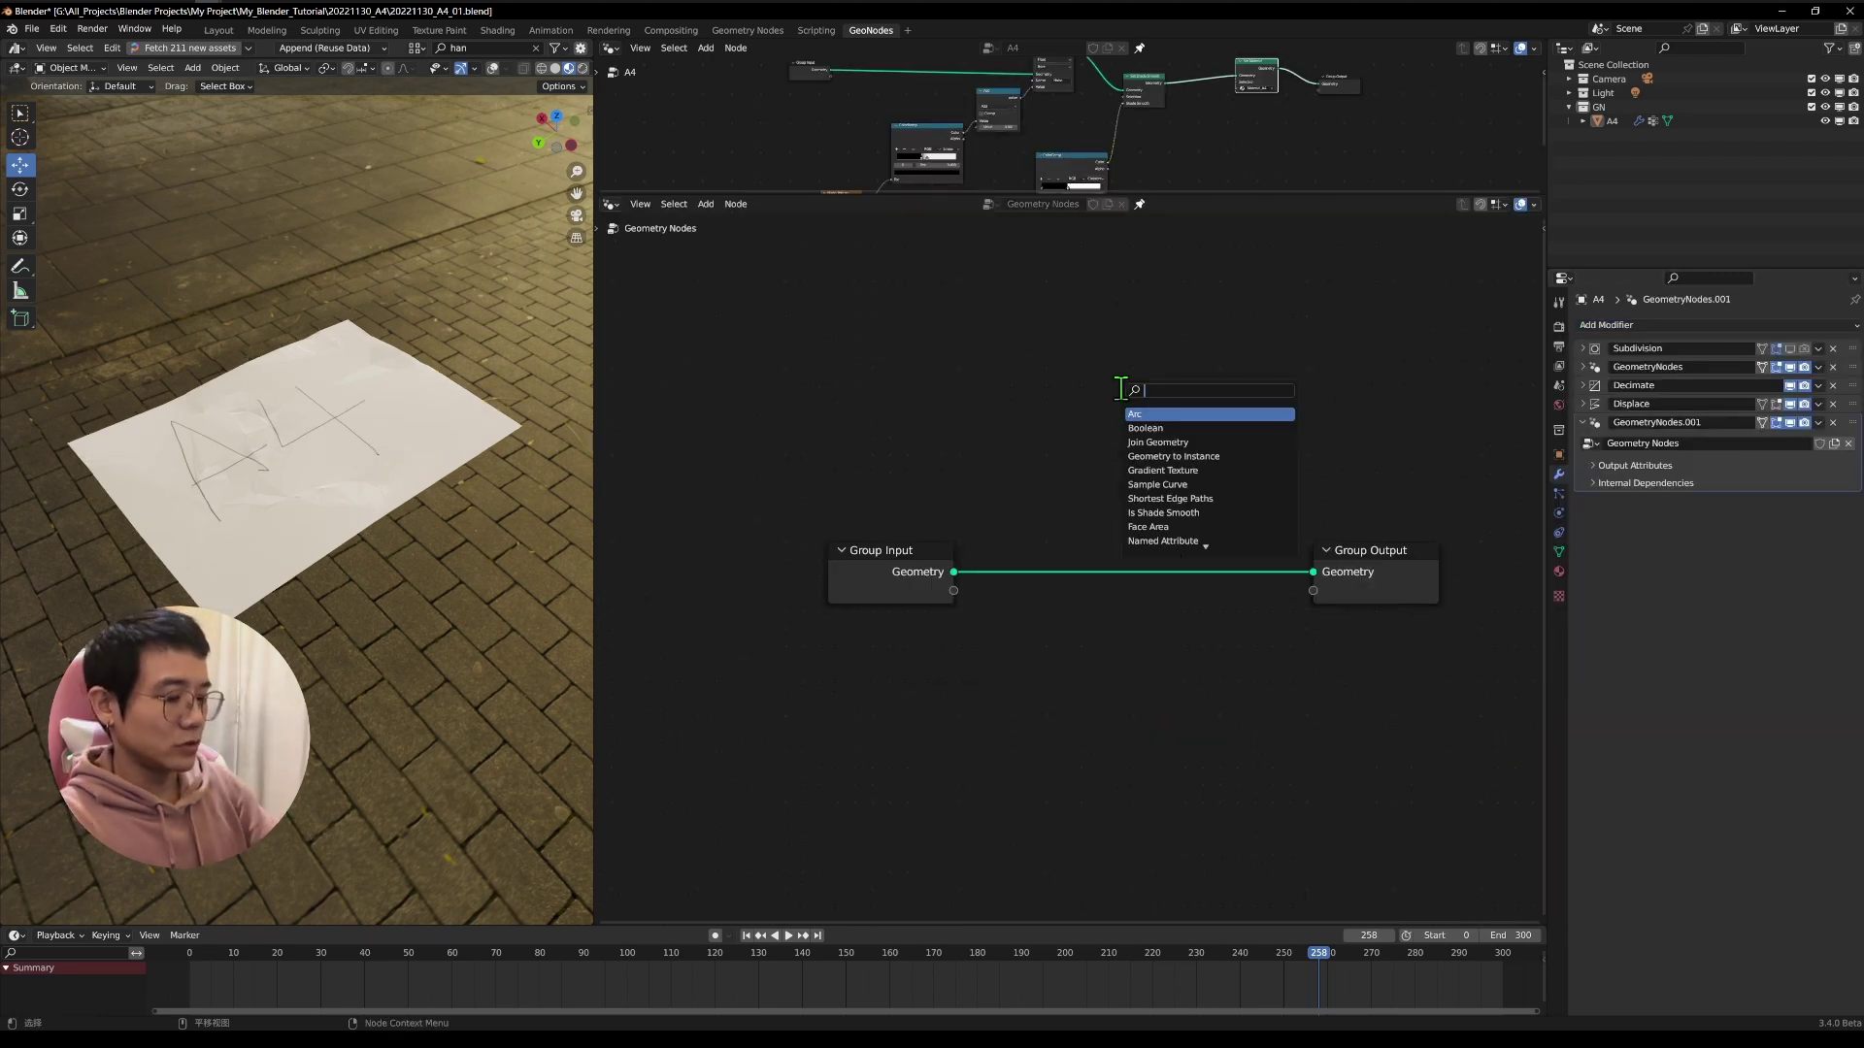
text(set)
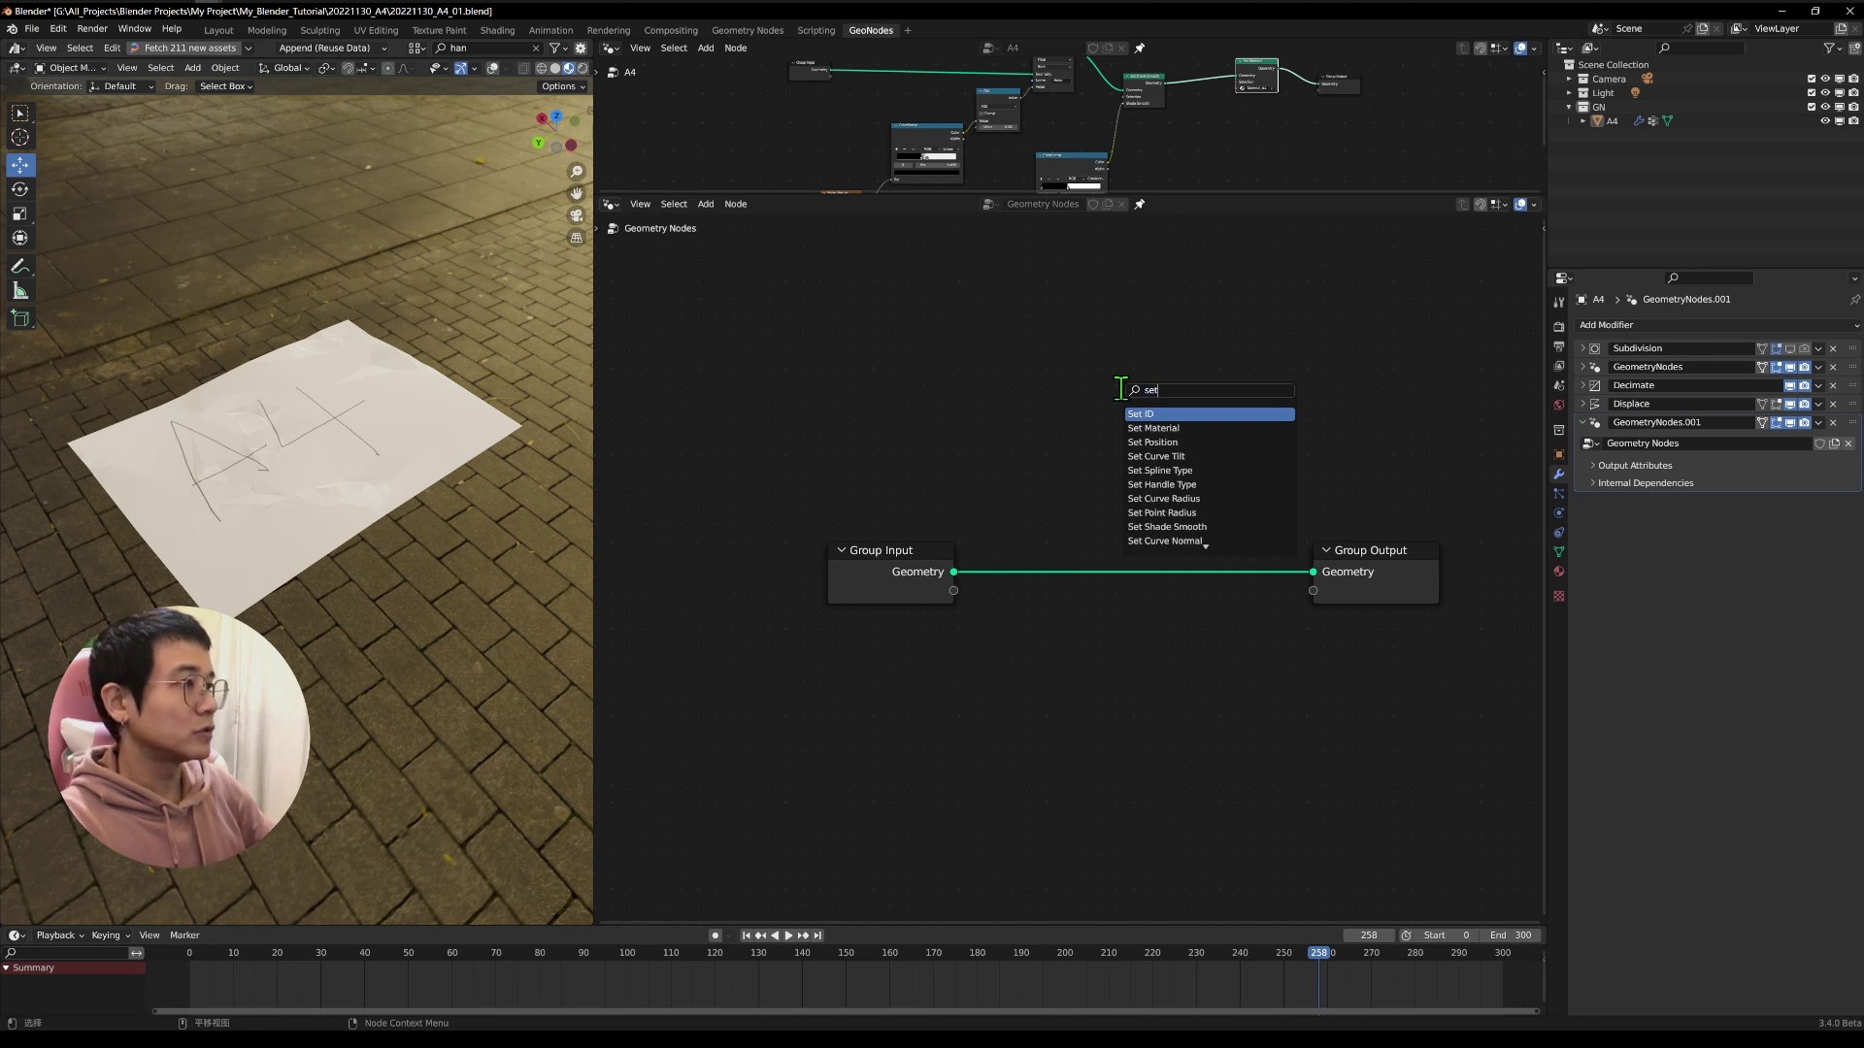
key(Down)
key(Down)
key(Return)
click(1113, 505)
Add a Noise Texture node and connect its Color to the Set Position node's Offset.
key(shift+a)
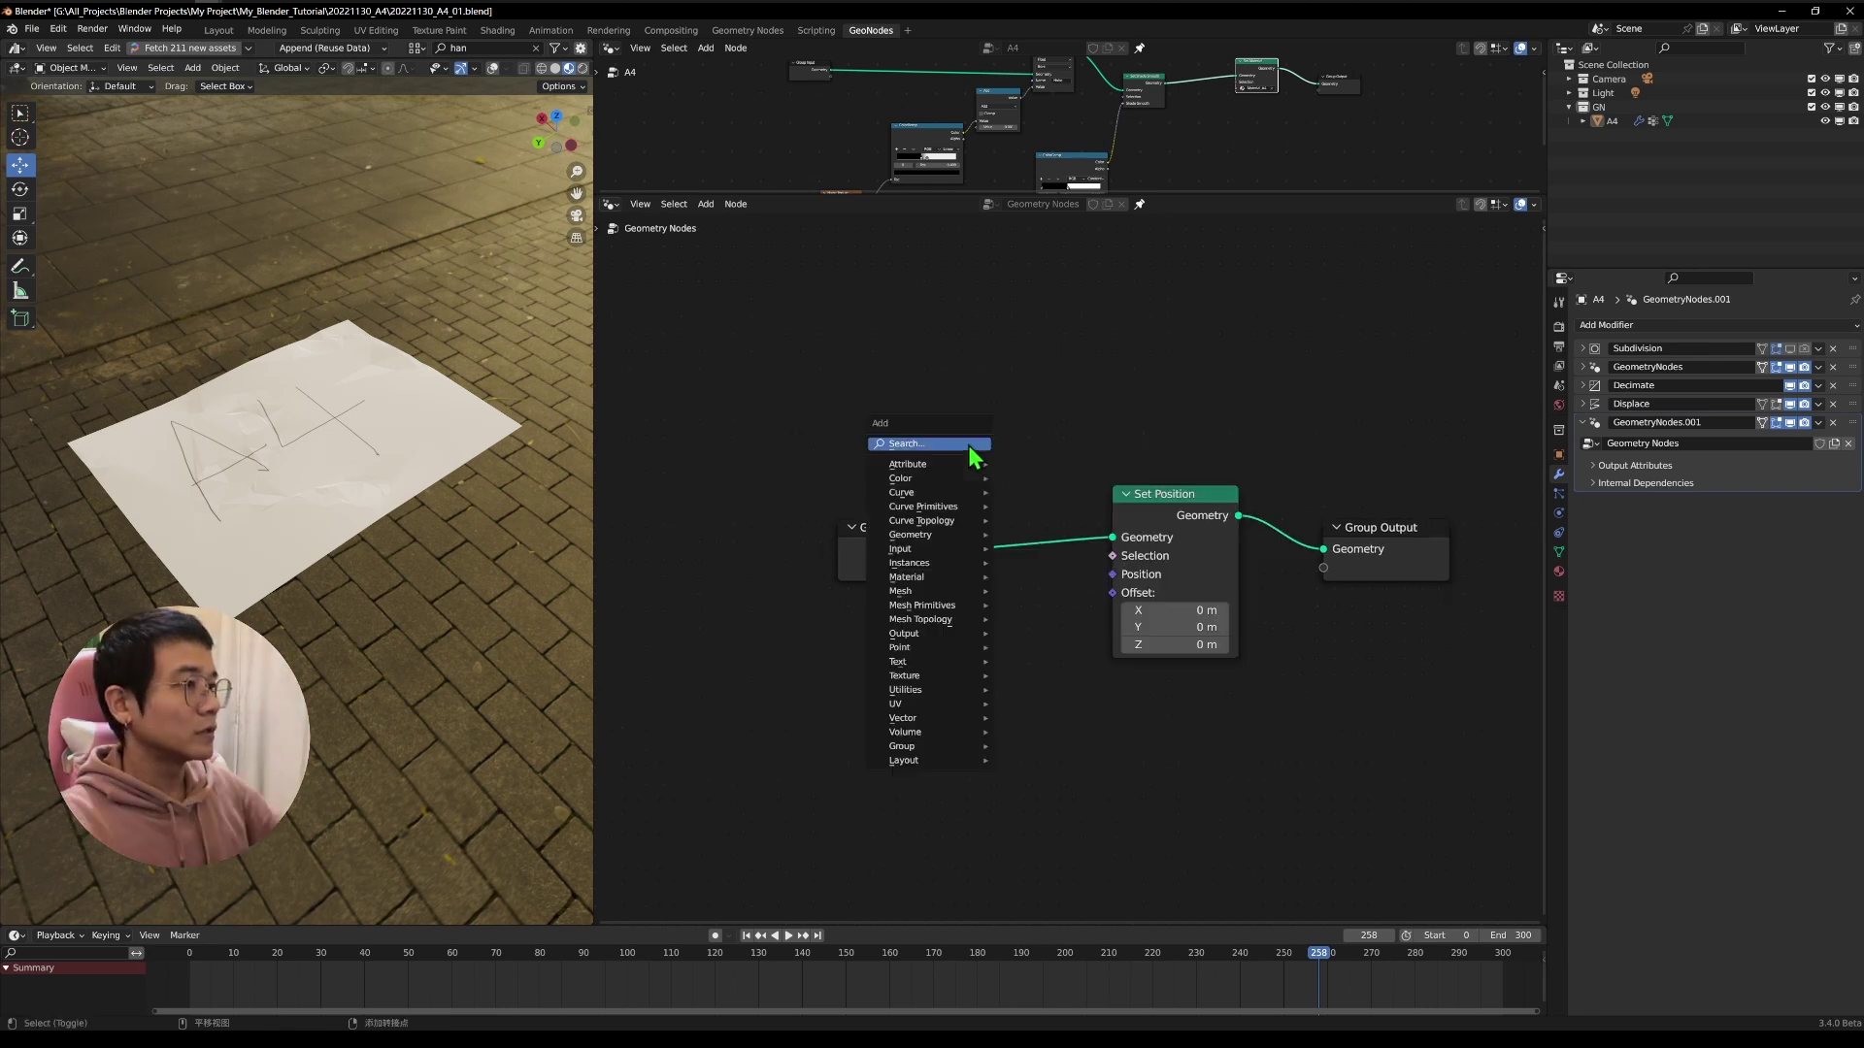
click(969, 445)
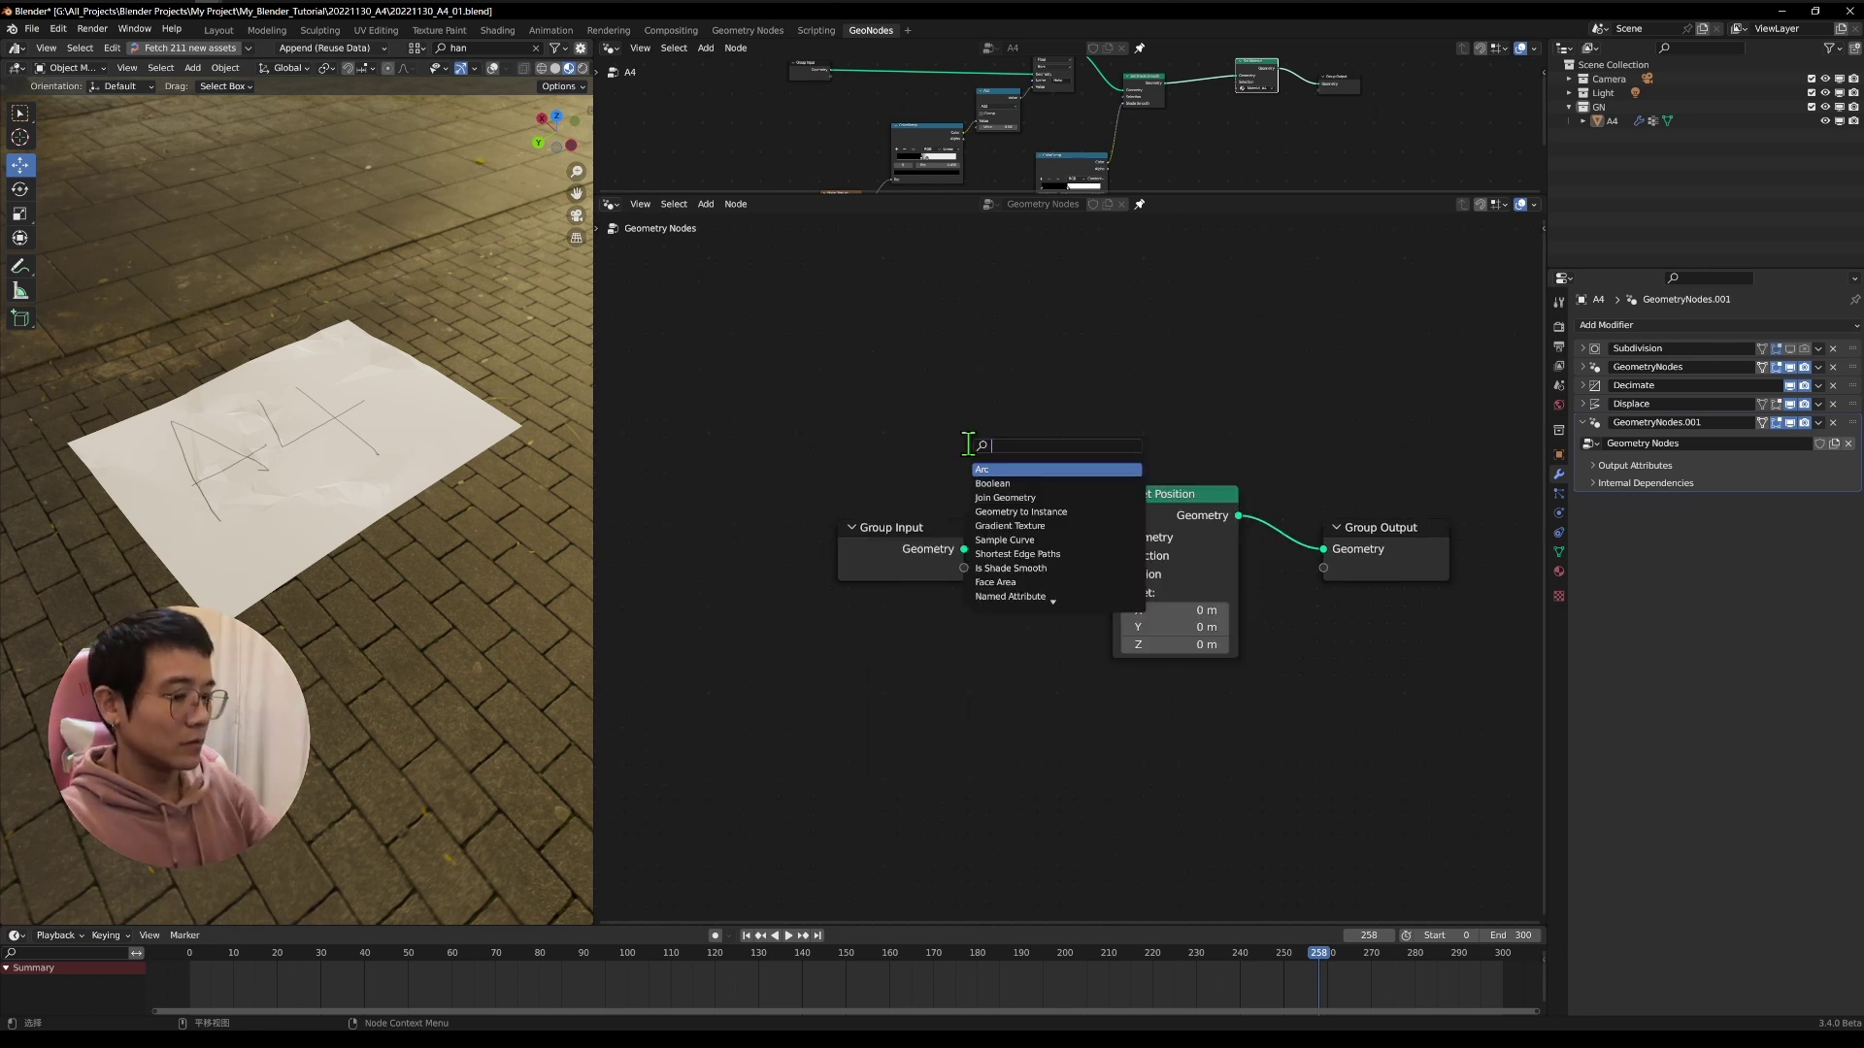
text(noi)
key(Return)
click(869, 703)
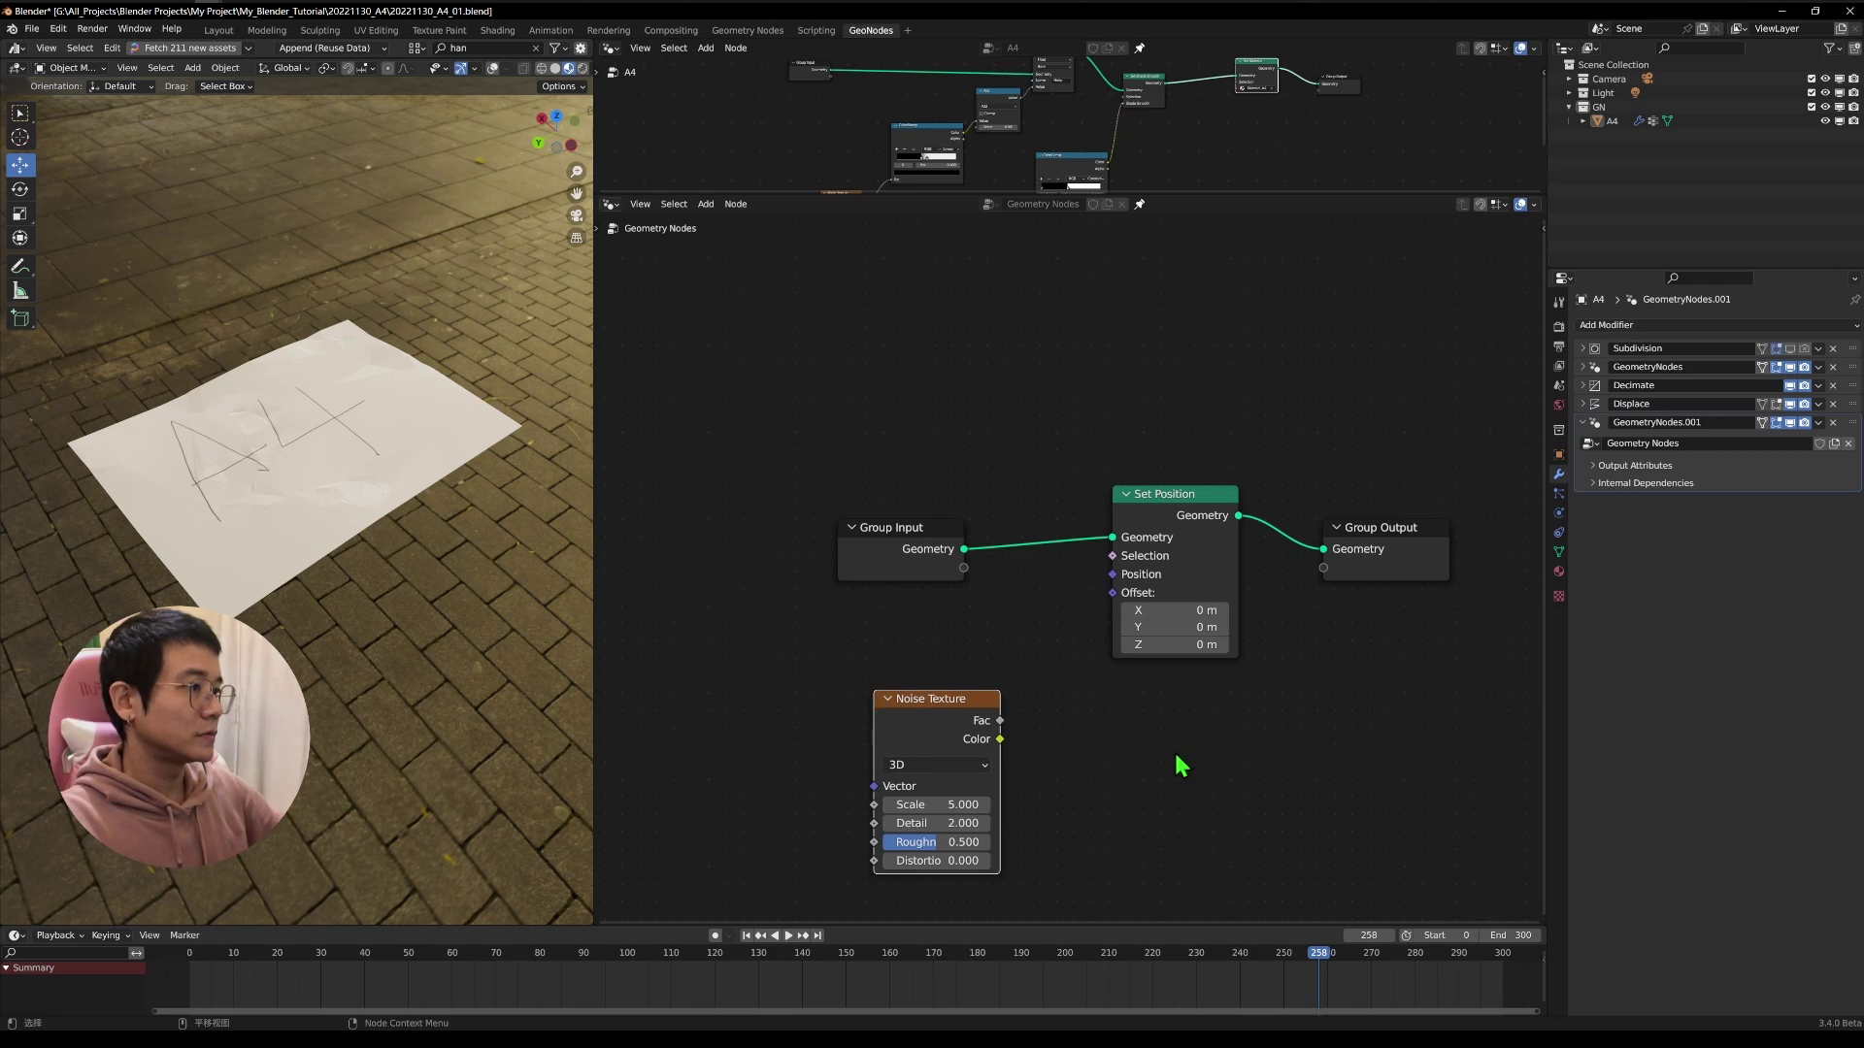
key(Home)
drag(1044, 624, 1150, 479)
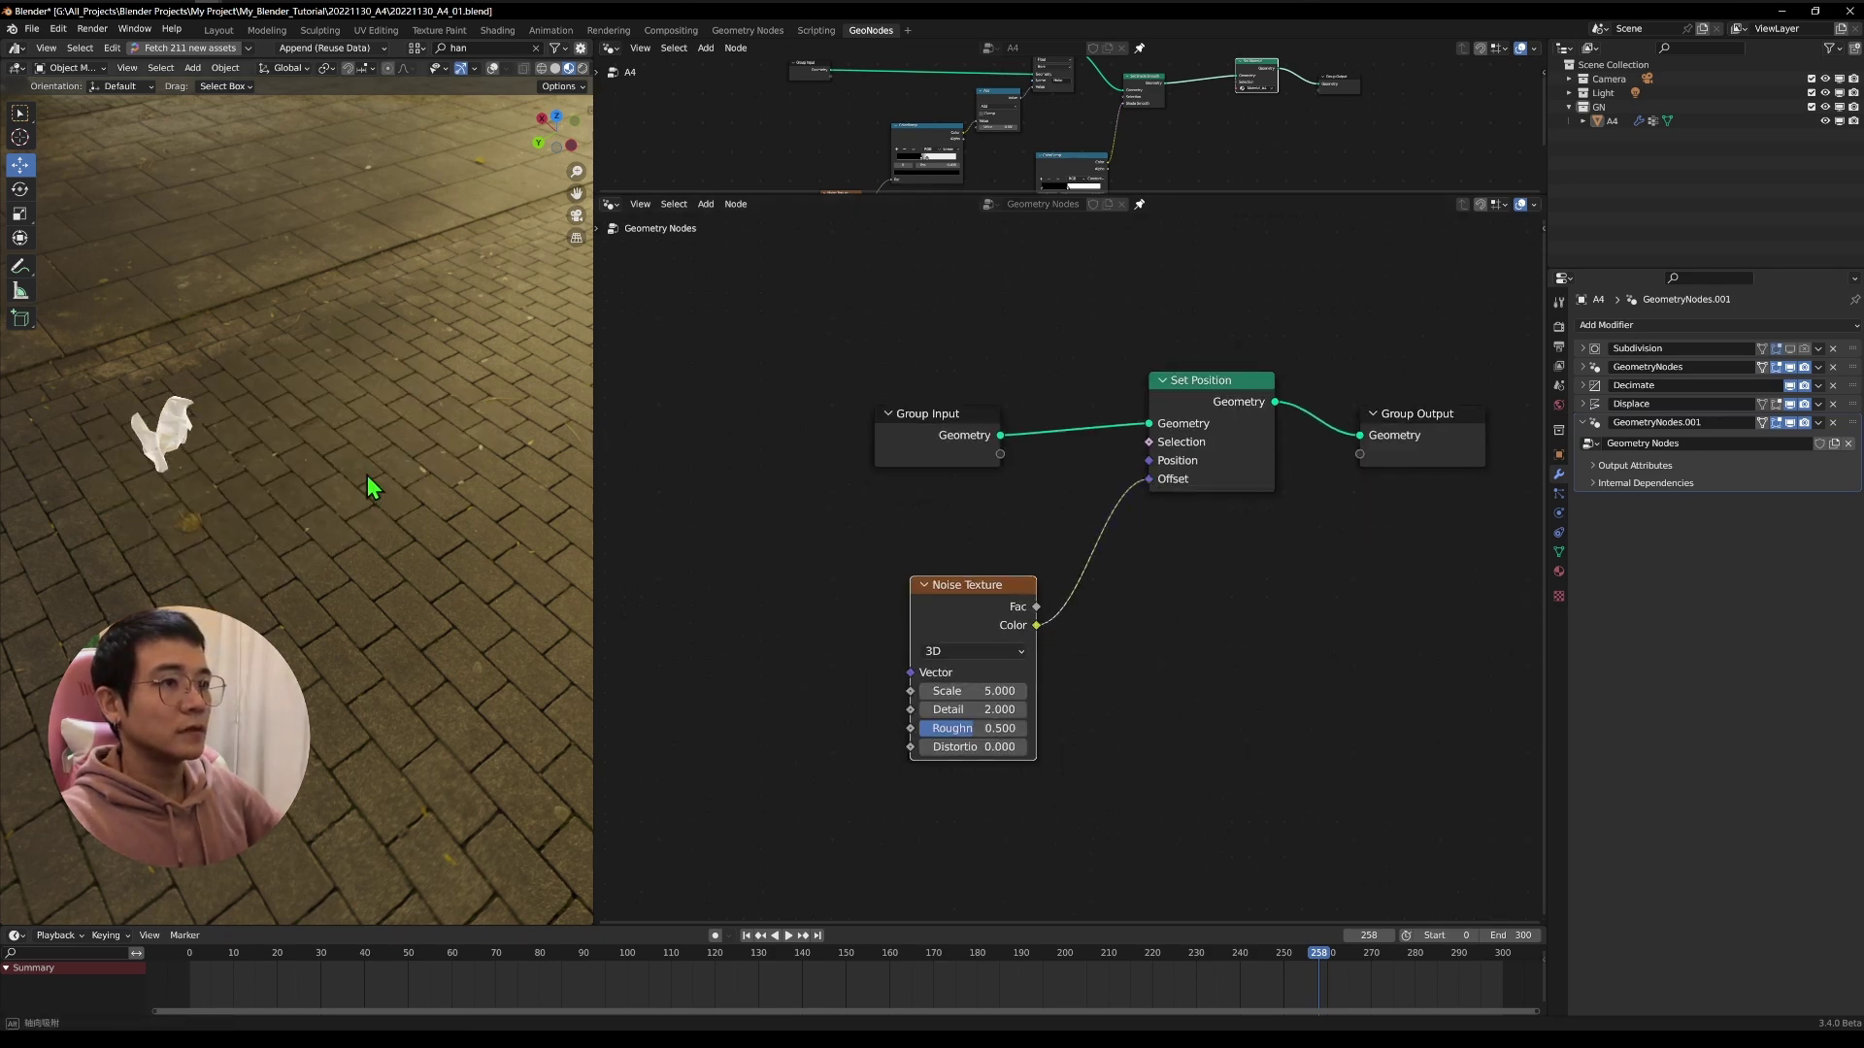
Show the viewport overlays and check the crumpled sheet's position relative to its origin.
middle_drag(367, 474, 284, 421)
click(493, 68)
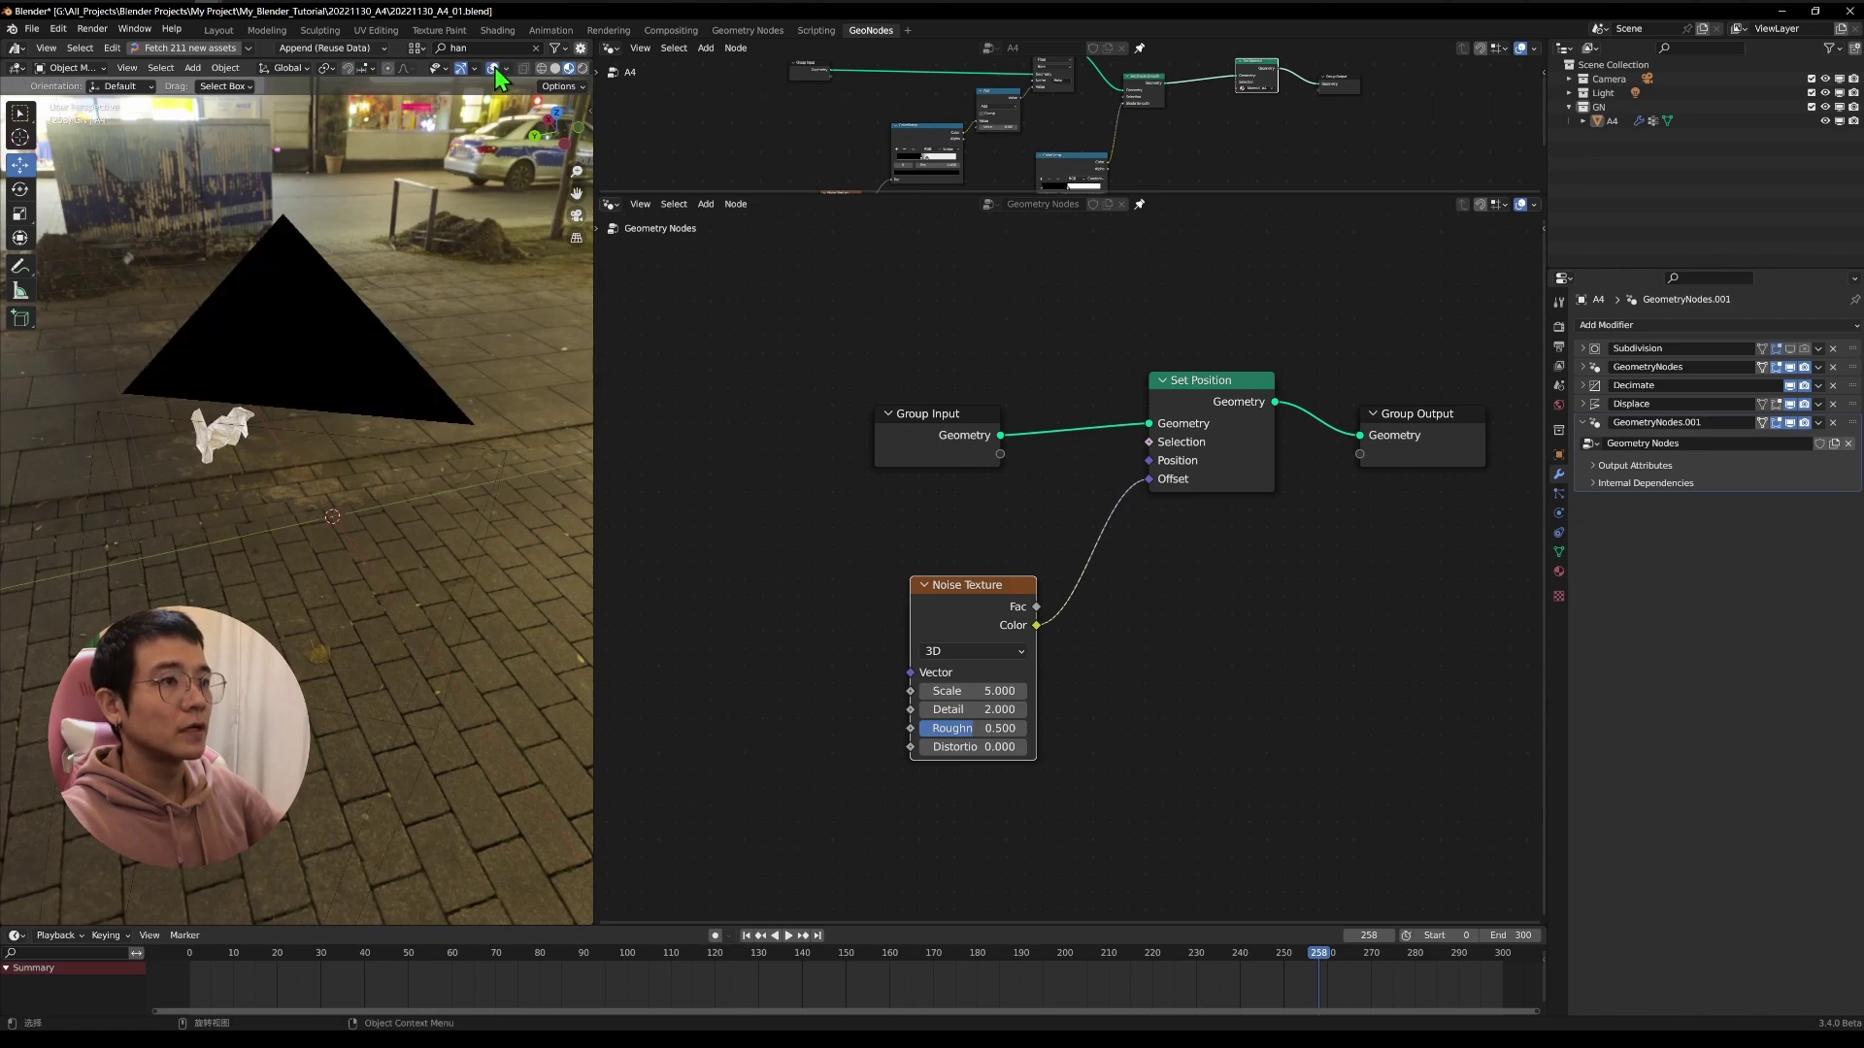
middle_drag(330, 487, 263, 575)
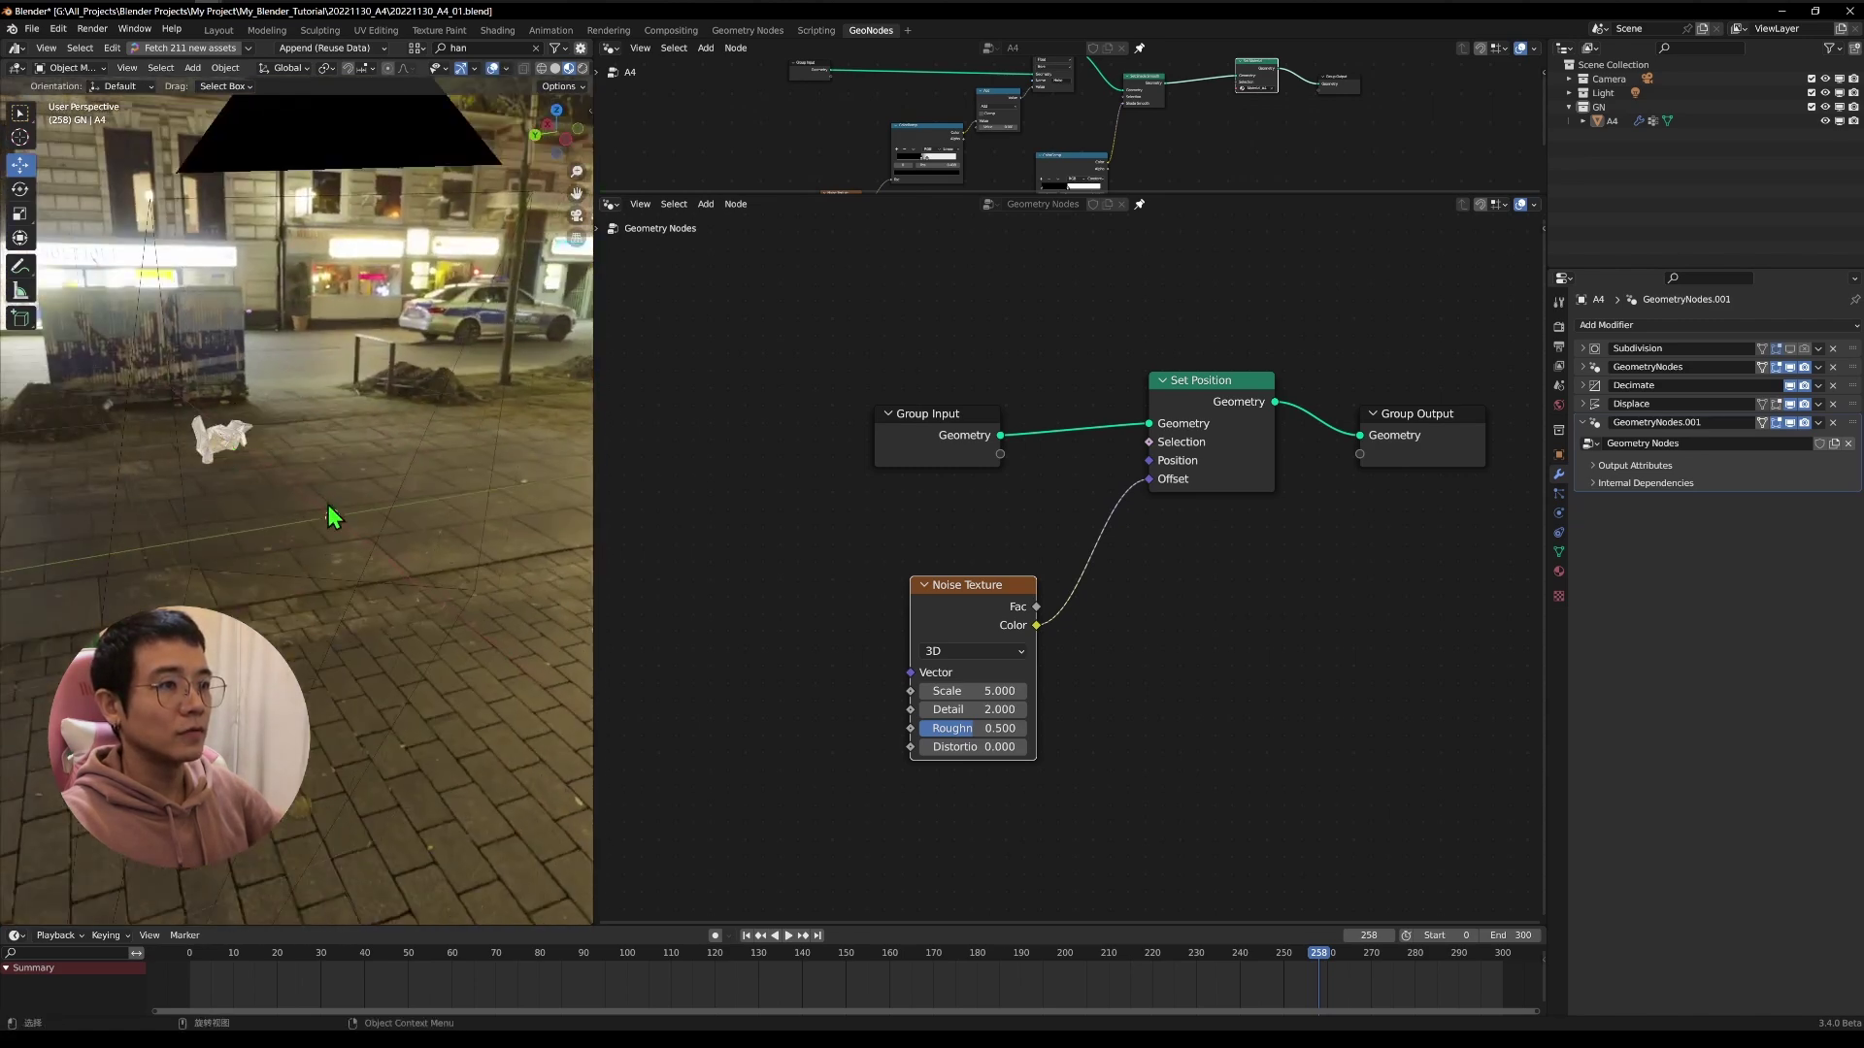
Add a Map Range node set to Vector and insert it between the Noise Texture's Color and the Offset input.
key(shift+a)
click(934, 515)
text(map)
key(Return)
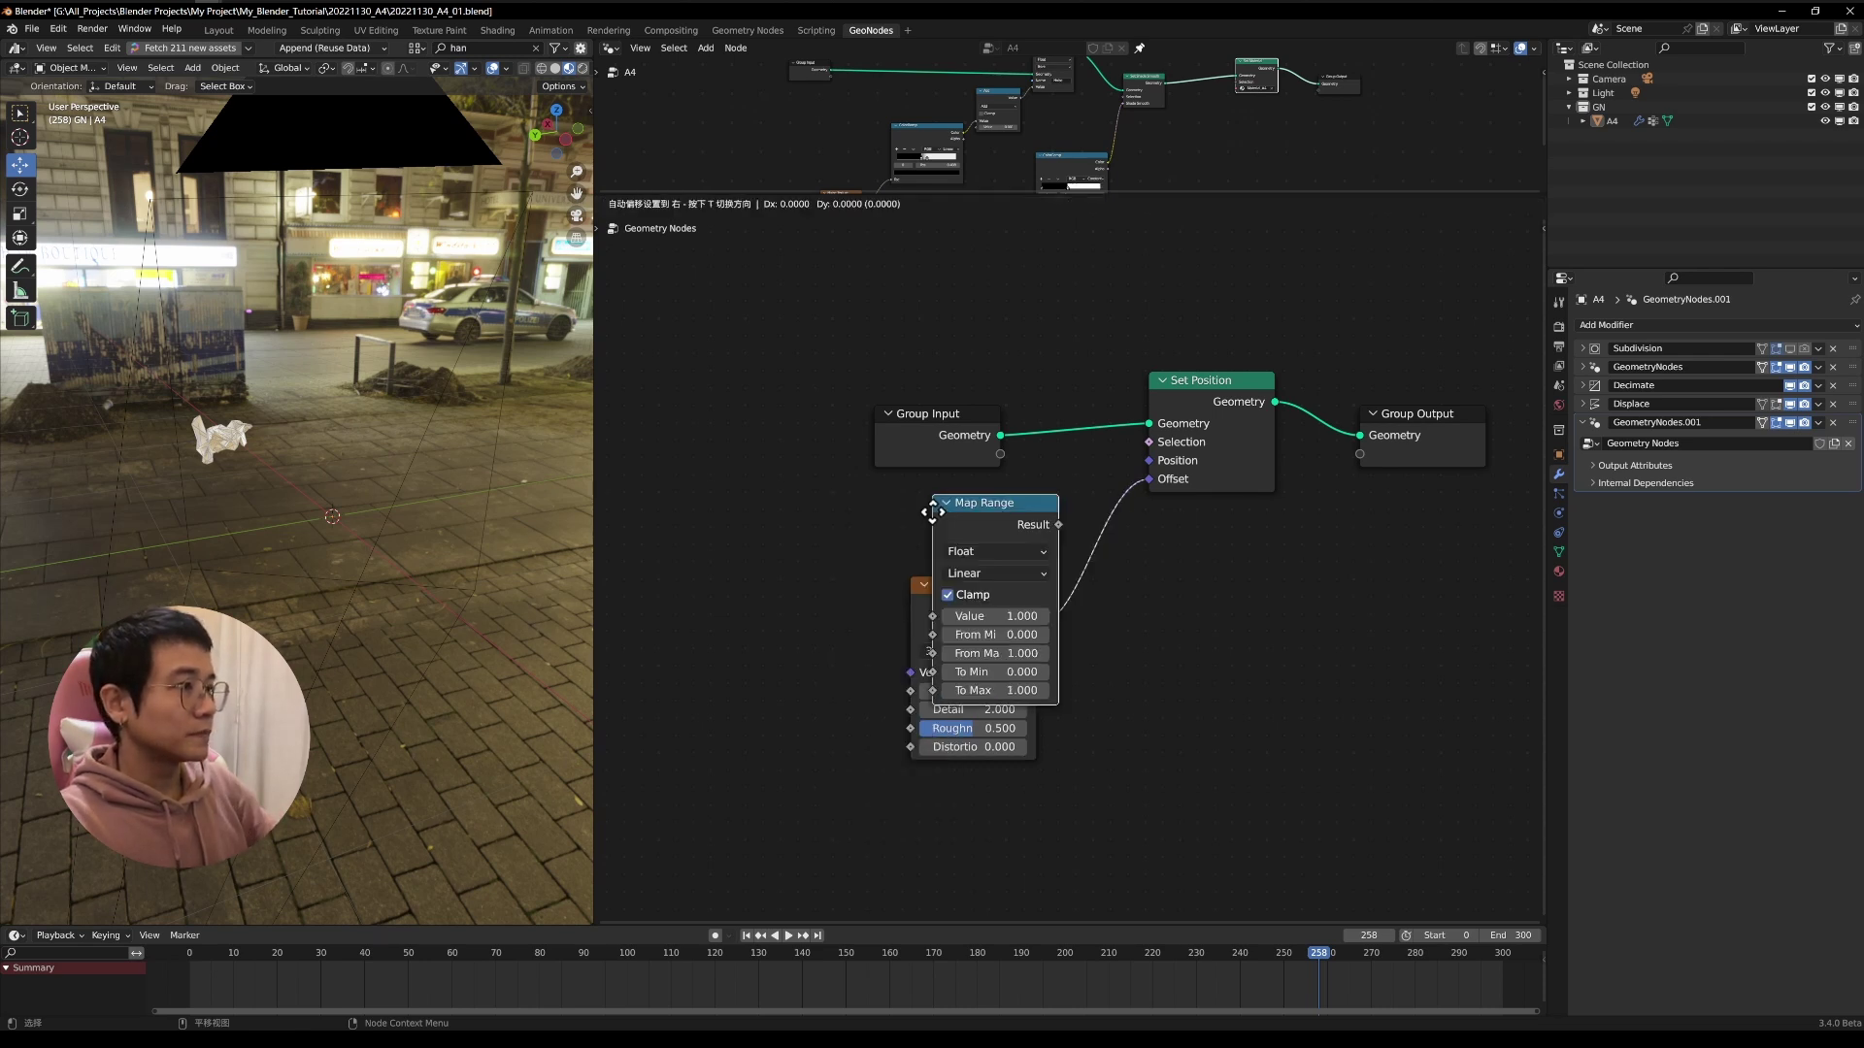
click(1184, 602)
click(1240, 637)
click(1217, 674)
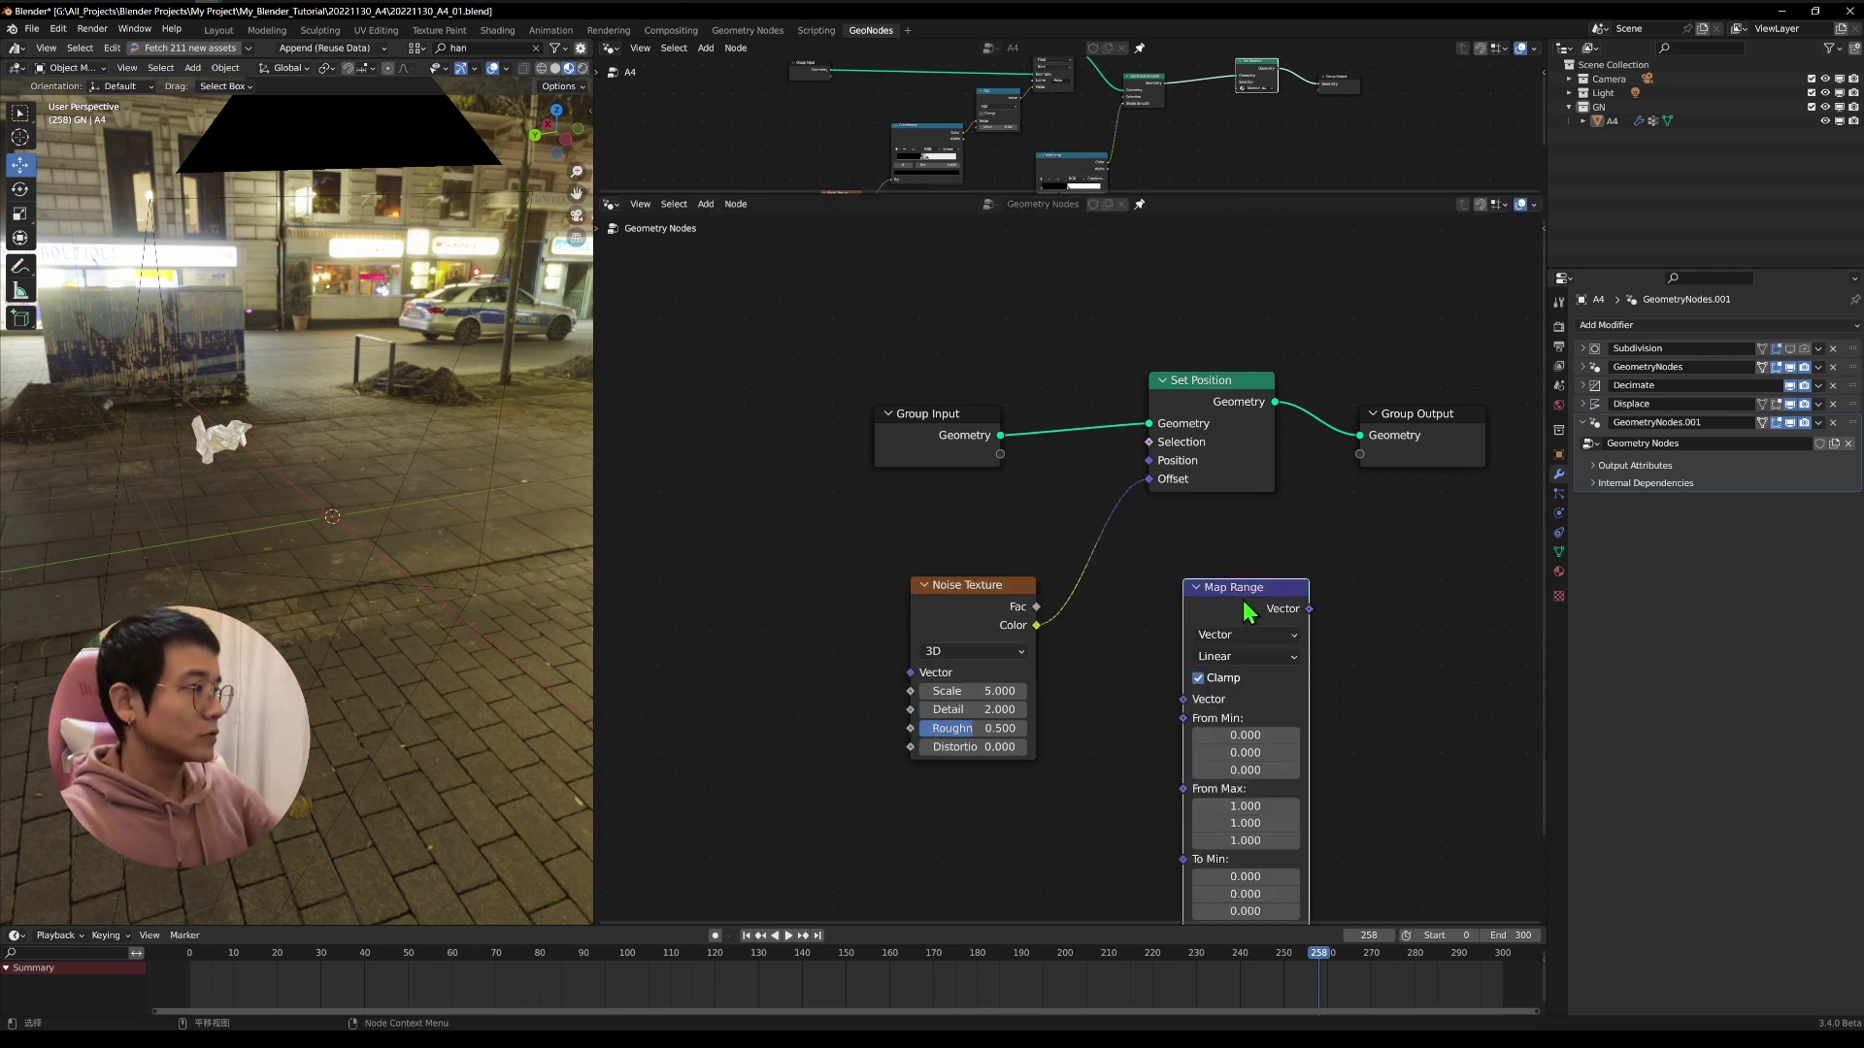
drag(1243, 588, 1168, 535)
Set all three To Min values of the Map Range node to -1.
middle_drag(1367, 575, 1339, 497)
drag(1171, 745, 1161, 781)
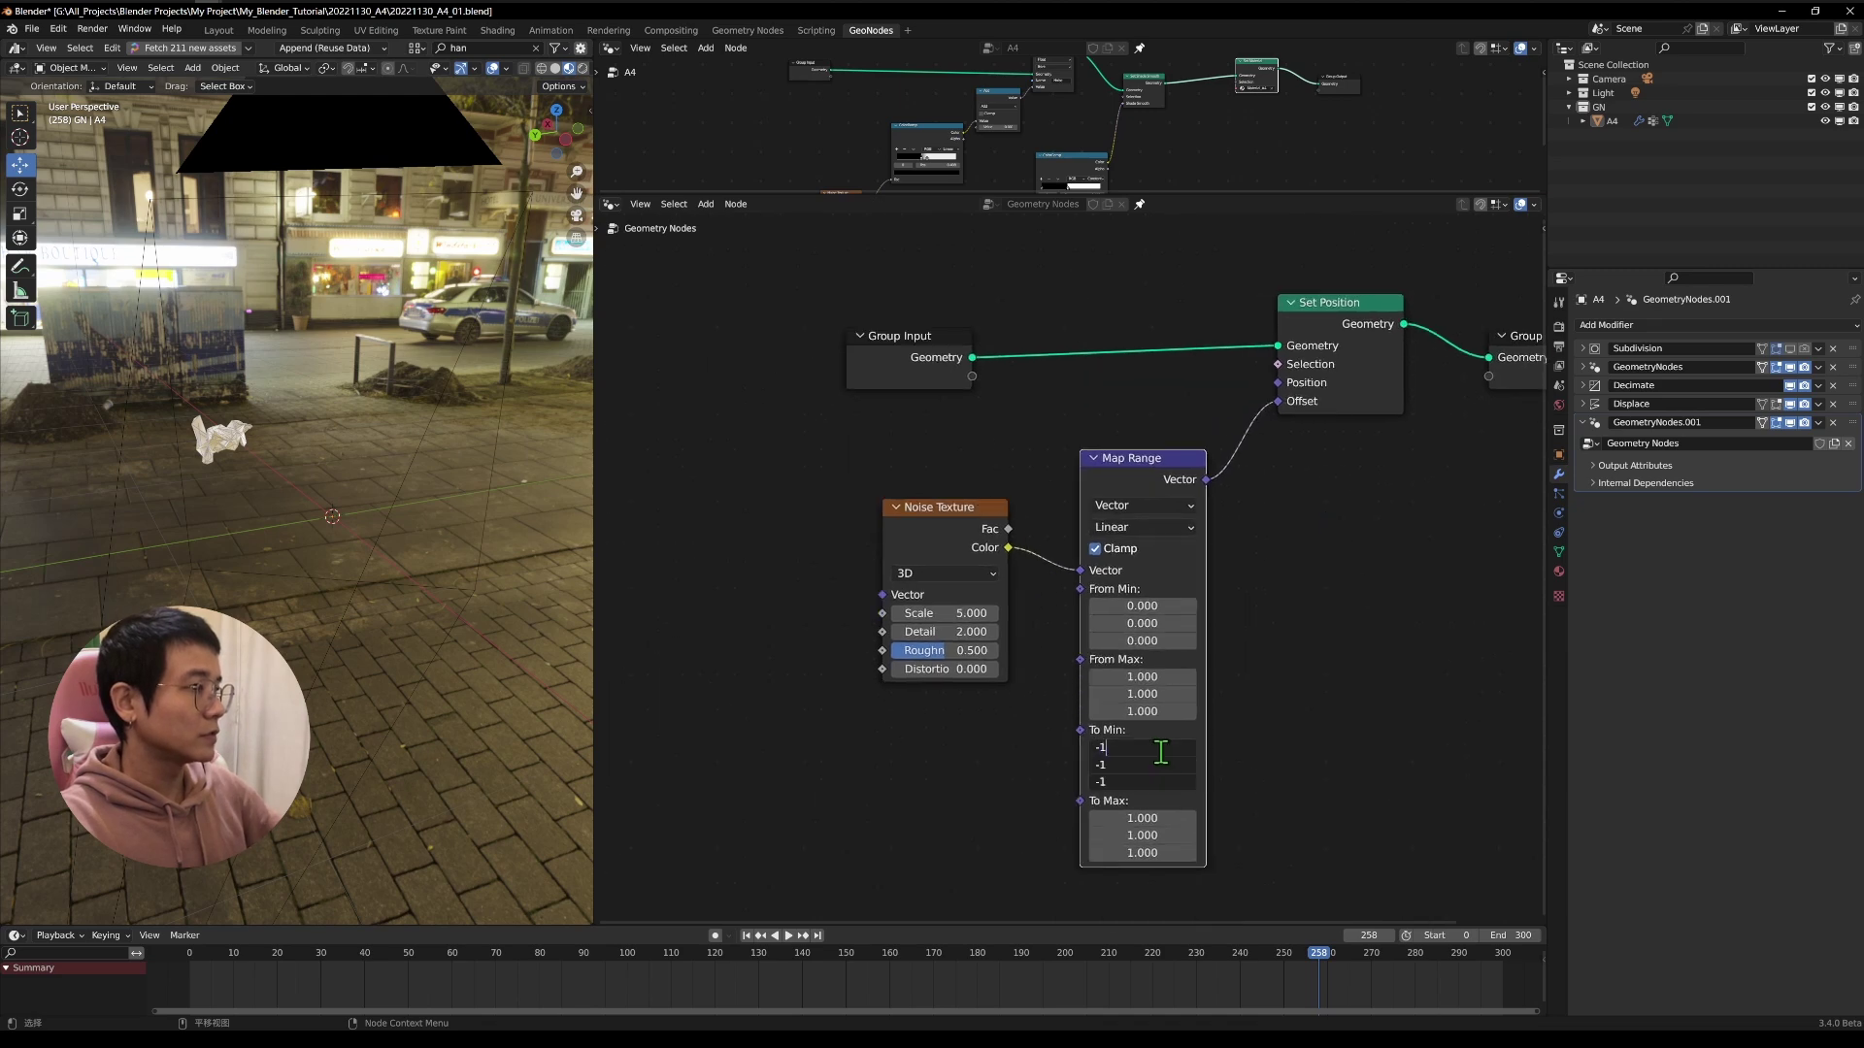
text(-1)
key(Return)
middle_drag(568, 641, 495, 738)
middle_drag(330, 534, 342, 583)
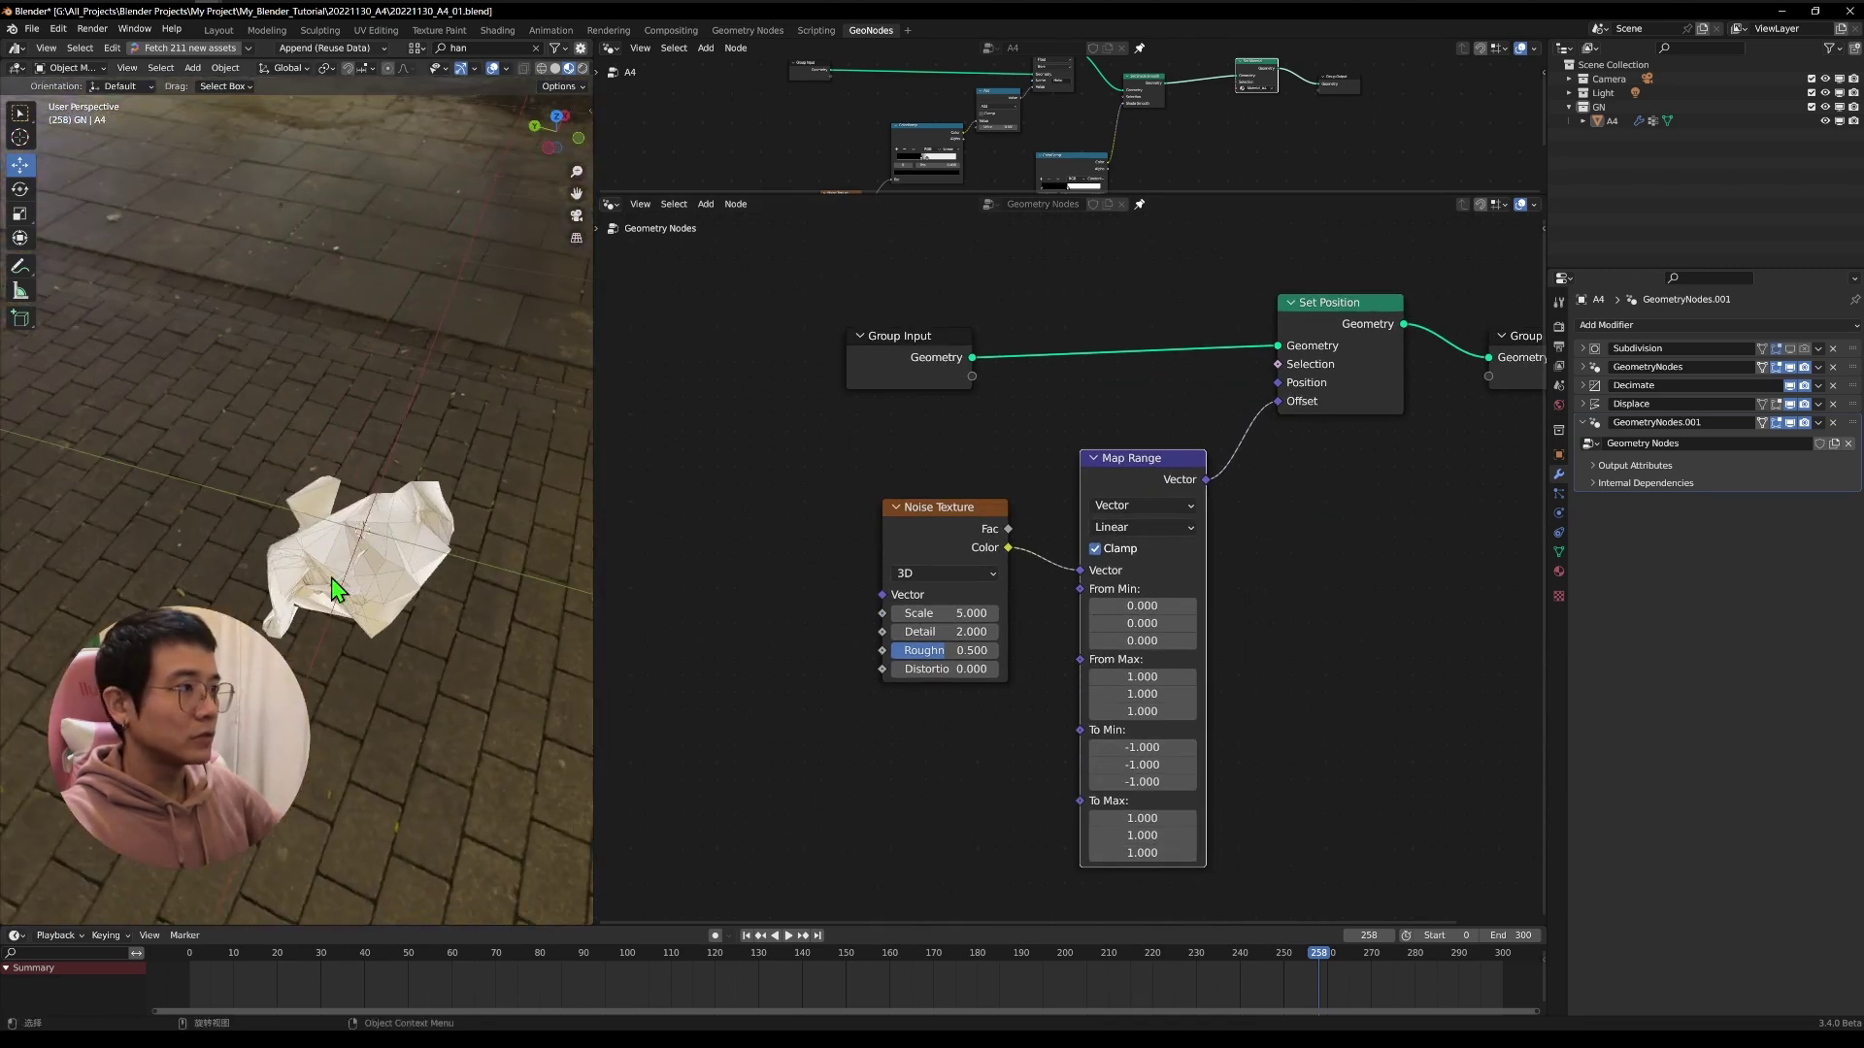
Add a Mix node set to Color between Map Range and Set Position, feeding the Map Range vector into B.
key(shift+a)
text(ma)
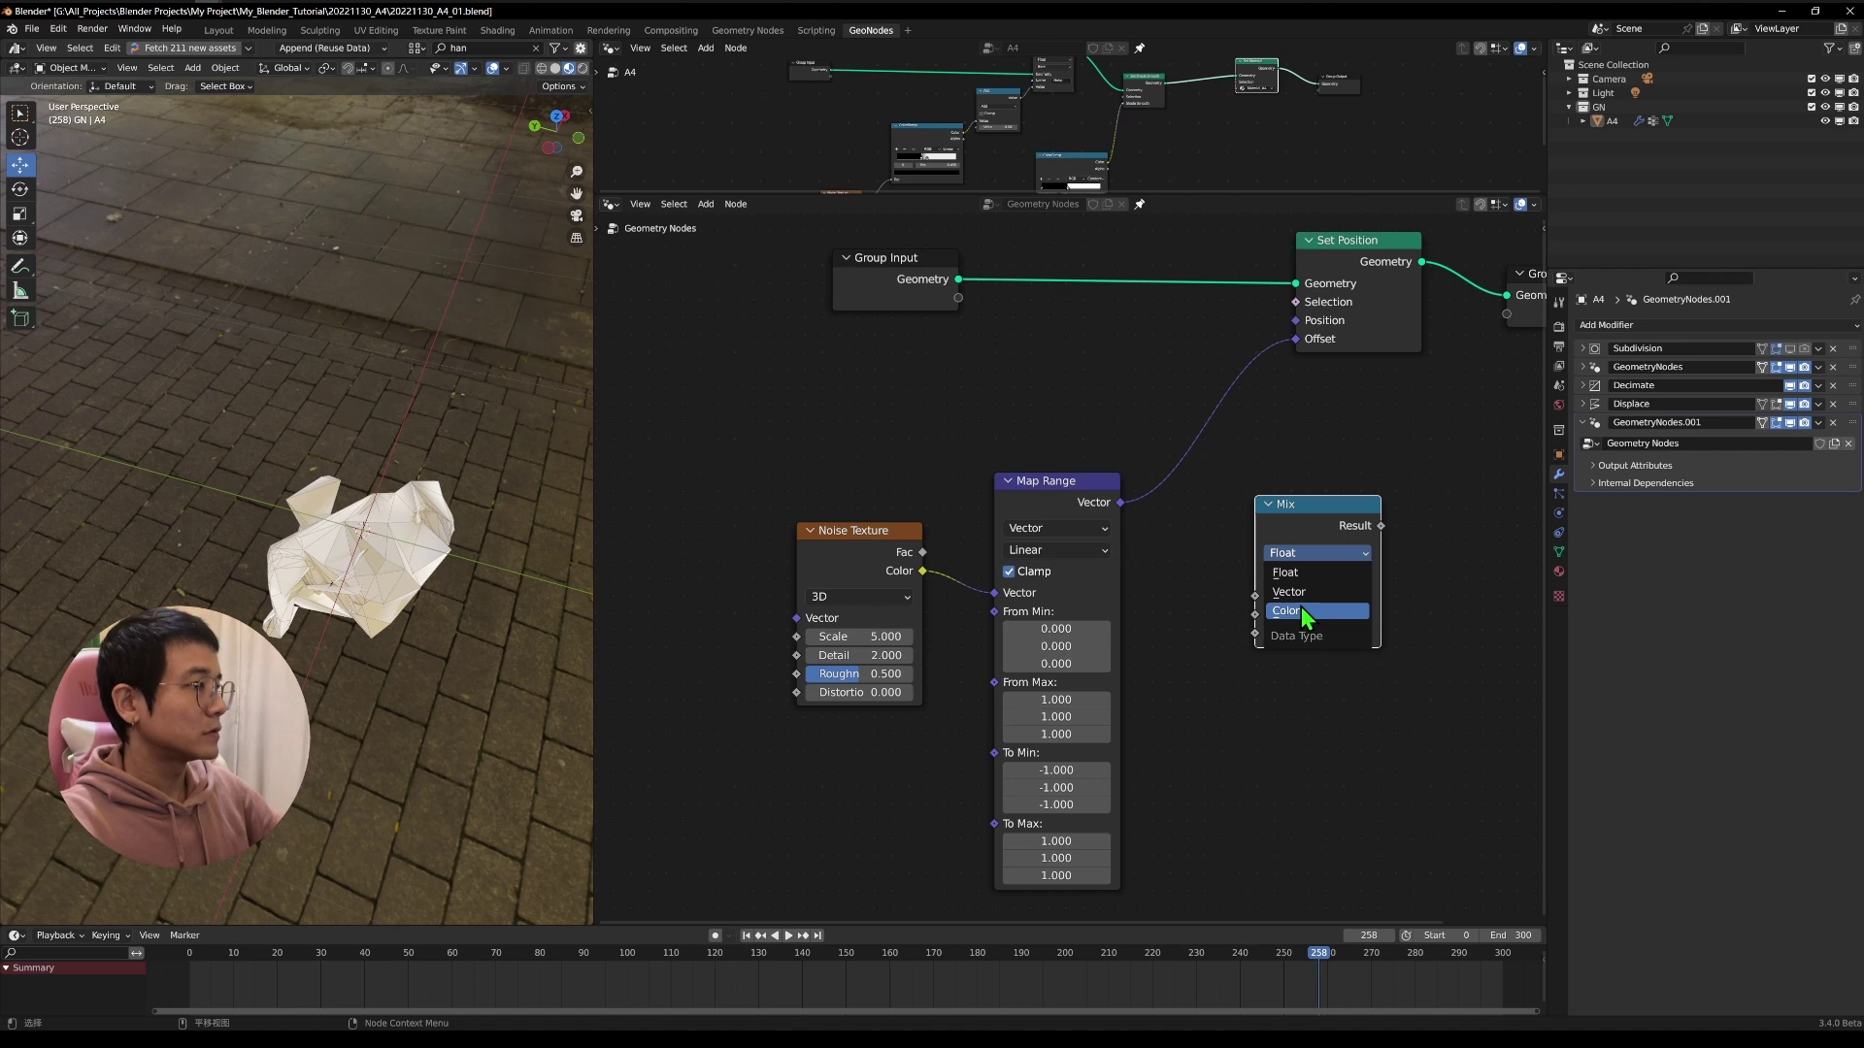
click(1300, 608)
drag(581, 401, 1017, 664)
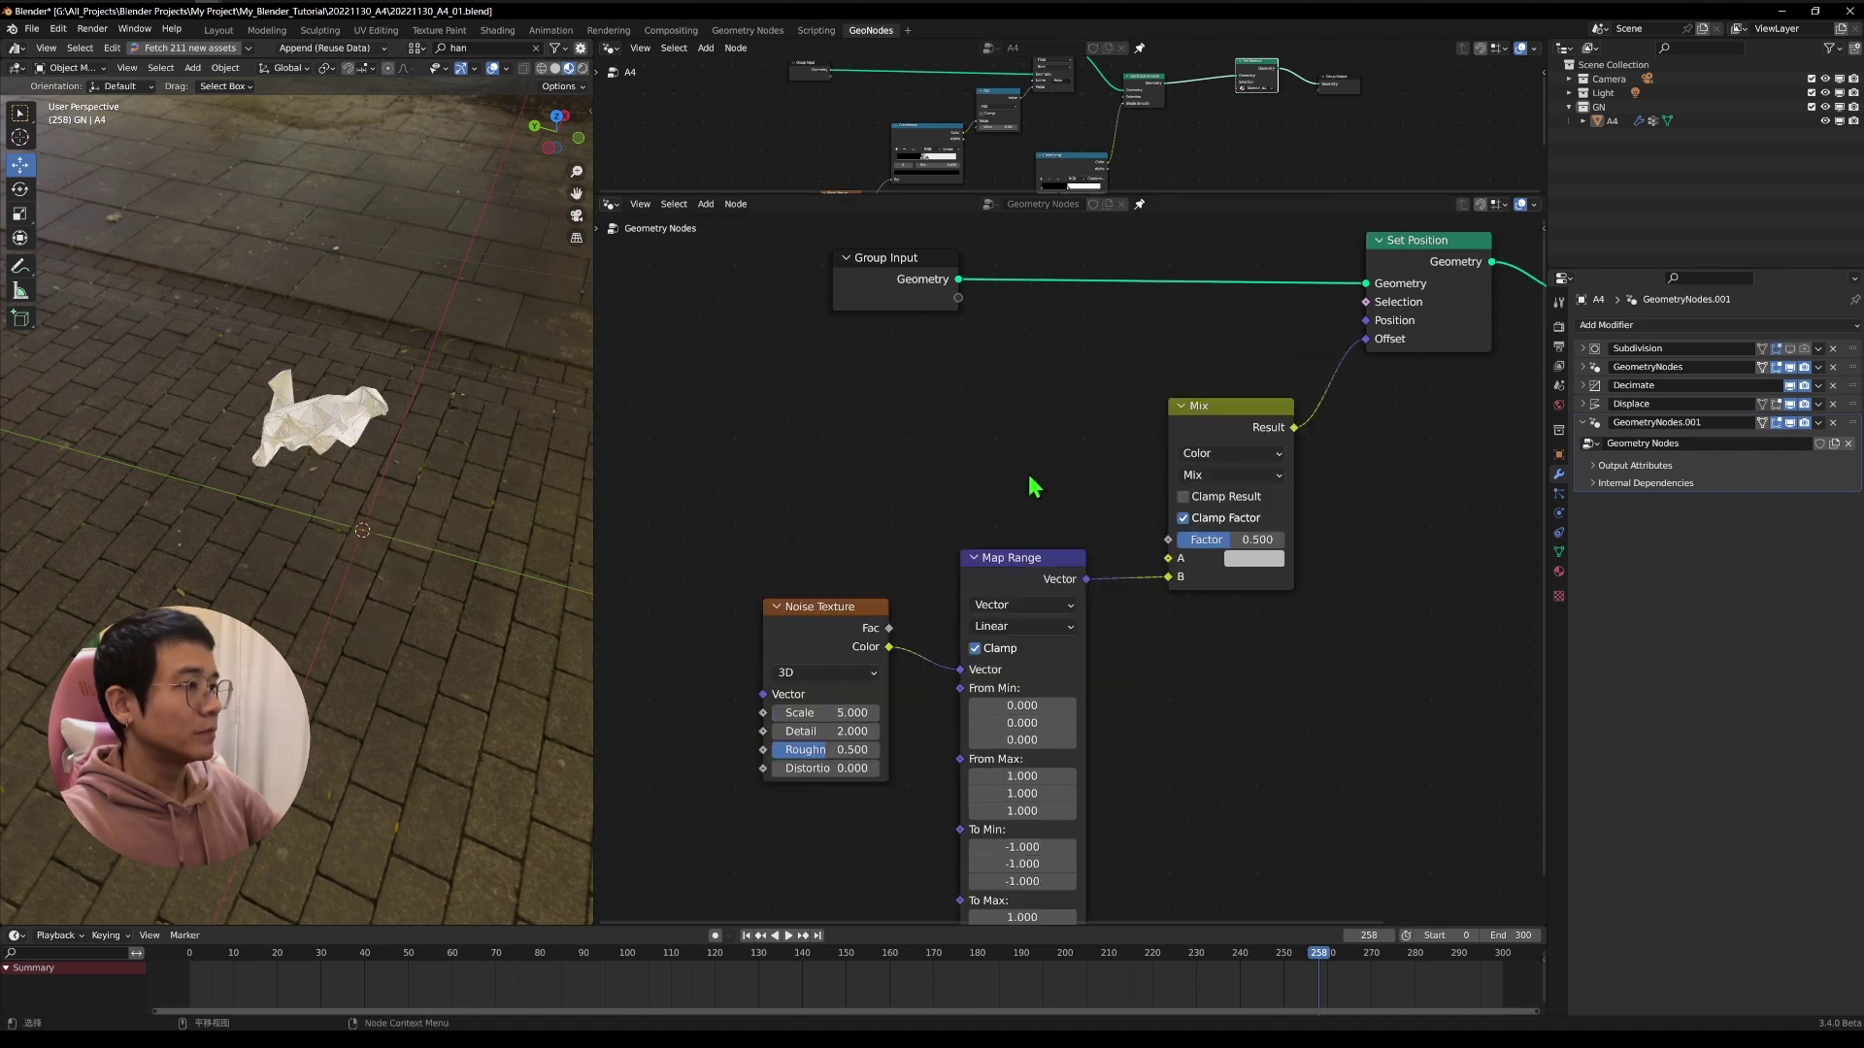
Add a Position node below the Group Input node.
key(shift+a)
click(852, 389)
text(pos)
key(Return)
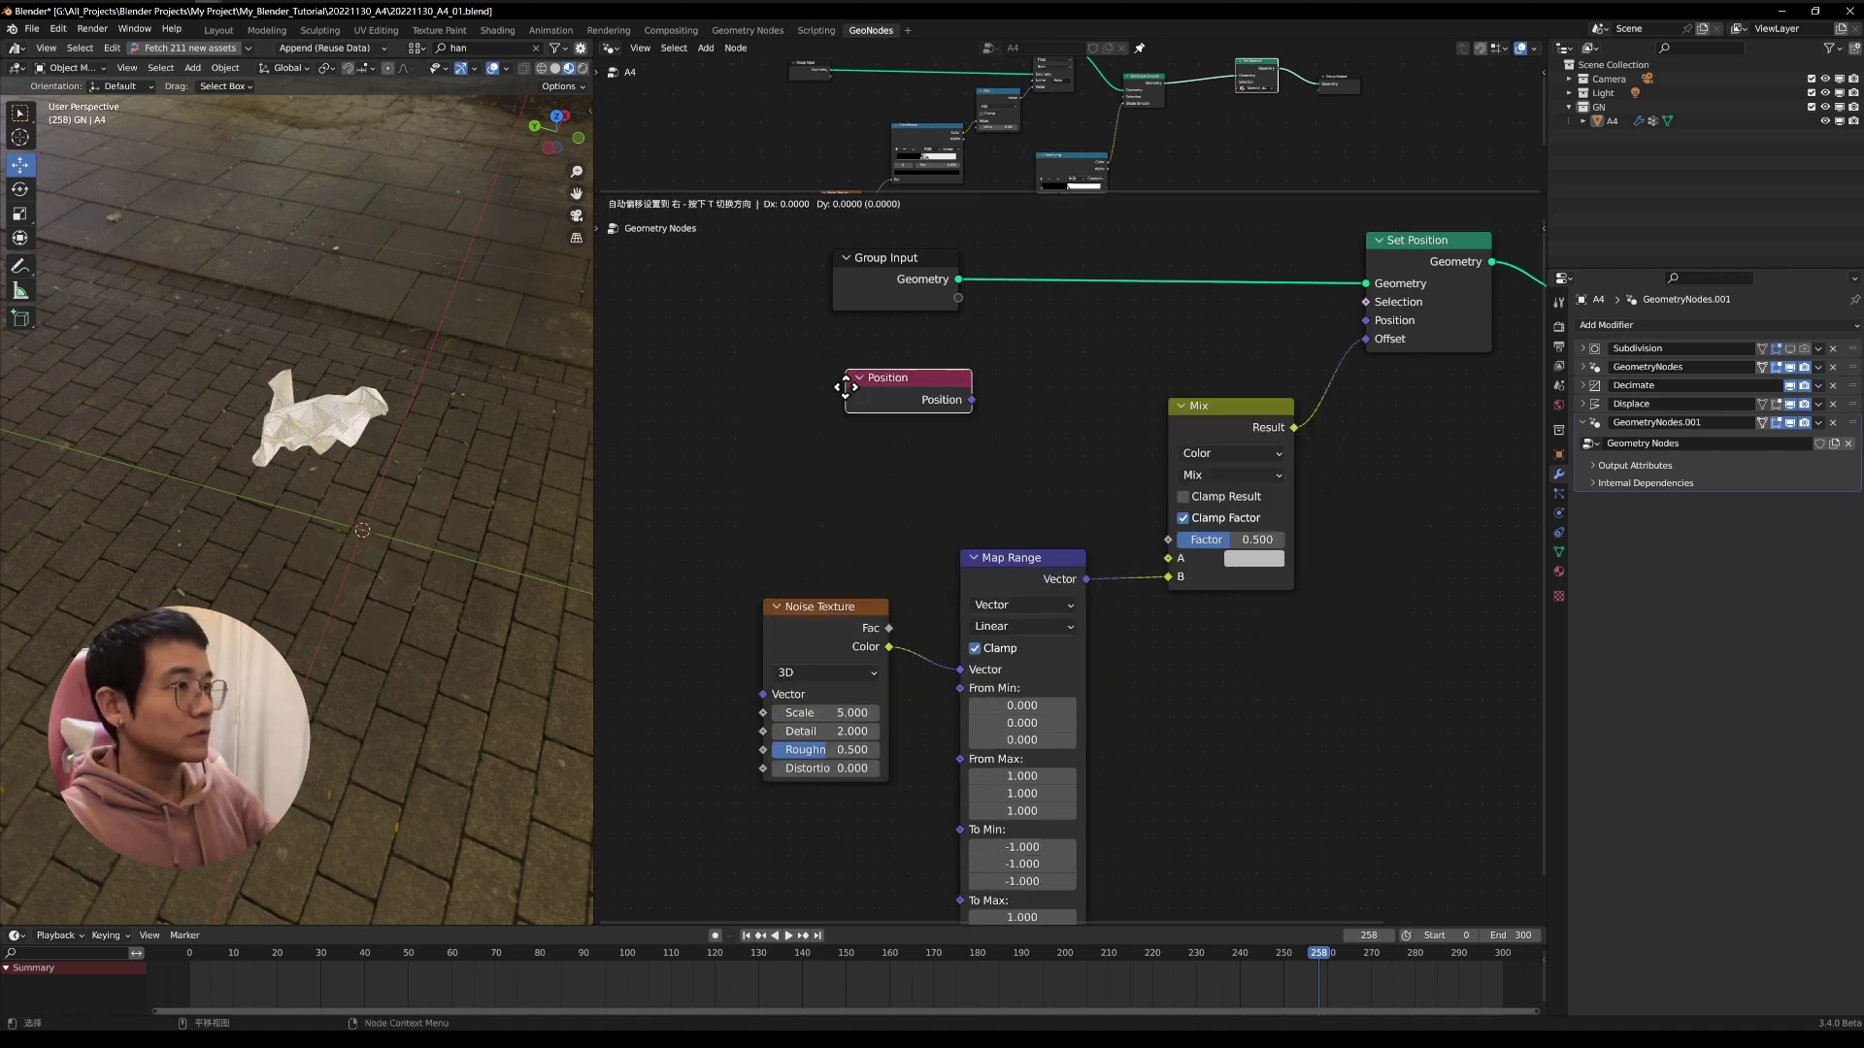
click(852, 401)
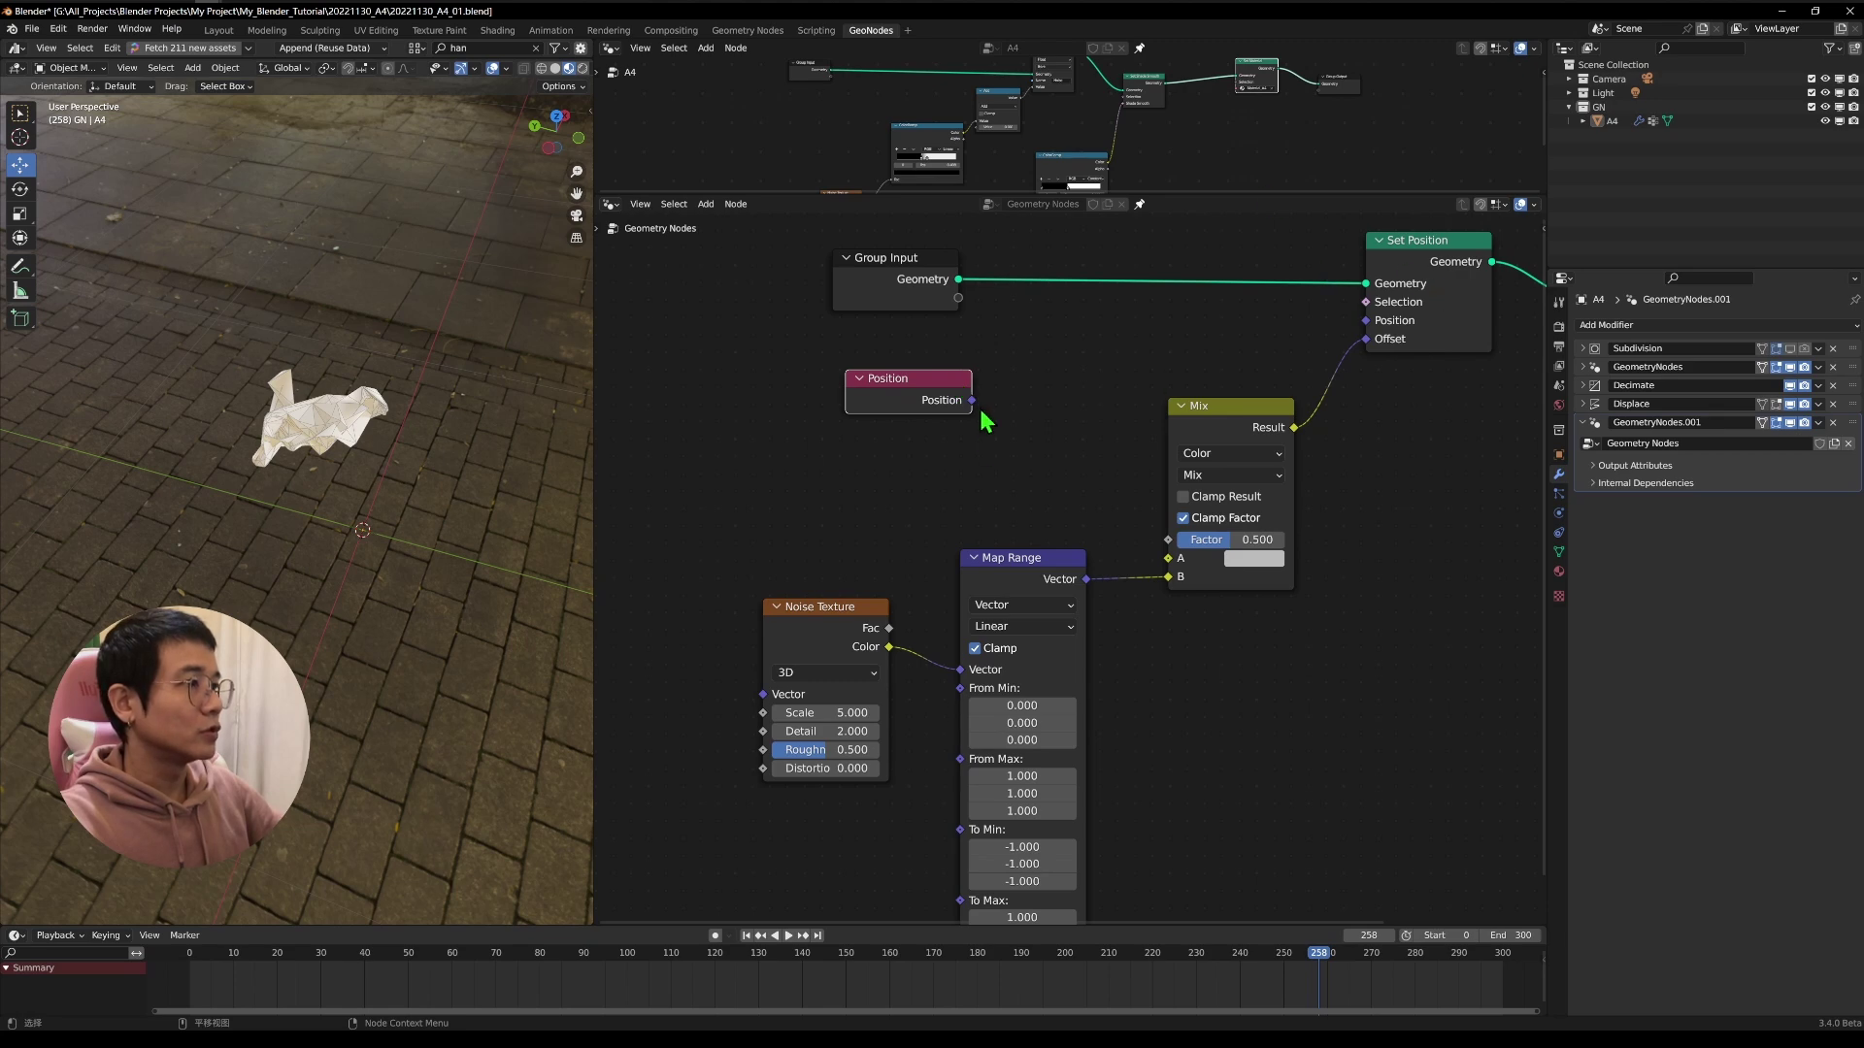
Feed the Position vector into the Mix node's A input and lower the Mix factor to 0.
drag(971, 400, 1168, 558)
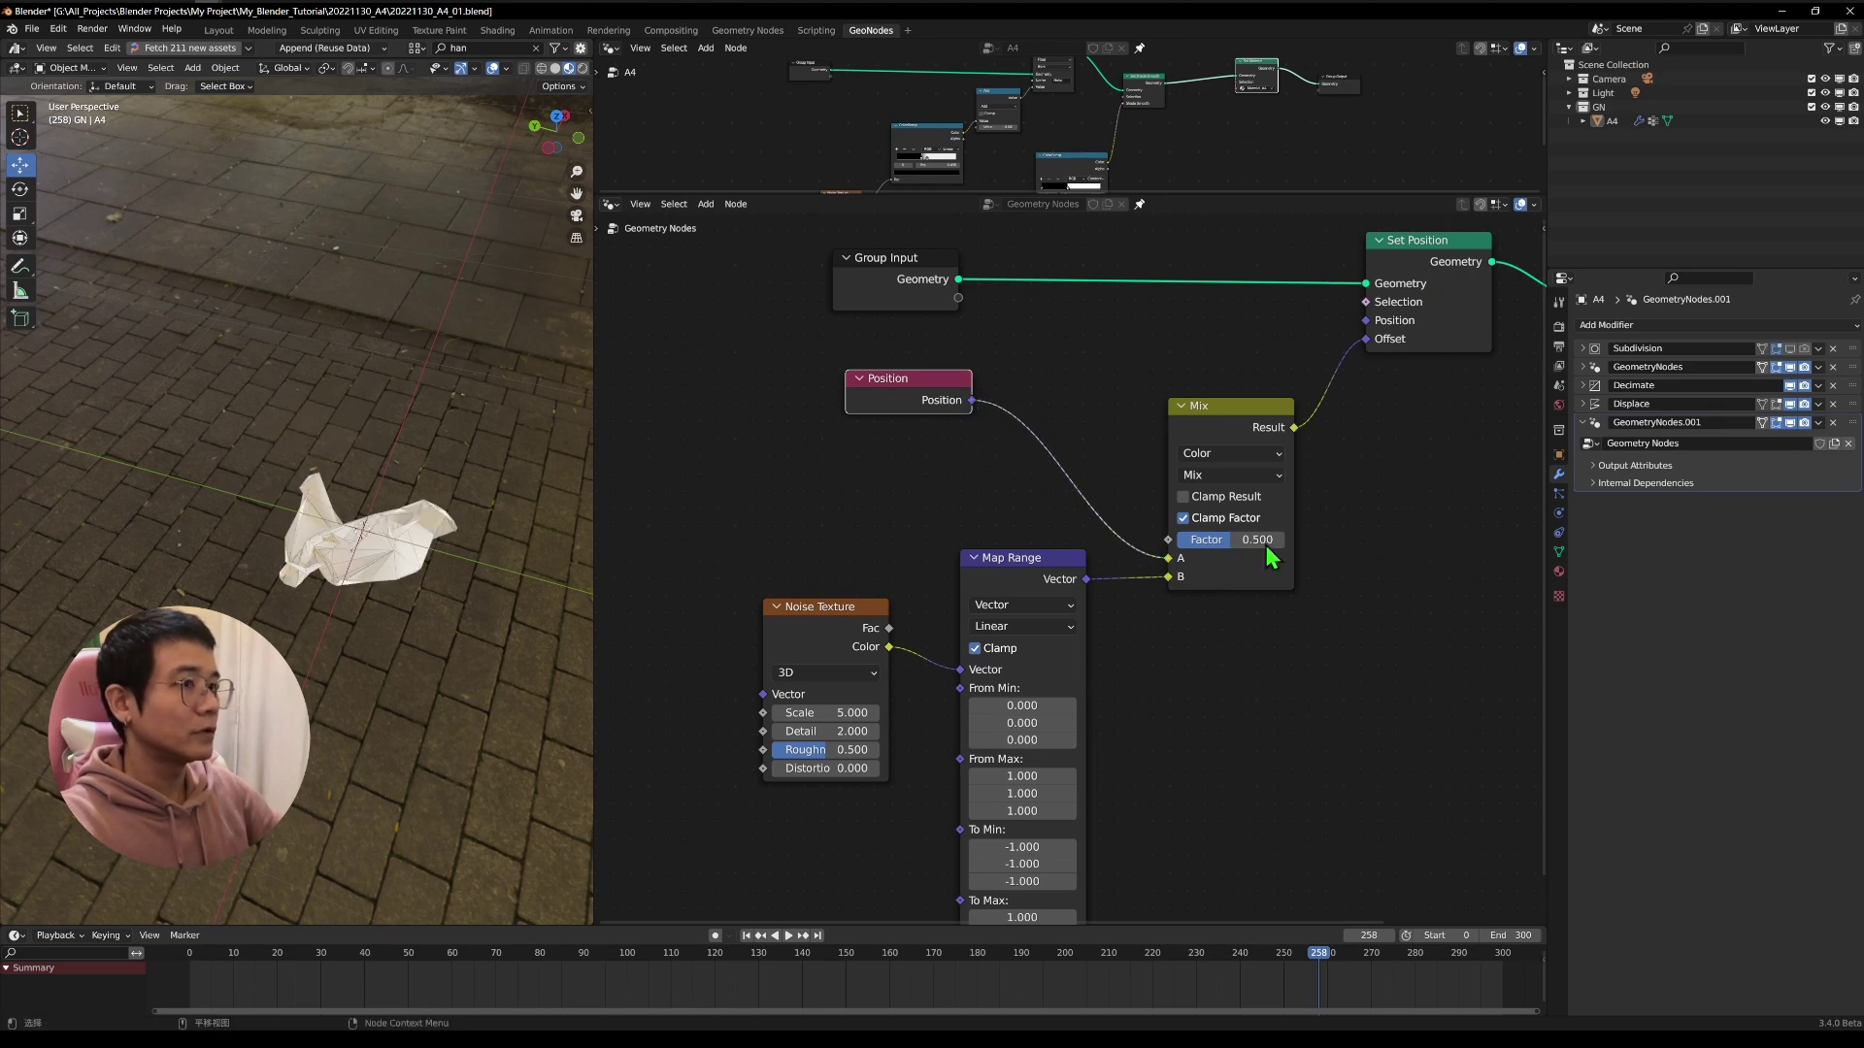
middle_drag(389, 446, 400, 363)
drag(1231, 540, 1282, 540)
middle_drag(335, 594, 449, 686)
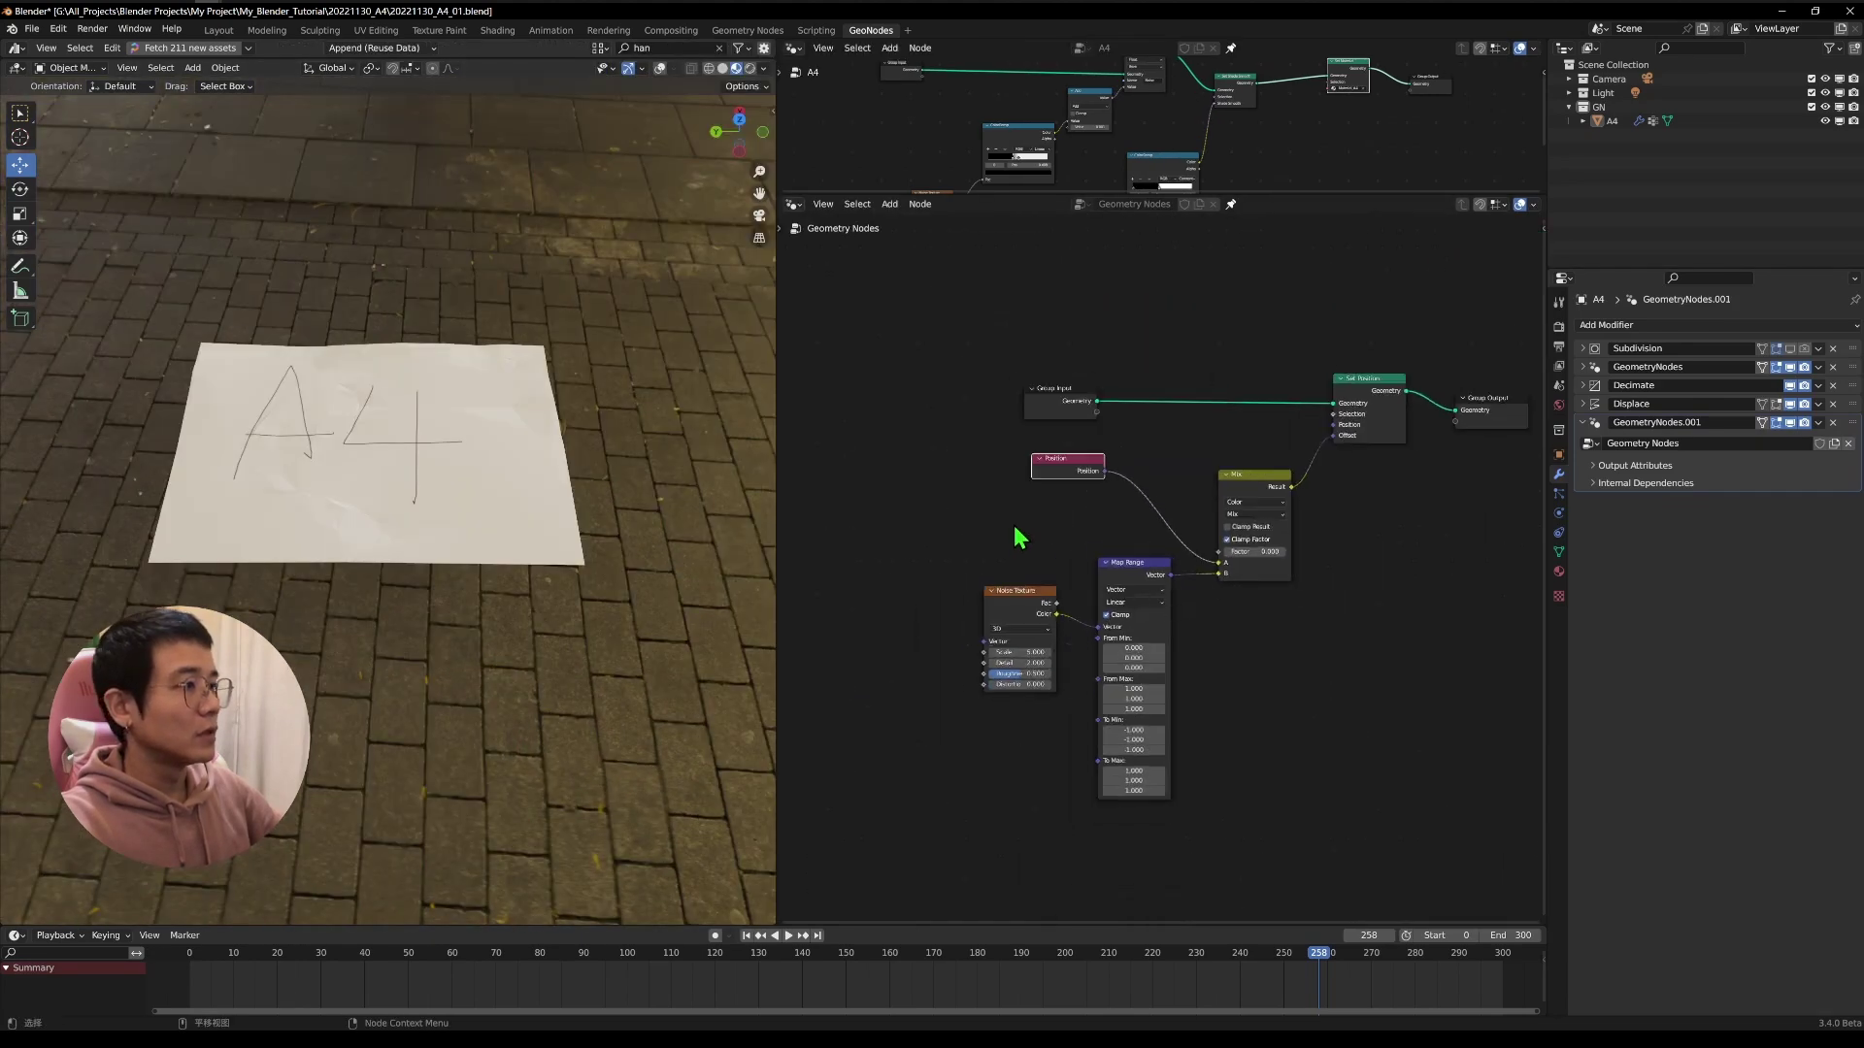
Add a Vector Math node set to Scale and insert it between Map Range and the Mix node's B input.
drag(1033, 536, 1079, 583)
key(shift+a)
click(1041, 508)
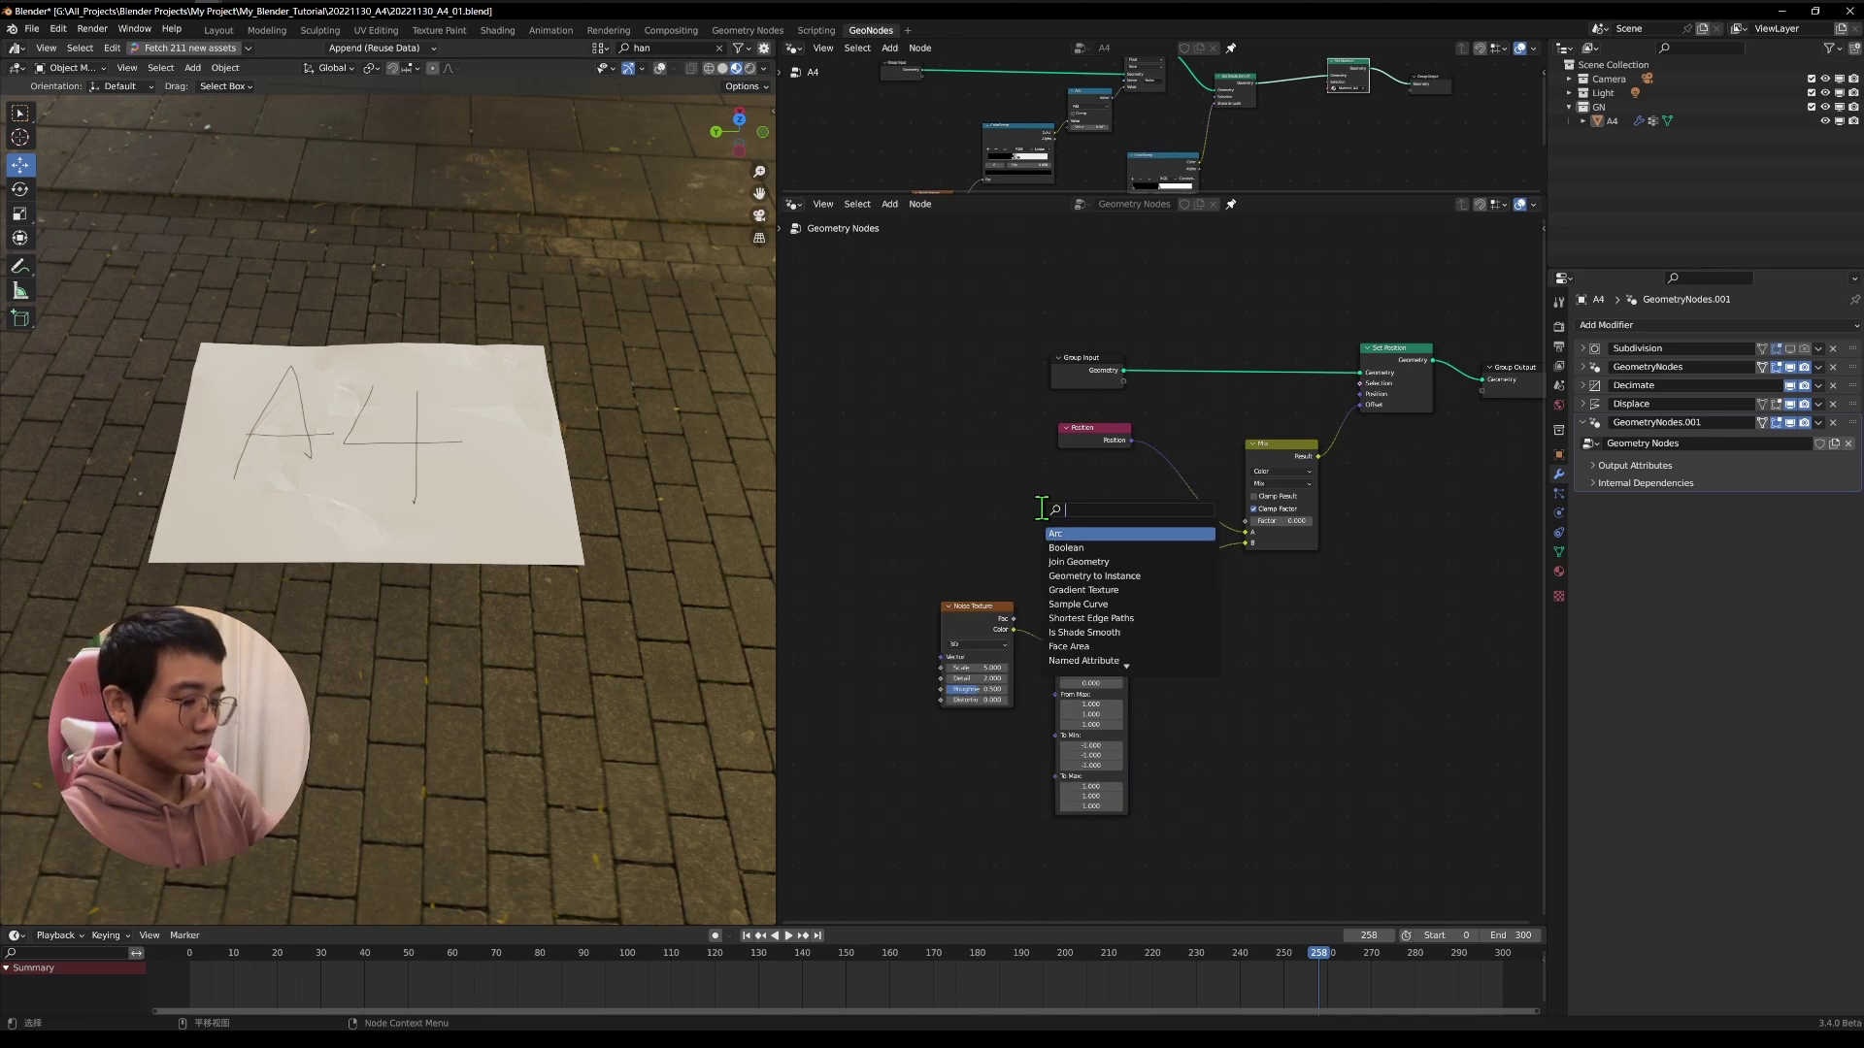
text(math)
key(Down)
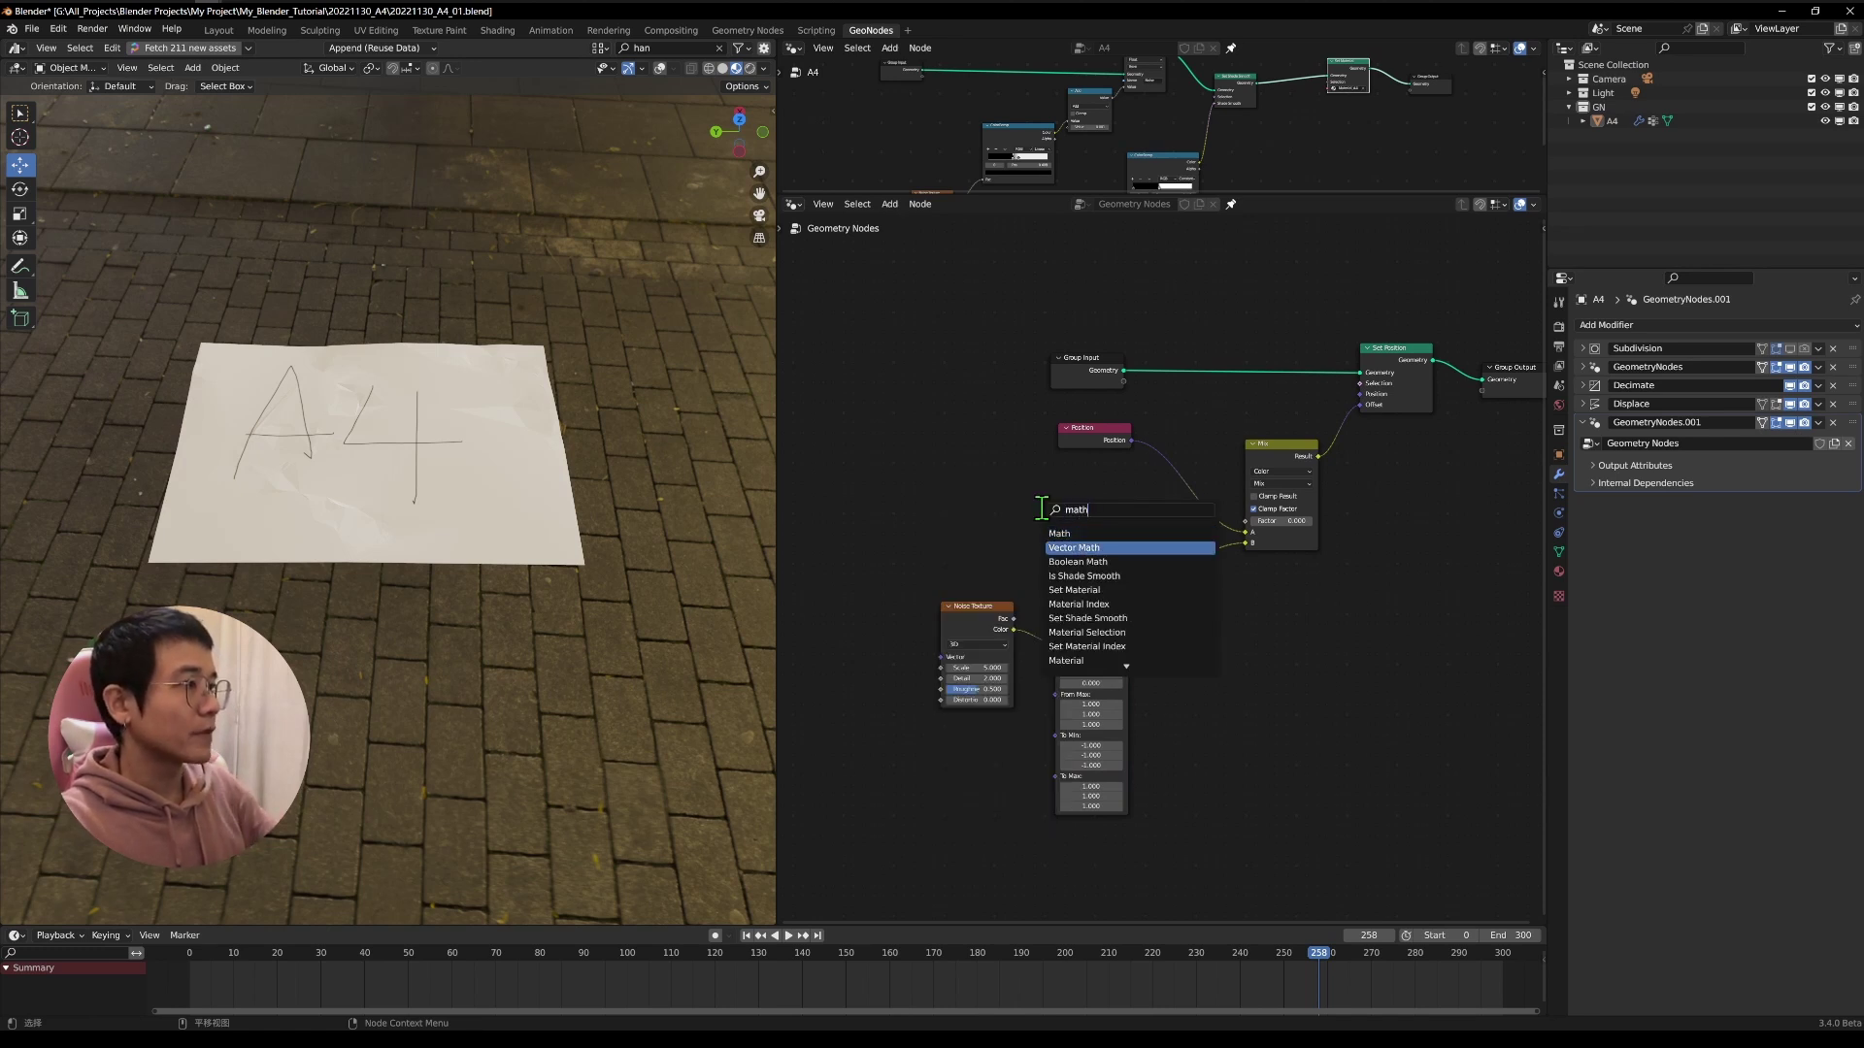
key(Return)
click(1165, 660)
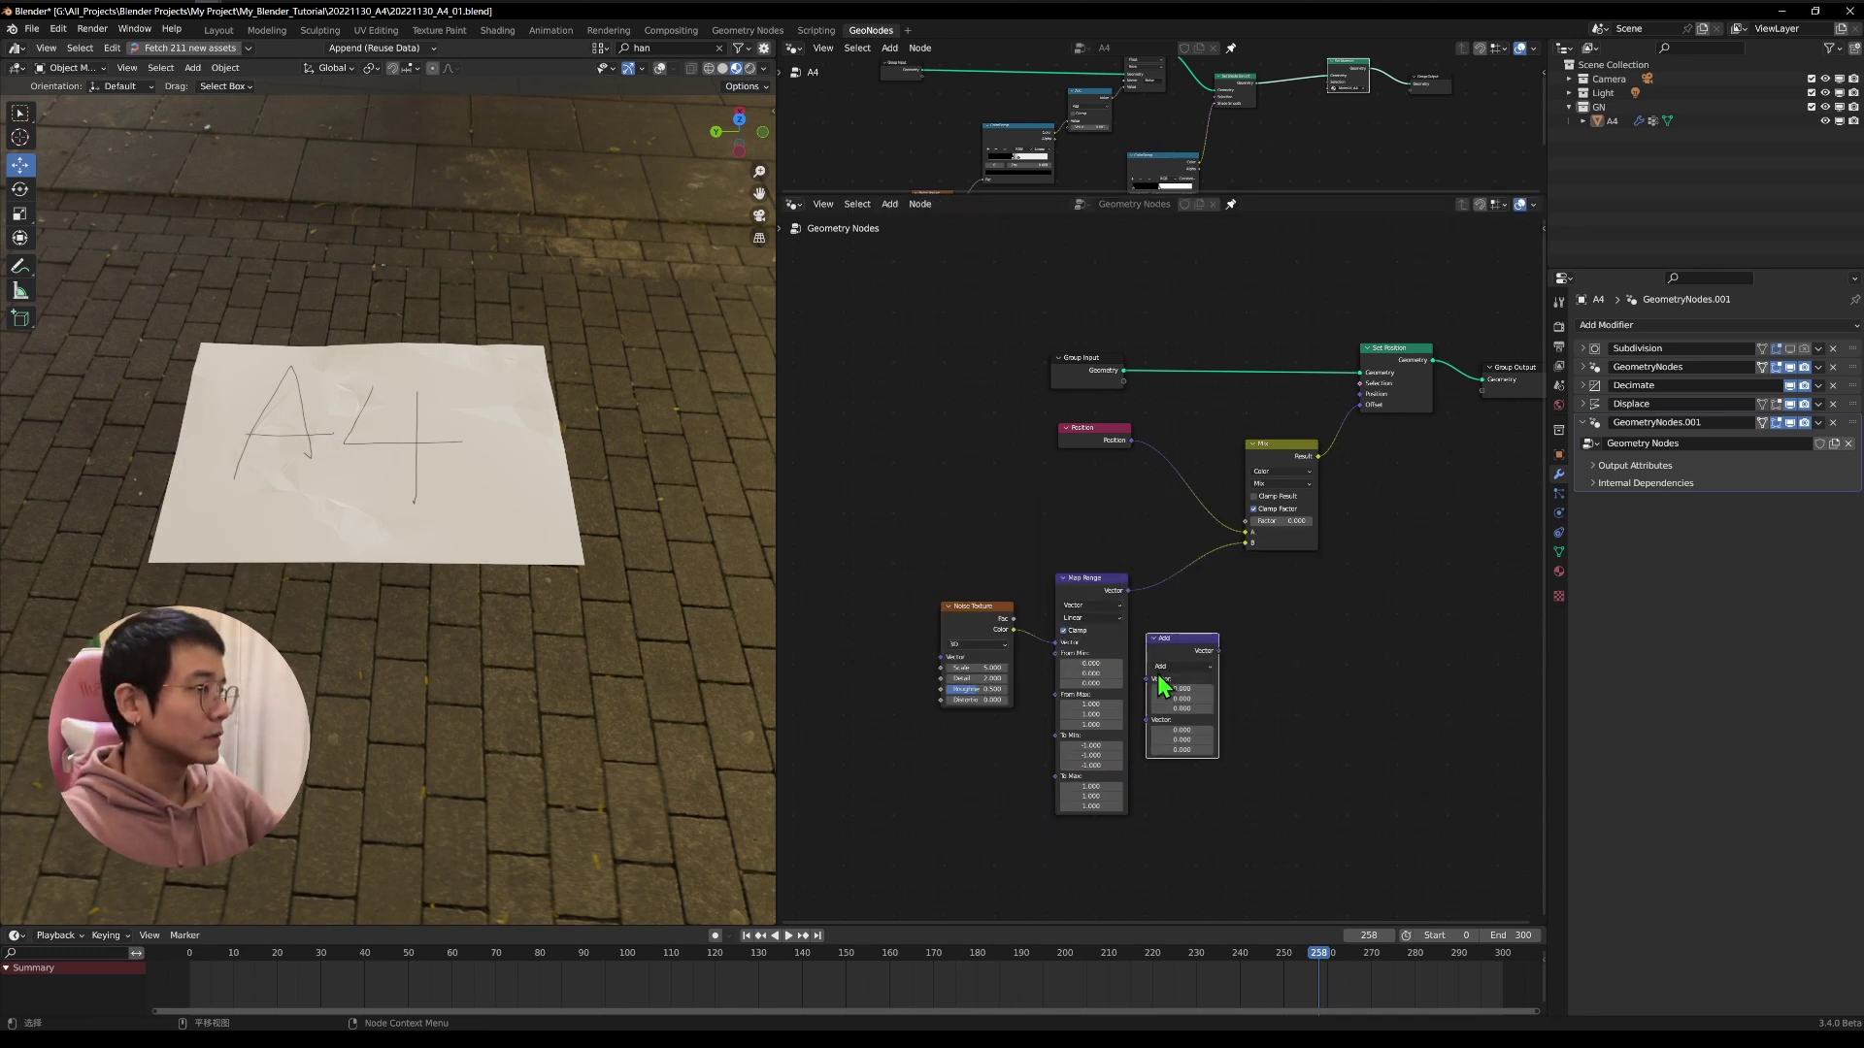
click(1162, 668)
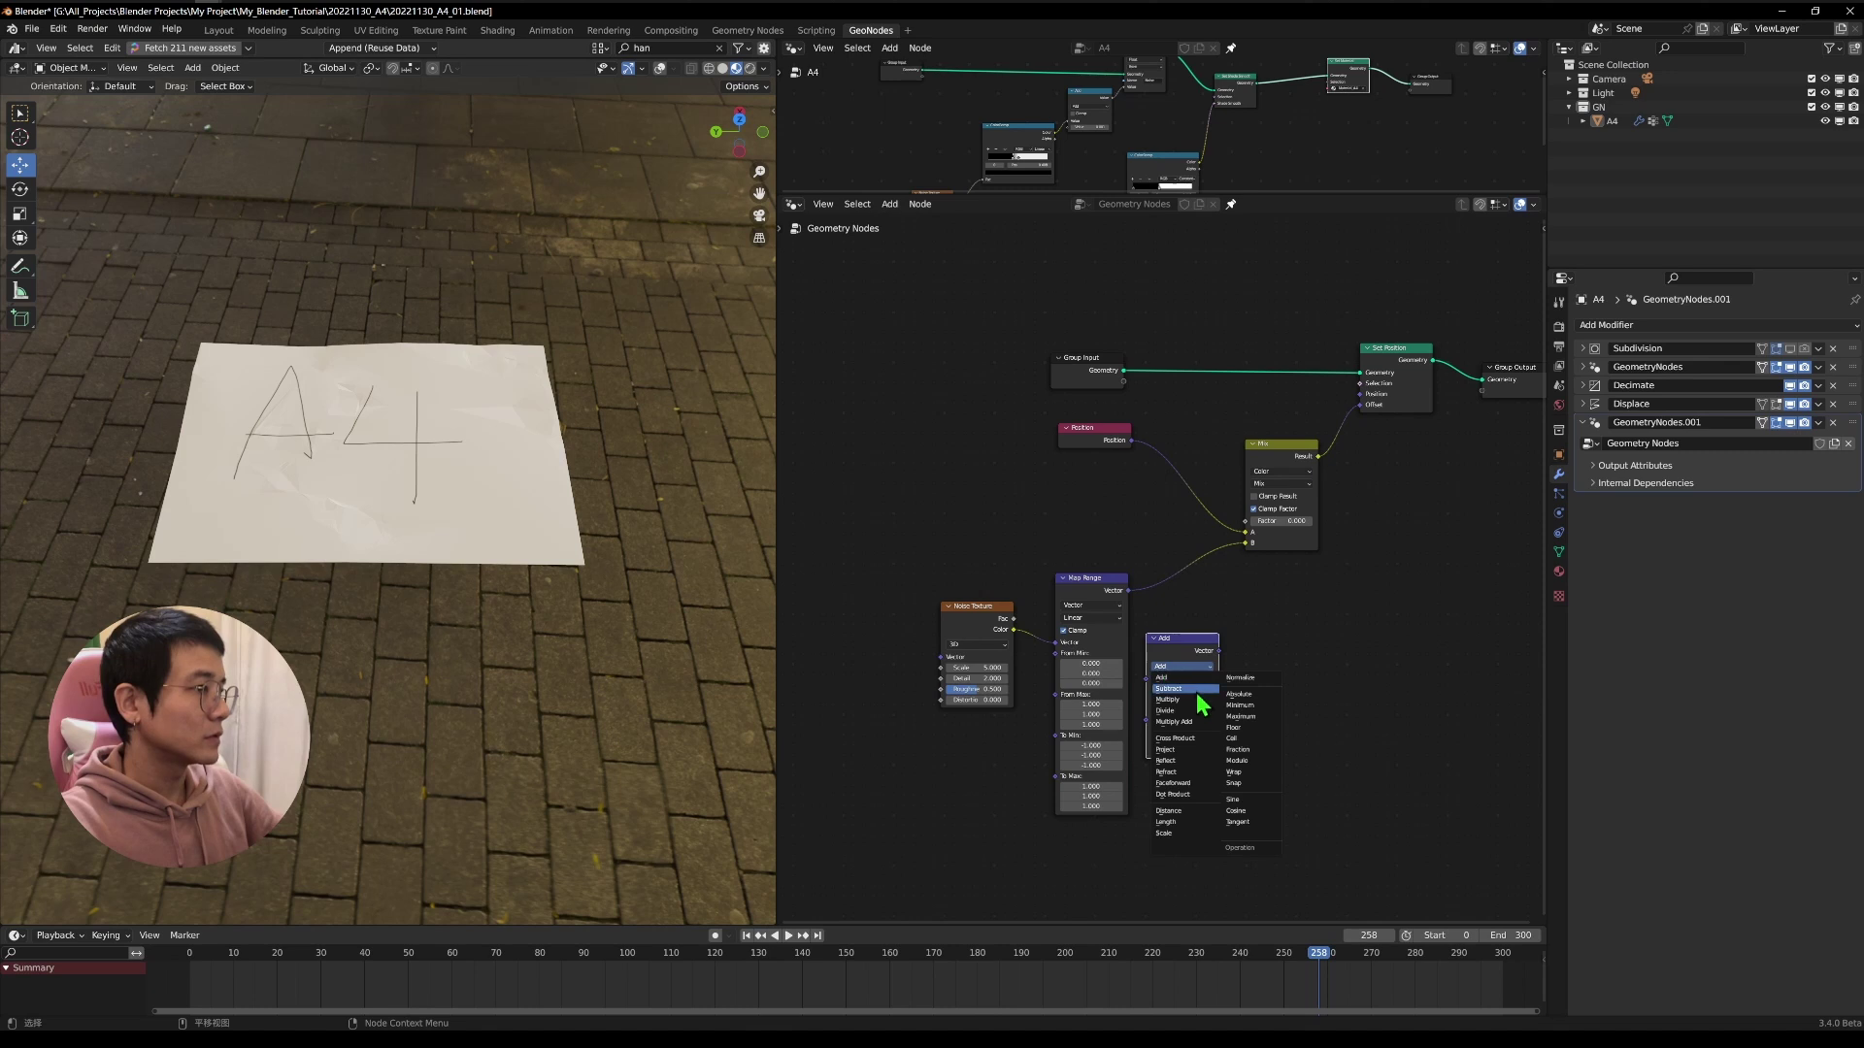
click(1172, 832)
drag(1177, 653, 1171, 578)
click(1172, 578)
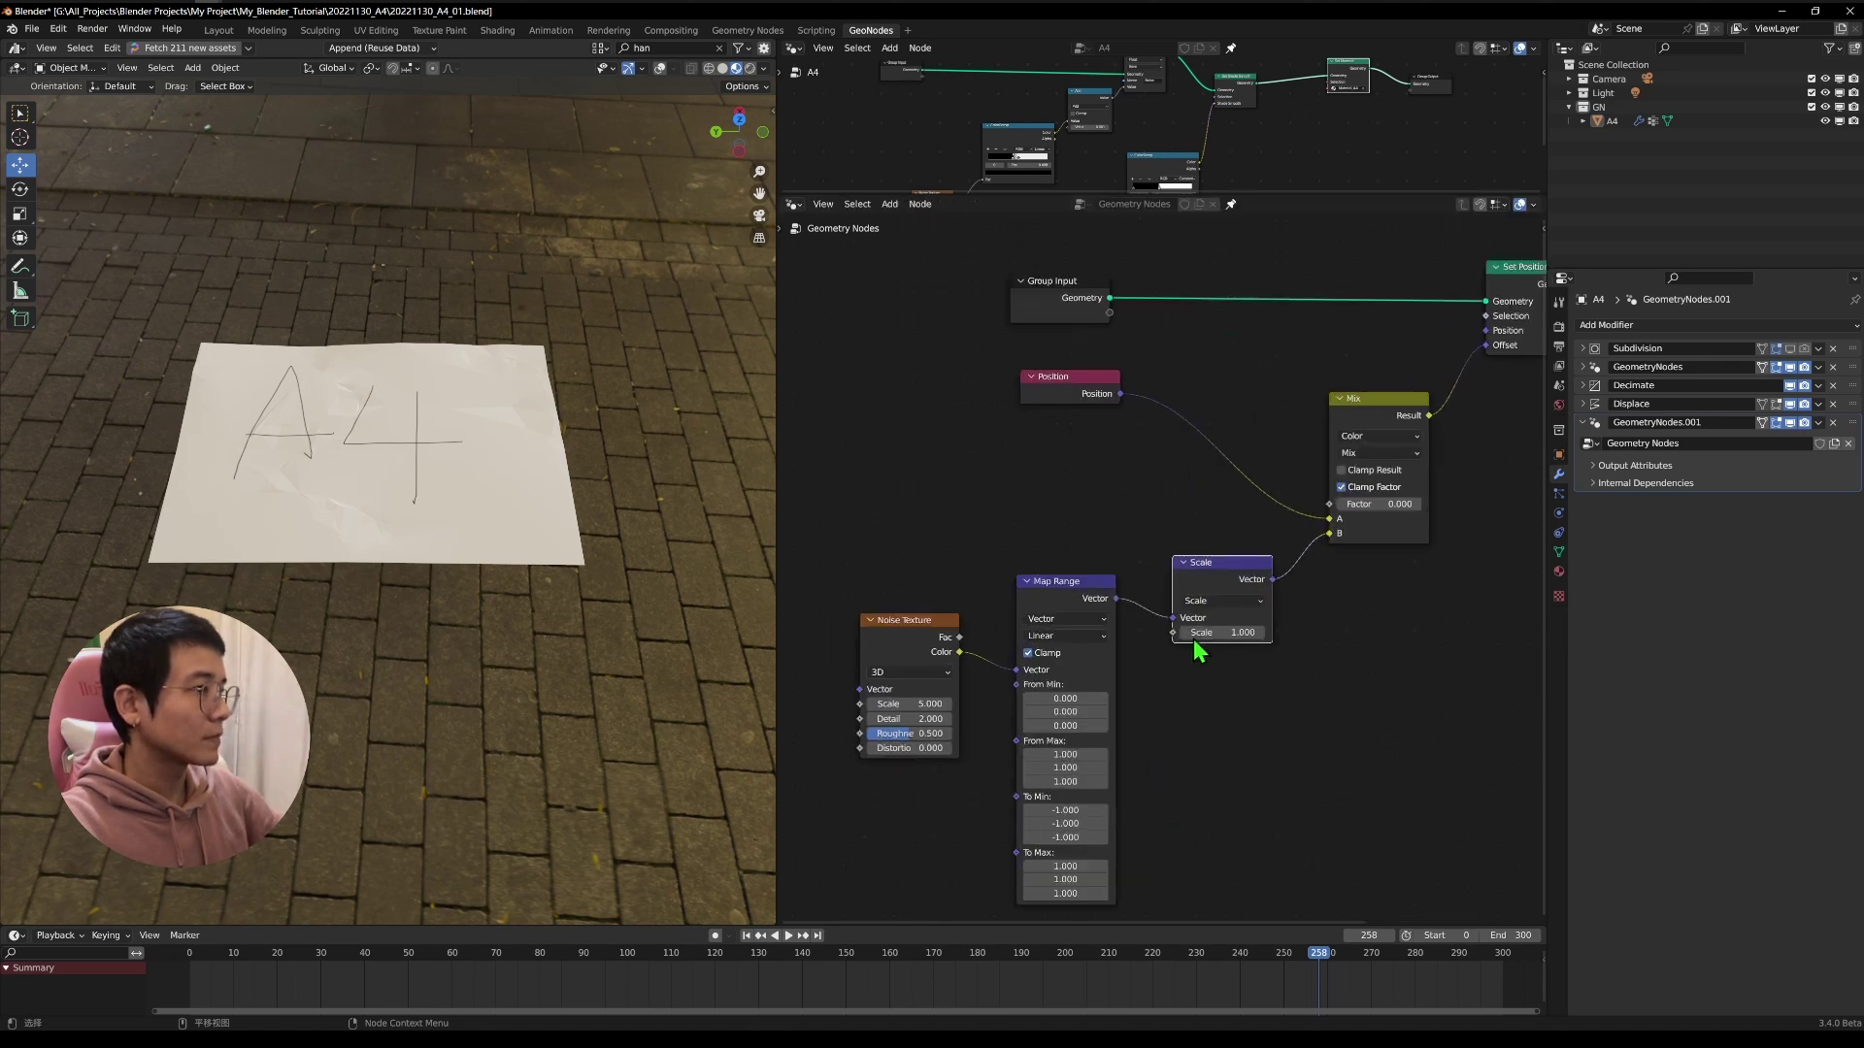
Raise the Mix factor to 1 and reduce the Scale node's value to 0.2.
scroll(1170, 575, up, 2)
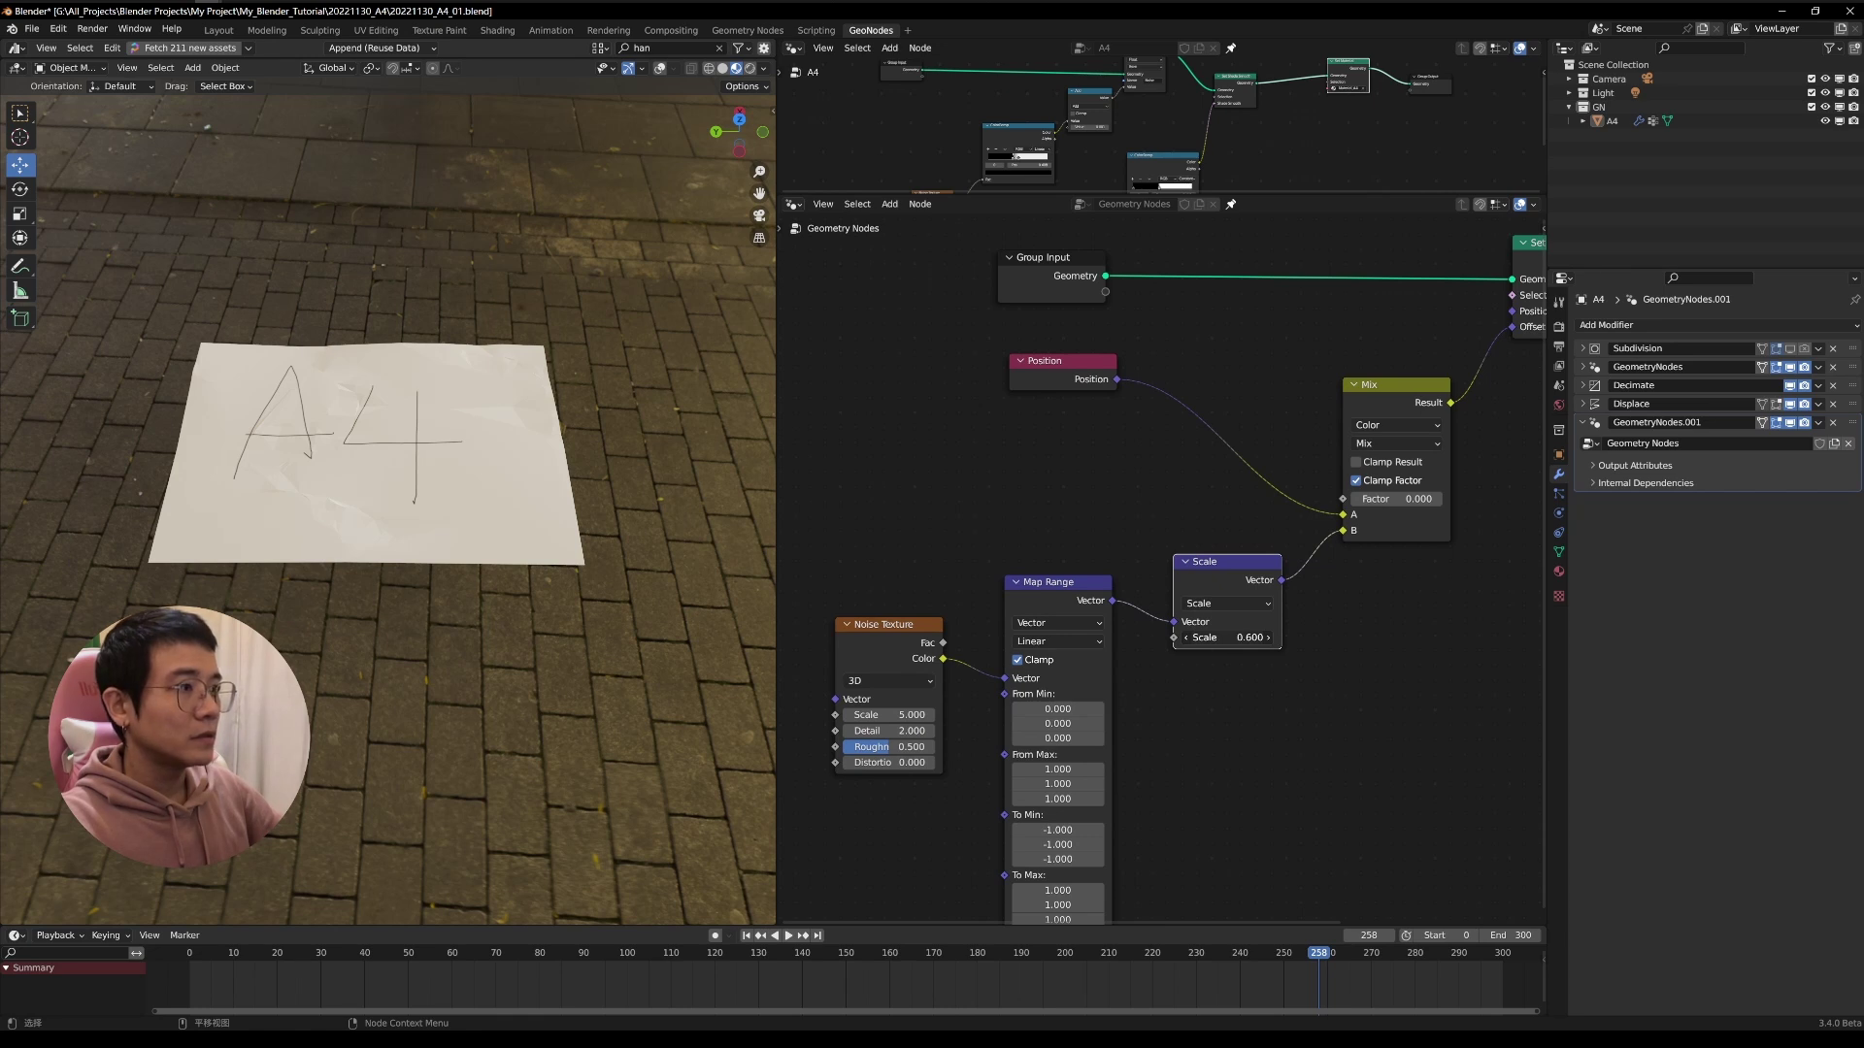
drag(1227, 638, 1267, 638)
drag(1407, 500, 1466, 498)
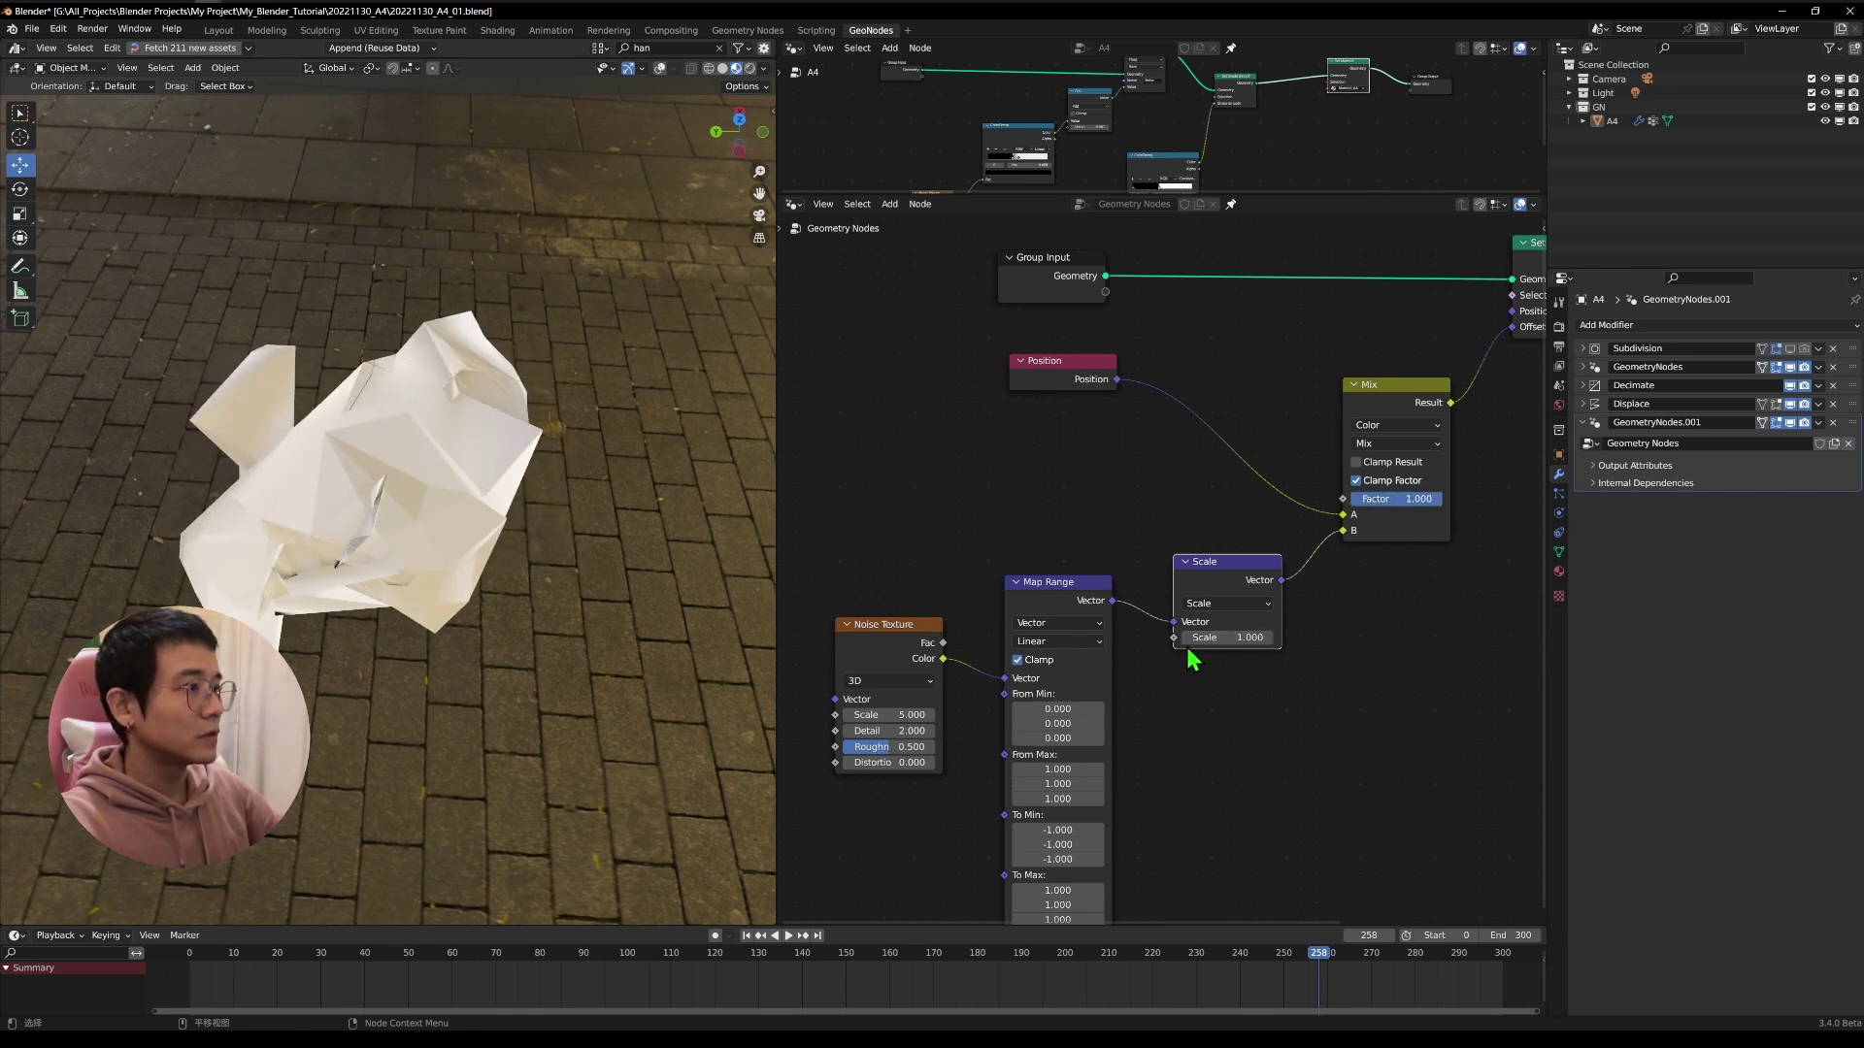
drag(1188, 642, 1117, 640)
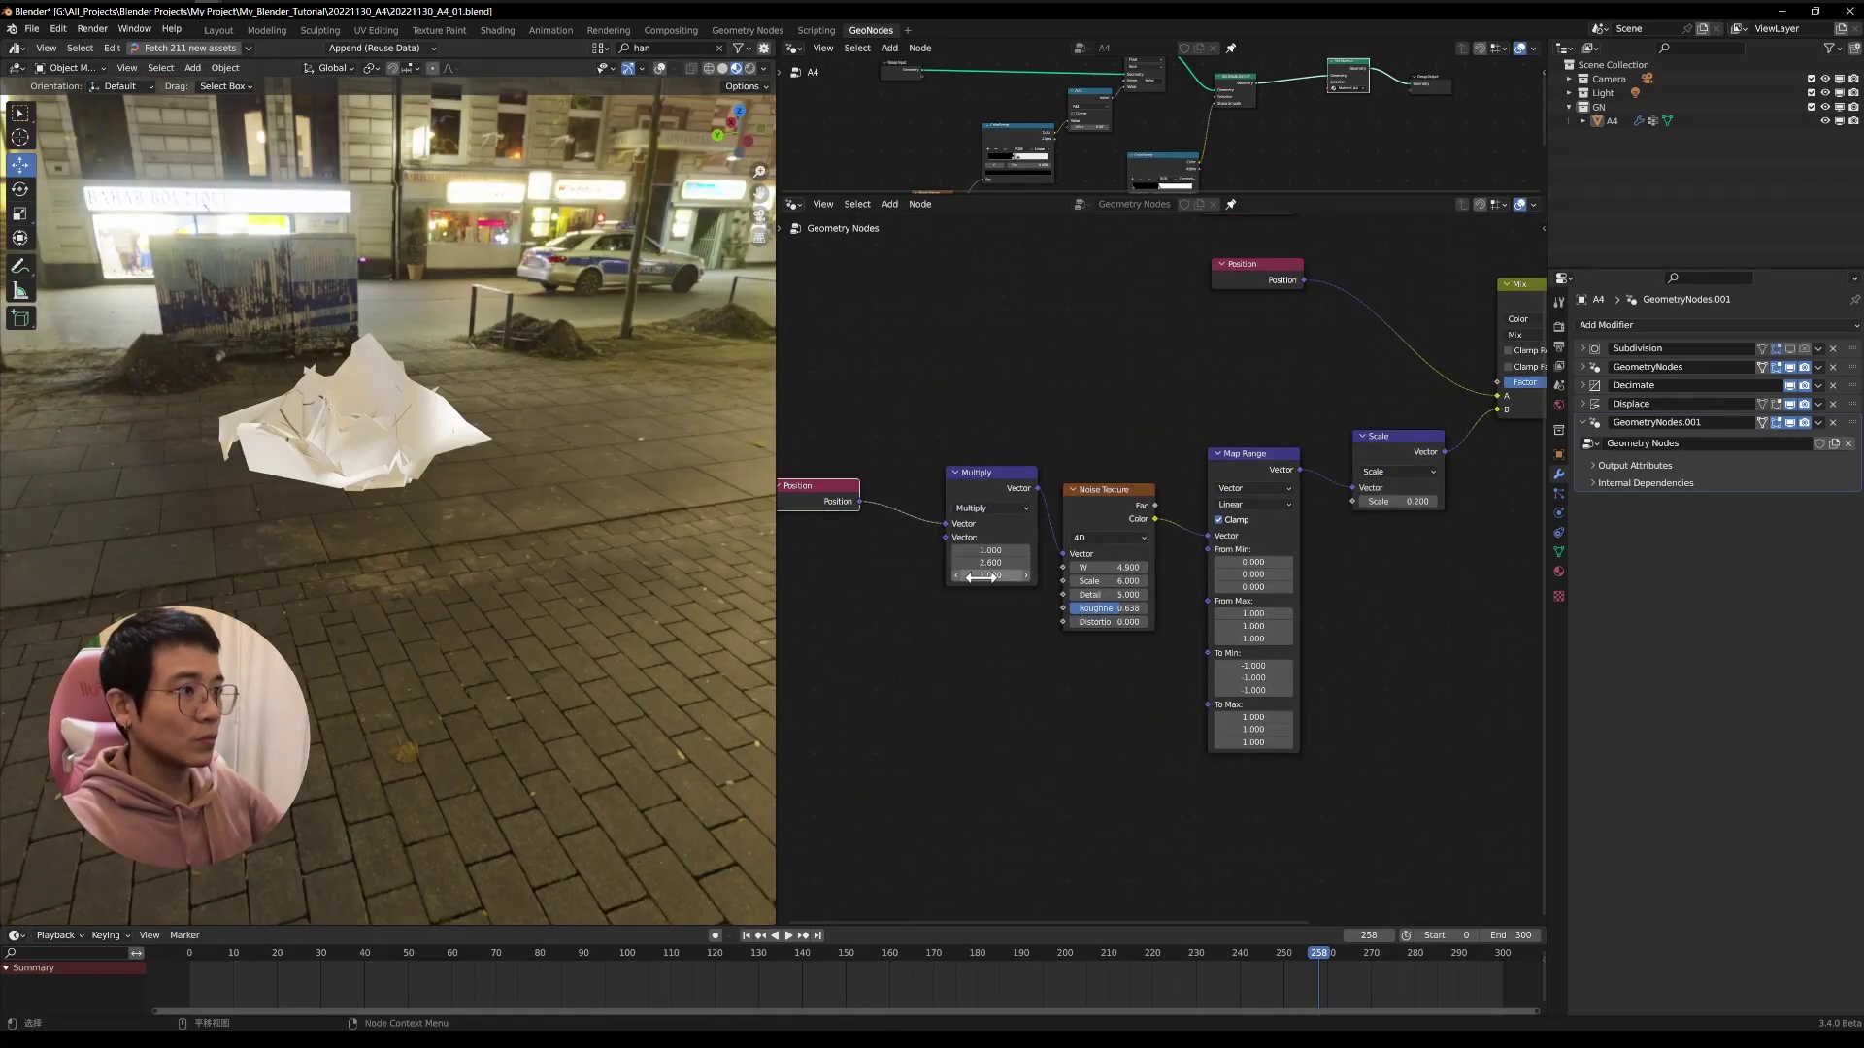
Try different vector values on the Multiply node before the Noise Texture, and mute that node.
drag(980, 577, 1031, 577)
middle_drag(388, 437, 486, 534)
key(m)
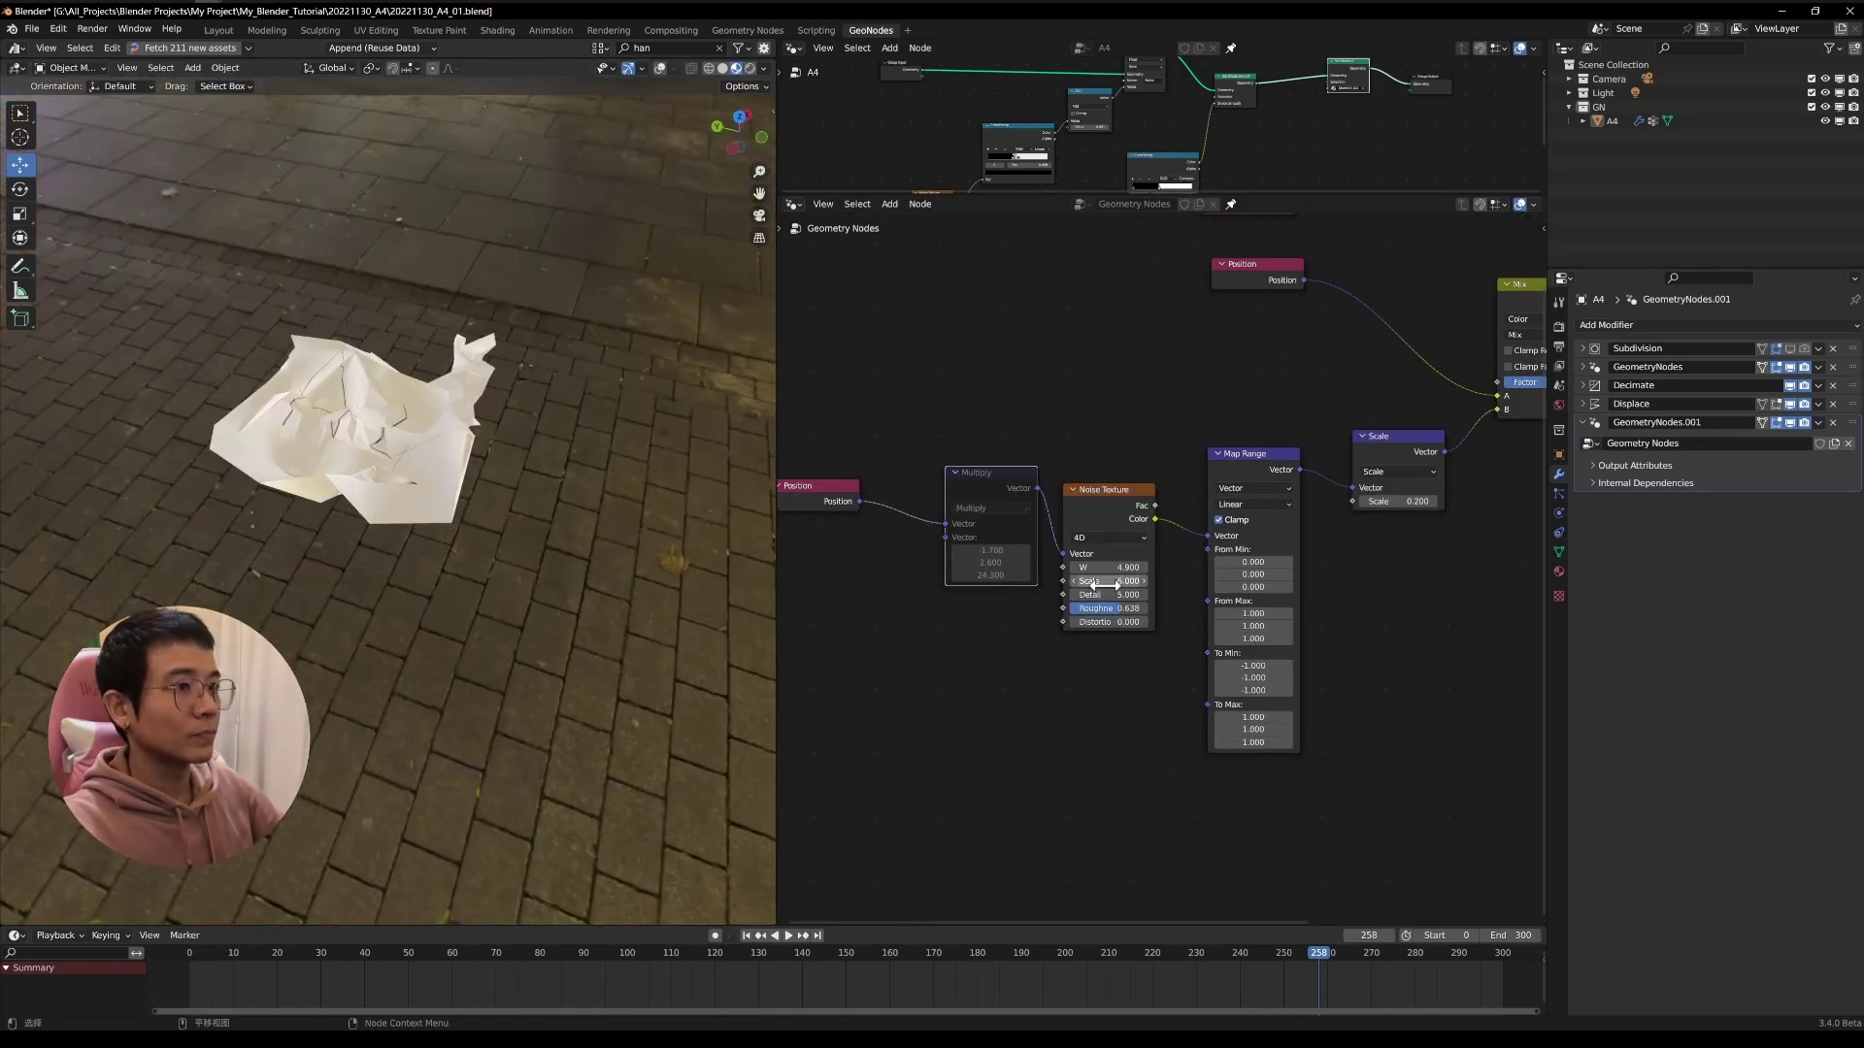
Try Smoother Step interpolation in Map Range with the 4D Noise Texture's W at 9 and Scale at 1.
click(1116, 608)
middle_drag(389, 486, 388, 408)
click(1254, 504)
click(1253, 560)
mouse_move(1108, 567)
mouse_down()
mouse_move(1146, 567)
mouse_move(1077, 567)
mouse_up()
drag(1107, 581, 1073, 580)
middle_drag(388, 437, 408, 553)
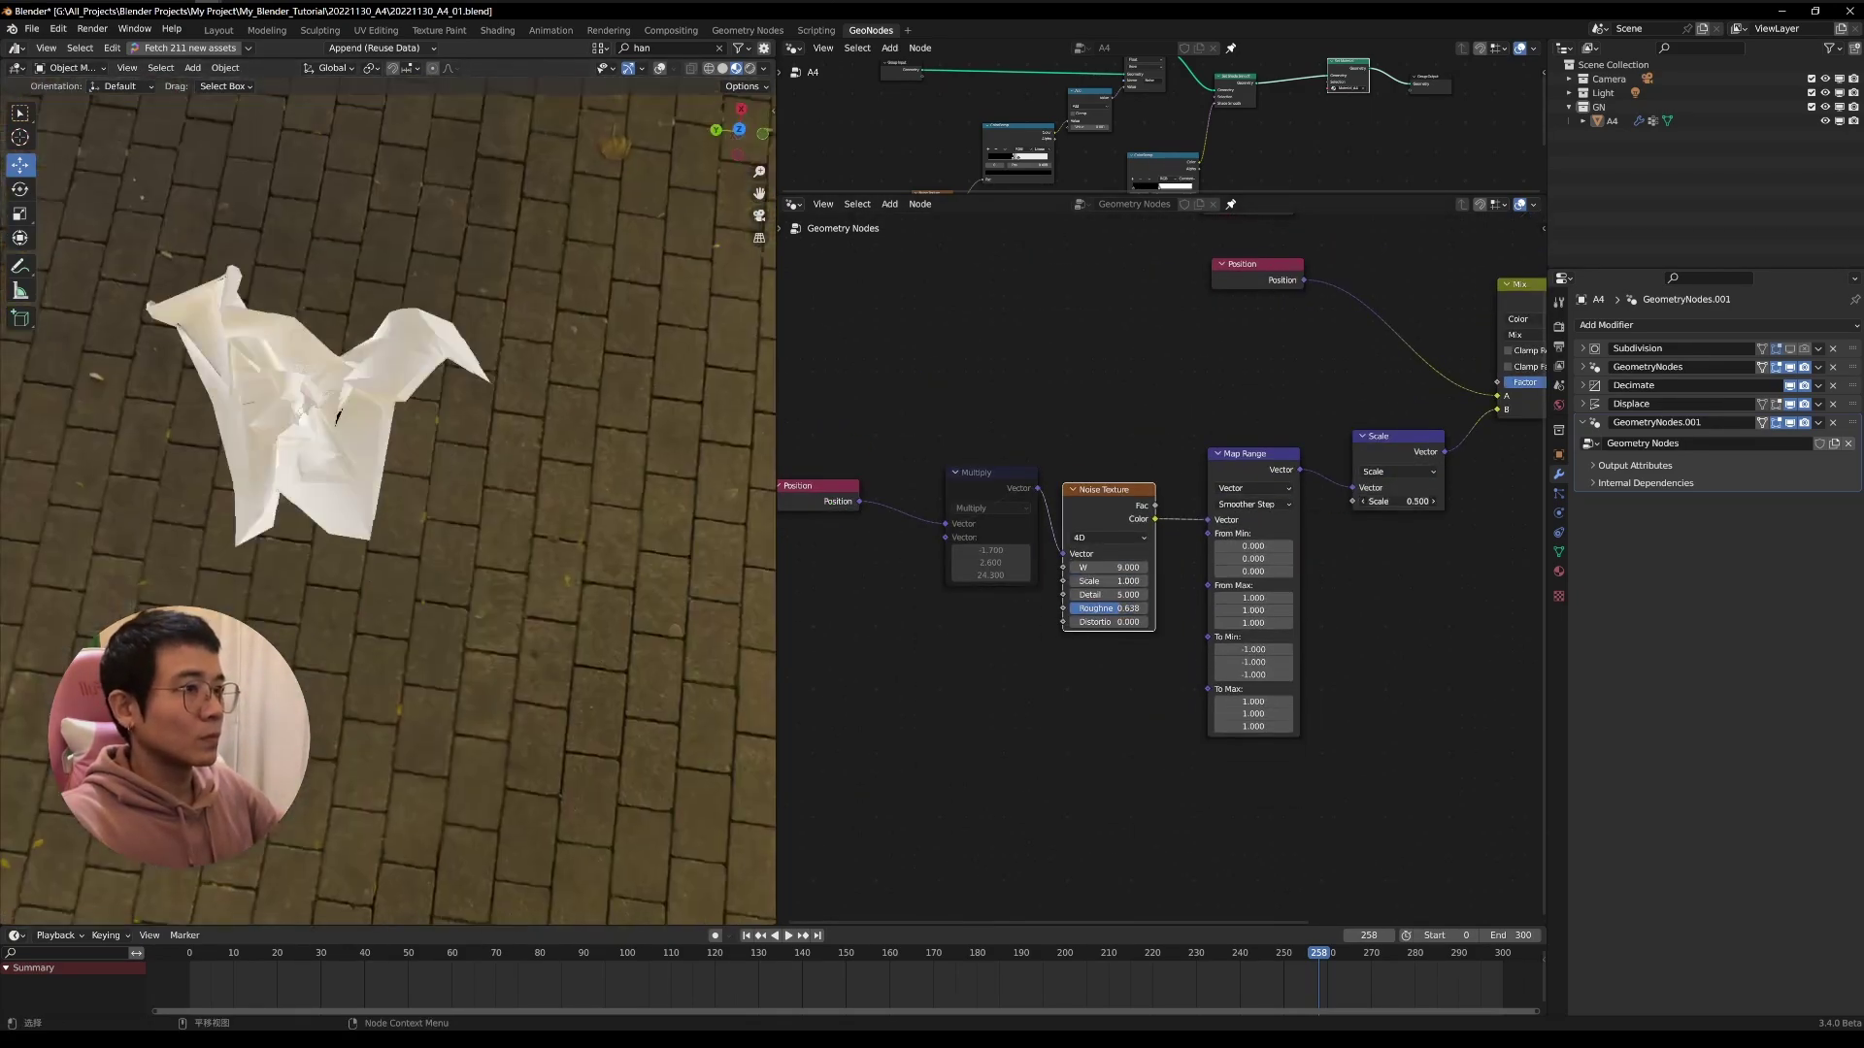
Try a muted duplicate of the Scale node, valued 0.6, between the Noise Texture and Map Range.
middle_drag(1511, 343, 1349, 399)
middle_drag(388, 485, 437, 389)
mouse_move(1242, 557)
mouse_down()
mouse_move(1204, 557)
mouse_move(1278, 557)
mouse_up()
key(shift+d)
click(1053, 559)
key(m)
middle_drag(388, 437, 408, 359)
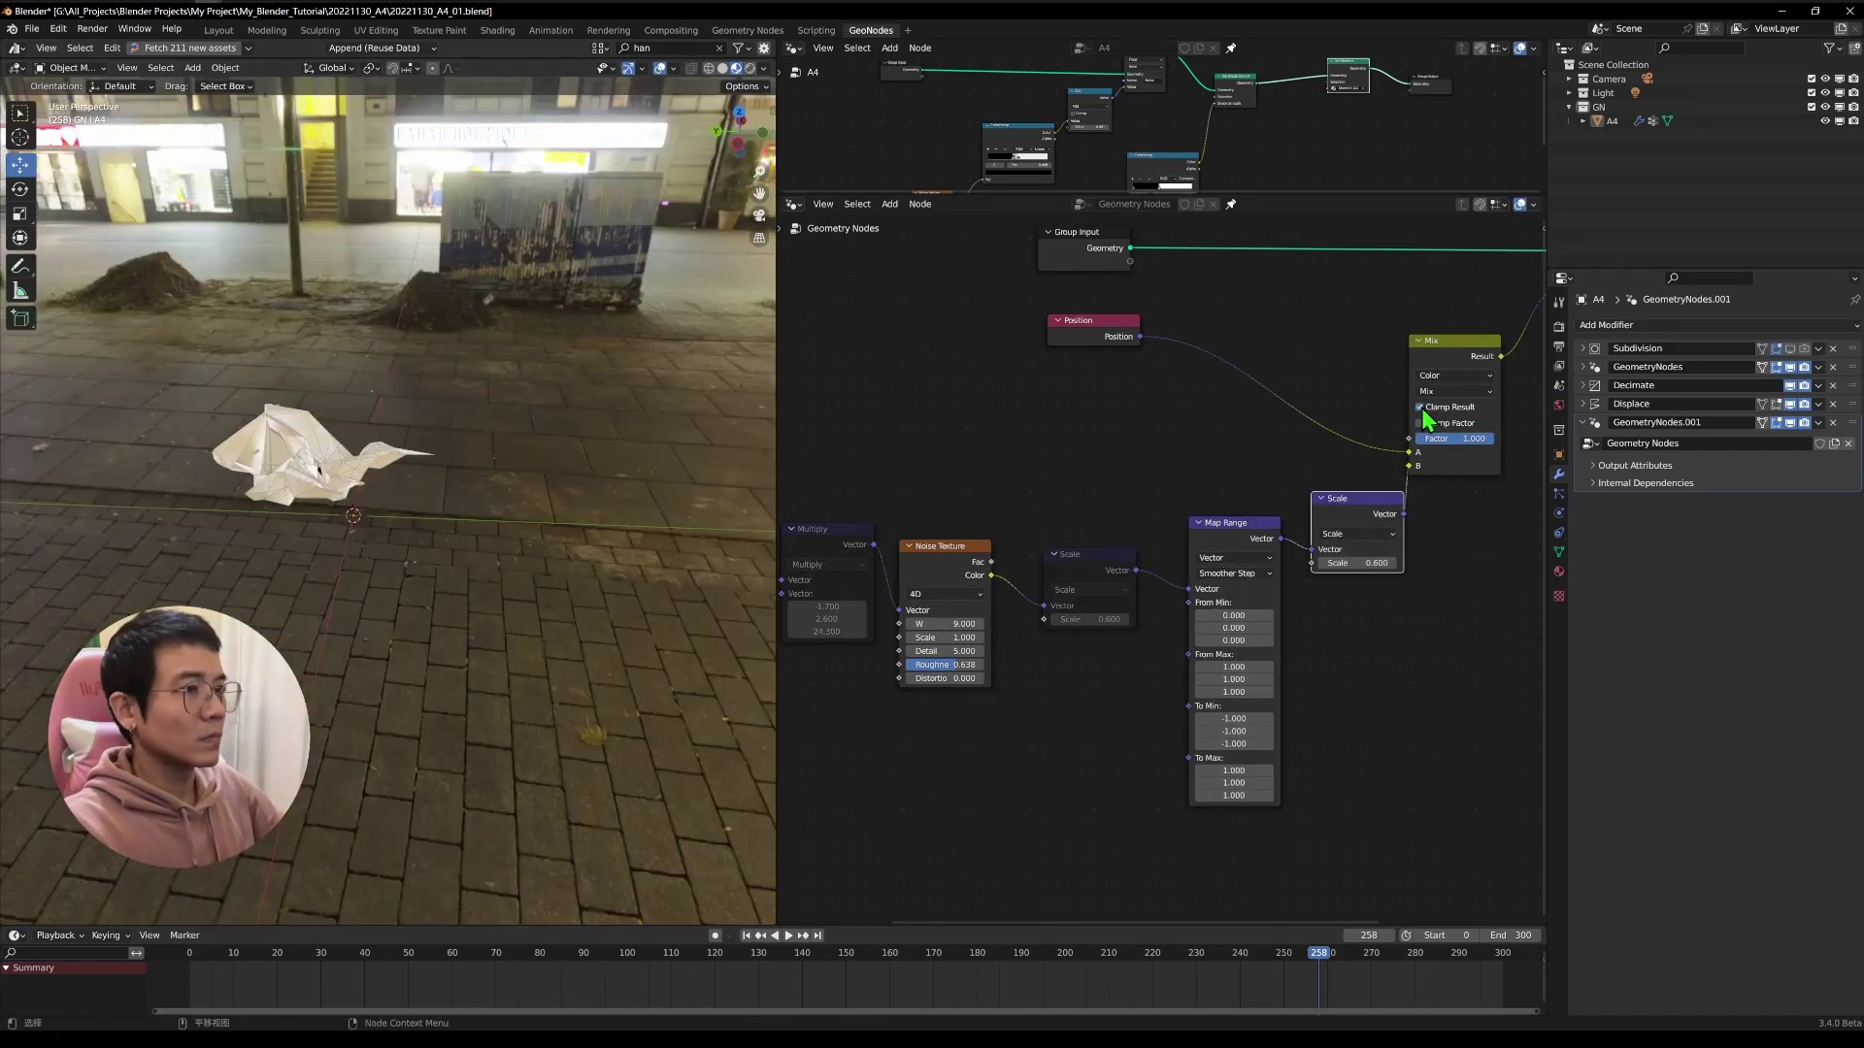
Lower the Mix factor to 0 and move the GeometryNodes.001 modifier above Displace in the stack.
drag(1447, 437, 1436, 437)
middle_drag(388, 388, 389, 485)
drag(1850, 423, 1851, 385)
middle_drag(1262, 437, 1174, 524)
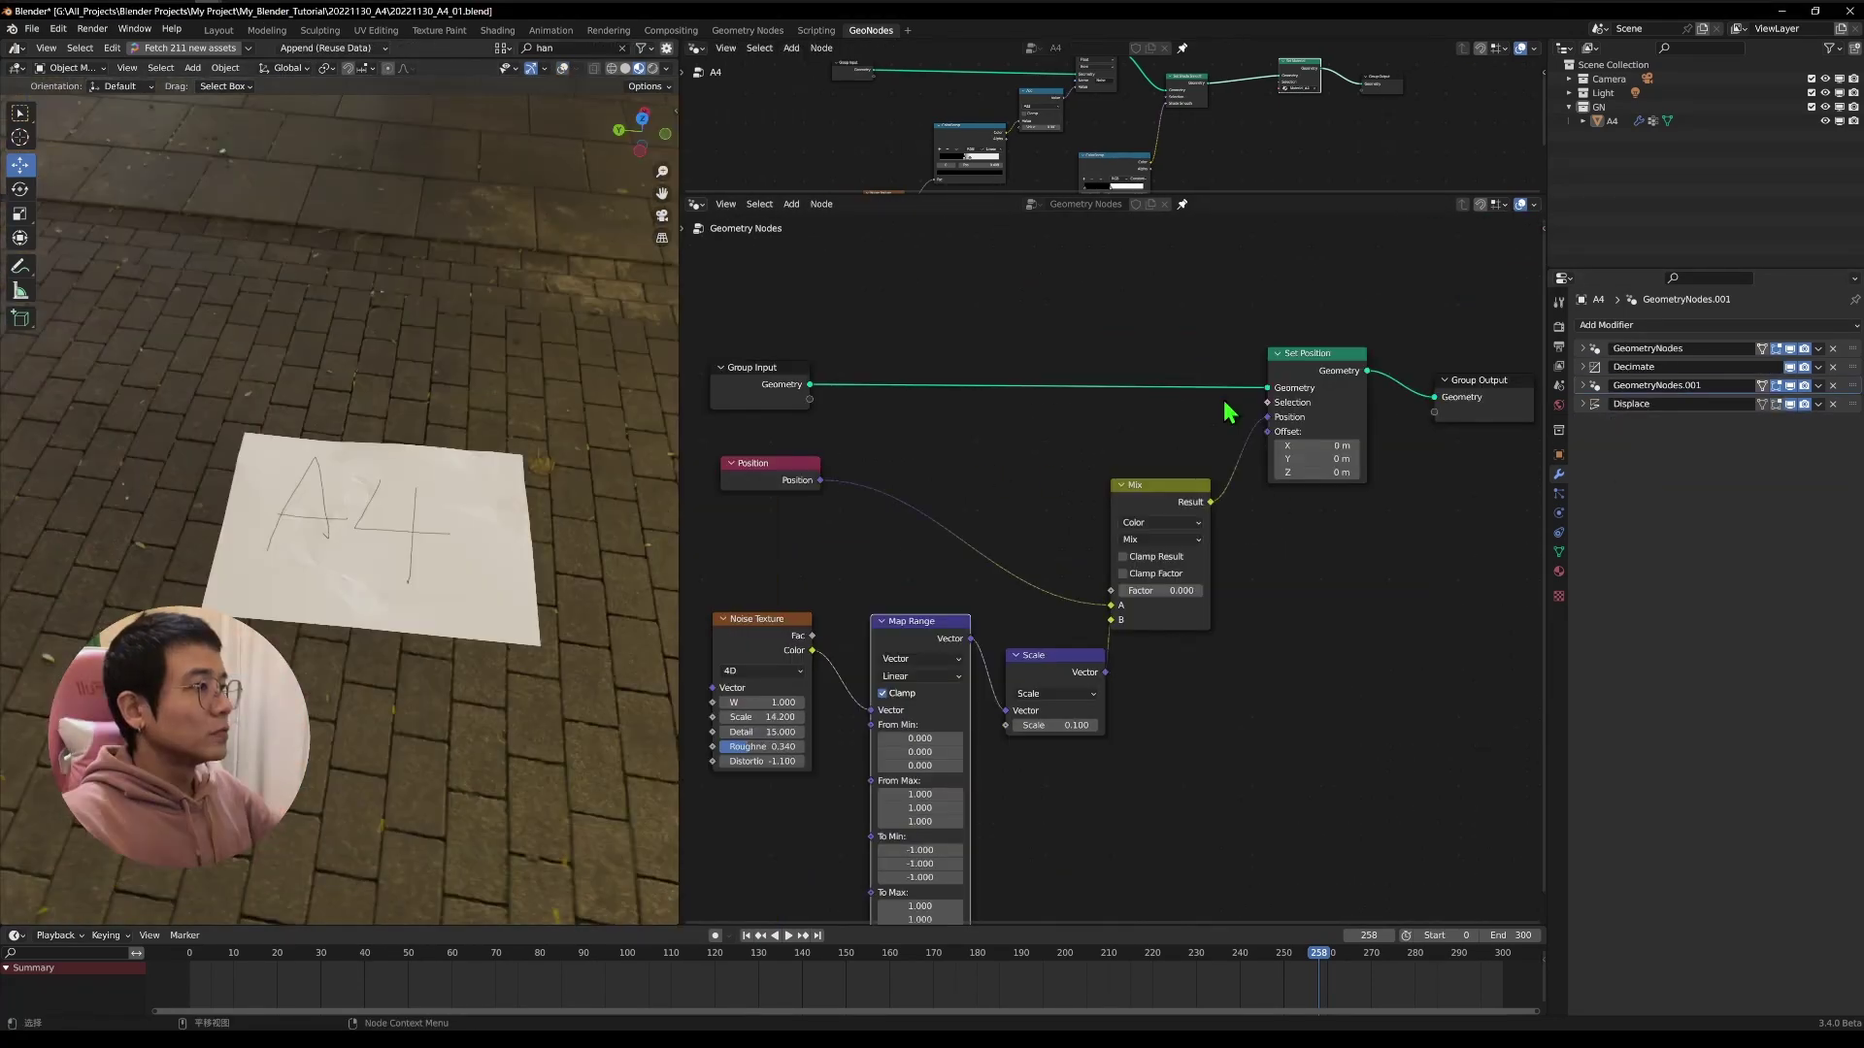
Move the Scale node closer to Map Range, testing a slight Mix factor and returning it to 0.
drag(1271, 423, 1266, 435)
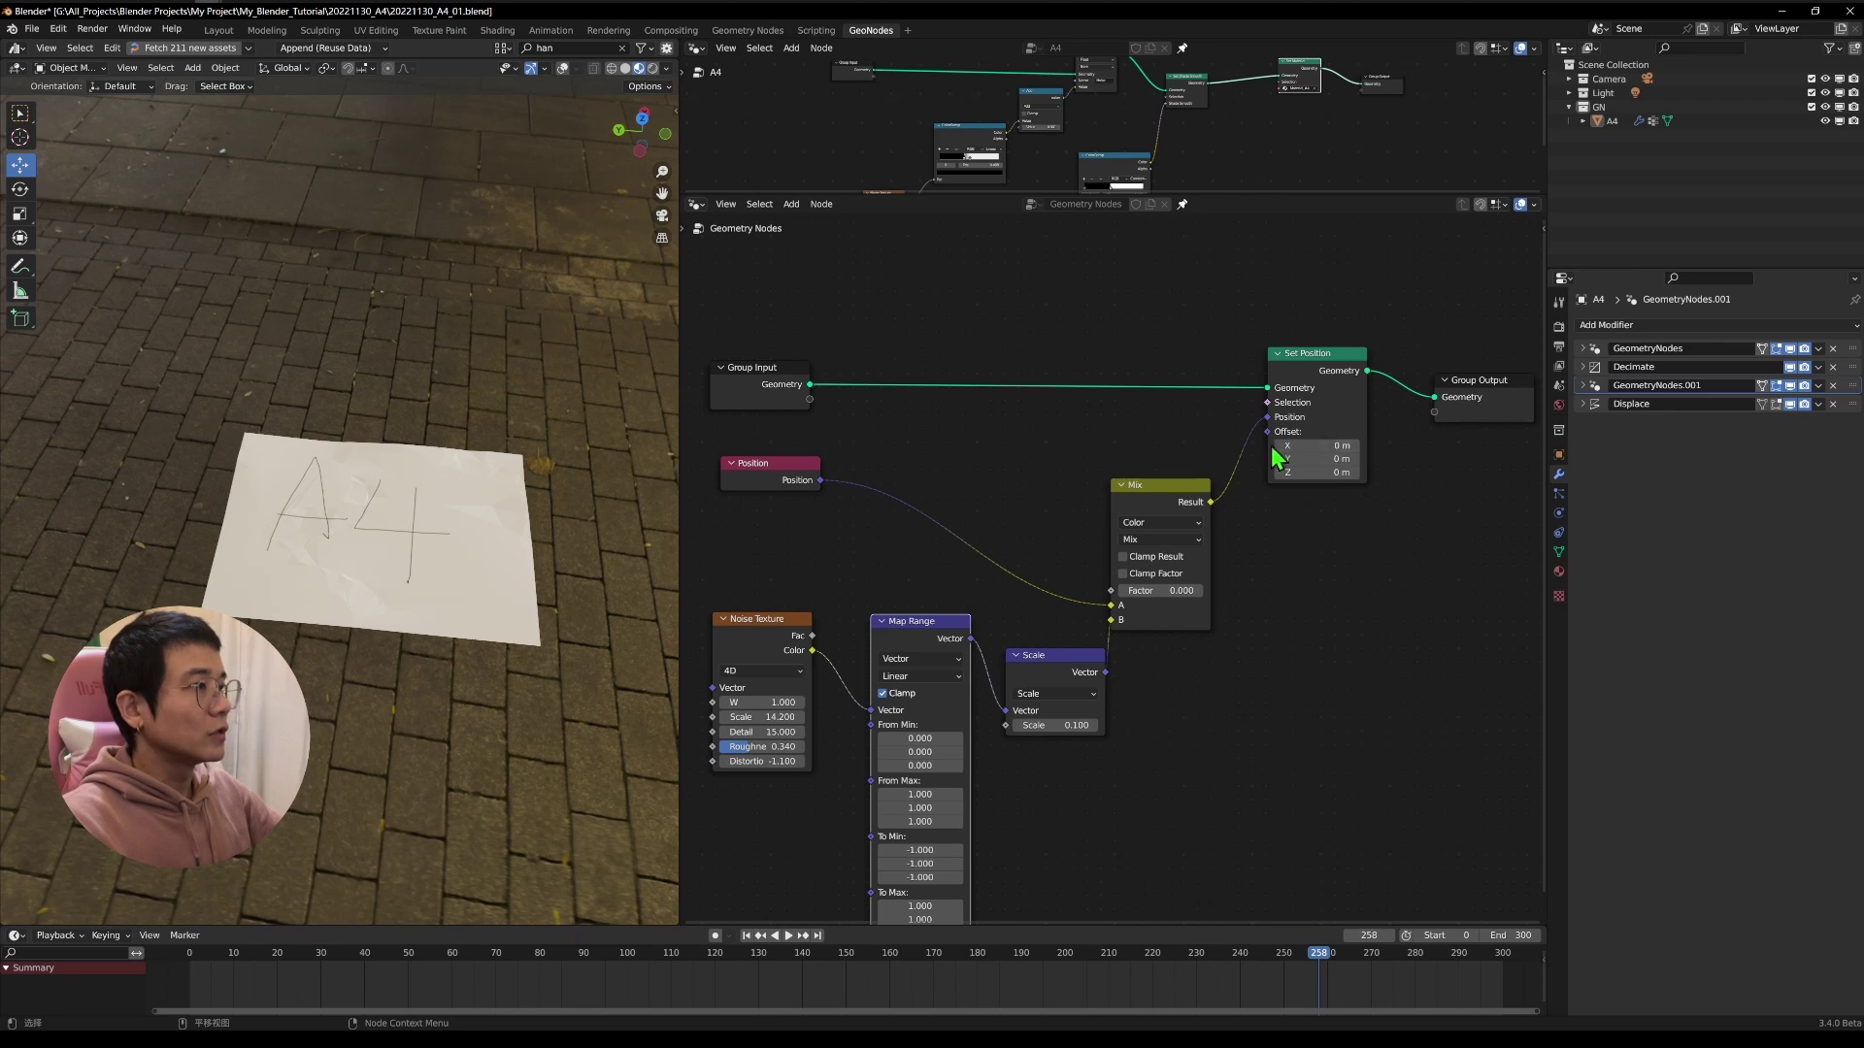
middle_drag(1206, 577, 1260, 480)
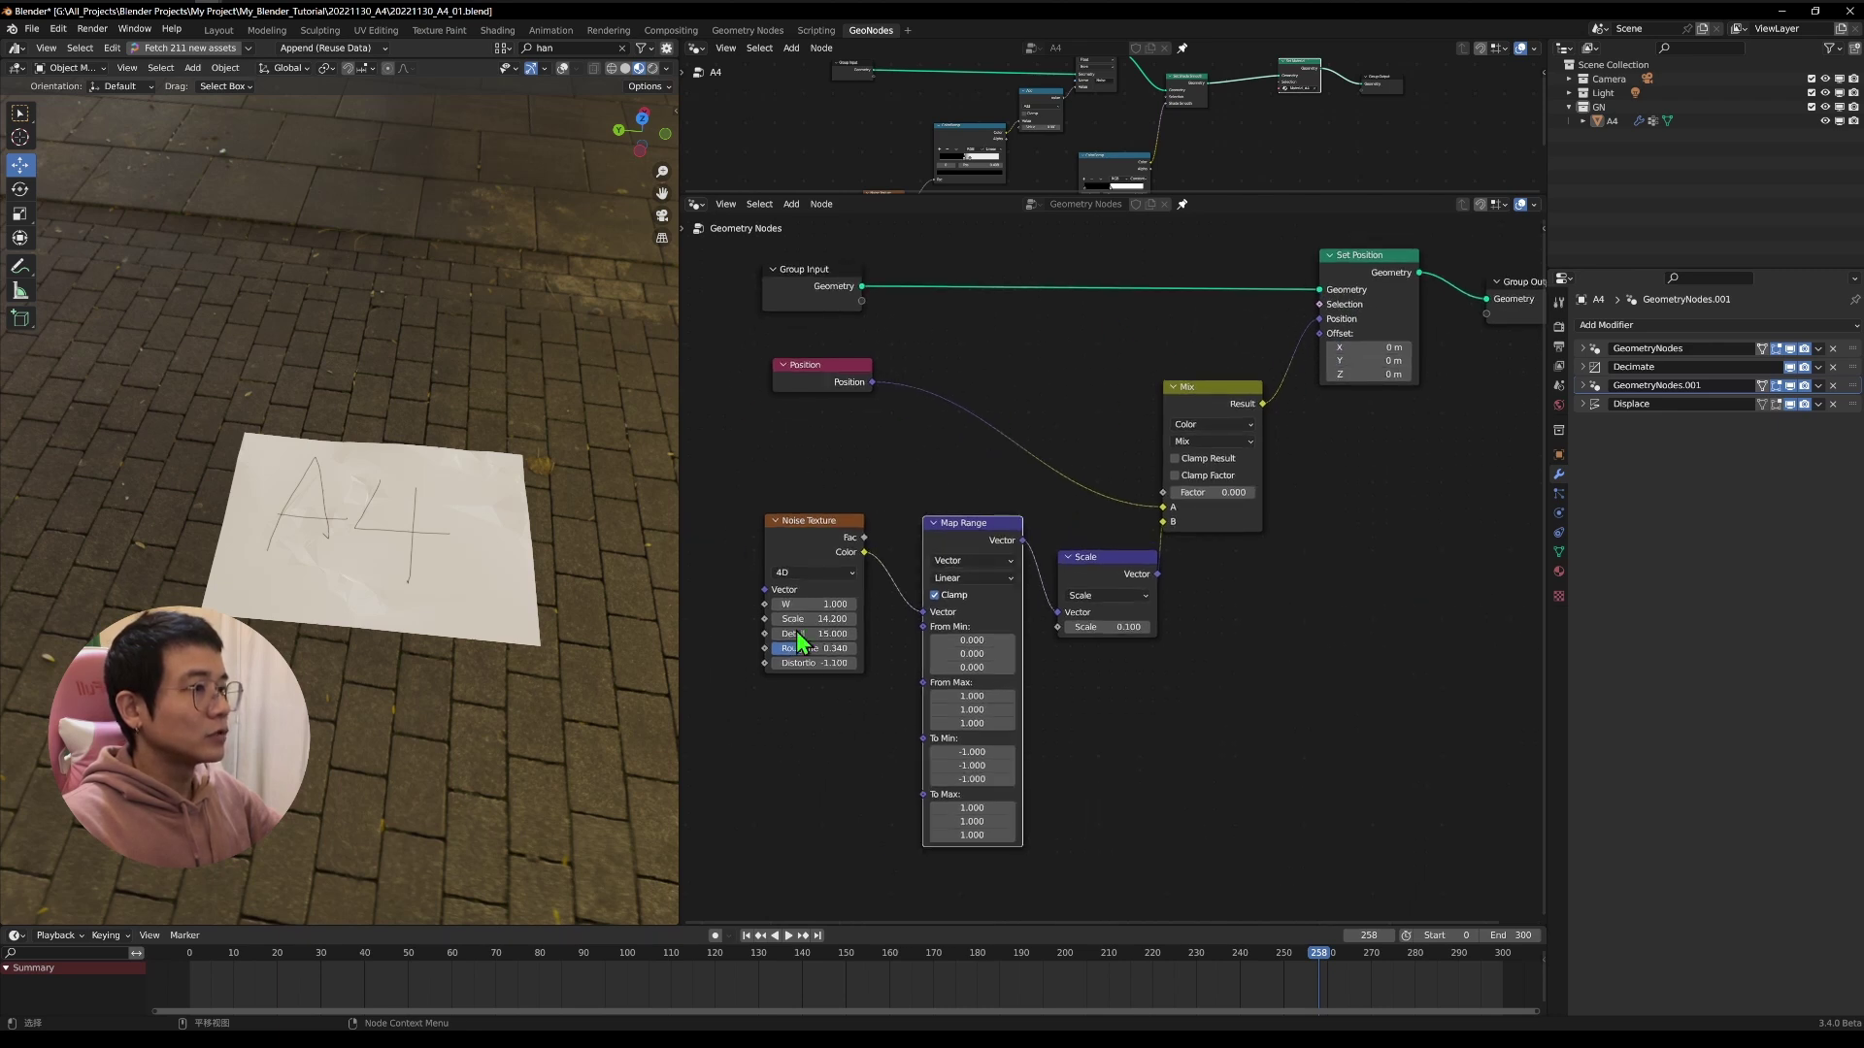
drag(1107, 564, 1101, 548)
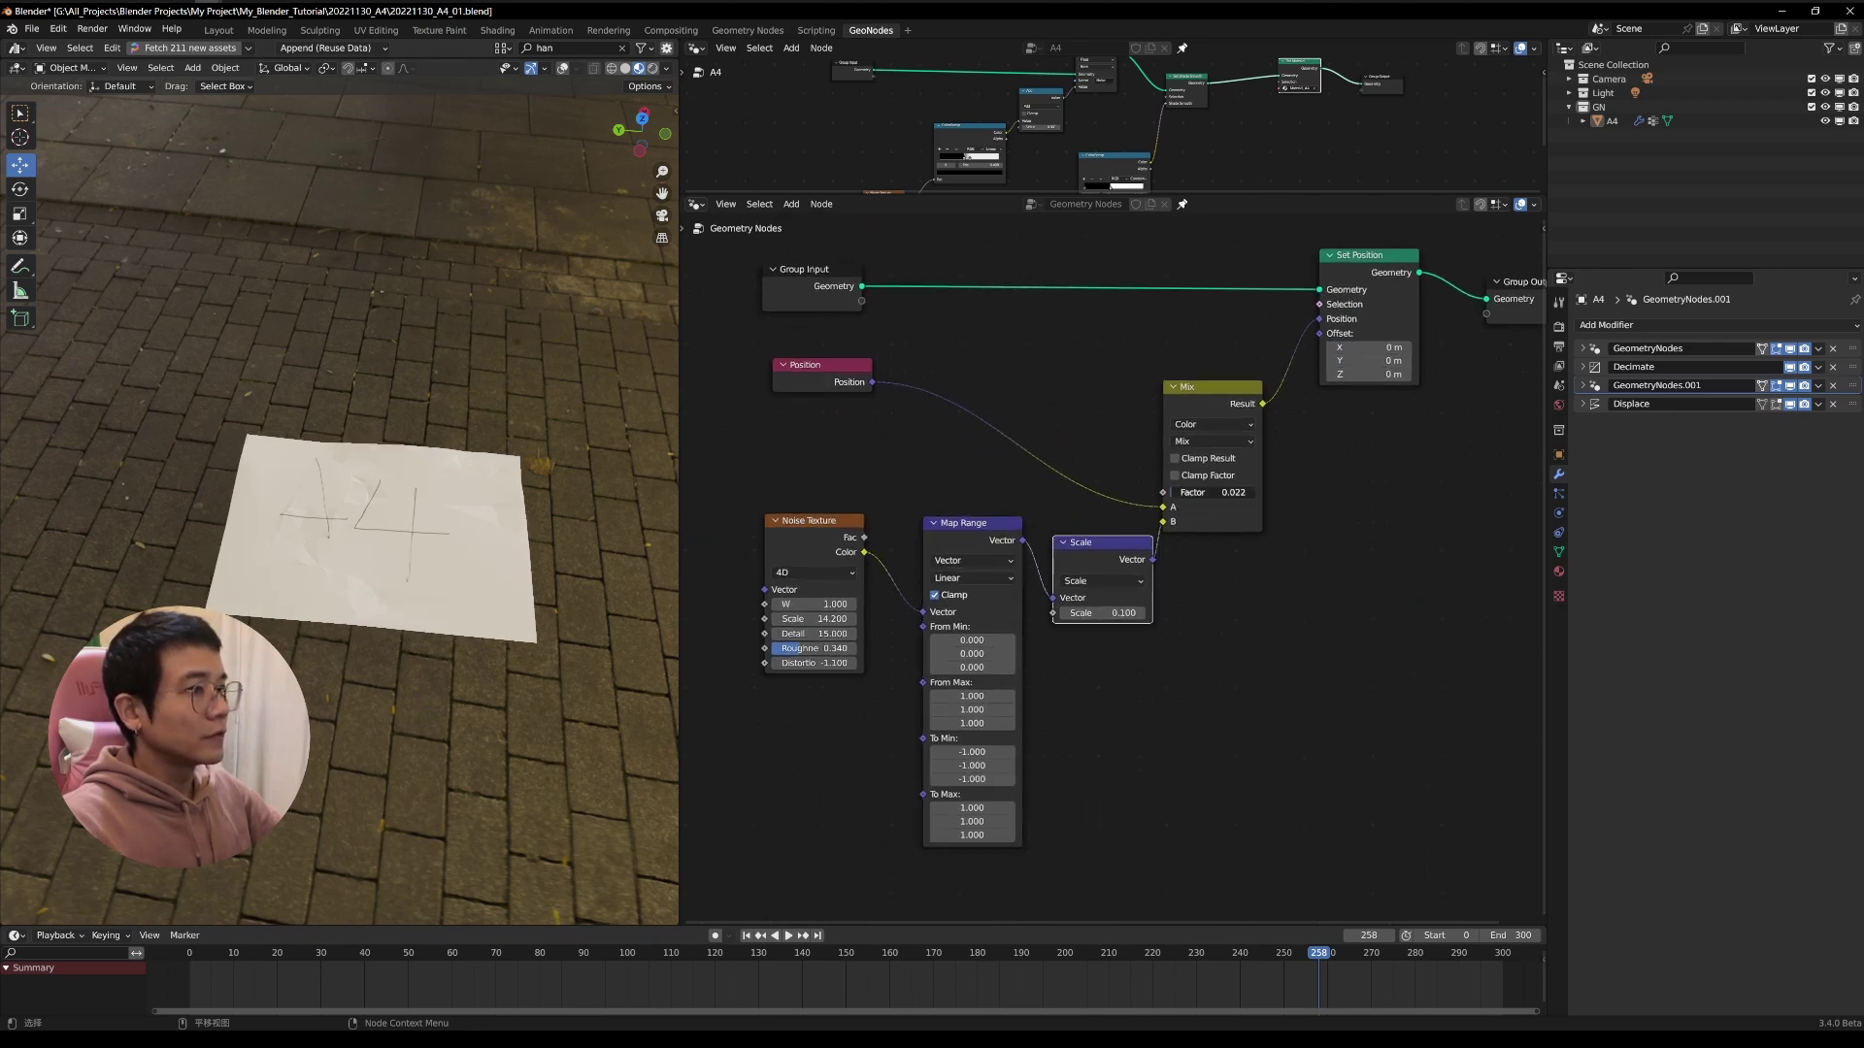
mouse_move(1173, 492)
mouse_down()
mouse_move(1245, 492)
mouse_move(1169, 492)
mouse_up()
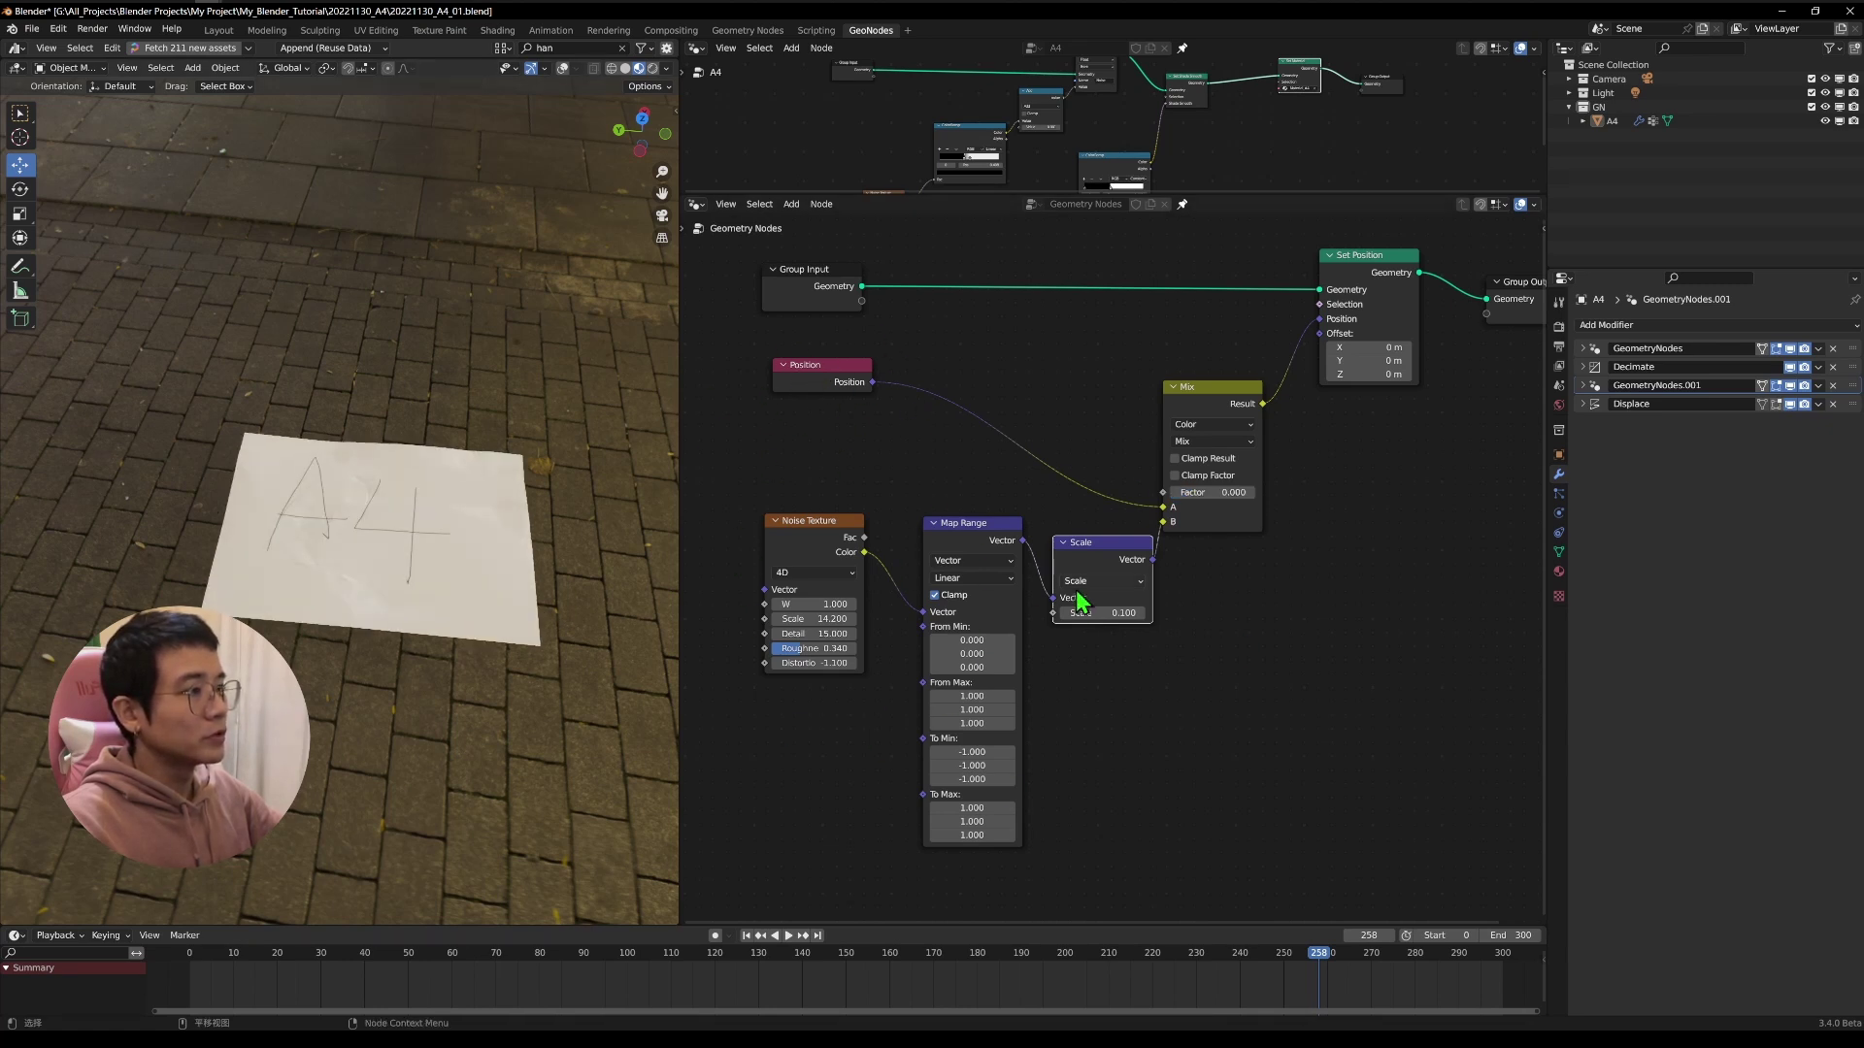
drag(1118, 573, 1109, 577)
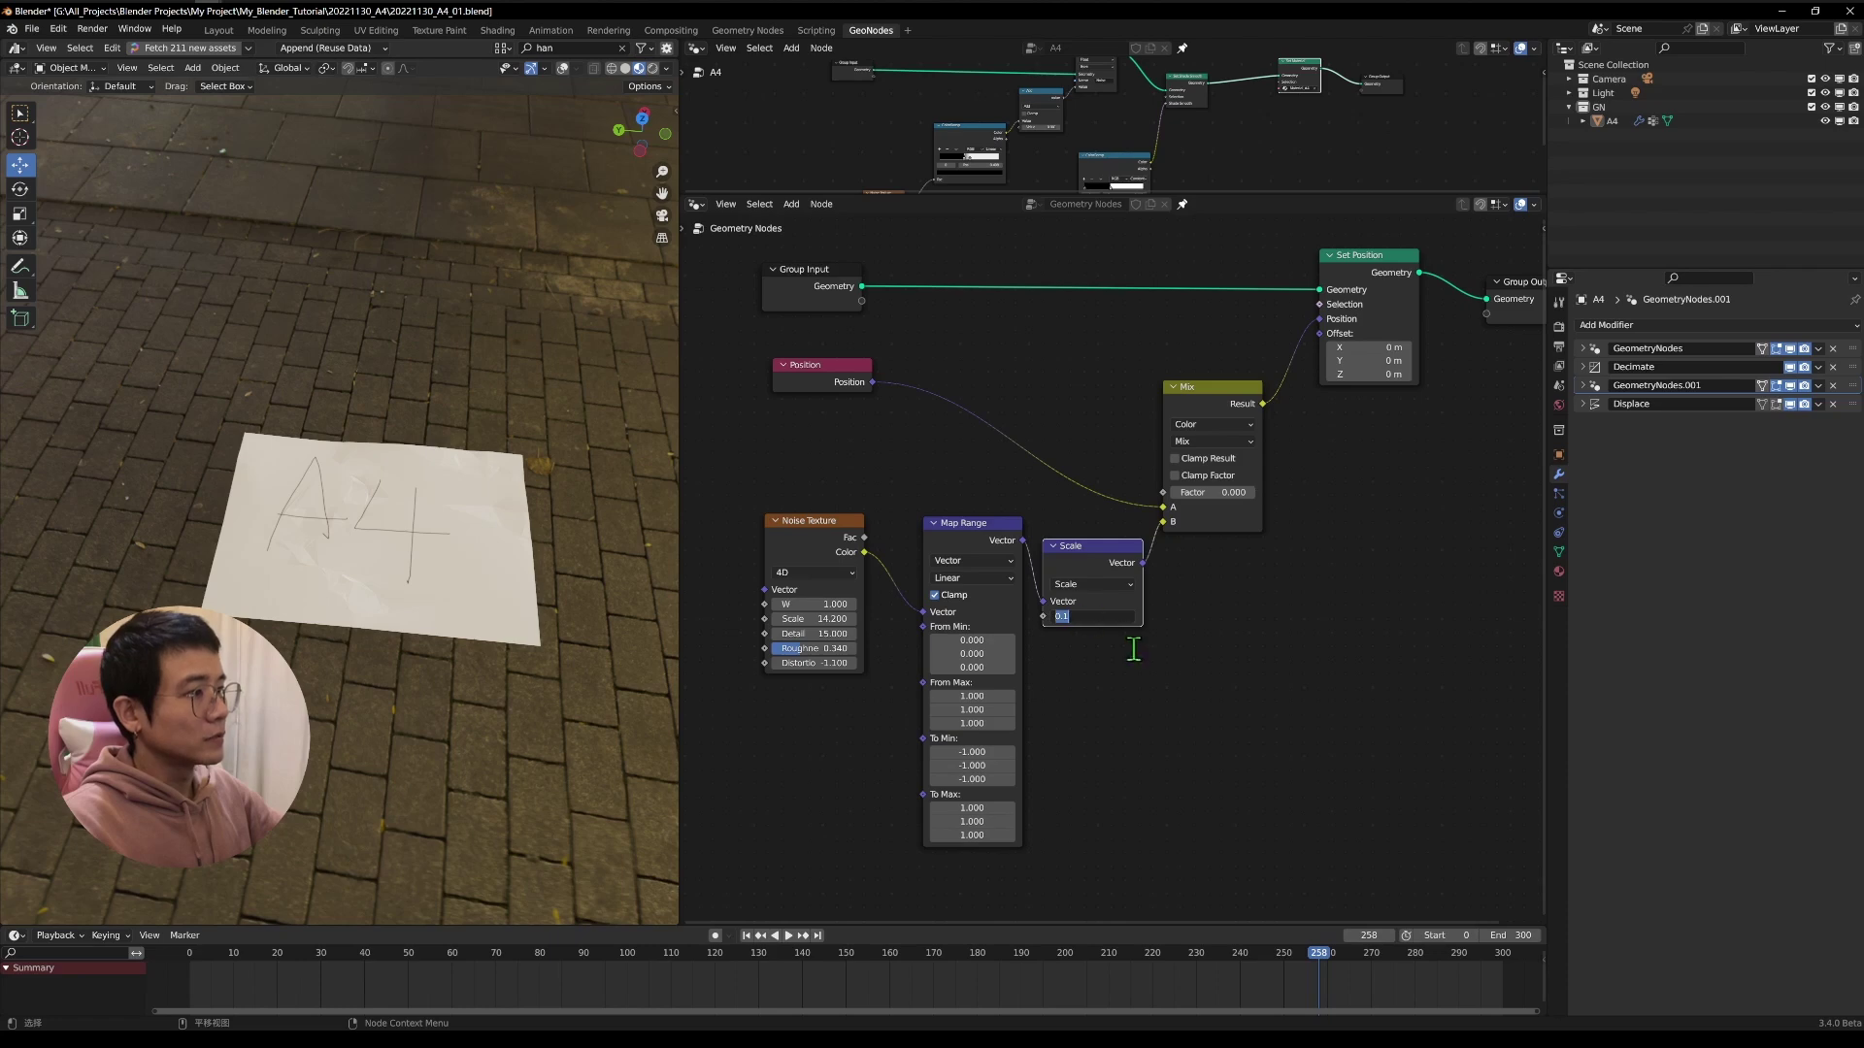
Preview the crumpling by sweeping the Mix factor up to 1 and back down to 0.
drag(1189, 492, 1253, 492)
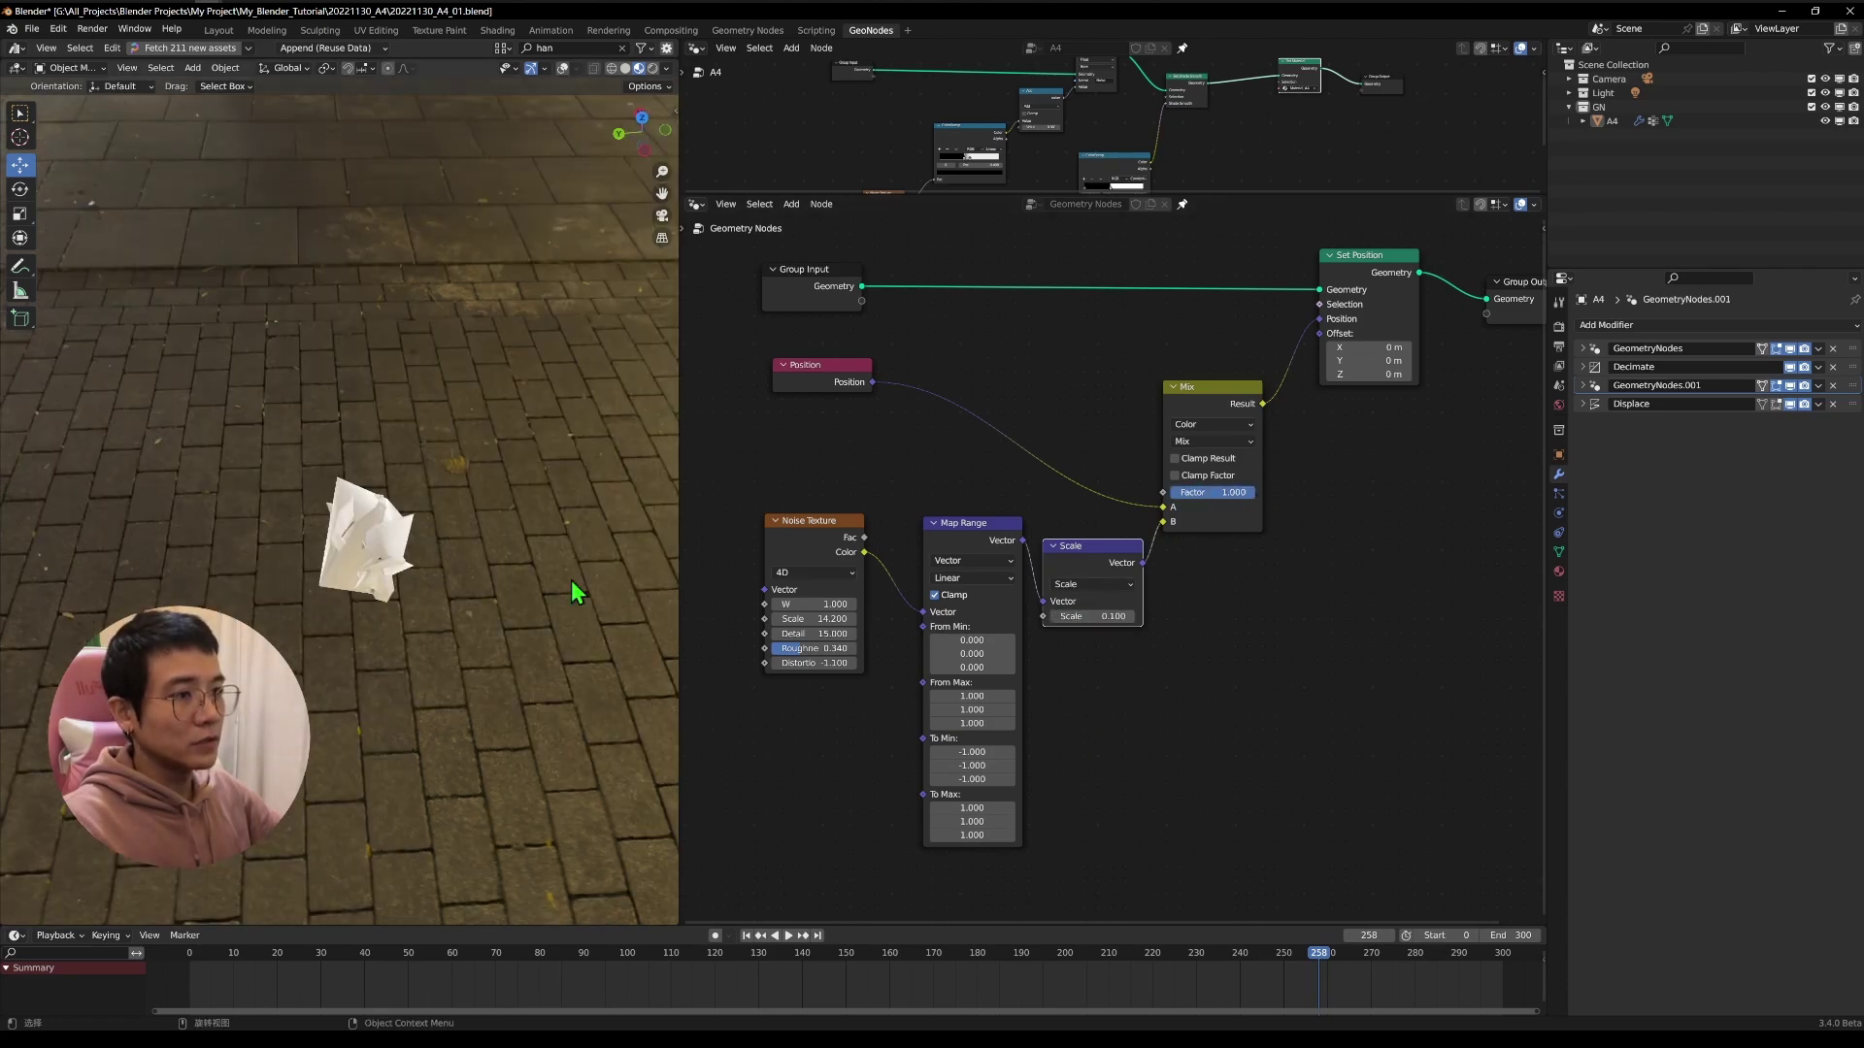
middle_drag(573, 592, 428, 454)
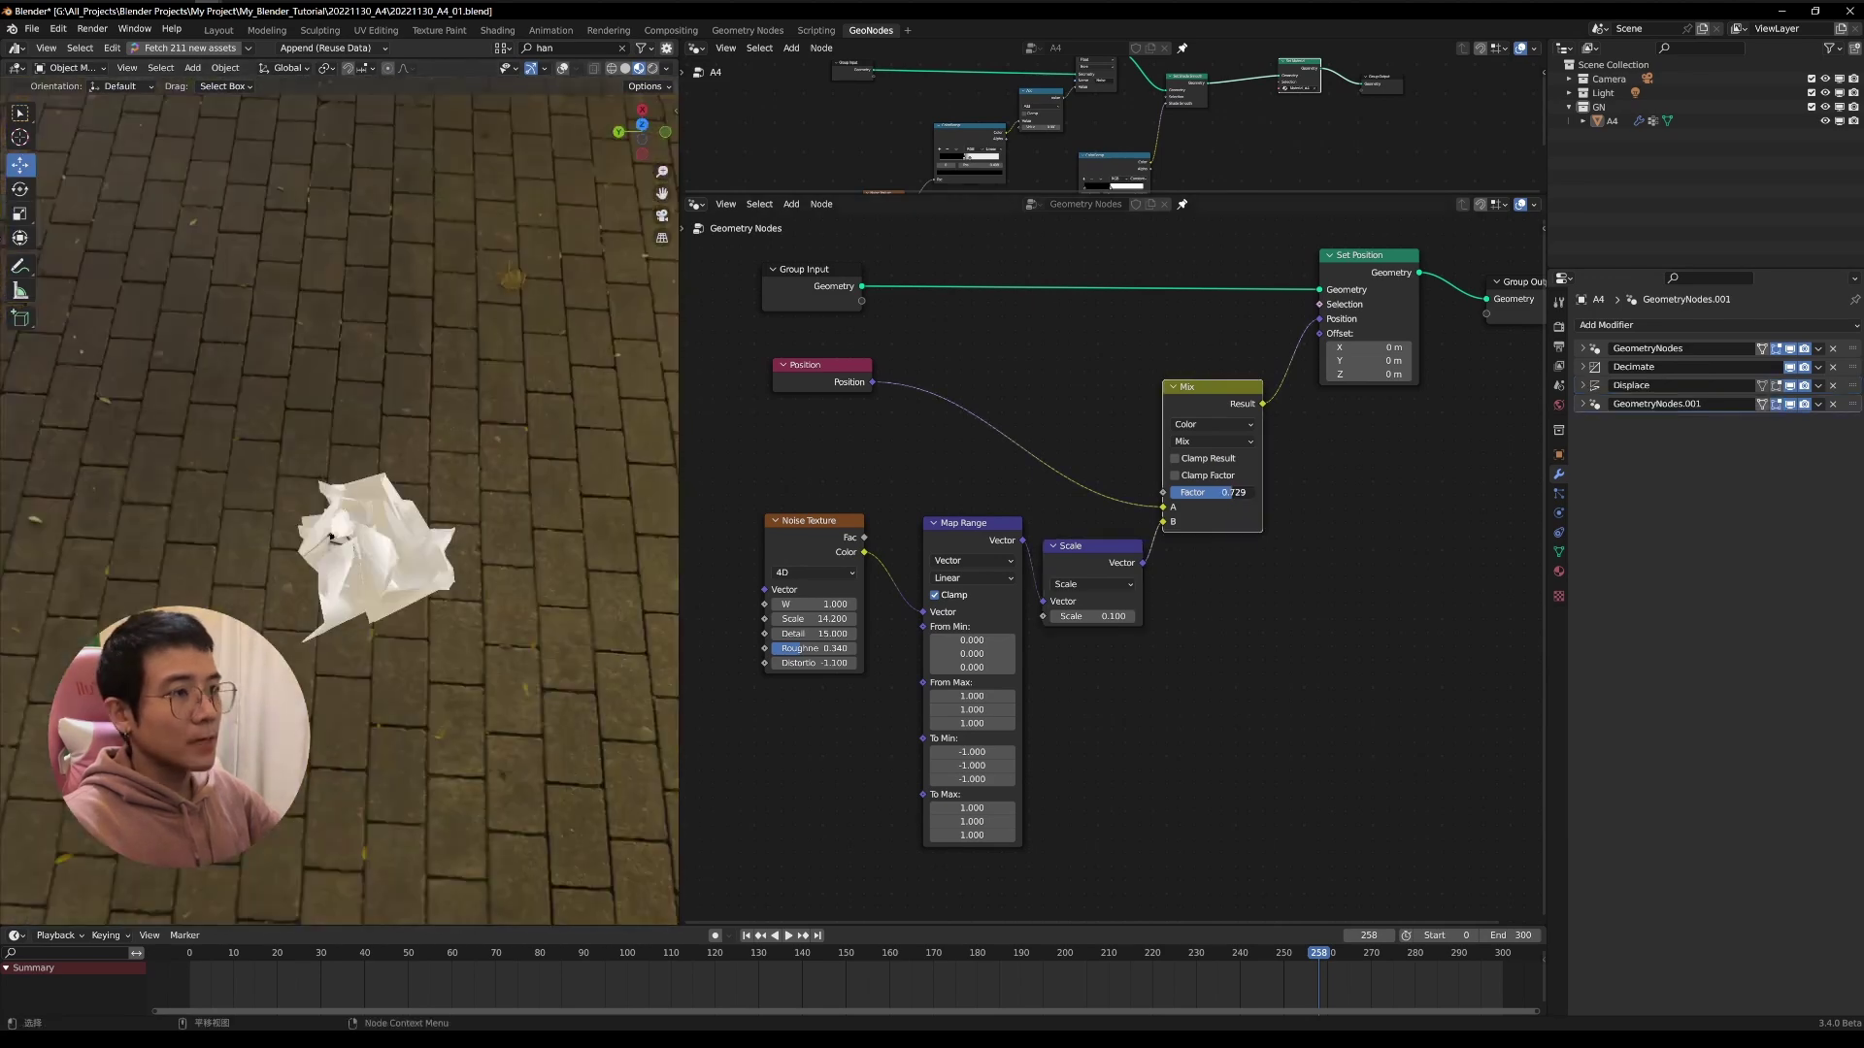
drag(1232, 493, 1169, 492)
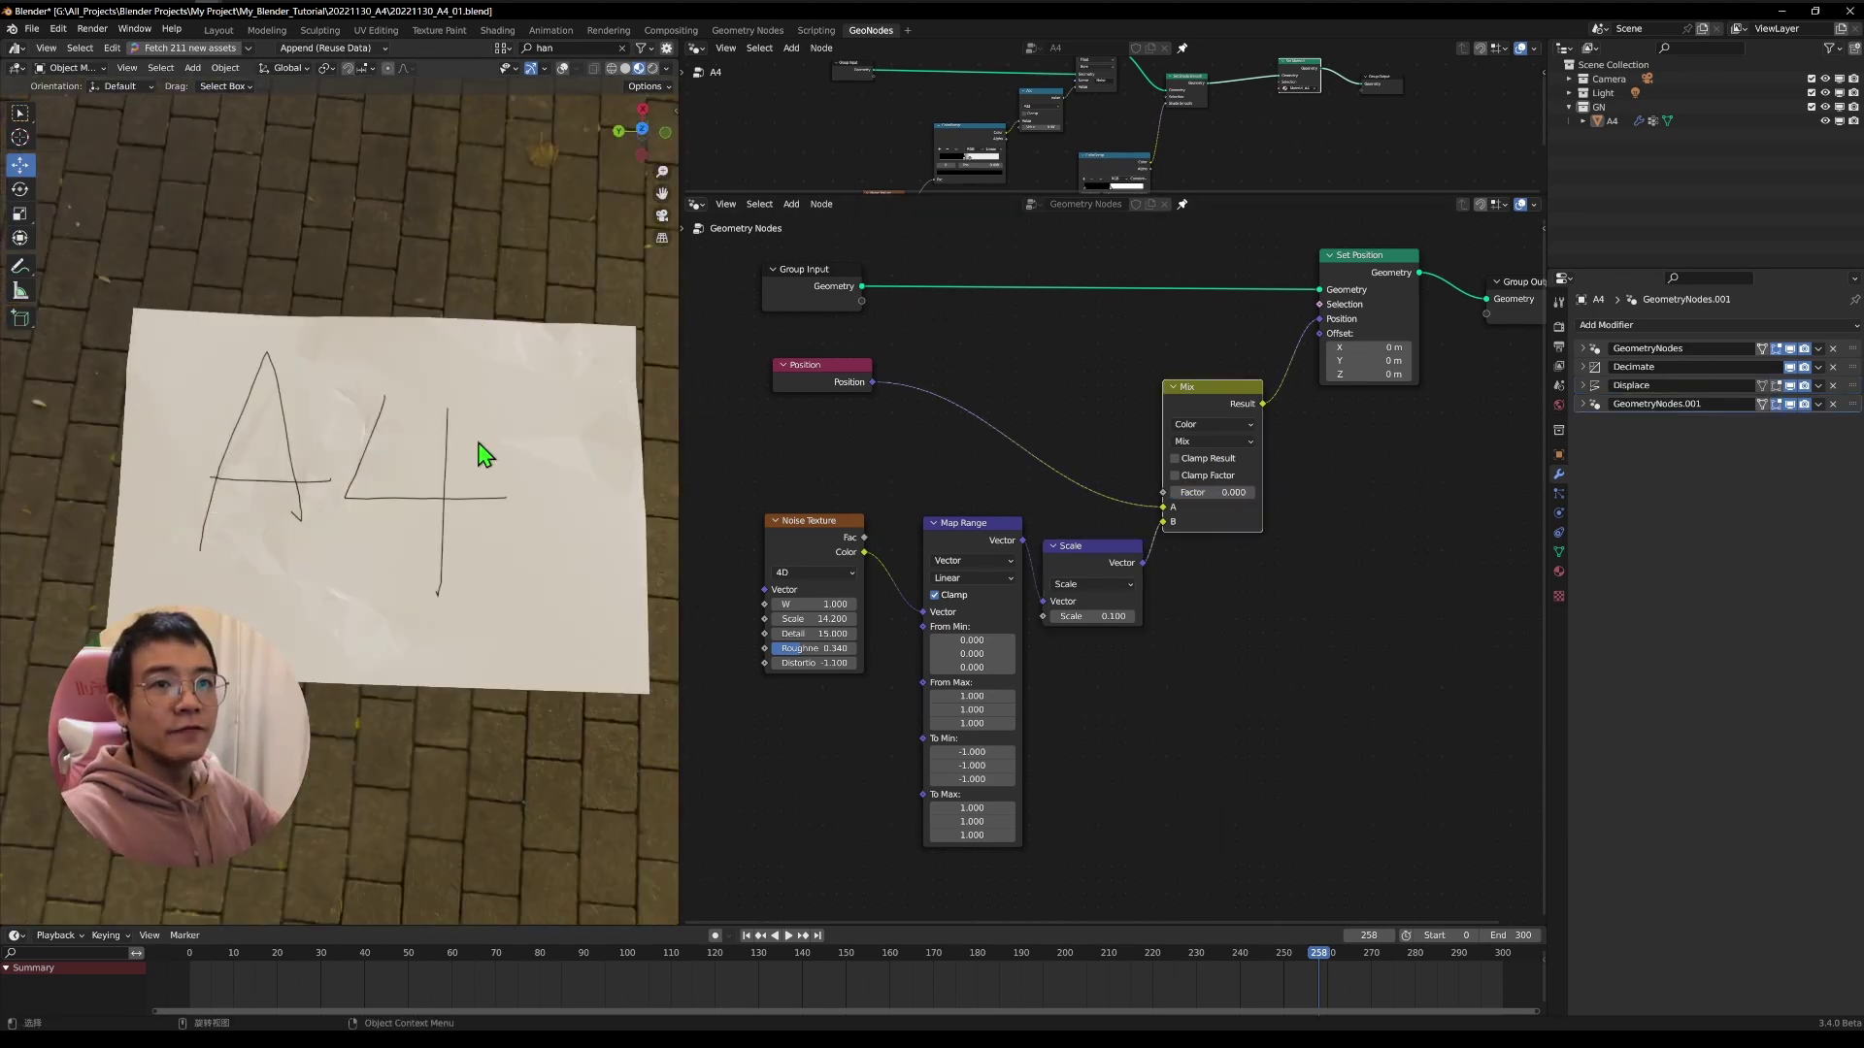
Add a Simple Deform modifier to the A4 sheet at the end of the modifier stack.
middle_drag(485, 453, 476, 310)
click(1702, 326)
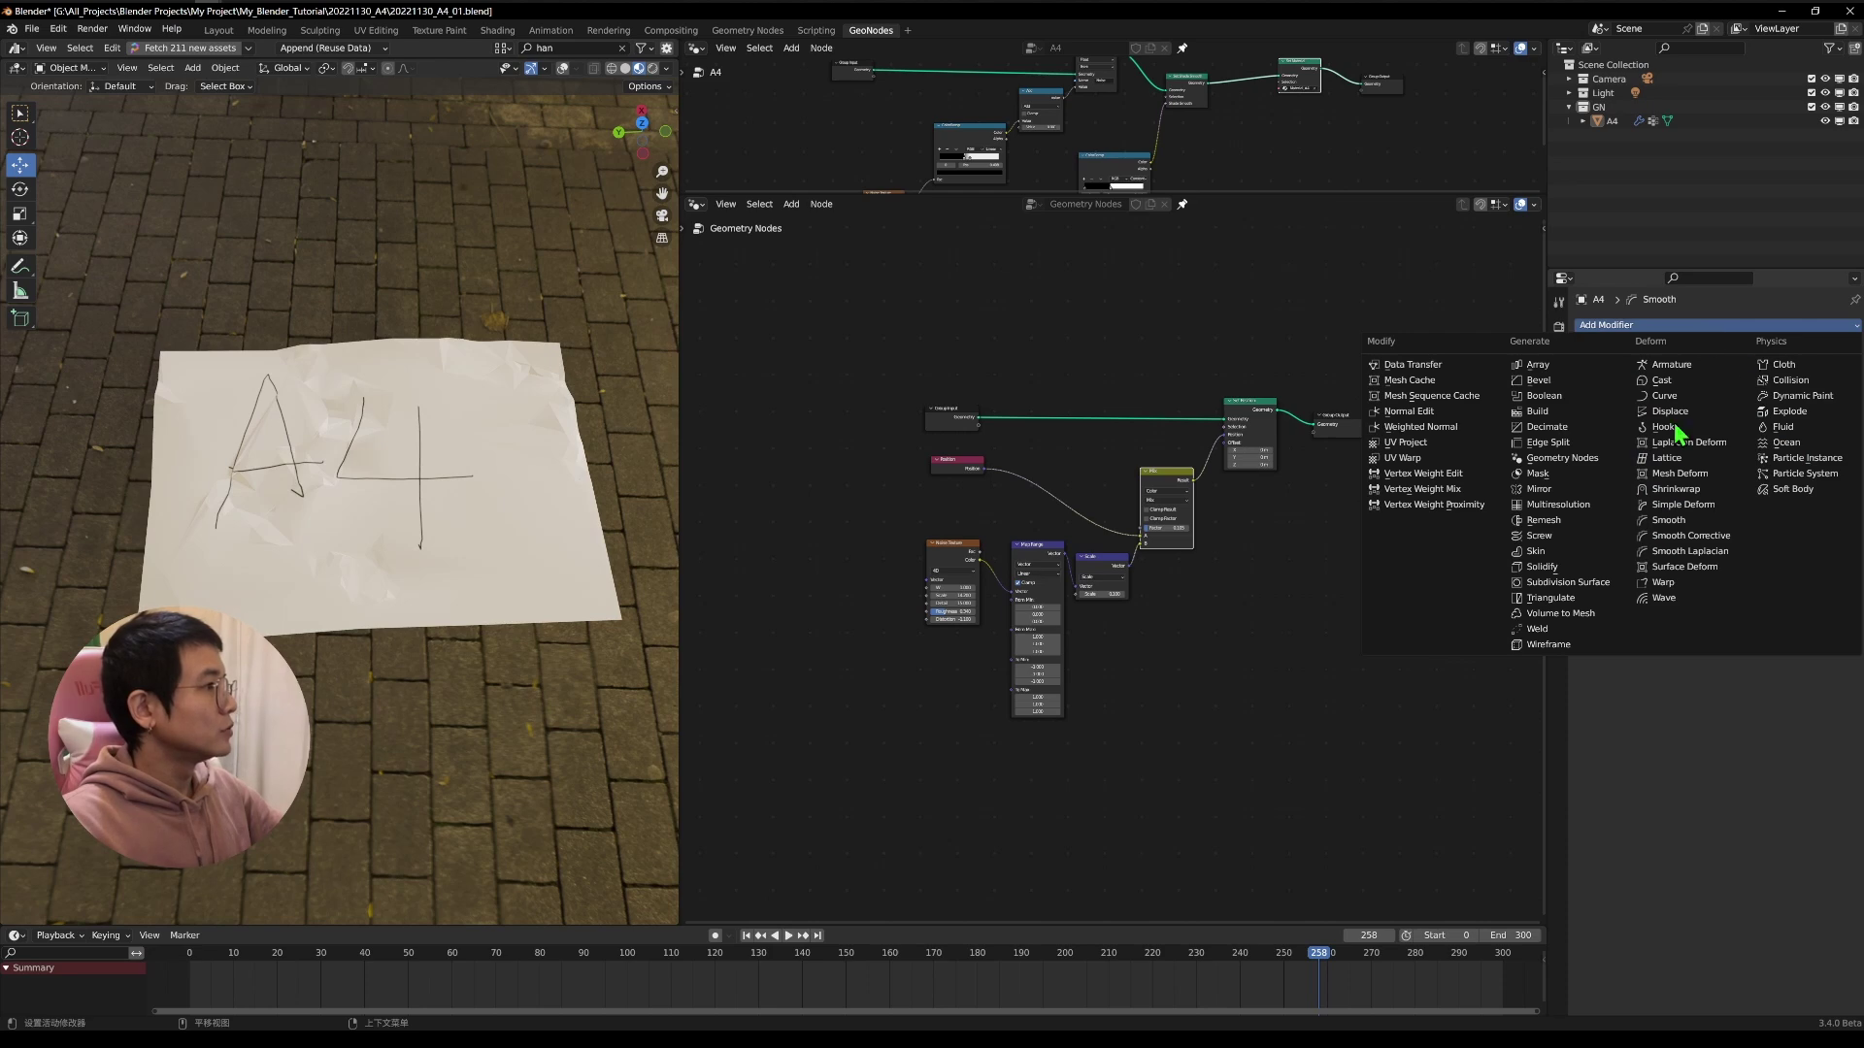
click(1686, 505)
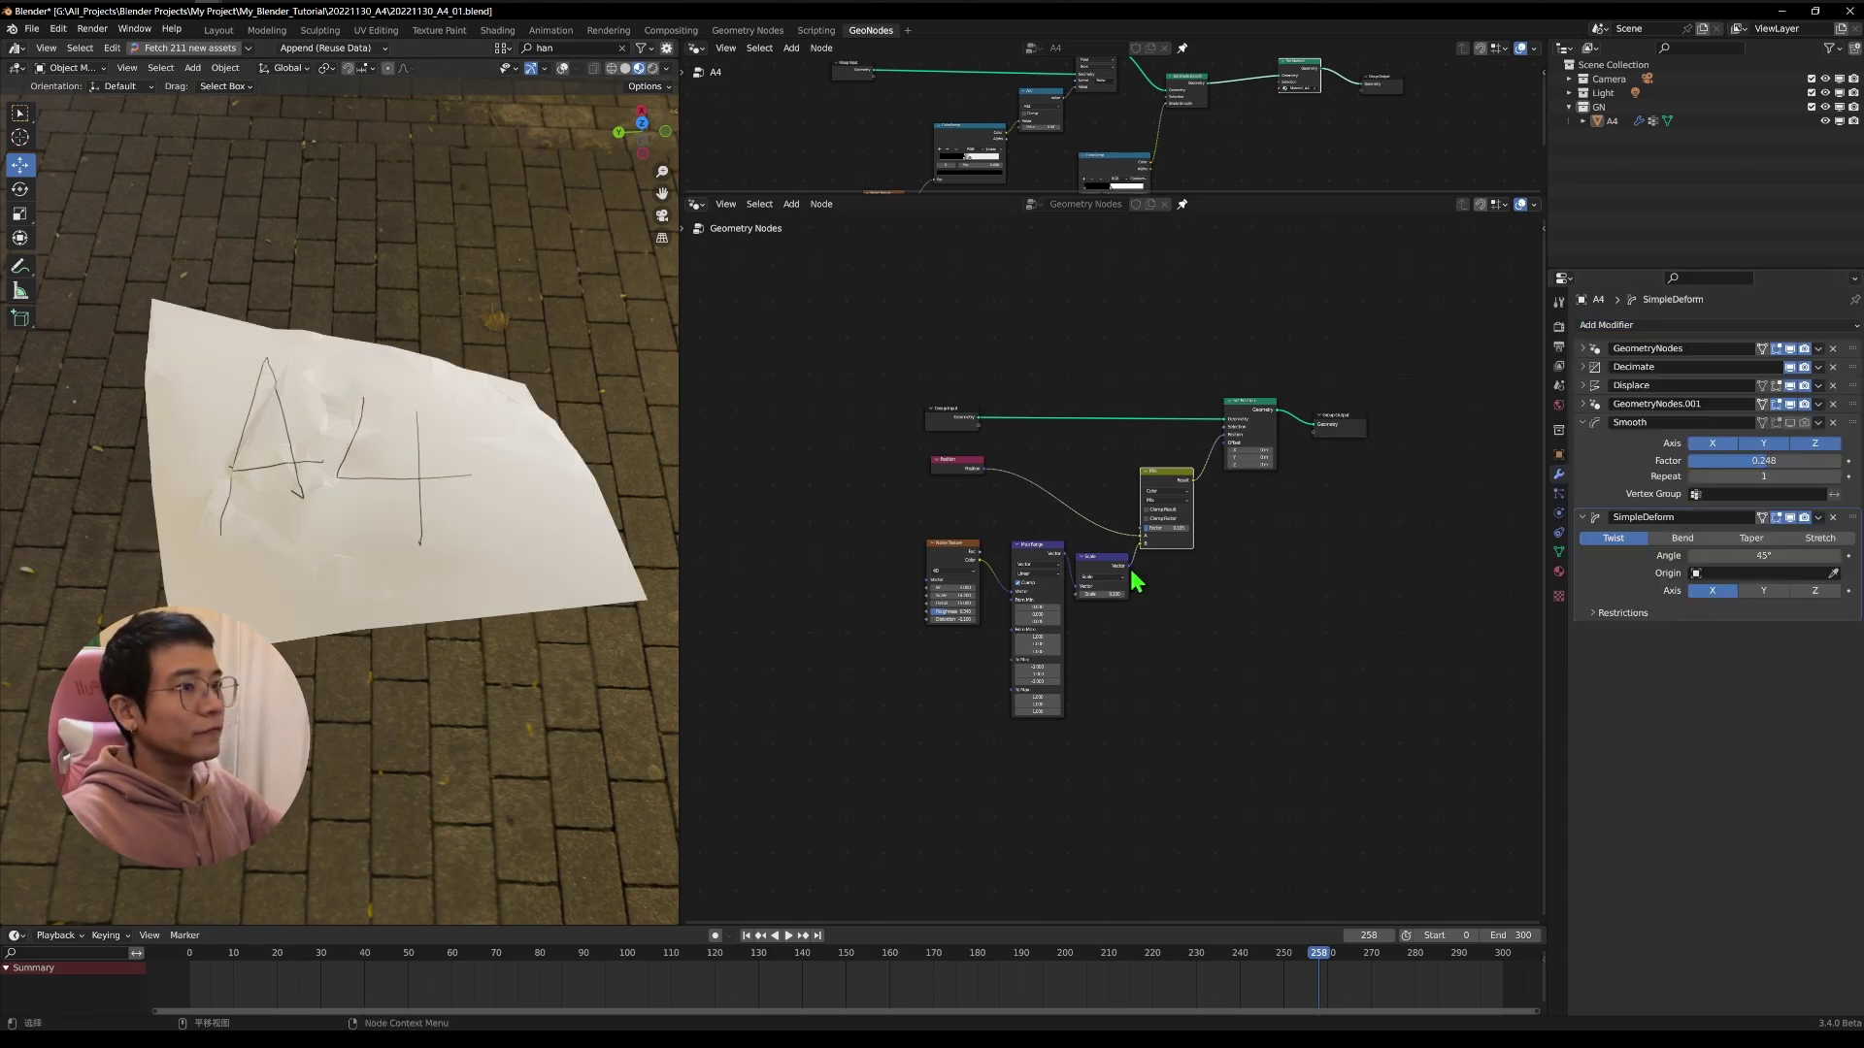
Adjust the Simple Deform twist angle of the sheet to about -24.1°.
middle_drag(292, 543, 543, 260)
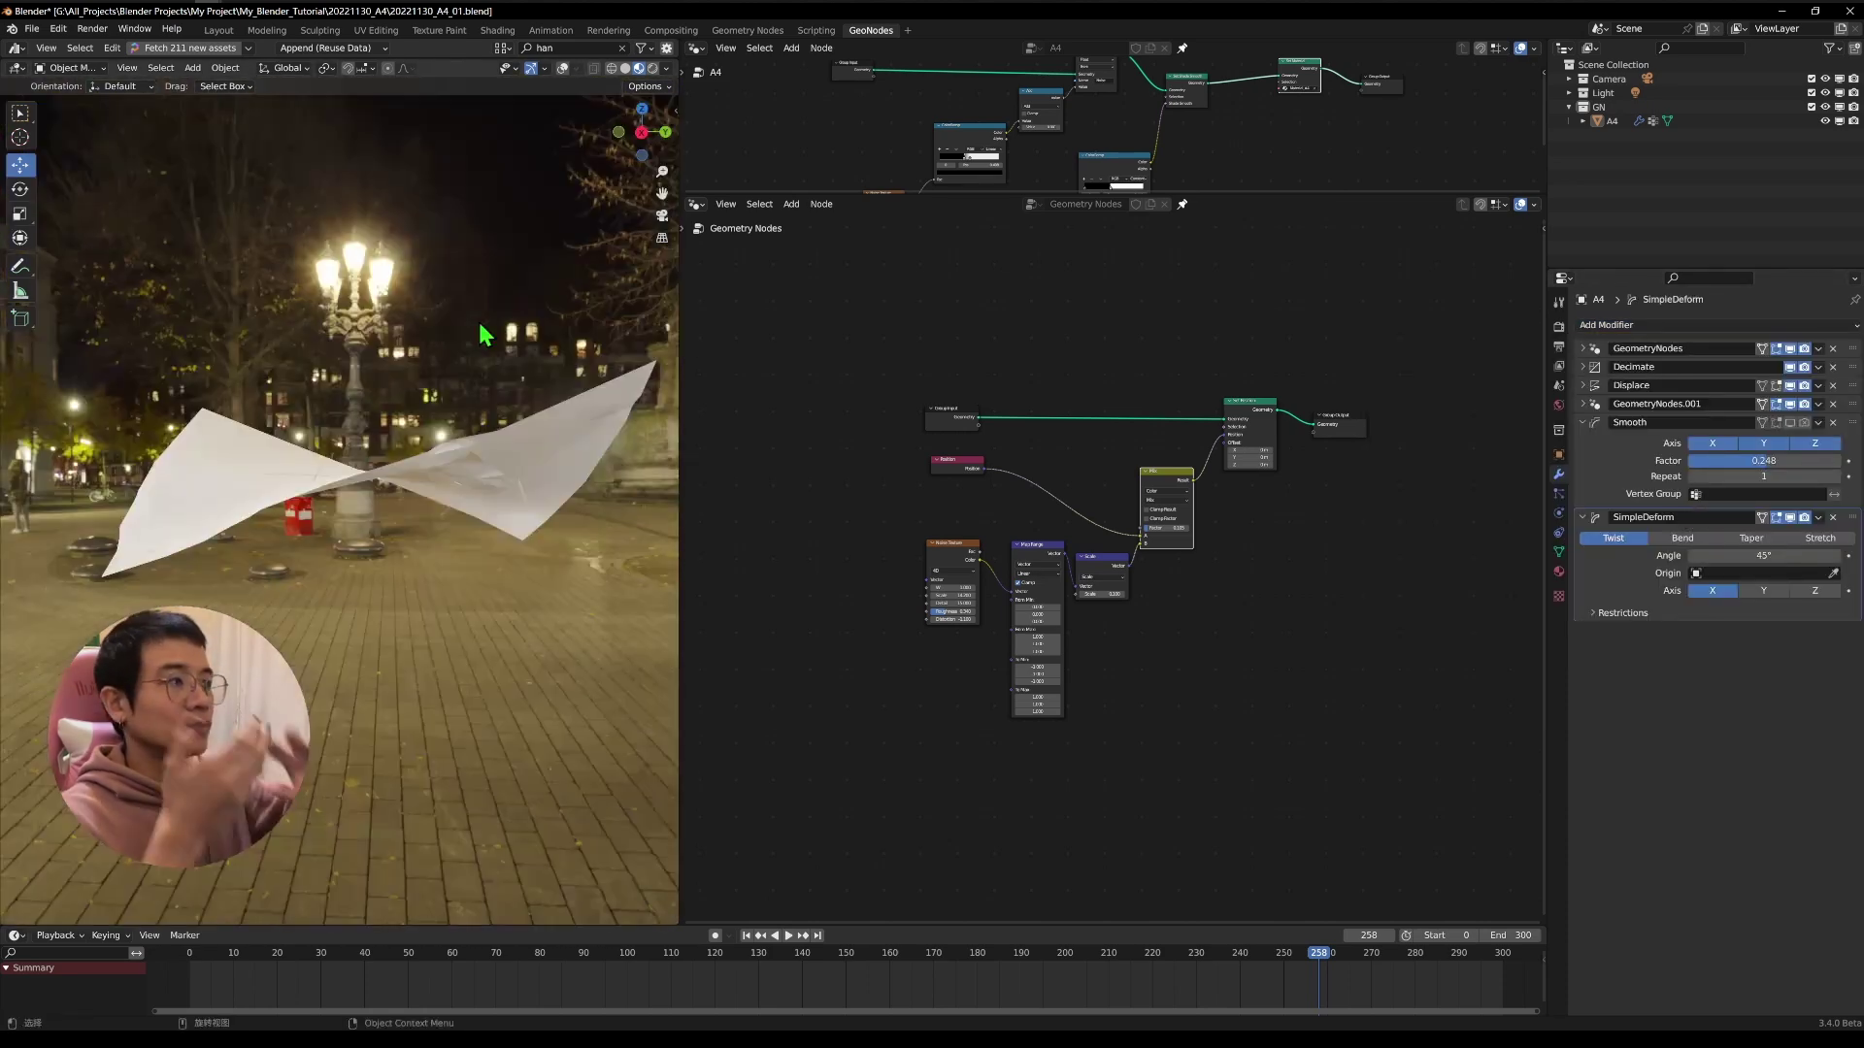
middle_drag(198, 413, 604, 583)
mouse_move(1701, 557)
mouse_down()
mouse_move(1747, 556)
mouse_move(1699, 555)
mouse_up()
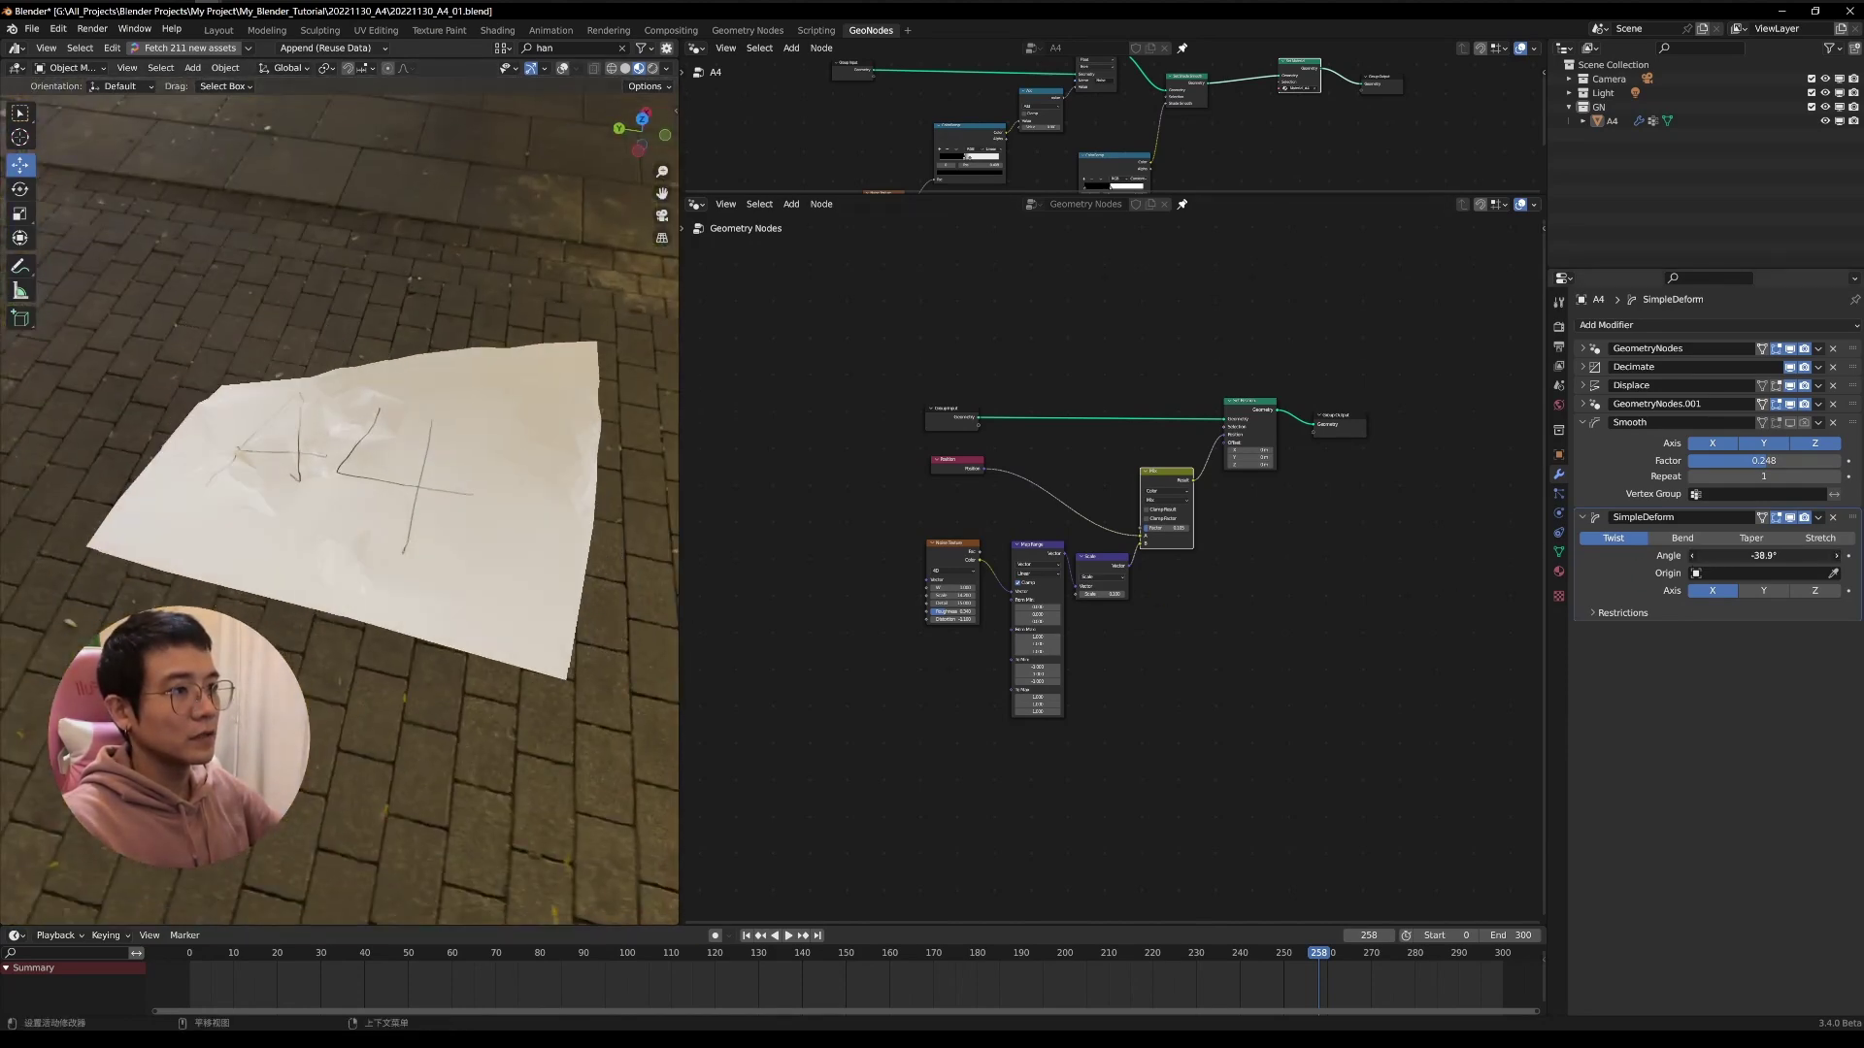
drag(1698, 555, 1719, 556)
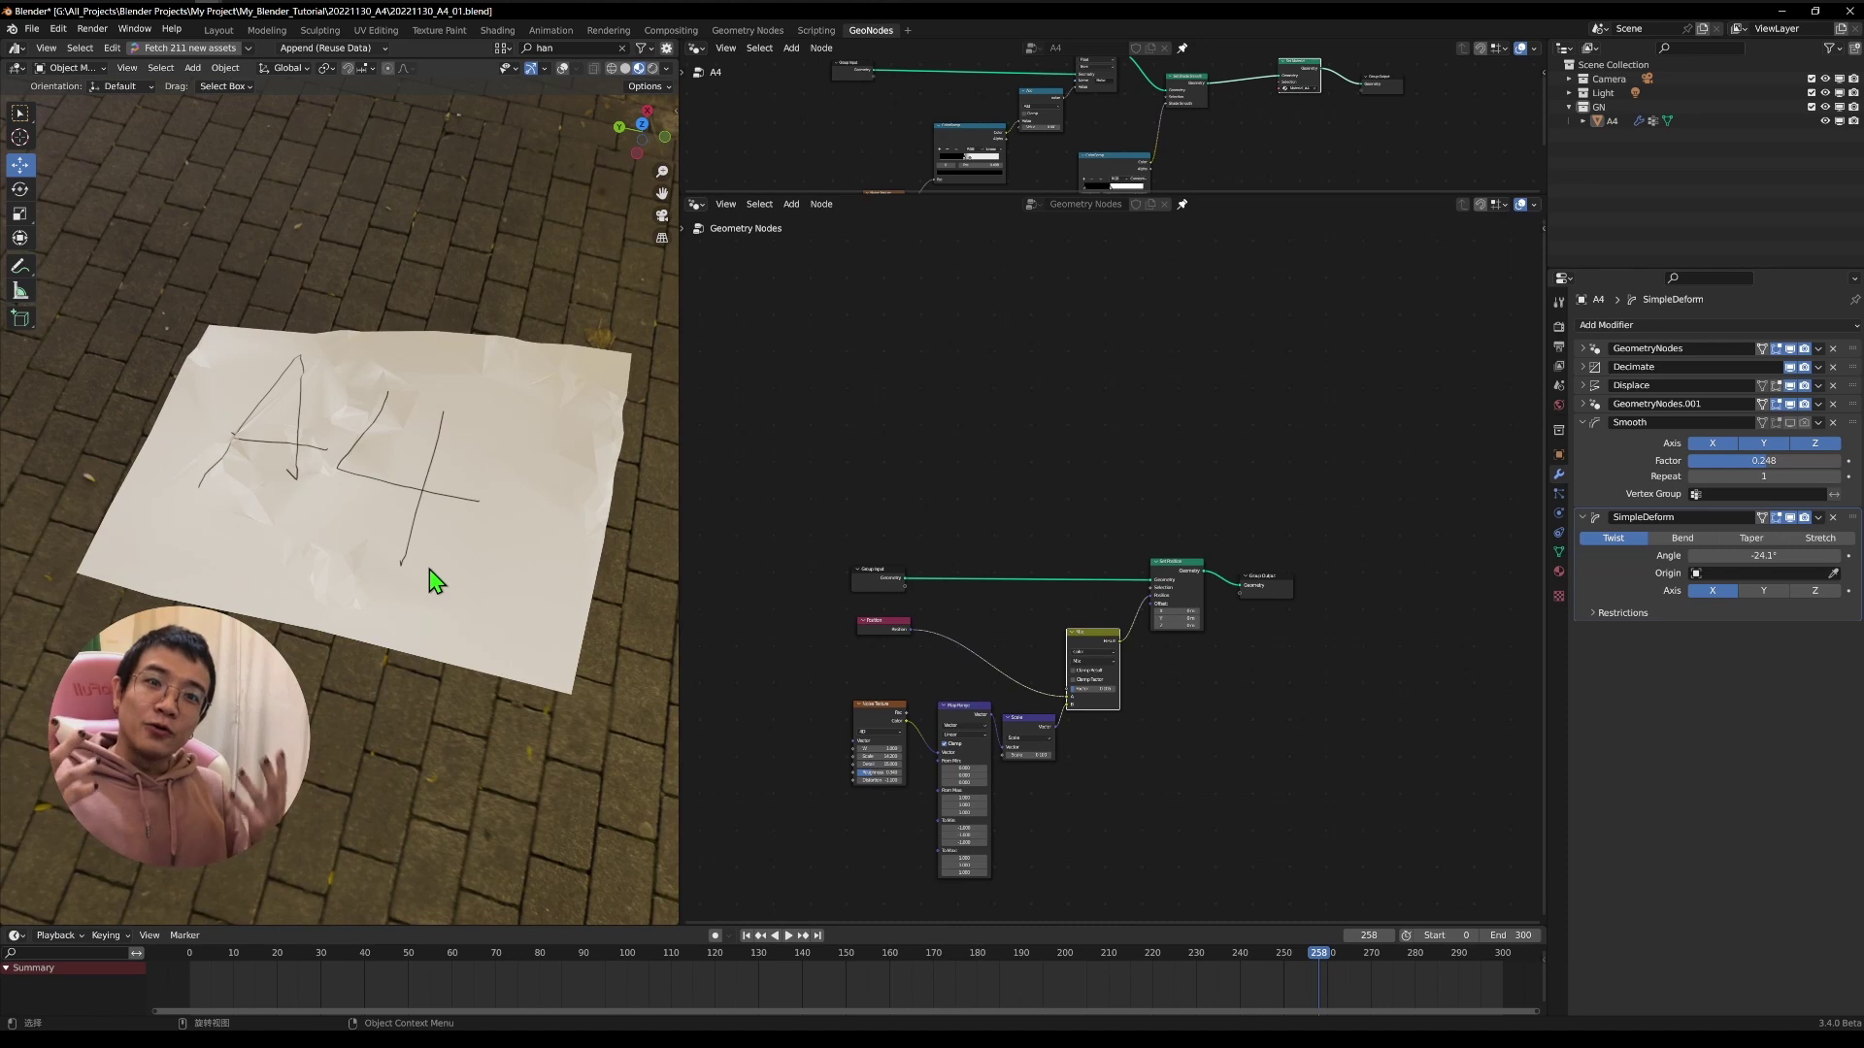